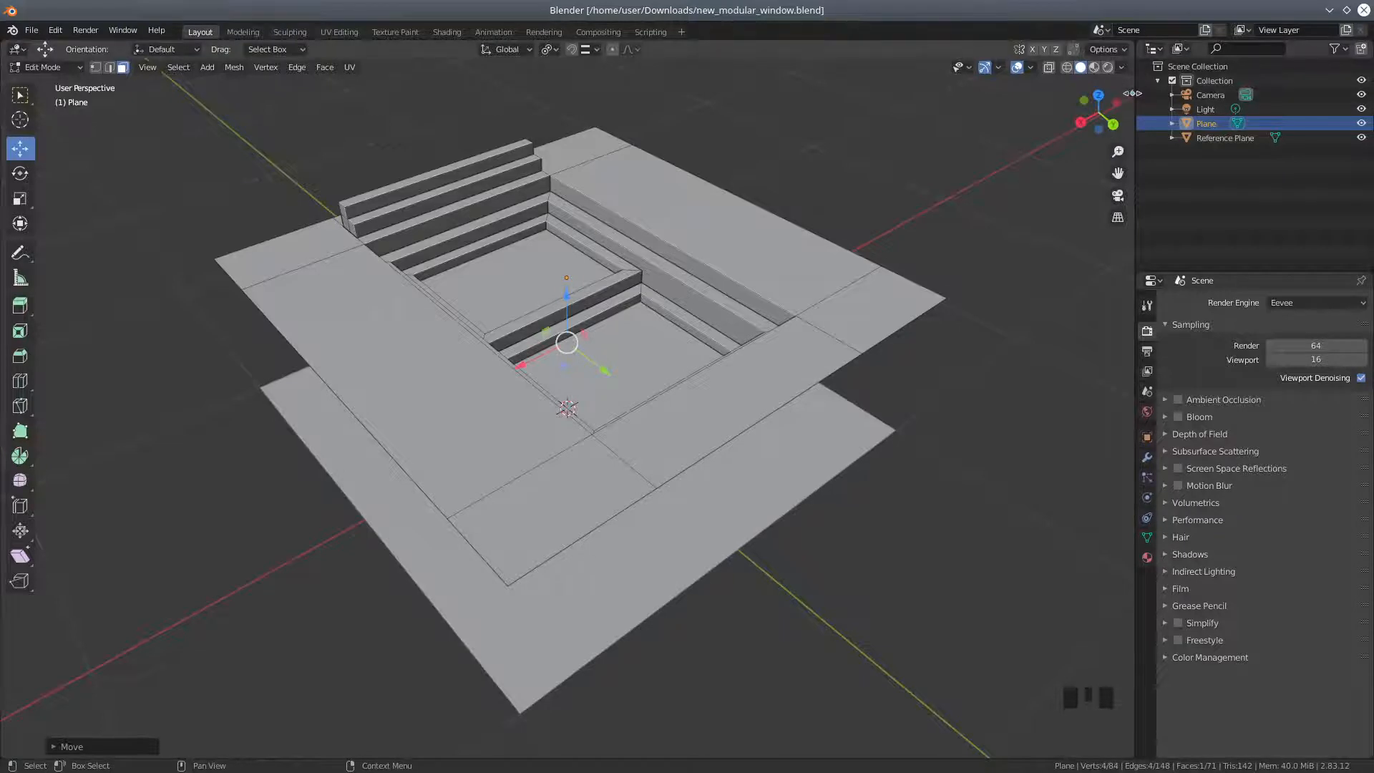
{"action": "left_click", "coordinate": [1133, 93]}
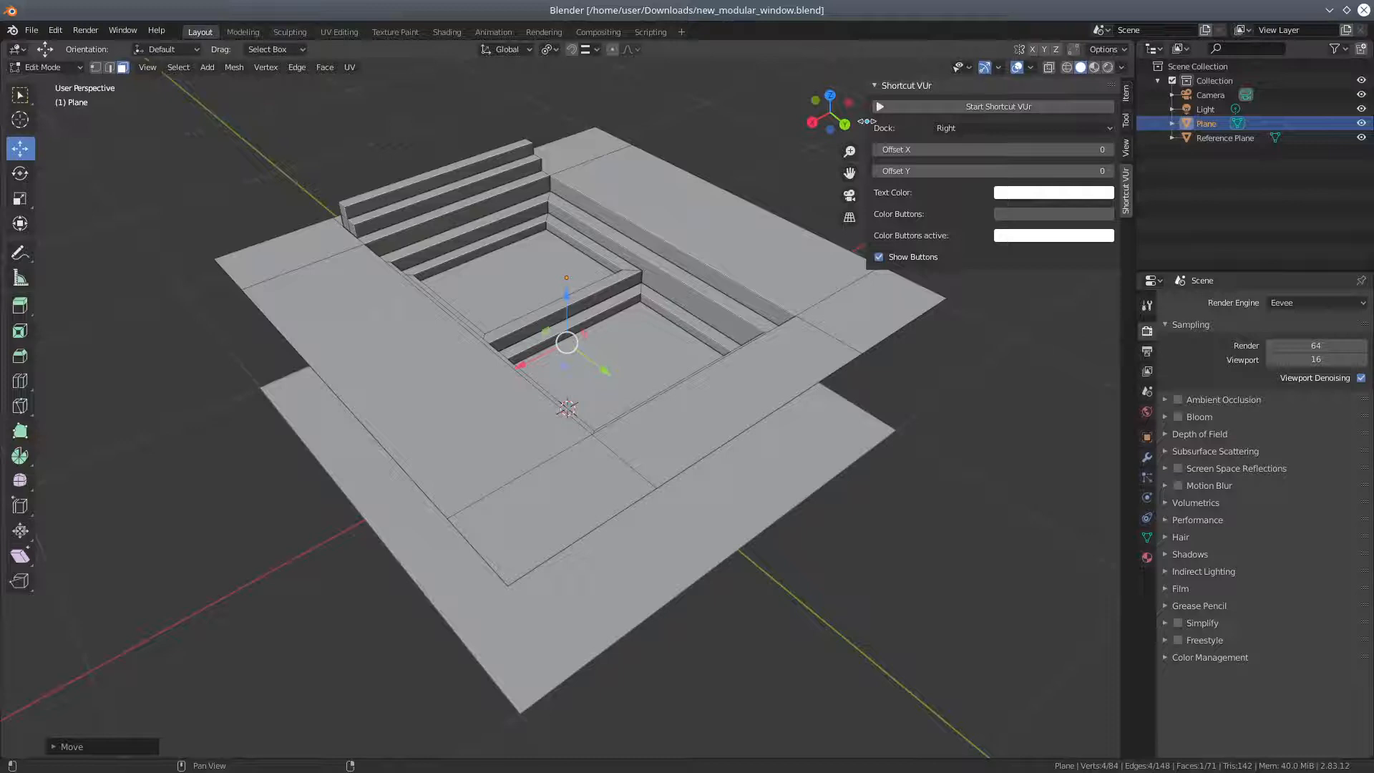
{"action": "left_click_drag", "start_coordinate": [864, 121], "coordinate": [1023, 118]}
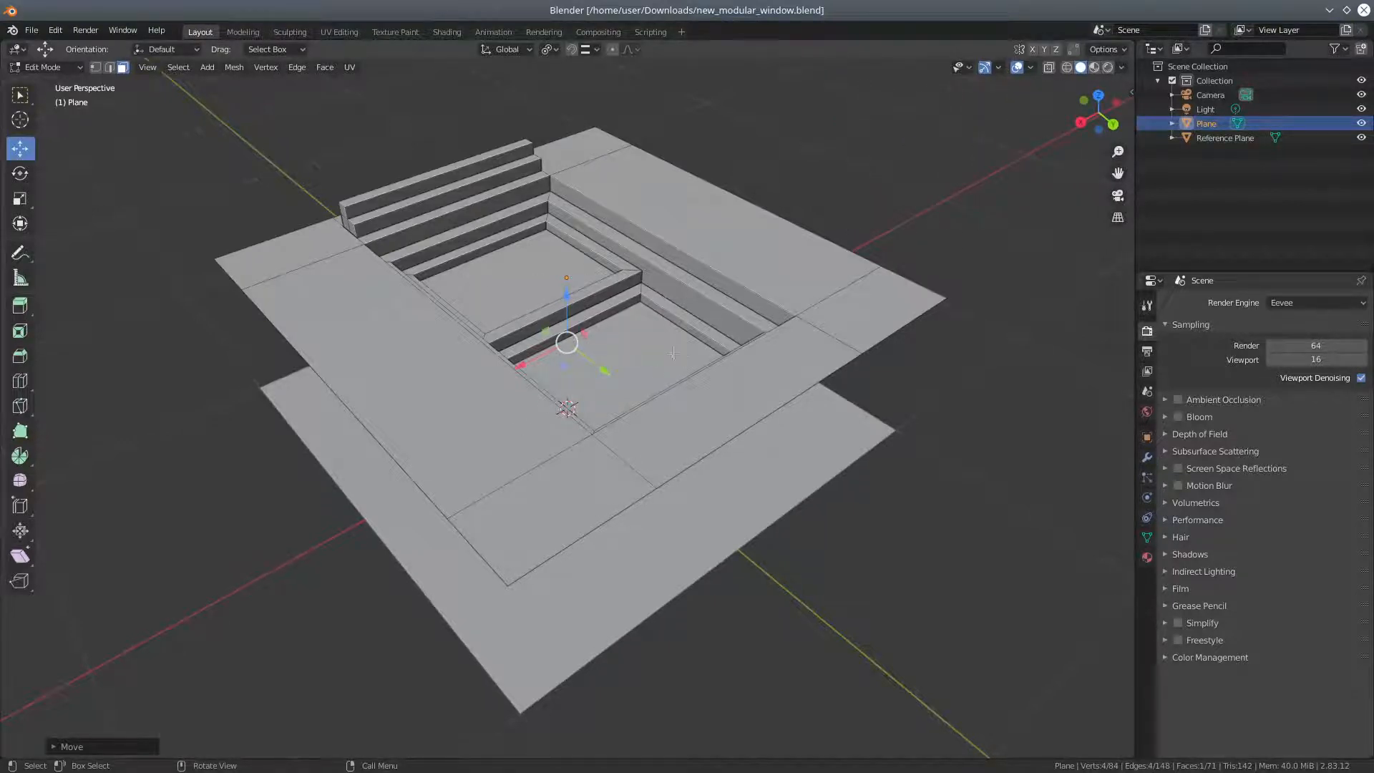
{"action": "middle_click_drag", "start_coordinate": [696, 357], "coordinate": [765, 530]}
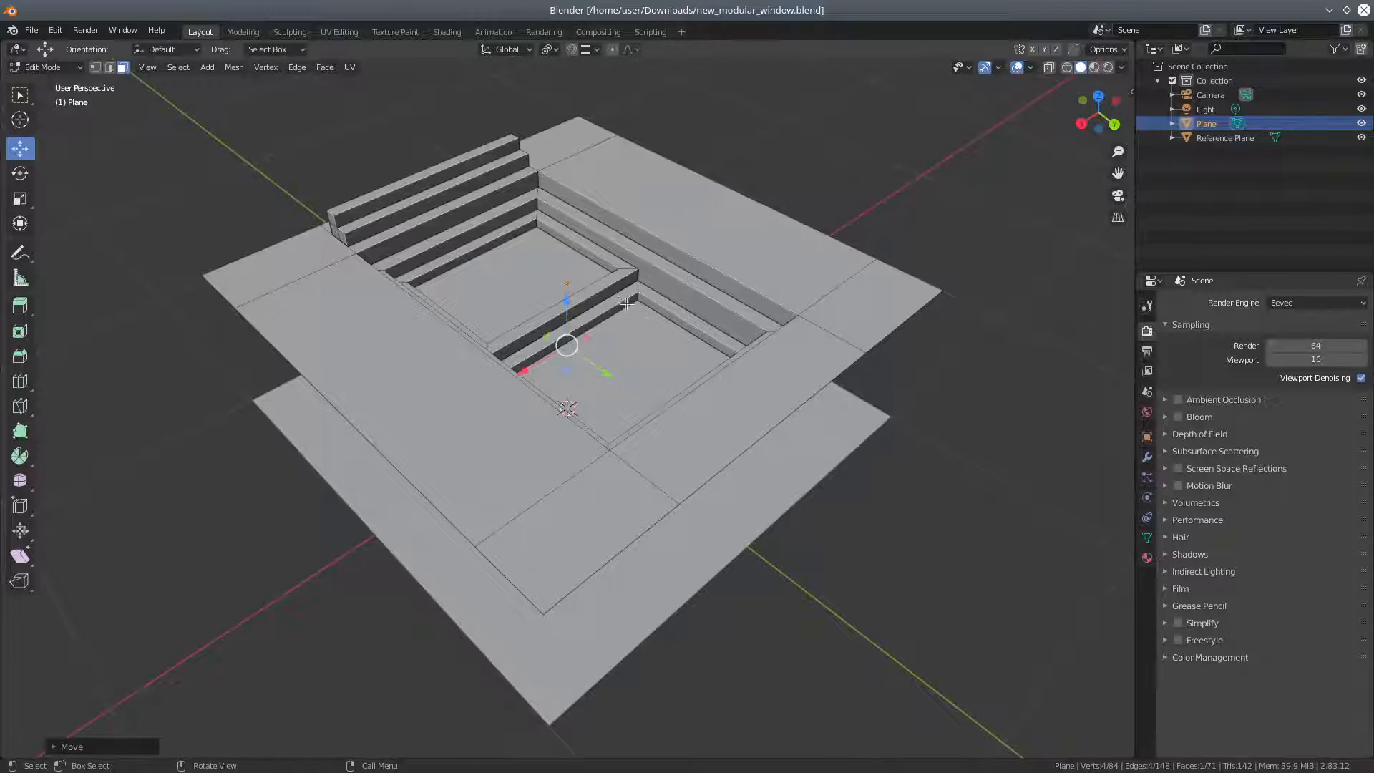
{"action": "middle_click_drag", "start_coordinate": [629, 303], "coordinate": [607, 325]}
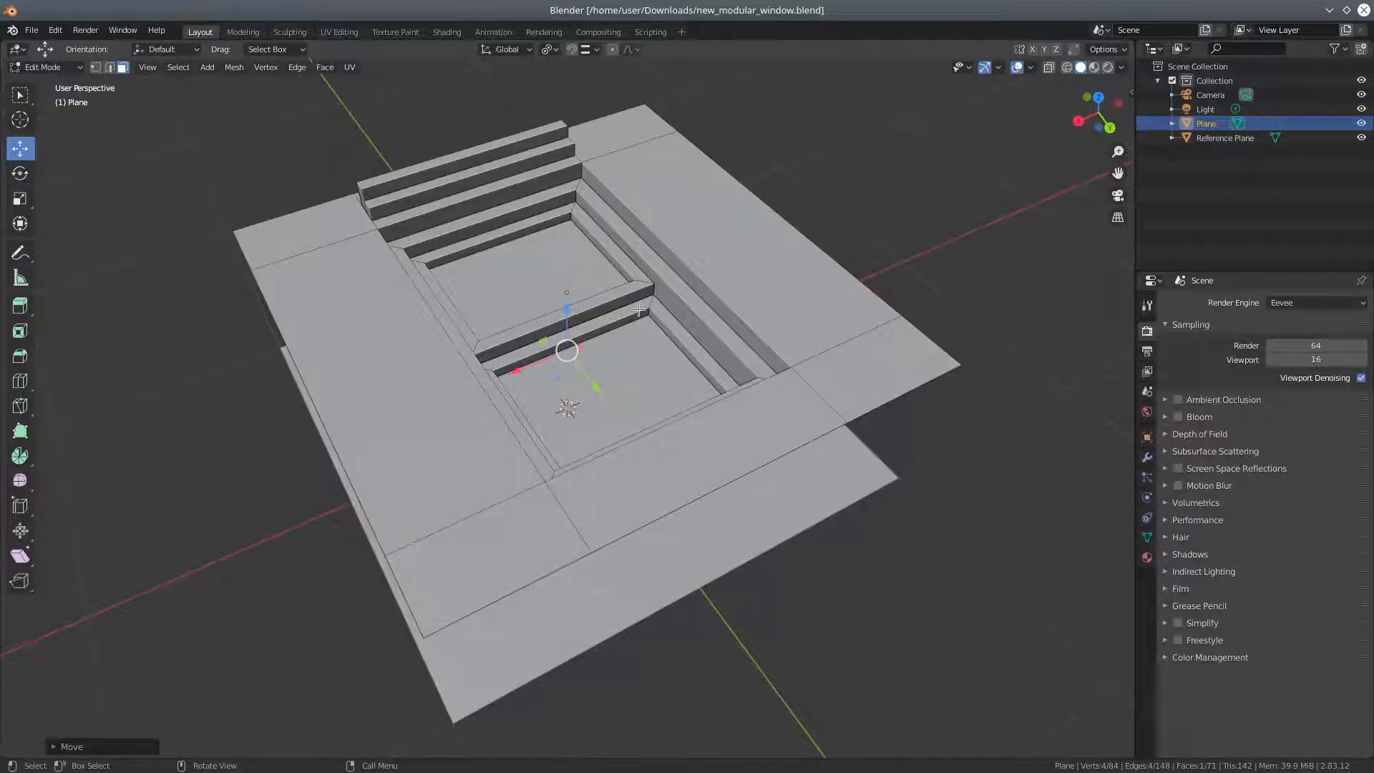
Set the viewport shading to Rendered for a render preview of the window model.
{"action": "left_click", "coordinate": [1094, 67]}
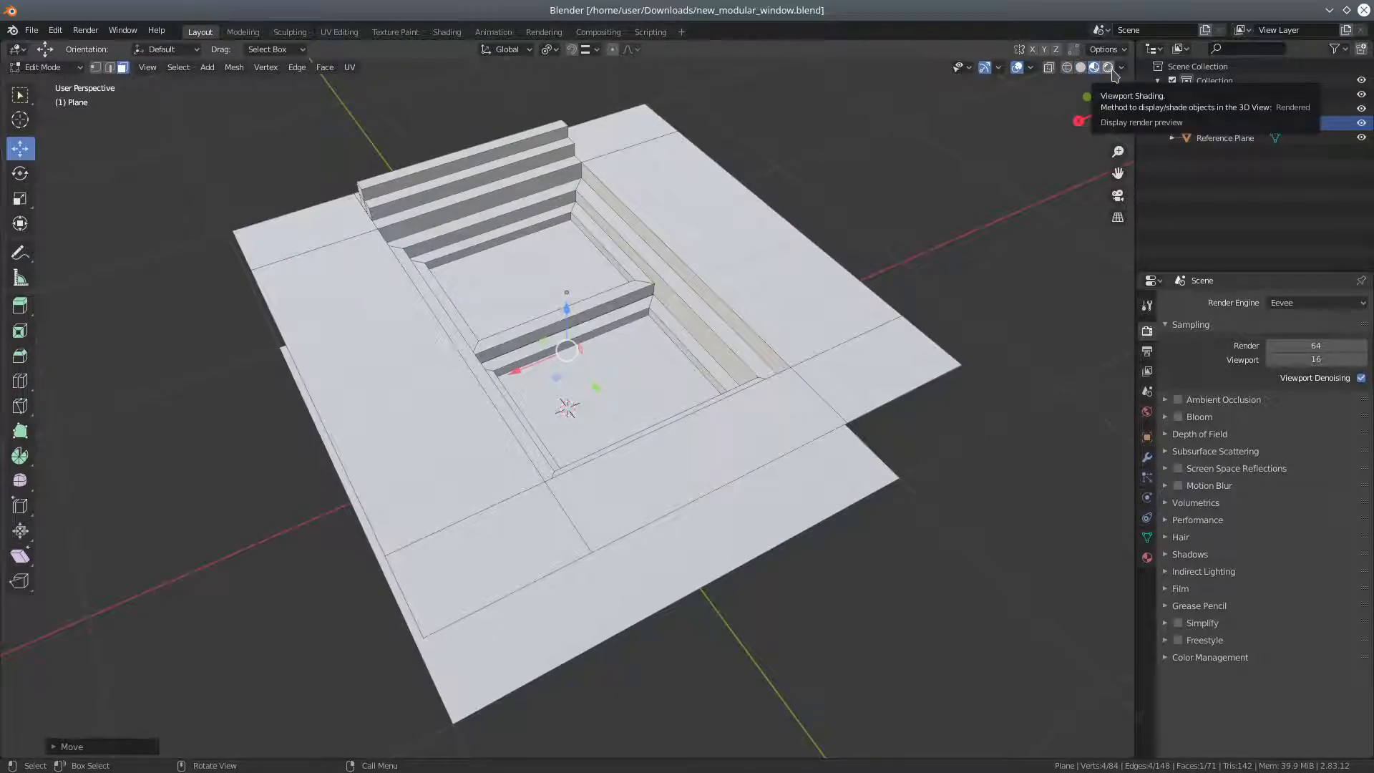
{"action": "left_click", "coordinate": [1110, 69]}
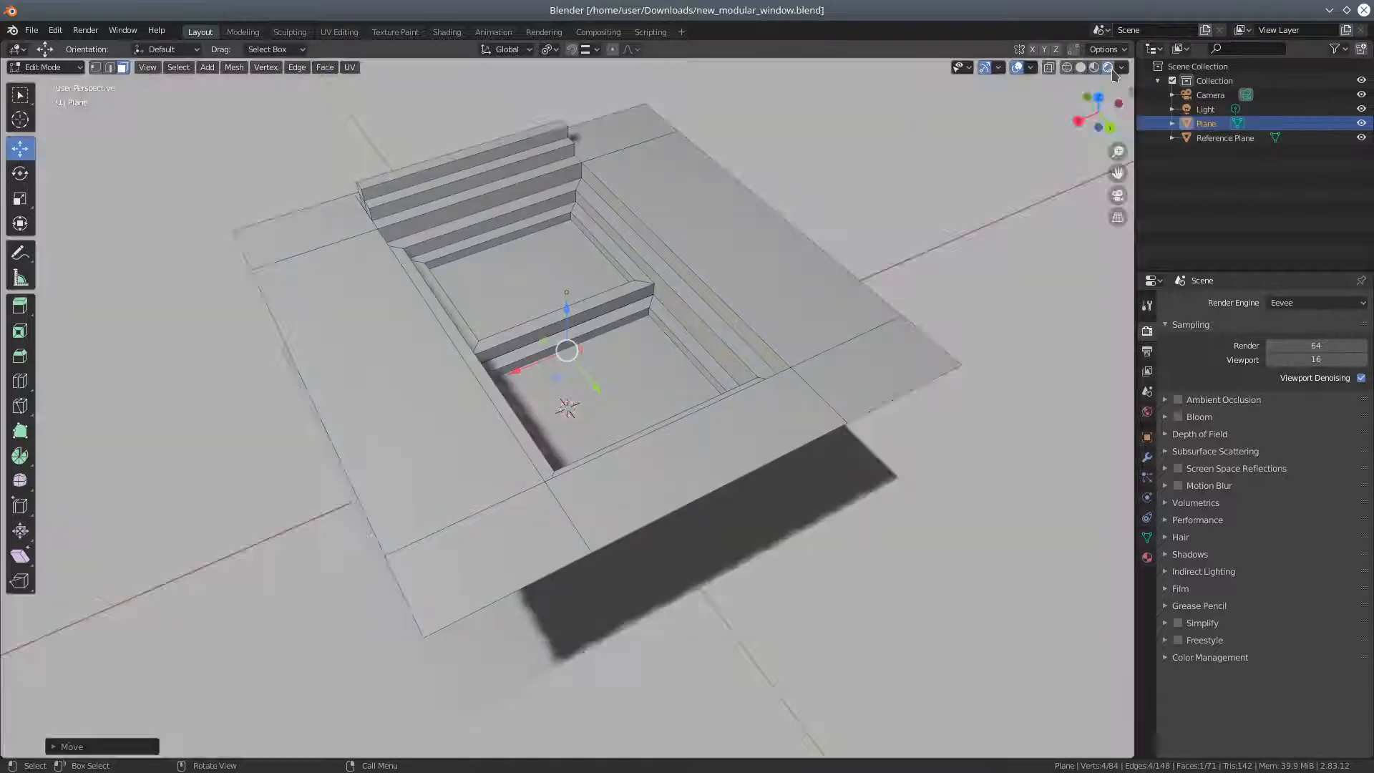
{"action": "mouse_move", "coordinate": [758, 198]}
{"action": "middle_mouse_down"}
{"action": "mouse_move", "coordinate": [816, 154]}
{"action": "mouse_move", "coordinate": [772, 181]}
{"action": "middle_mouse_up"}
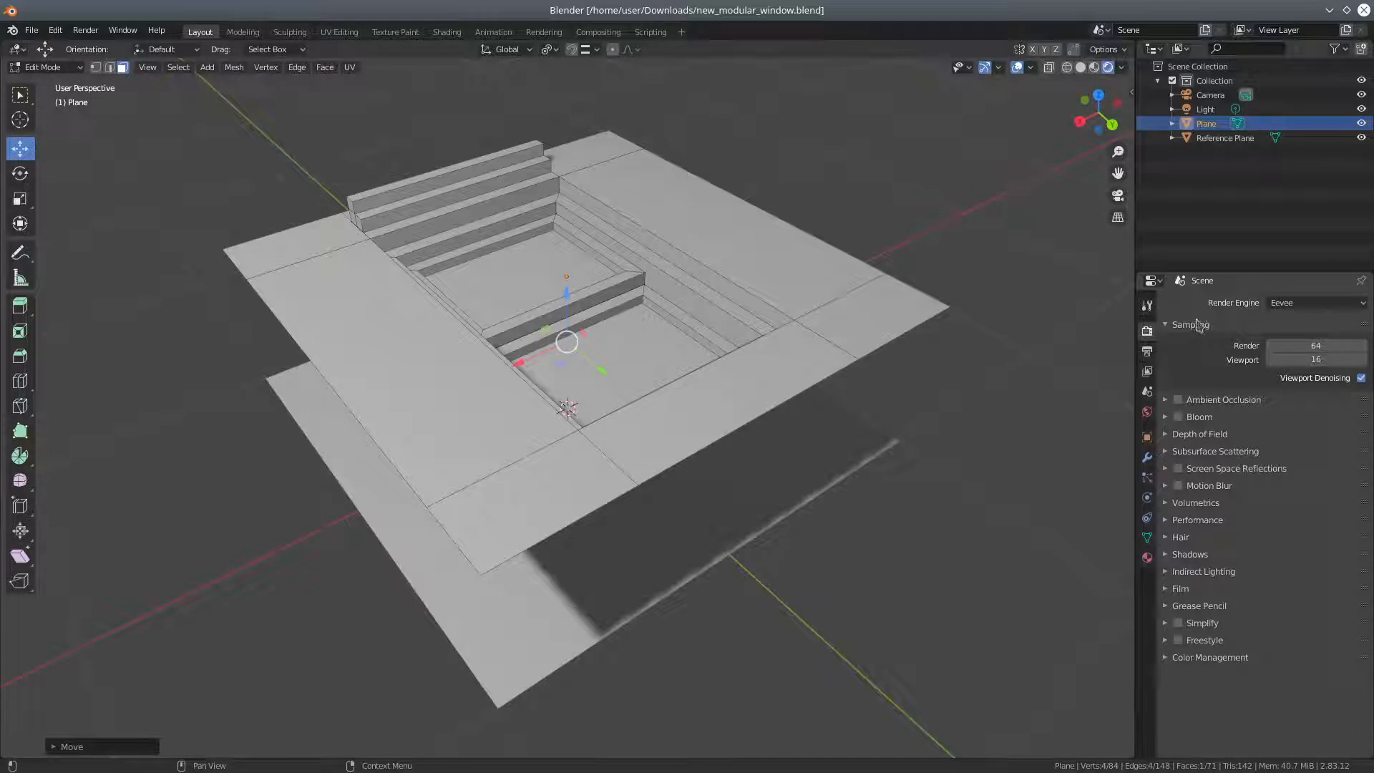
Enable Ambient Occlusion and Screen Space Reflections with Refraction in the Eevee render settings.
{"action": "left_click", "coordinate": [1178, 400]}
{"action": "left_click", "coordinate": [1179, 469]}
{"action": "left_click", "coordinate": [1166, 470]}
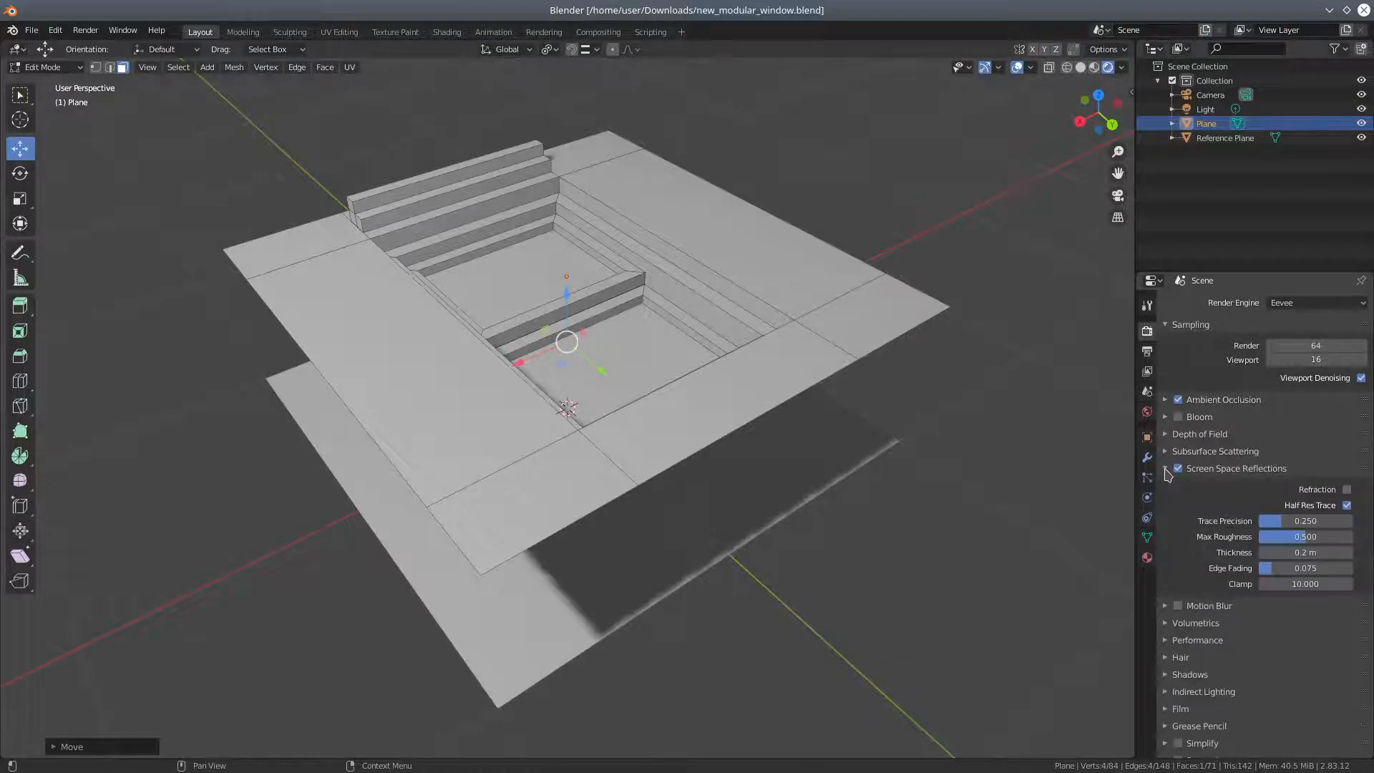
{"action": "left_click", "coordinate": [1347, 490]}
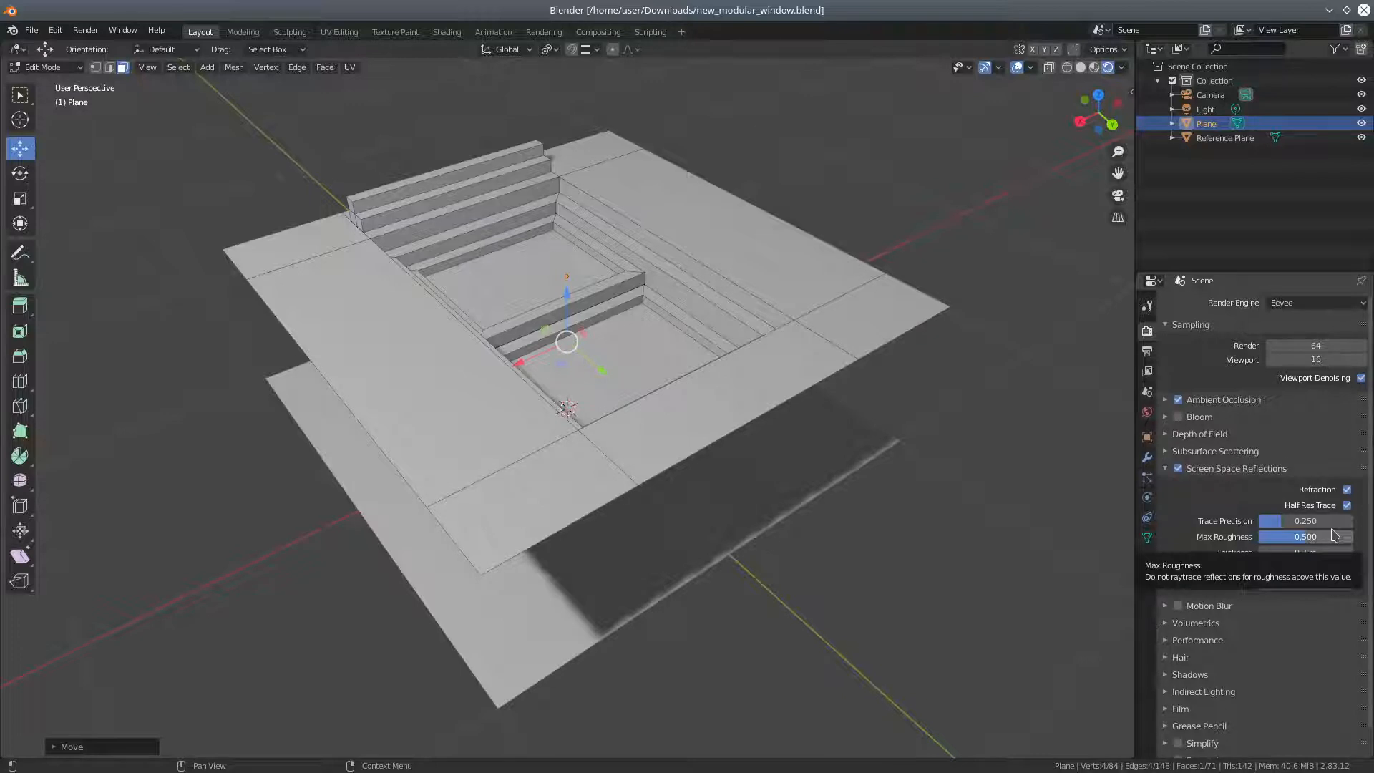
{"action": "left_click", "coordinate": [1166, 325]}
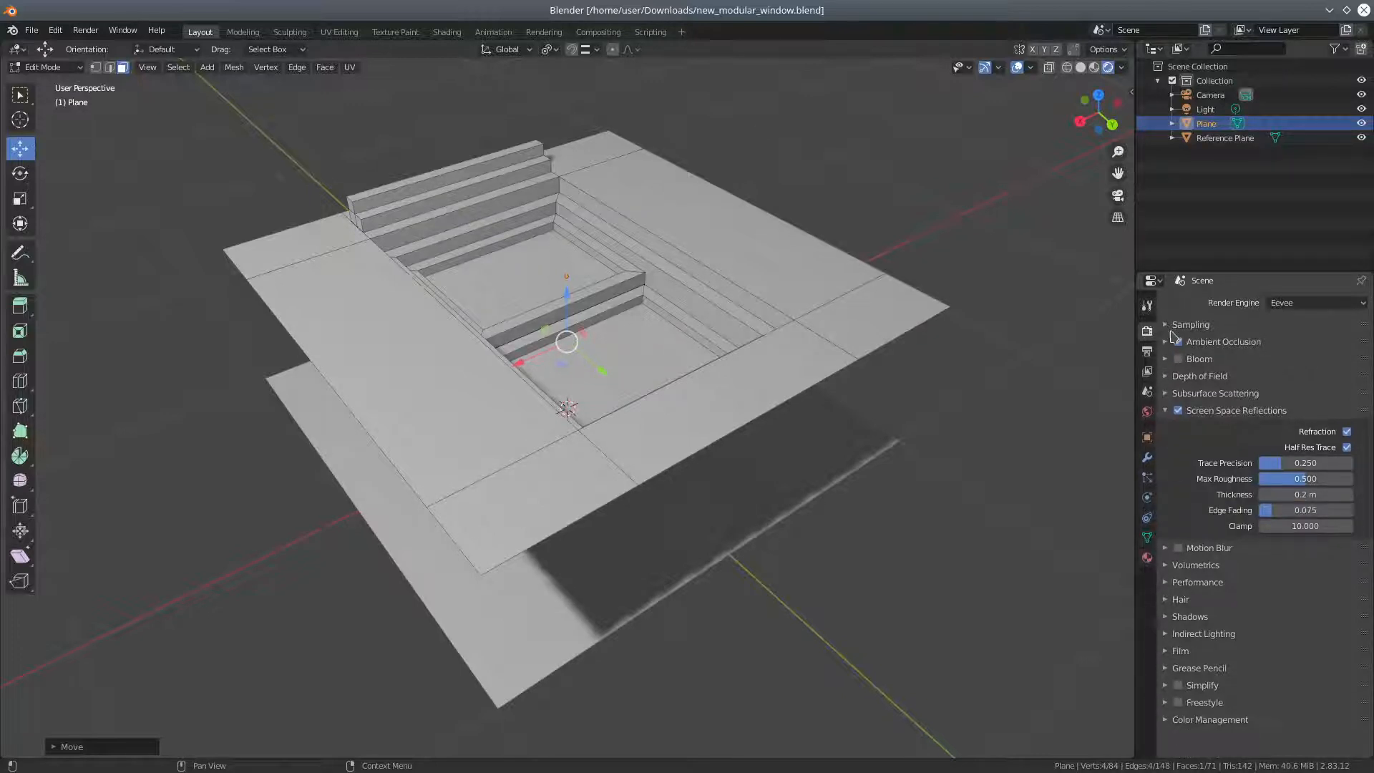
{"action": "left_click", "coordinate": [1167, 410]}
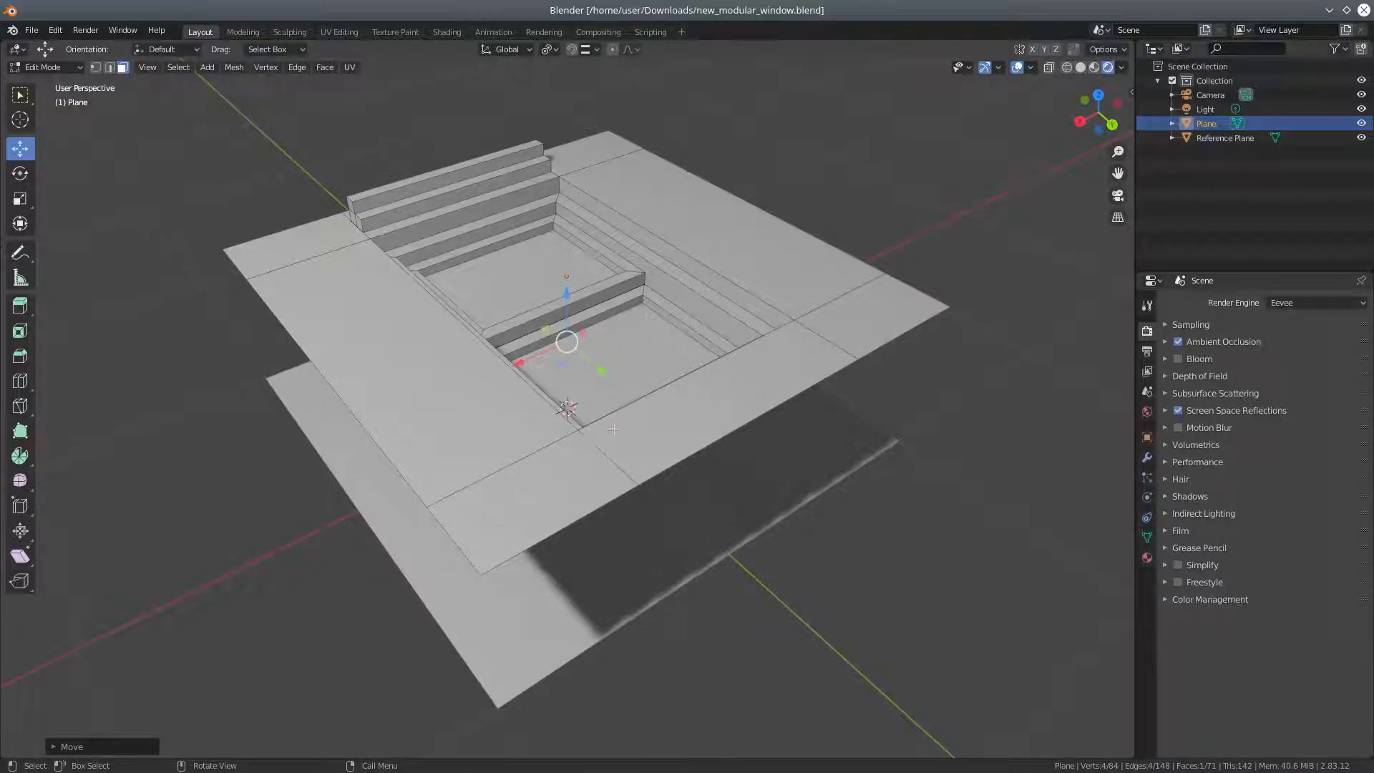
Switch the window plane from Edit Mode to Object Mode.
{"action": "middle_click_drag", "start_coordinate": [599, 435], "coordinate": [683, 365]}
{"action": "left_click", "coordinate": [53, 70]}
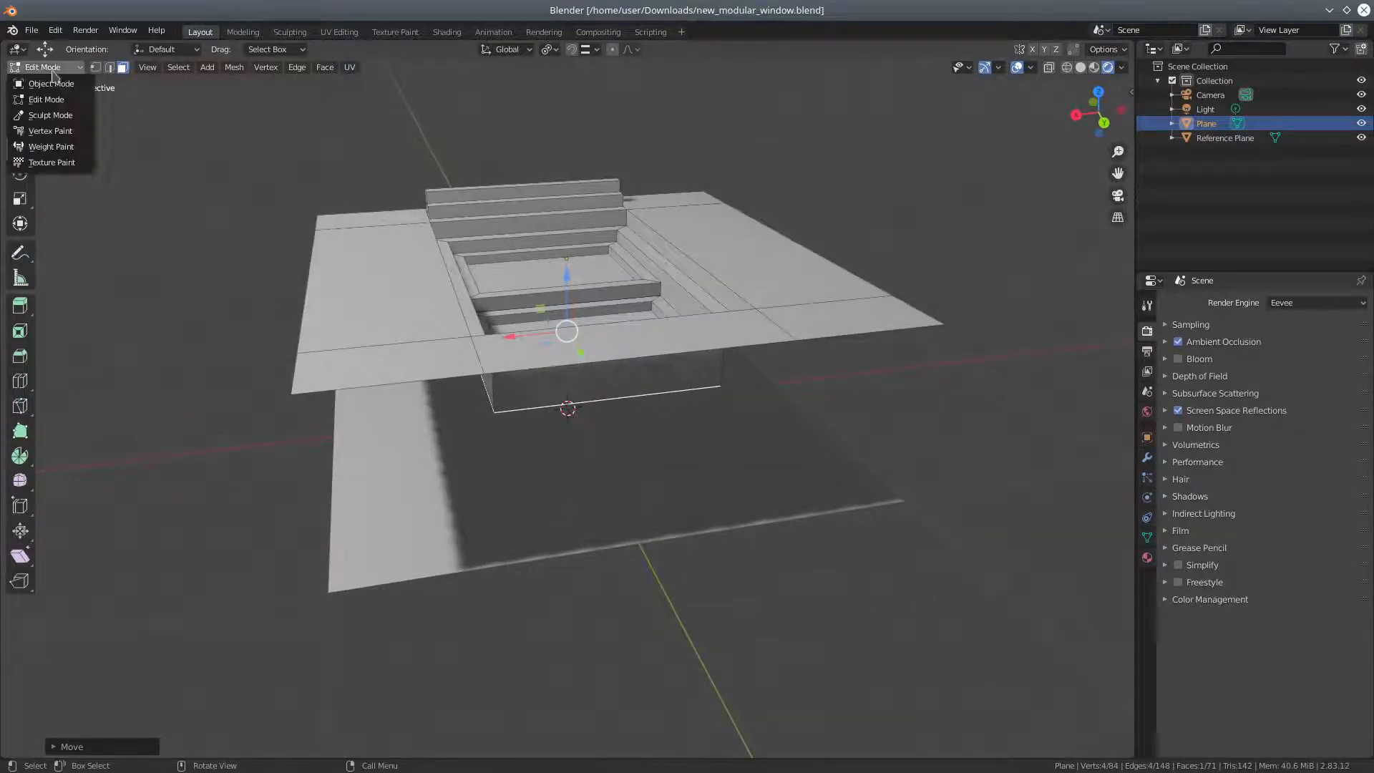
{"action": "left_click", "coordinate": [47, 68]}
{"action": "left_click", "coordinate": [43, 83]}
{"action": "middle_click_drag", "start_coordinate": [419, 289], "coordinate": [641, 292]}
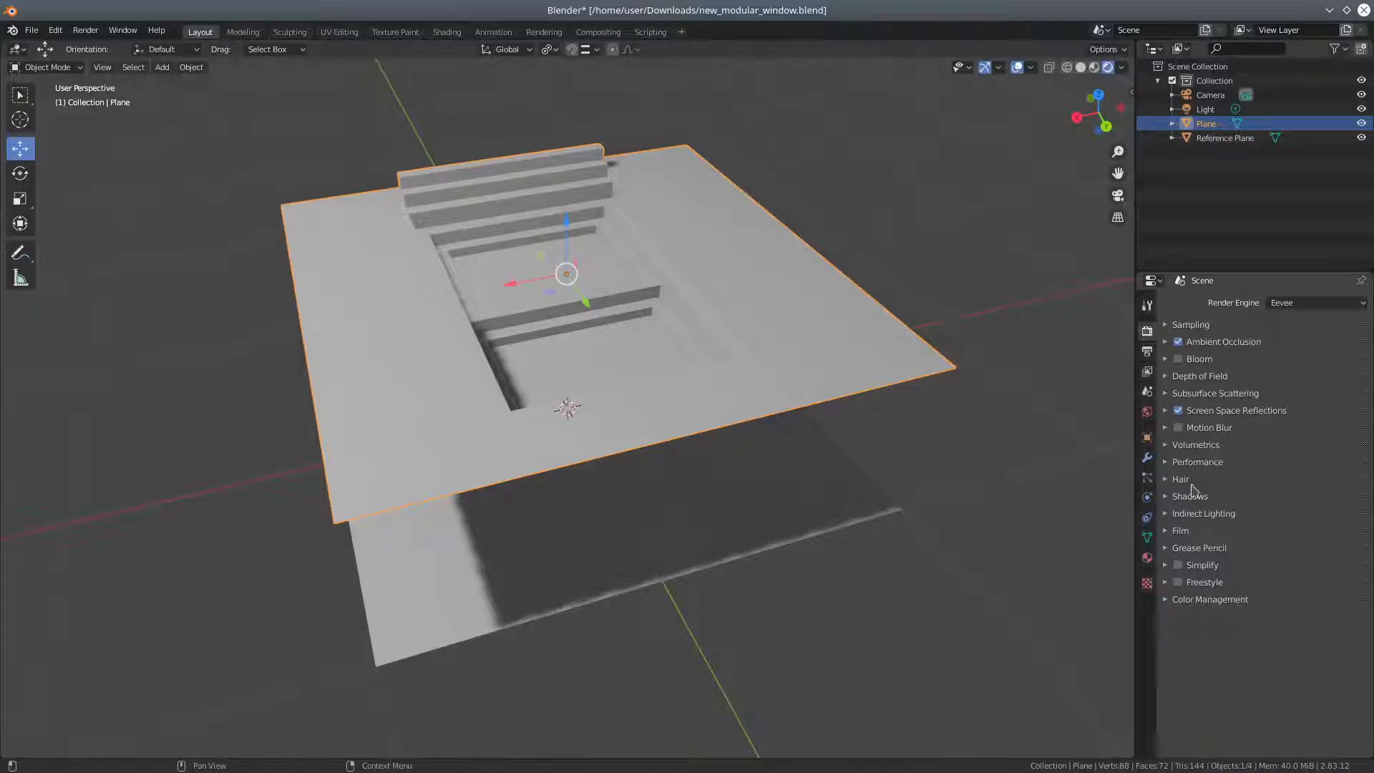
Add a first material slot to the plane and create a new material named Wall in it.
{"action": "left_click", "coordinate": [1147, 557]}
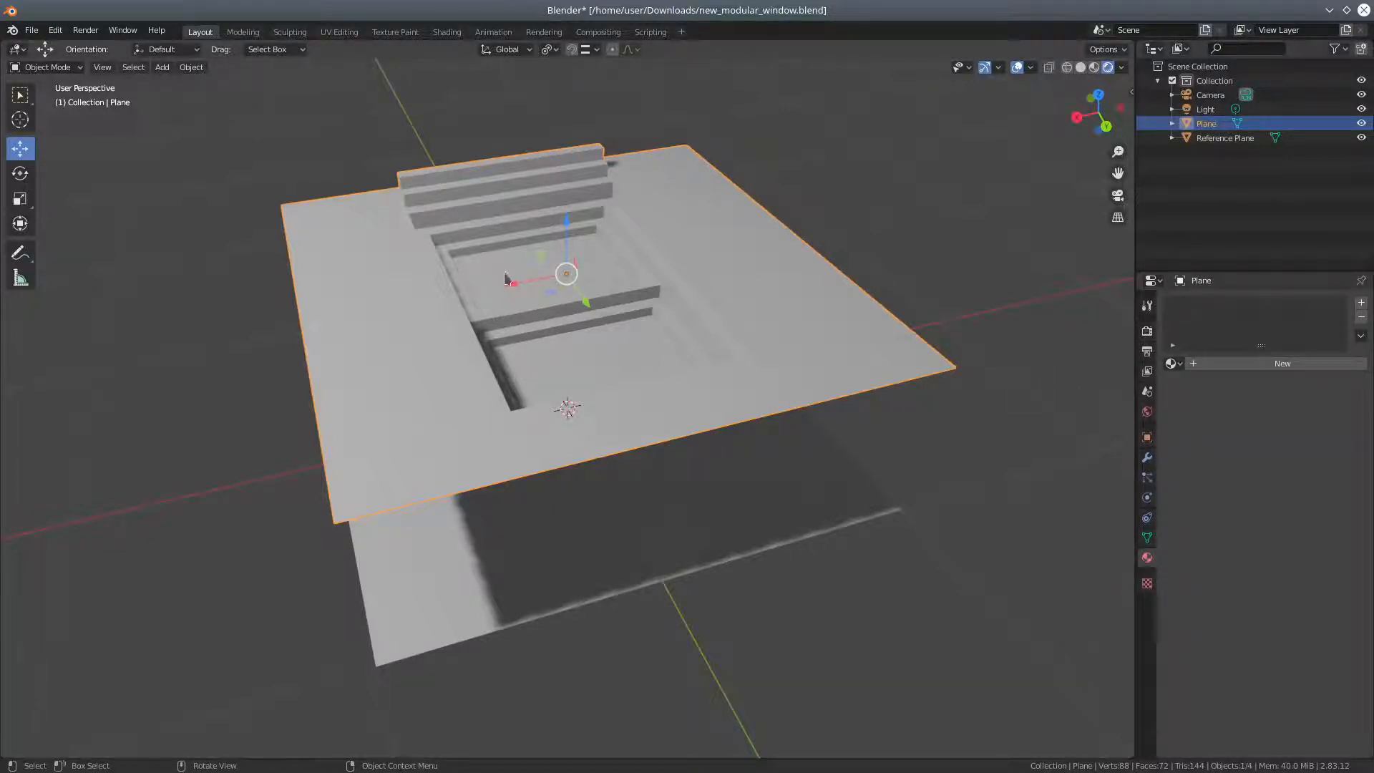
{"action": "middle_click_drag", "start_coordinate": [752, 280], "coordinate": [738, 292]}
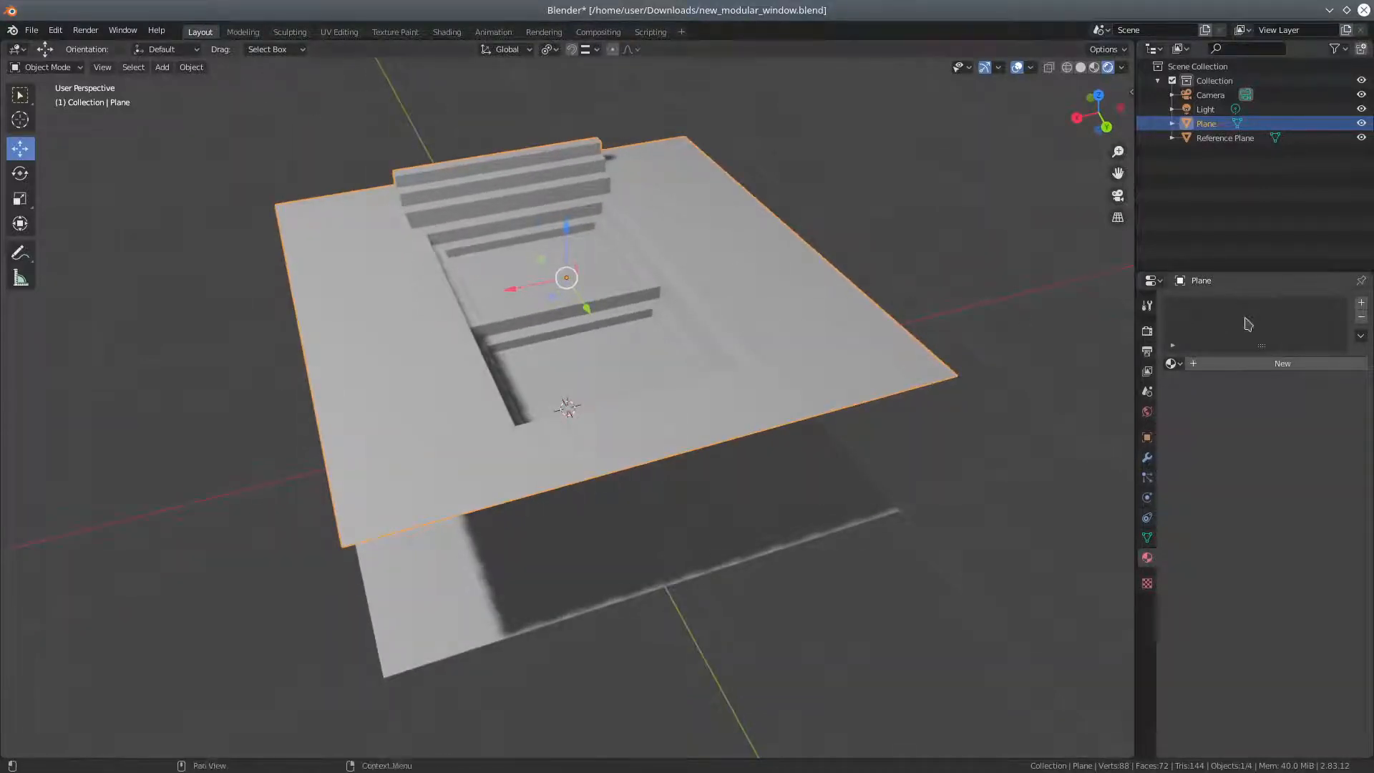
{"action": "left_click", "coordinate": [1361, 305]}
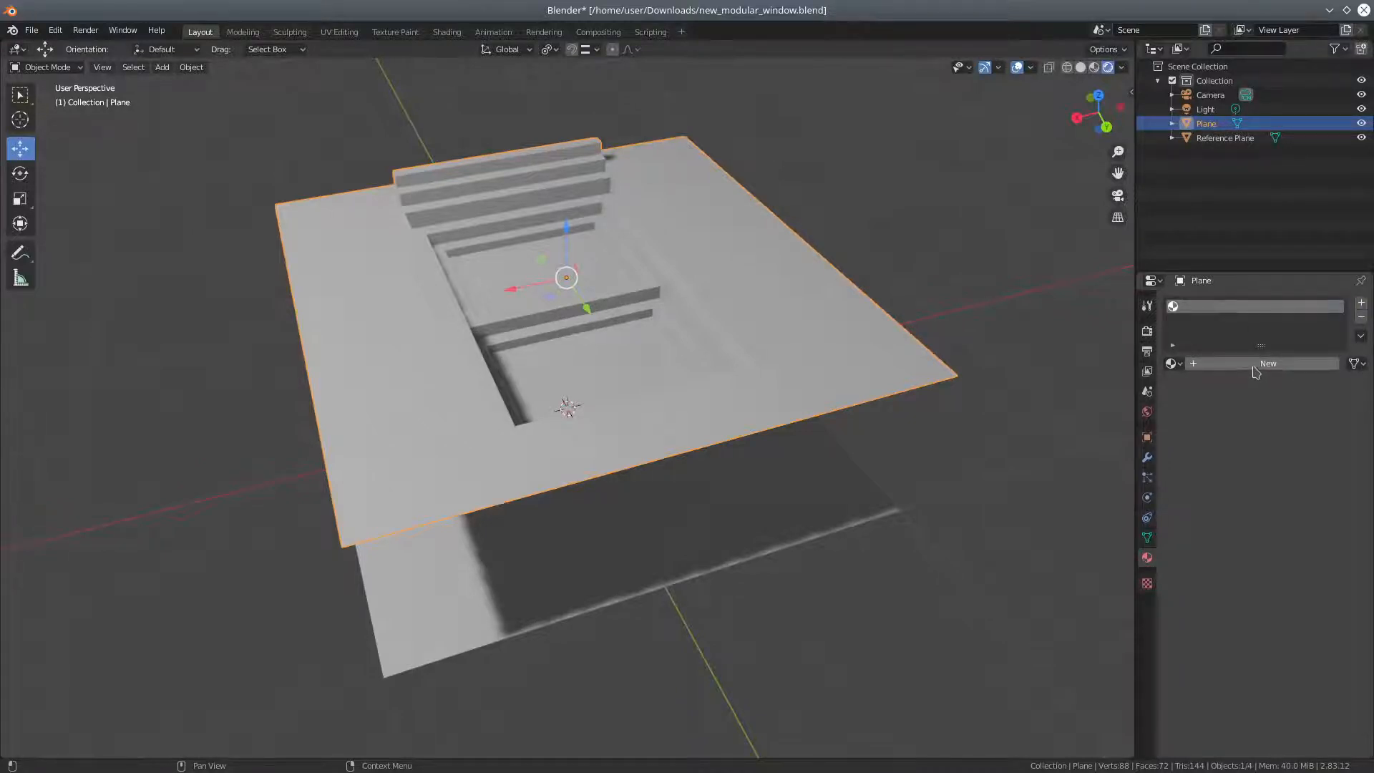
{"action": "left_click", "coordinate": [1214, 365]}
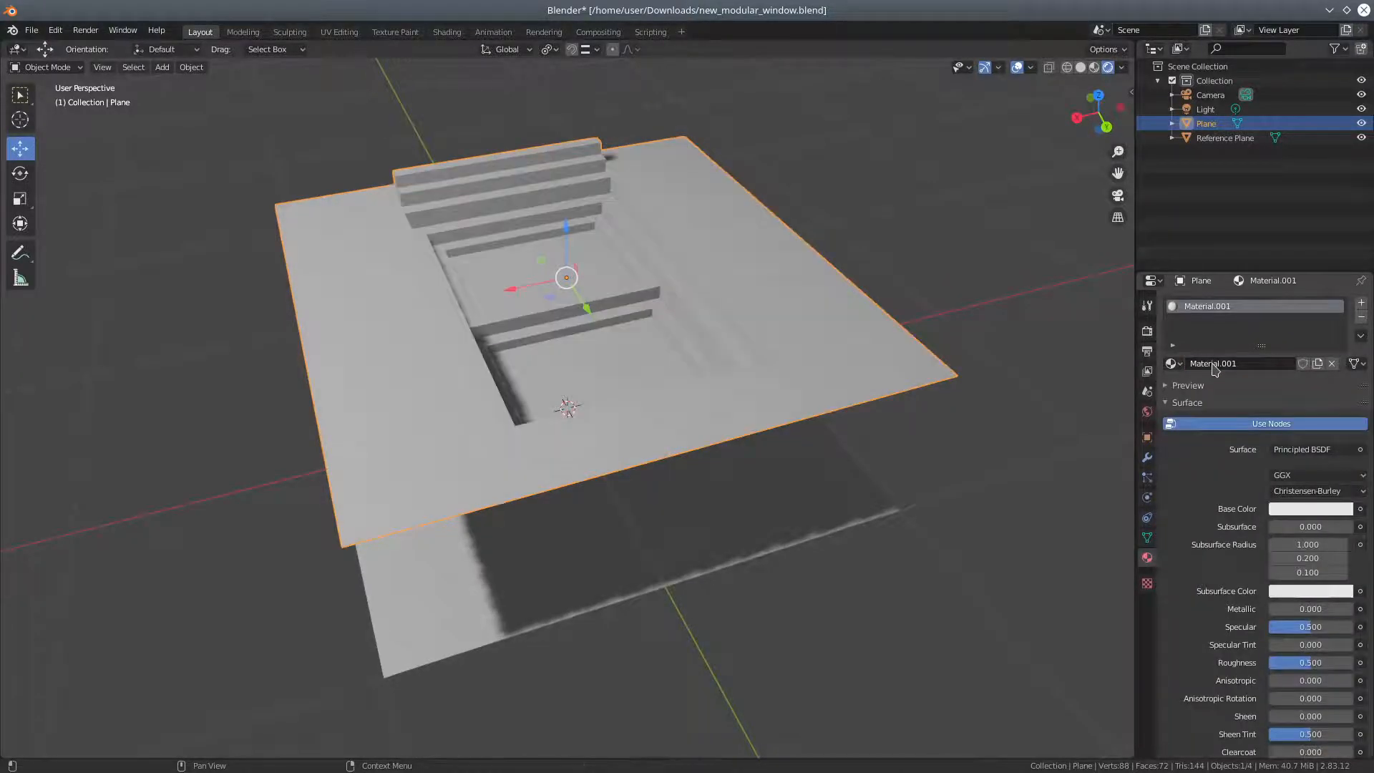
{"action": "double_click", "coordinate": [1209, 363]}
{"action": "type", "text": "Wall"}
{"action": "key", "text": "Return"}
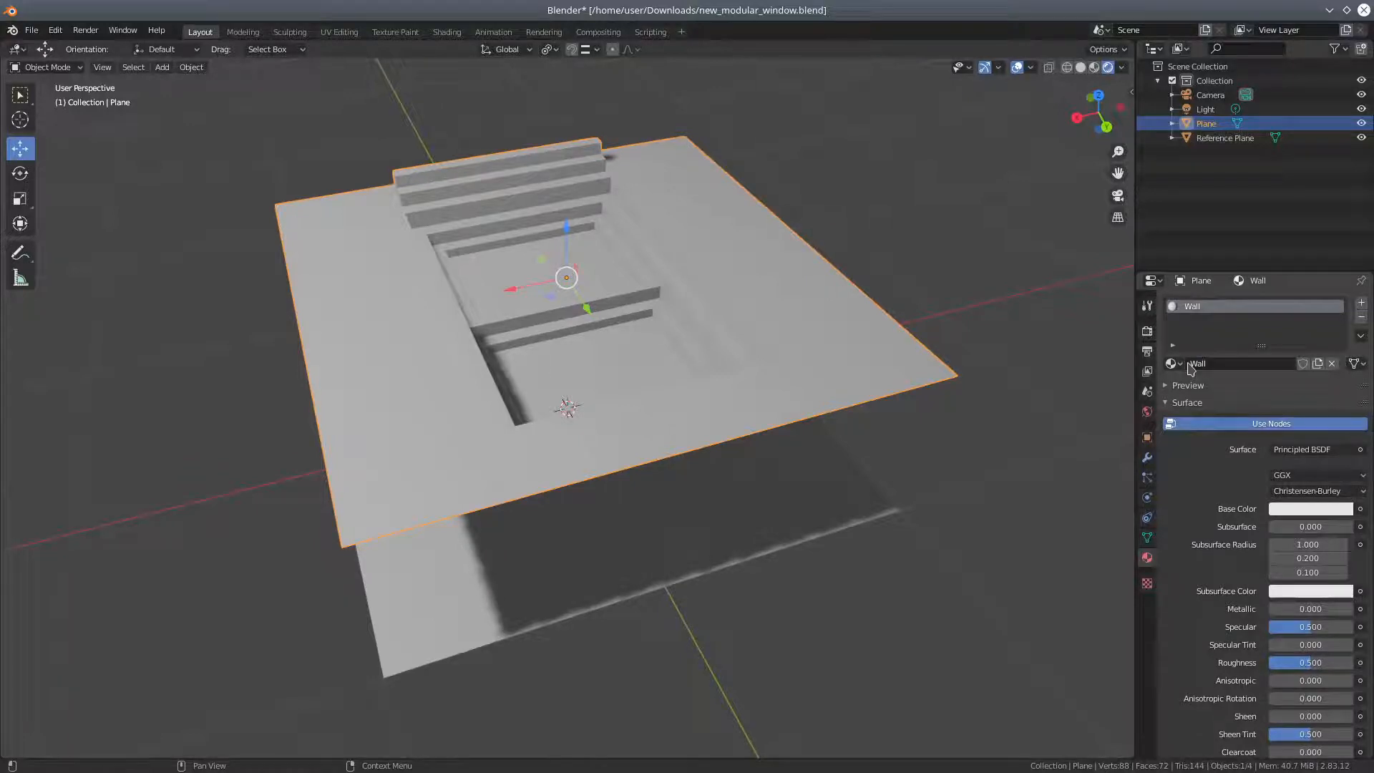
Add a second material slot to the plane with a new material named Frame.
{"action": "left_click", "coordinate": [1361, 305]}
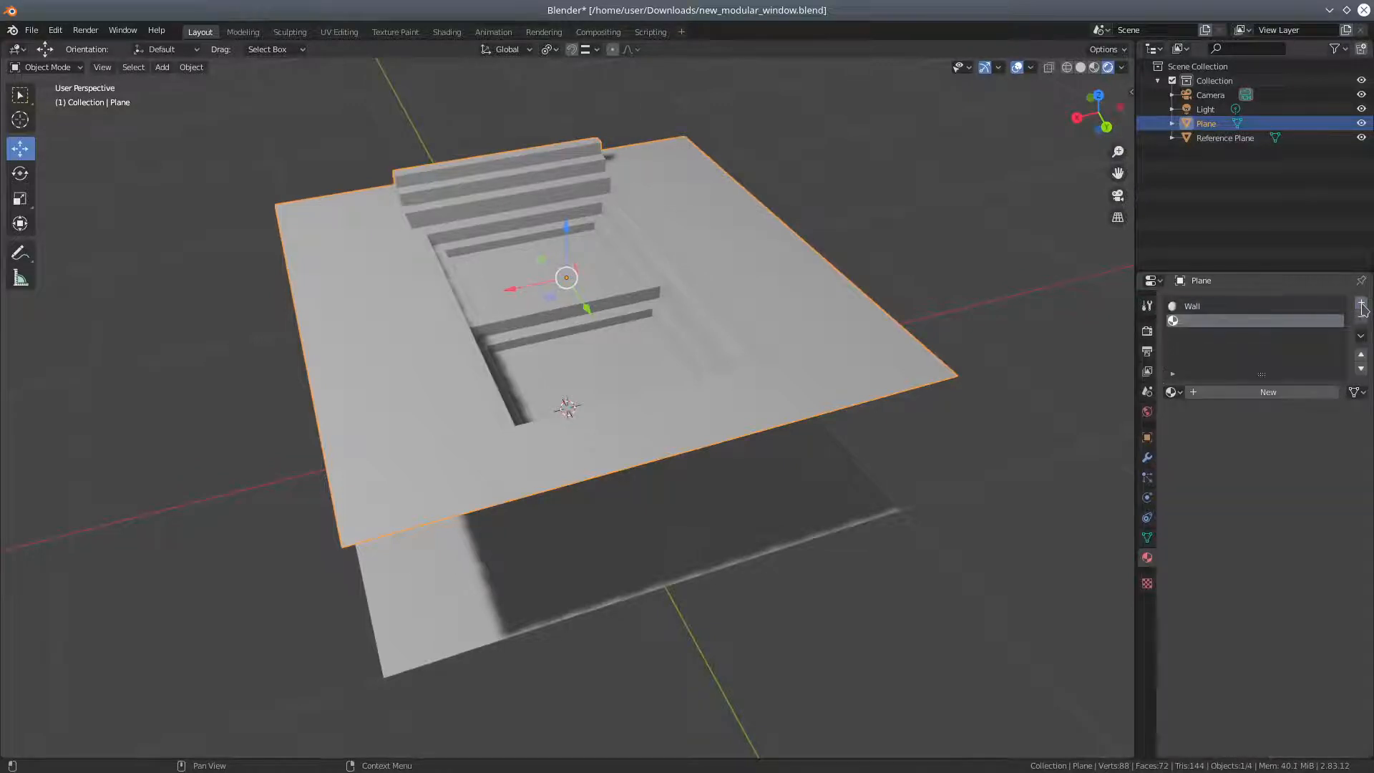
{"action": "left_click", "coordinate": [1228, 393]}
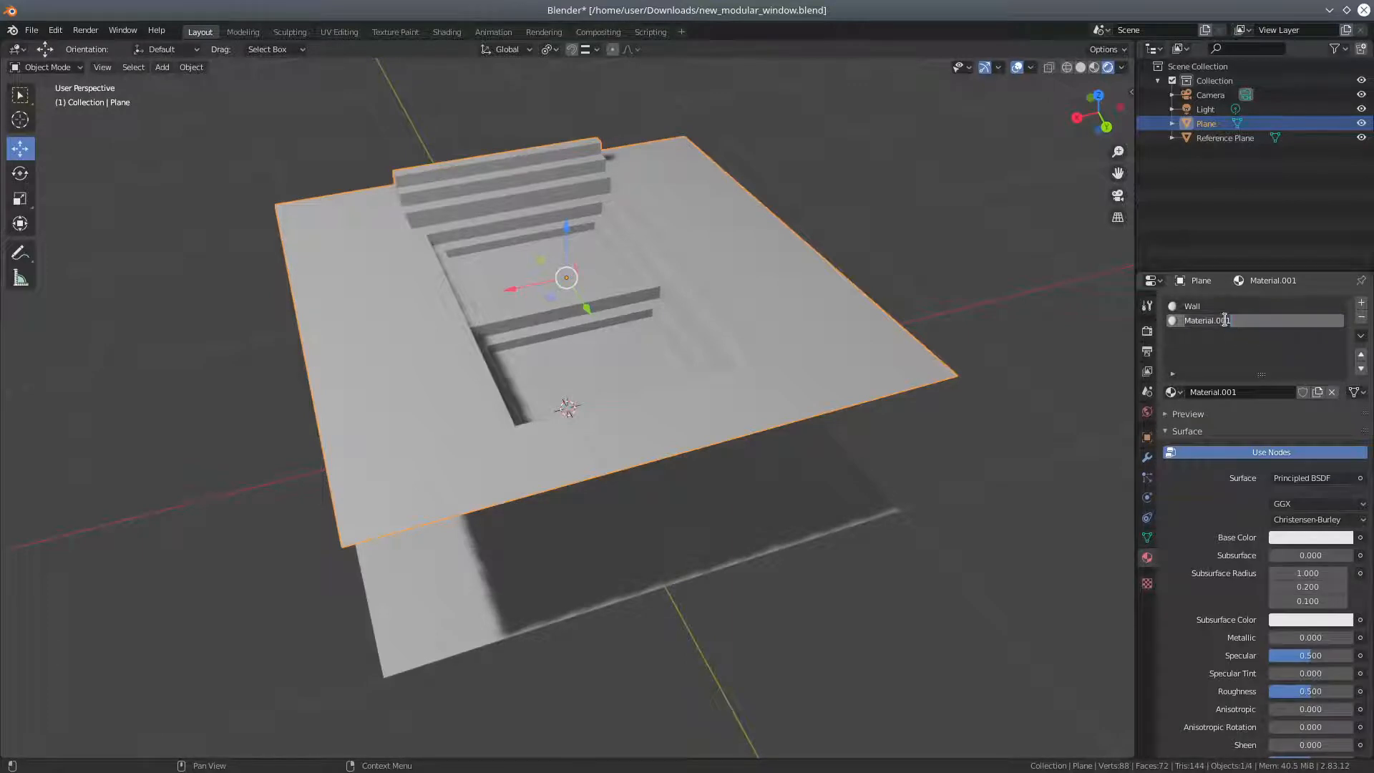
{"action": "left_click_drag", "start_coordinate": [1244, 320], "coordinate": [1182, 320]}
{"action": "type", "text": "Fr"}
{"action": "key", "text": "Return"}
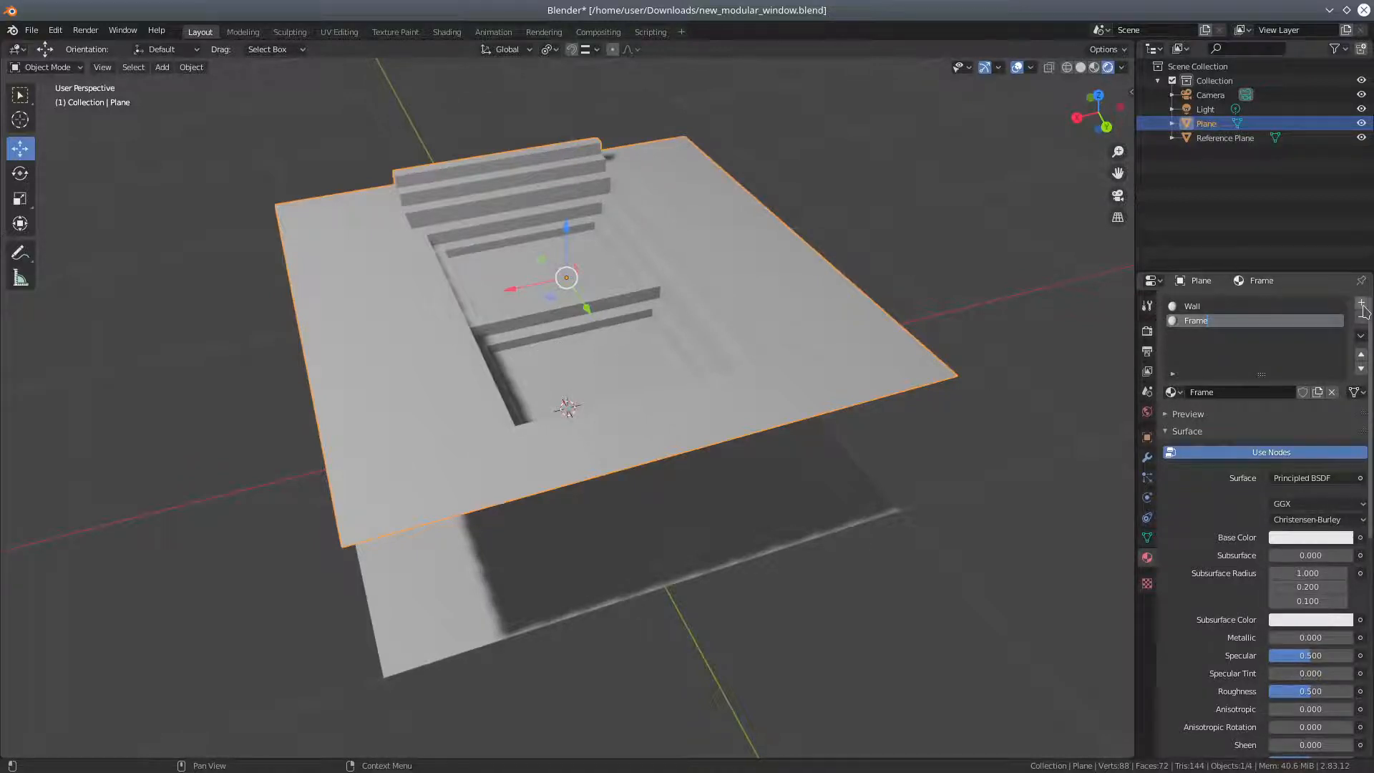
Add a third material slot to the plane with a new material named Glass.
{"action": "left_click", "coordinate": [1362, 303]}
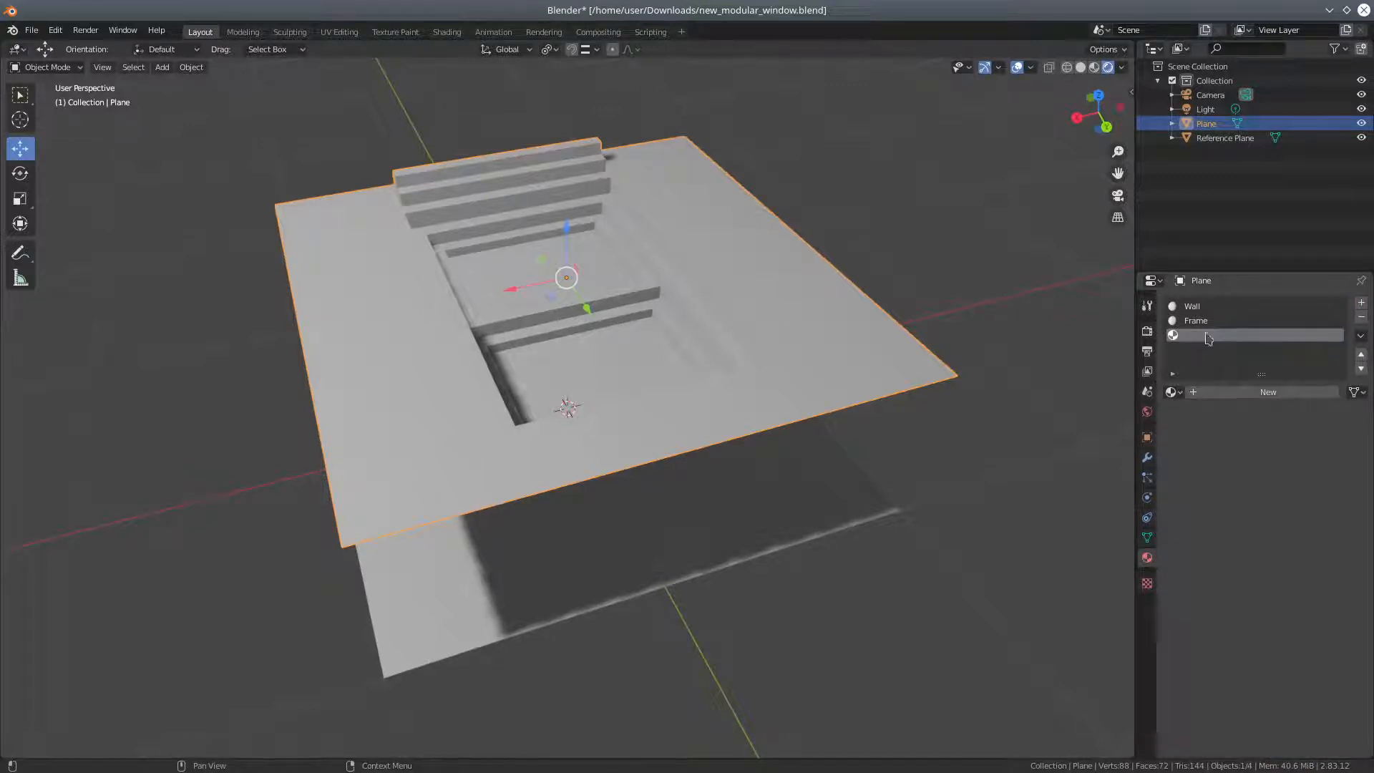
{"action": "left_click", "coordinate": [1218, 392]}
{"action": "double_click", "coordinate": [1203, 336]}
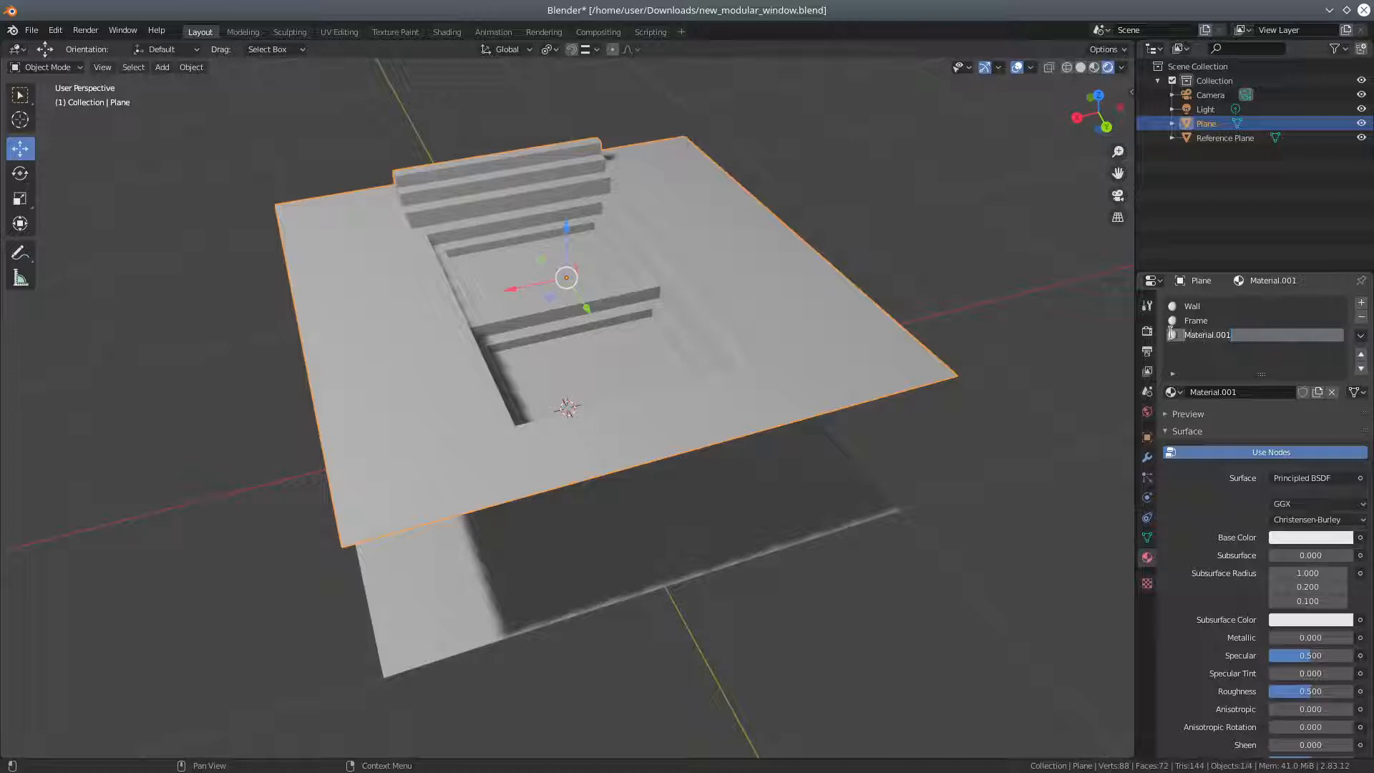
{"action": "type", "text": "Glass"}
{"action": "key", "text": "Return"}
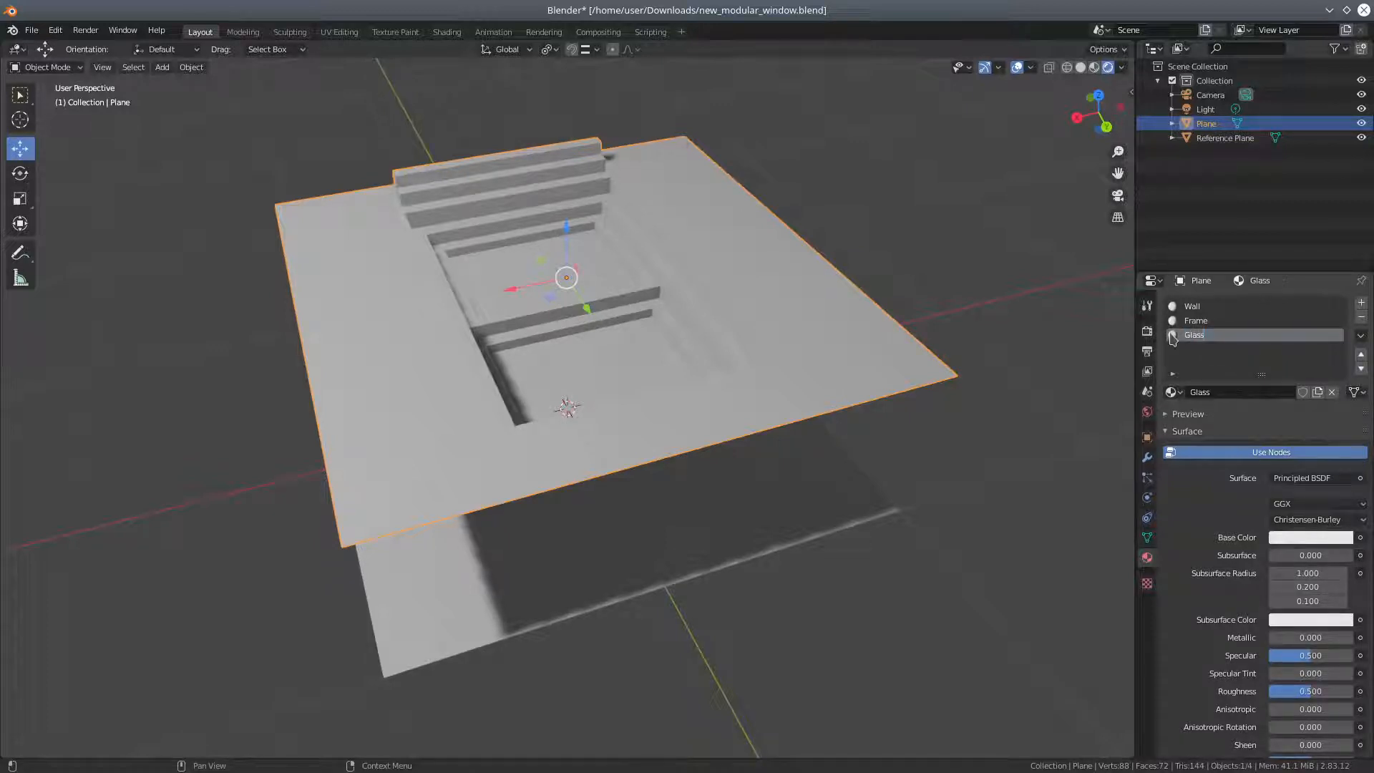
Add a fourth material slot to the plane with a new material named Room.
{"action": "left_click", "coordinate": [1361, 304]}
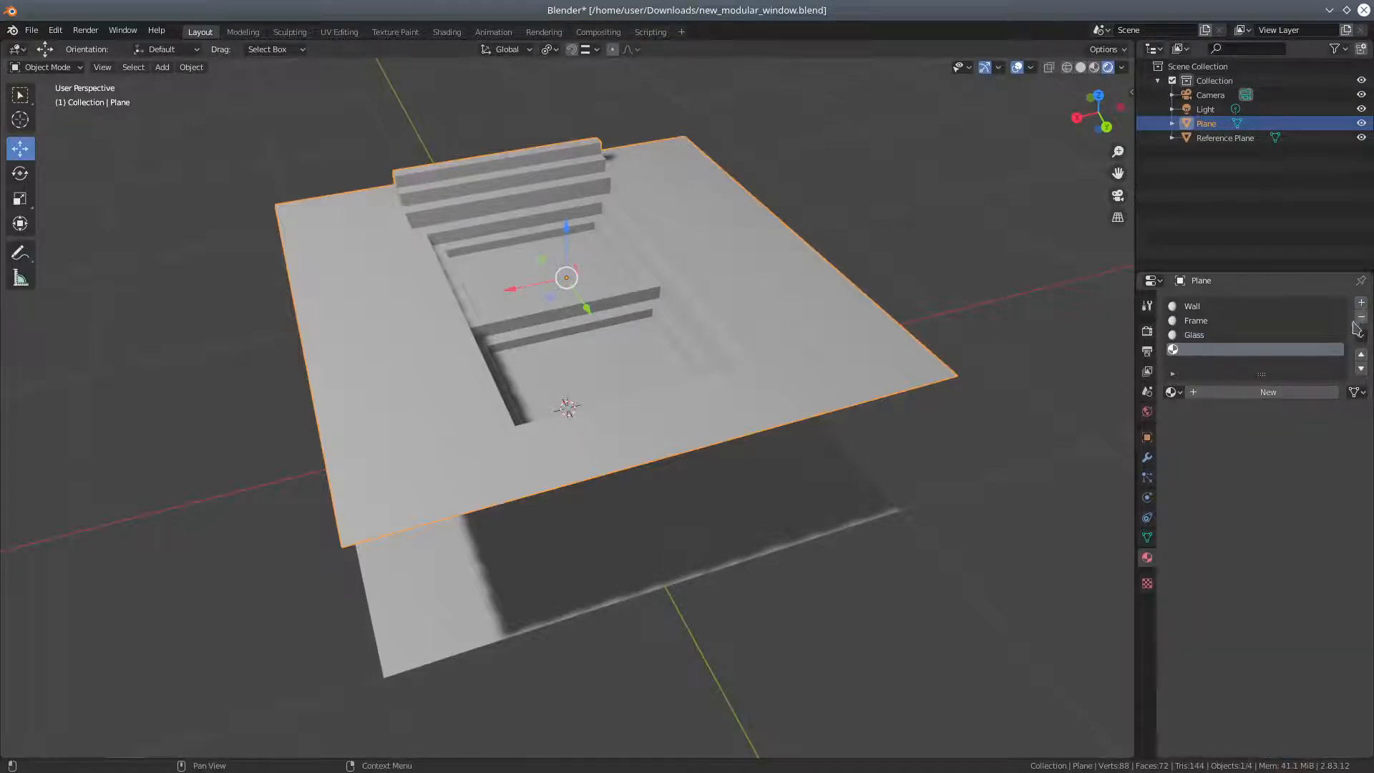
{"action": "left_click", "coordinate": [1221, 398]}
{"action": "double_click", "coordinate": [1225, 350]}
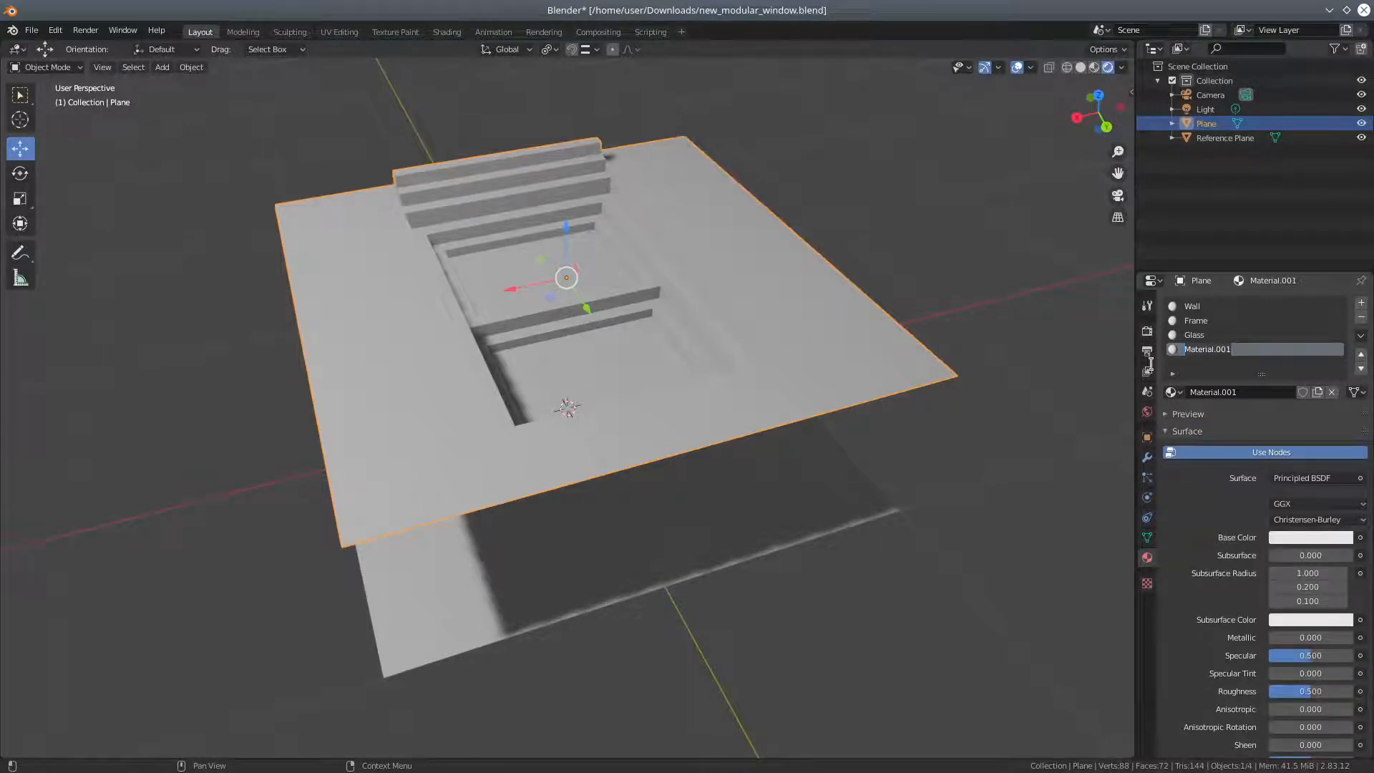
{"action": "type", "text": "Room"}
{"action": "key", "text": "Return"}
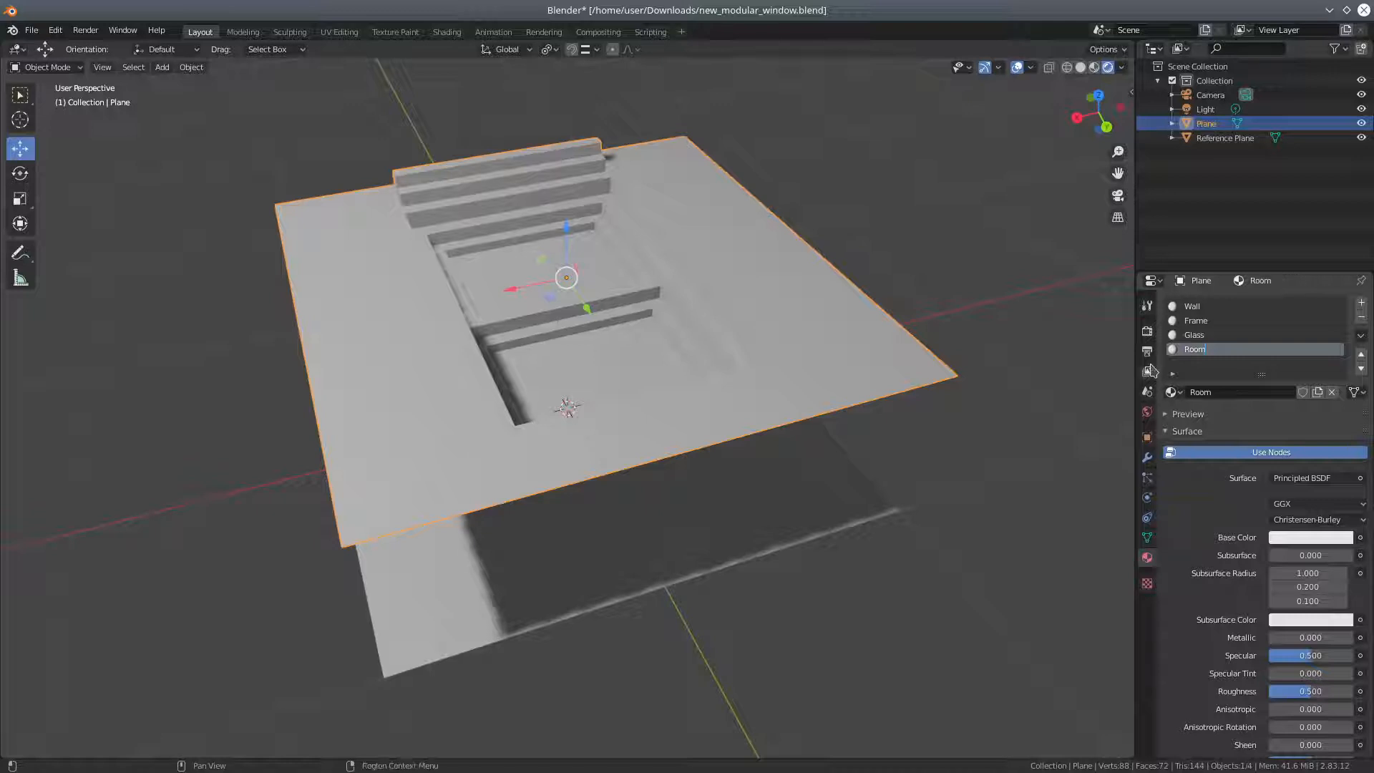
Return the window plane to Edit Mode.
{"action": "middle_click_drag", "start_coordinate": [666, 262], "coordinate": [877, 328]}
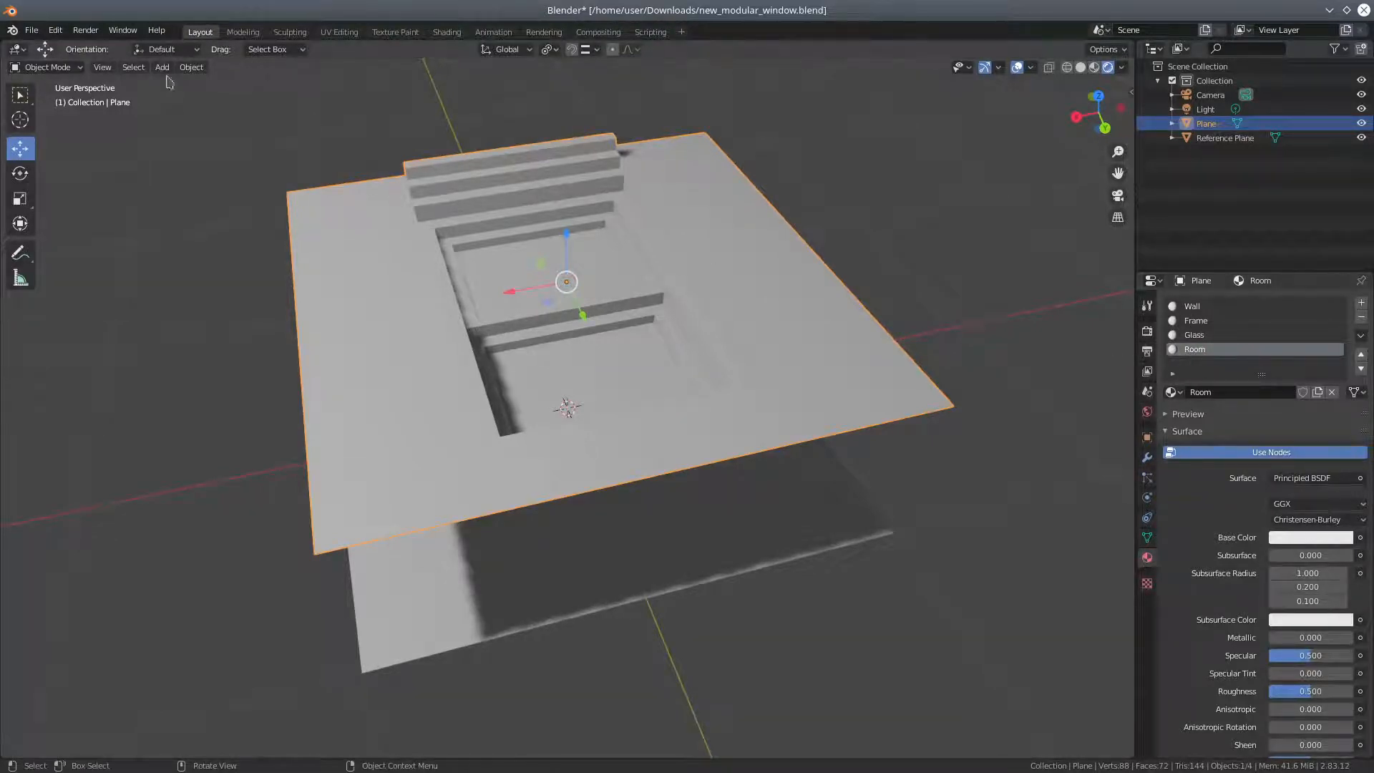
{"action": "left_click", "coordinate": [42, 71]}
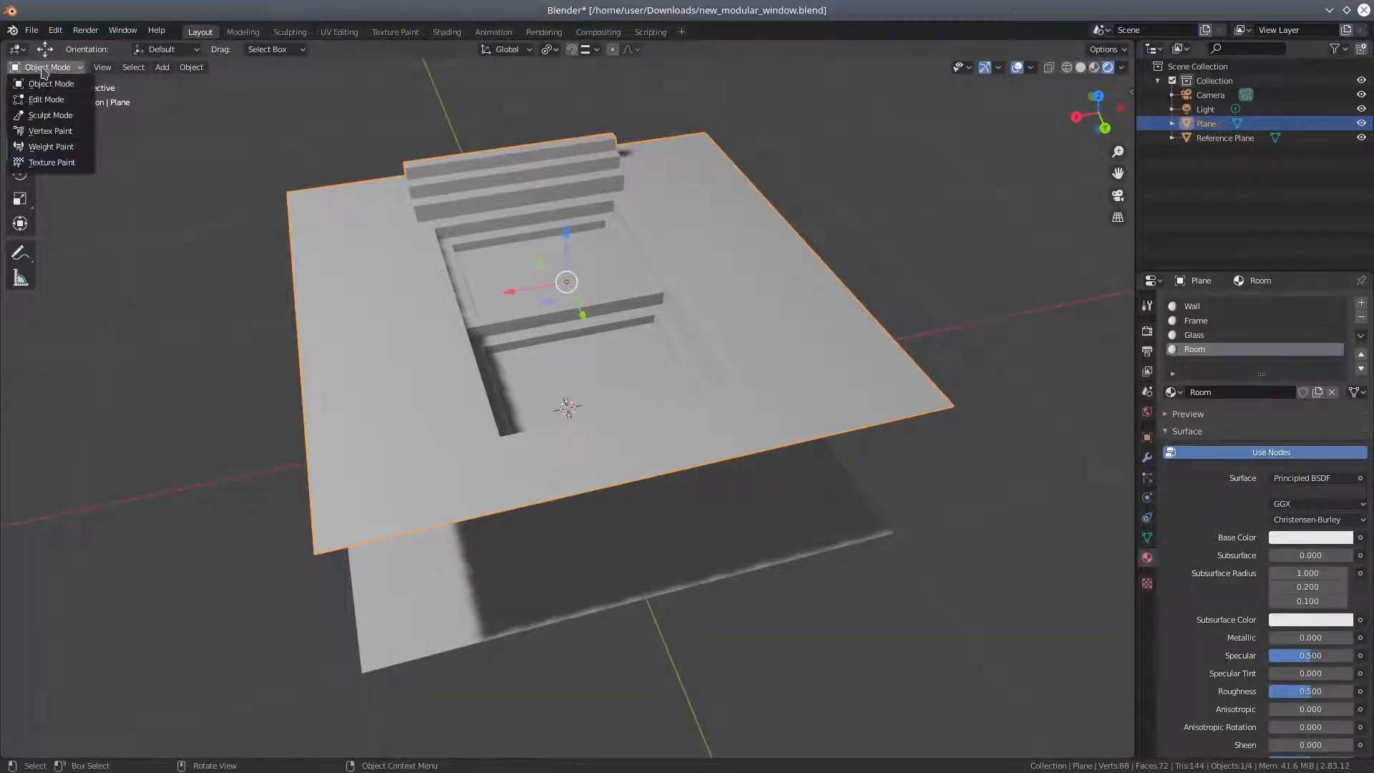
{"action": "left_click", "coordinate": [46, 106]}
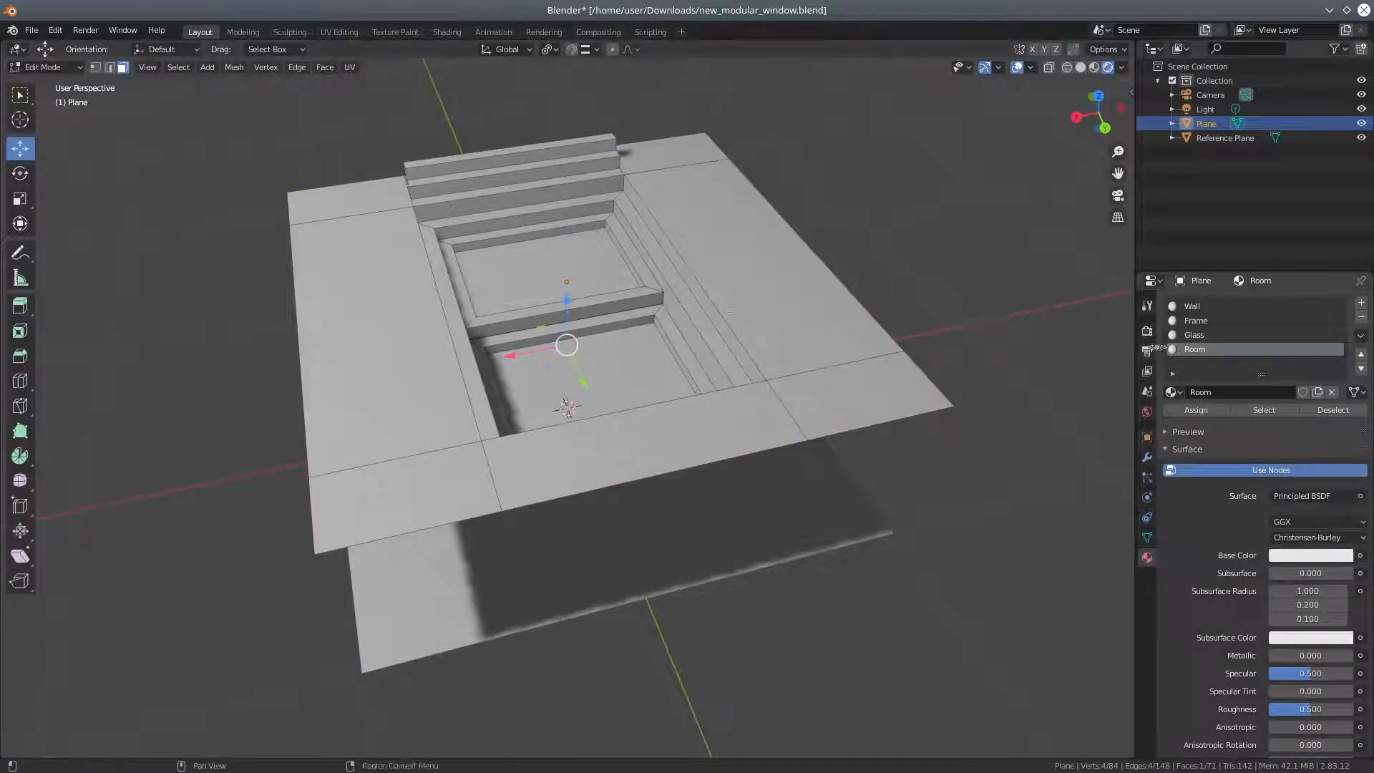
{"action": "left_click", "coordinate": [1207, 415]}
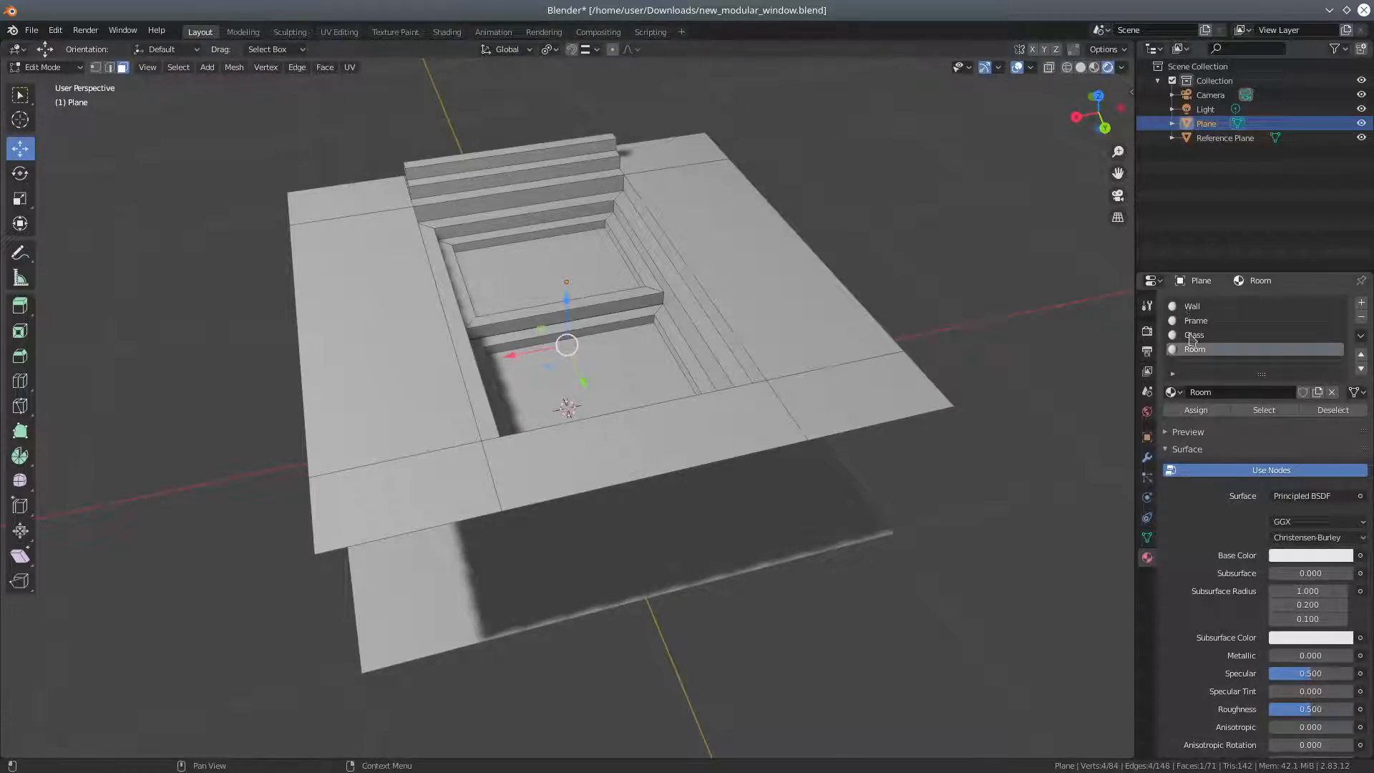
Try selecting the whole wall by extending one corner wall face to all its linked faces.
{"action": "left_click", "coordinate": [843, 392]}
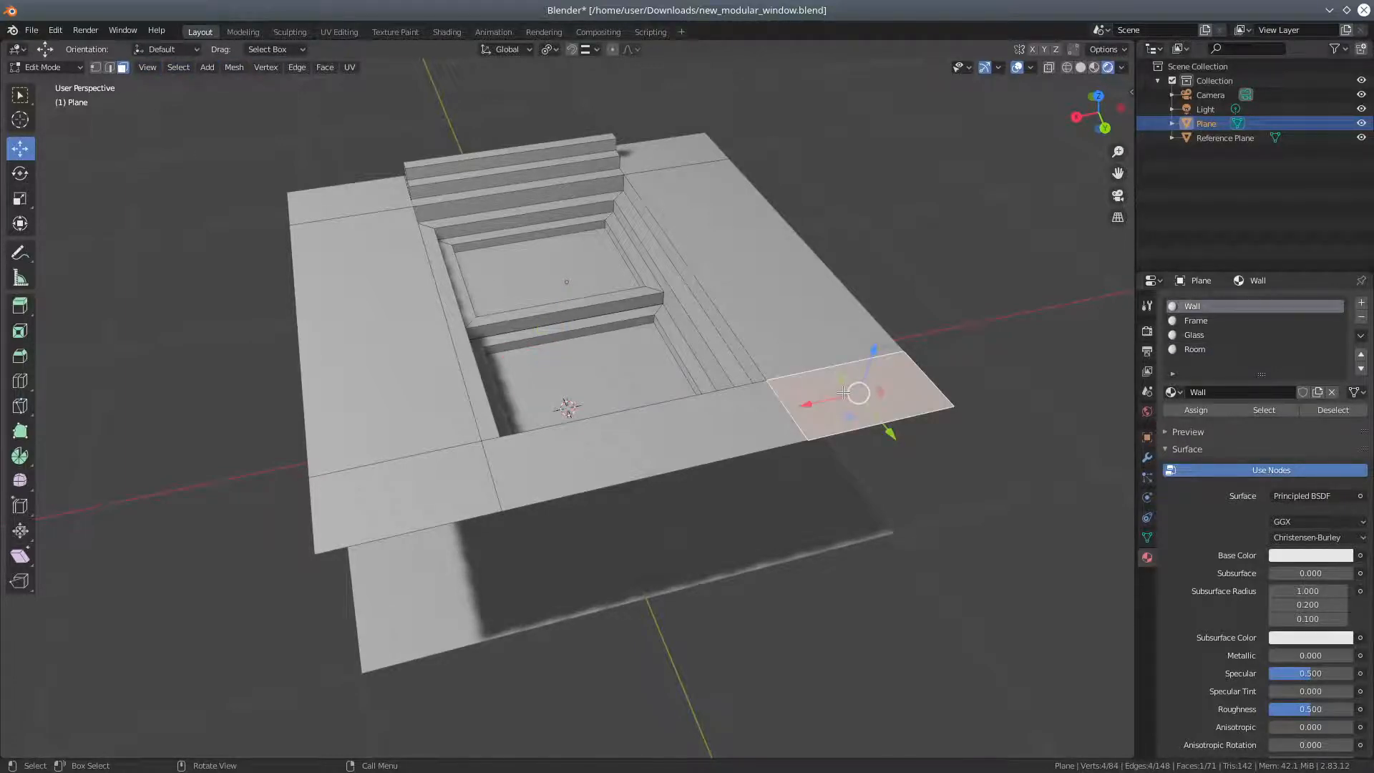
{"action": "key", "text": "ctrl+l"}
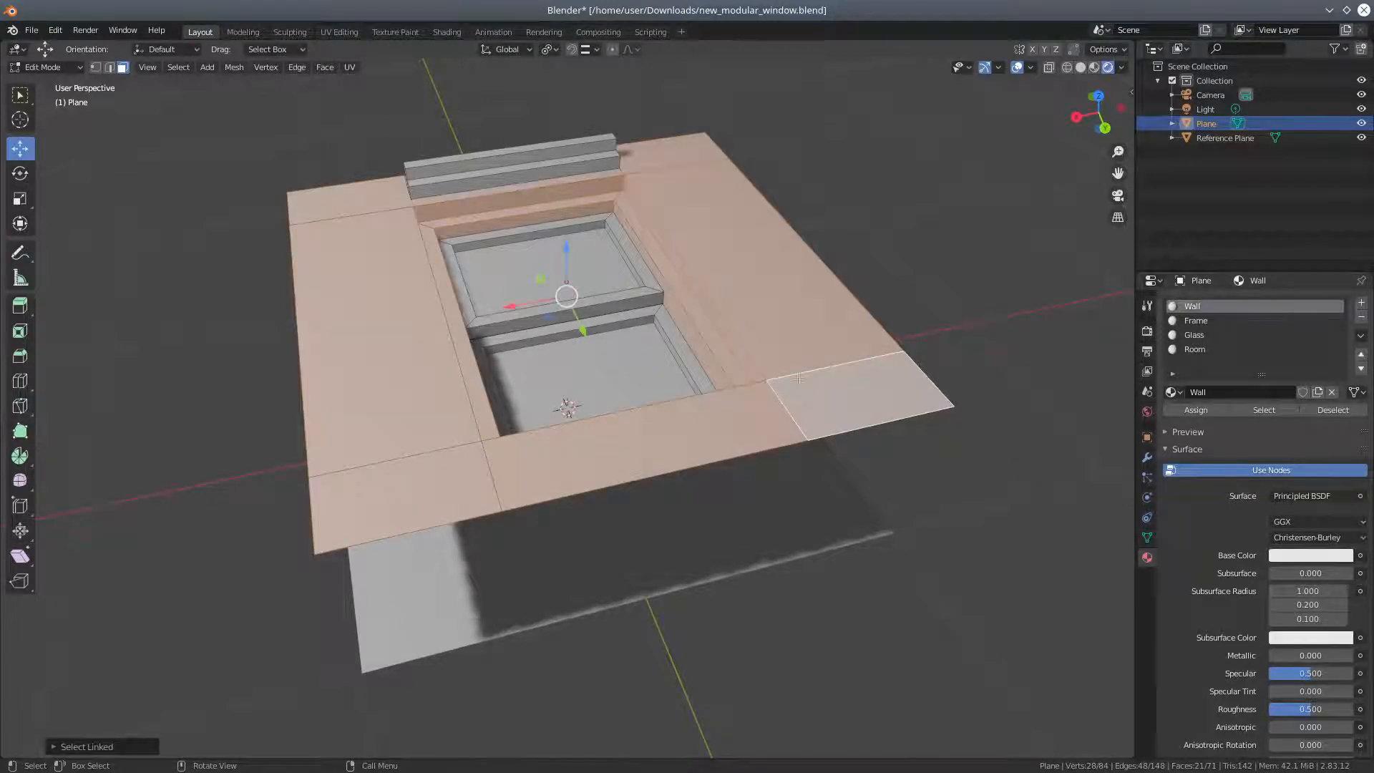
{"action": "middle_click_drag", "start_coordinate": [798, 377], "coordinate": [603, 318]}
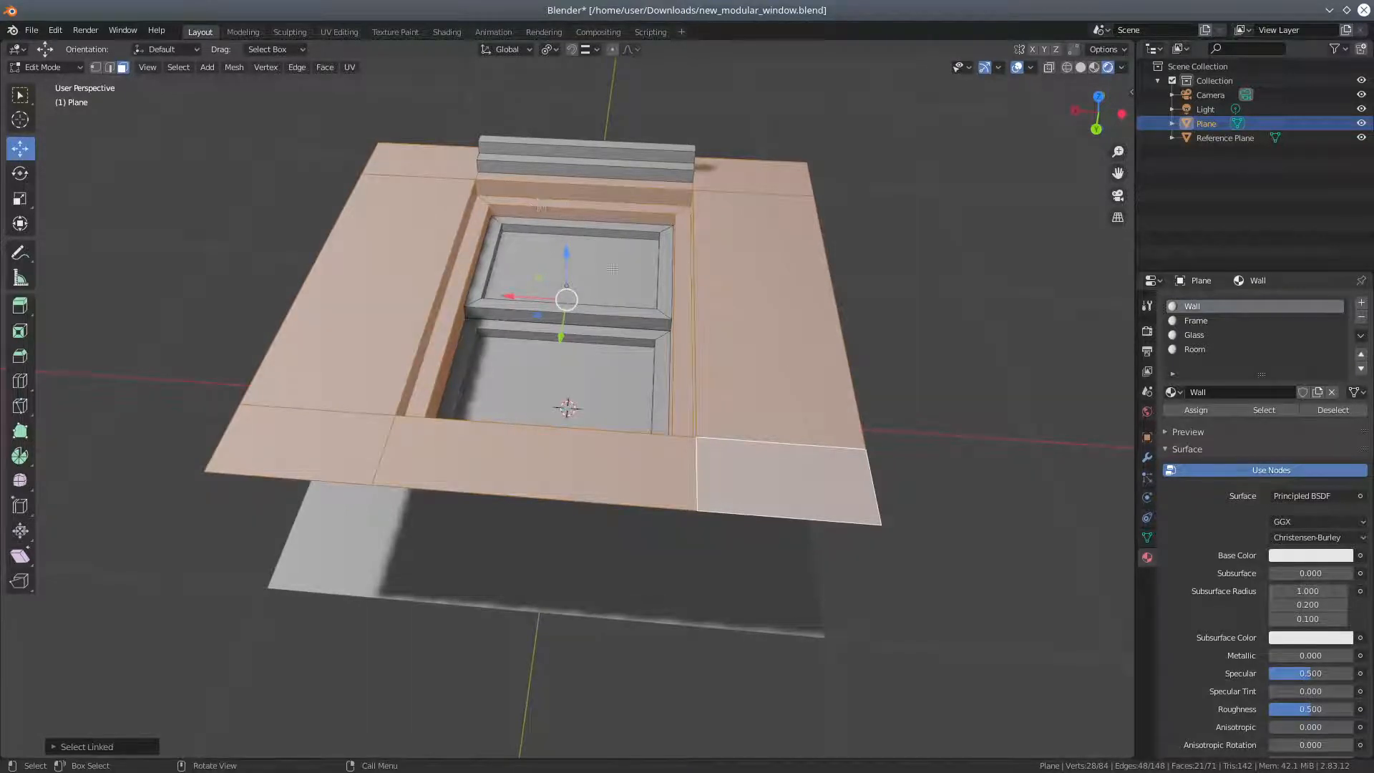
{"action": "middle_click_drag", "start_coordinate": [454, 248], "coordinate": [685, 267]}
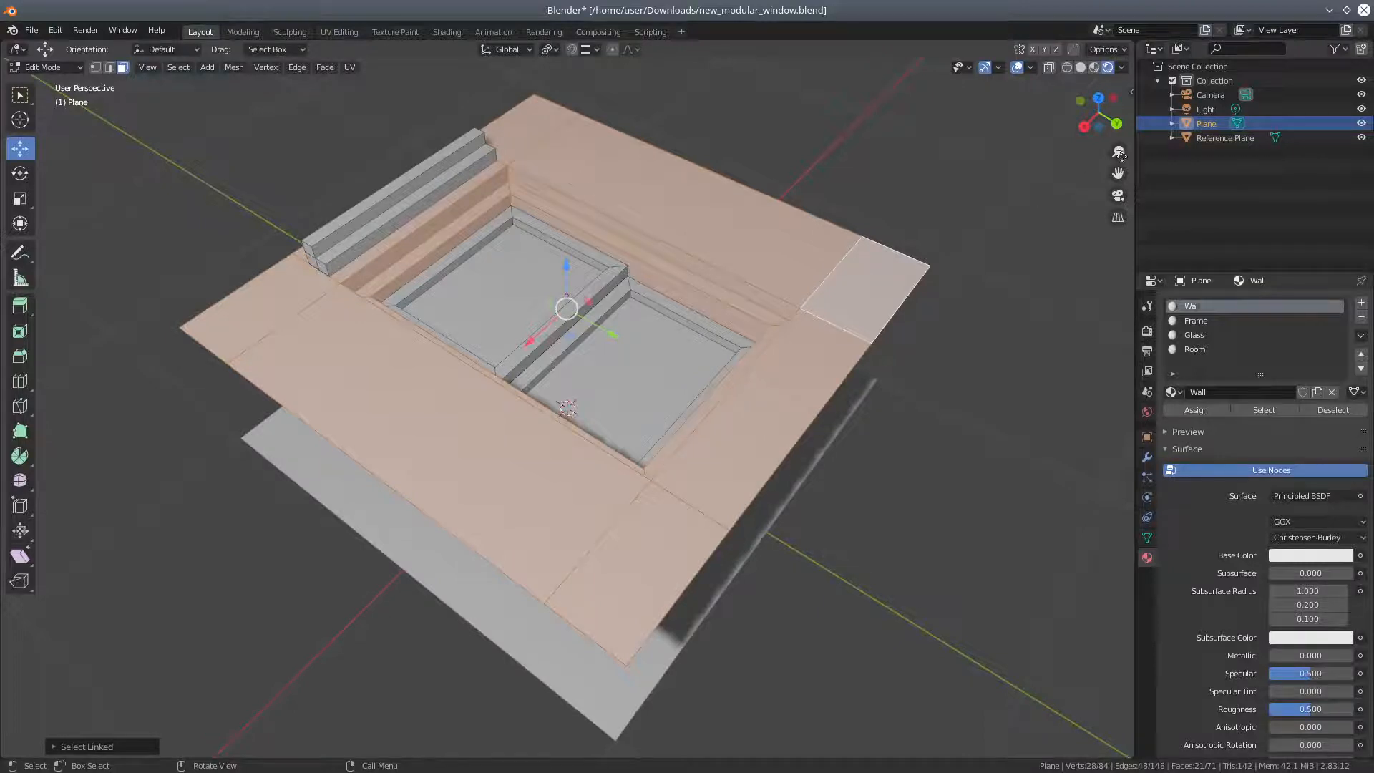
Start the Shortcut VUr input display in the viewport and hide its settings.
{"action": "left_click", "coordinate": [1131, 93]}
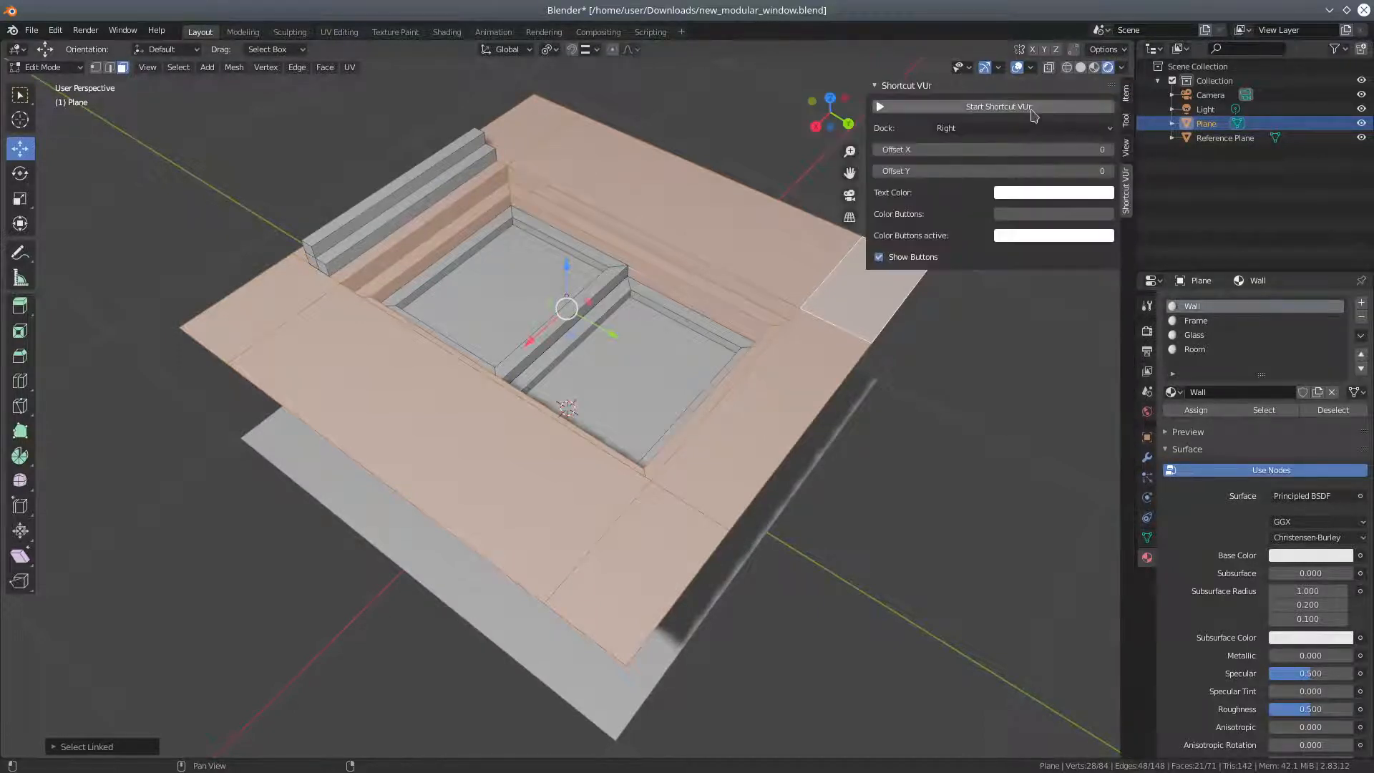
{"action": "left_click_drag", "start_coordinate": [865, 137], "coordinate": [1147, 114]}
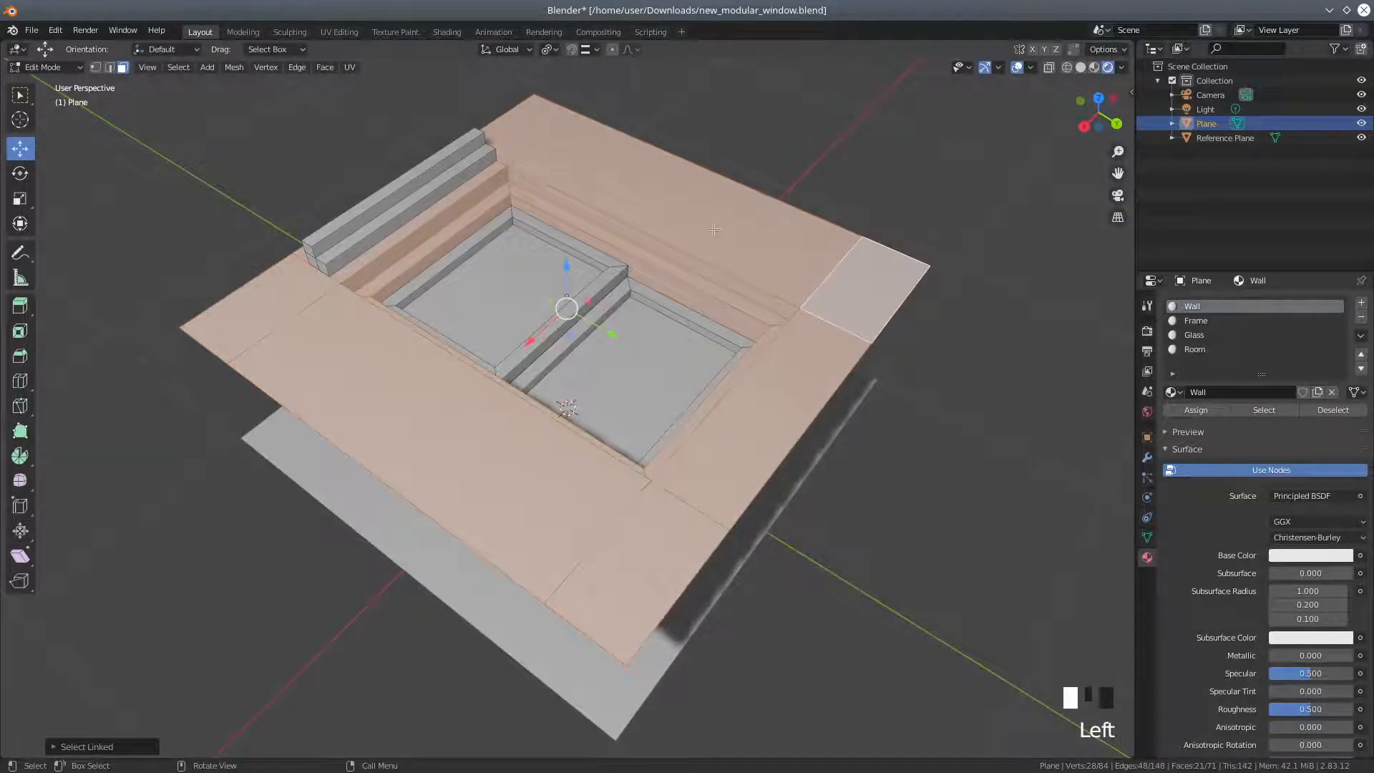
Clear the face selection and circle-select all flat wall faces surrounding the window opening.
{"action": "key", "text": "a"}
{"action": "key", "text": "a"}
{"action": "key", "text": "a"}
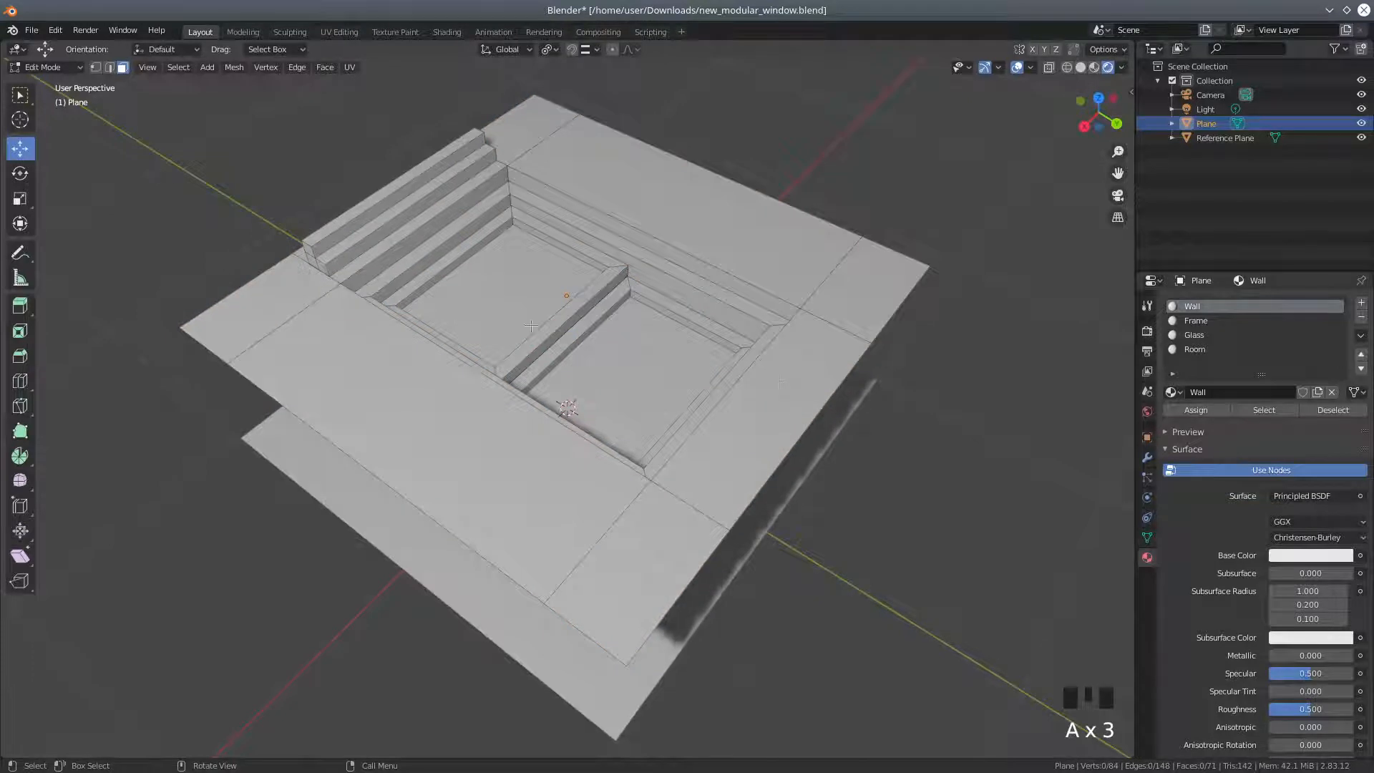
{"action": "middle_click_drag", "start_coordinate": [247, 281], "coordinate": [287, 263]}
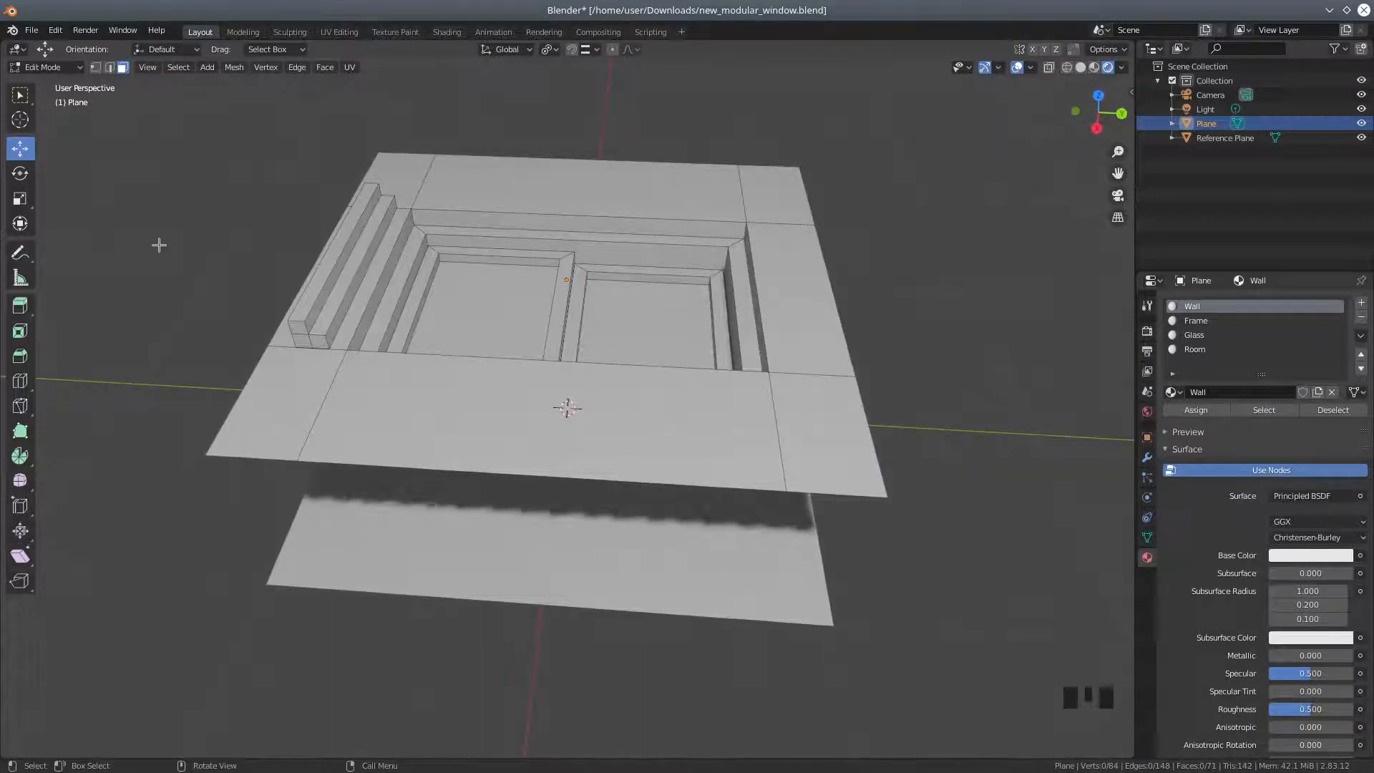
{"action": "key", "text": "c"}
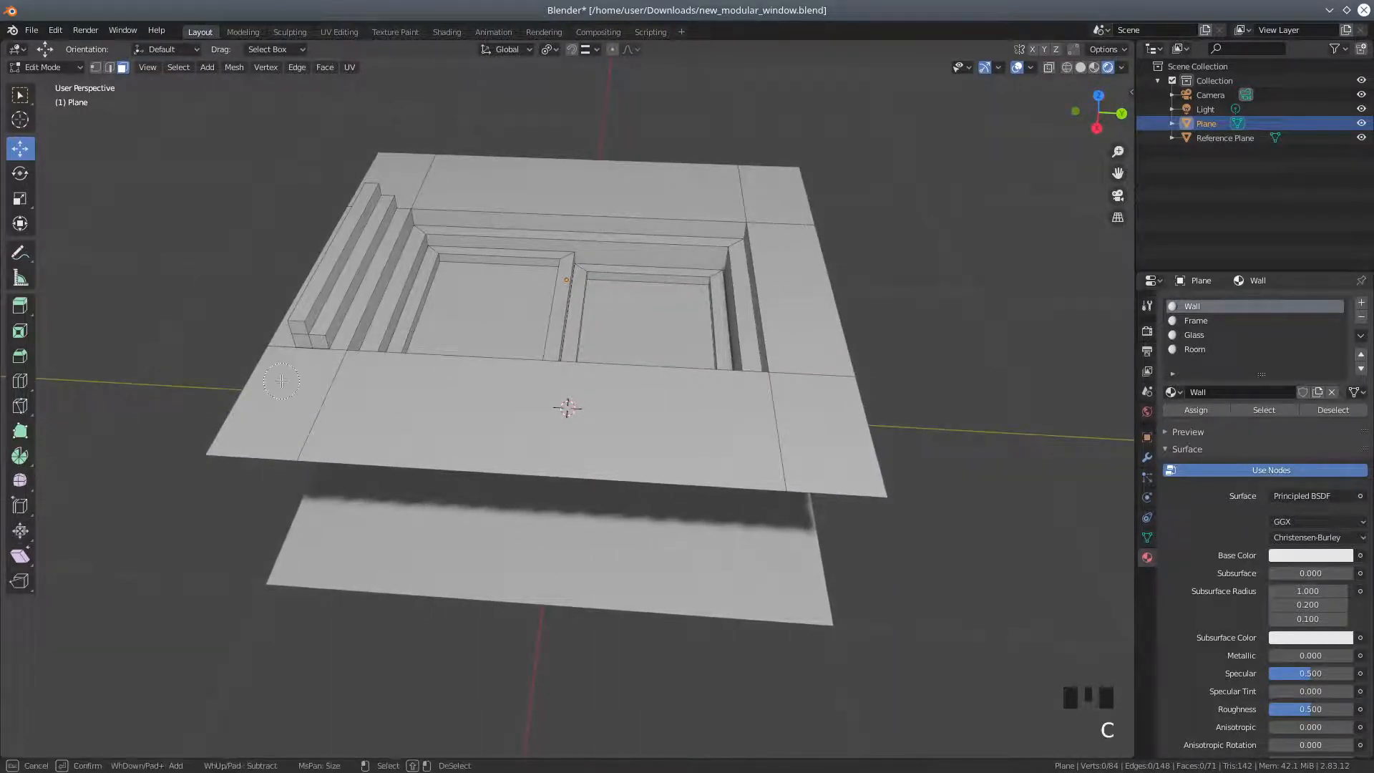
{"action": "left_click_drag", "start_coordinate": [303, 391], "coordinate": [401, 399]}
{"action": "mouse_move", "coordinate": [778, 430]}
{"action": "left_mouse_down"}
{"action": "mouse_move", "coordinate": [823, 422]}
{"action": "mouse_move", "coordinate": [794, 186]}
{"action": "mouse_move", "coordinate": [301, 147]}
{"action": "left_mouse_up"}
{"action": "key", "text": "Escape"}
{"action": "middle_click_drag", "start_coordinate": [341, 147], "coordinate": [251, 378]}
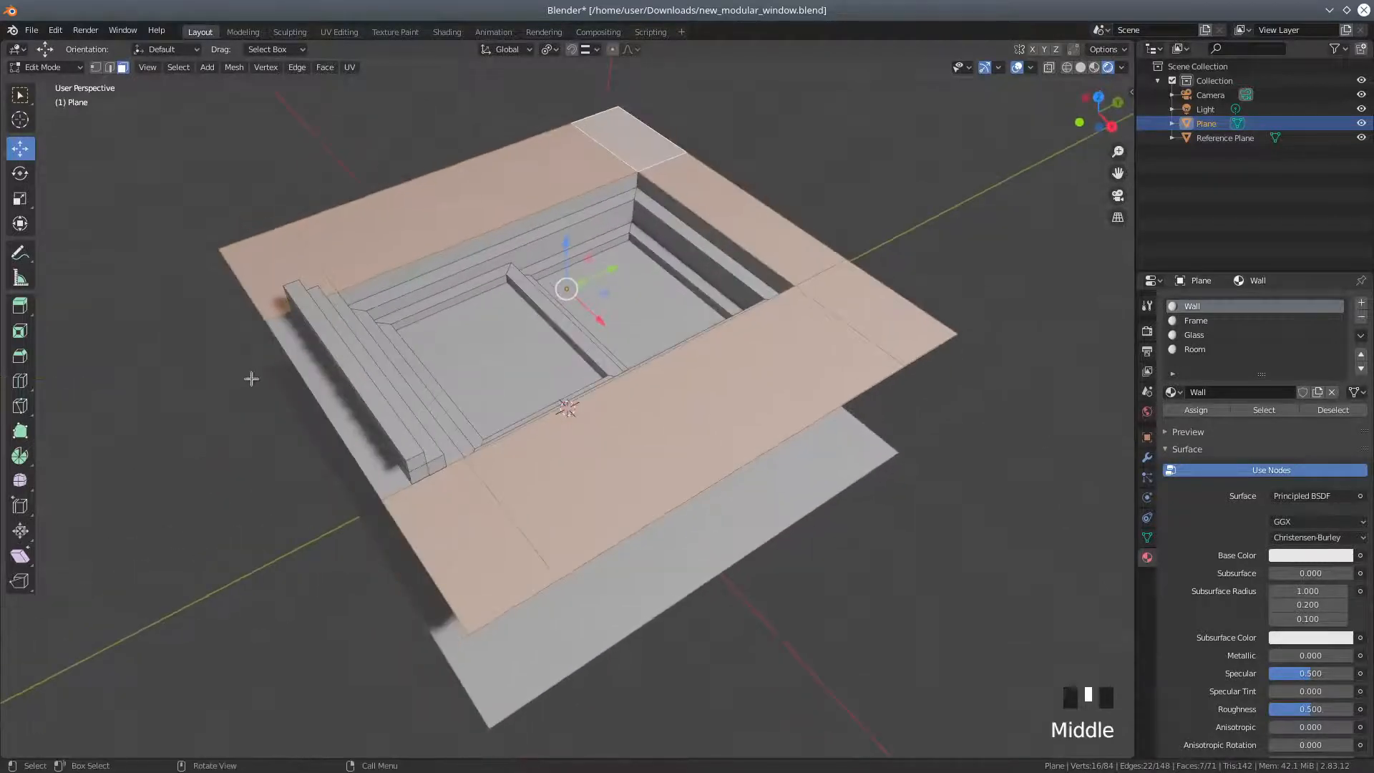
{"action": "key", "text": "c"}
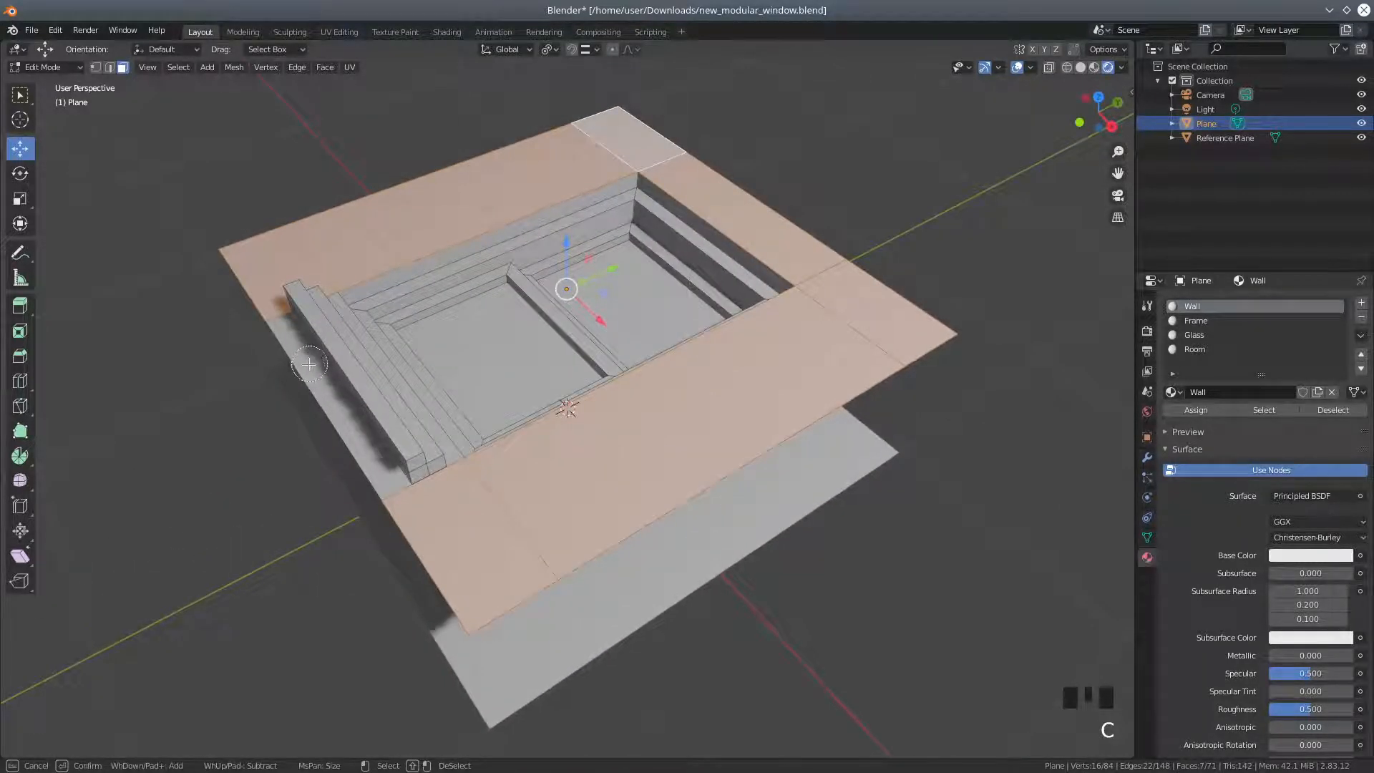
{"action": "left_click", "coordinate": [300, 375]}
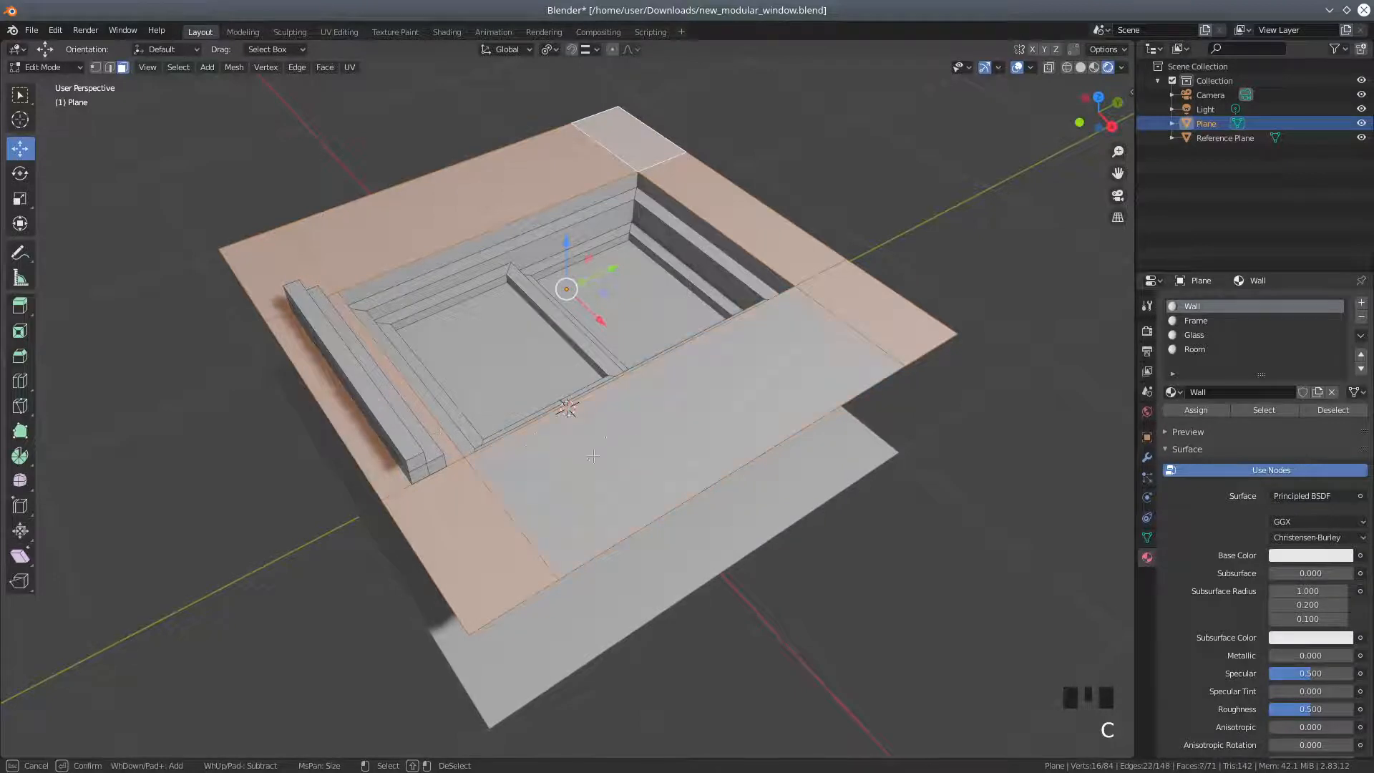
{"action": "key", "text": "Escape"}
Add the four inner side faces of the wall opening to the selected flat wall faces.
{"action": "middle_click_drag", "start_coordinate": [656, 402], "coordinate": [501, 423]}
{"action": "middle_click_drag", "start_coordinate": [387, 365], "coordinate": [430, 369]}
{"action": "scroll", "coordinate": [399, 334], "scroll_direction": "up", "scroll_amount": 2}
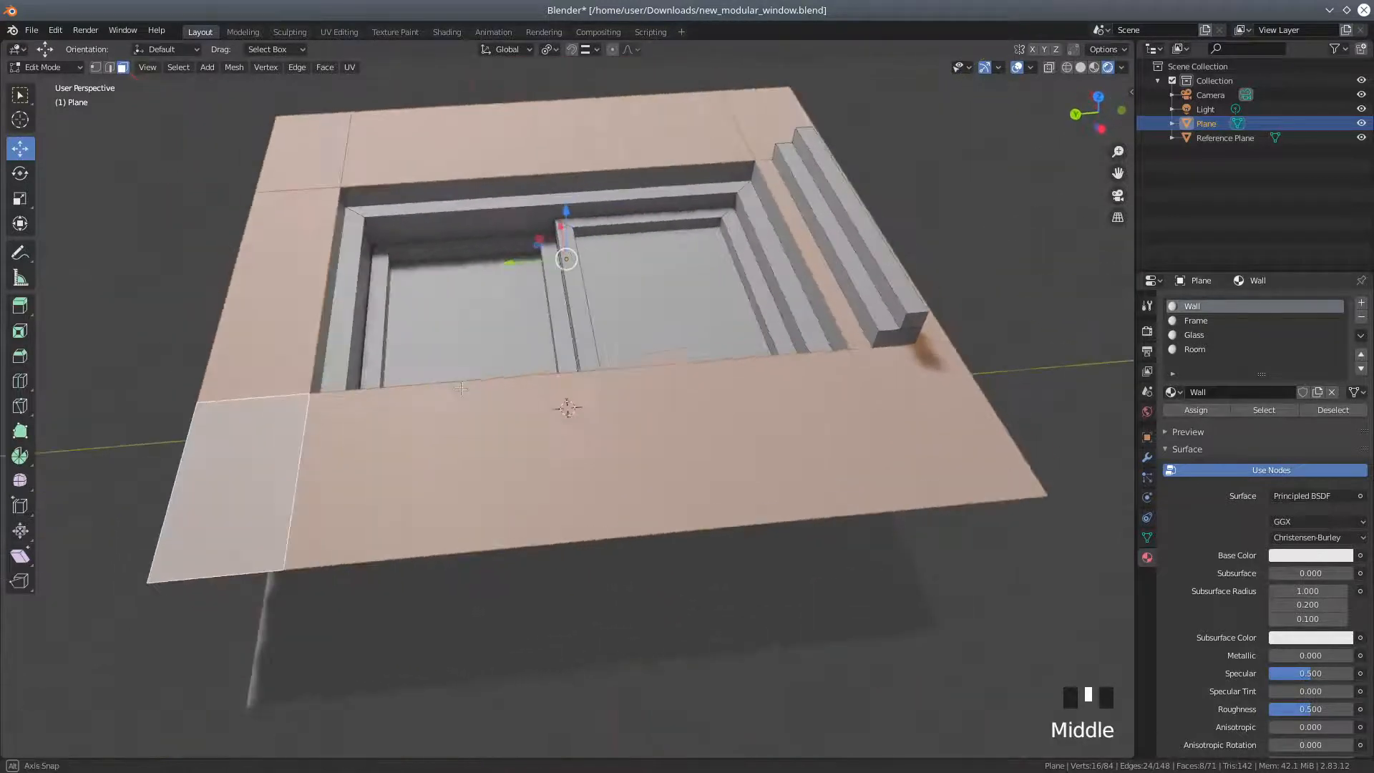
{"action": "scroll", "coordinate": [386, 358], "scroll_direction": "up", "scroll_amount": 2}
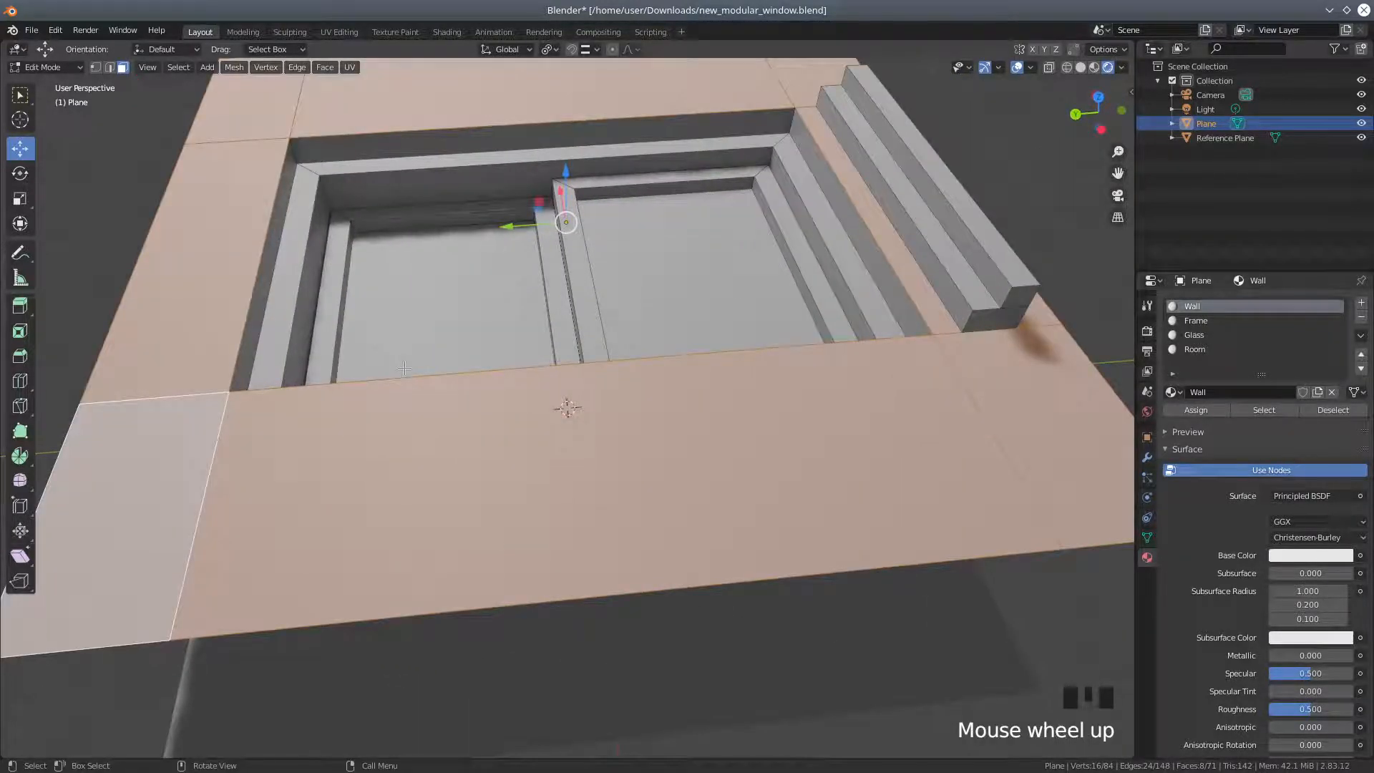
{"action": "left_click", "coordinate": [382, 144], "text": "shift"}
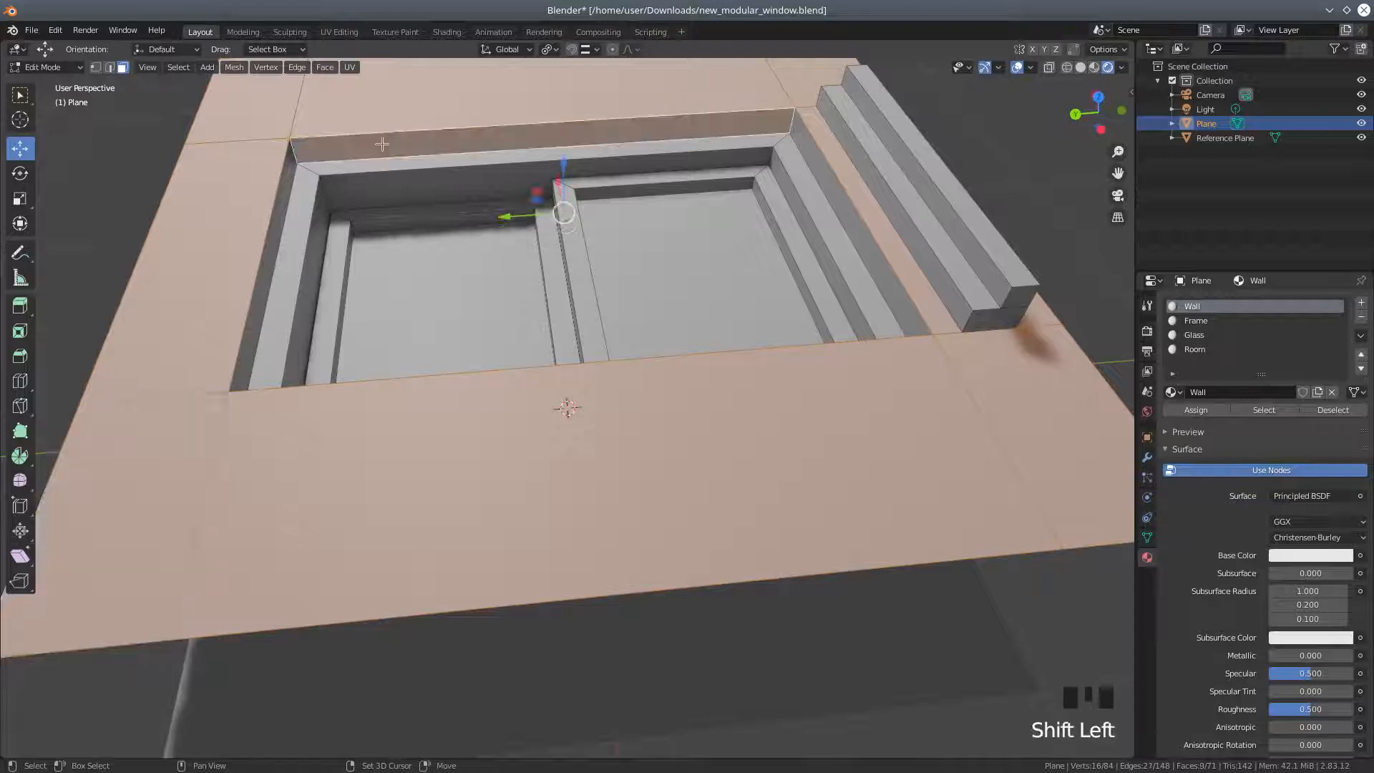
{"action": "left_click", "coordinate": [281, 206], "text": "shift"}
{"action": "middle_click_drag", "start_coordinate": [280, 205], "coordinate": [704, 294]}
{"action": "left_click", "coordinate": [803, 162], "text": "shift"}
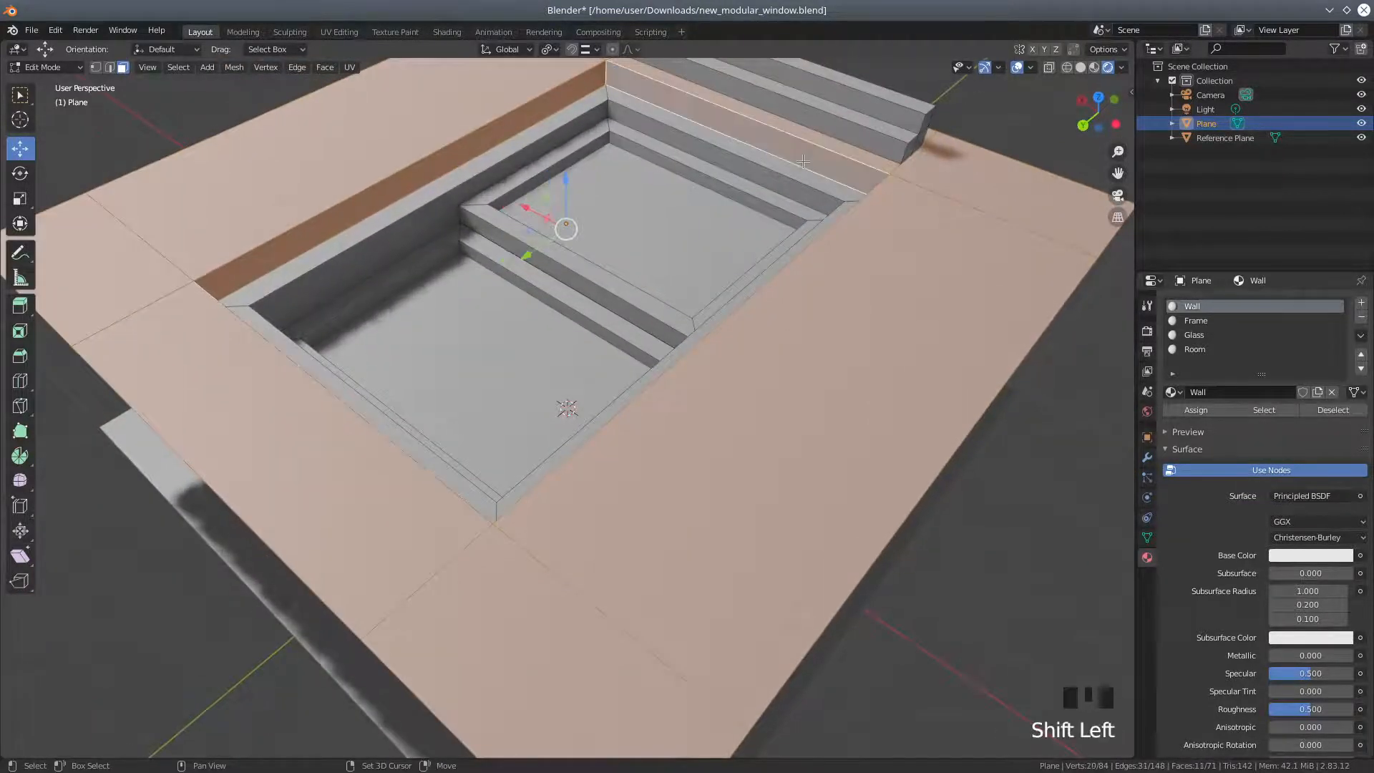
{"action": "middle_click_drag", "start_coordinate": [802, 162], "coordinate": [796, 266]}
{"action": "left_click", "coordinate": [798, 259], "text": "shift"}
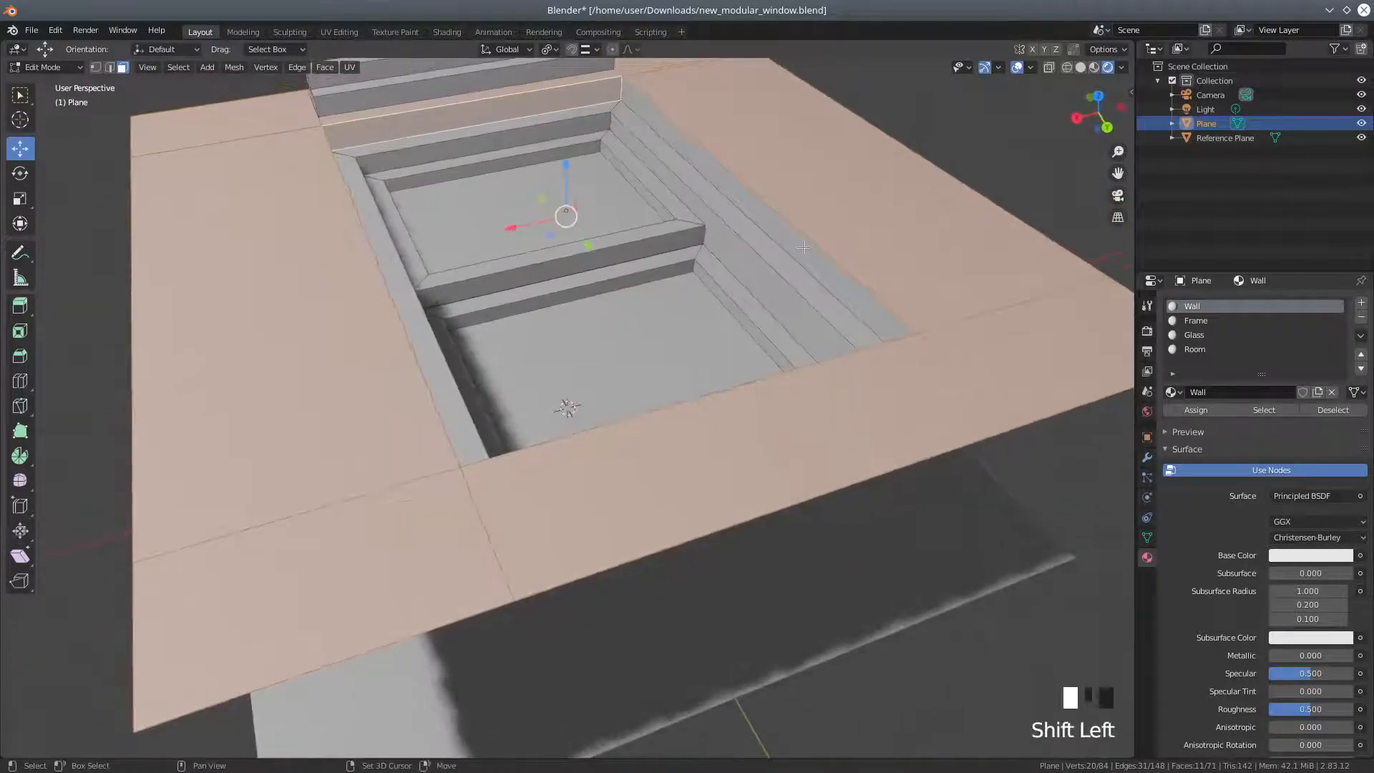
{"action": "scroll", "coordinate": [700, 408], "scroll_direction": "down", "scroll_amount": 3}
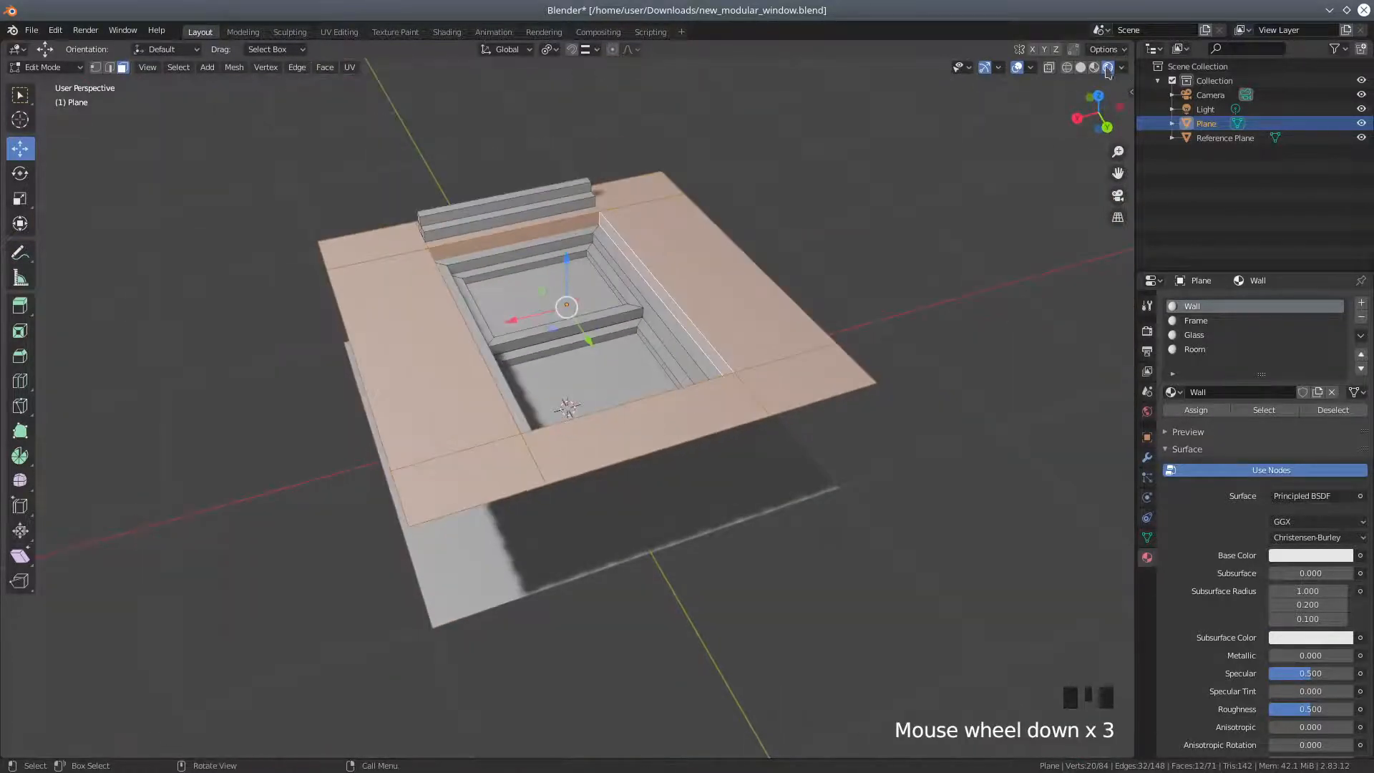
Switch the viewport to wireframe shading and assign the Wall material to the selected wall faces.
{"action": "left_click", "coordinate": [1066, 68]}
{"action": "middle_click_drag", "start_coordinate": [693, 316], "coordinate": [733, 180]}
{"action": "scroll", "coordinate": [732, 180], "scroll_direction": "up", "scroll_amount": 2}
{"action": "mouse_move", "coordinate": [442, 452]}
{"action": "middle_mouse_down"}
{"action": "mouse_move", "coordinate": [408, 384]}
{"action": "mouse_move", "coordinate": [380, 366]}
{"action": "mouse_move", "coordinate": [384, 341]}
{"action": "mouse_move", "coordinate": [432, 356]}
{"action": "mouse_move", "coordinate": [464, 437]}
{"action": "mouse_move", "coordinate": [447, 465]}
{"action": "mouse_move", "coordinate": [424, 466]}
{"action": "mouse_move", "coordinate": [422, 391]}
{"action": "mouse_move", "coordinate": [401, 401]}
{"action": "mouse_move", "coordinate": [414, 475]}
{"action": "mouse_move", "coordinate": [439, 481]}
{"action": "mouse_move", "coordinate": [525, 436]}
{"action": "mouse_move", "coordinate": [543, 445]}
{"action": "mouse_move", "coordinate": [512, 463]}
{"action": "mouse_move", "coordinate": [393, 430]}
{"action": "mouse_move", "coordinate": [429, 445]}
{"action": "middle_mouse_up"}
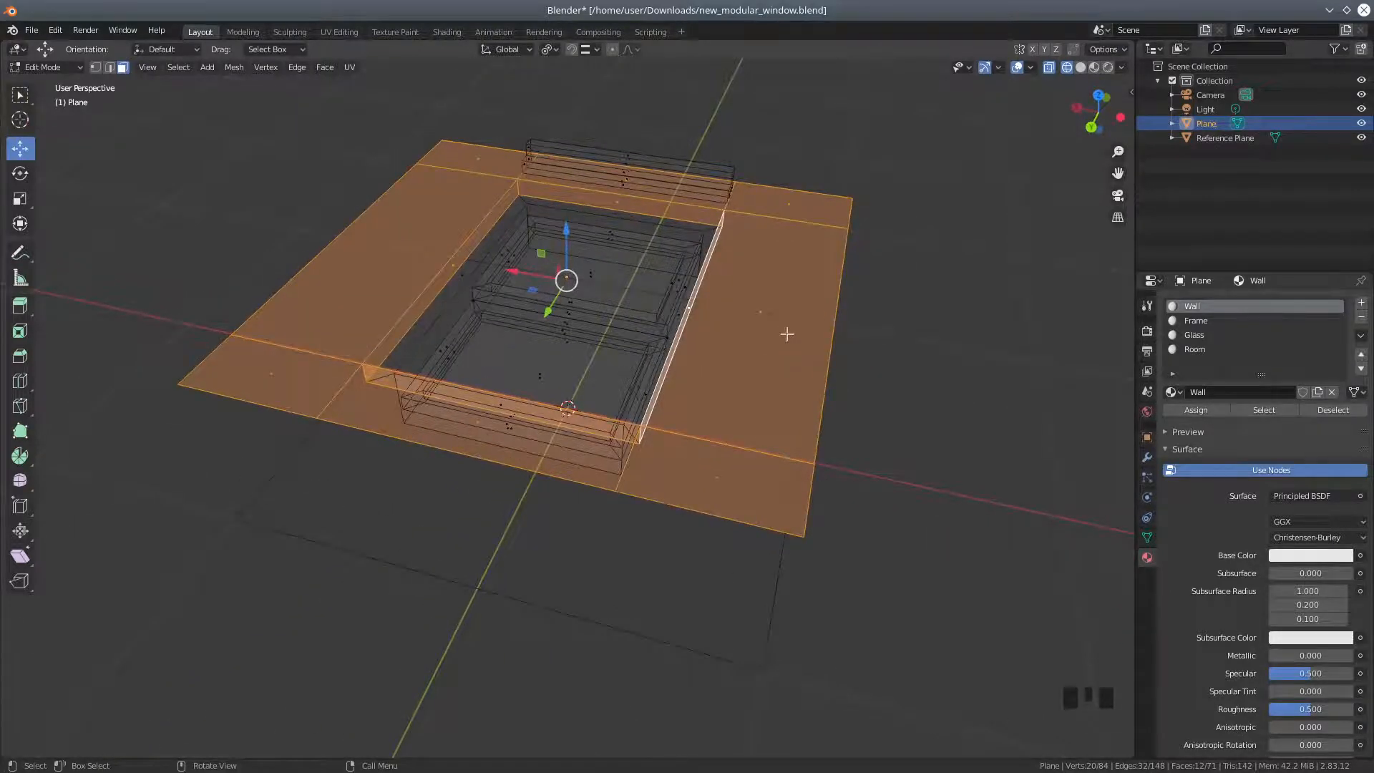
{"action": "middle_click_drag", "start_coordinate": [723, 341], "coordinate": [749, 370]}
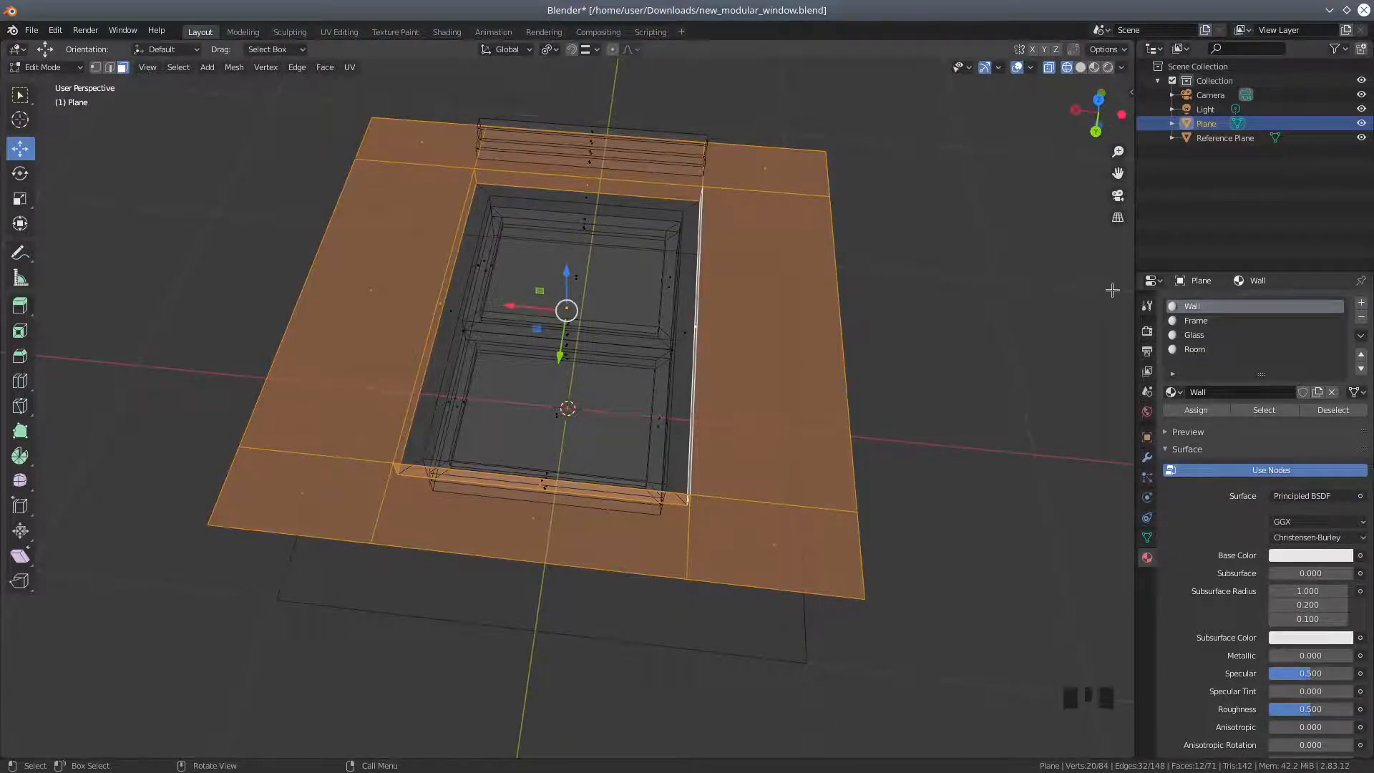
{"action": "left_click", "coordinate": [1188, 310]}
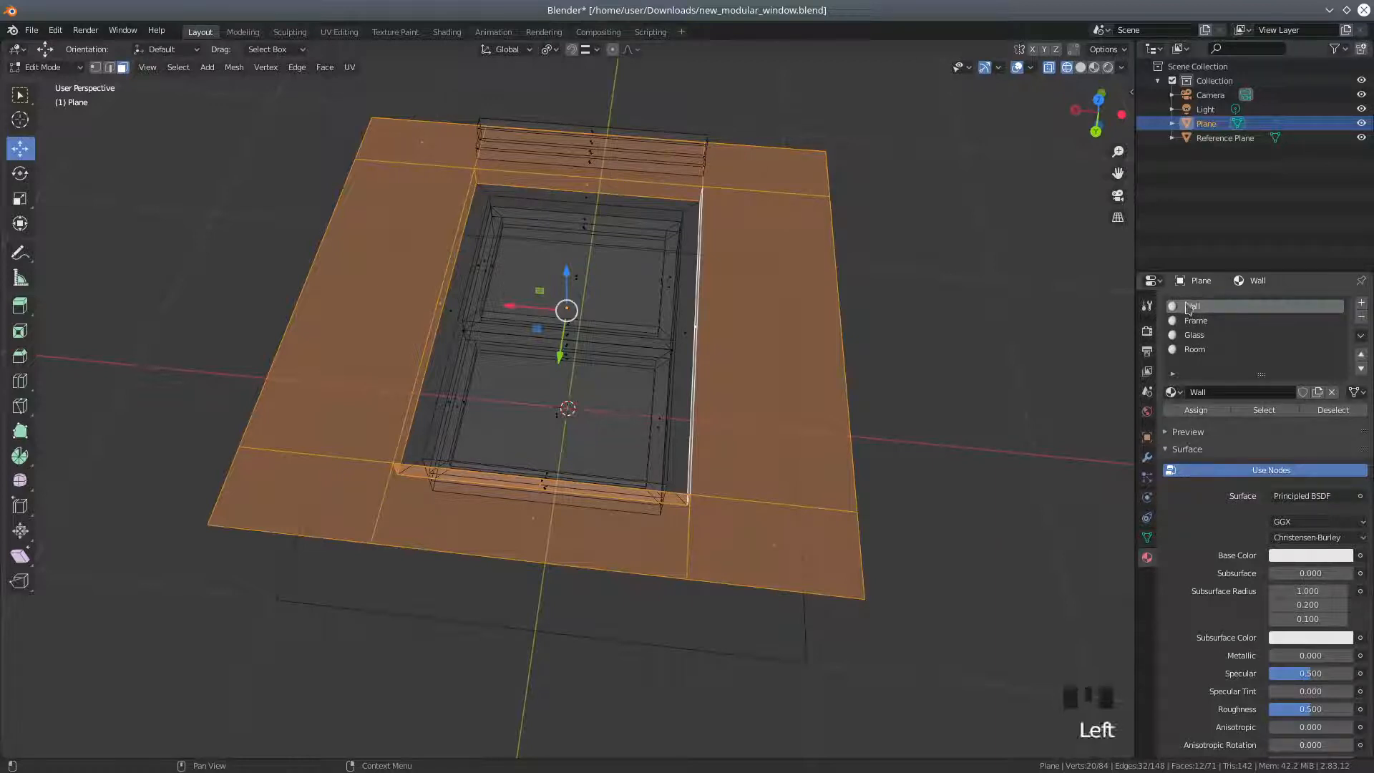
{"action": "left_click", "coordinate": [1186, 414]}
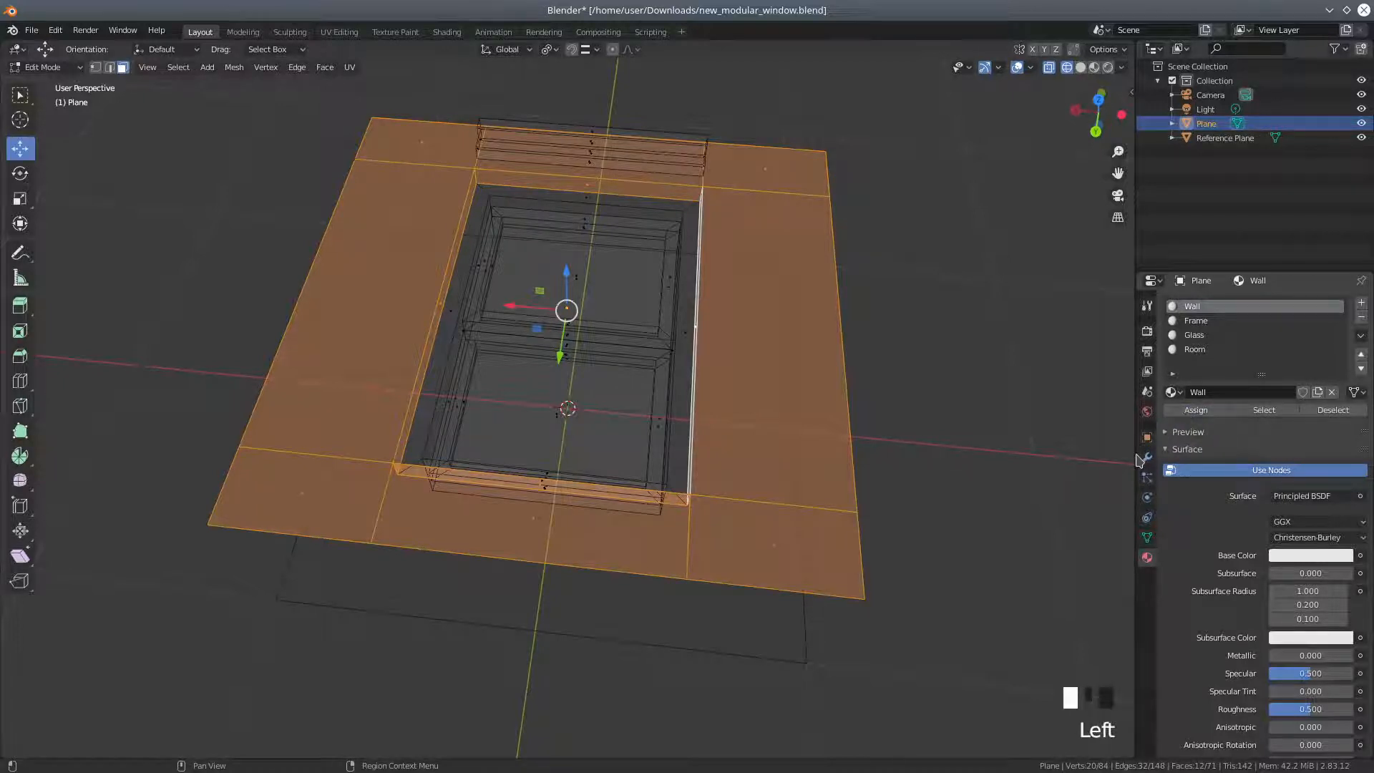
Deselect all faces assigned to the Wall material.
{"action": "left_click", "coordinate": [1332, 411]}
{"action": "left_click", "coordinate": [909, 484]}
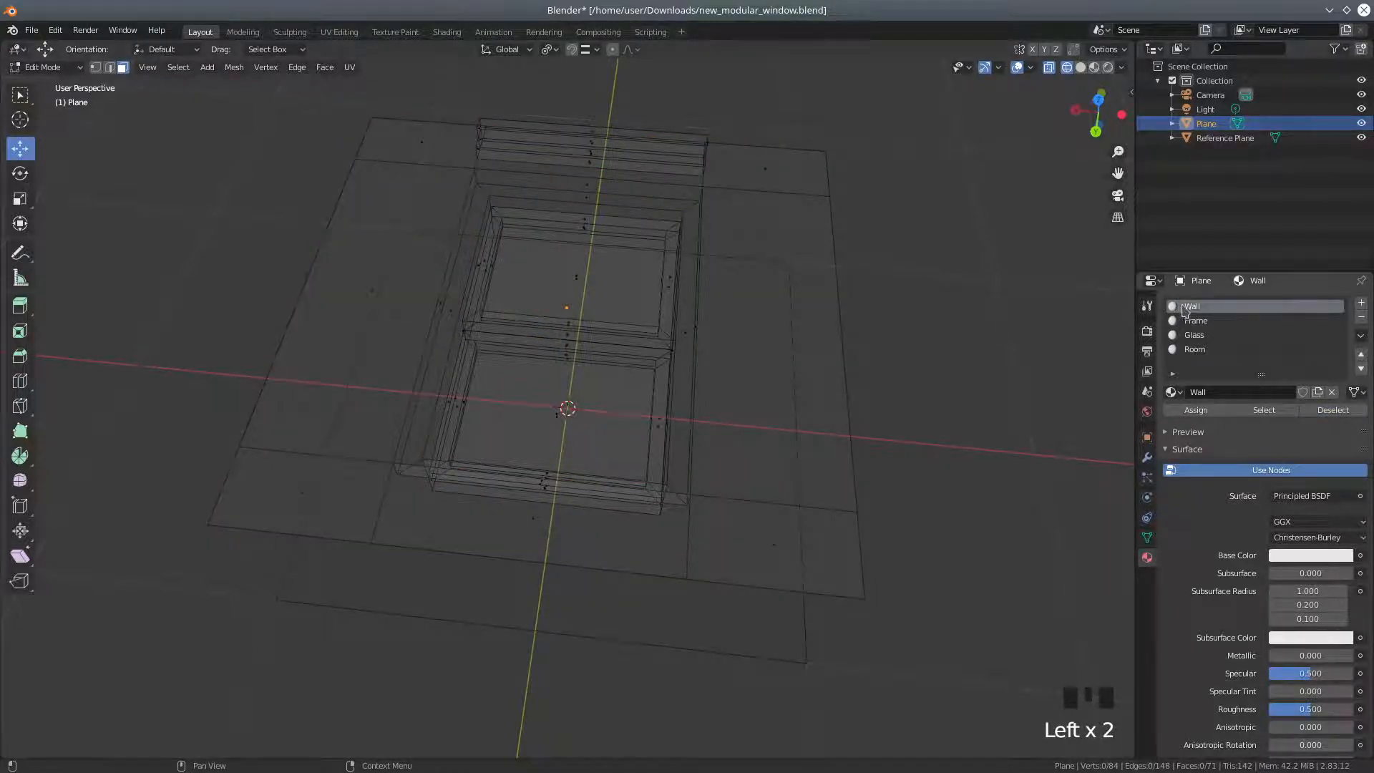
{"action": "middle_click_drag", "start_coordinate": [742, 331], "coordinate": [1045, 420]}
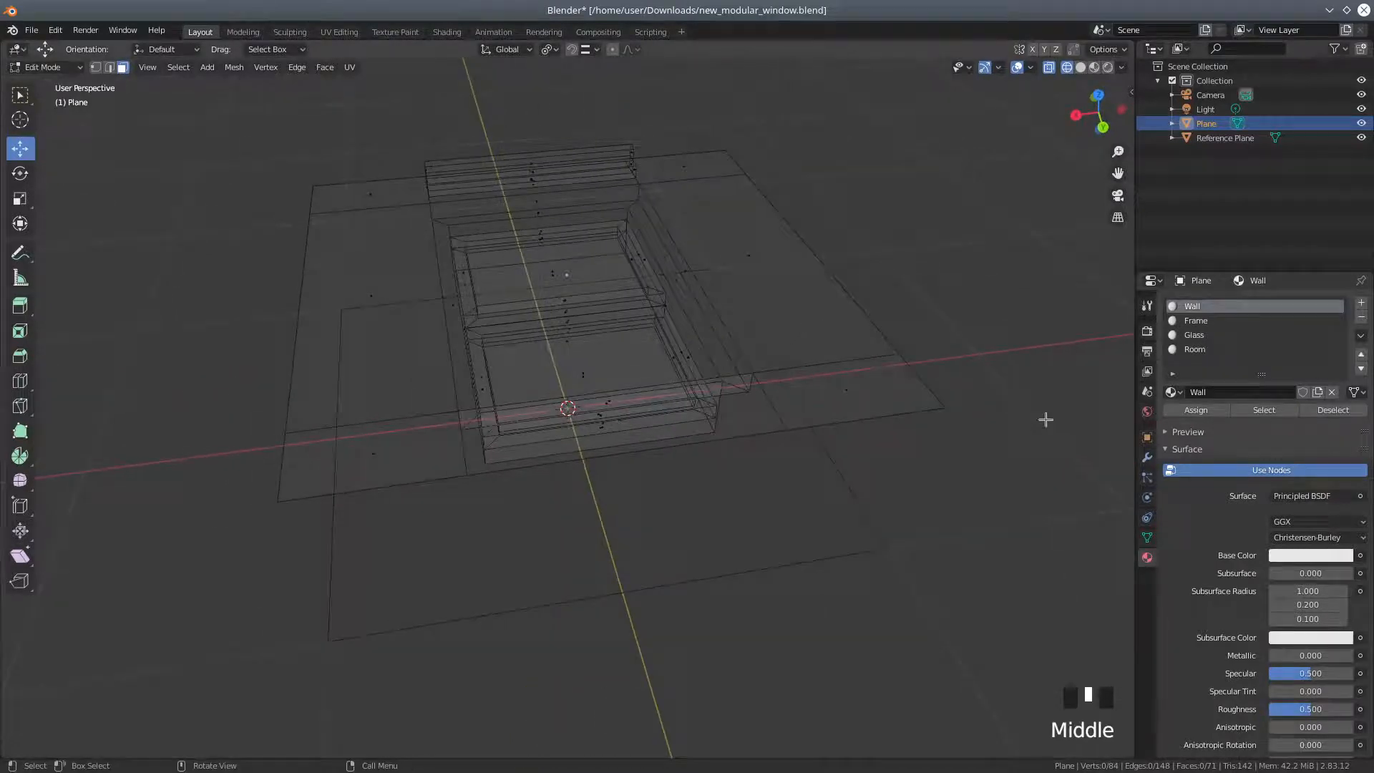
{"action": "left_click", "coordinate": [1189, 415]}
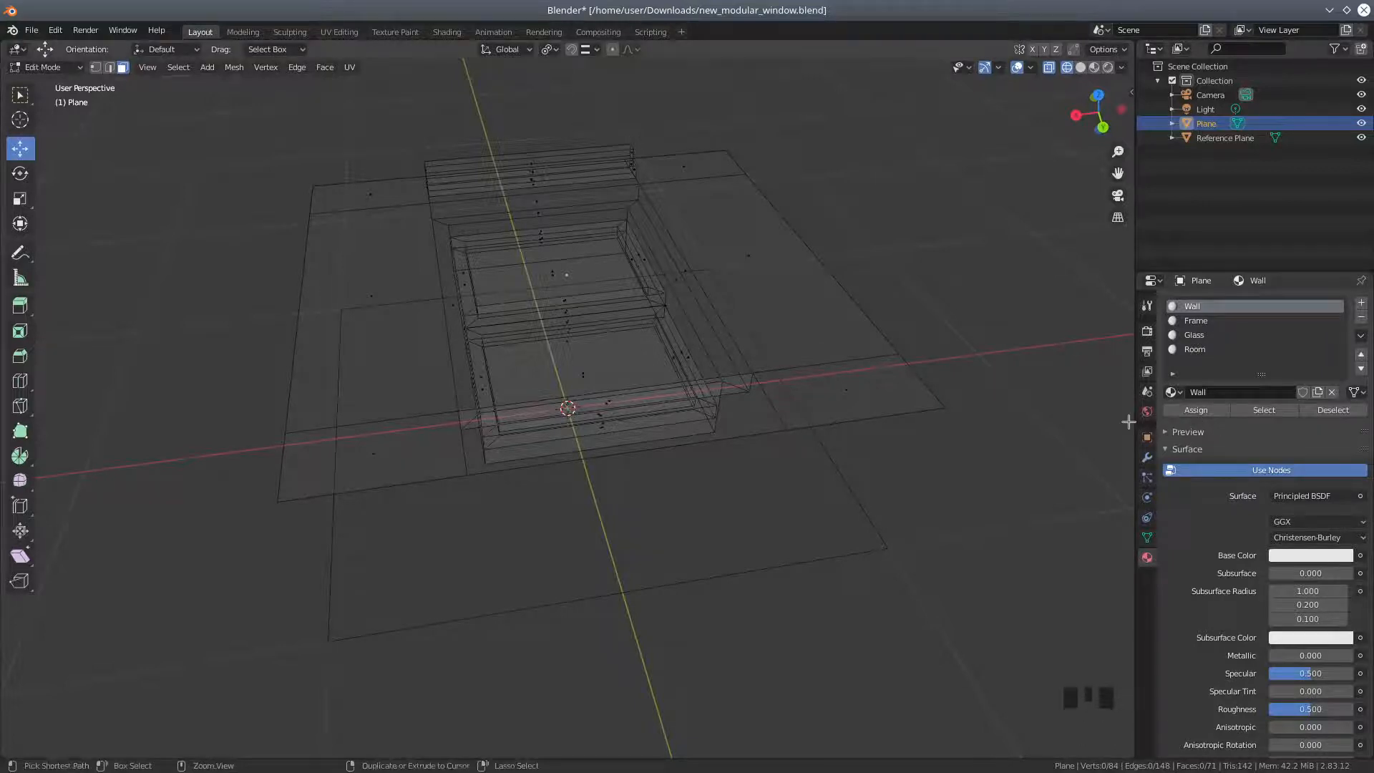
{"action": "key", "text": "ctrl+z"}
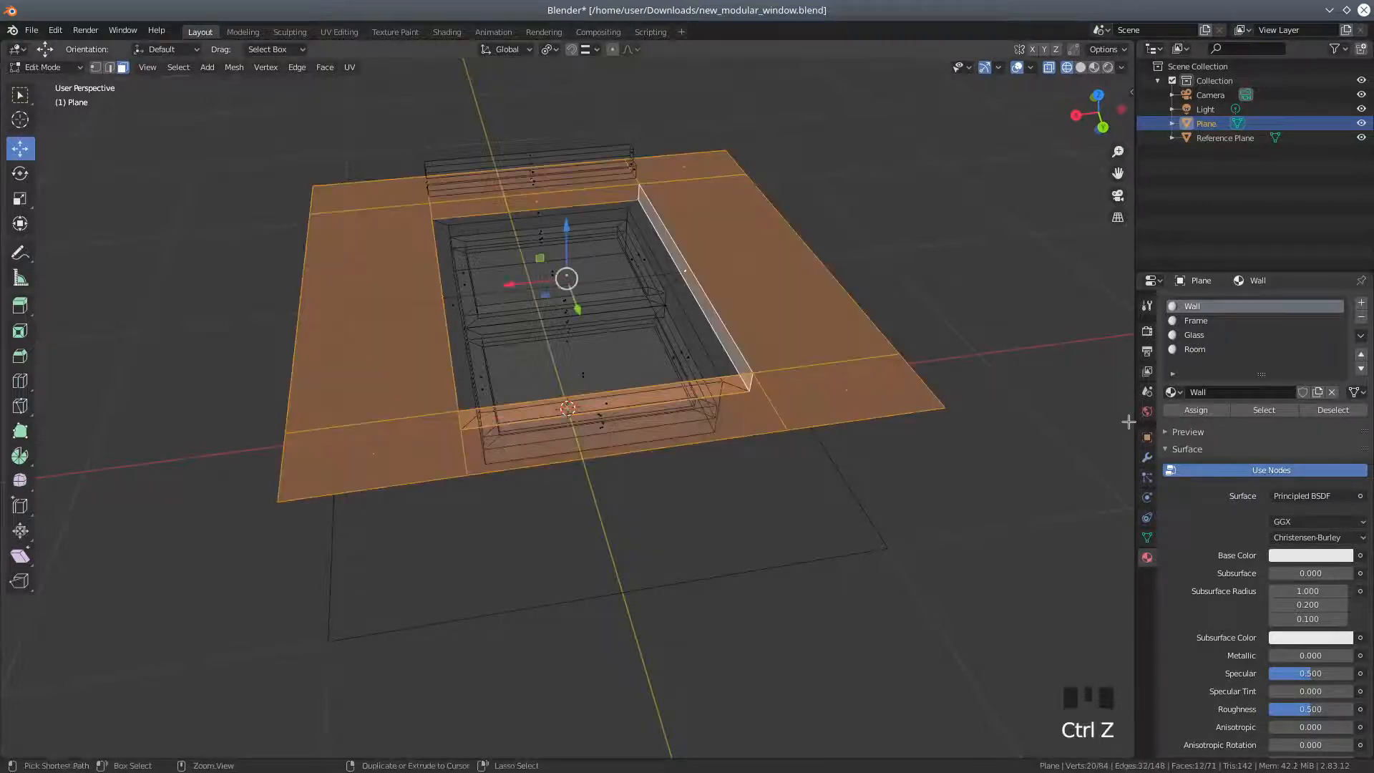
{"action": "left_click", "coordinate": [1332, 410]}
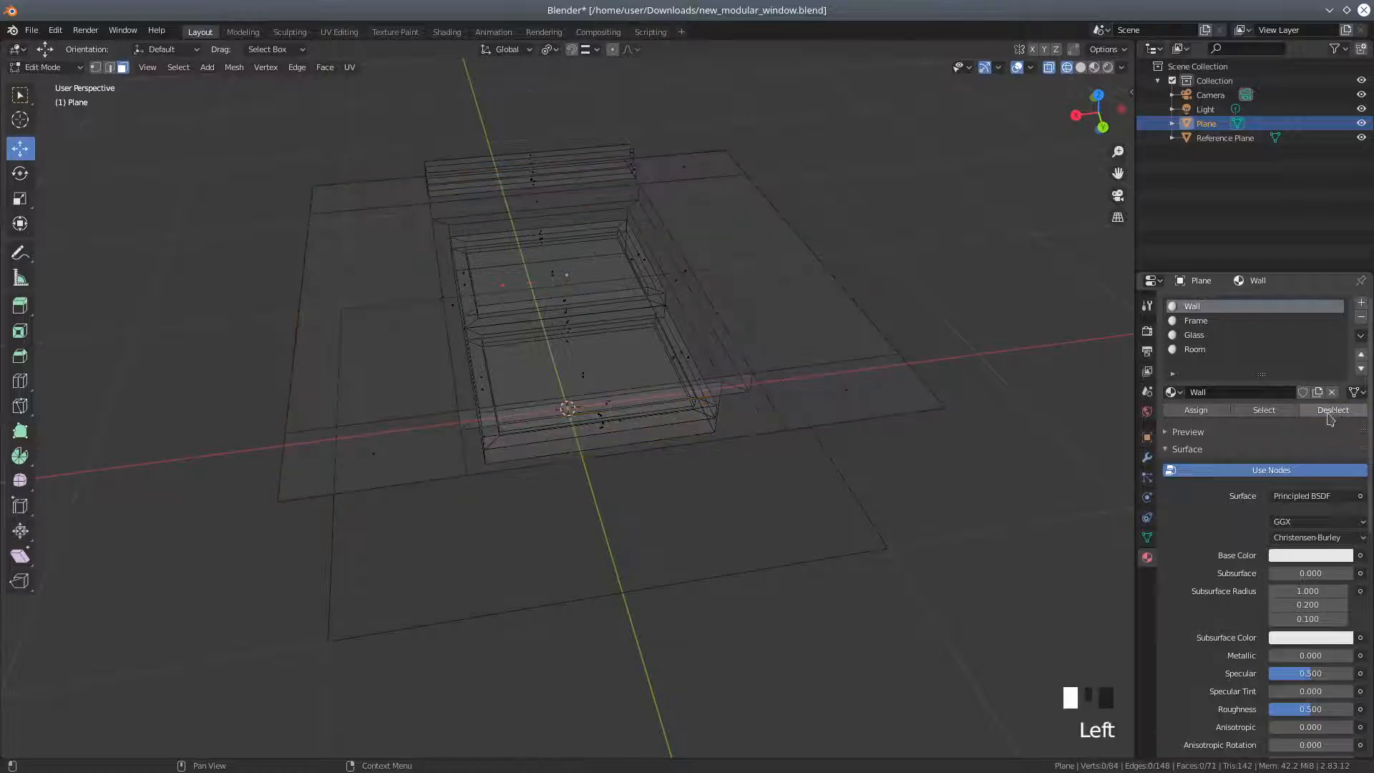
Select every face that uses the Wall material to check the assignment, and clear the selection.
{"action": "middle_click_drag", "start_coordinate": [874, 319], "coordinate": [816, 376]}
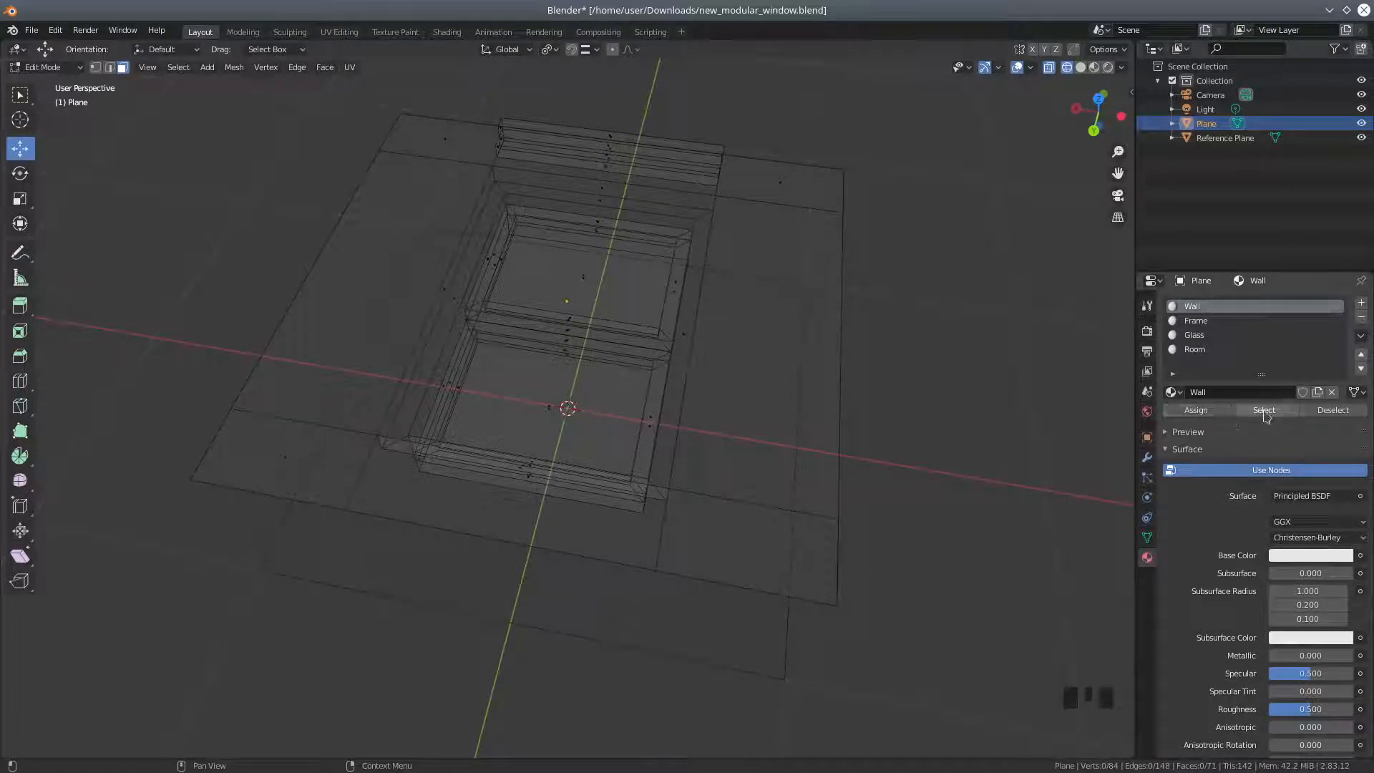
{"action": "left_click", "coordinate": [1264, 410]}
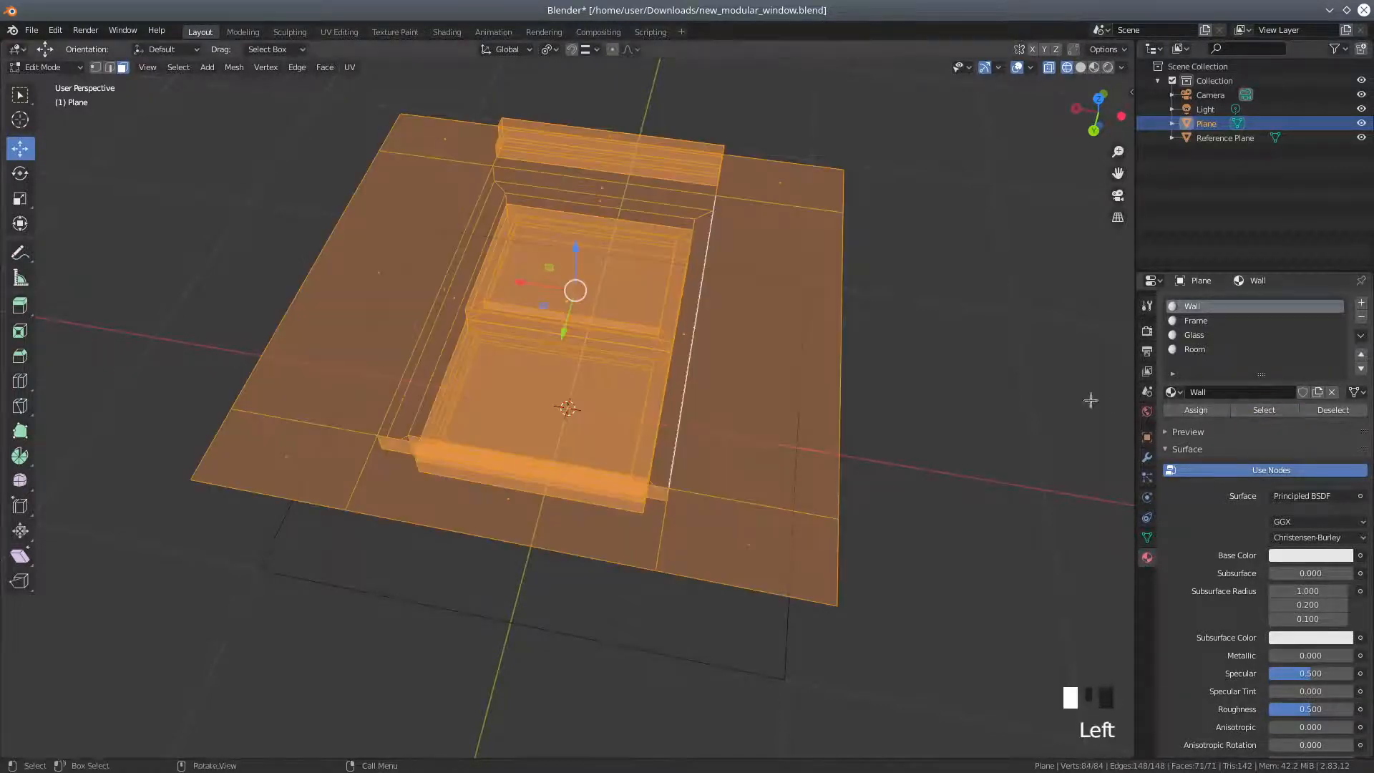
{"action": "middle_click_drag", "start_coordinate": [851, 332], "coordinate": [815, 334]}
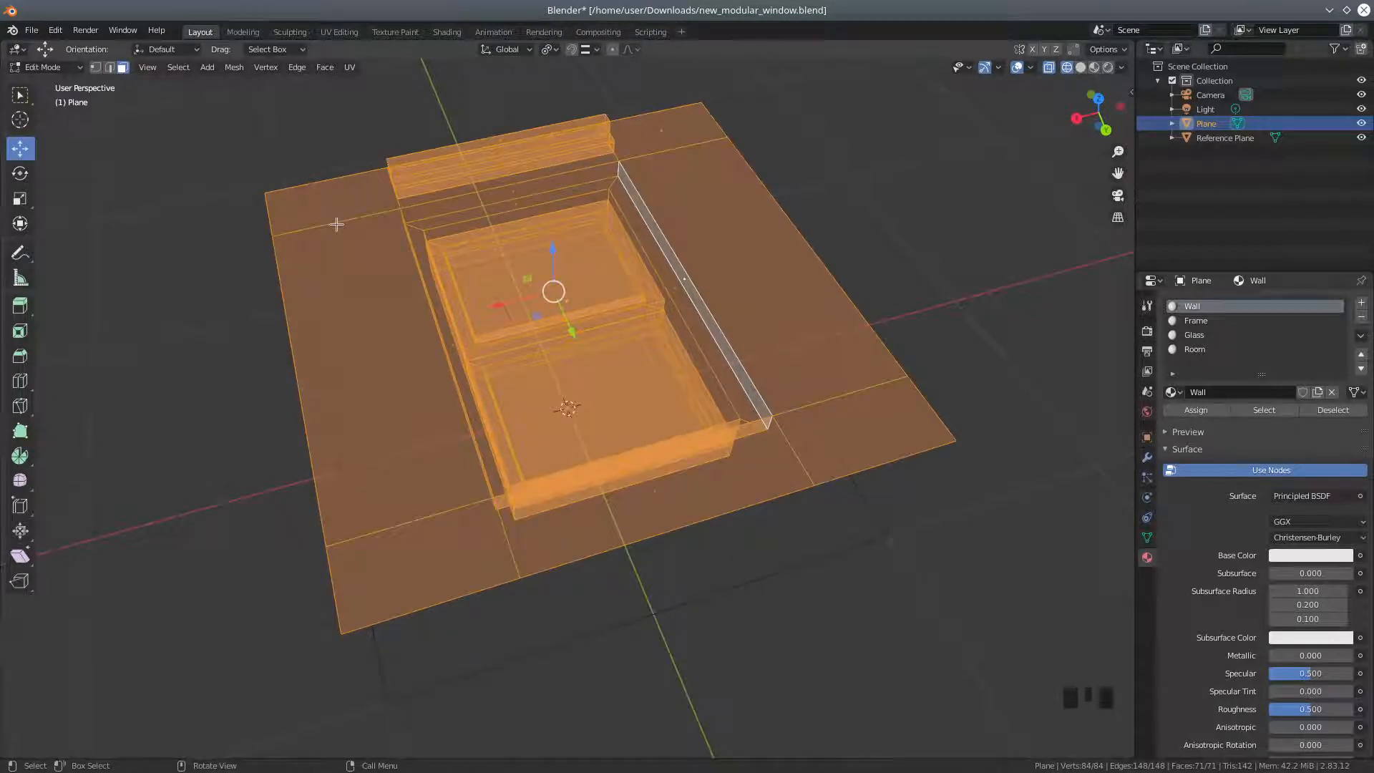
{"action": "key", "text": "a"}
{"action": "key", "text": "a"}
{"action": "key", "text": "a"}
{"action": "key", "text": "a"}
{"action": "key", "text": "a"}
{"action": "key", "text": "a"}
{"action": "key", "text": "a"}
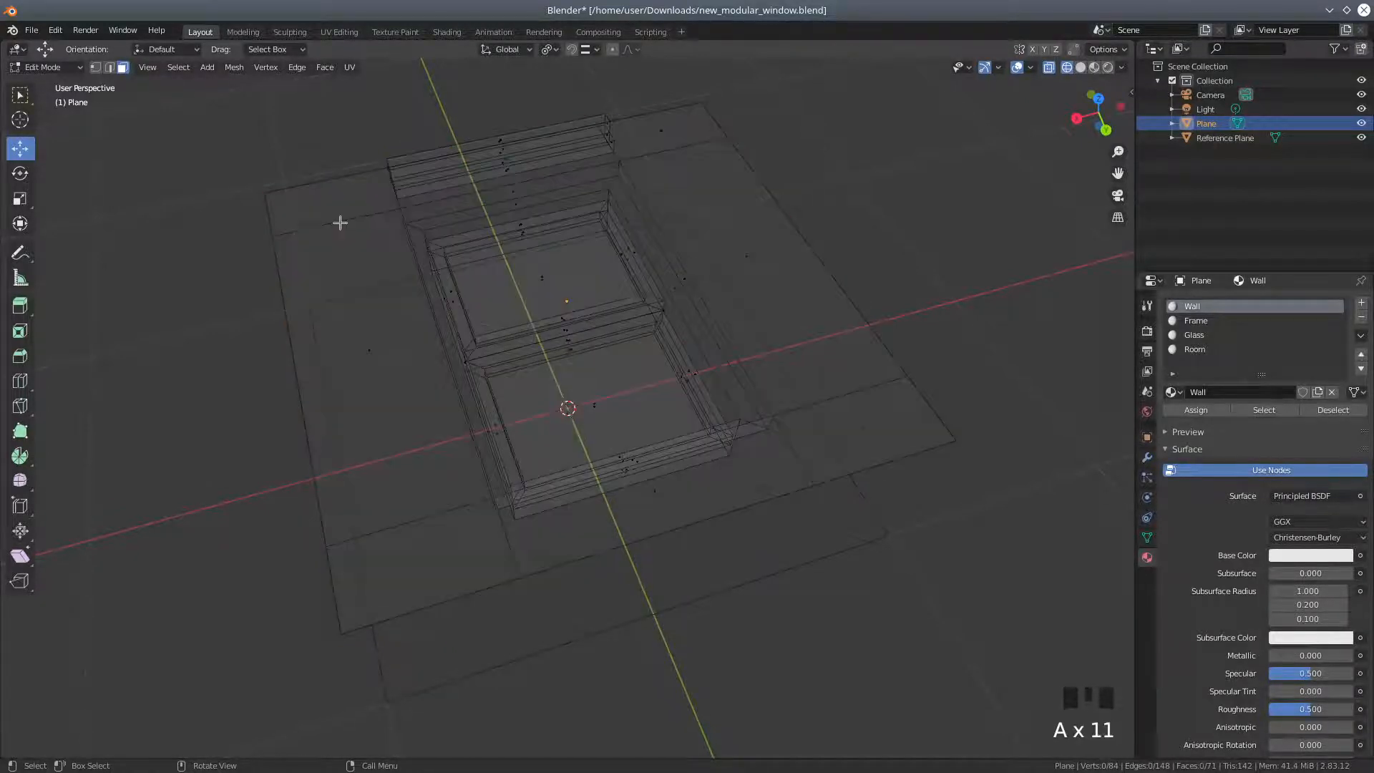
Select the seven flat outer wall faces around the window opening, leaving out the one under the sill.
{"action": "left_click", "coordinate": [343, 199]}
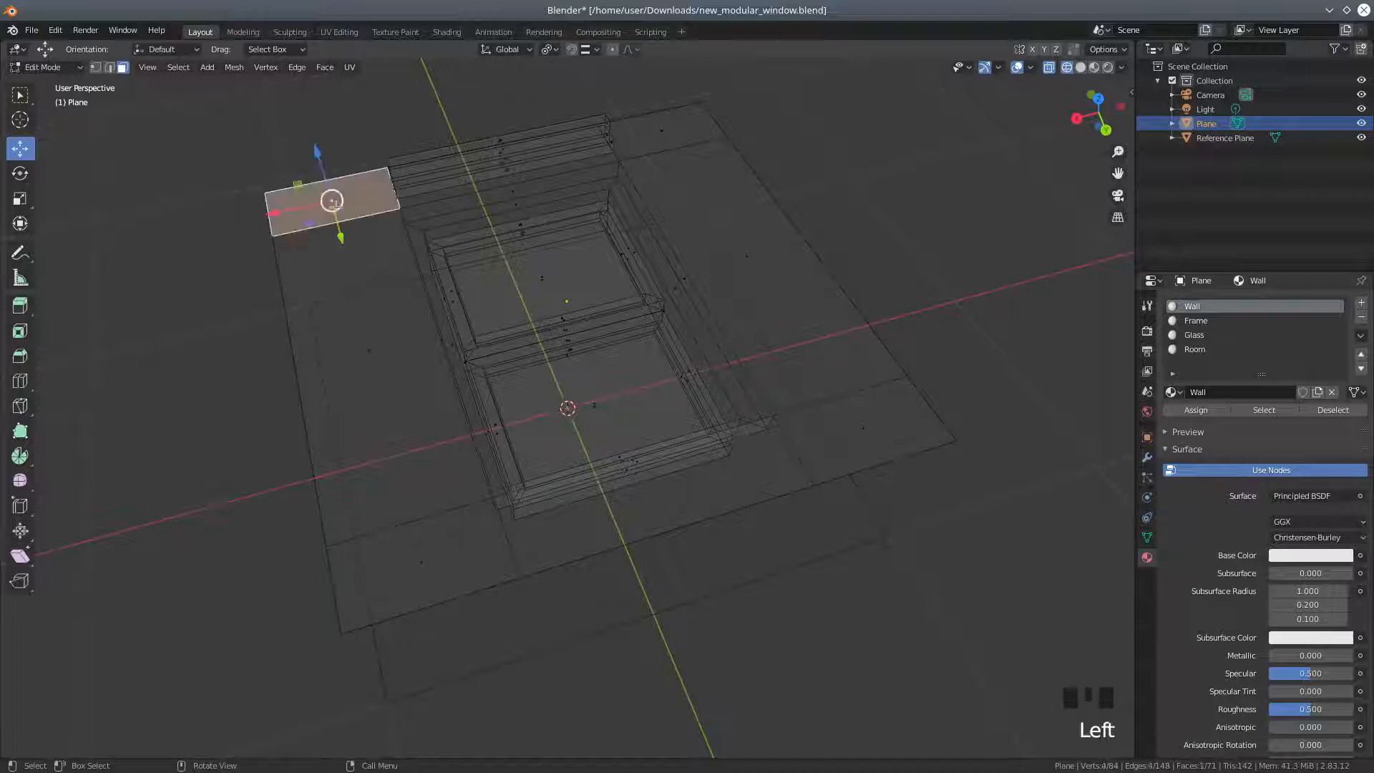
{"action": "left_click", "coordinate": [372, 369], "text": "shift"}
{"action": "left_click", "coordinate": [447, 531], "text": "shift"}
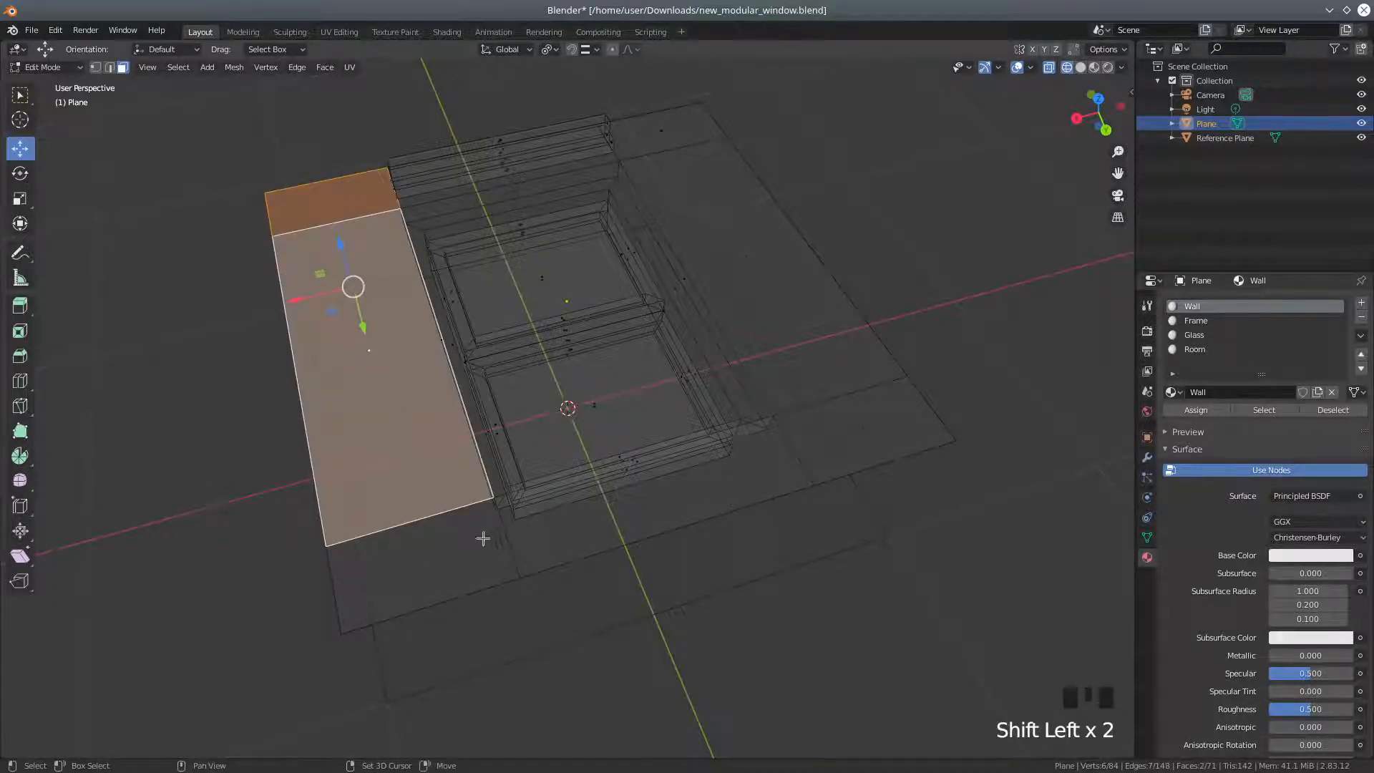
{"action": "left_click", "coordinate": [421, 564], "text": "shift"}
{"action": "left_click", "coordinate": [425, 560], "text": "shift"}
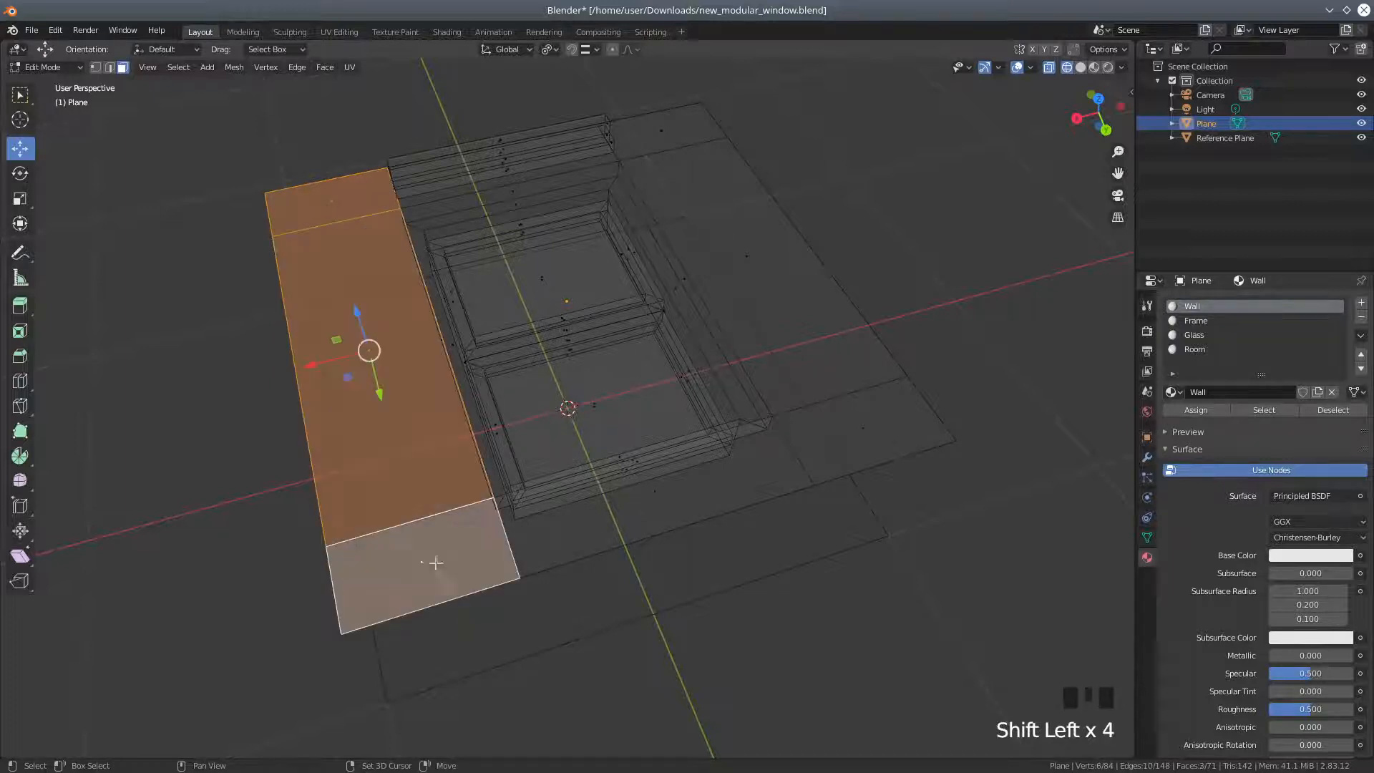
{"action": "left_click", "coordinate": [672, 501], "text": "shift"}
{"action": "left_click", "coordinate": [925, 409], "text": "shift"}
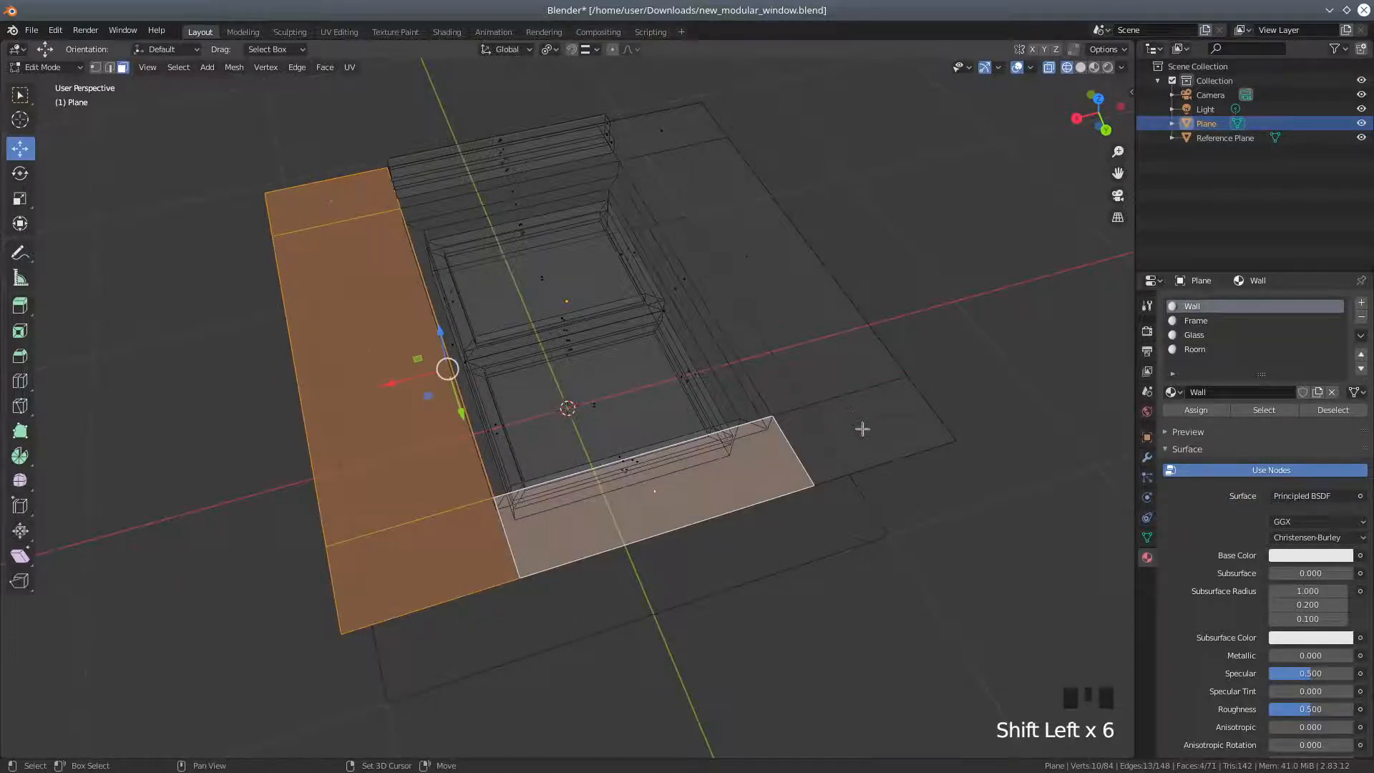
{"action": "left_click", "coordinate": [862, 428], "text": "shift"}
{"action": "left_click", "coordinate": [760, 259], "text": "shift"}
{"action": "left_click", "coordinate": [661, 122], "text": "shift"}
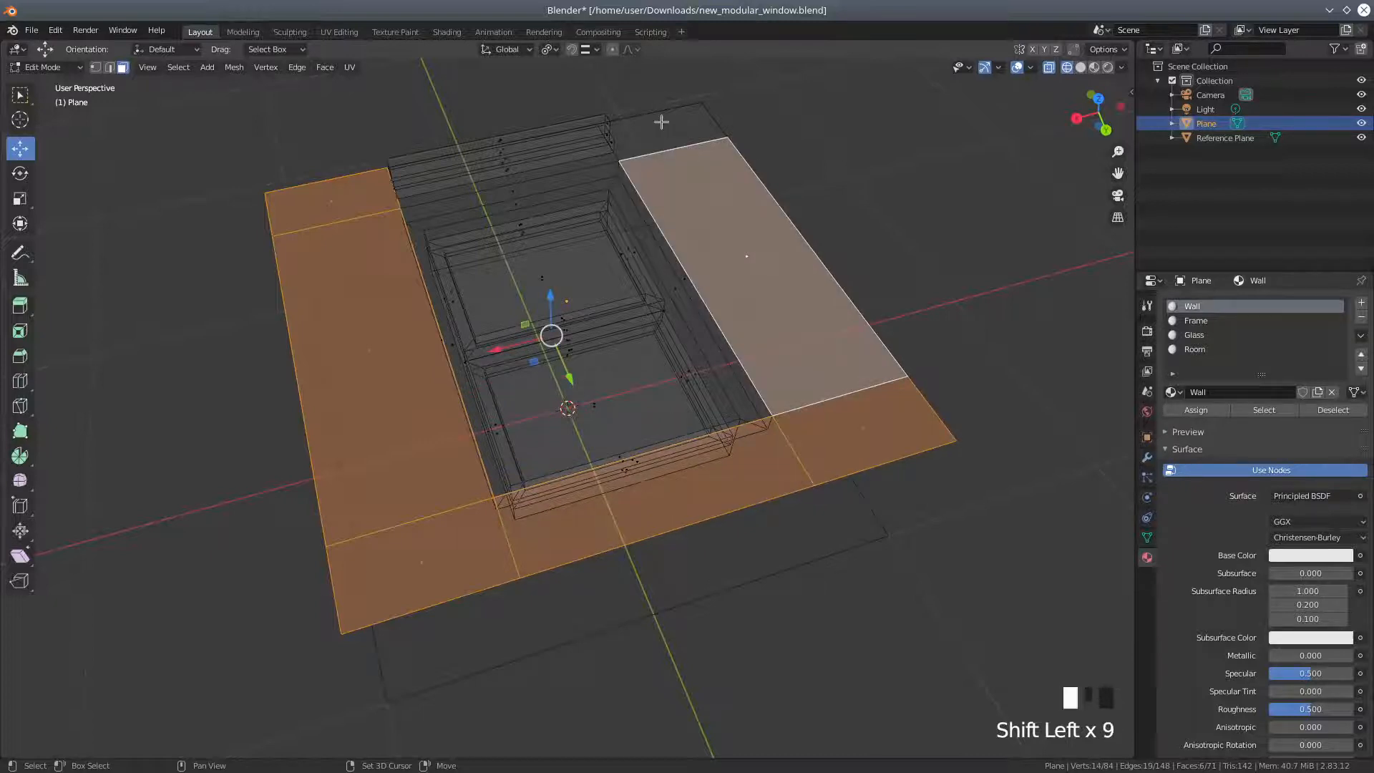
Add the remaining flat wall face behind the window sill to the selection, without including any sill faces.
{"action": "middle_click_drag", "start_coordinate": [612, 316], "coordinate": [428, 427]}
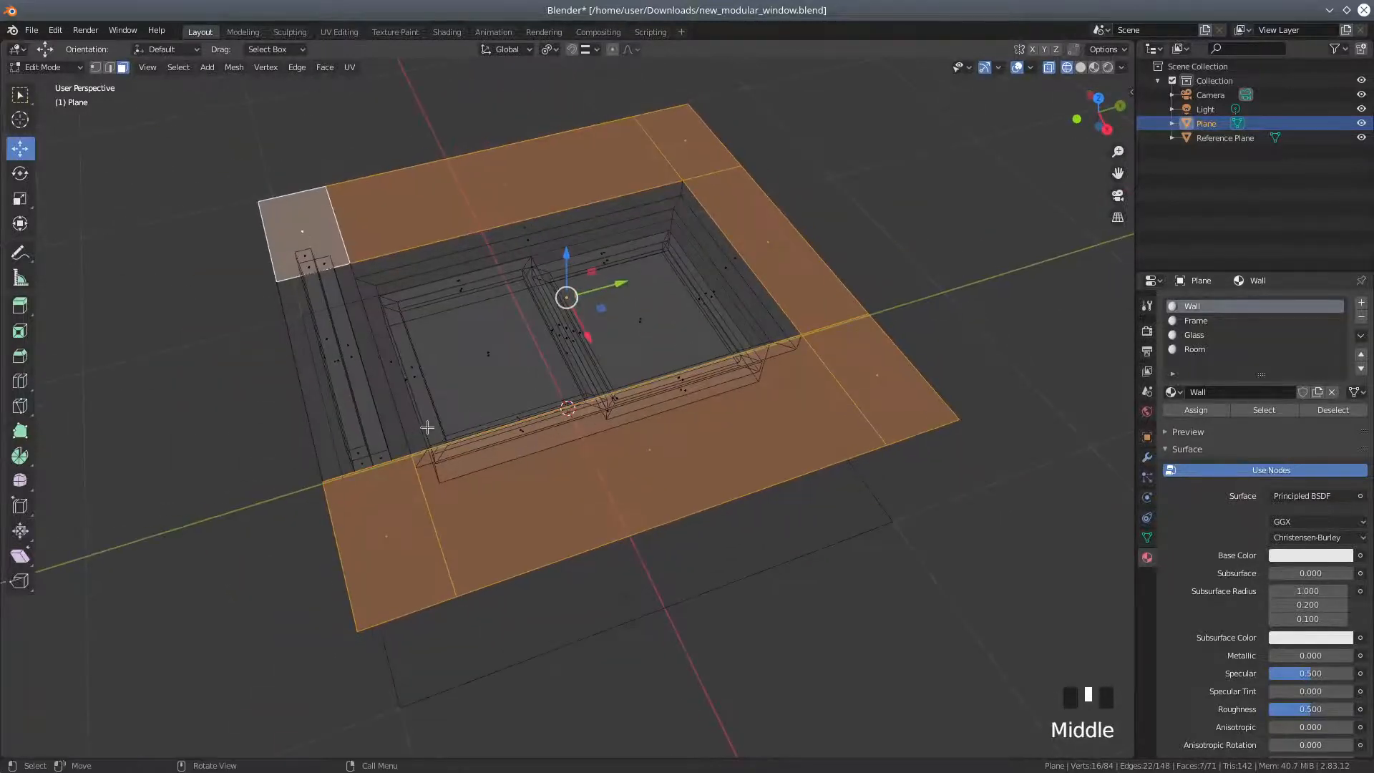
{"action": "left_click", "coordinate": [309, 377], "text": "shift"}
{"action": "middle_click_drag", "start_coordinate": [309, 377], "coordinate": [389, 371]}
{"action": "left_click", "coordinate": [367, 385], "text": "shift"}
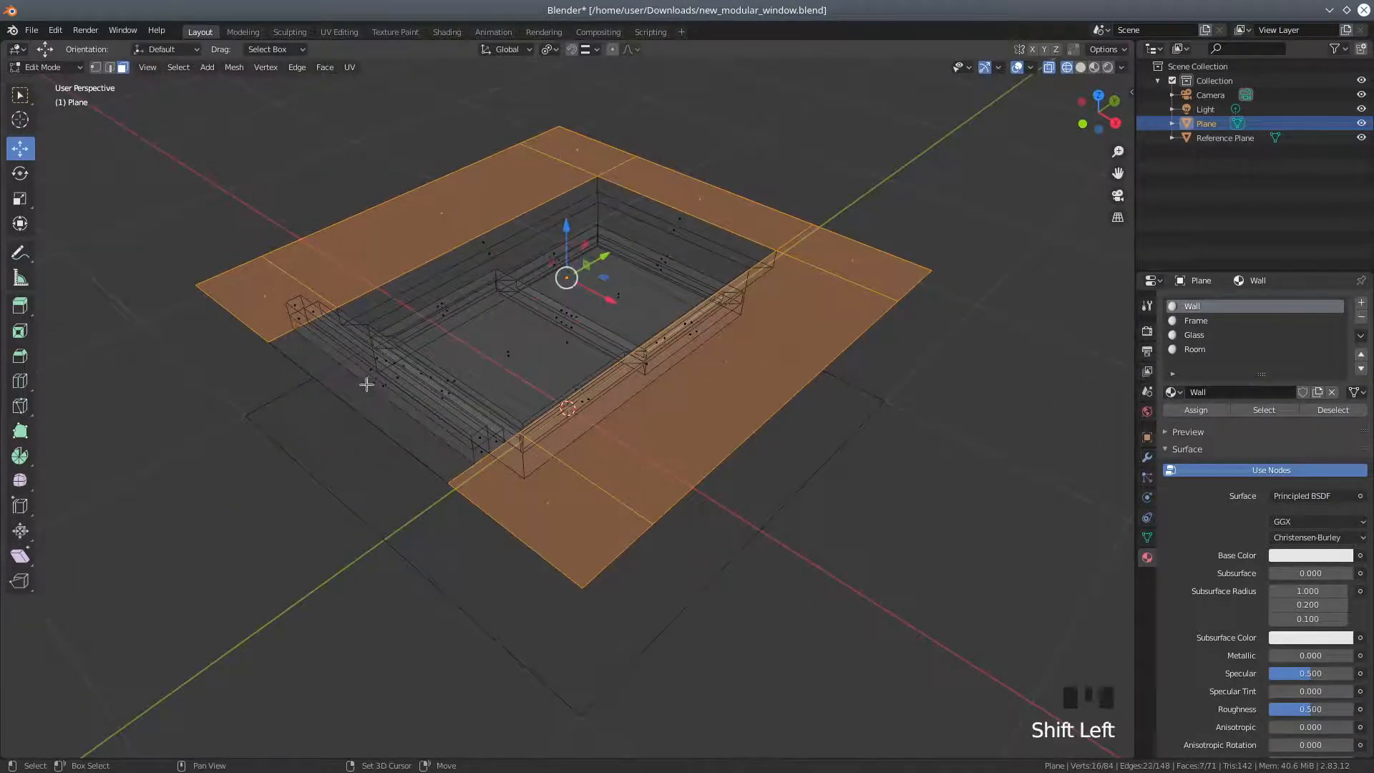
{"action": "scroll", "coordinate": [367, 421], "scroll_direction": "up", "scroll_amount": 2}
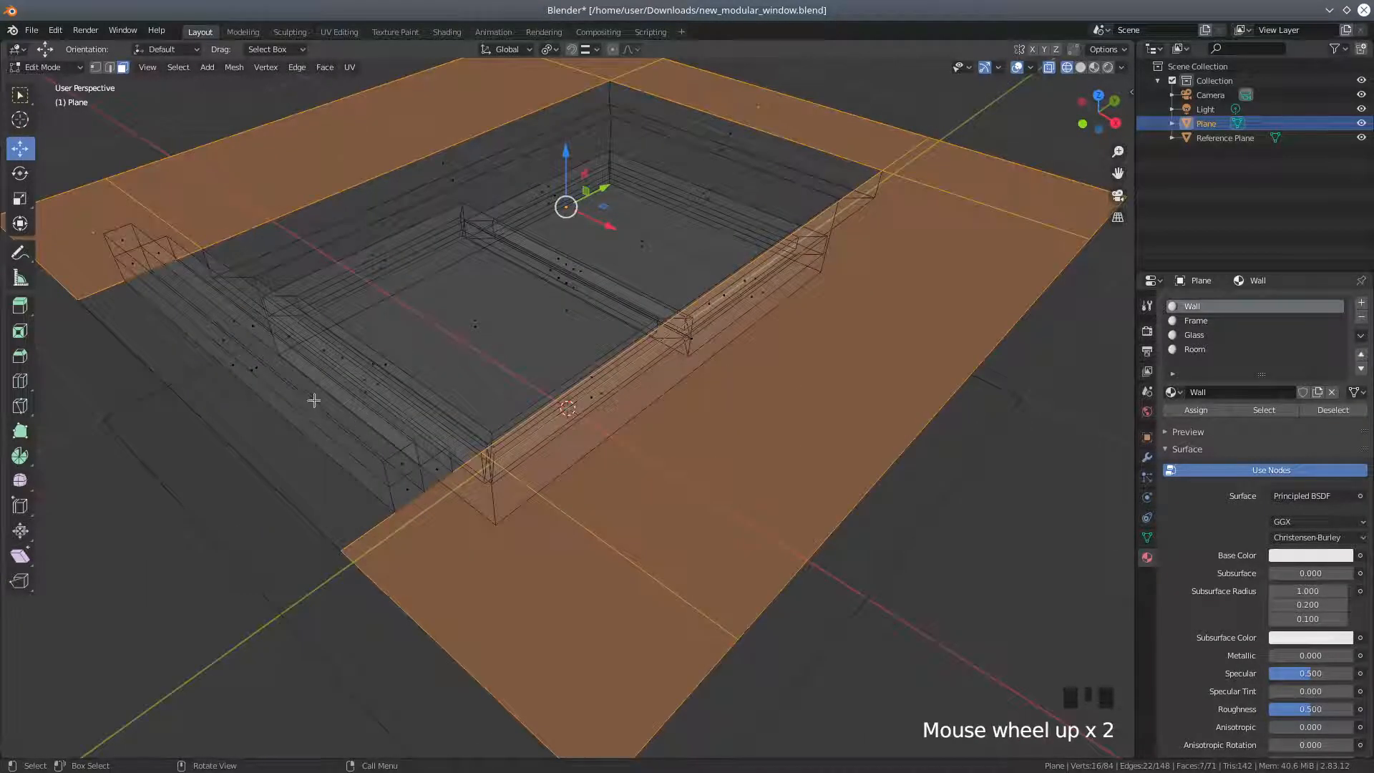
{"action": "left_click", "coordinate": [251, 370], "text": "shift"}
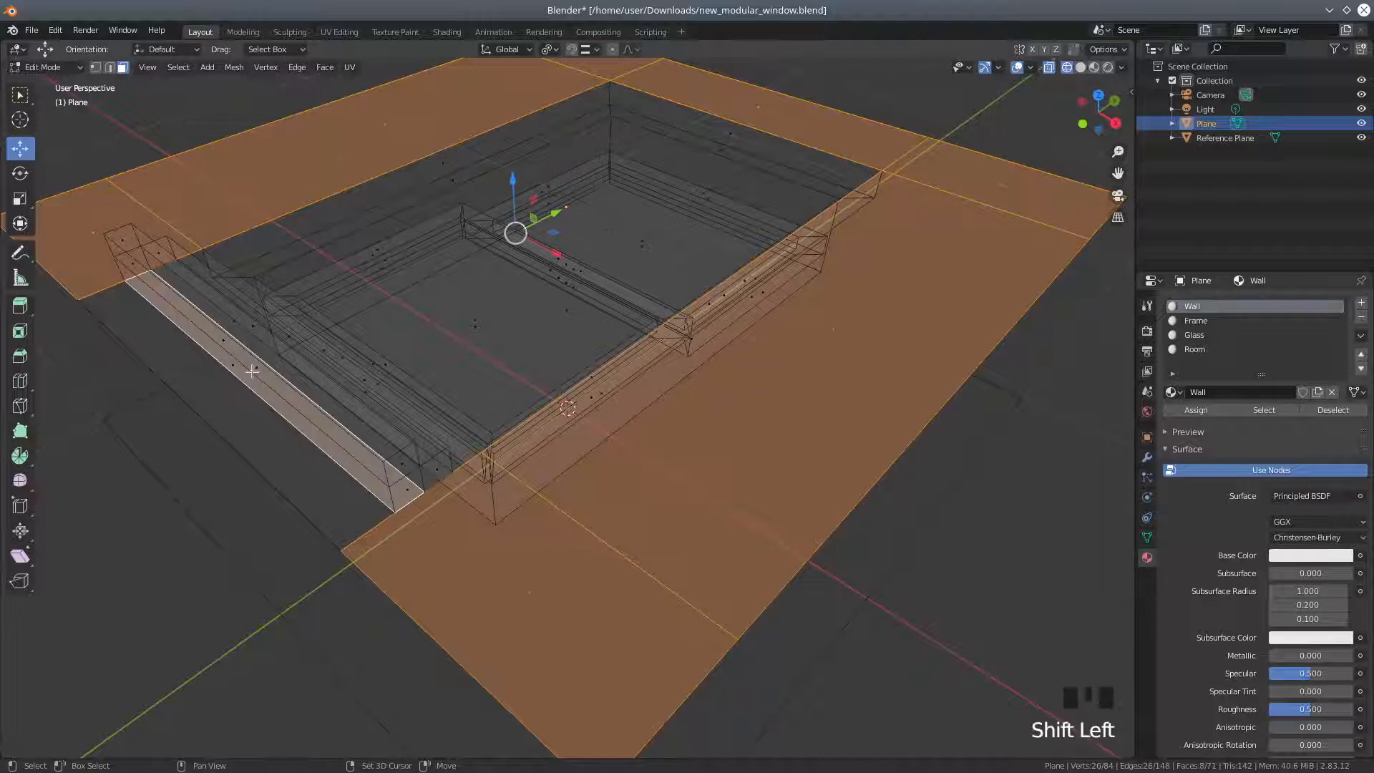
{"action": "left_click", "coordinate": [252, 371], "text": "shift"}
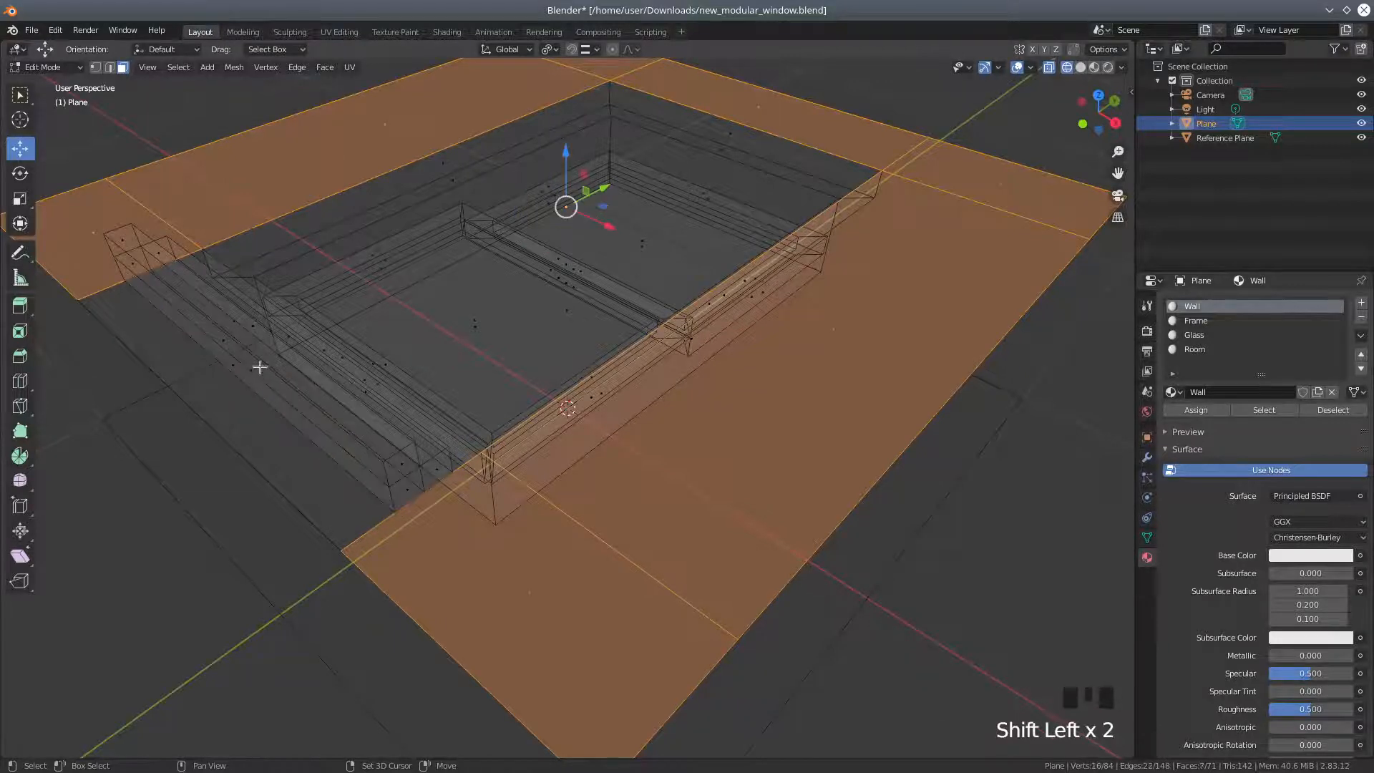
{"action": "left_click", "coordinate": [260, 367], "text": "shift"}
{"action": "scroll", "coordinate": [279, 444], "scroll_direction": "down", "scroll_amount": 1}
{"action": "middle_click_drag", "start_coordinate": [542, 472], "coordinate": [512, 472]}
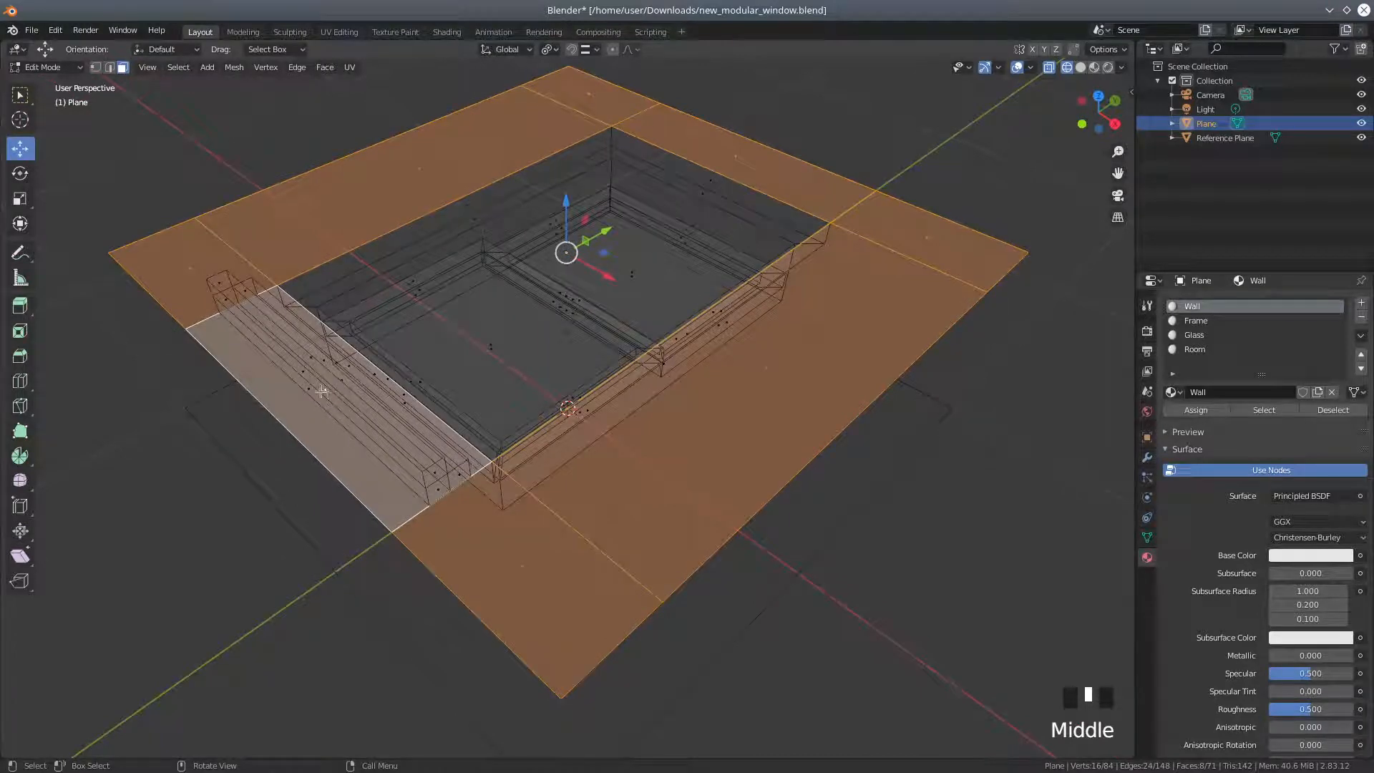
Add the four inner side faces of the wall opening and assign the Wall material to the whole selection.
{"action": "middle_click_drag", "start_coordinate": [336, 394], "coordinate": [412, 348]}
{"action": "left_click", "coordinate": [430, 173], "text": "shift"}
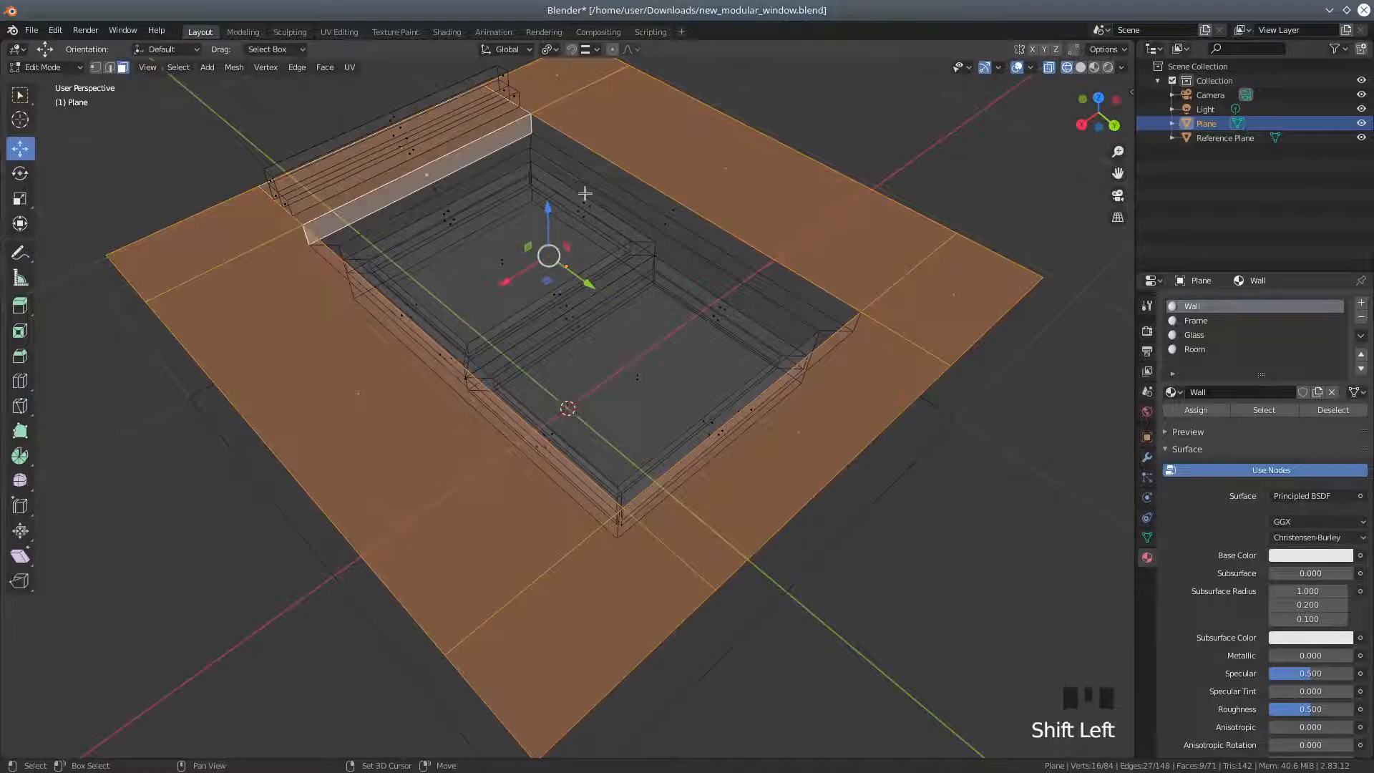
{"action": "left_click", "coordinate": [665, 206], "text": "shift"}
{"action": "middle_click_drag", "start_coordinate": [665, 206], "coordinate": [1262, 511]}
{"action": "left_click", "coordinate": [570, 132], "text": "shift"}
{"action": "left_click", "coordinate": [648, 196], "text": "shift"}
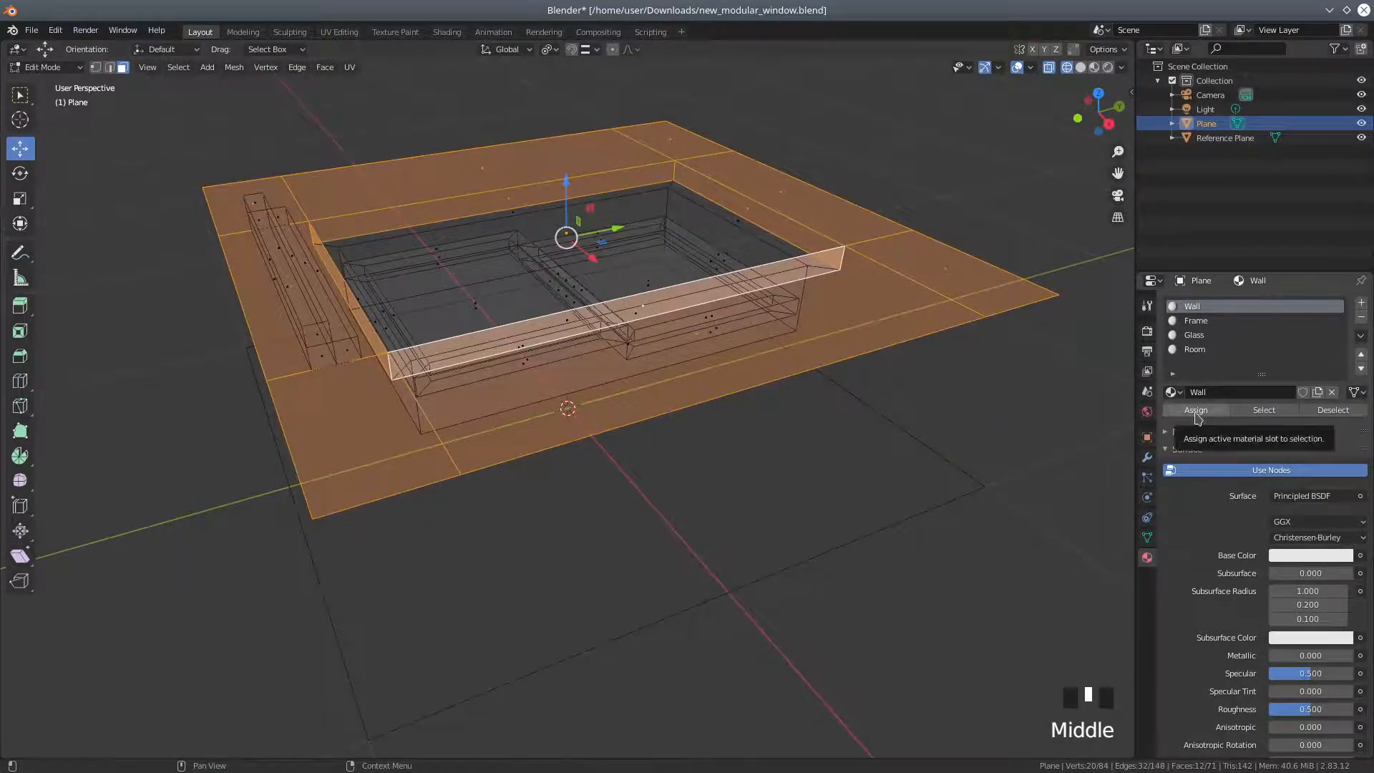
{"action": "left_click", "coordinate": [1195, 411]}
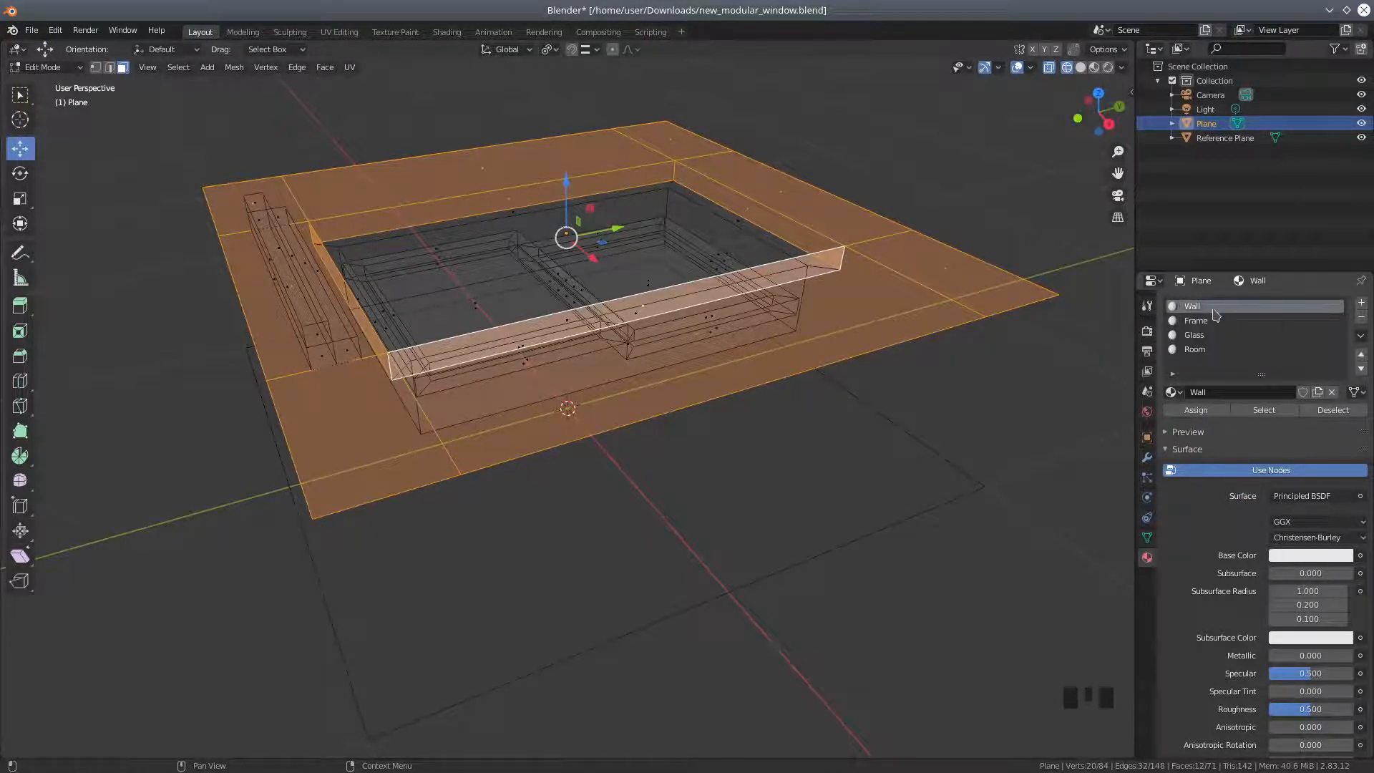
Deselect the Wall material's faces and select them again by material to check which faces it covers.
{"action": "left_click", "coordinate": [1333, 410]}
{"action": "mouse_move", "coordinate": [806, 294]}
{"action": "middle_mouse_down"}
{"action": "mouse_move", "coordinate": [814, 313]}
{"action": "mouse_move", "coordinate": [828, 307]}
{"action": "middle_mouse_up"}
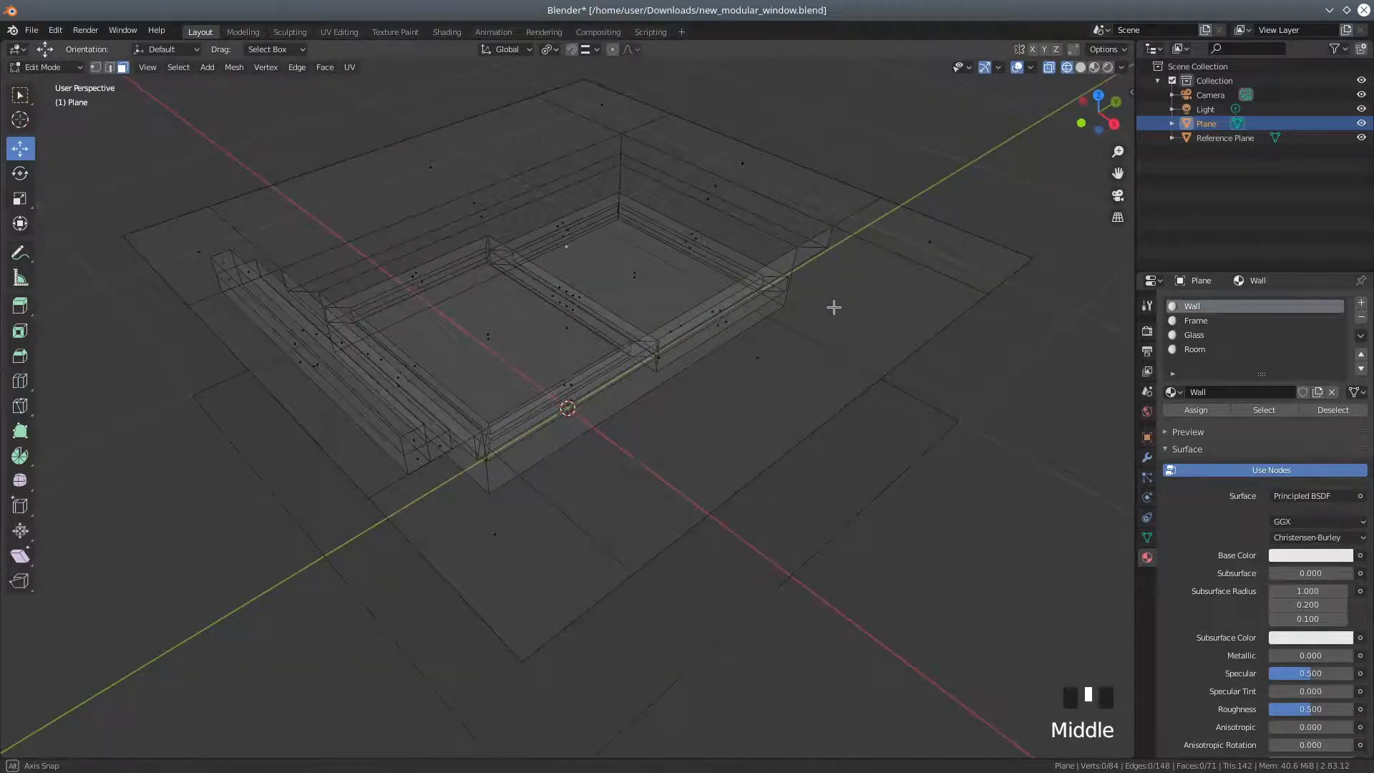
{"action": "left_click", "coordinate": [1269, 413]}
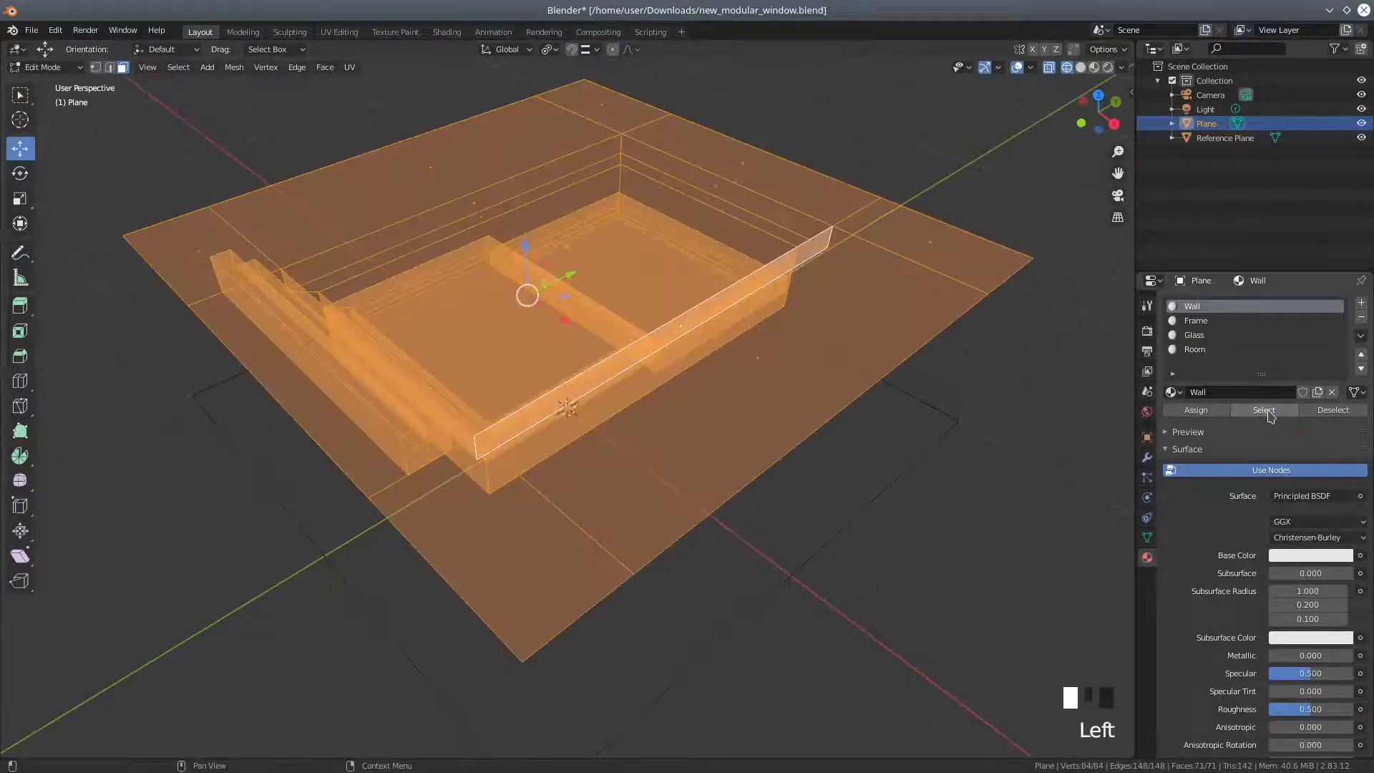
{"action": "middle_click_drag", "start_coordinate": [803, 327], "coordinate": [859, 321]}
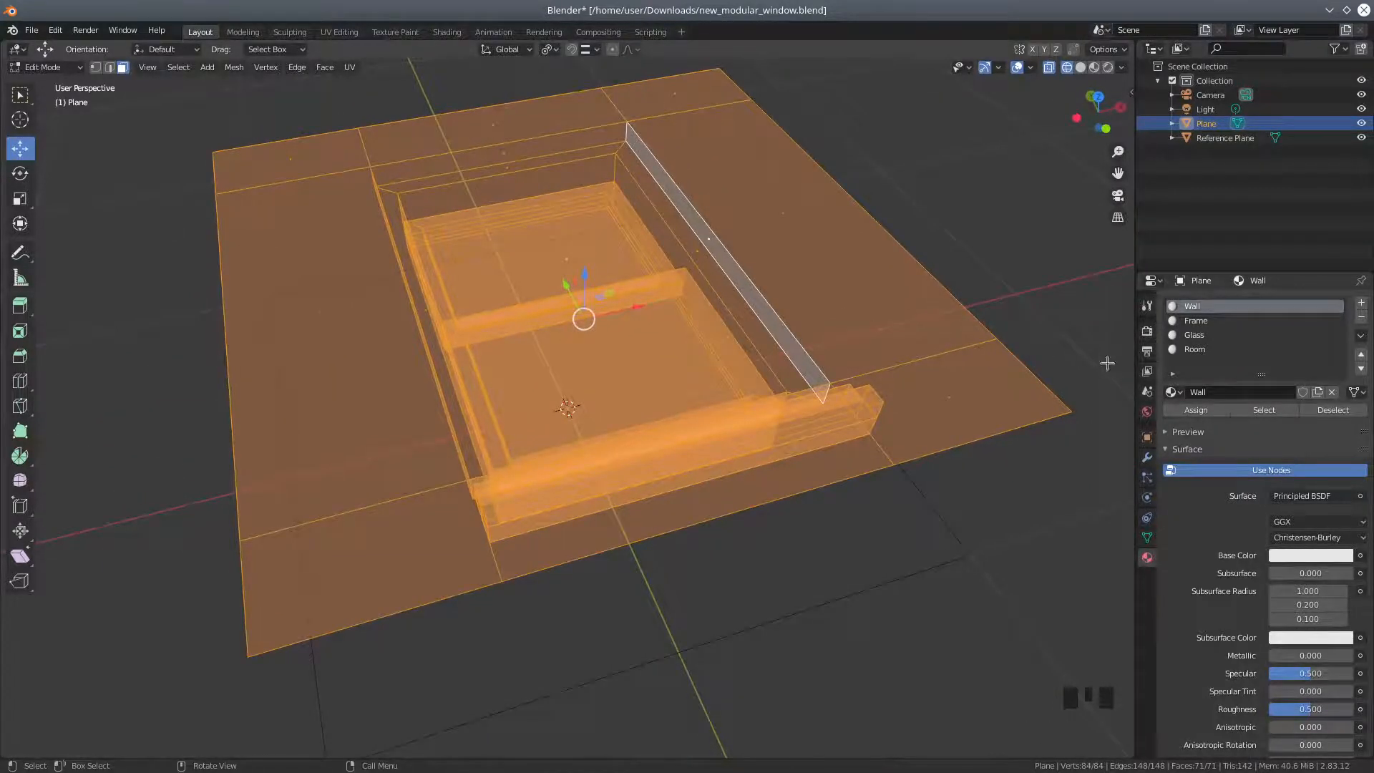
{"action": "middle_click_drag", "start_coordinate": [854, 301], "coordinate": [808, 312]}
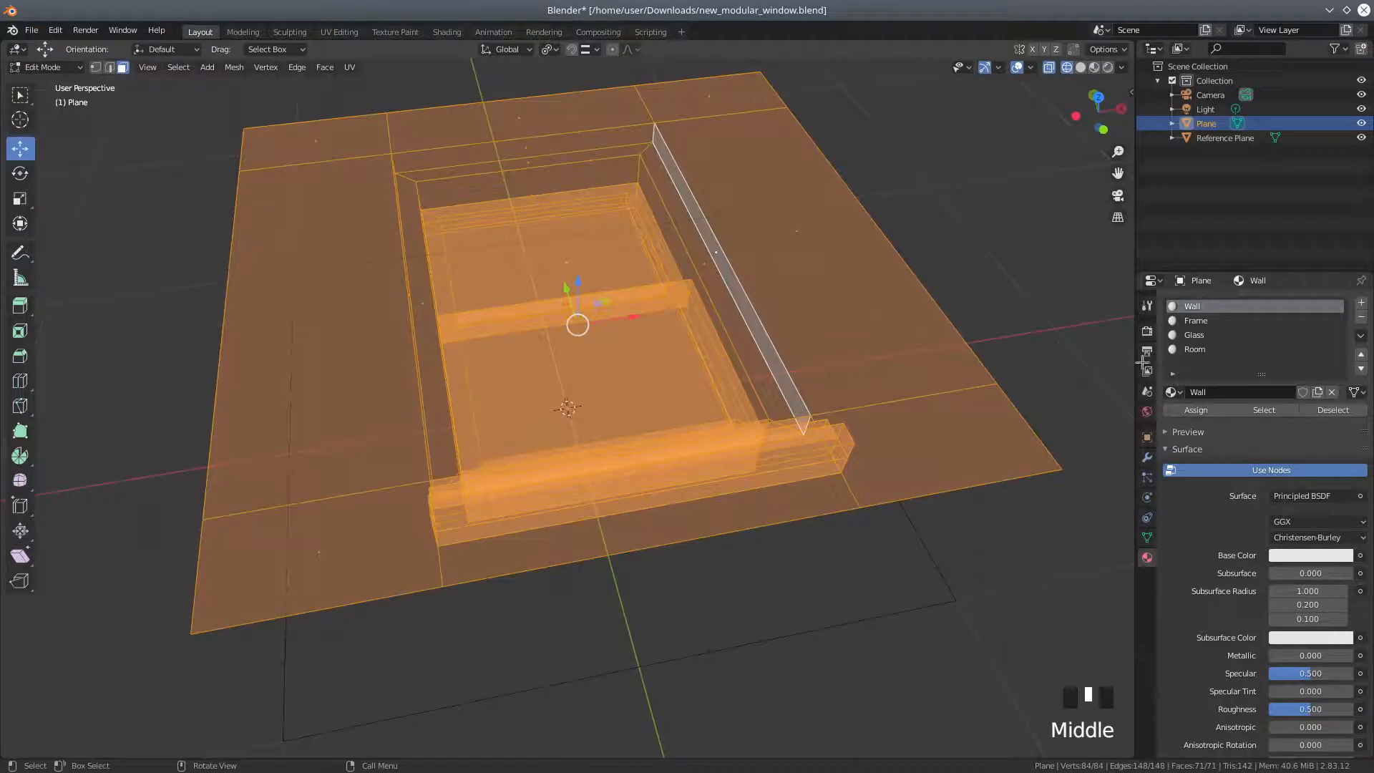
Make the Frame material slot active and clear the face selection.
{"action": "left_click", "coordinate": [1202, 322]}
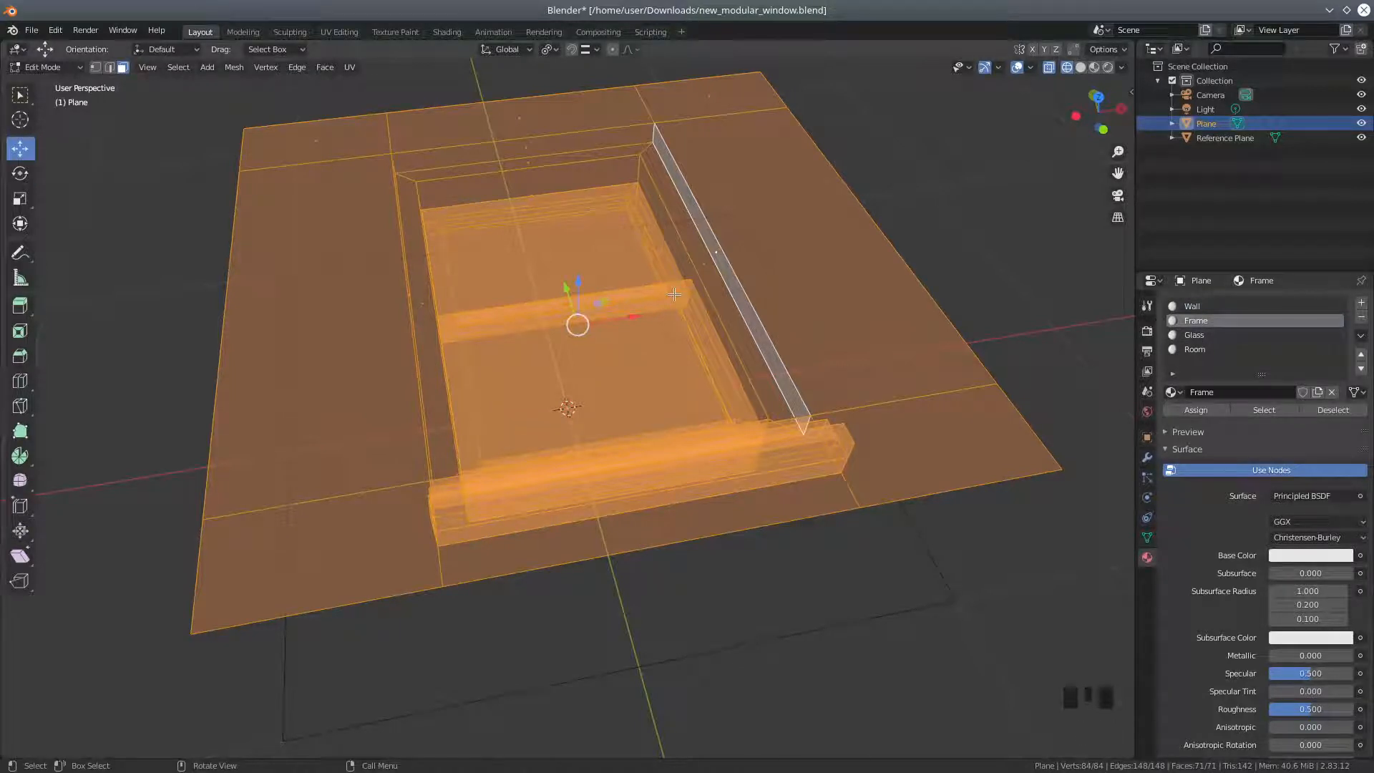
{"action": "key", "text": "a"}
{"action": "key", "text": "a"}
{"action": "key", "text": "a"}
{"action": "key", "text": "a"}
{"action": "key", "text": "a"}
{"action": "key", "text": "a"}
{"action": "key", "text": "a"}
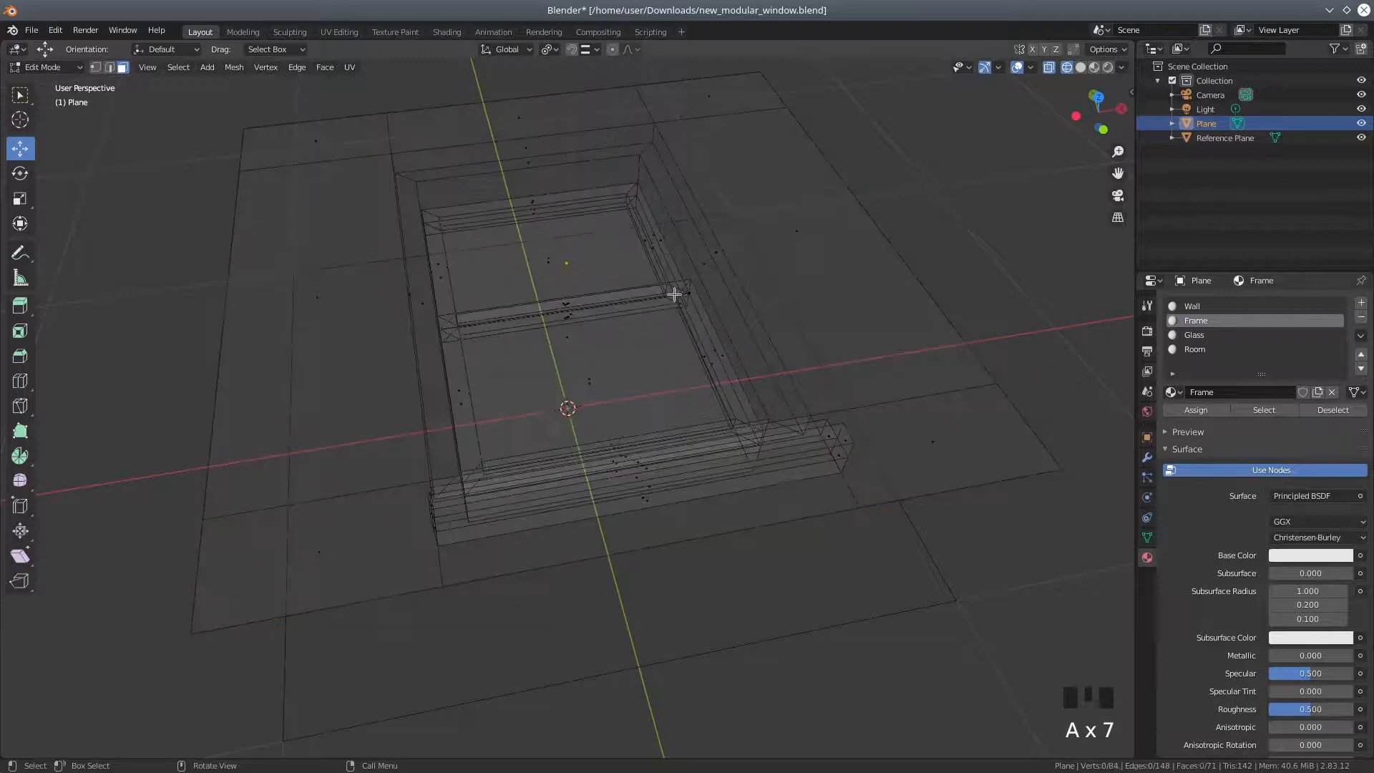
Select the frame's ledge and inner side faces at the end opposite the sill, plus the ledge along one long side.
{"action": "middle_click_drag", "start_coordinate": [654, 330], "coordinate": [596, 327]}
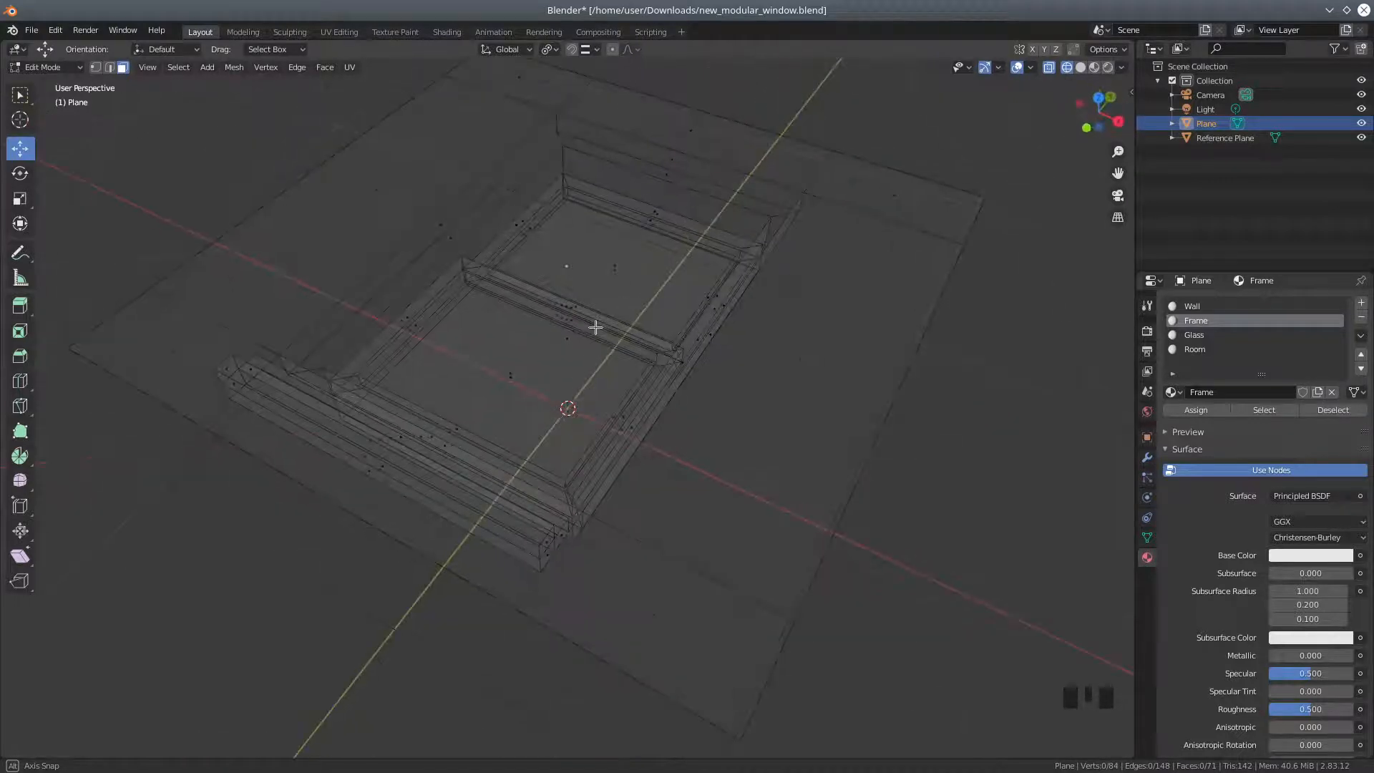
{"action": "scroll", "coordinate": [597, 328], "scroll_direction": "up", "scroll_amount": 2}
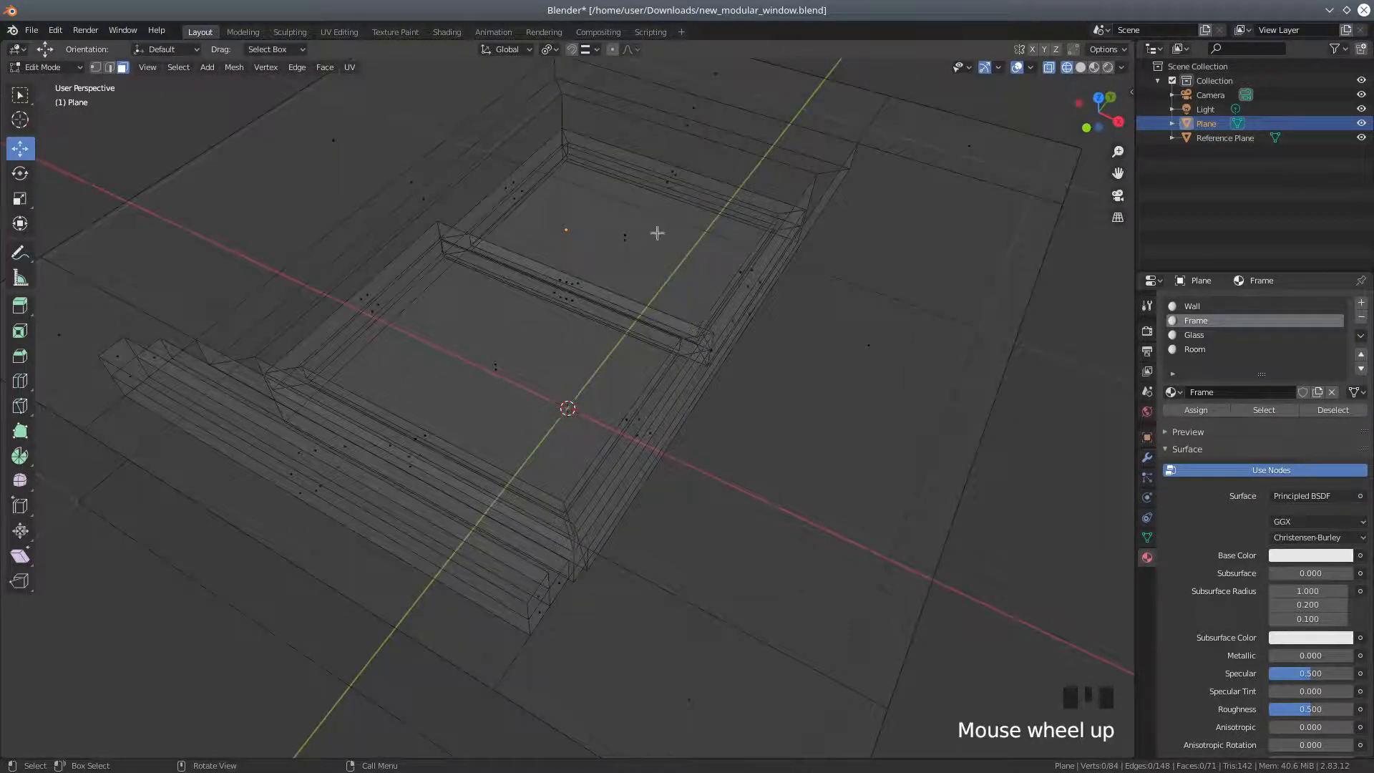
{"action": "middle_click_drag", "start_coordinate": [664, 140], "coordinate": [748, 229]}
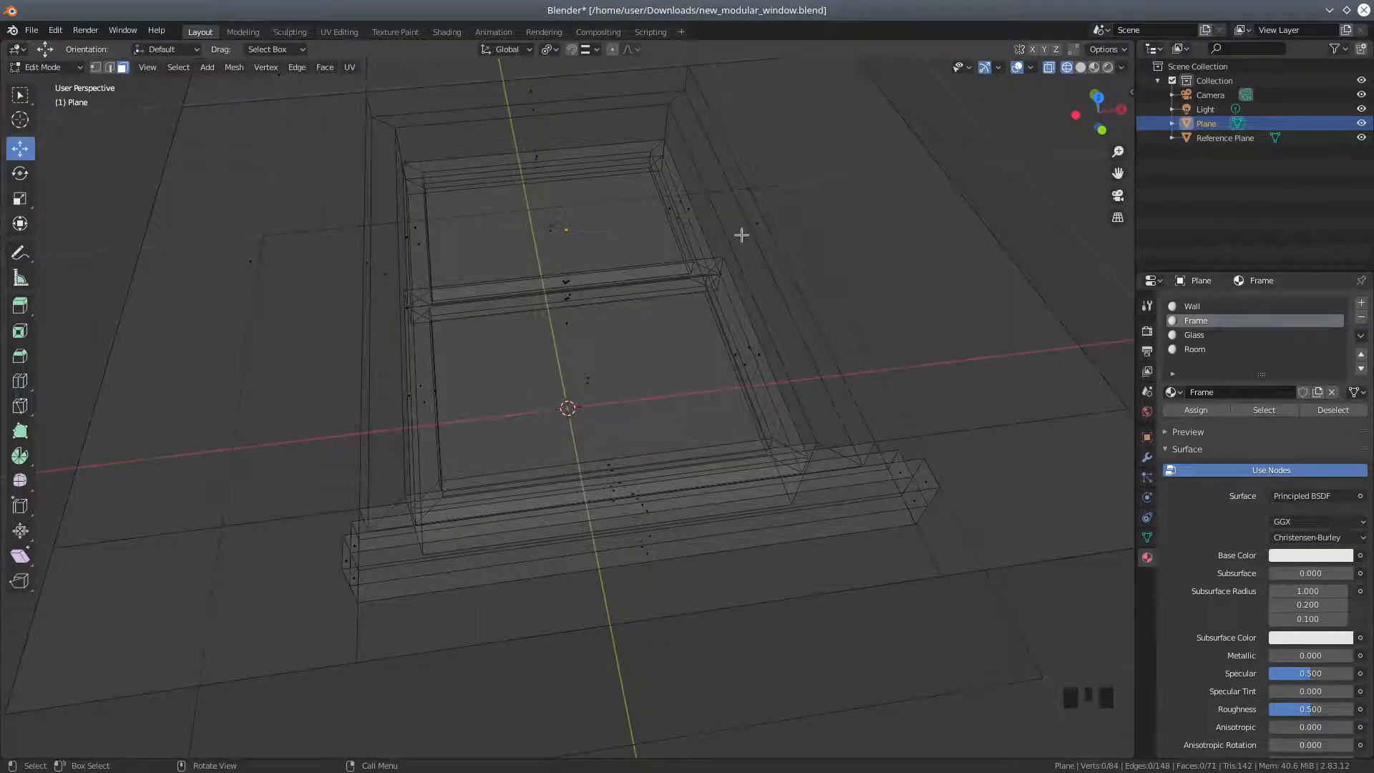
{"action": "left_click", "coordinate": [742, 235], "text": "shift"}
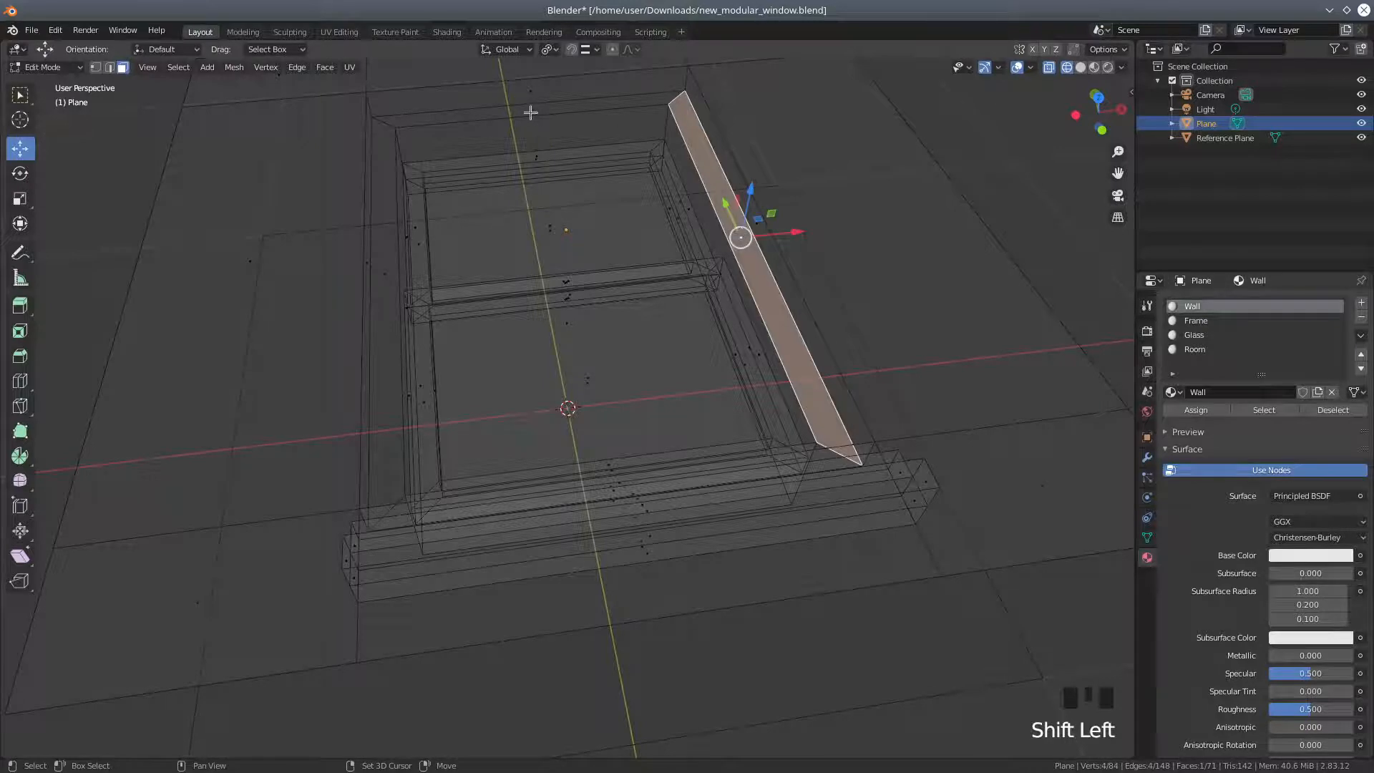
{"action": "left_click", "coordinate": [518, 122], "text": "shift"}
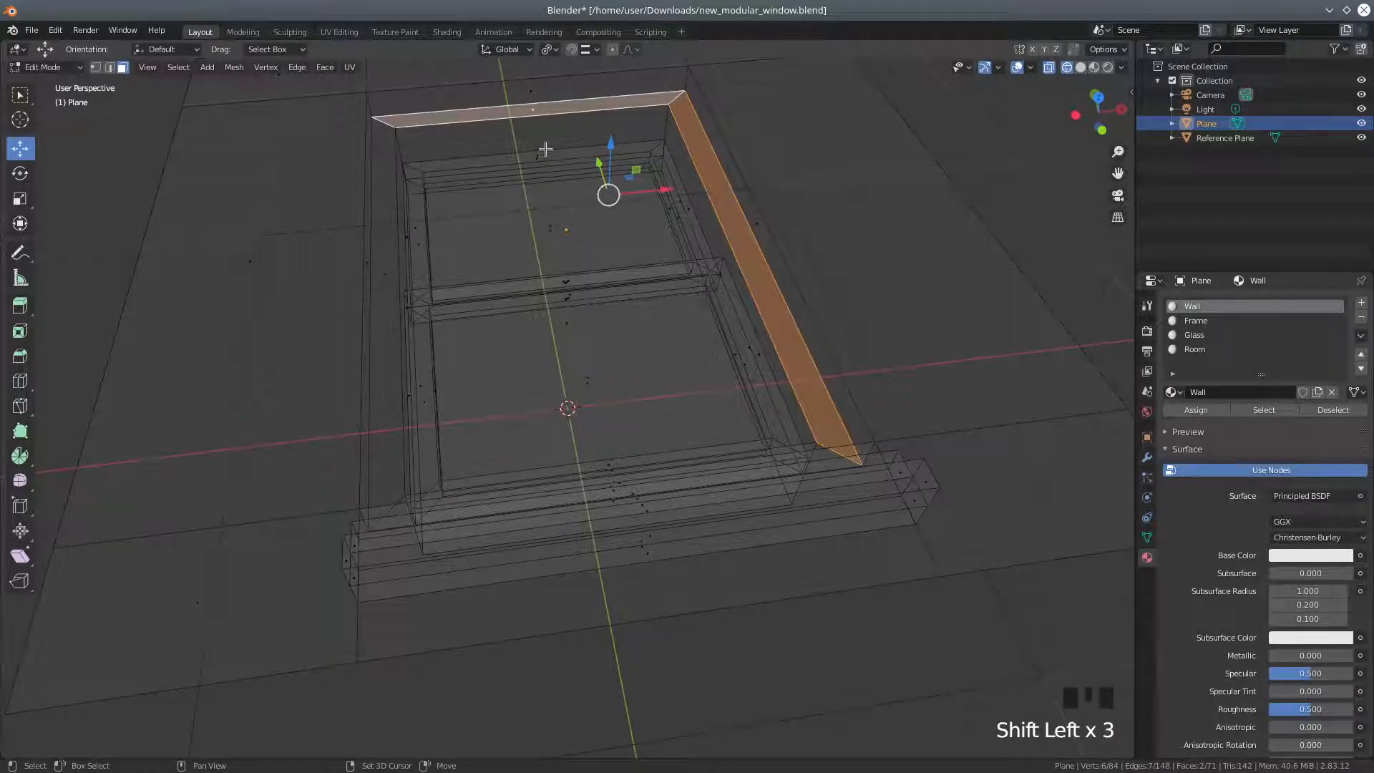
{"action": "left_click", "coordinate": [531, 145], "text": "shift"}
{"action": "left_click", "coordinate": [733, 234], "text": "shift"}
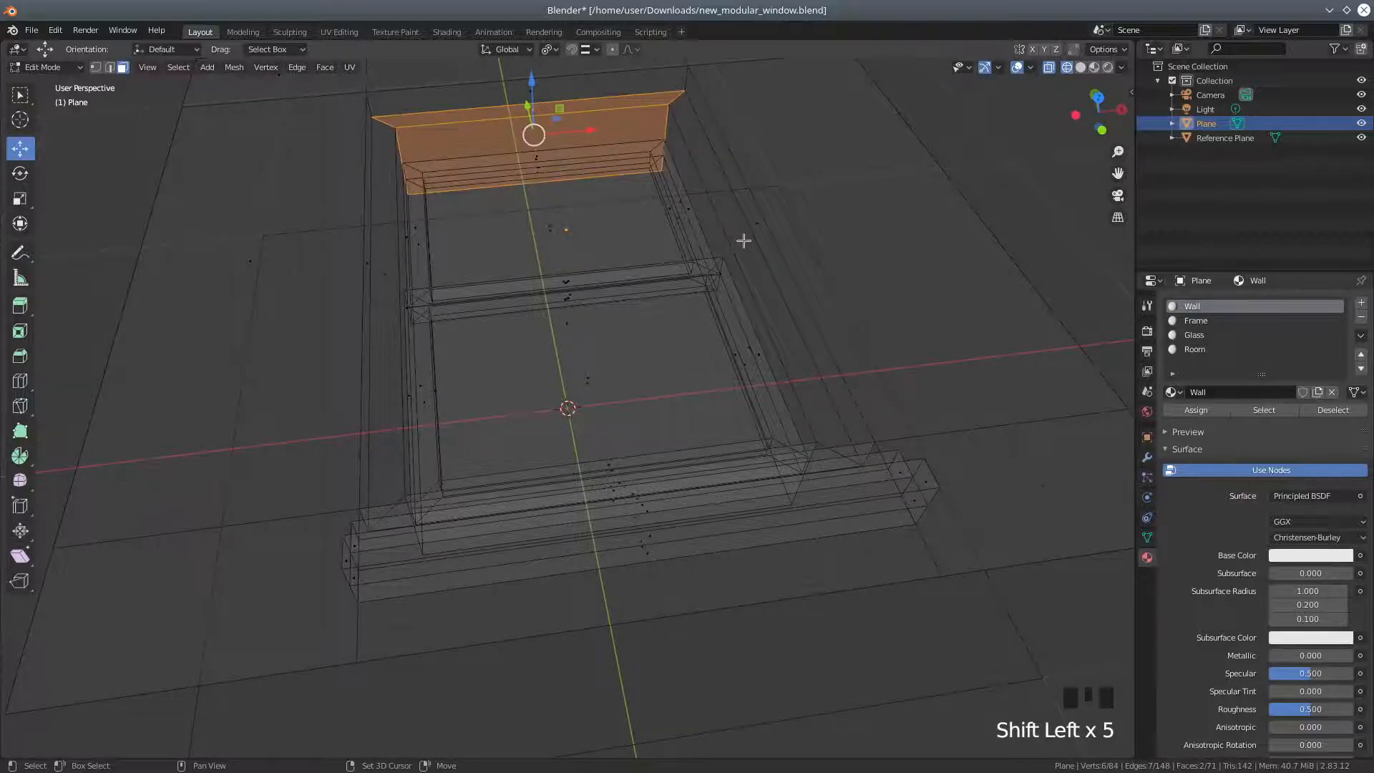
{"action": "left_click", "coordinate": [744, 240], "text": "shift"}
Add the remaining ledge and inner side faces around the window frame to the selection one by one.
{"action": "middle_click_drag", "start_coordinate": [693, 234], "coordinate": [637, 206]}
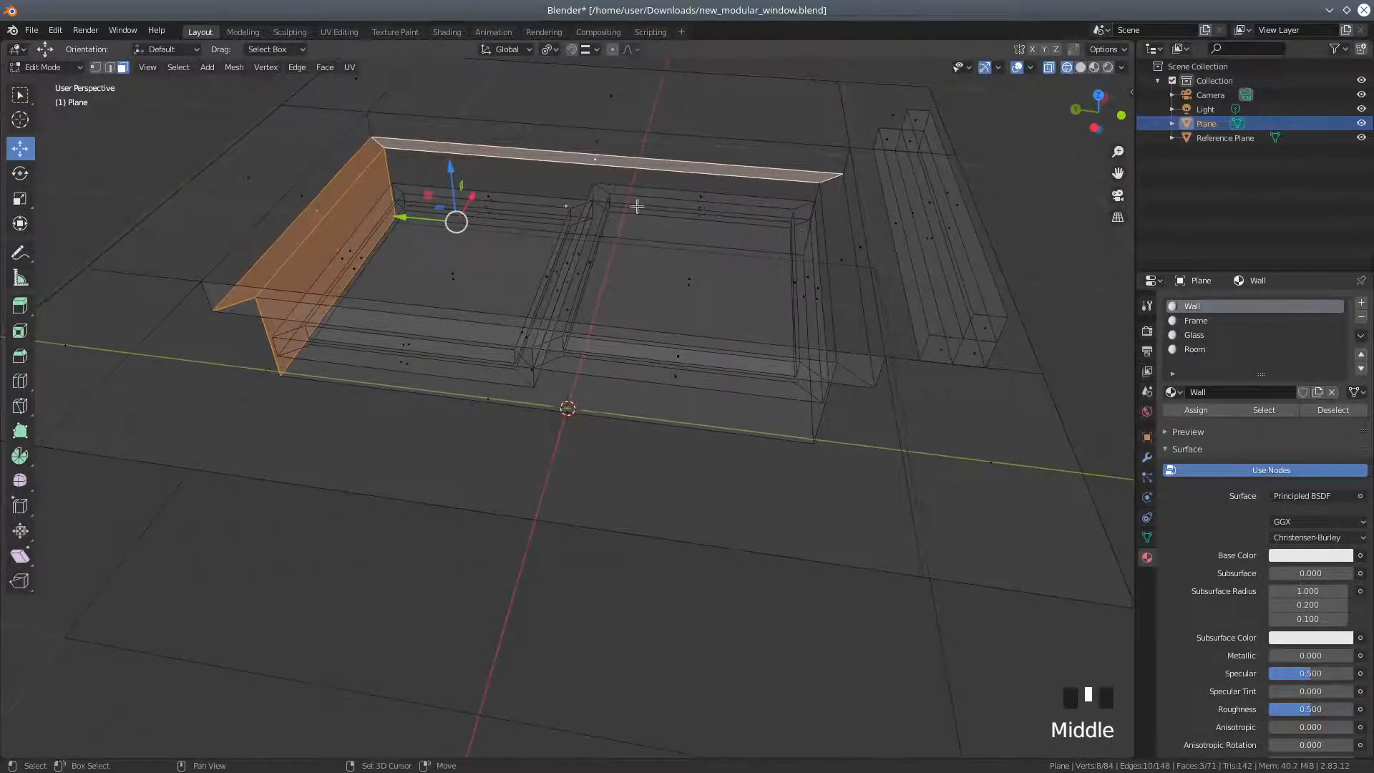
{"action": "left_click", "coordinate": [589, 196], "text": "shift"}
{"action": "middle_click_drag", "start_coordinate": [796, 283], "coordinate": [806, 198]}
{"action": "left_click", "coordinate": [796, 189], "text": "shift"}
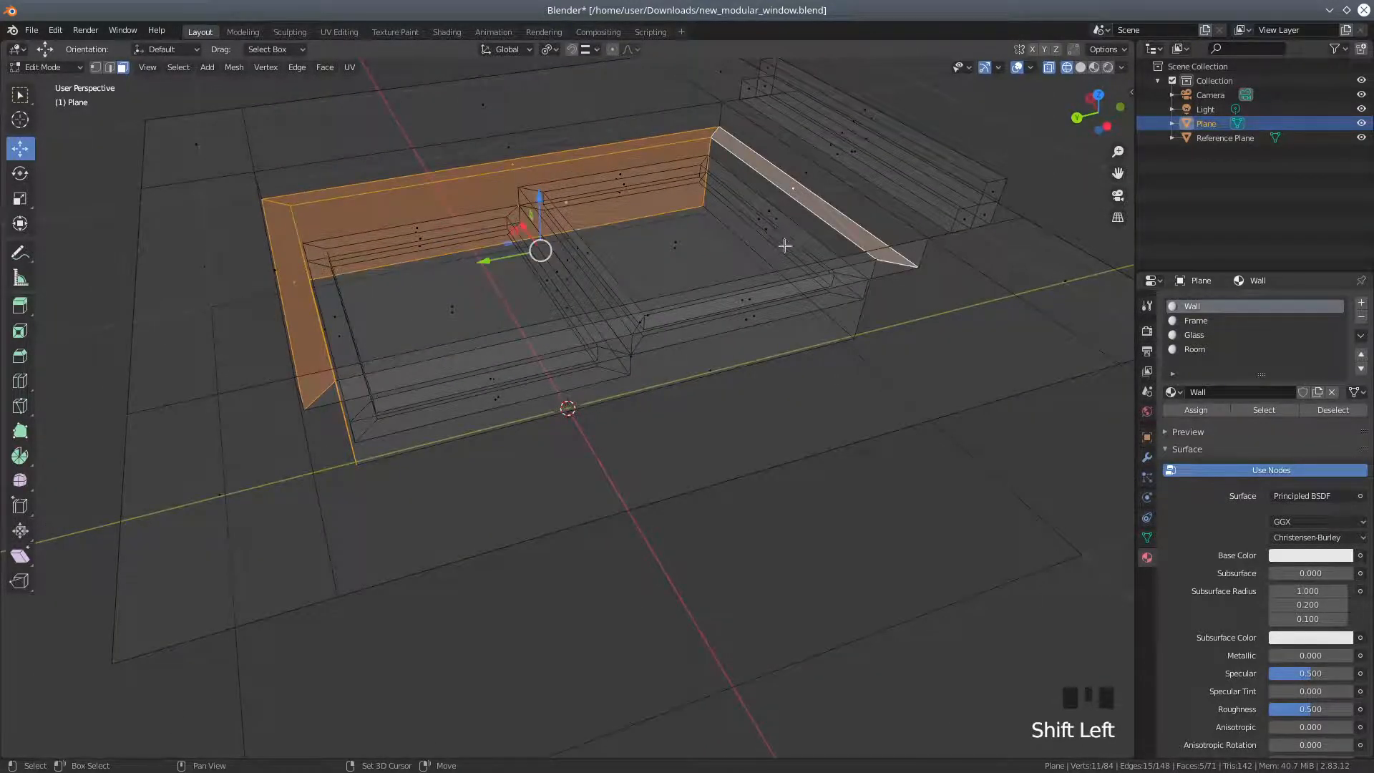
{"action": "middle_click_drag", "start_coordinate": [785, 246], "coordinate": [782, 243]}
{"action": "left_click", "coordinate": [770, 223], "text": "shift"}
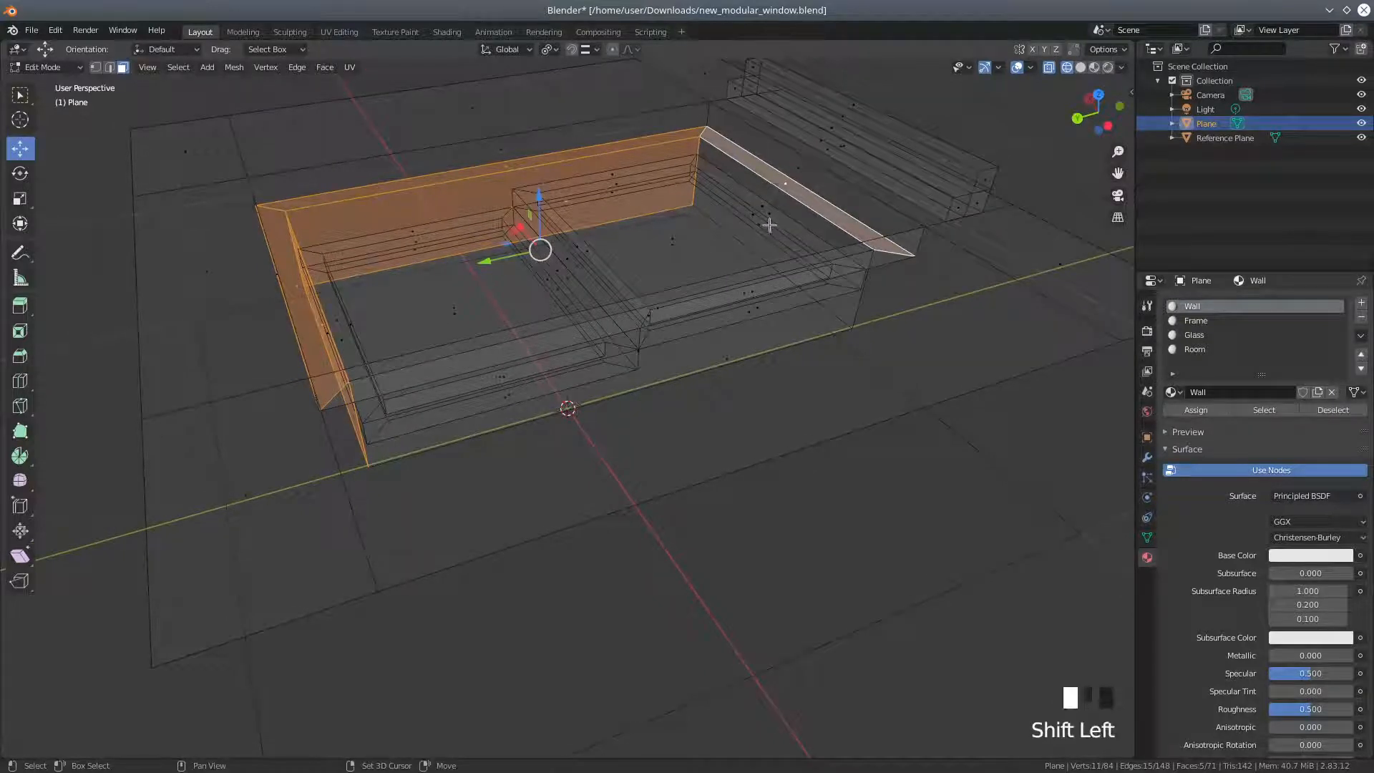
{"action": "middle_click_drag", "start_coordinate": [672, 245], "coordinate": [680, 192]}
{"action": "left_click", "coordinate": [683, 178], "text": "shift"}
{"action": "scroll", "coordinate": [673, 219], "scroll_direction": "up", "scroll_amount": 1}
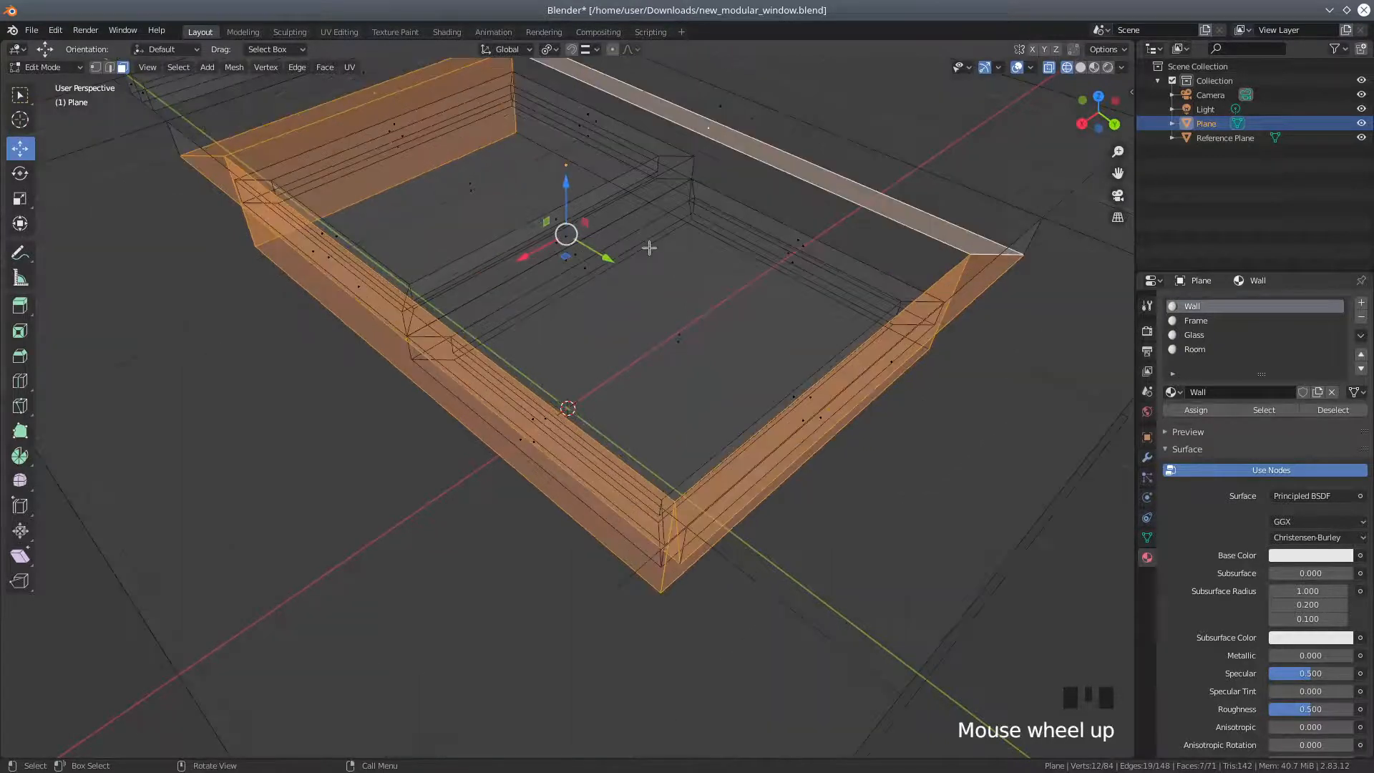
{"action": "left_click", "coordinate": [692, 177], "text": "shift"}
{"action": "scroll", "coordinate": [609, 230], "scroll_direction": "down", "scroll_amount": 1}
{"action": "middle_click_drag", "start_coordinate": [614, 244], "coordinate": [485, 266]}
Clear the selection and box-select all window faces inside the wall opening from the top view, excluding the sill.
{"action": "key", "text": "KP_3"}
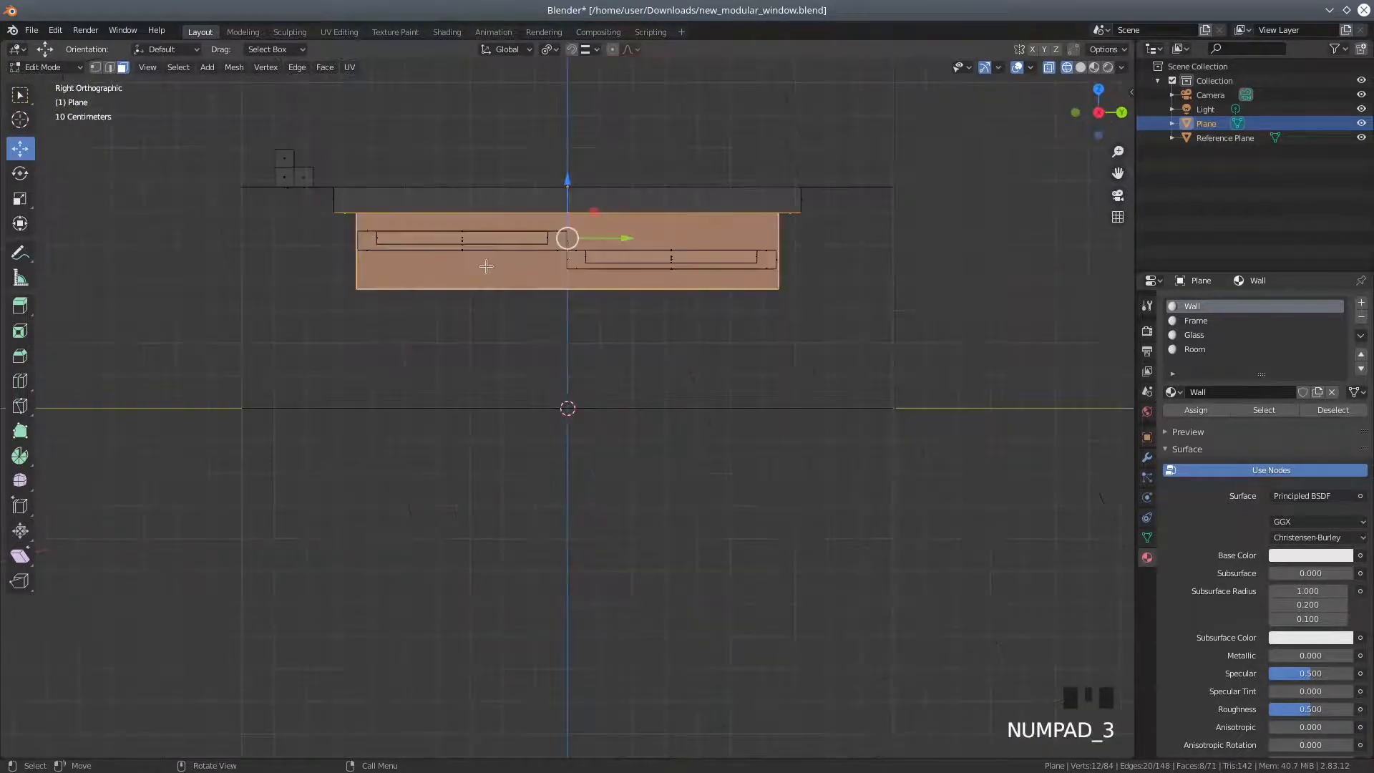
{"action": "key", "text": "KP_7"}
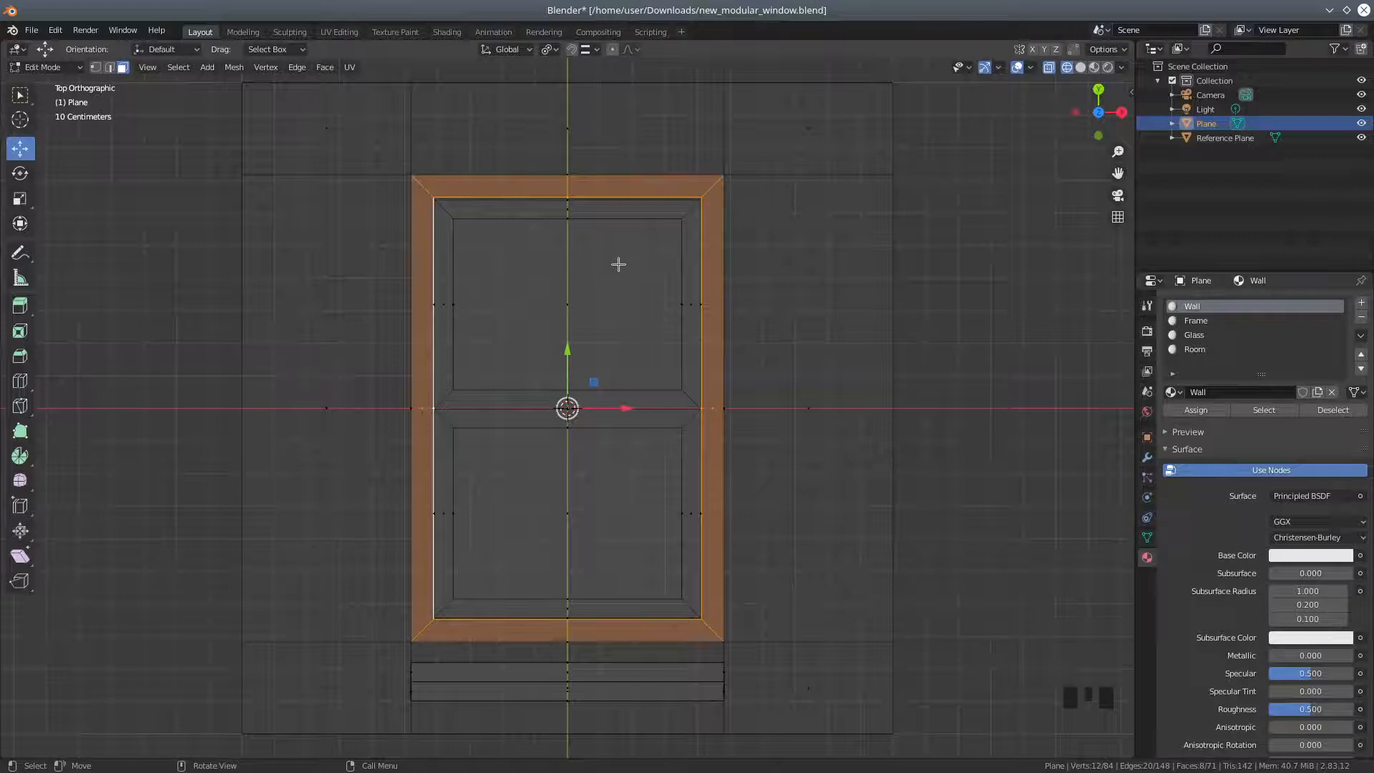
{"action": "key", "text": "a"}
{"action": "key", "text": "a"}
{"action": "key", "text": "a"}
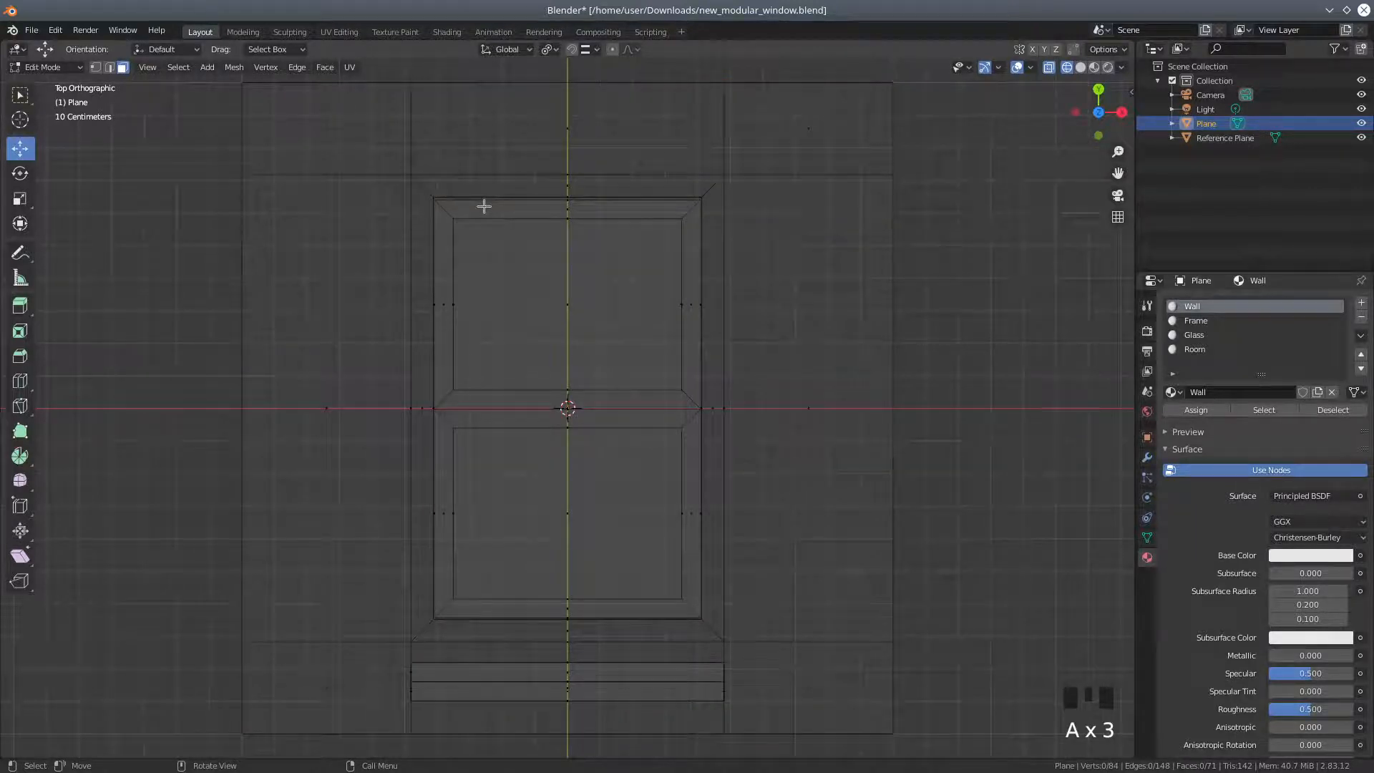
{"action": "key", "text": "b"}
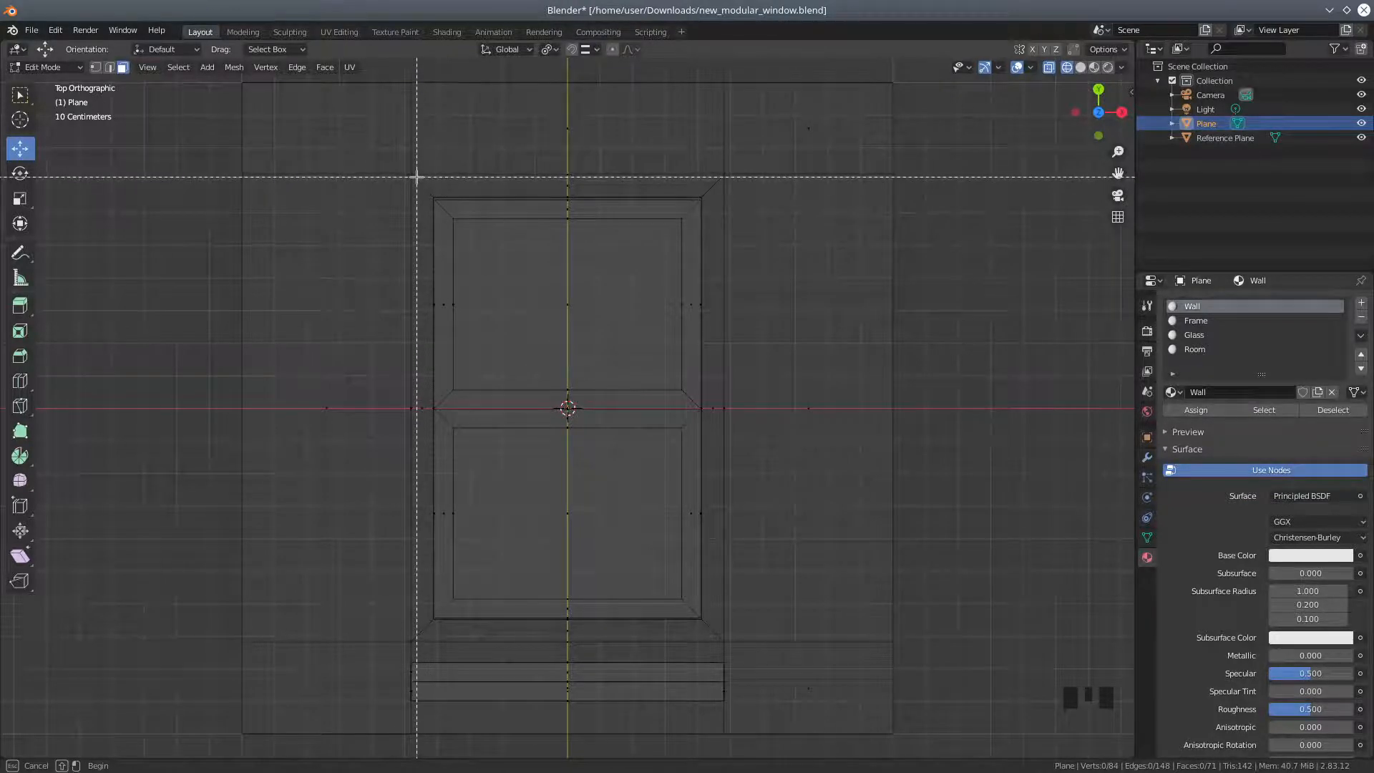
{"action": "left_click_drag", "start_coordinate": [417, 177], "coordinate": [717, 638]}
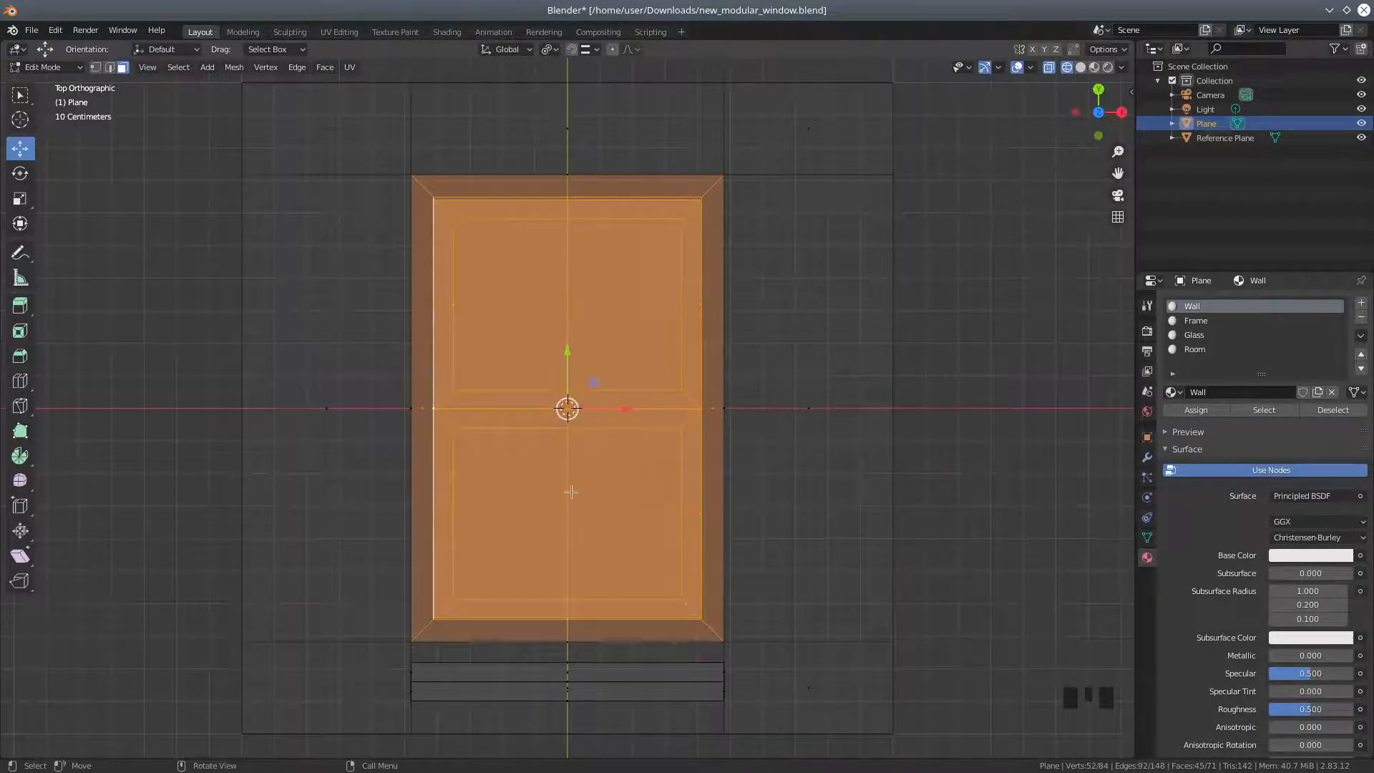
Remove the faces of the upper and lower window panes from the selection.
{"action": "middle_click_drag", "start_coordinate": [518, 378], "coordinate": [568, 408]}
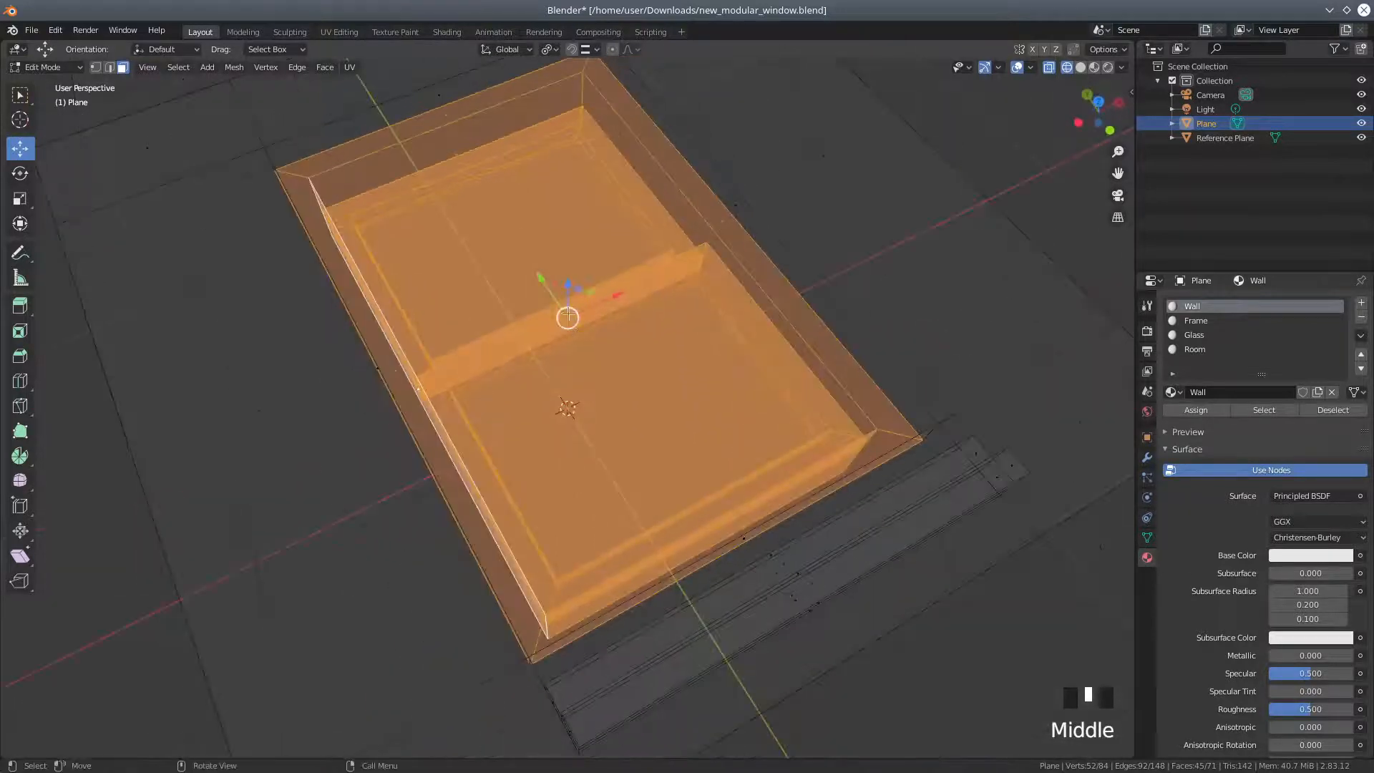
{"action": "left_click", "coordinate": [509, 241], "text": "shift"}
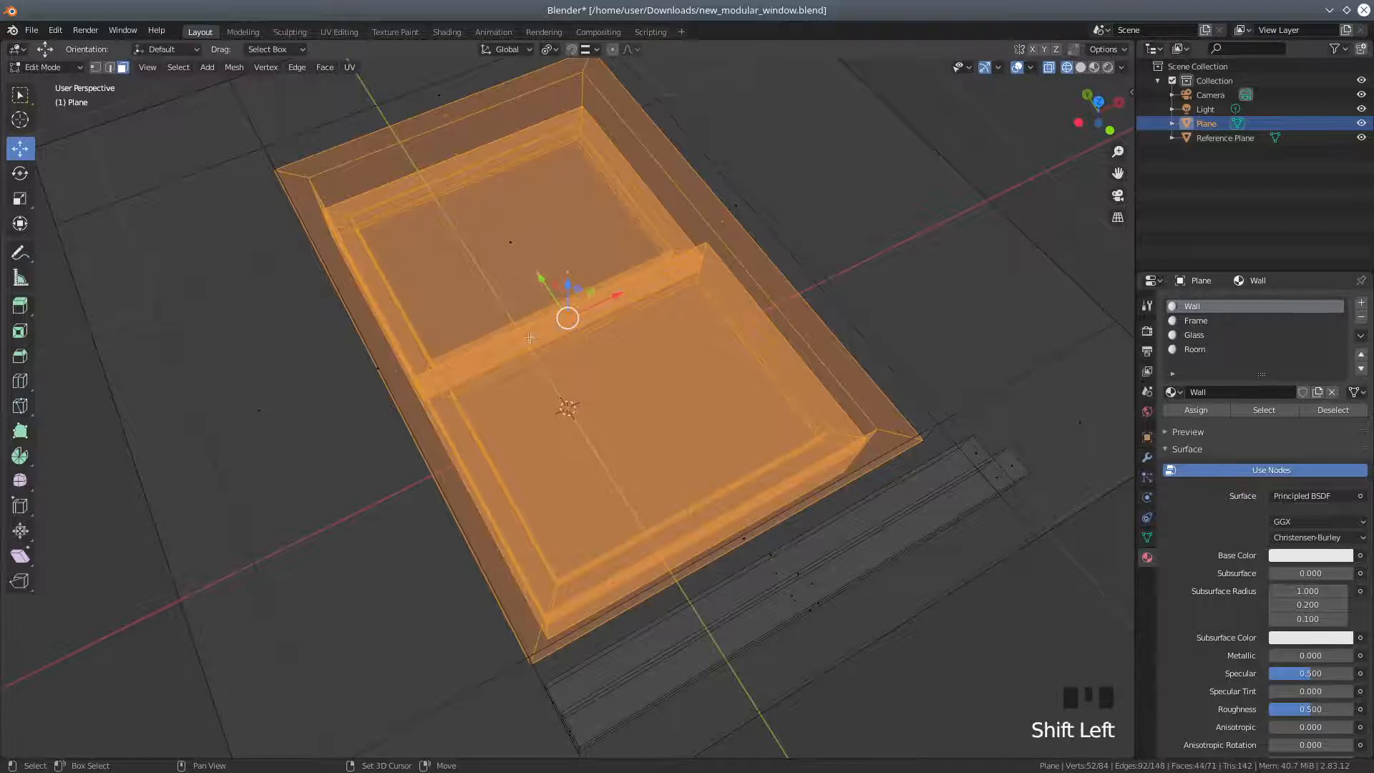
{"action": "left_click", "coordinate": [633, 415], "text": "shift"}
Remove the large back face behind the window panes from the selection, keeping the crossbar face selected.
{"action": "middle_click_drag", "start_coordinate": [605, 456], "coordinate": [750, 334]}
{"action": "middle_click_drag", "start_coordinate": [746, 336], "coordinate": [601, 300]}
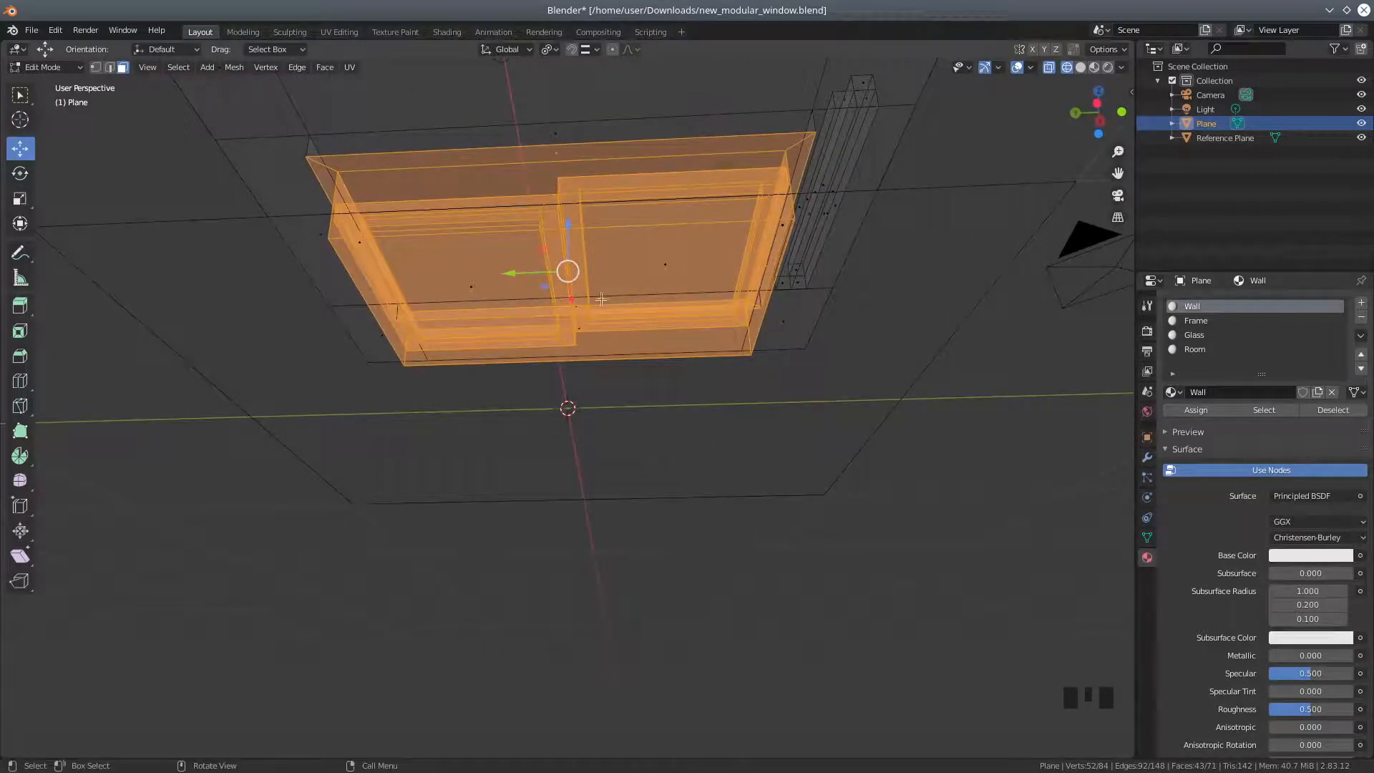
{"action": "left_click", "coordinate": [558, 288], "text": "shift"}
{"action": "left_click", "coordinate": [559, 288], "text": "shift"}
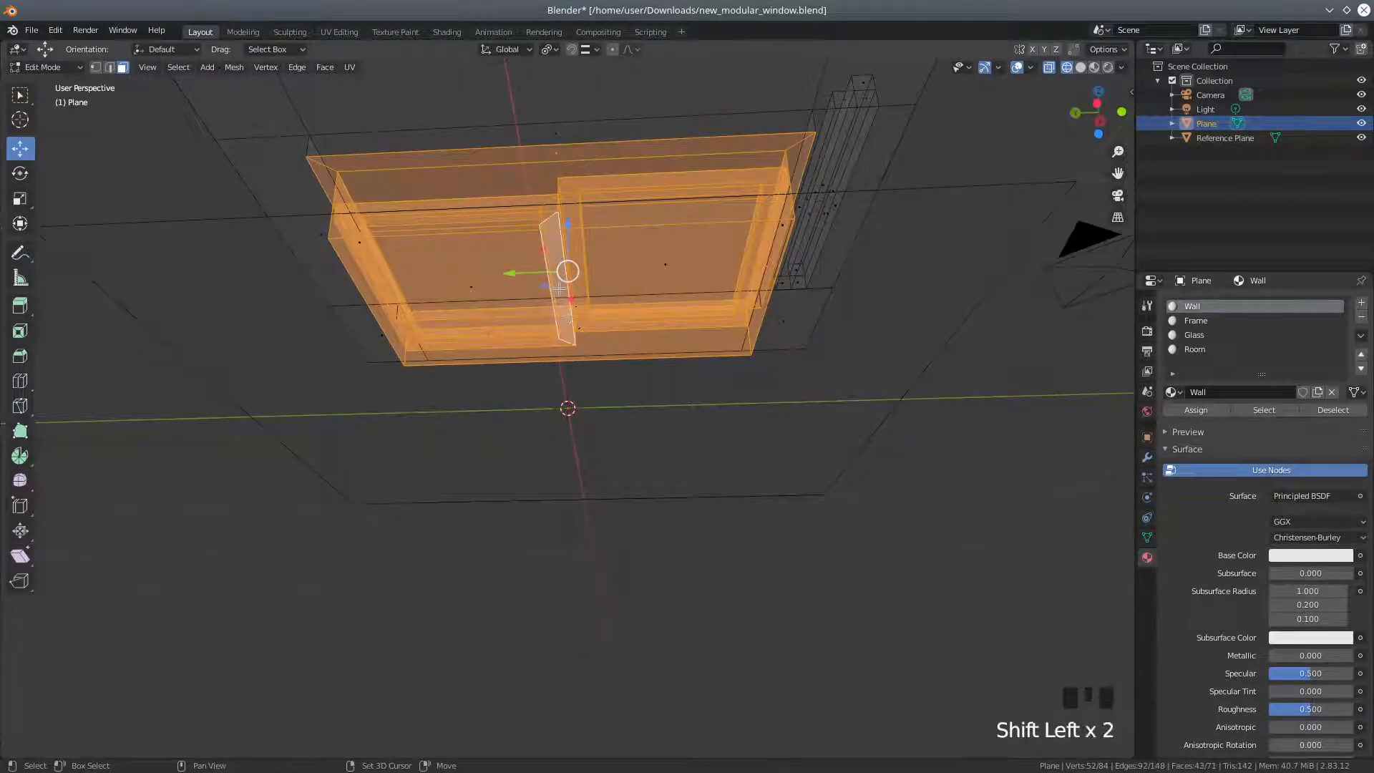
{"action": "middle_click_drag", "start_coordinate": [558, 288], "coordinate": [739, 384]}
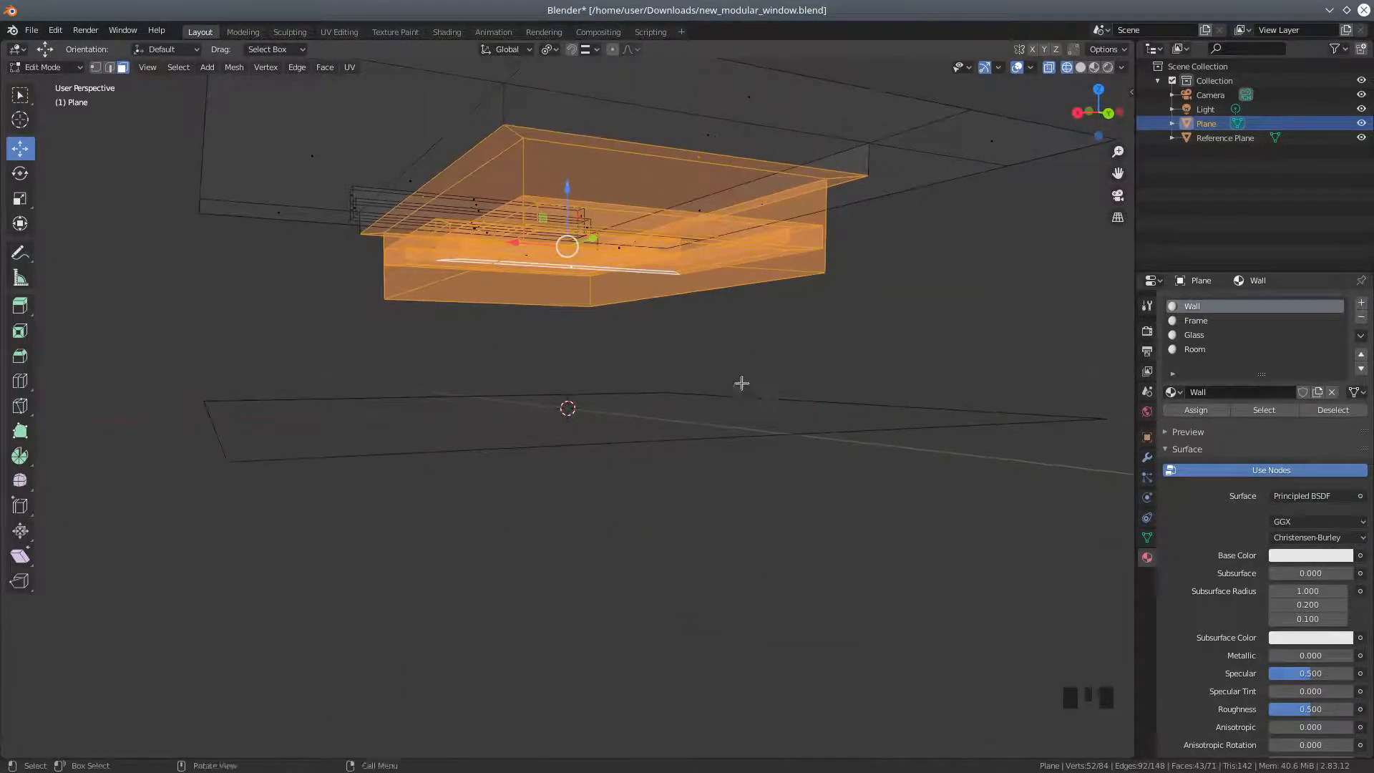
{"action": "left_click", "coordinate": [570, 290], "text": "shift"}
{"action": "middle_click_drag", "start_coordinate": [536, 312], "coordinate": [1033, 406]}
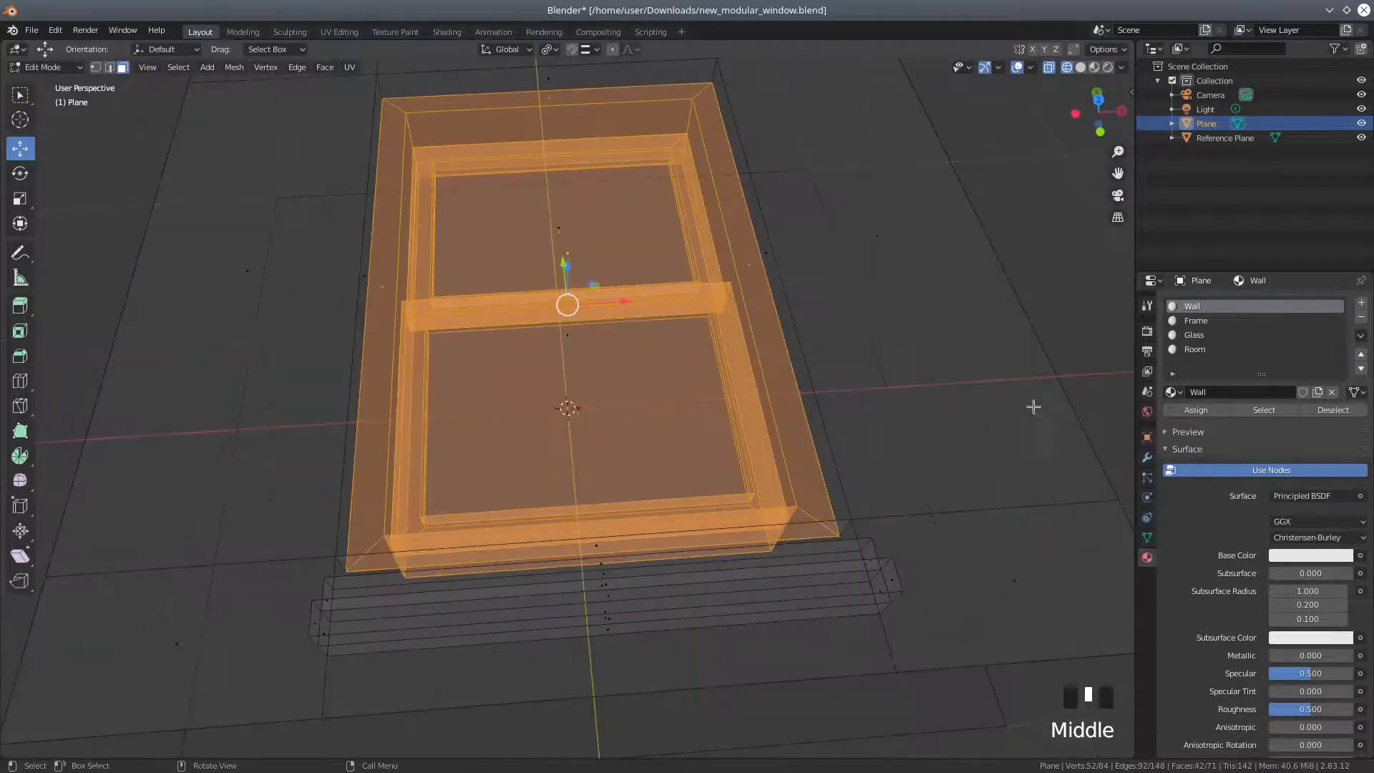
Assign the Frame material to the selected window frame faces.
{"action": "left_click", "coordinate": [1209, 323]}
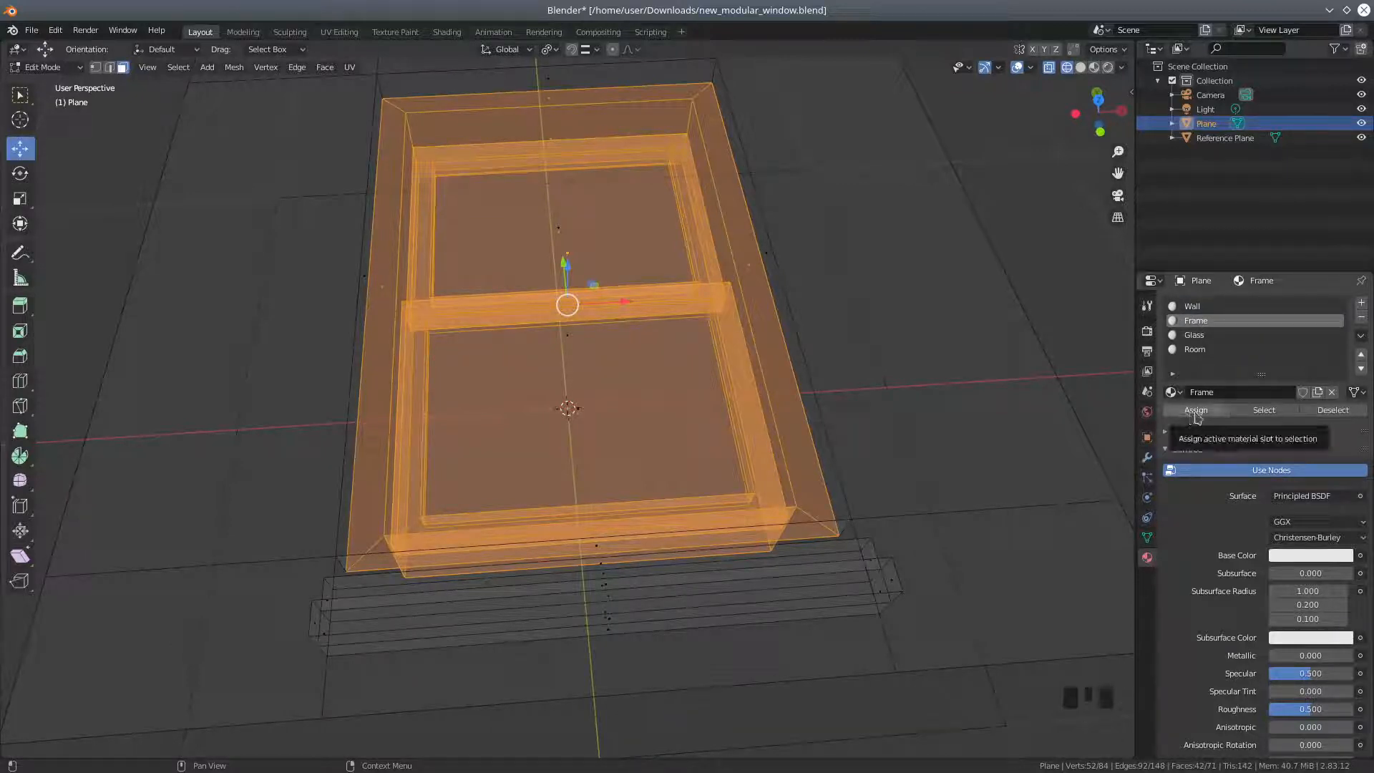
{"action": "middle_click_drag", "start_coordinate": [969, 362], "coordinate": [982, 342]}
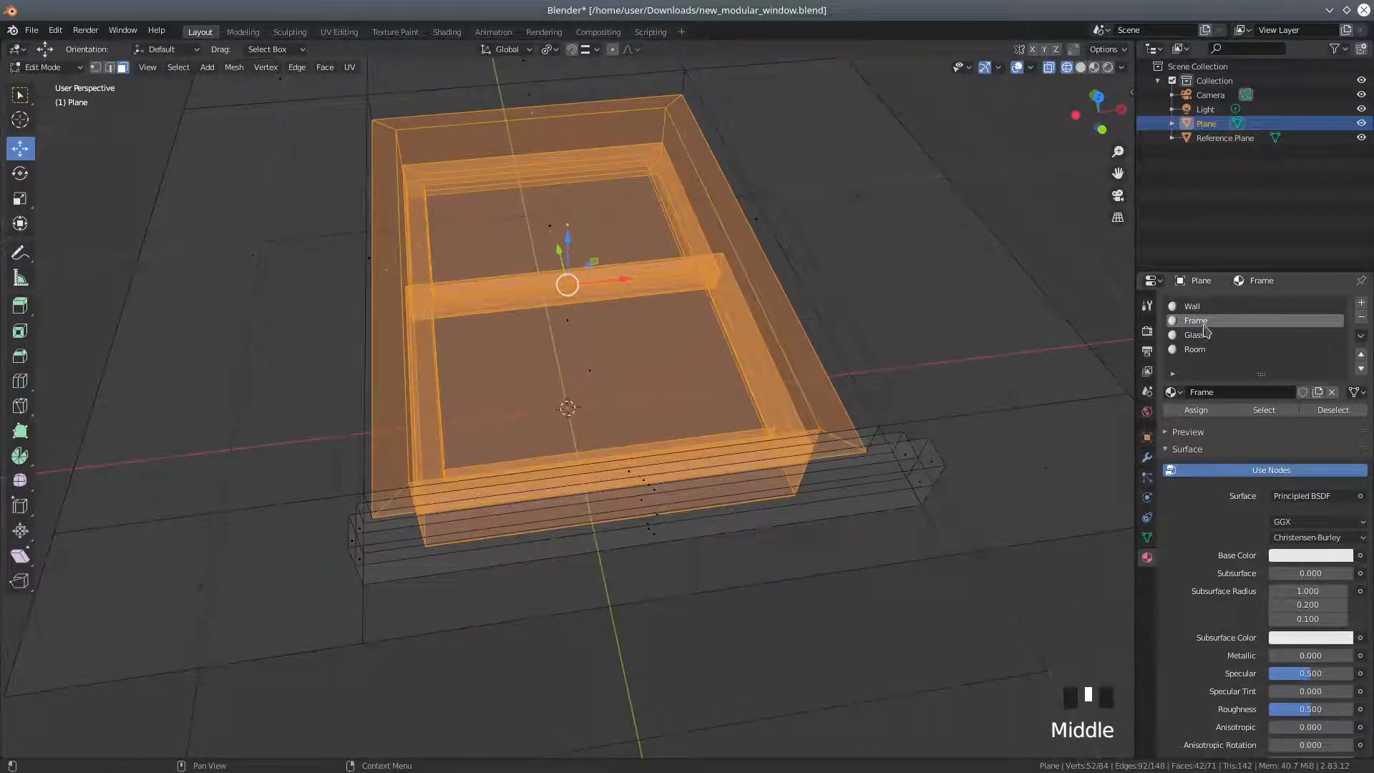
{"action": "left_click", "coordinate": [1202, 411]}
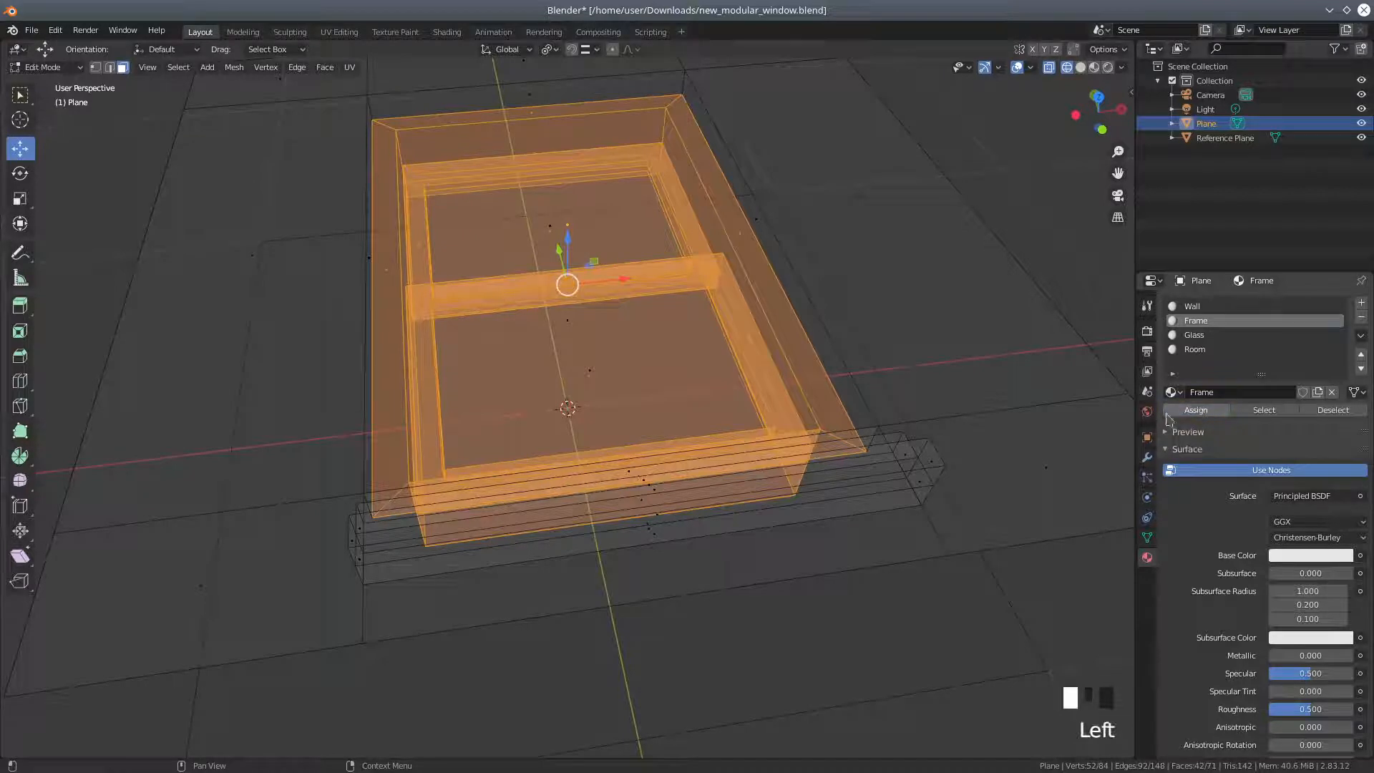
Select only the four glass faces, two overlapping ones in each of the two window panes.
{"action": "middle_click_drag", "start_coordinate": [891, 309], "coordinate": [834, 315]}
{"action": "left_click", "coordinate": [503, 238]}
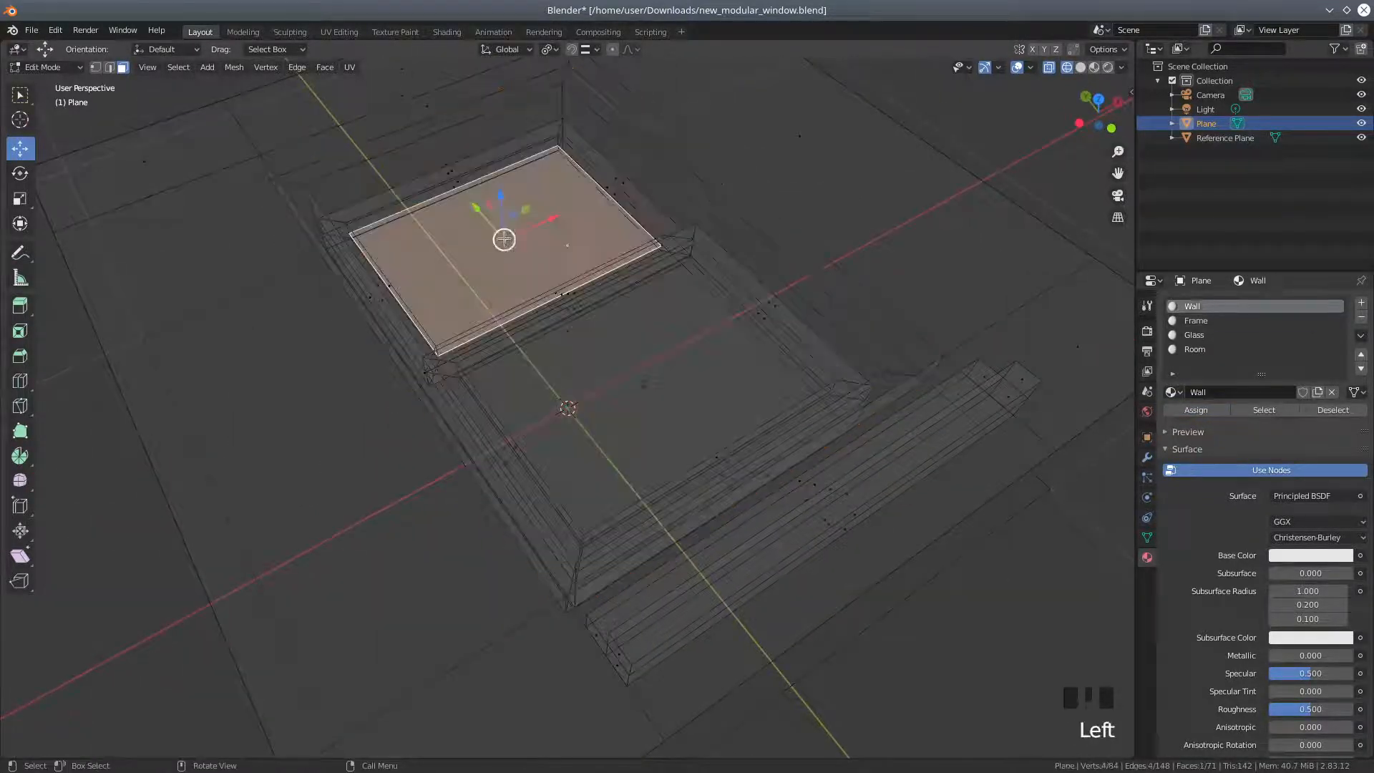
{"action": "middle_click_drag", "start_coordinate": [585, 320], "coordinate": [684, 291]}
{"action": "scroll", "coordinate": [662, 292], "scroll_direction": "up", "scroll_amount": 2}
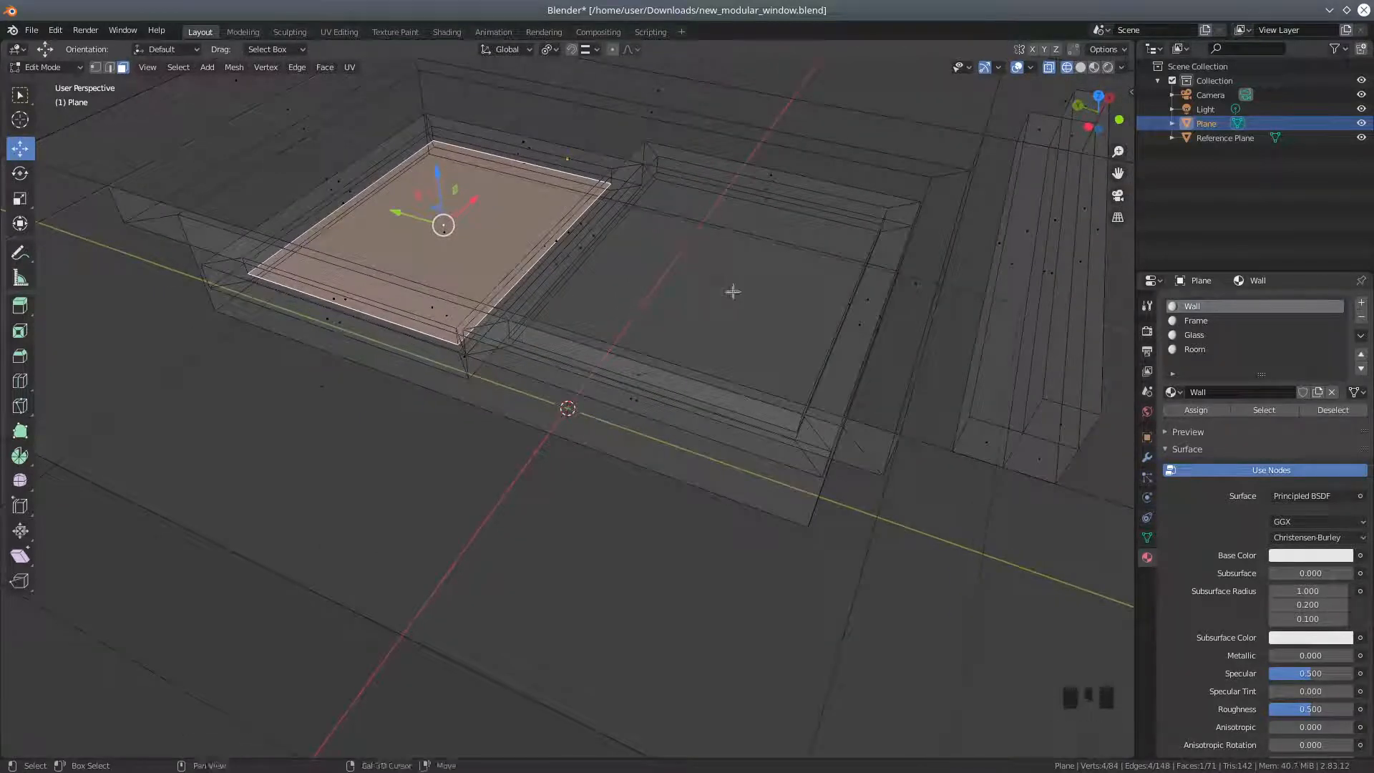
{"action": "left_click", "coordinate": [725, 311], "text": "shift"}
{"action": "left_click", "coordinate": [717, 296], "text": "shift"}
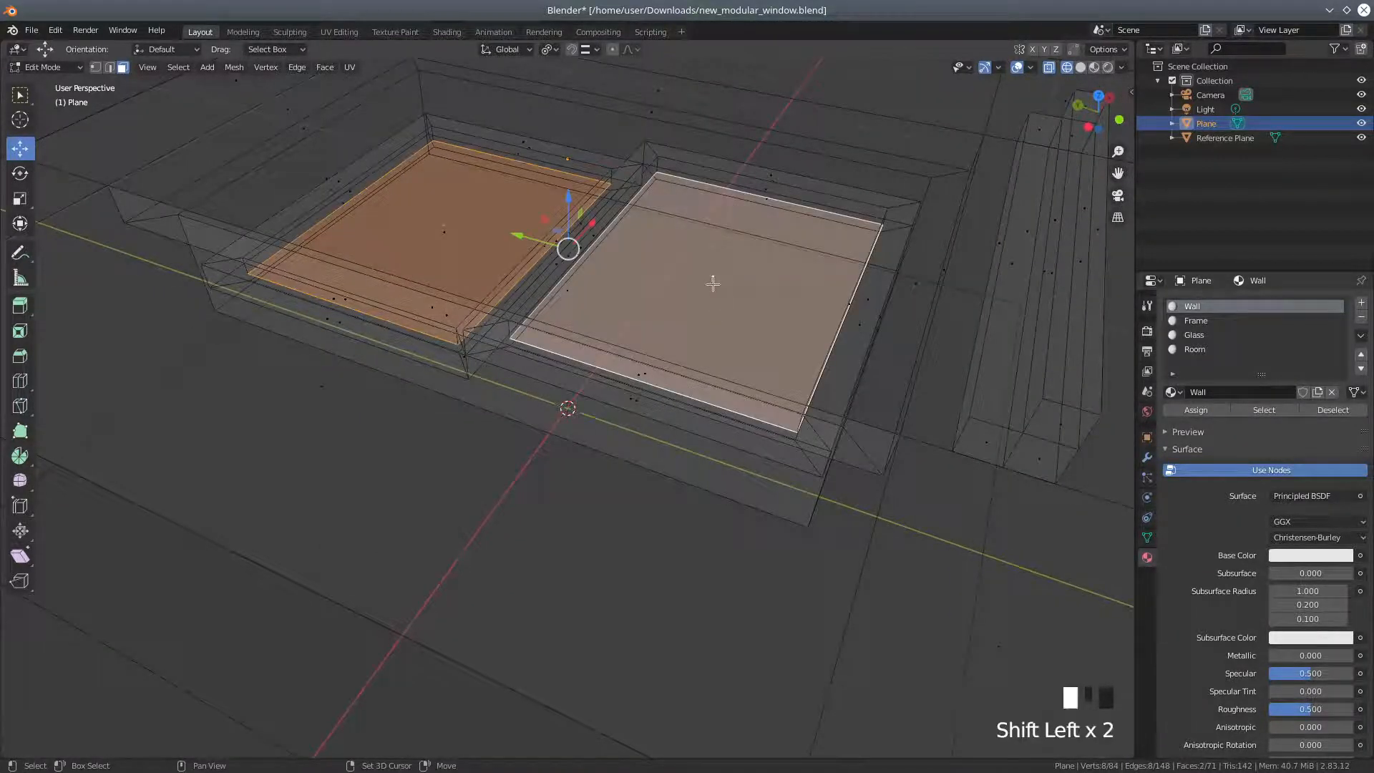
{"action": "left_click", "coordinate": [448, 234], "text": "shift"}
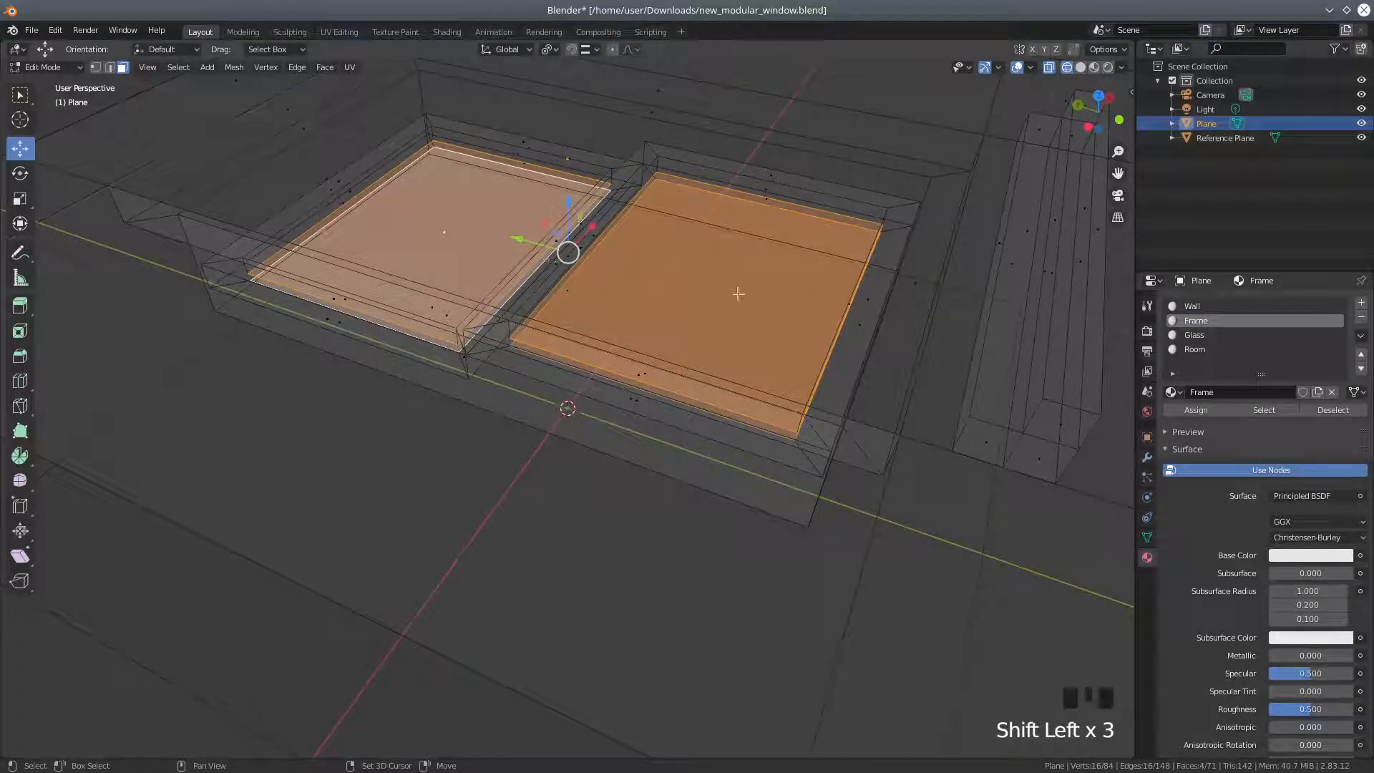
Assign the Glass material to the selected pane faces.
{"action": "middle_click_drag", "start_coordinate": [739, 293], "coordinate": [1211, 369]}
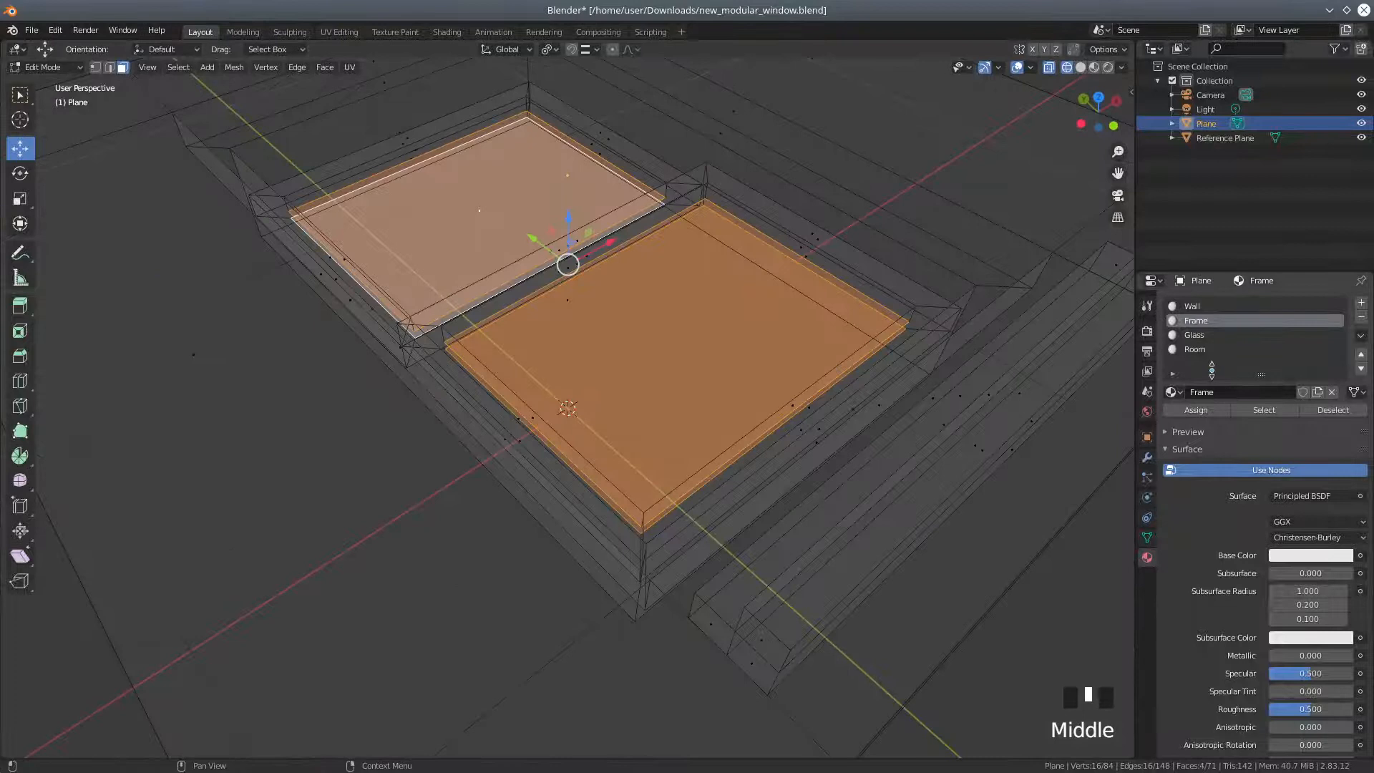
{"action": "left_click", "coordinate": [1200, 336]}
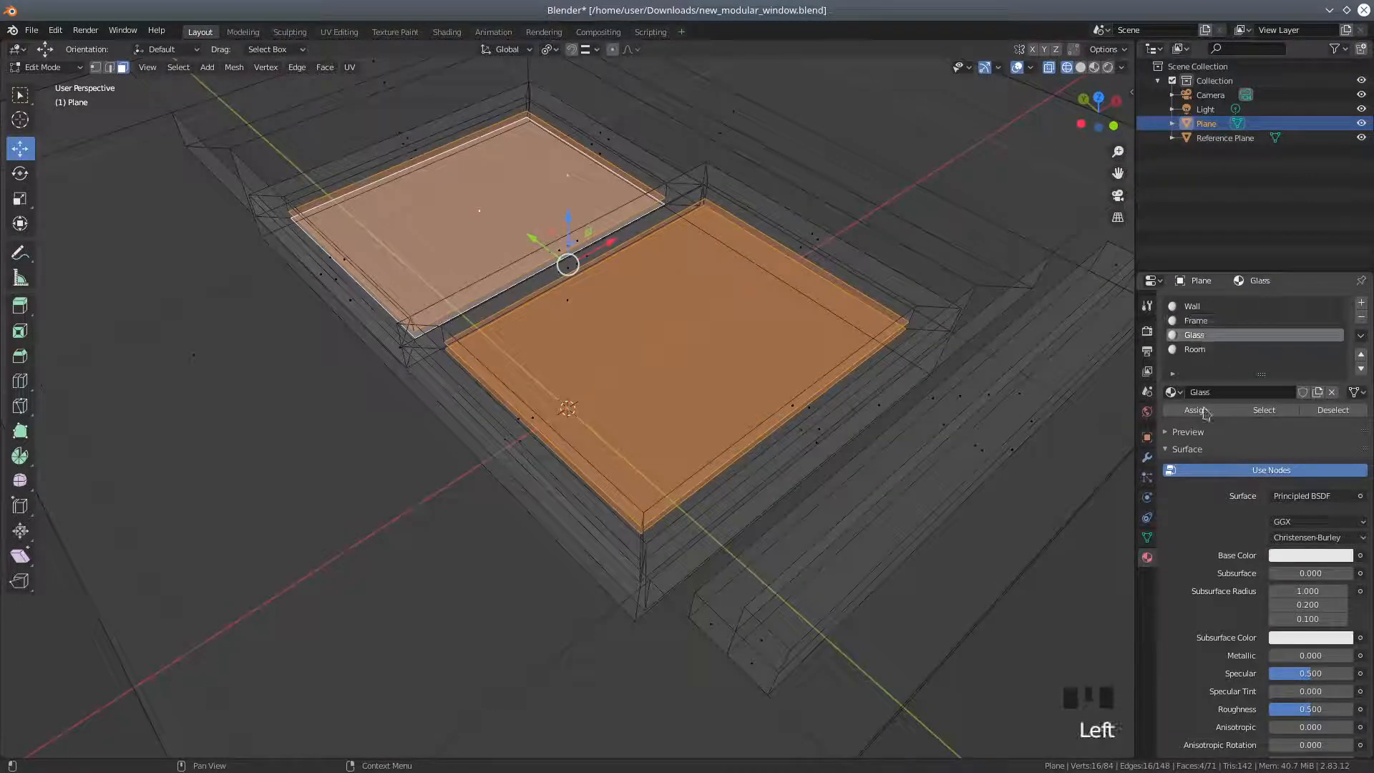
{"action": "left_click", "coordinate": [1196, 410]}
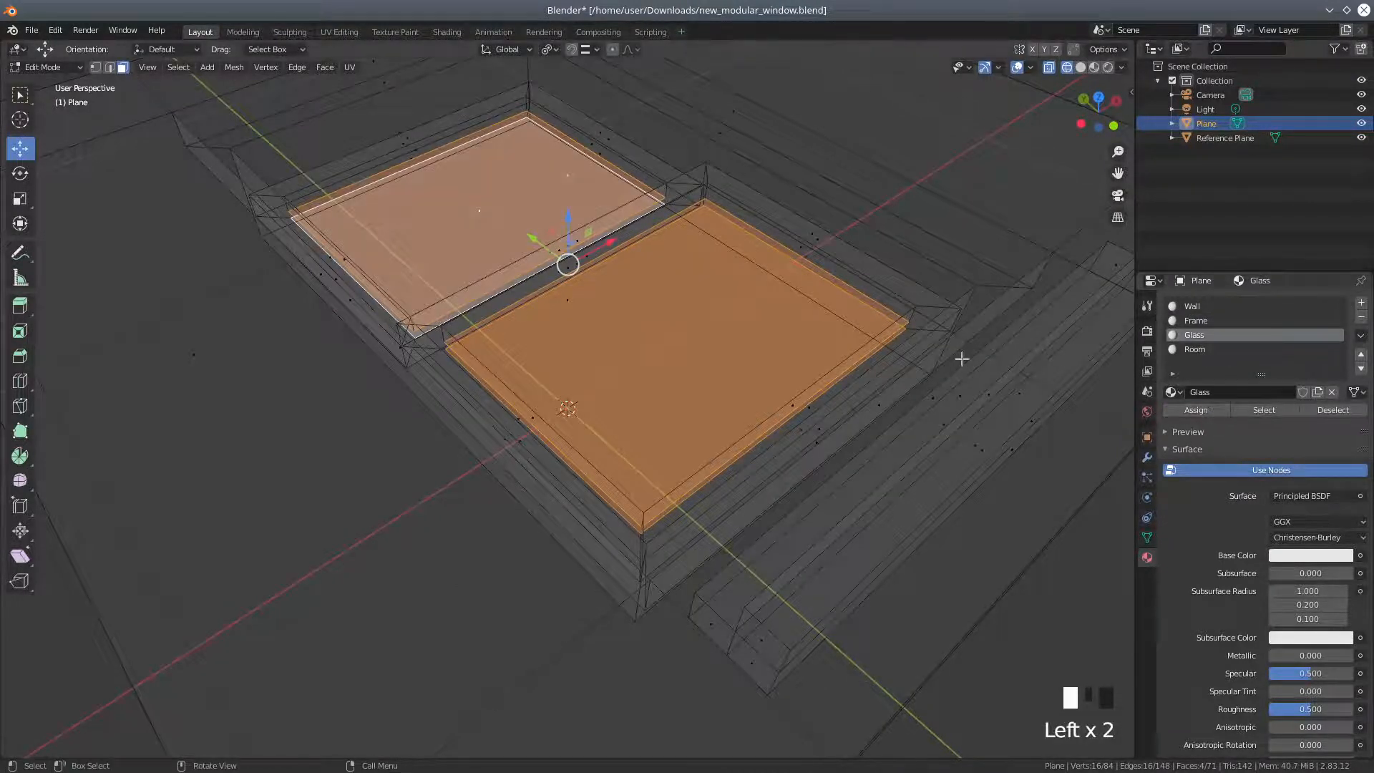
Select the large back face behind the window and assign the Room material to it.
{"action": "scroll", "coordinate": [960, 357], "scroll_direction": "down", "scroll_amount": 1}
{"action": "scroll", "coordinate": [961, 357], "scroll_direction": "down", "scroll_amount": 1}
{"action": "middle_click_drag", "start_coordinate": [849, 384], "coordinate": [990, 307]}
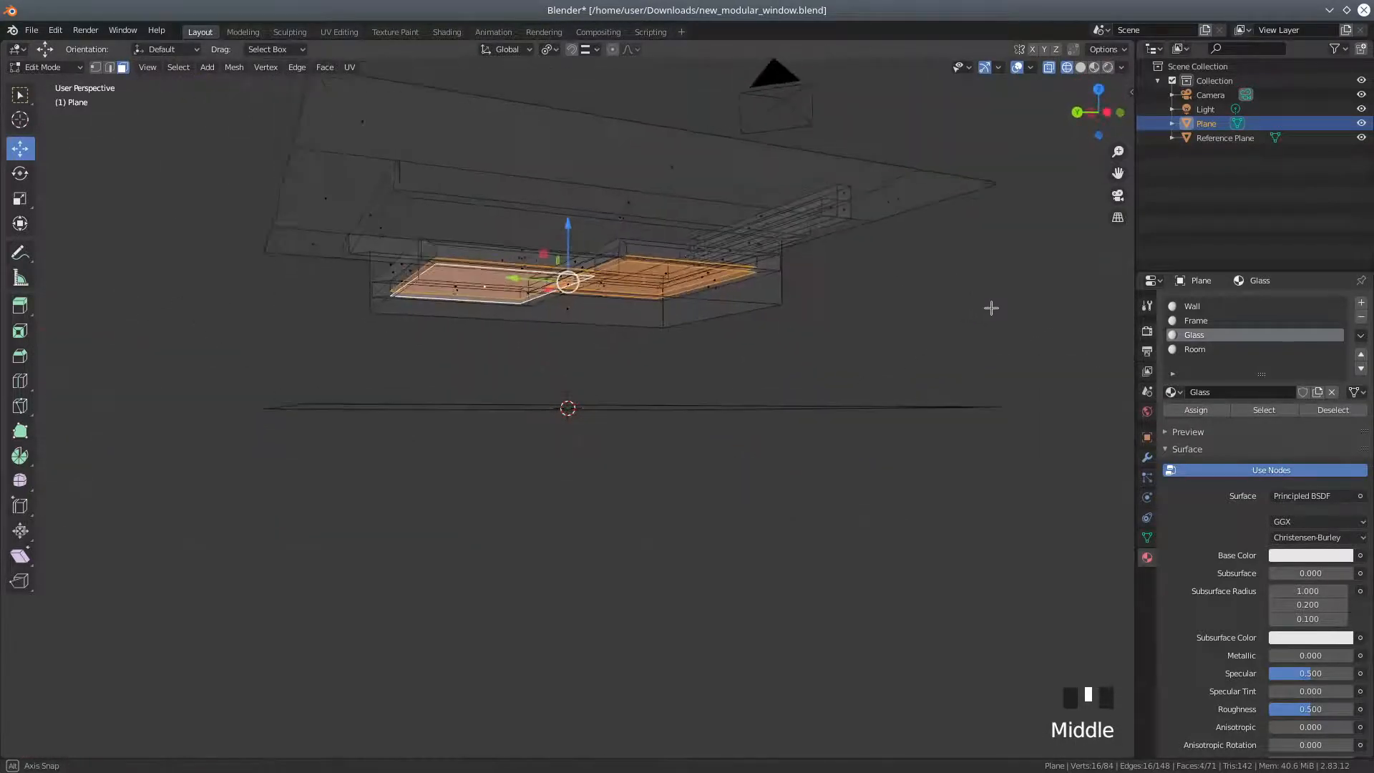
{"action": "left_click", "coordinate": [573, 310]}
{"action": "middle_click_drag", "start_coordinate": [601, 333], "coordinate": [646, 326]}
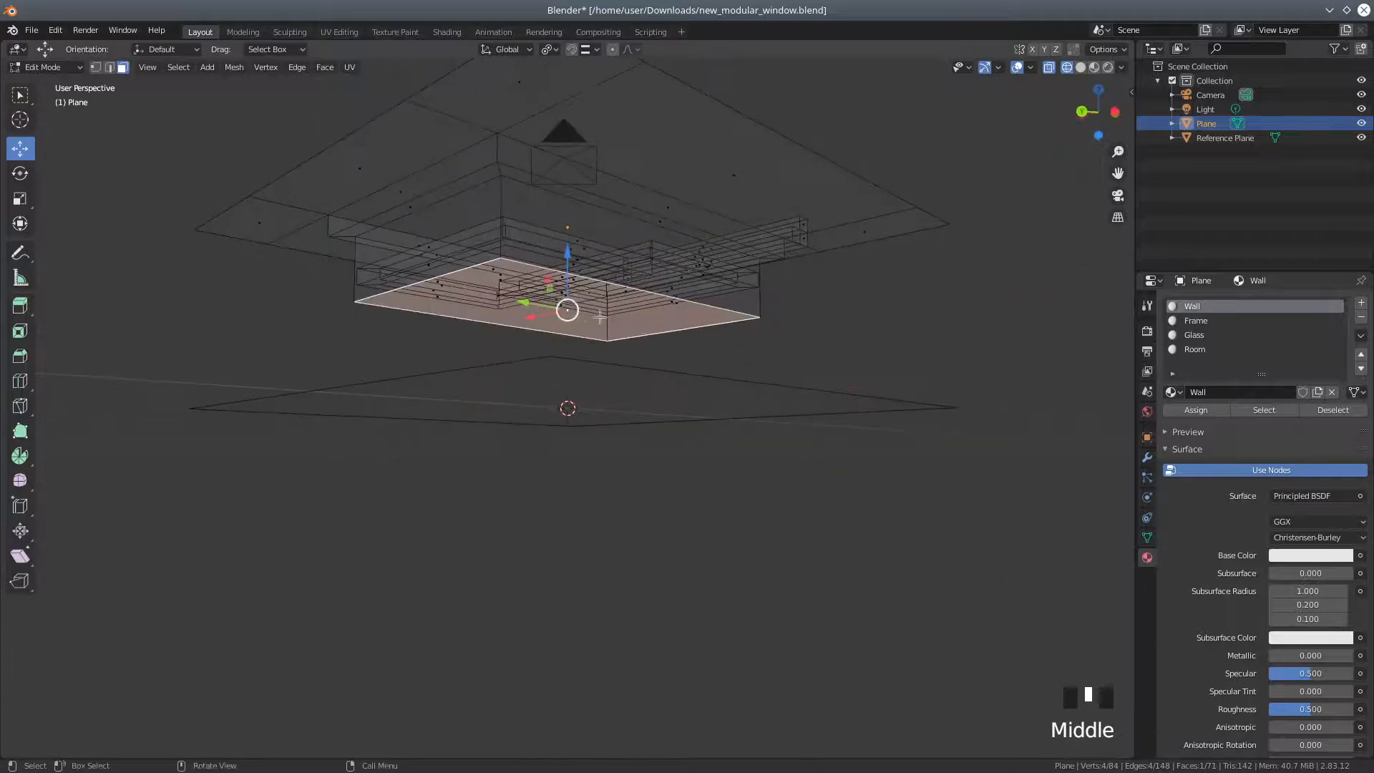
{"action": "left_click", "coordinate": [1195, 349]}
{"action": "left_click", "coordinate": [1196, 409]}
{"action": "middle_click_drag", "start_coordinate": [823, 309], "coordinate": [858, 430]}
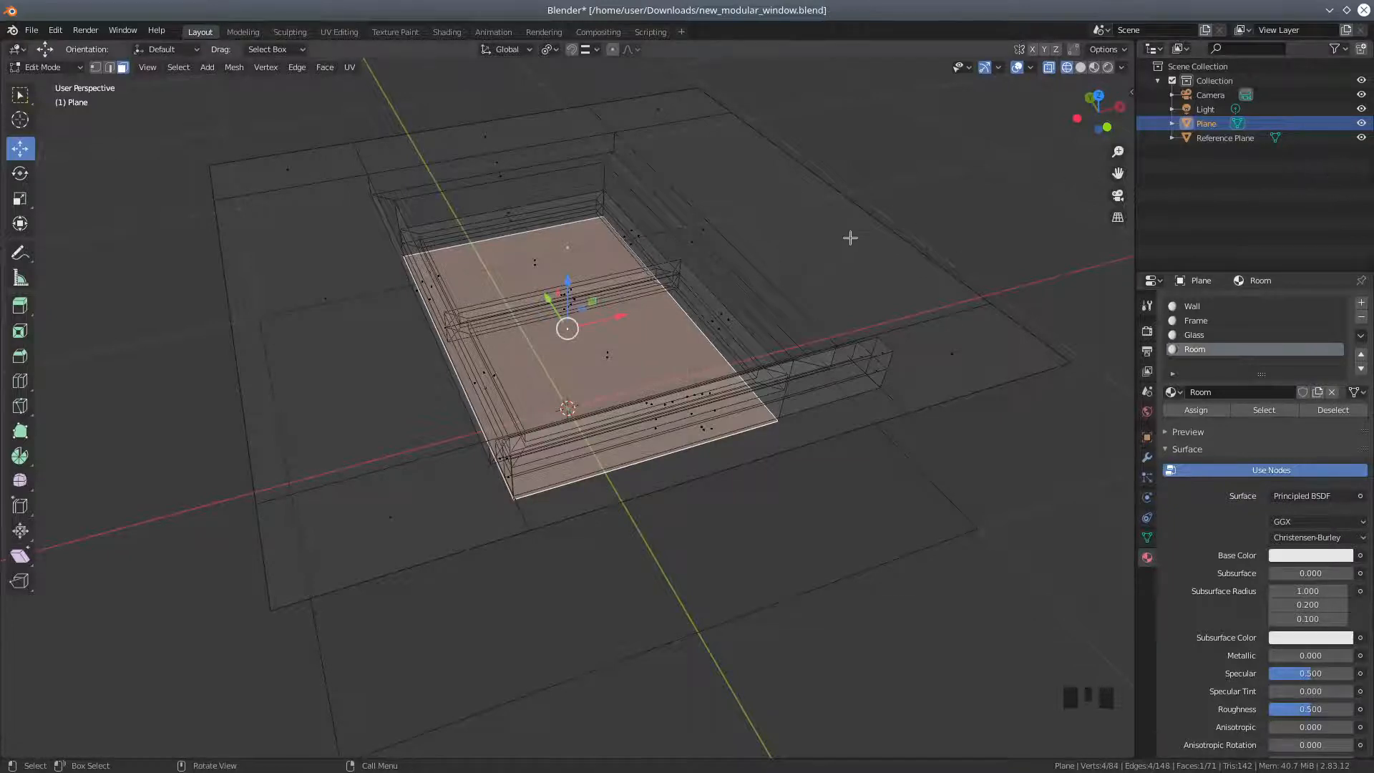
Switch the viewport to material preview shading and set the Wall material's base color to orange.
{"action": "middle_click_drag", "start_coordinate": [772, 239], "coordinate": [933, 272]}
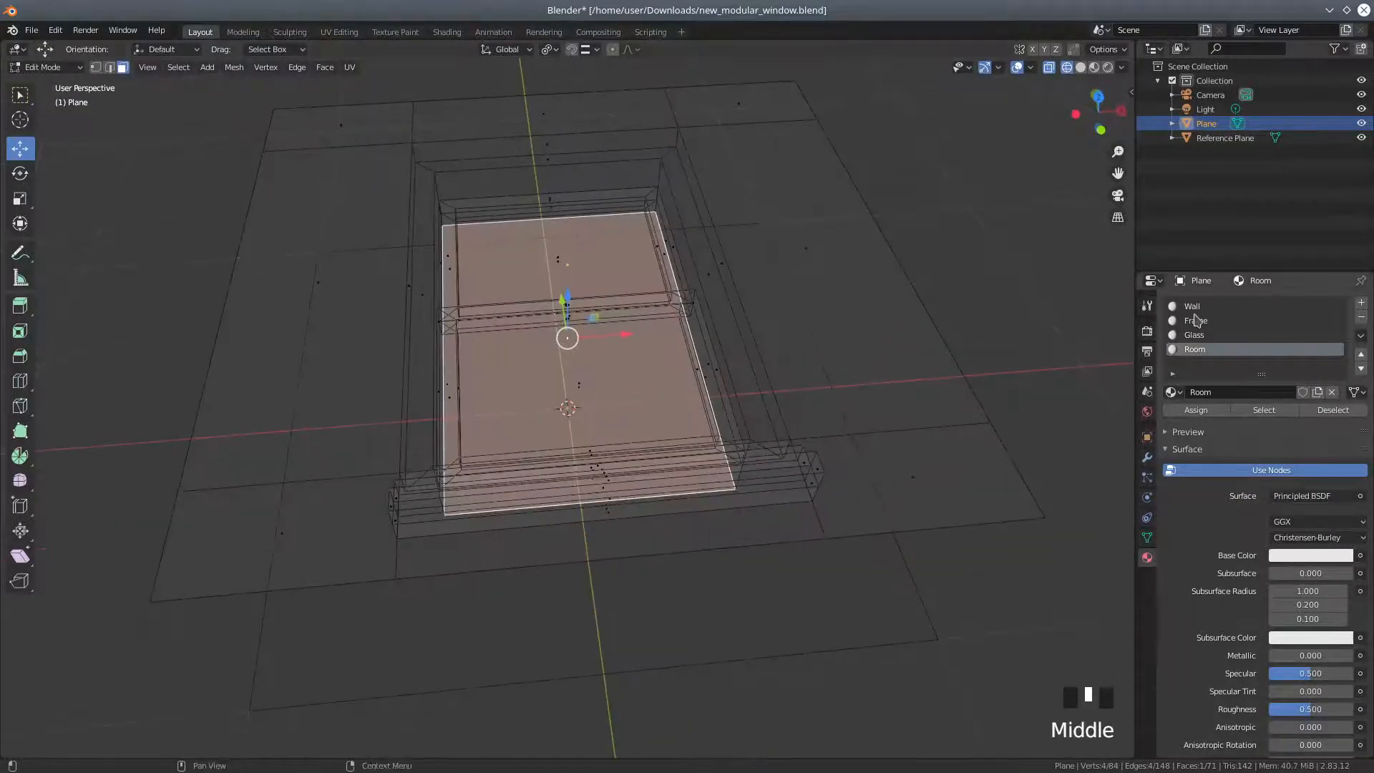
{"action": "left_click", "coordinate": [1095, 68]}
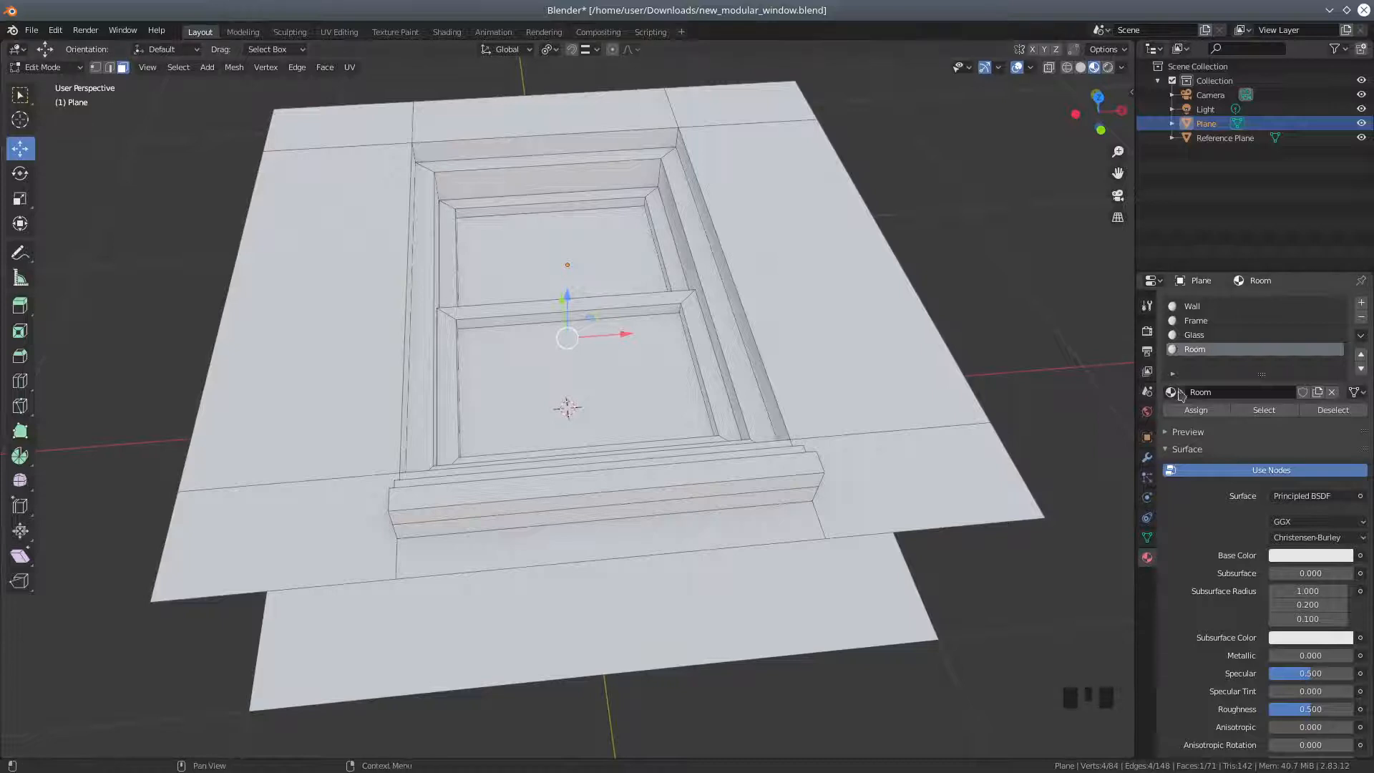
{"action": "left_click", "coordinate": [1194, 308]}
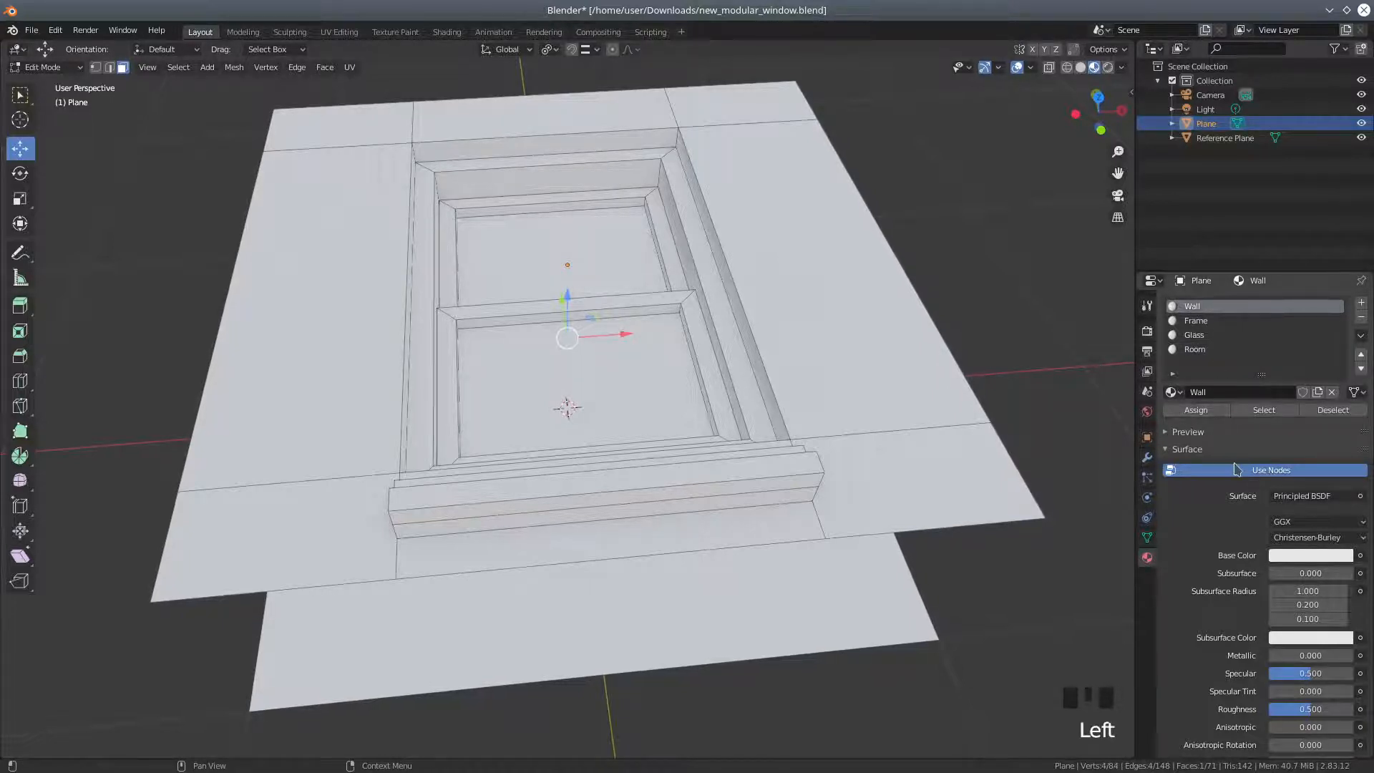
{"action": "left_click", "coordinate": [1298, 559]}
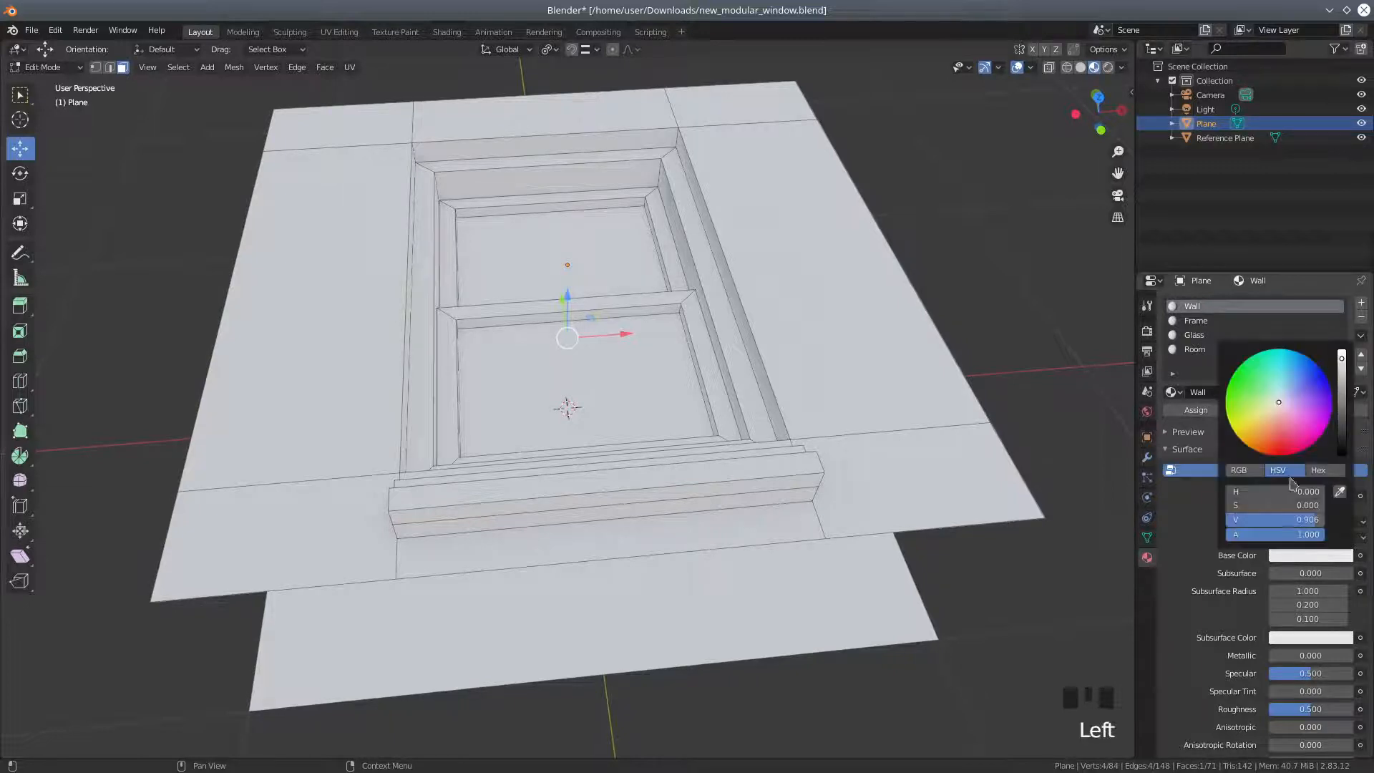
{"action": "mouse_move", "coordinate": [1277, 402]}
{"action": "left_mouse_down"}
{"action": "mouse_move", "coordinate": [1256, 430]}
{"action": "mouse_move", "coordinate": [1263, 445]}
{"action": "left_mouse_up"}
{"action": "middle_click_drag", "start_coordinate": [828, 254], "coordinate": [903, 261]}
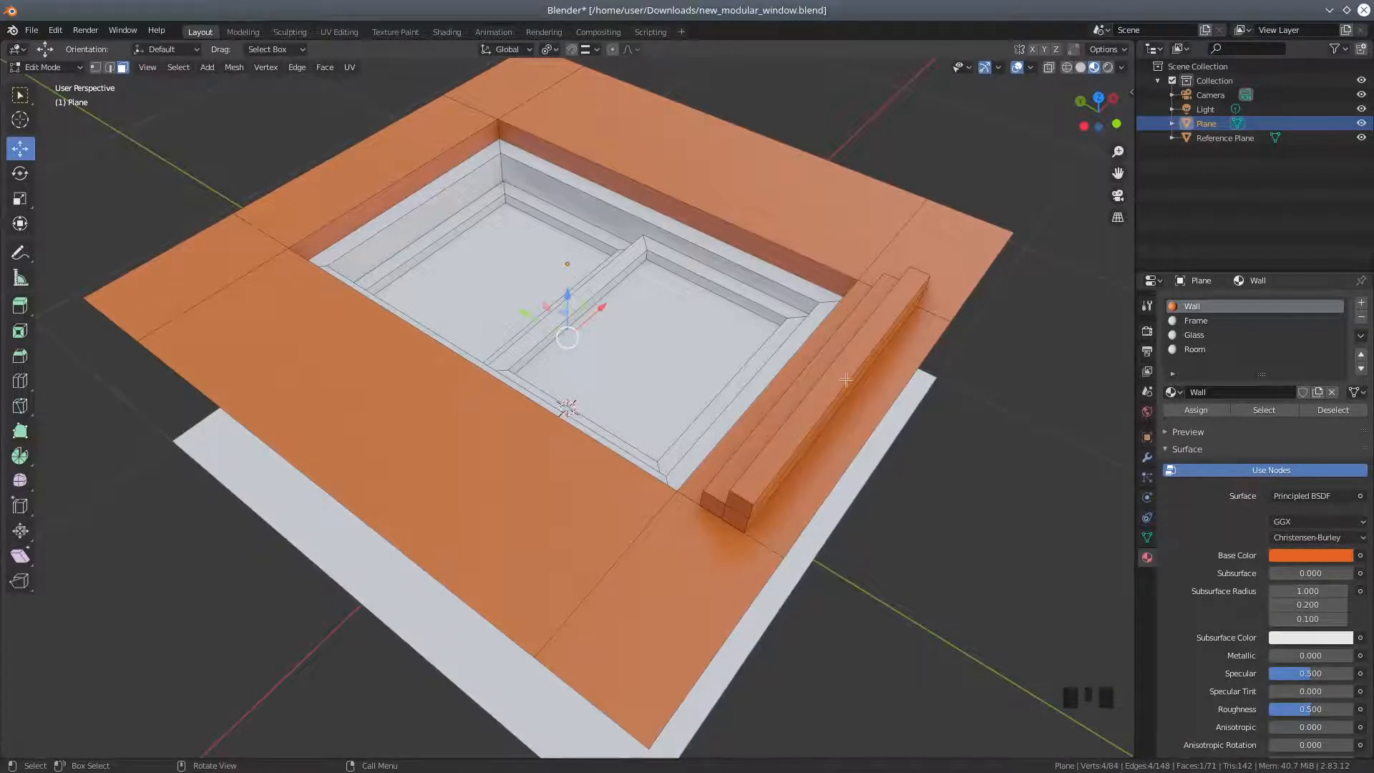
{"action": "middle_click_drag", "start_coordinate": [809, 351], "coordinate": [855, 347]}
Set the Frame material's base color to a dark brown with hue 0.081 and saturation 0.275.
{"action": "left_click", "coordinate": [1196, 322]}
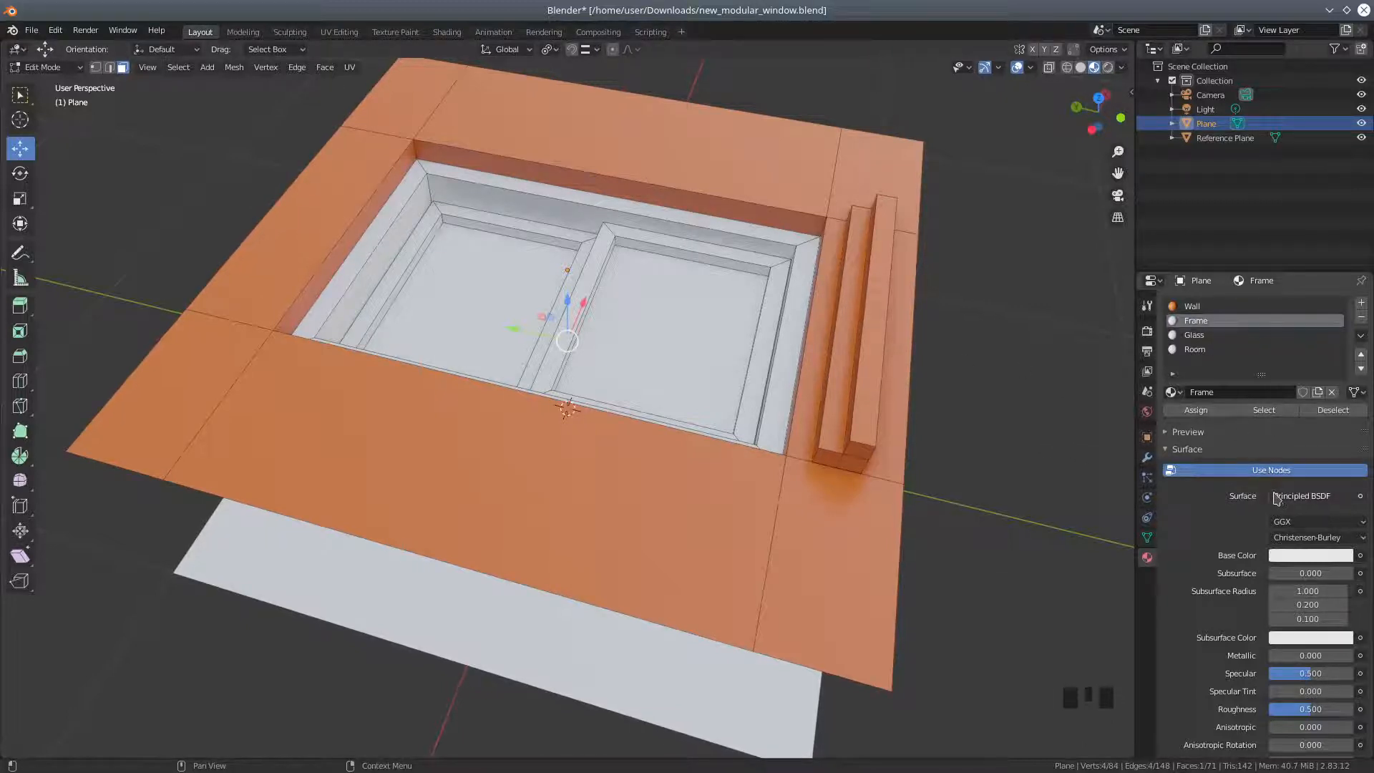
{"action": "left_click", "coordinate": [1295, 564]}
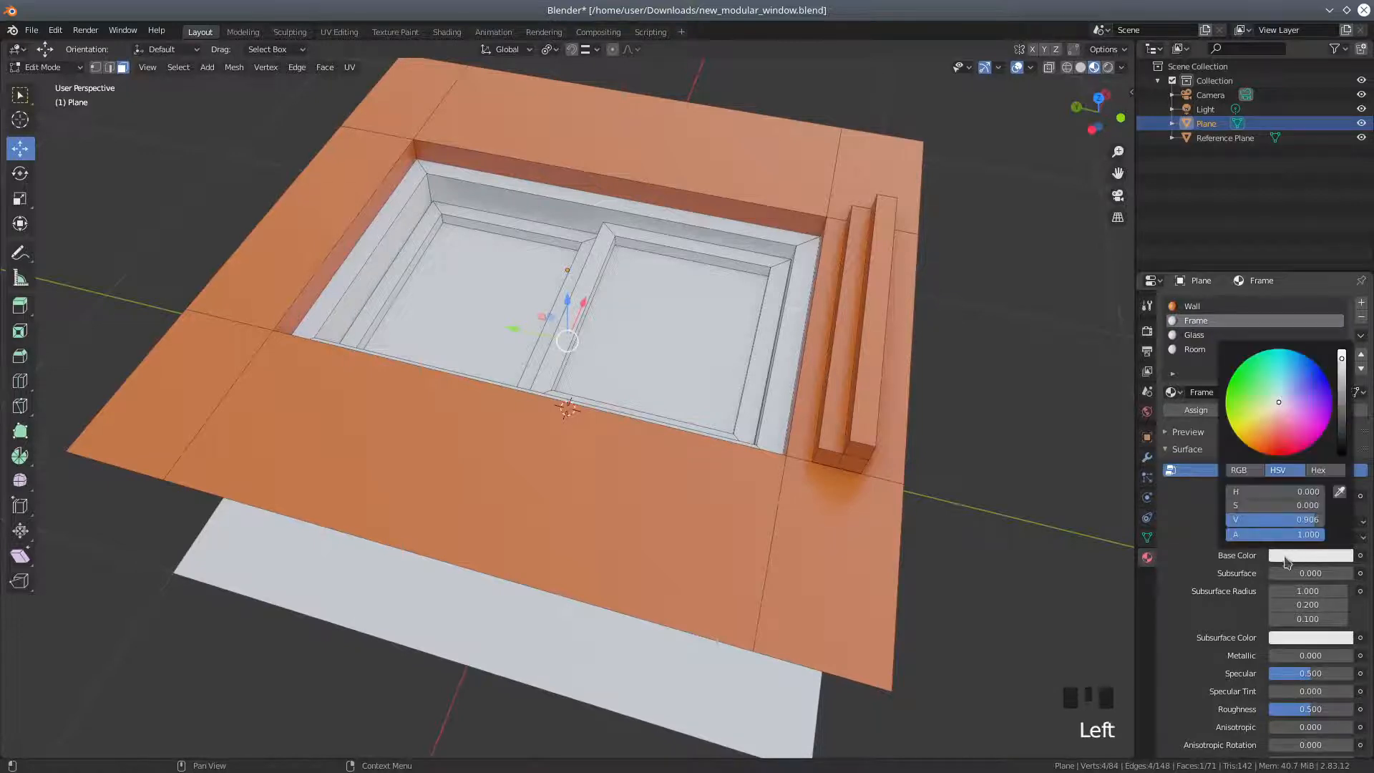
{"action": "mouse_move", "coordinate": [1342, 358]}
{"action": "left_mouse_down"}
{"action": "mouse_move", "coordinate": [1341, 418]}
{"action": "mouse_move", "coordinate": [1270, 415]}
{"action": "left_mouse_up"}
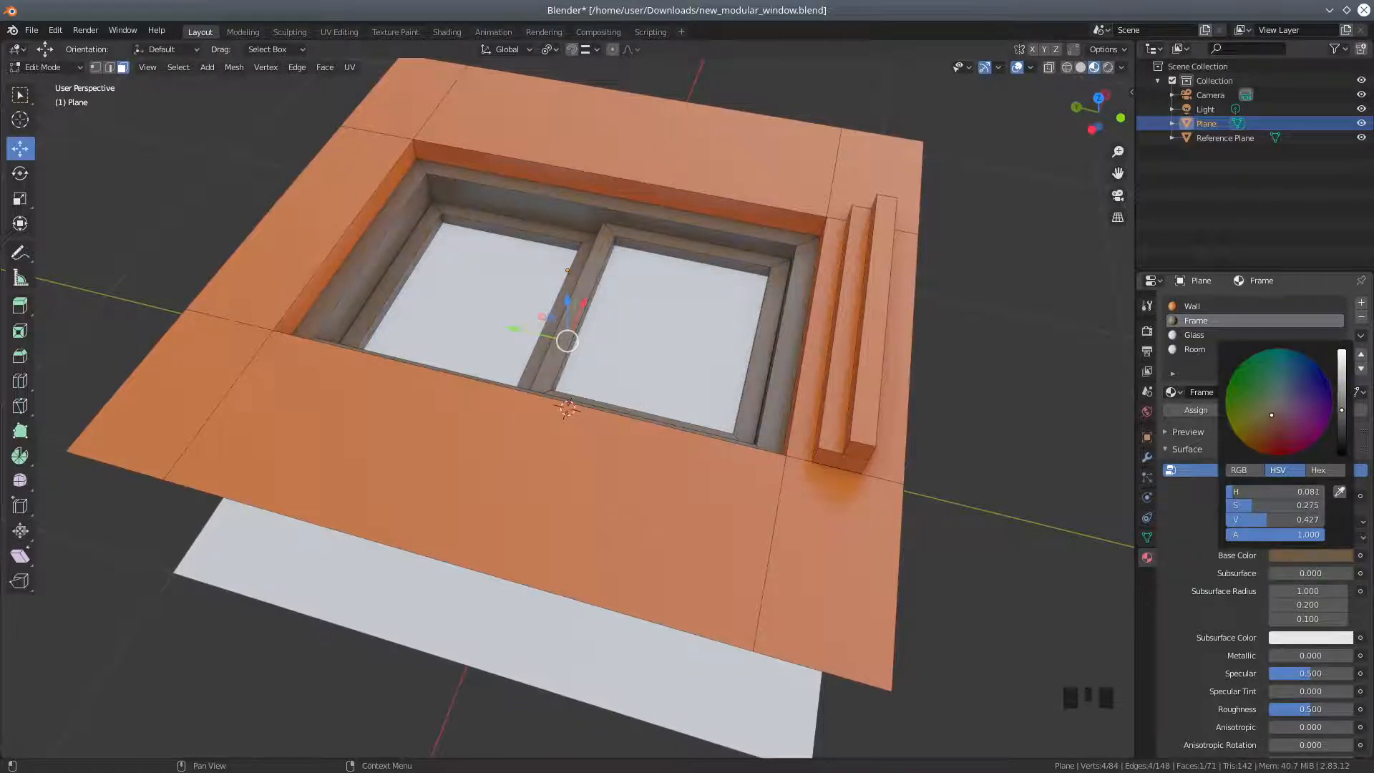
{"action": "left_click_drag", "start_coordinate": [1342, 429], "coordinate": [1342, 423]}
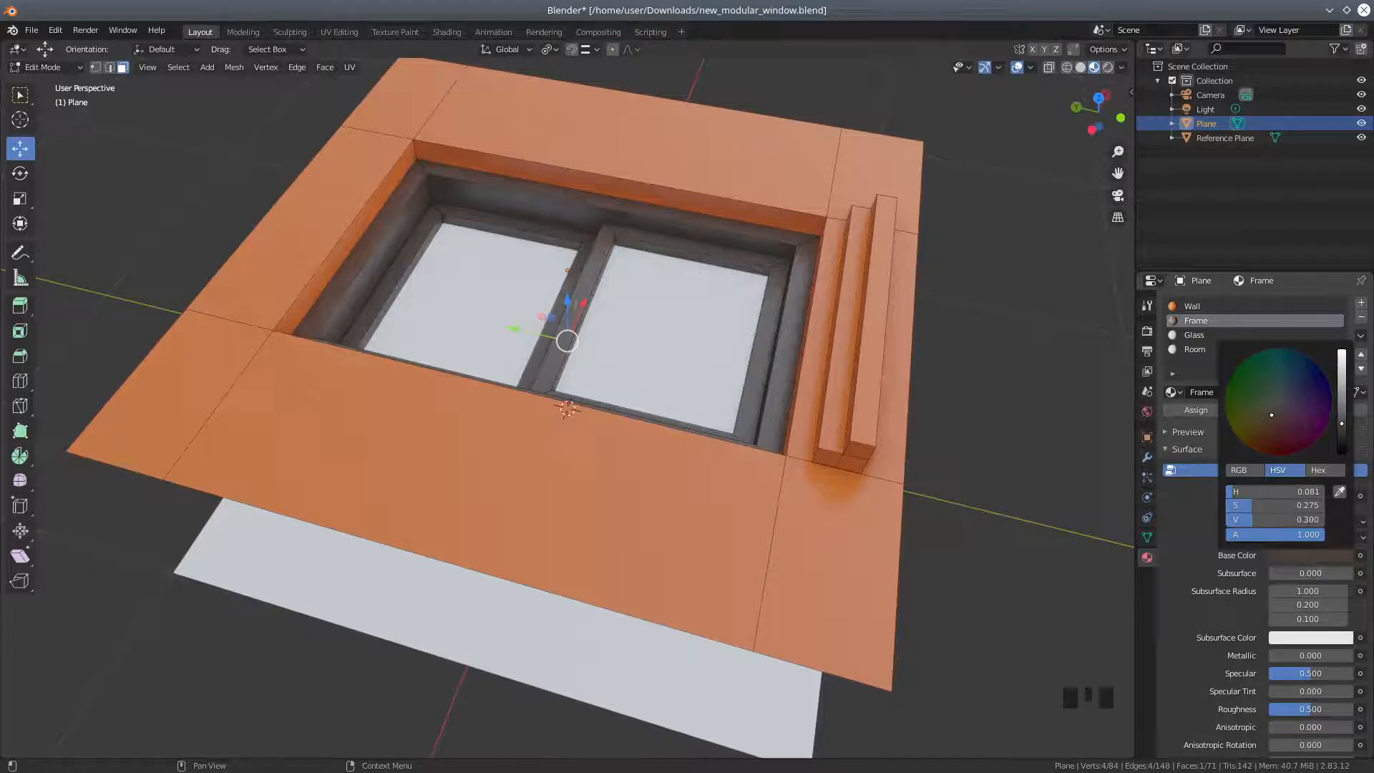
Select all four glass faces of both window panes, using wireframe shading to reach the overlapping ones.
{"action": "middle_click_drag", "start_coordinate": [823, 400], "coordinate": [727, 393]}
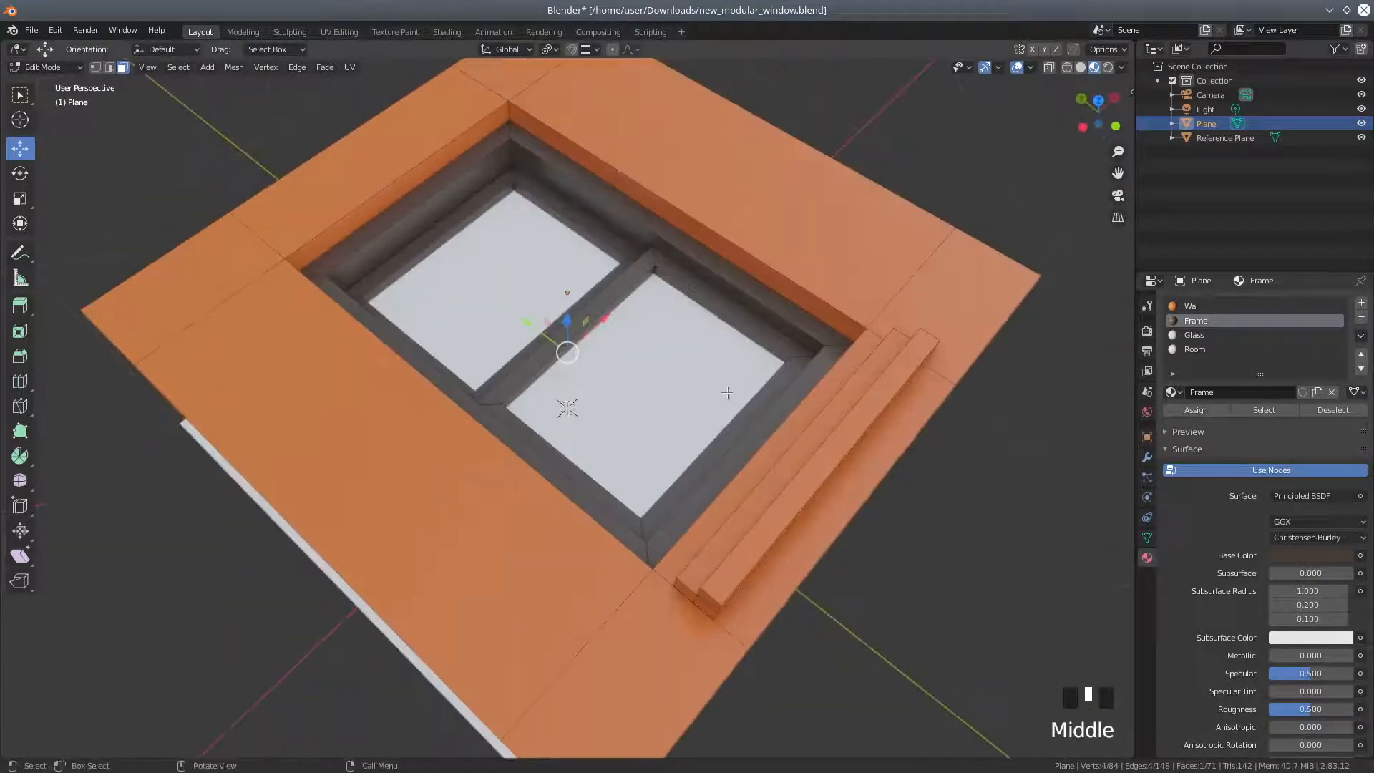
{"action": "left_click", "coordinate": [664, 372]}
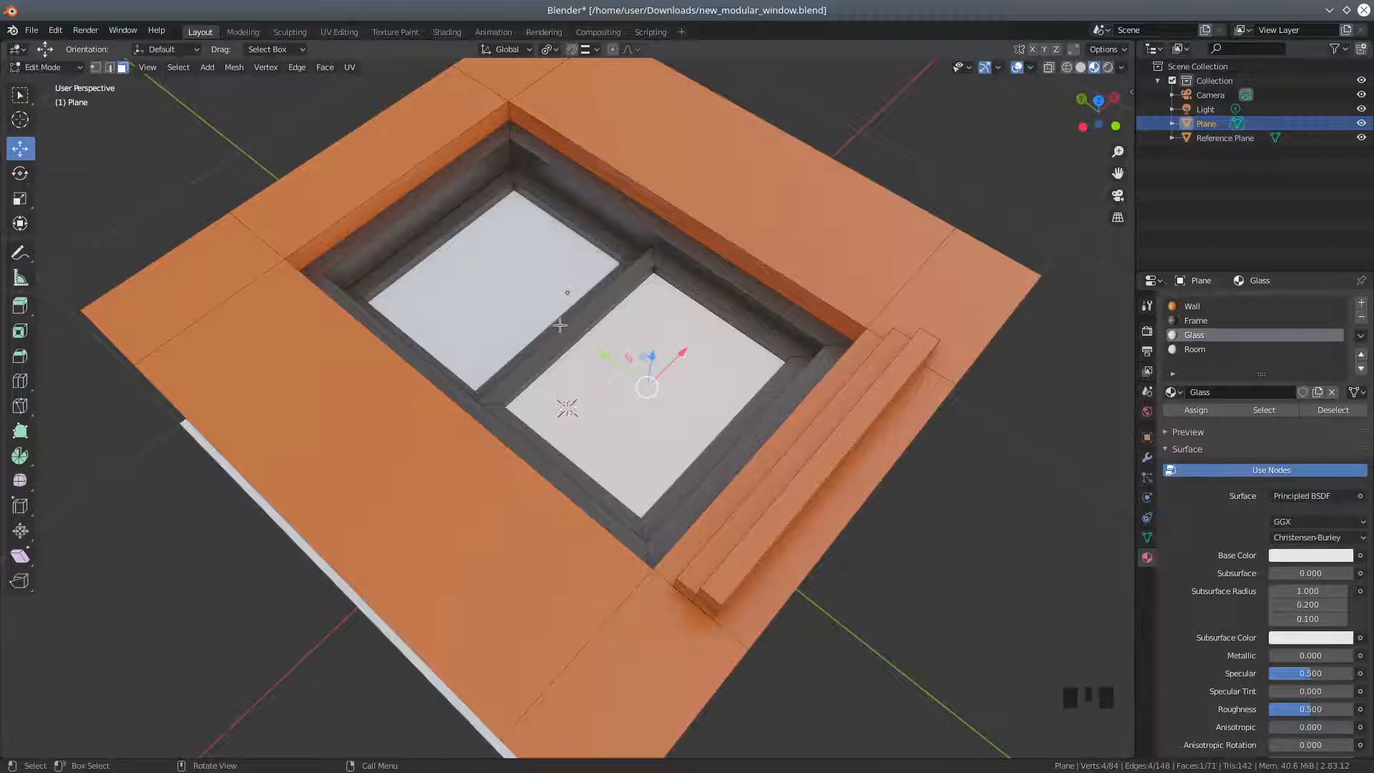
{"action": "left_click", "coordinate": [497, 279], "text": "shift"}
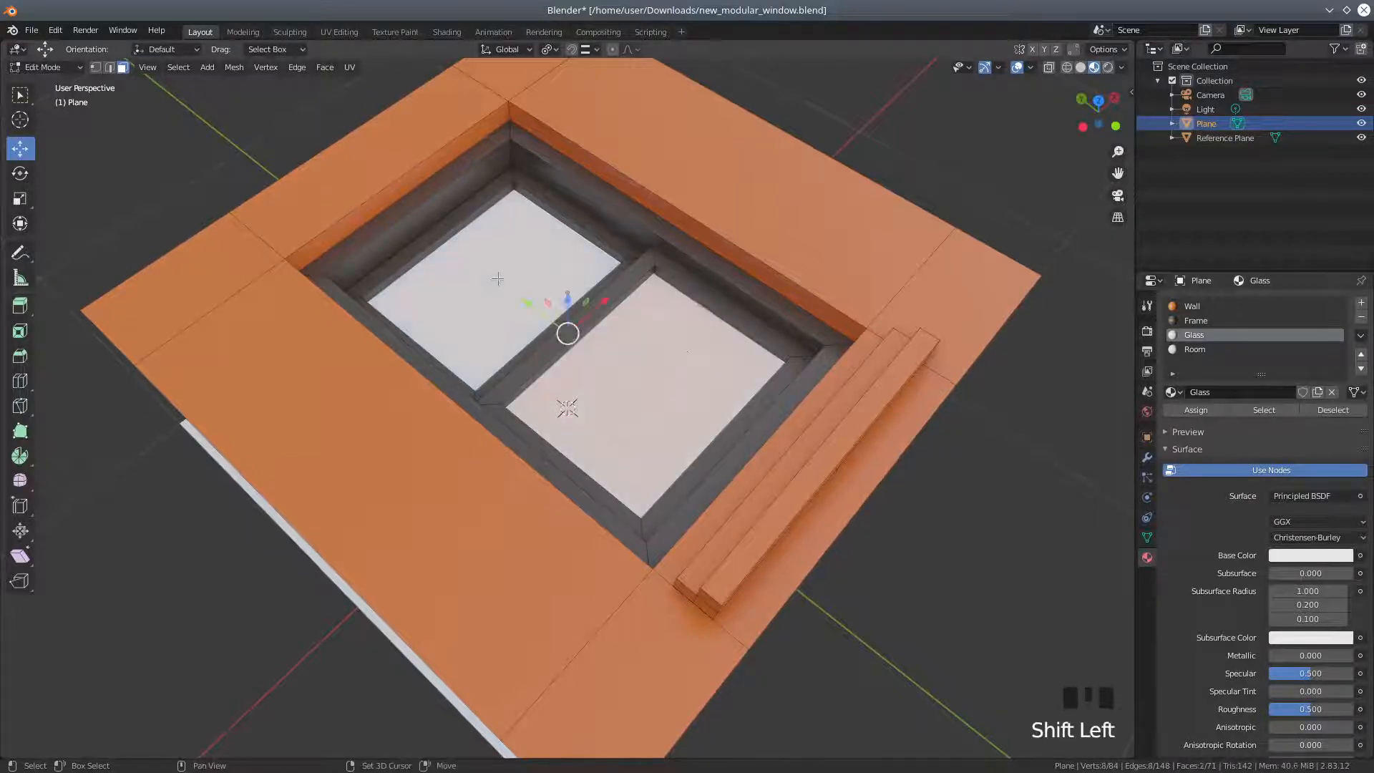
{"action": "left_click", "coordinate": [1066, 67]}
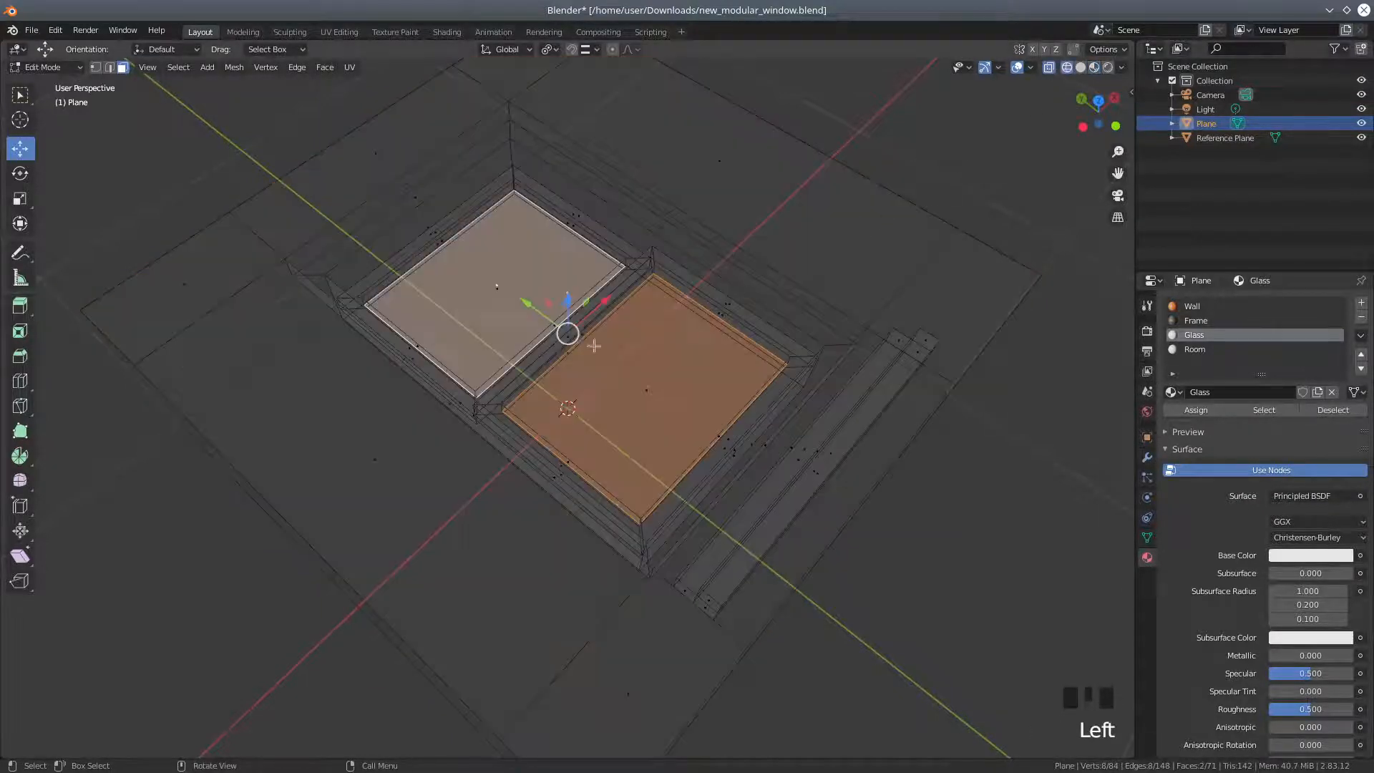
{"action": "left_click", "coordinate": [551, 375], "text": "shift"}
{"action": "left_click", "coordinate": [733, 328], "text": "shift"}
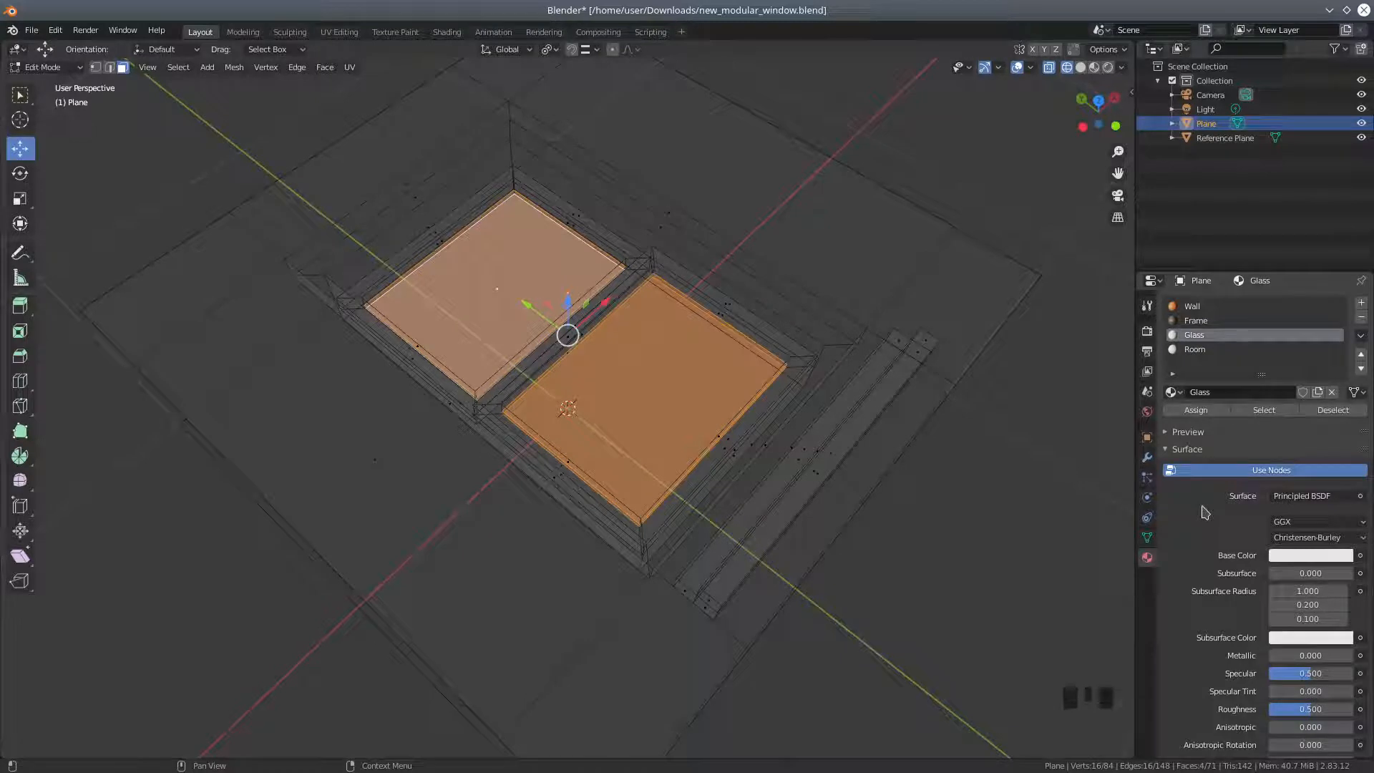
Set the Glass material's roughness to 0.
{"action": "scroll", "coordinate": [1205, 512], "scroll_direction": "down", "scroll_amount": 4}
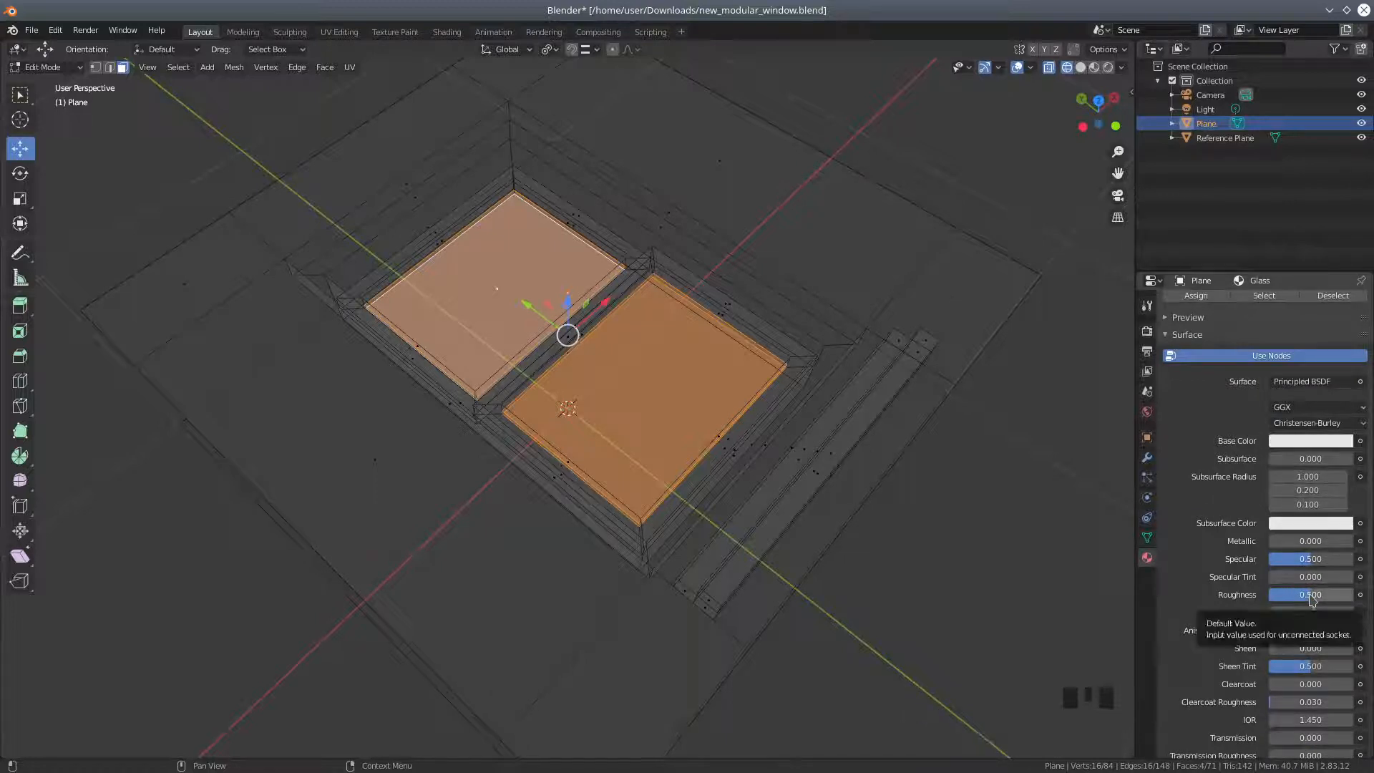
{"action": "left_click_drag", "start_coordinate": [1312, 600], "coordinate": [1271, 599]}
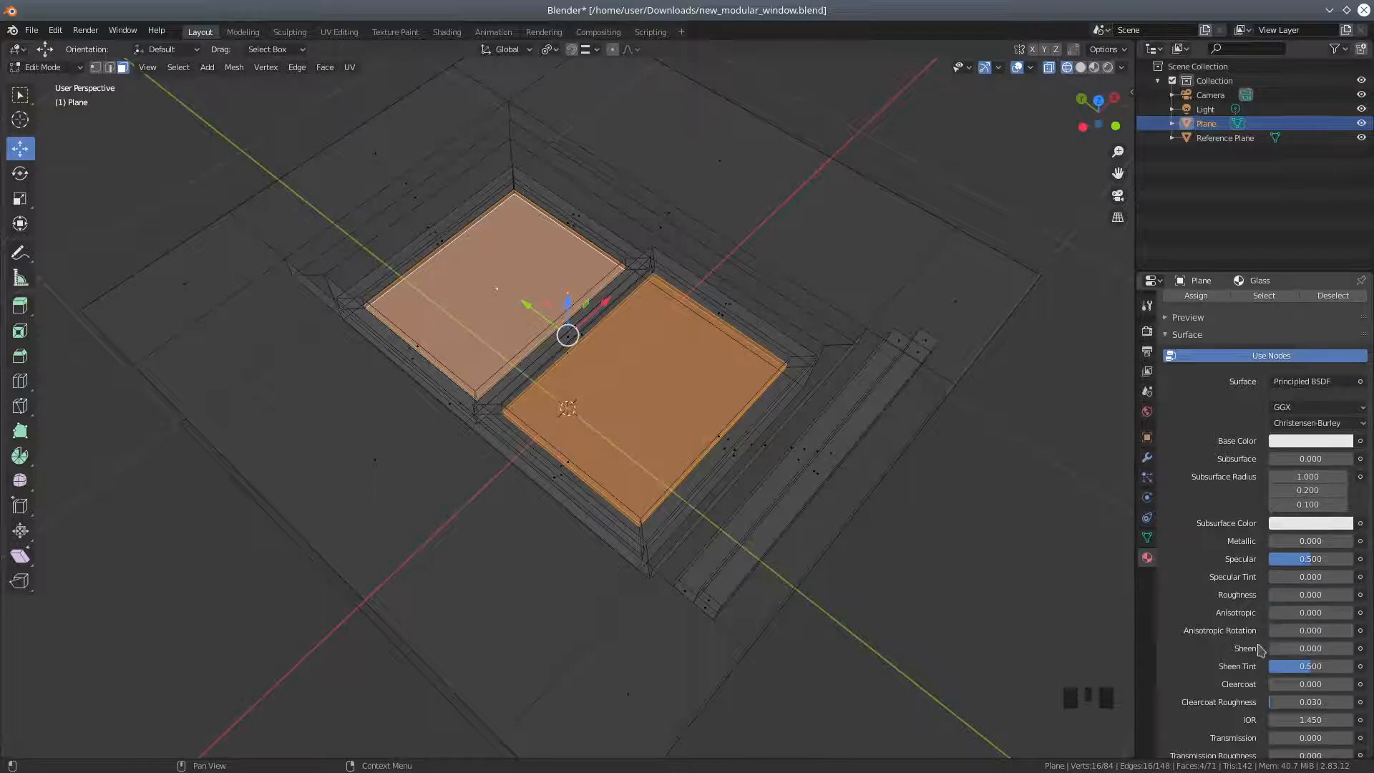
Set the Glass material's transmission to 1.0.
{"action": "scroll", "coordinate": [1256, 646], "scroll_direction": "down", "scroll_amount": 1}
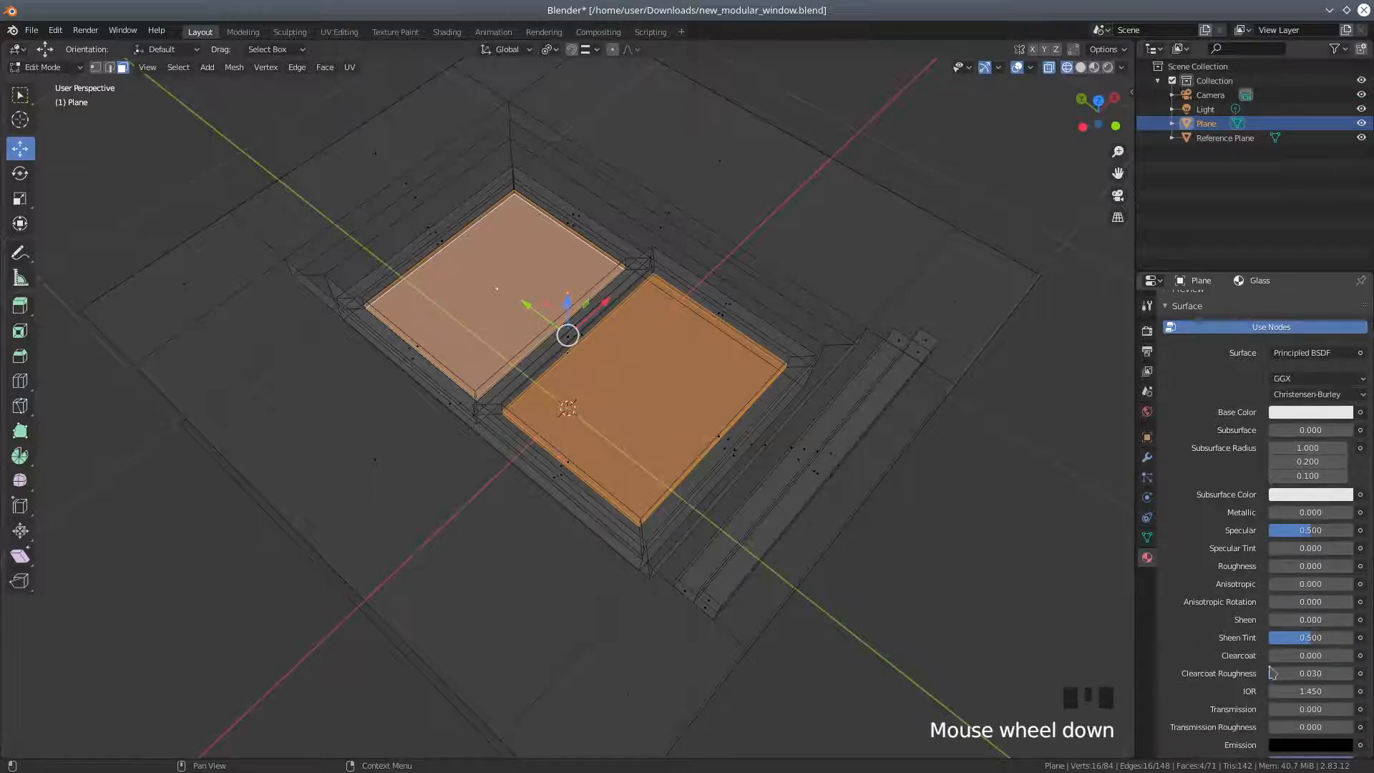
{"action": "left_click_drag", "start_coordinate": [1277, 713], "coordinate": [1280, 713]}
{"action": "left_click", "coordinate": [1280, 713]}
{"action": "left_click", "coordinate": [1330, 709]}
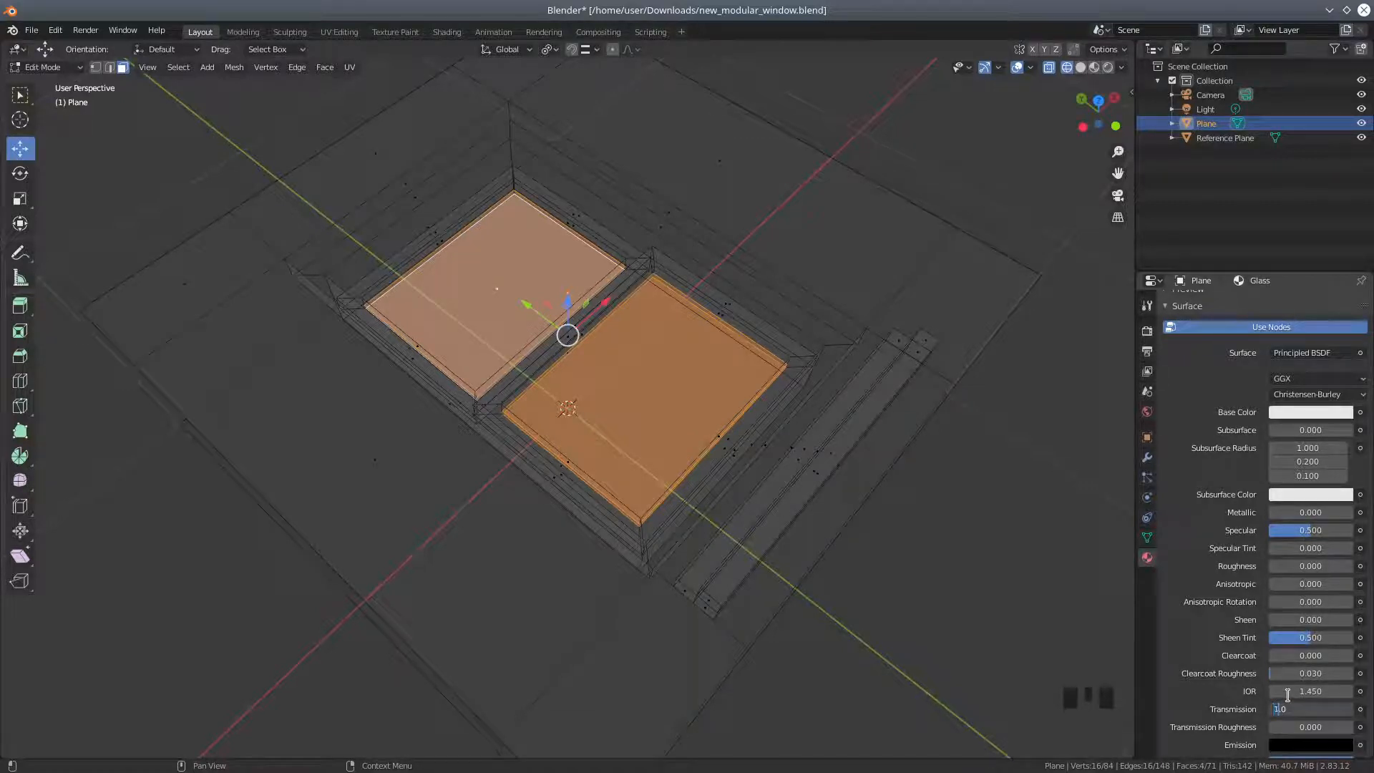
{"action": "key", "text": "Return"}
Set the Glass material's blend mode to Alpha Hashed.
{"action": "scroll", "coordinate": [1218, 628], "scroll_direction": "down", "scroll_amount": 5}
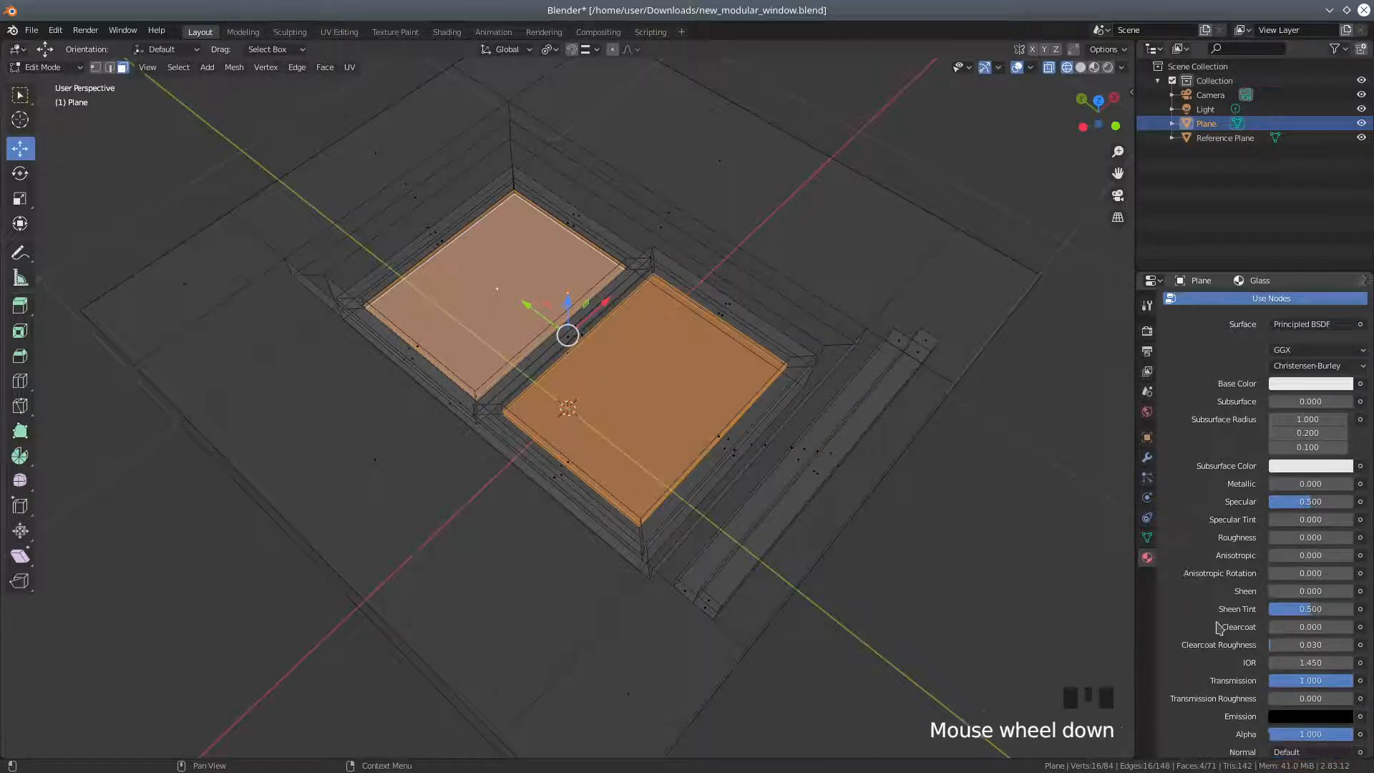
{"action": "scroll", "coordinate": [1219, 628], "scroll_direction": "down", "scroll_amount": 1}
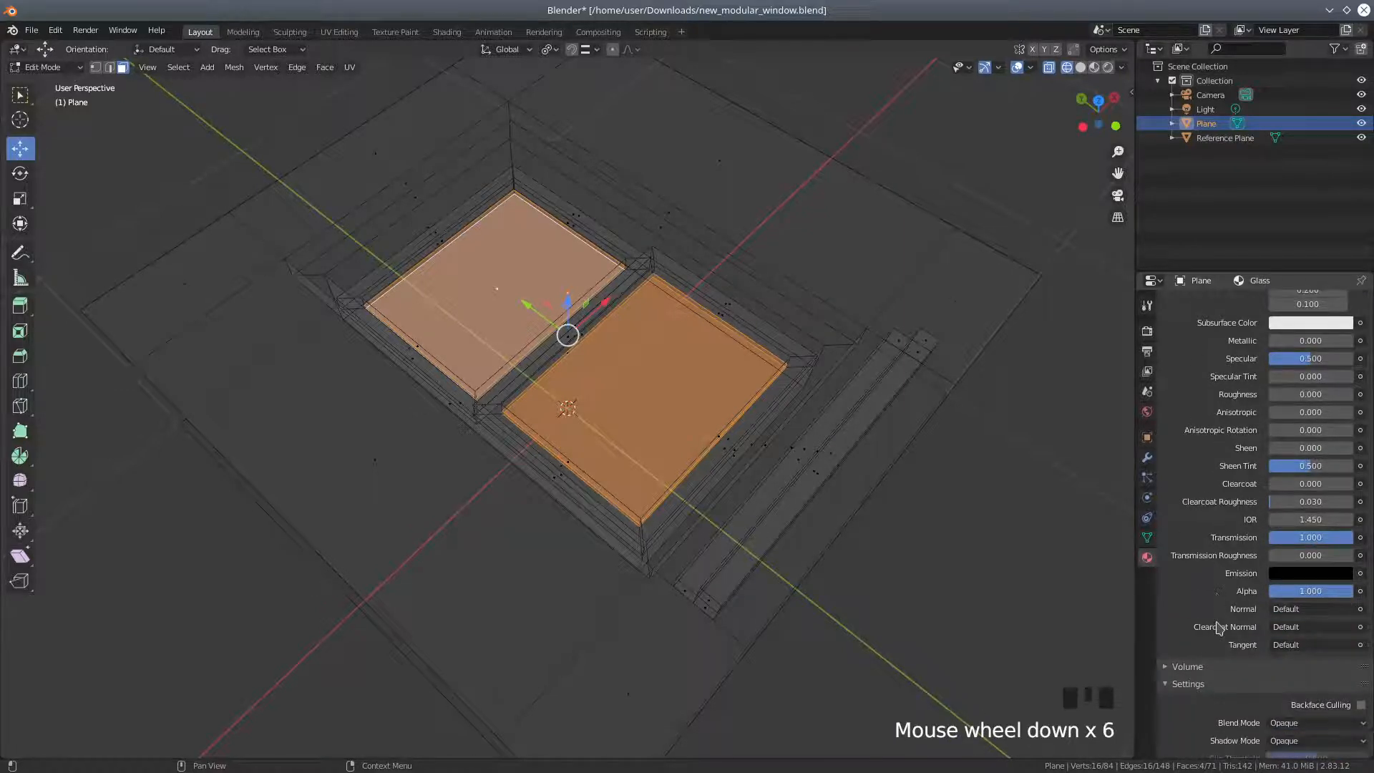
{"action": "scroll", "coordinate": [1218, 627], "scroll_direction": "down", "scroll_amount": 1}
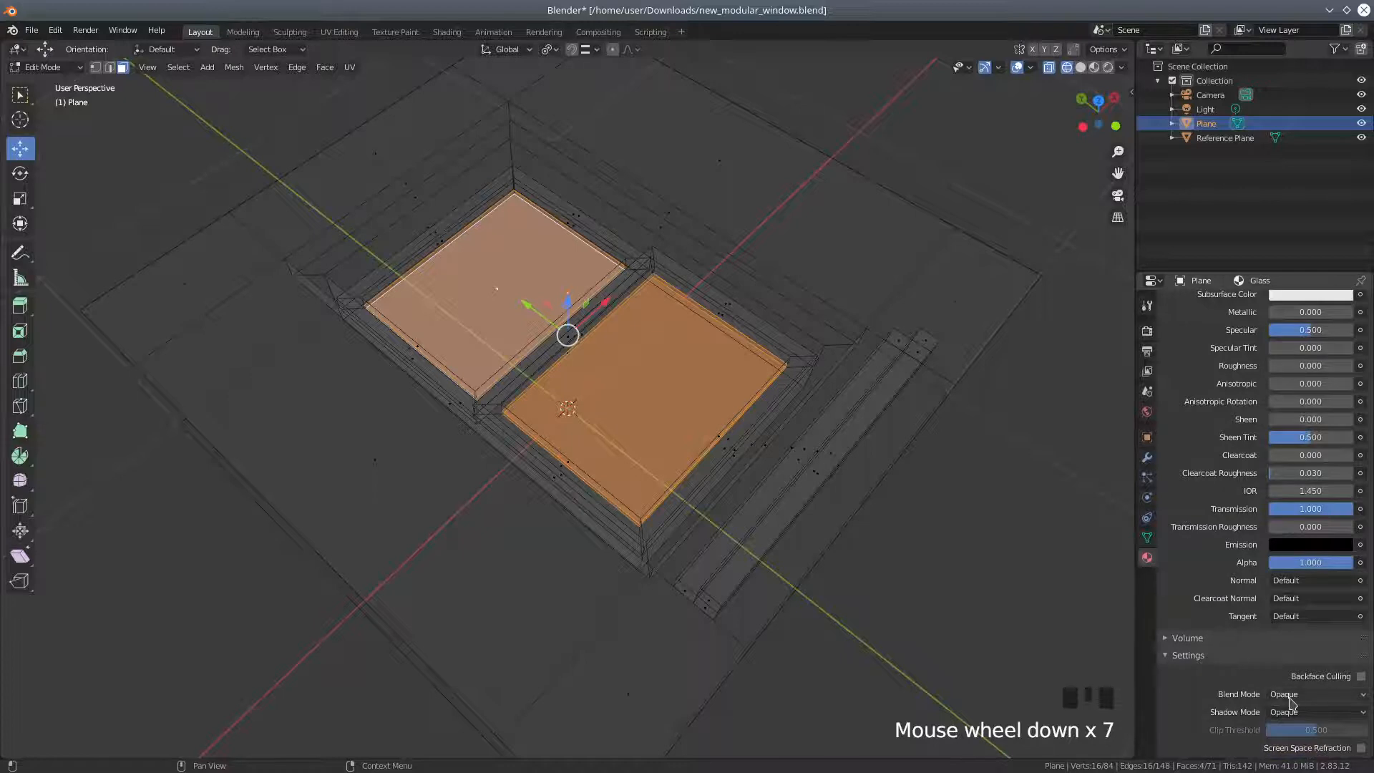
{"action": "left_click", "coordinate": [1166, 656]}
{"action": "left_click", "coordinate": [1166, 717]}
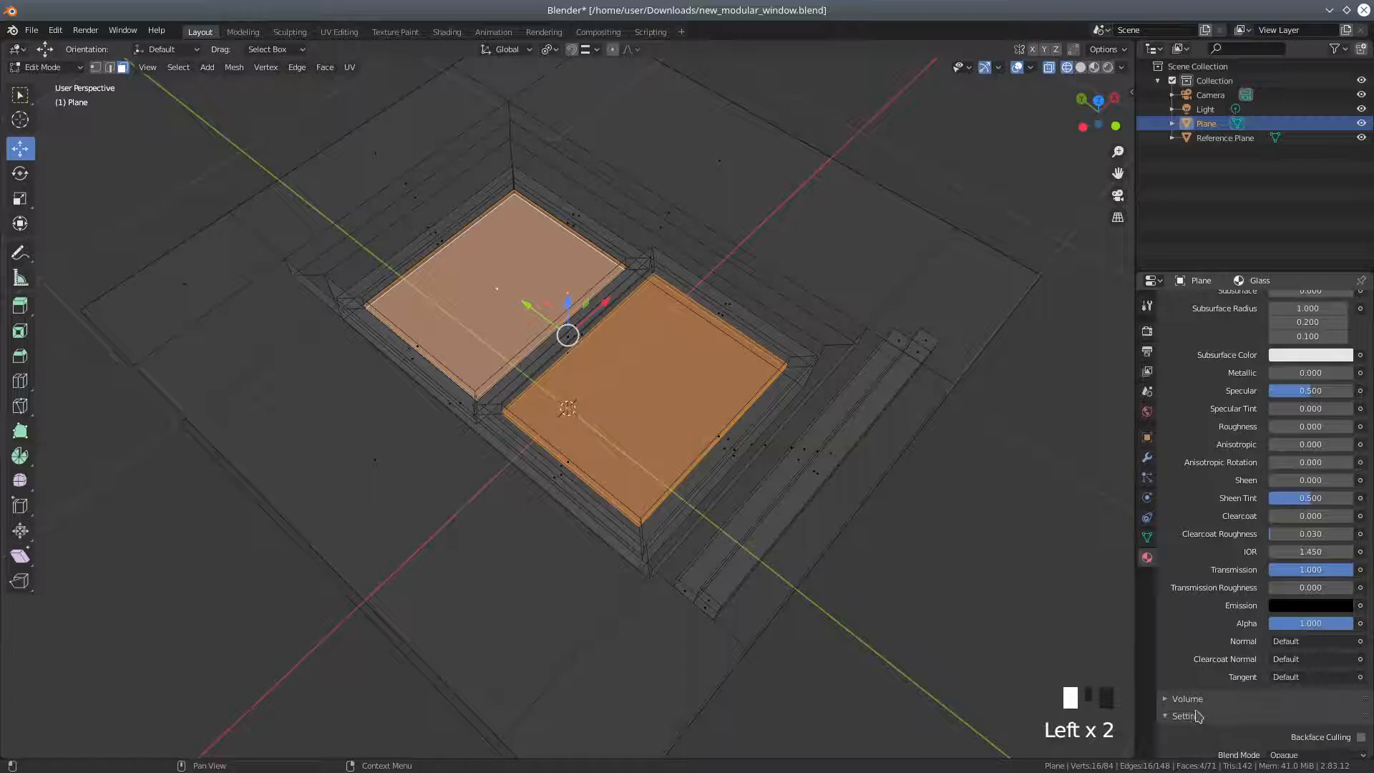
{"action": "scroll", "coordinate": [1249, 721], "scroll_direction": "down", "scroll_amount": 3}
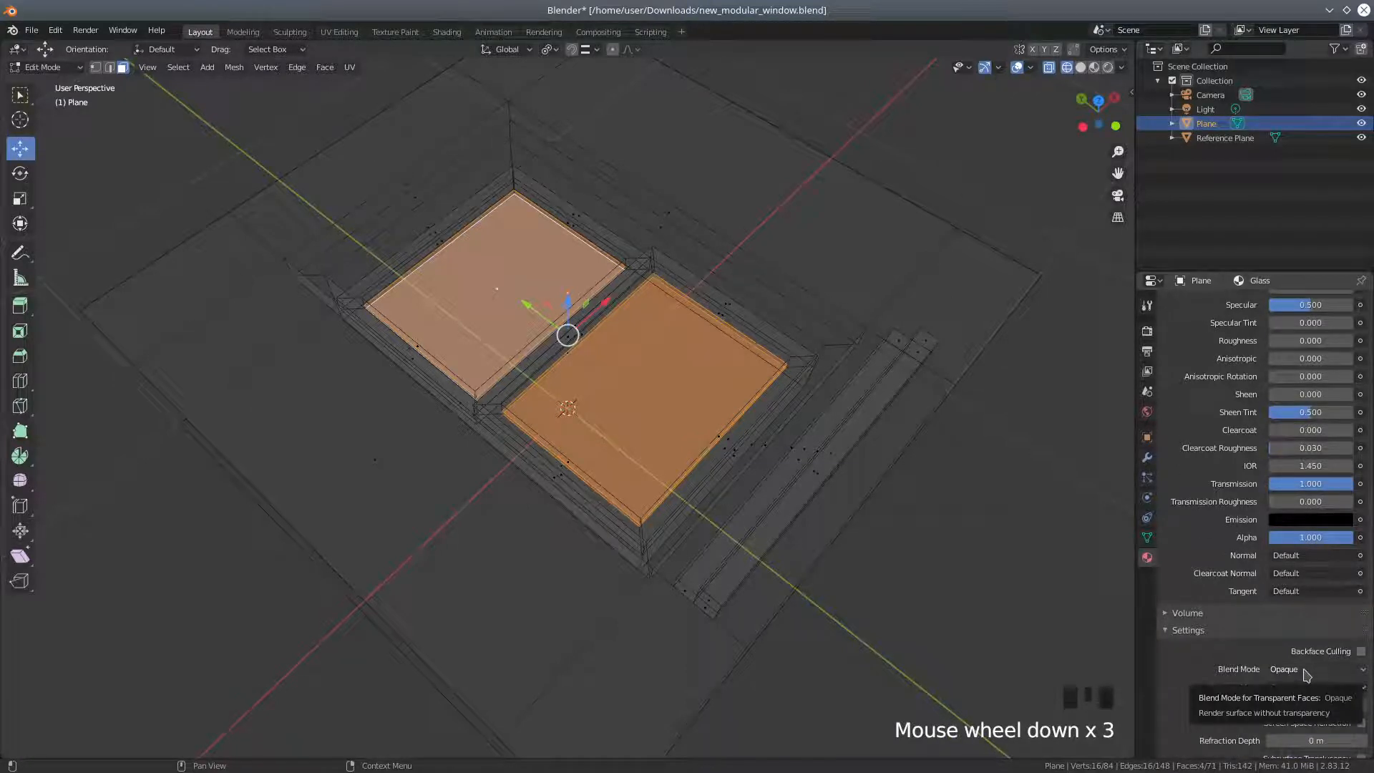
{"action": "left_click", "coordinate": [1307, 675]}
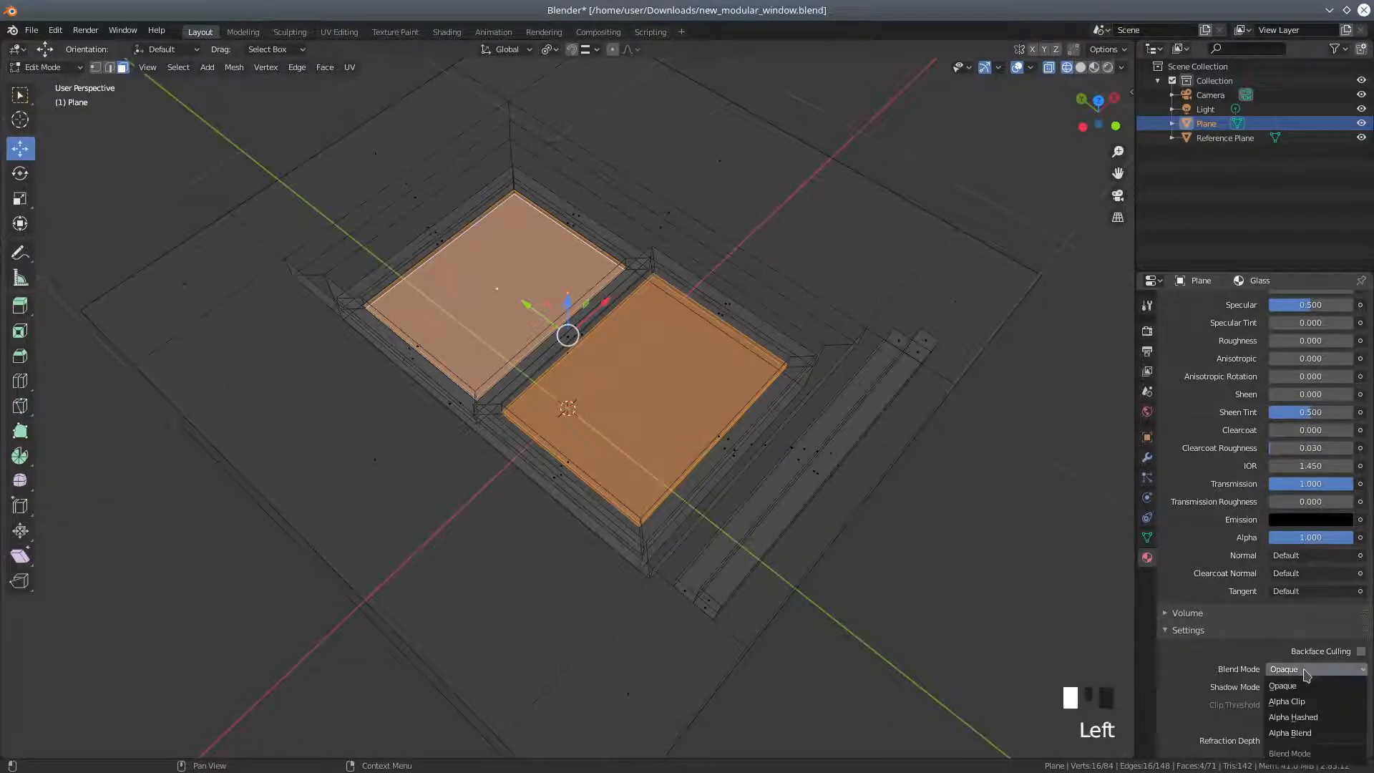
{"action": "left_click", "coordinate": [1300, 718]}
{"action": "scroll", "coordinate": [1206, 701], "scroll_direction": "down", "scroll_amount": 1}
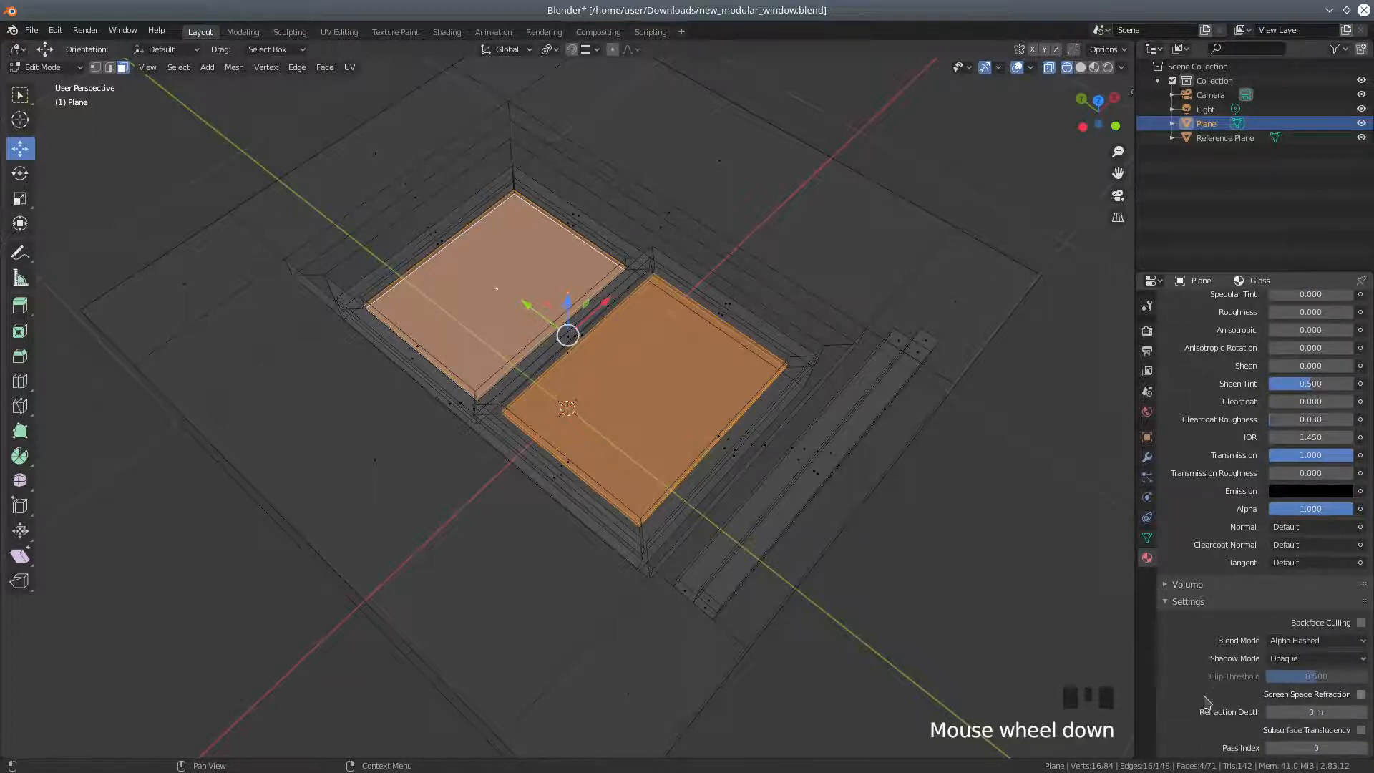
Enable screen space refraction for the Glass material and set its refraction depth to 0.01 m.
{"action": "left_click", "coordinate": [1362, 696]}
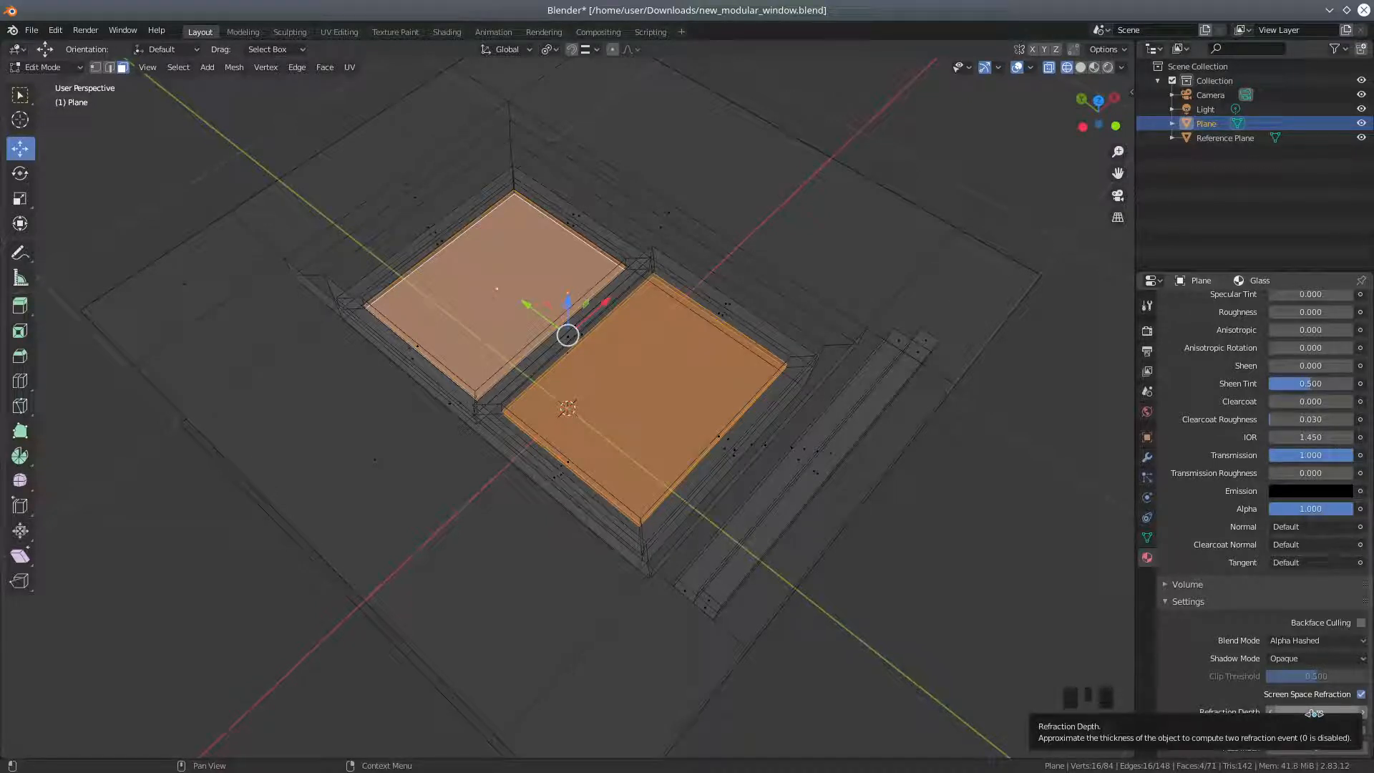
{"action": "scroll", "coordinate": [1313, 713], "scroll_direction": "down", "scroll_amount": 2}
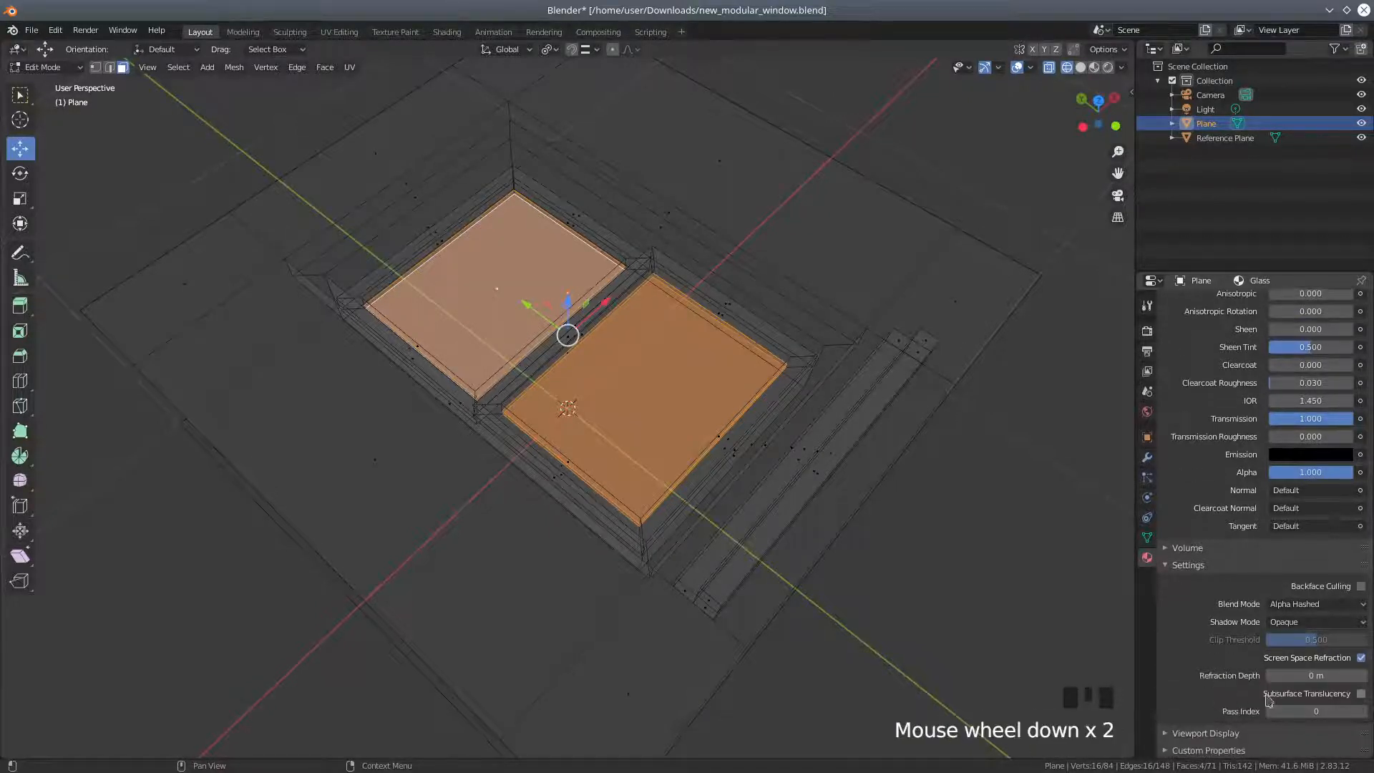
{"action": "left_click", "coordinate": [1308, 675]}
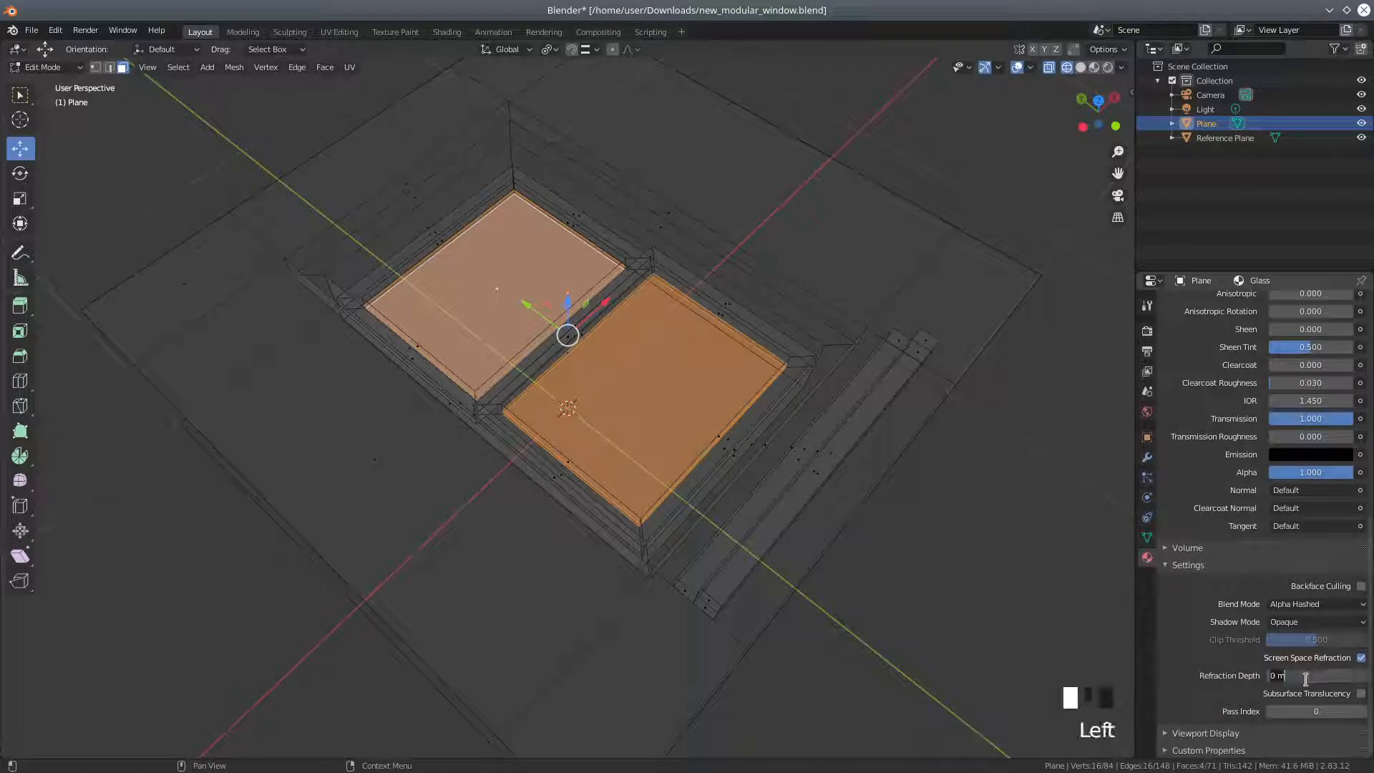
{"action": "type", "text": "0.01"}
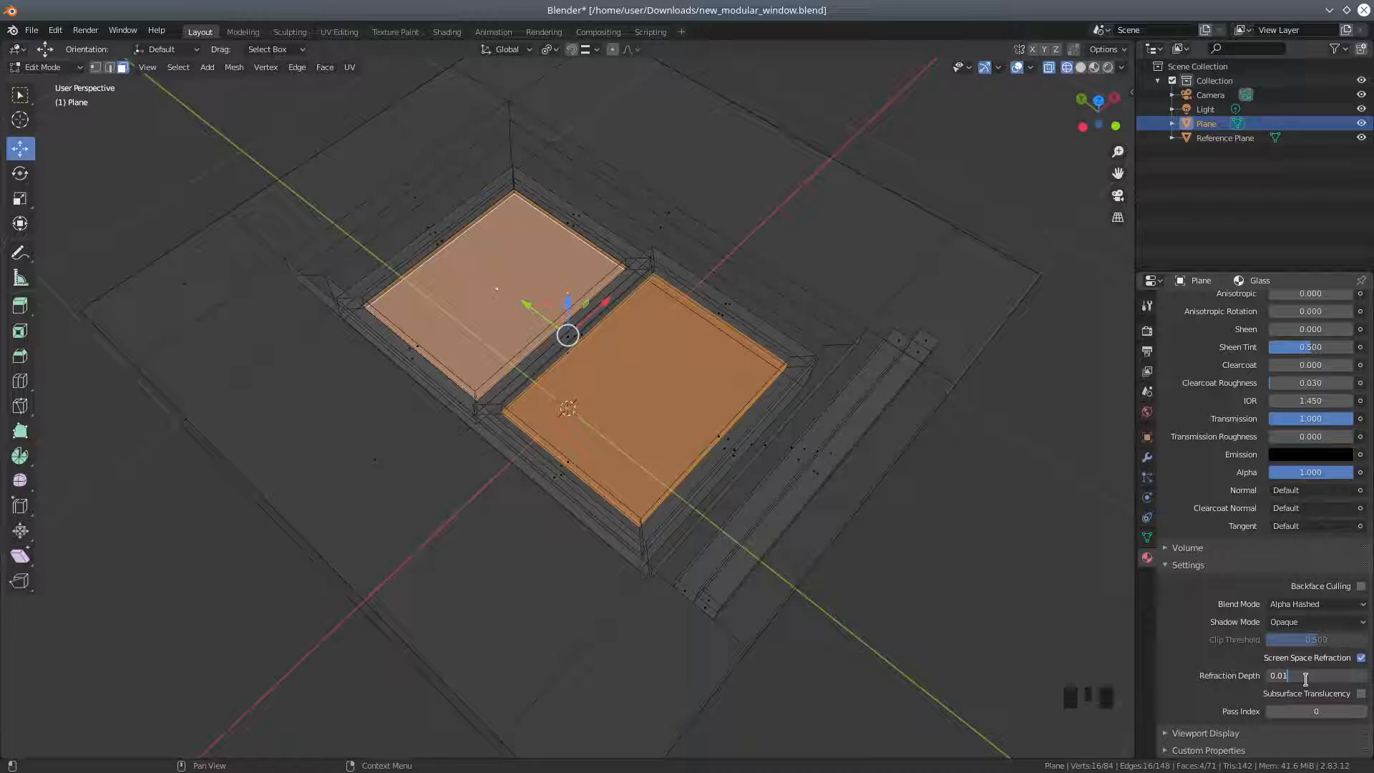
{"action": "key", "text": "Return"}
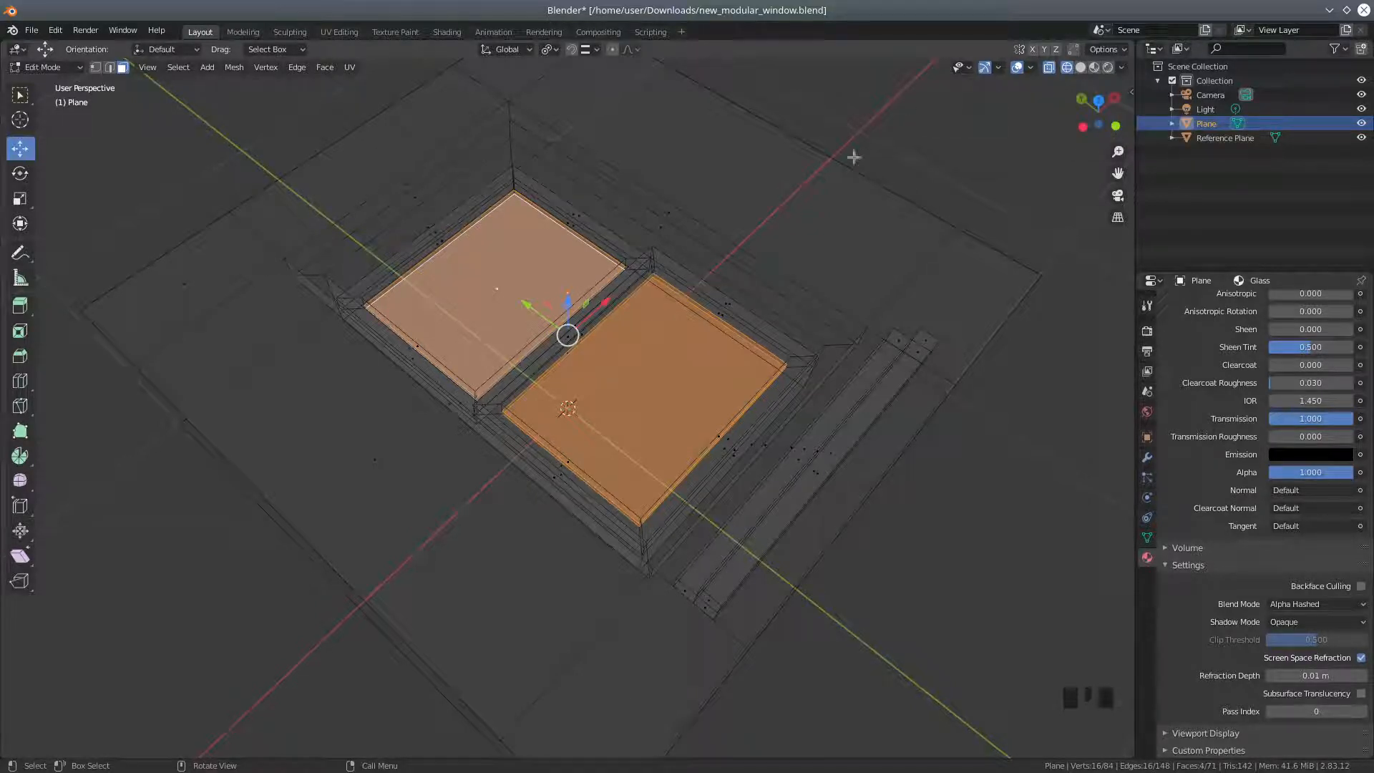
Switch to material preview shading and select the large face closing the box behind the window to check its material settings.
{"action": "left_click", "coordinate": [1095, 68]}
{"action": "middle_click_drag", "start_coordinate": [732, 305], "coordinate": [655, 279]}
{"action": "scroll", "coordinate": [708, 301], "scroll_direction": "up", "scroll_amount": 3}
{"action": "scroll", "coordinate": [633, 301], "scroll_direction": "down", "scroll_amount": 3}
{"action": "left_click", "coordinate": [627, 289]}
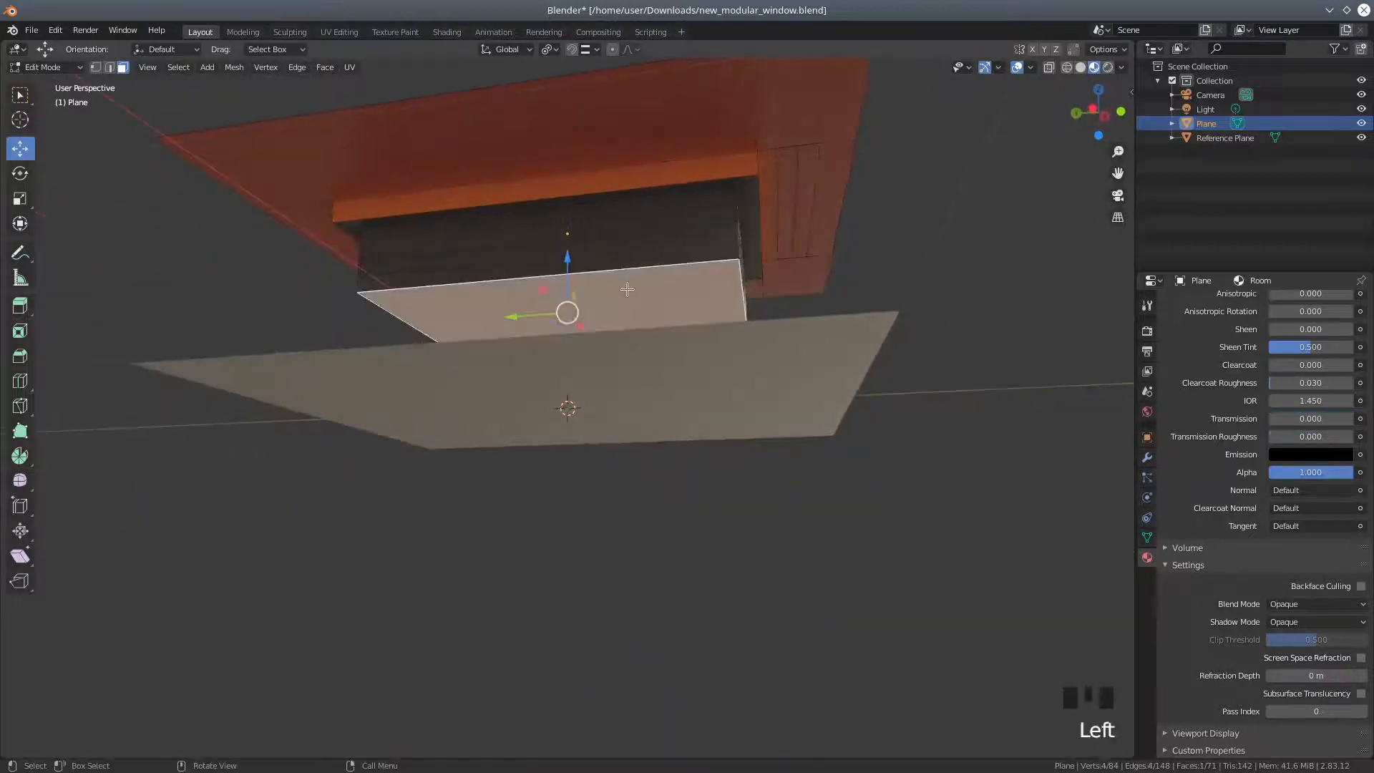
{"action": "middle_click_drag", "start_coordinate": [868, 224], "coordinate": [826, 261]}
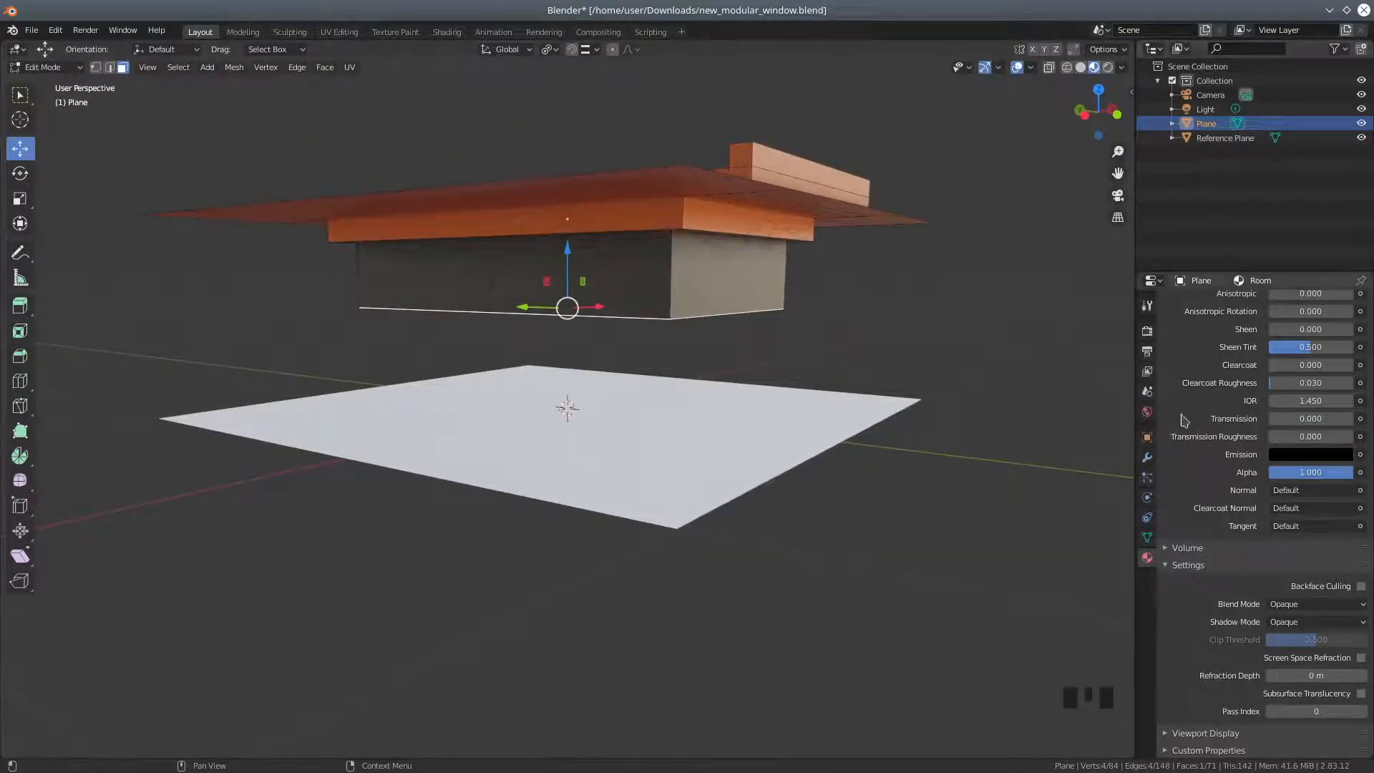
{"action": "scroll", "coordinate": [1217, 415], "scroll_direction": "up", "scroll_amount": 14}
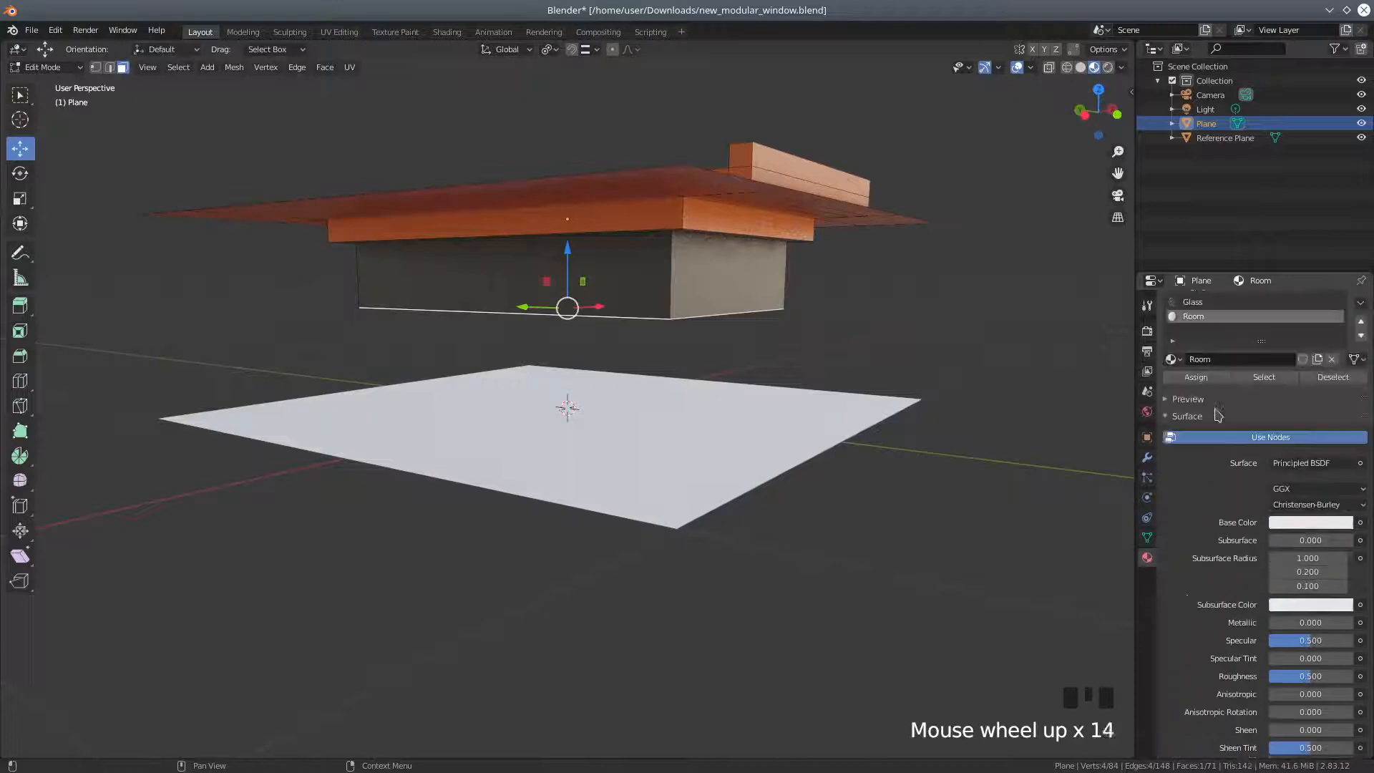
{"action": "scroll", "coordinate": [1217, 415], "scroll_direction": "up", "scroll_amount": 4}
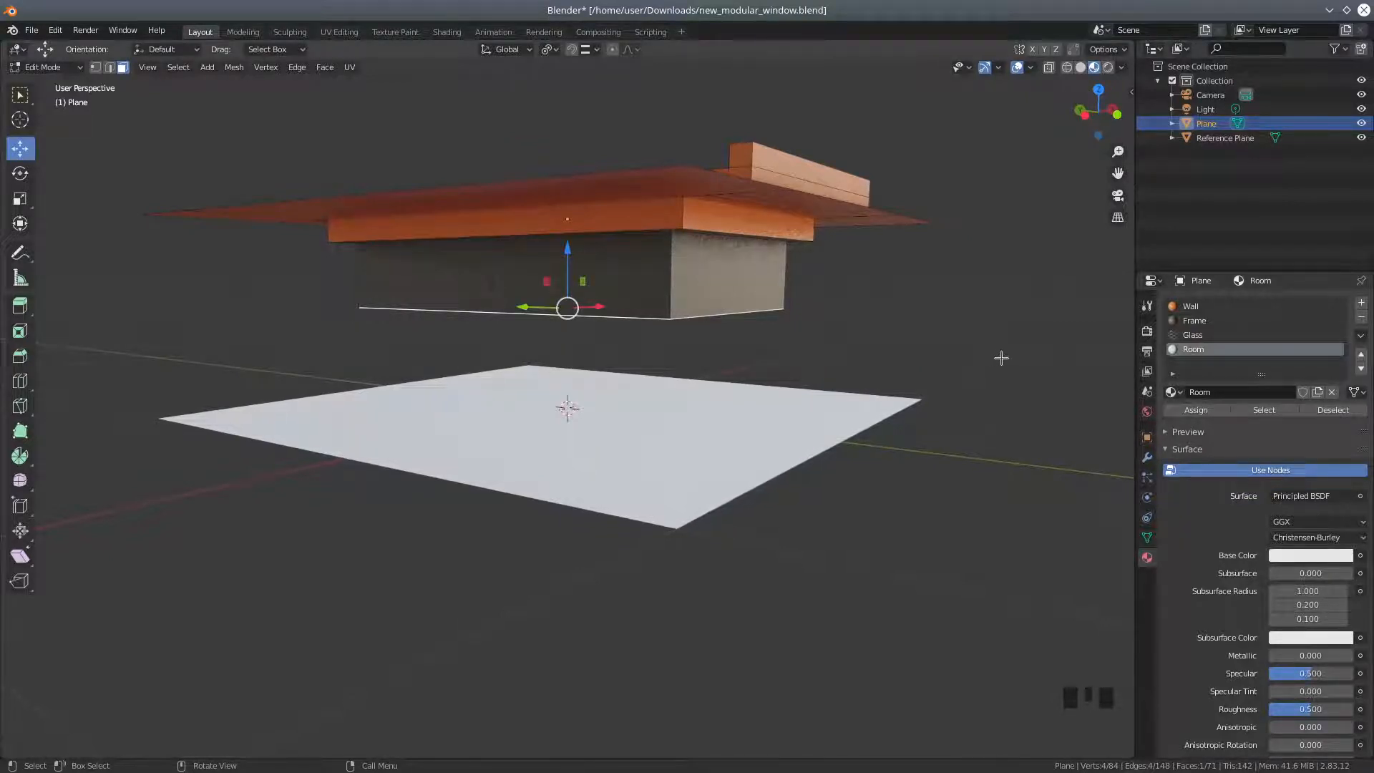
Select the whole window sill by extending the selection from its end face to all linked faces.
{"action": "middle_click_drag", "start_coordinate": [1050, 391], "coordinate": [773, 272]}
{"action": "scroll", "coordinate": [1007, 384], "scroll_direction": "down", "scroll_amount": 2}
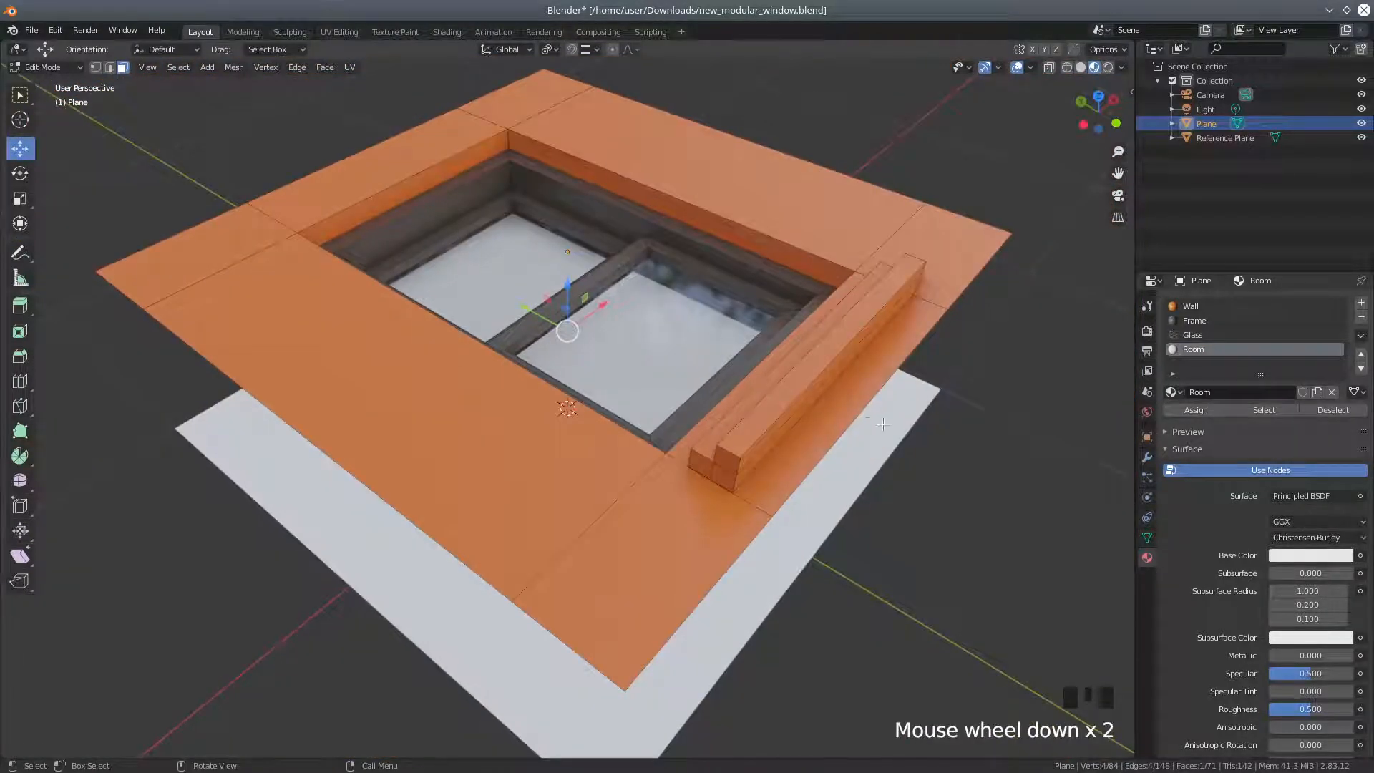
{"action": "left_click", "coordinate": [727, 455]}
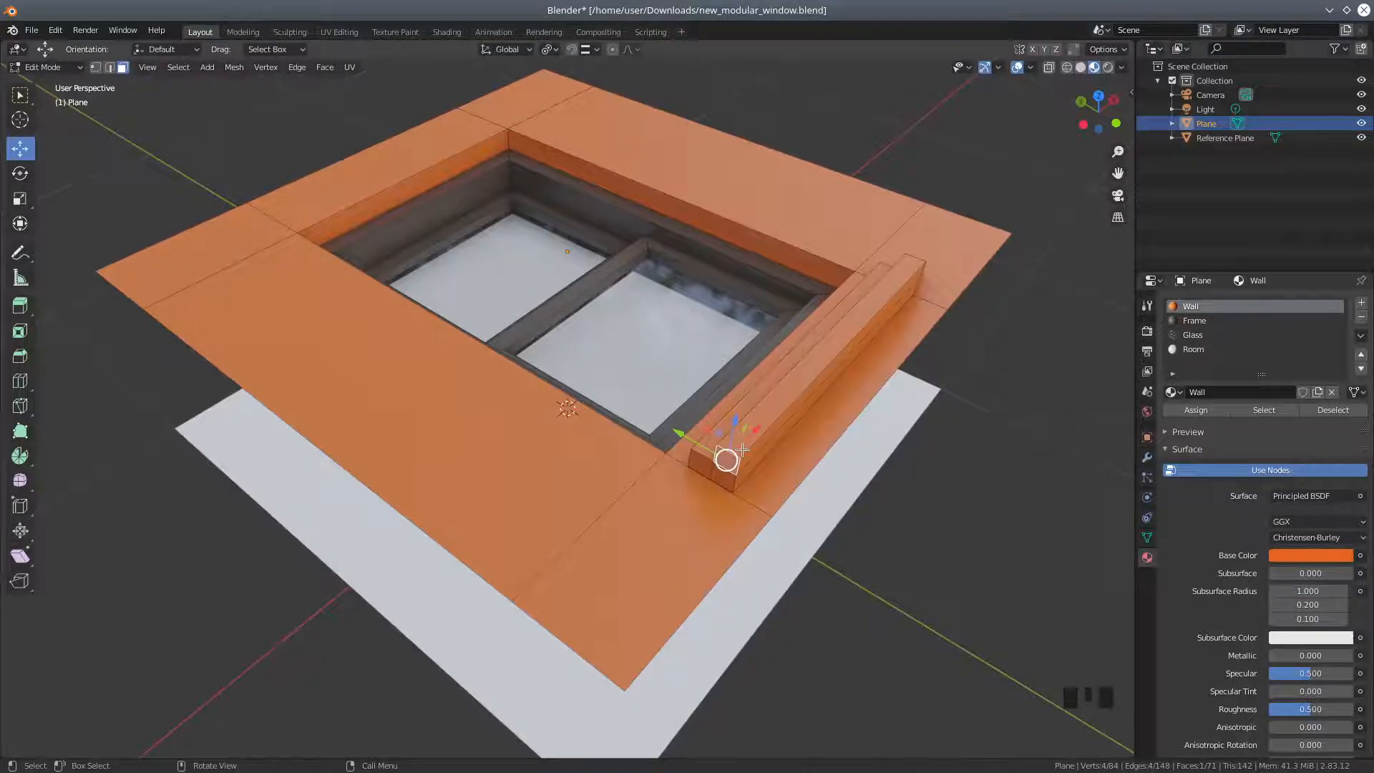
{"action": "key", "text": "l"}
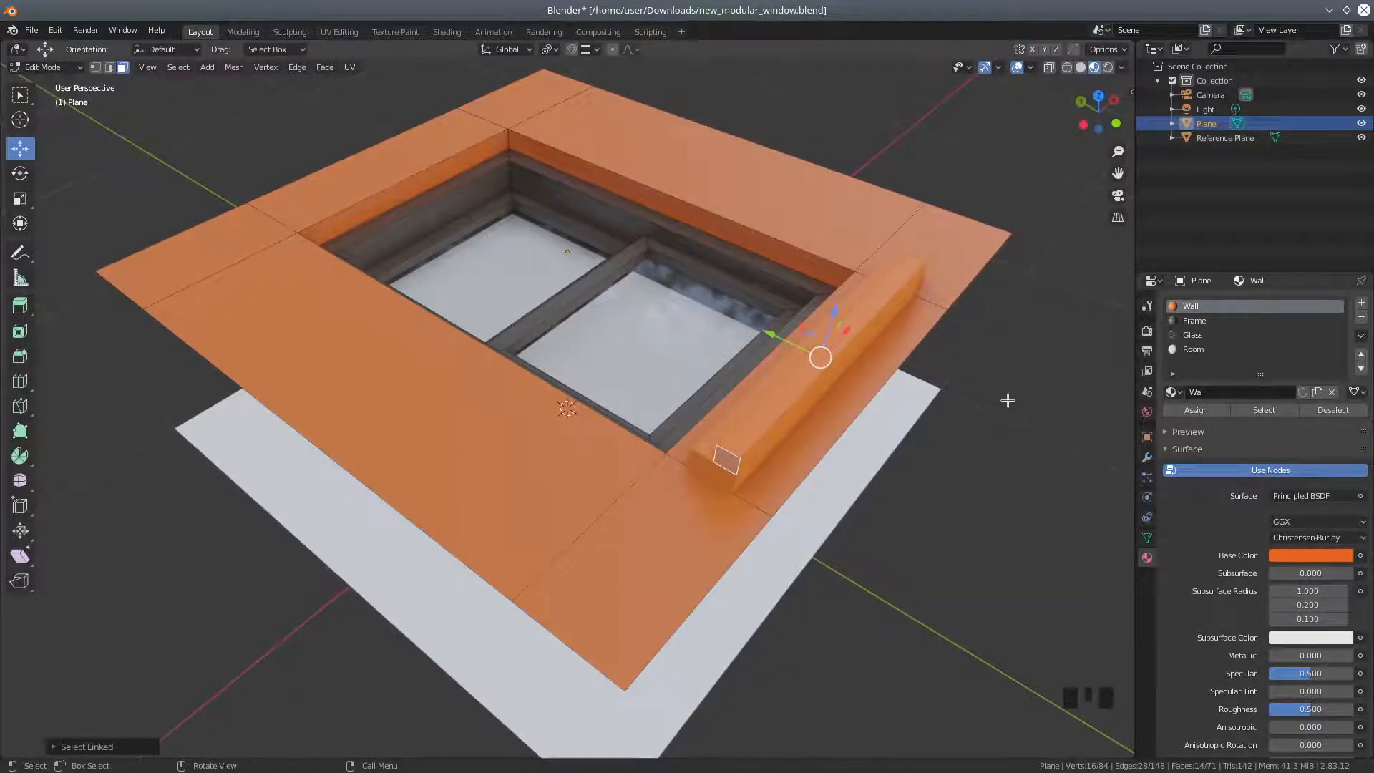
Add all faces that use the Frame material to the sill selection and check the combined selection in wireframe shading.
{"action": "left_click", "coordinate": [1194, 323]}
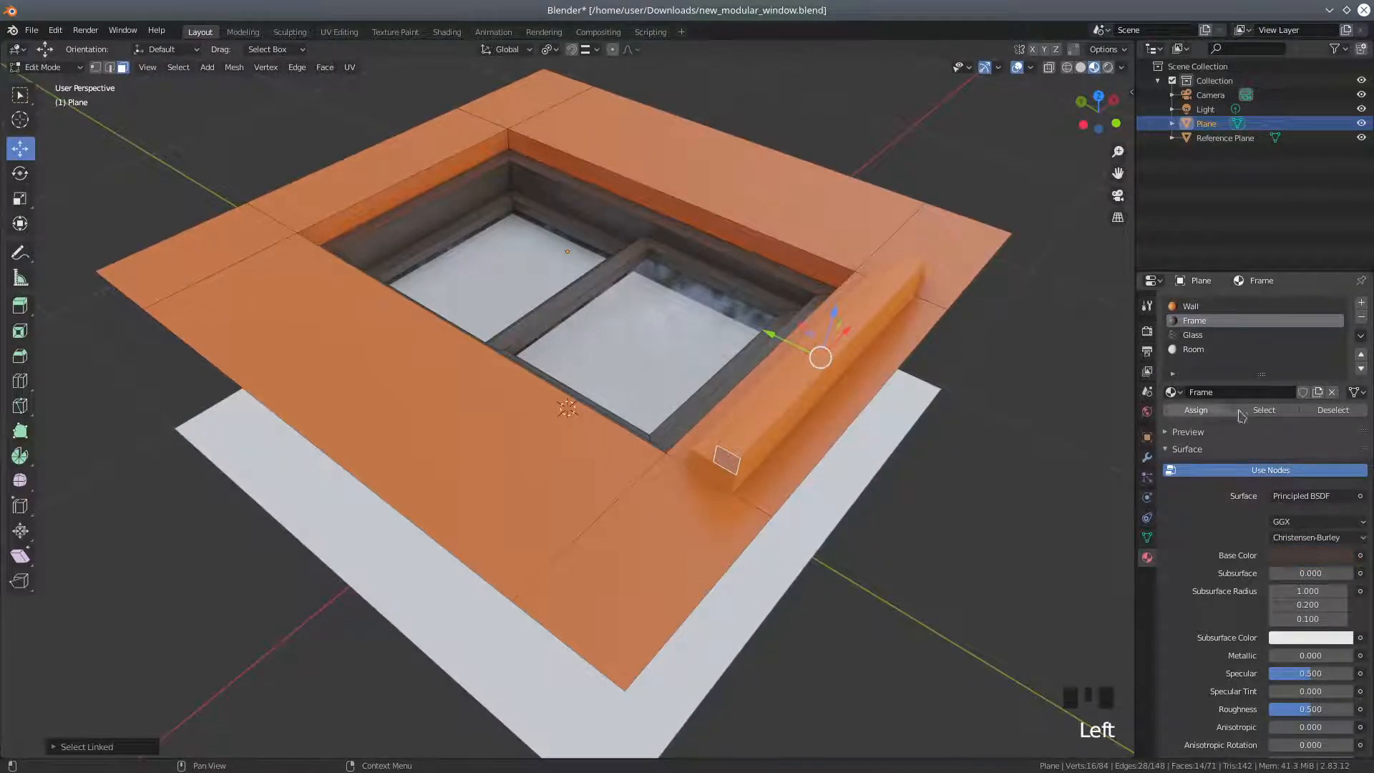
{"action": "left_click", "coordinate": [1260, 414]}
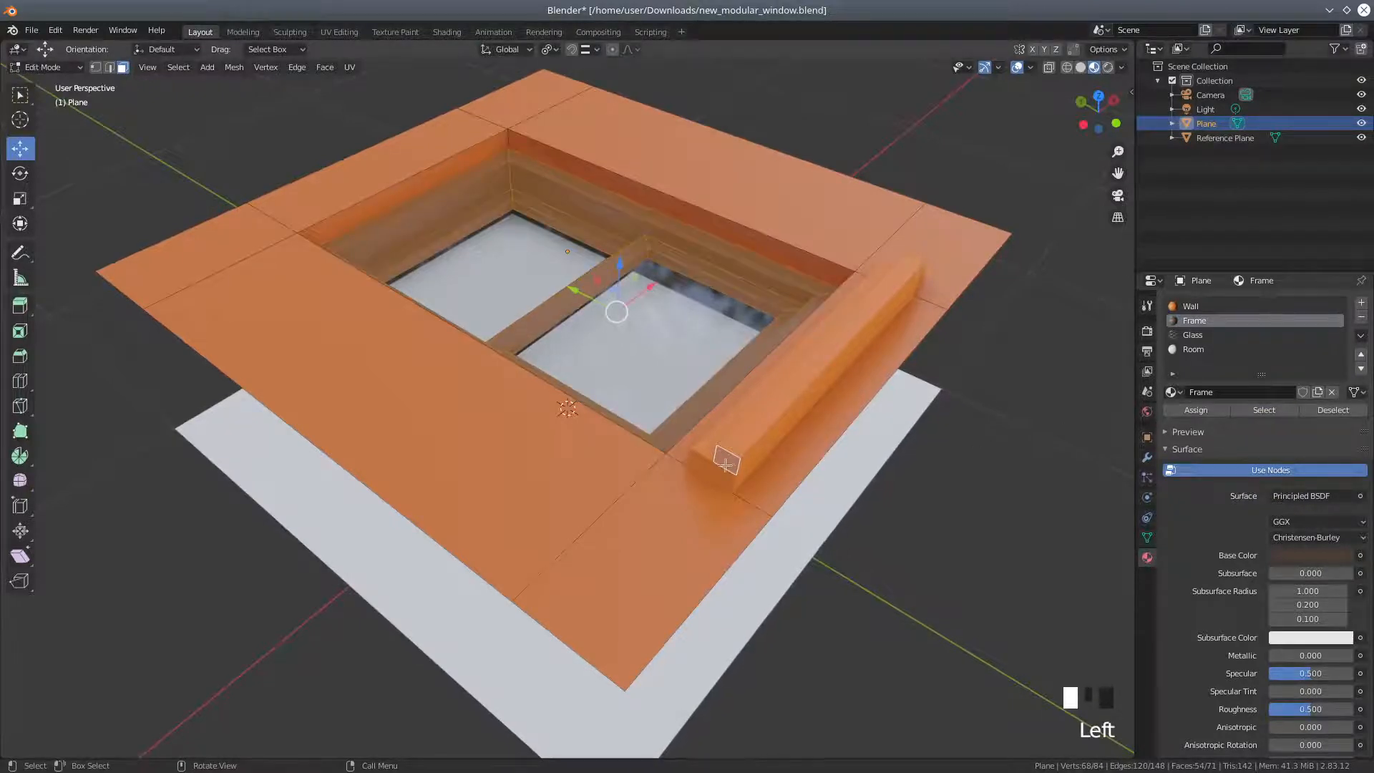
{"action": "middle_click_drag", "start_coordinate": [715, 400], "coordinate": [754, 422]}
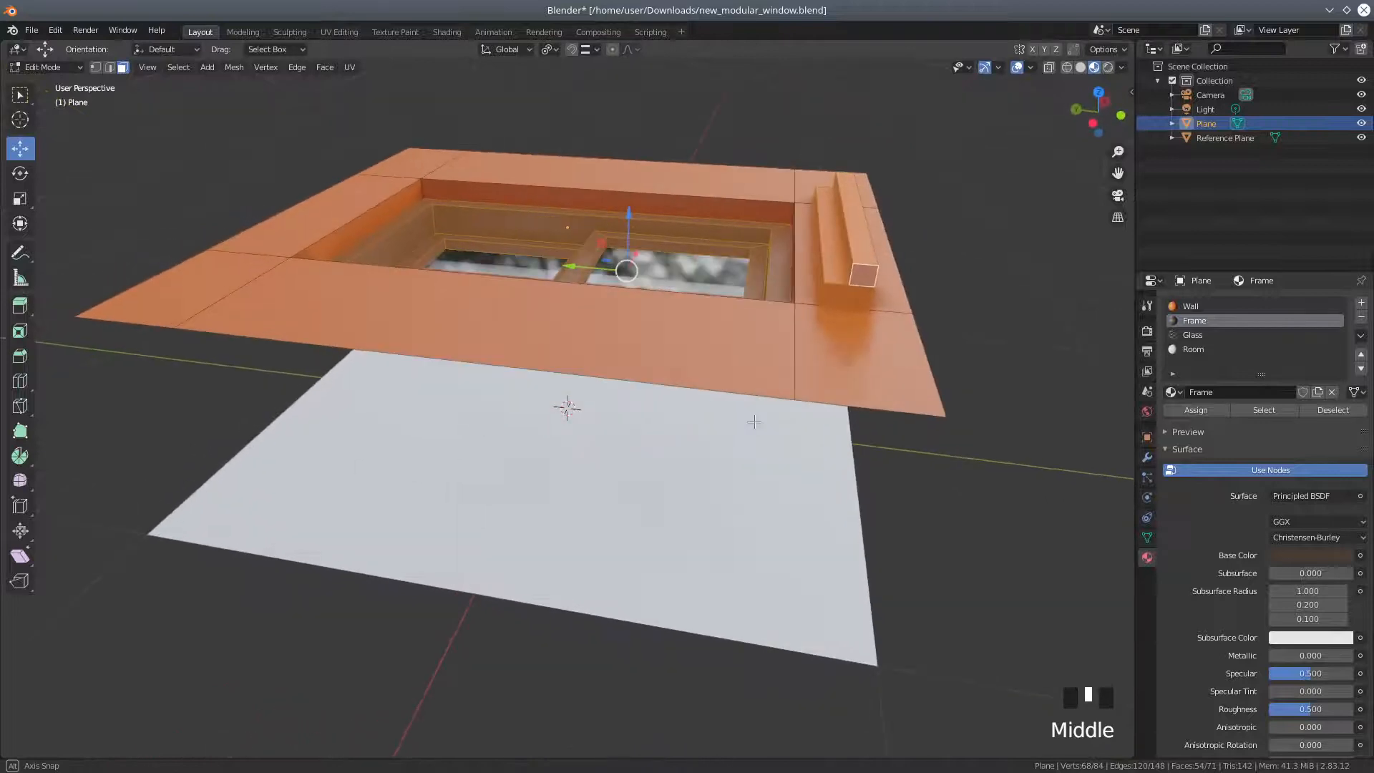
{"action": "left_click", "coordinate": [1049, 68]}
{"action": "middle_click_drag", "start_coordinate": [902, 263], "coordinate": [706, 335]}
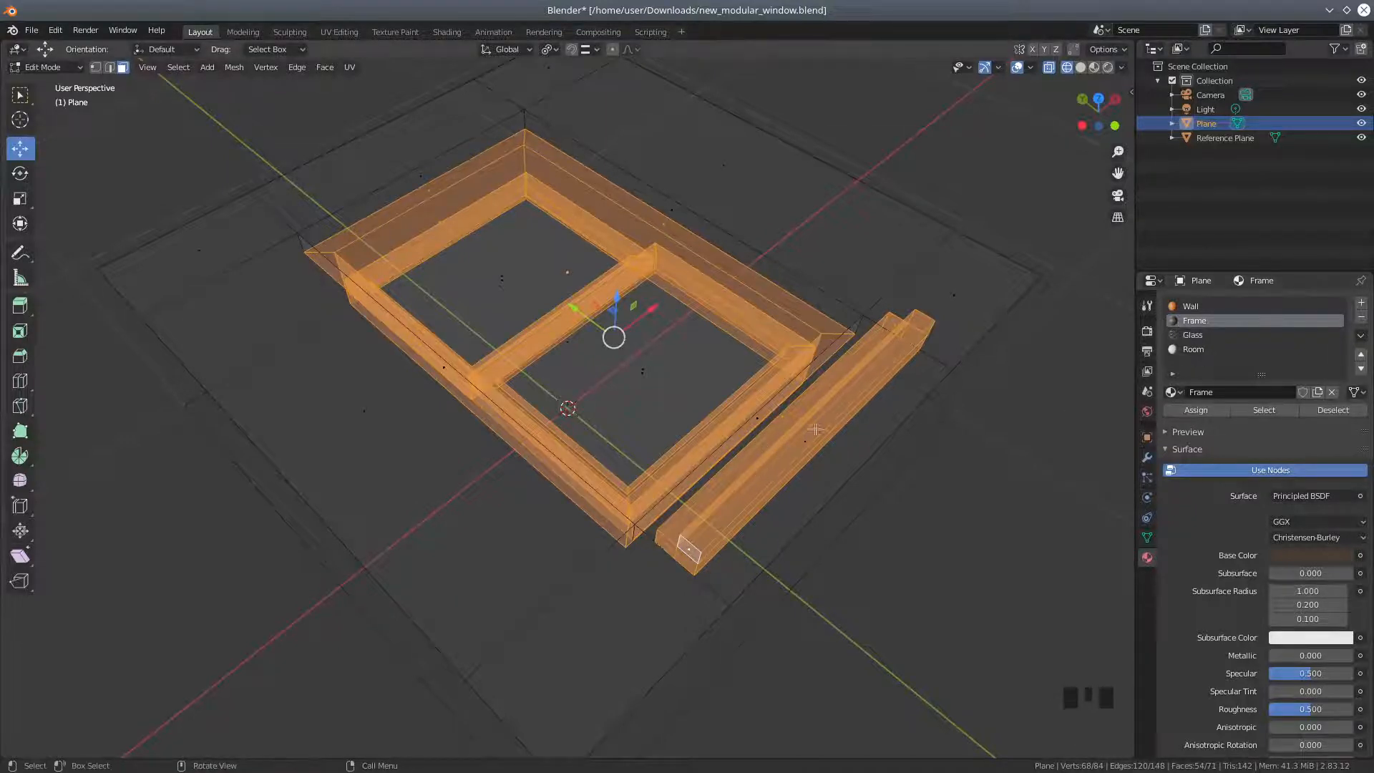
{"action": "middle_click_drag", "start_coordinate": [678, 412], "coordinate": [719, 391]}
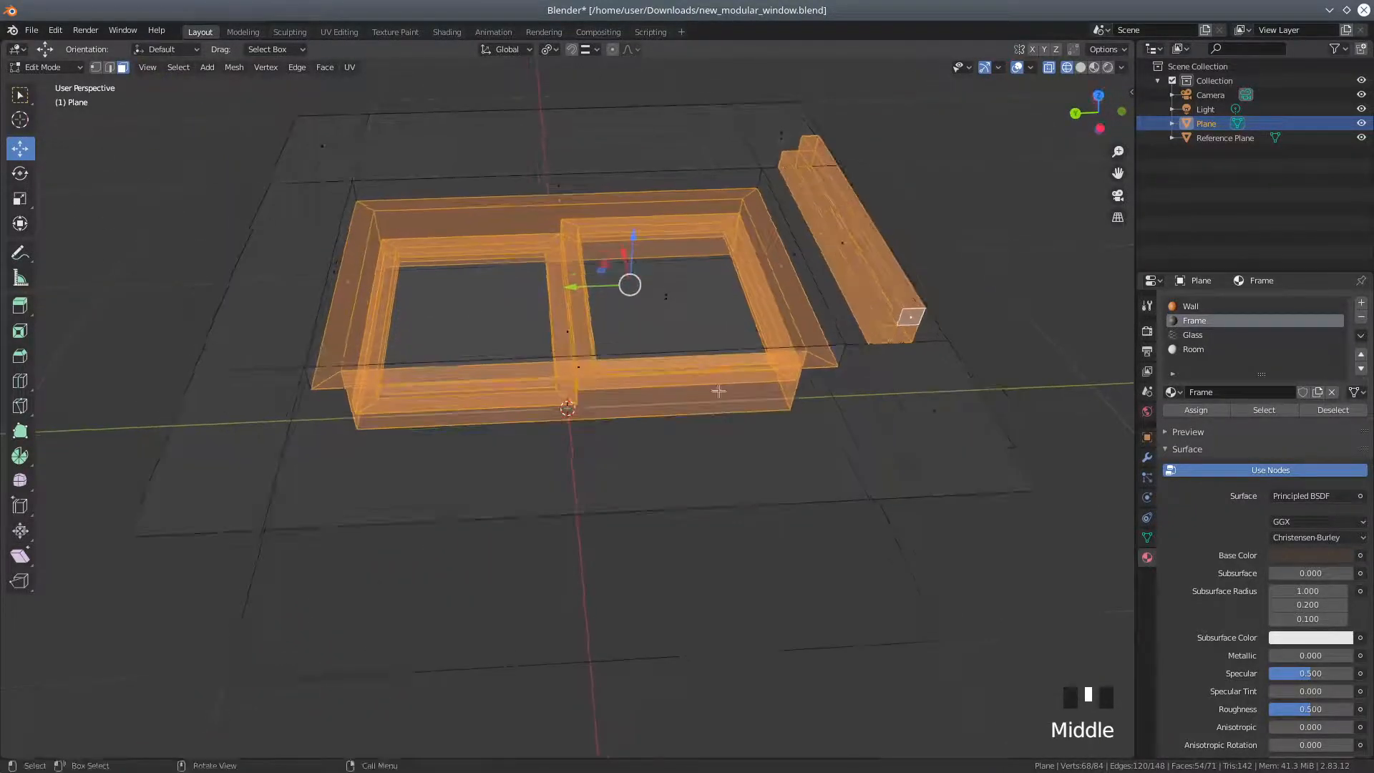
Assign the Frame material to the selected sill and frame faces and return to material preview shading.
{"action": "left_click", "coordinate": [1205, 413]}
{"action": "middle_click_drag", "start_coordinate": [1038, 343], "coordinate": [1130, 83]}
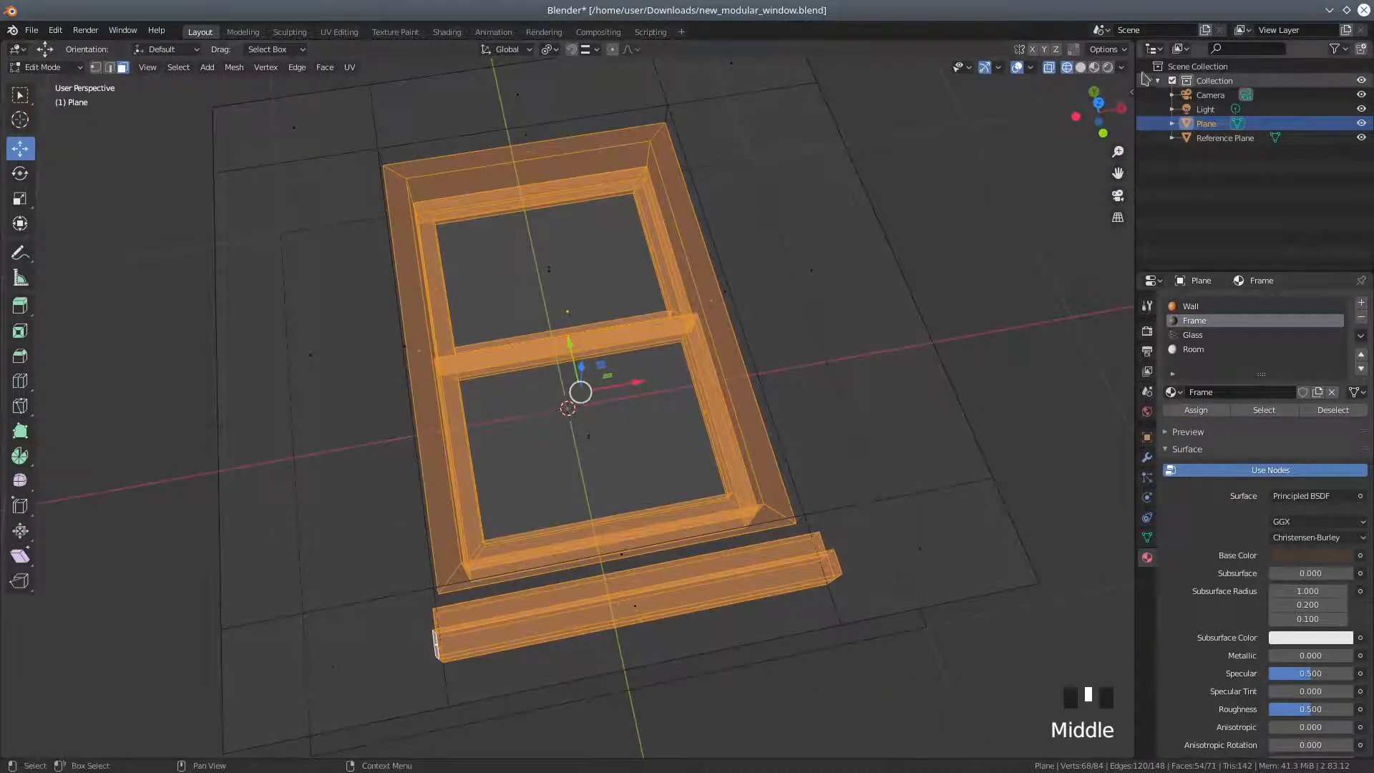
{"action": "left_click", "coordinate": [1094, 68]}
{"action": "middle_click_drag", "start_coordinate": [708, 301], "coordinate": [742, 329]}
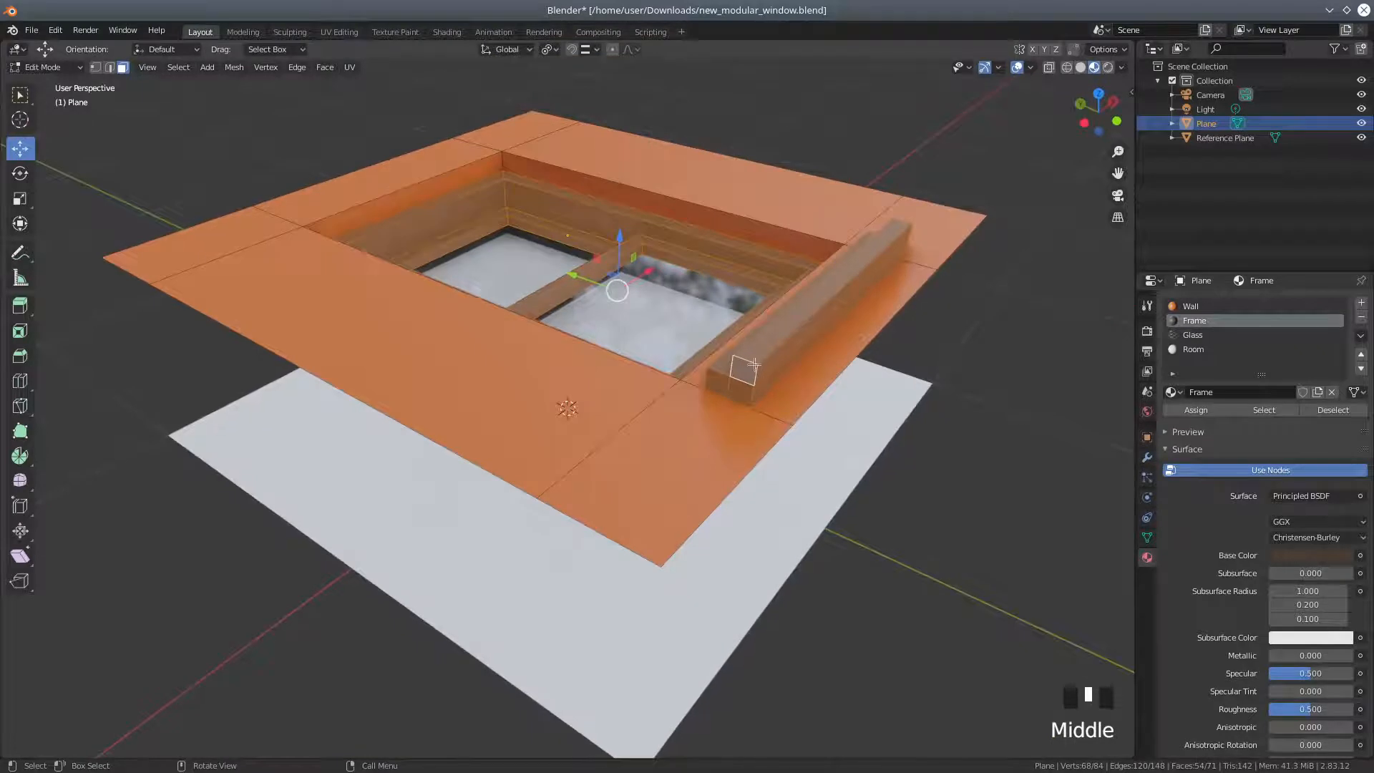
Switch to Object Mode and inspect the window's wall, frame, sill and glass from several angles.
{"action": "left_click", "coordinate": [43, 68]}
{"action": "left_click", "coordinate": [37, 78]}
{"action": "middle_click_drag", "start_coordinate": [390, 276], "coordinate": [527, 256]}
{"action": "scroll", "coordinate": [681, 389], "scroll_direction": "up", "scroll_amount": 2}
{"action": "scroll", "coordinate": [708, 386], "scroll_direction": "down", "scroll_amount": 2}
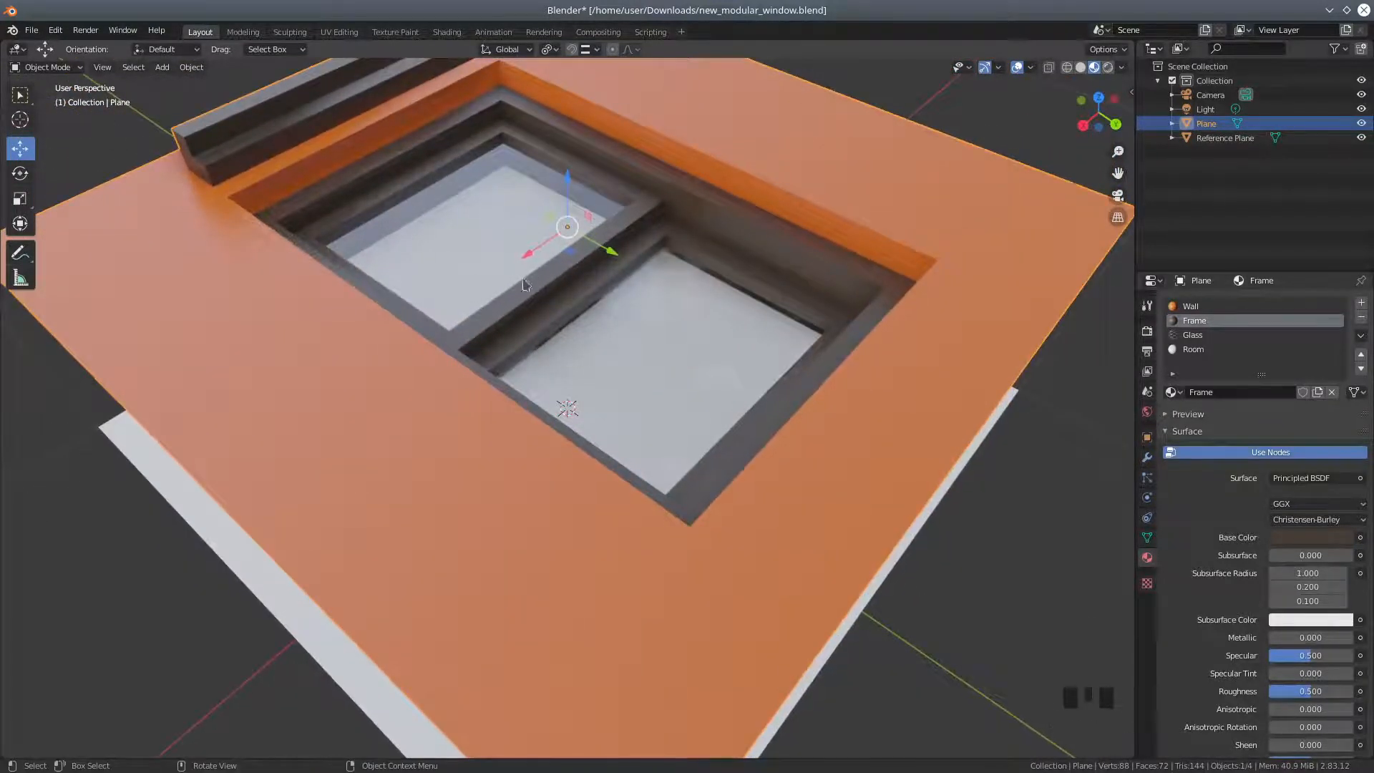
{"action": "scroll", "coordinate": [581, 305], "scroll_direction": "down", "scroll_amount": 1}
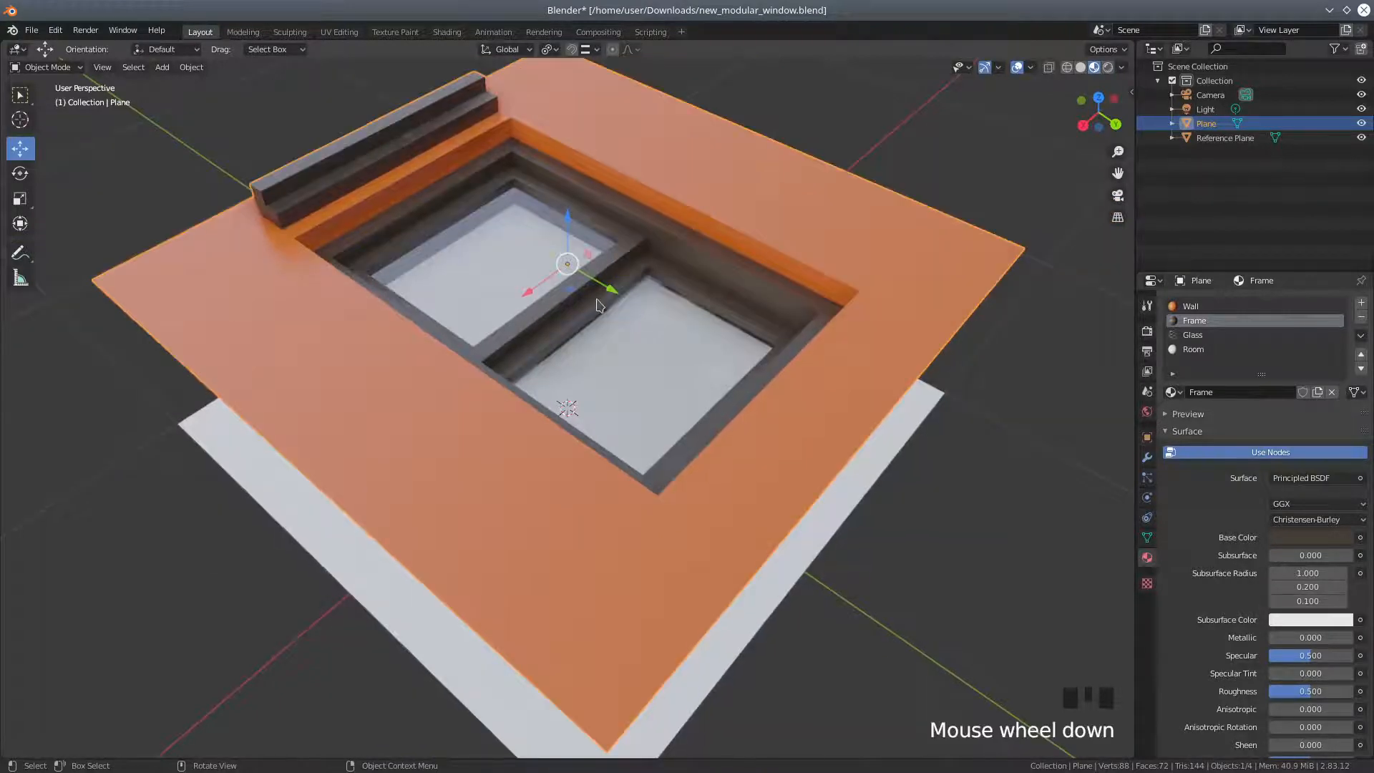
{"action": "middle_click_drag", "start_coordinate": [635, 309], "coordinate": [764, 244]}
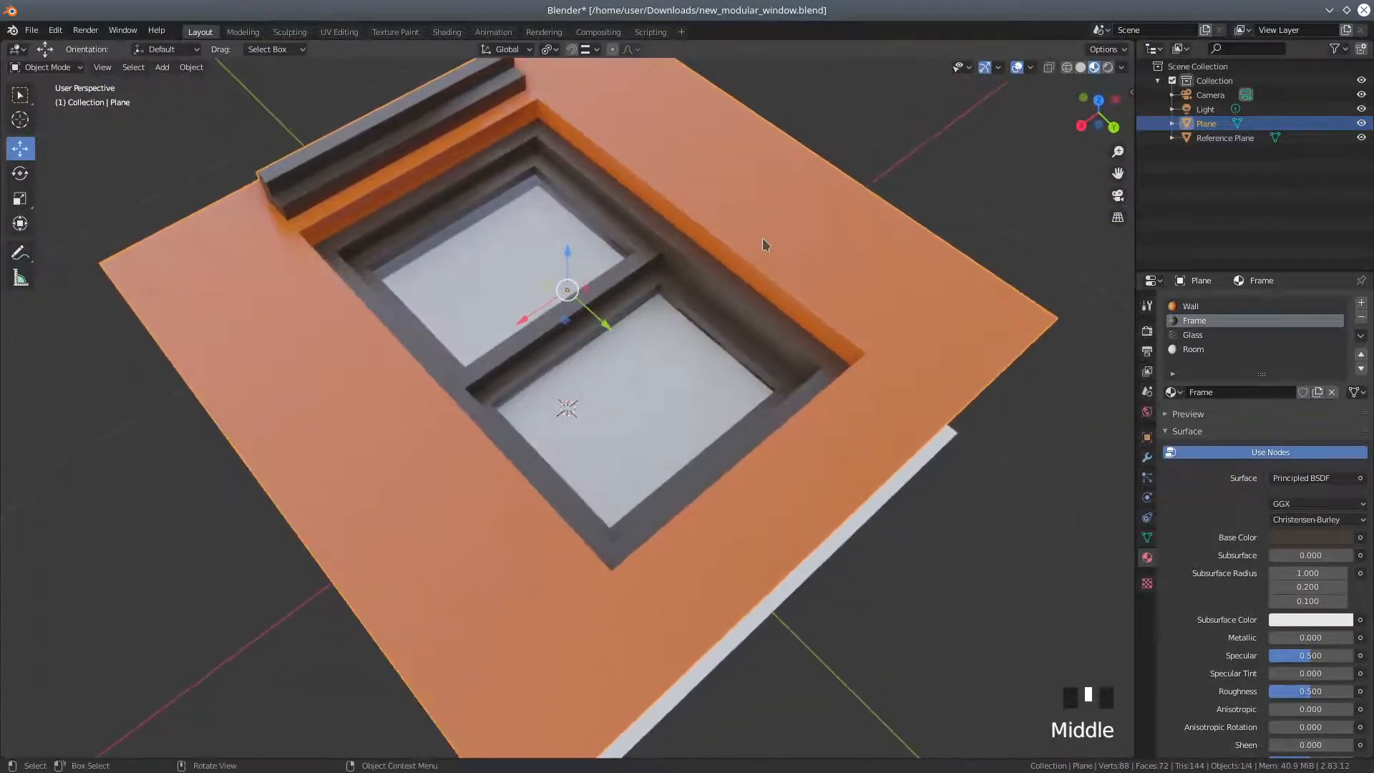
Switch the viewport to wireframe shading, return to Edit Mode and check the viewport overlay options.
{"action": "left_click", "coordinate": [1068, 68]}
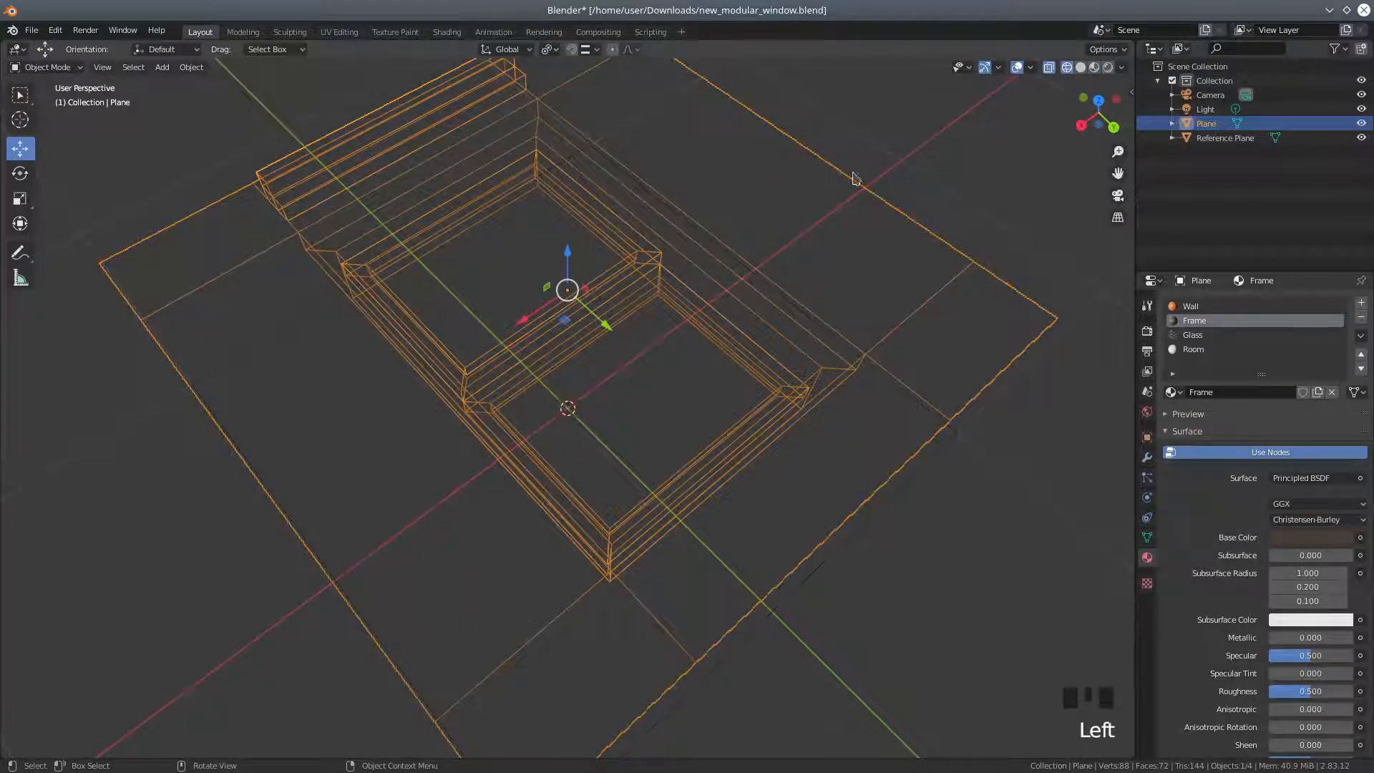
{"action": "left_click", "coordinate": [44, 68]}
{"action": "left_click", "coordinate": [39, 93]}
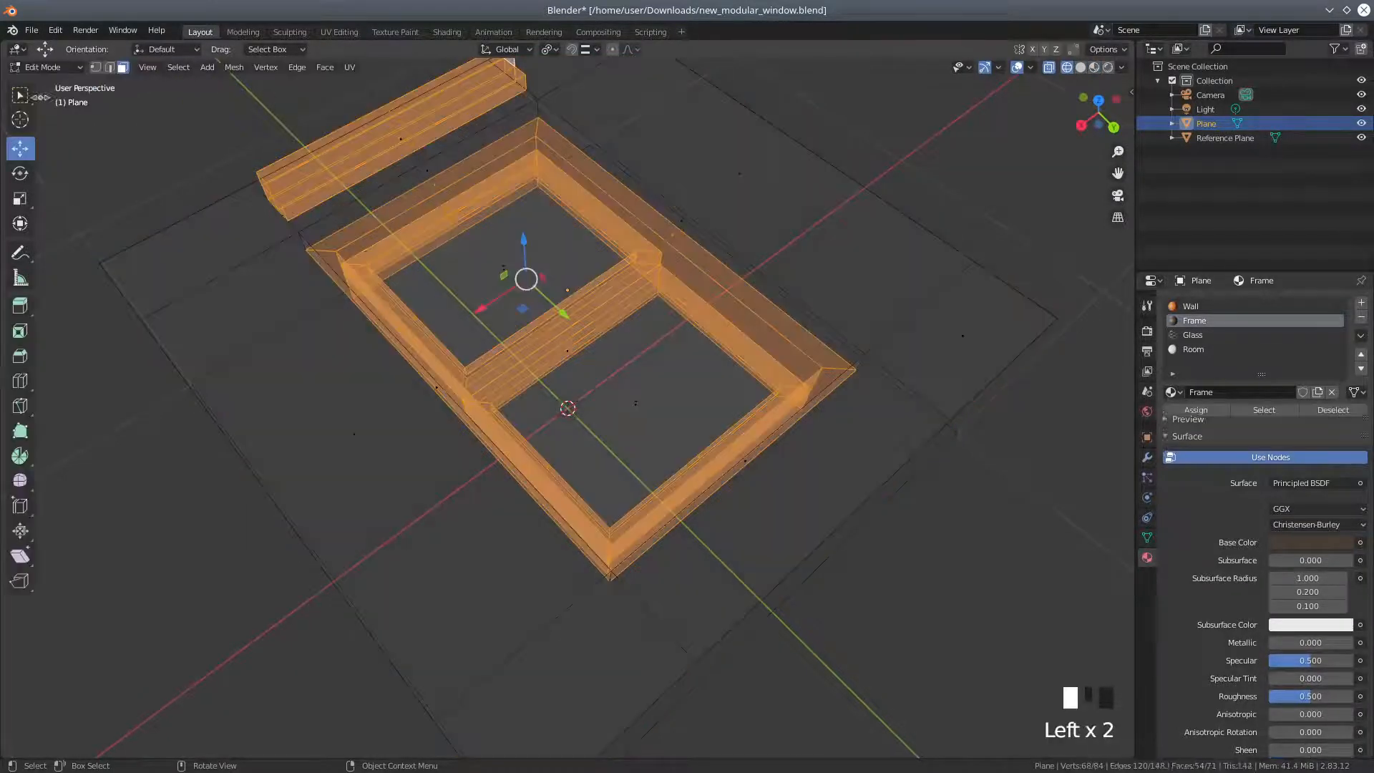
{"action": "scroll", "coordinate": [402, 397], "scroll_direction": "up", "scroll_amount": 2}
{"action": "middle_click_drag", "start_coordinate": [471, 361], "coordinate": [545, 344]}
{"action": "left_click", "coordinate": [1030, 68]}
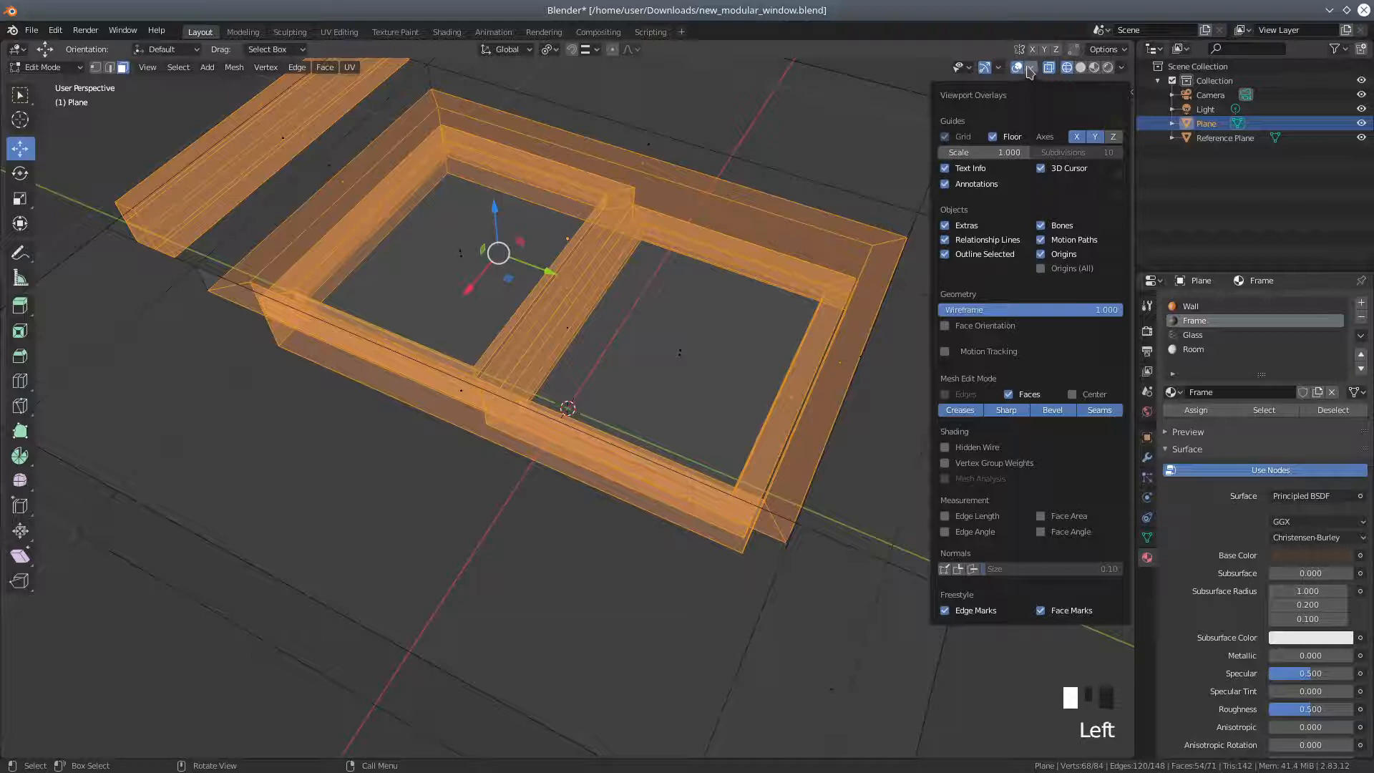
{"action": "left_click", "coordinate": [1028, 68]}
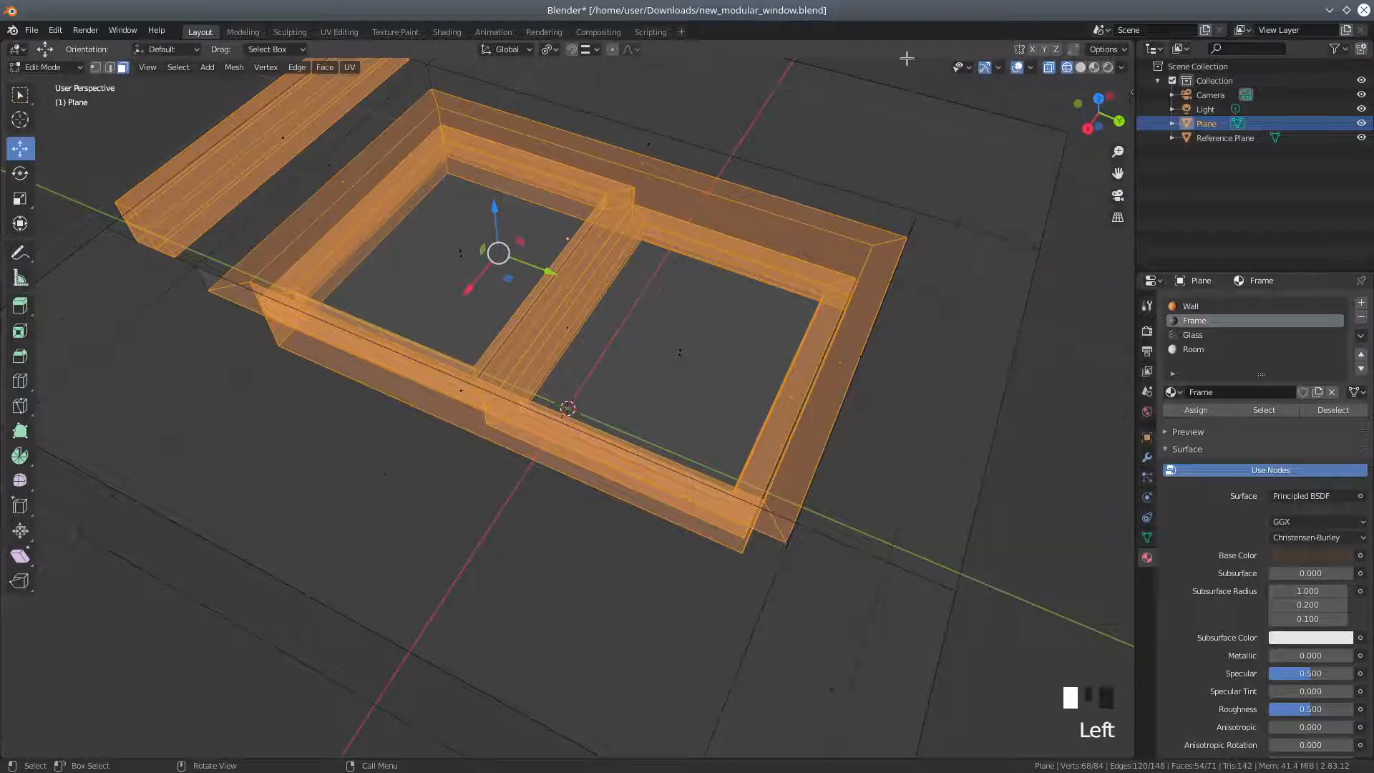
Turn on the Face Orientation overlay and switch to solid shading to check the window's face directions.
{"action": "left_click", "coordinate": [1031, 68]}
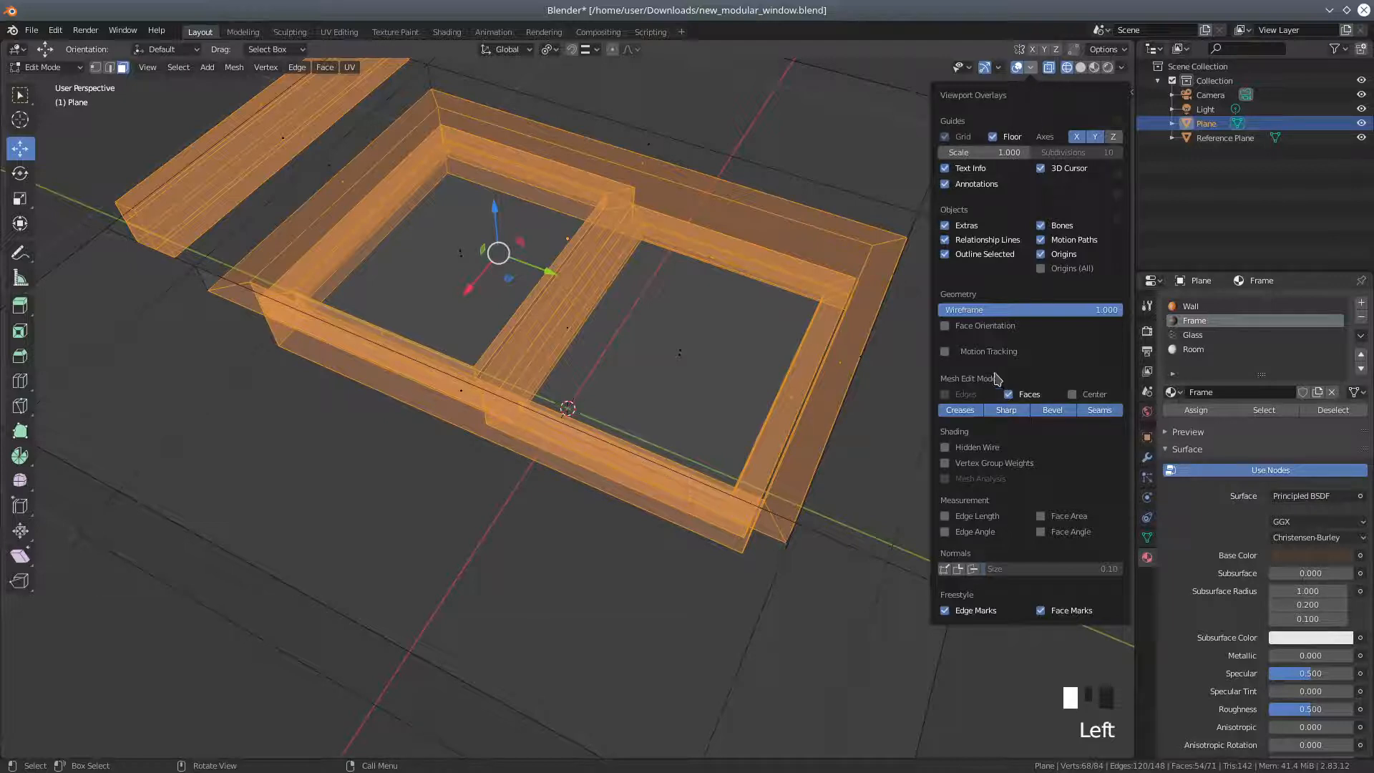
{"action": "left_click", "coordinate": [949, 329]}
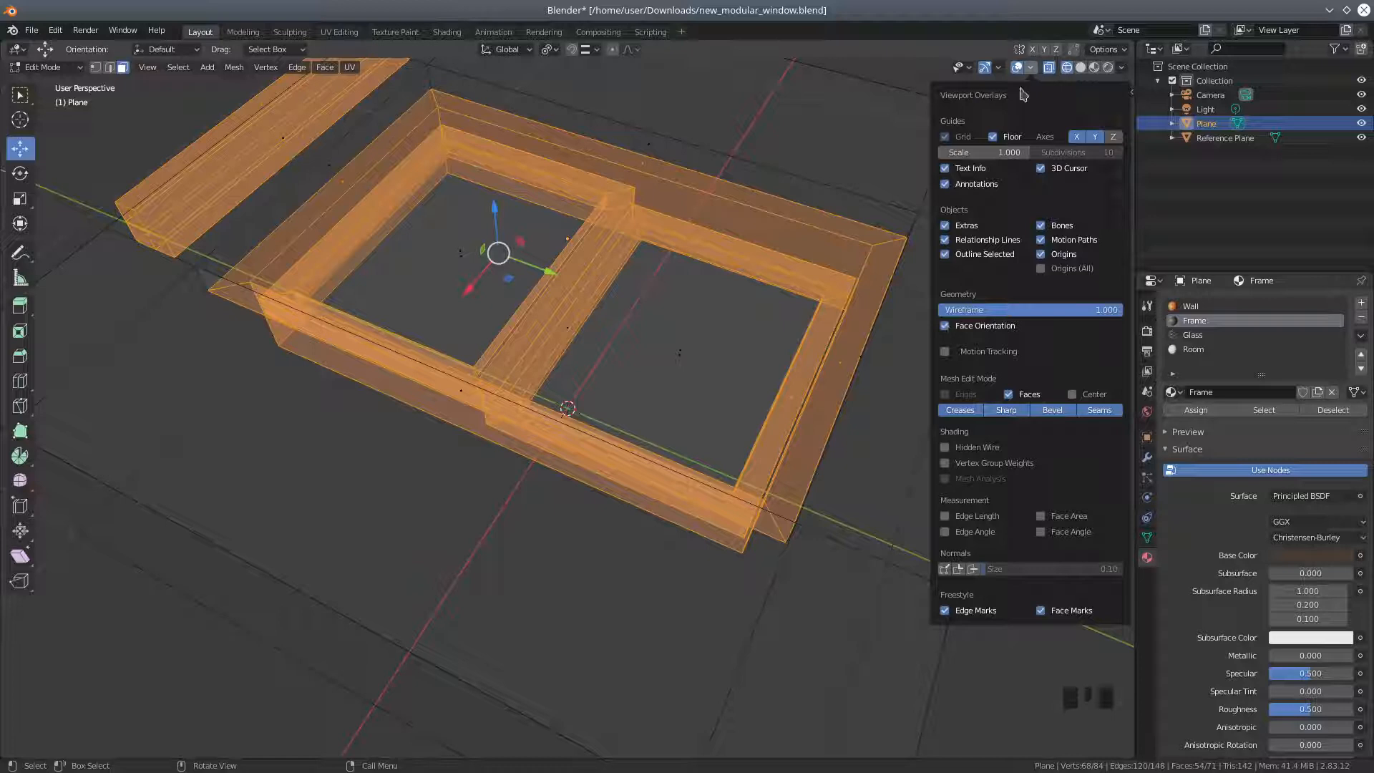
{"action": "left_click", "coordinate": [1081, 69]}
{"action": "middle_click_drag", "start_coordinate": [611, 283], "coordinate": [434, 192]}
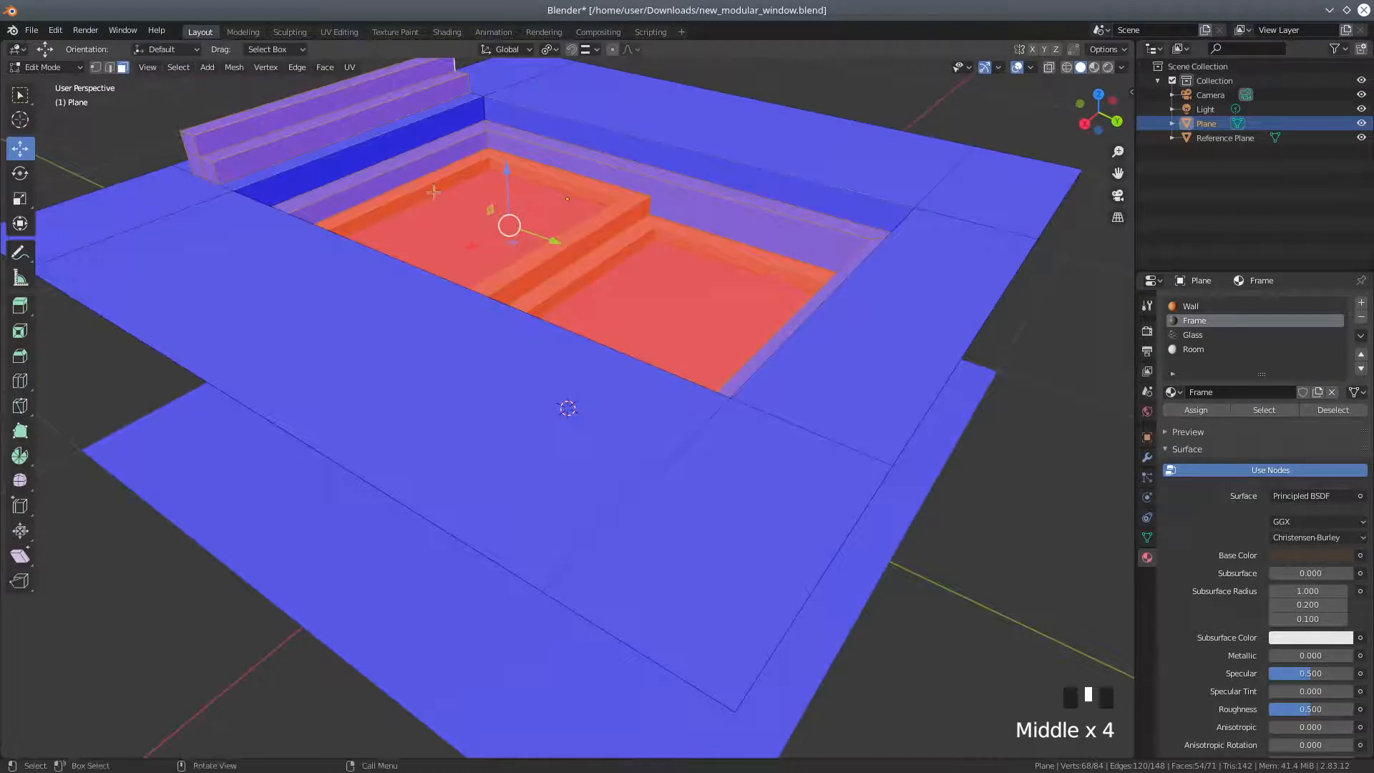
Recalculate the normals of the selected frame and sill faces to the outside.
{"action": "left_click", "coordinate": [235, 67]}
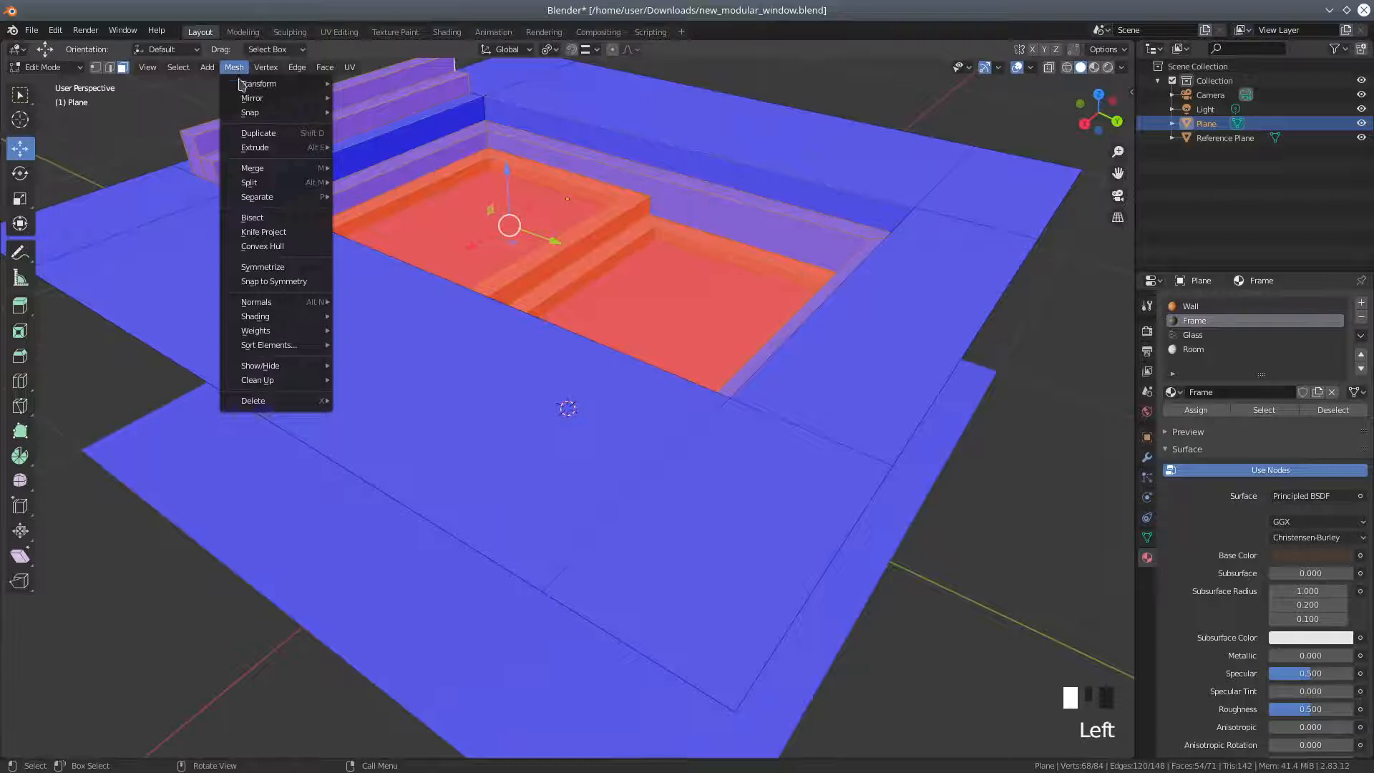
{"action": "mouse_move", "coordinate": [252, 303]}
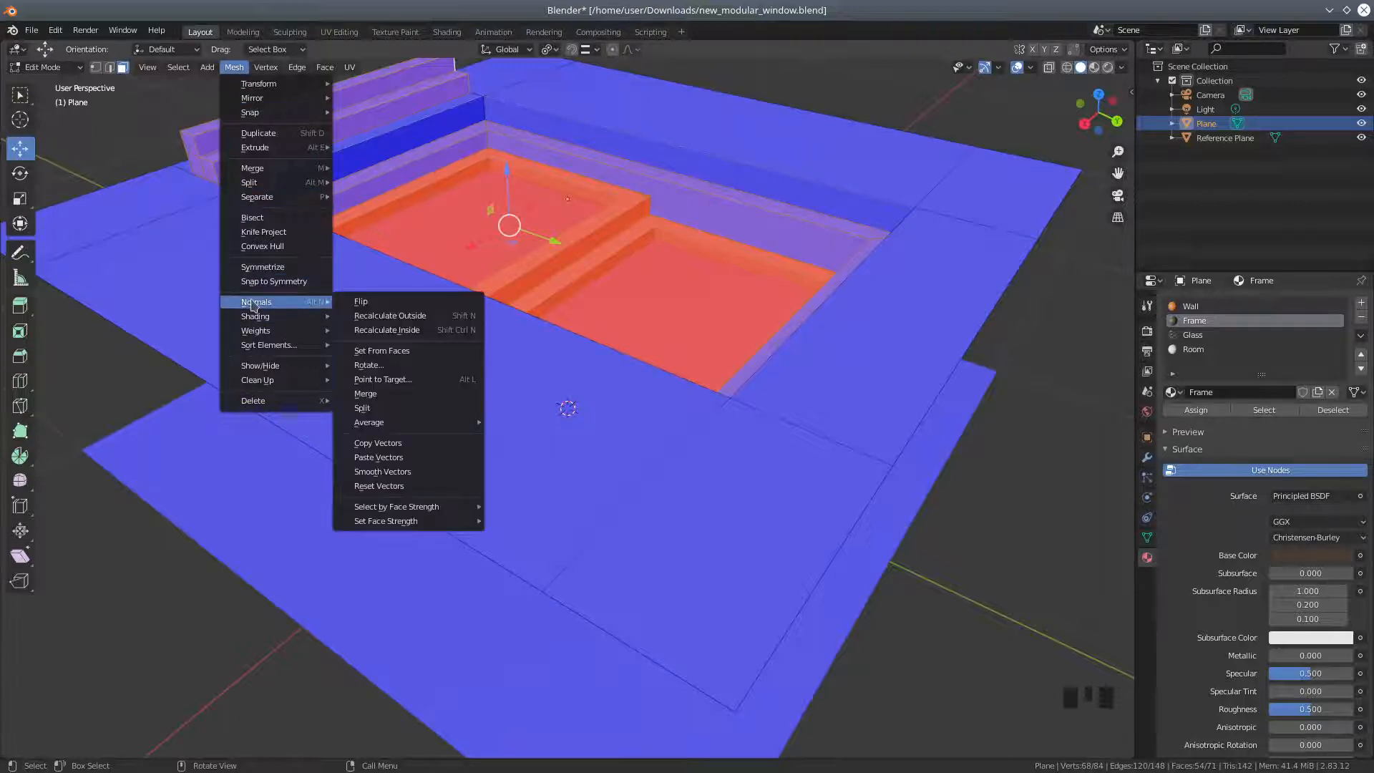
{"action": "left_click", "coordinate": [391, 315]}
{"action": "middle_click_drag", "start_coordinate": [390, 312], "coordinate": [625, 246]}
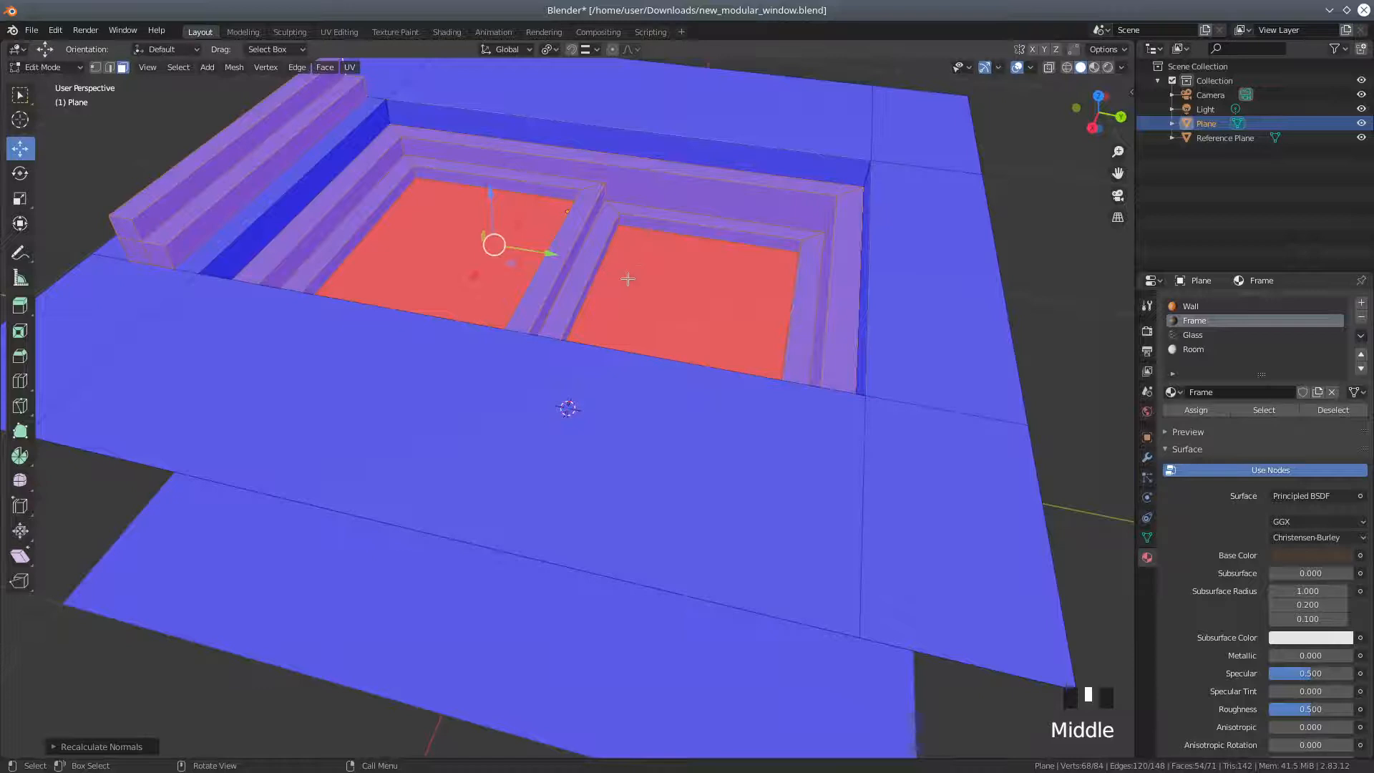
Select the glass pane farther from the sill and examine in wireframe shading how it meets the surrounding frame.
{"action": "left_click", "coordinate": [627, 279]}
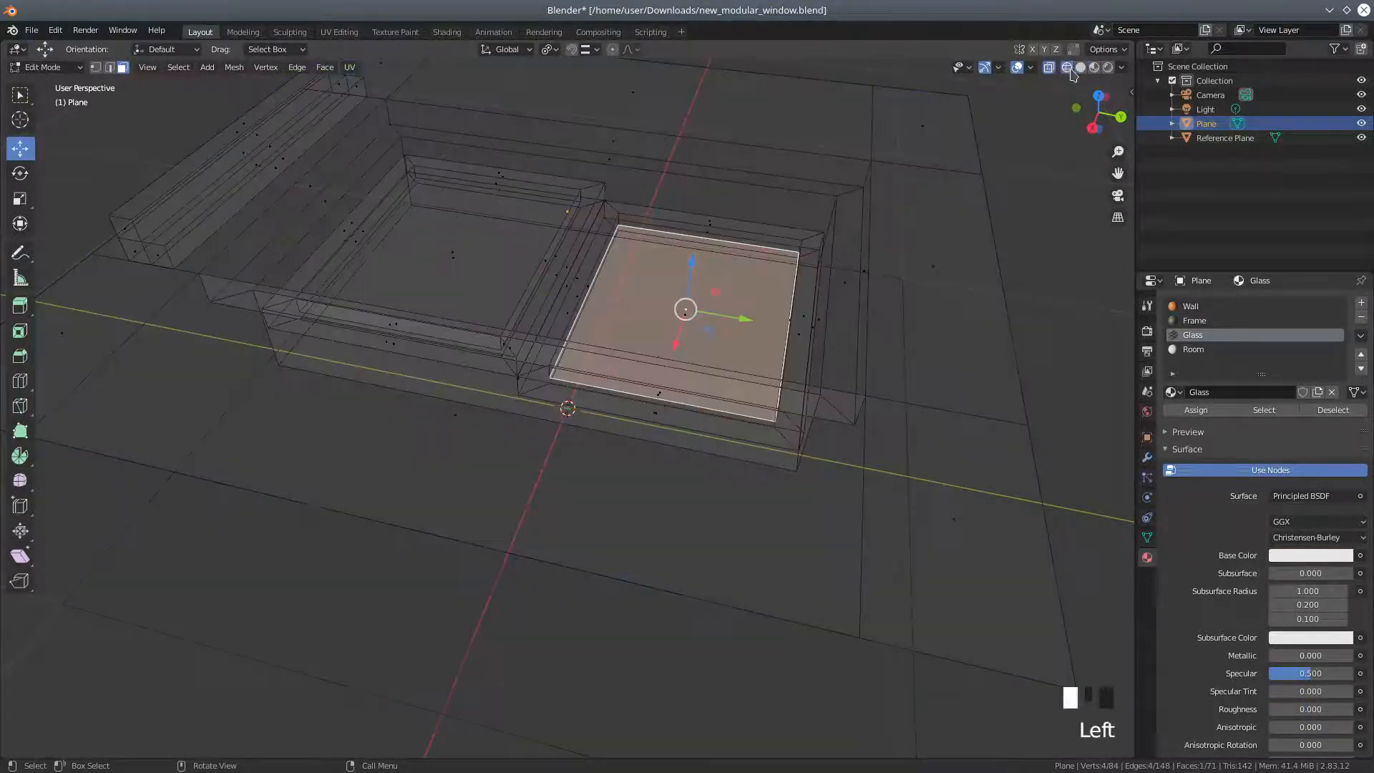
{"action": "left_click", "coordinate": [1066, 66]}
{"action": "scroll", "coordinate": [565, 277], "scroll_direction": "up", "scroll_amount": 2}
{"action": "middle_click_drag", "start_coordinate": [565, 277], "coordinate": [632, 203]}
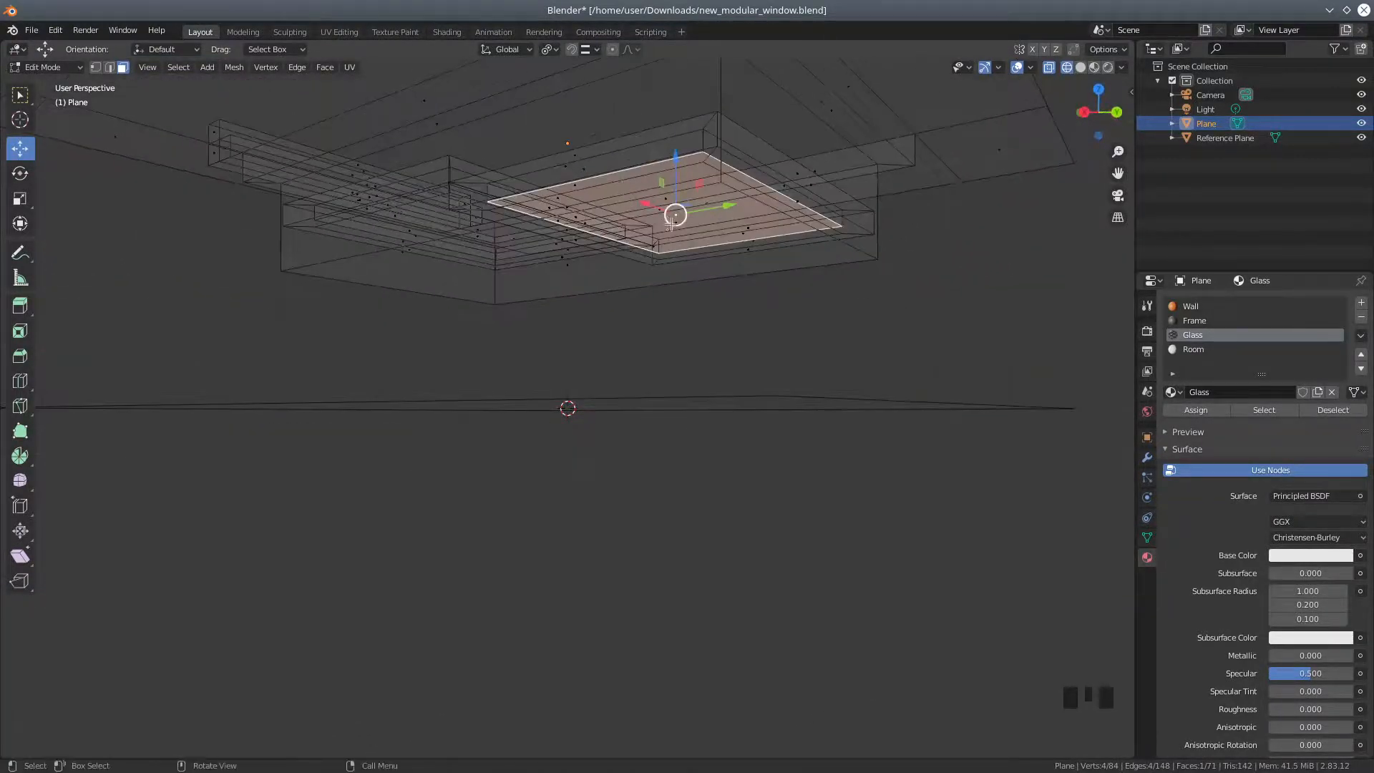
{"action": "left_click_drag", "start_coordinate": [671, 223], "coordinate": [673, 223]}
{"action": "middle_click_drag", "start_coordinate": [629, 248], "coordinate": [645, 300]}
{"action": "mouse_move", "coordinate": [664, 309]}
{"action": "middle_mouse_down"}
{"action": "mouse_move", "coordinate": [784, 331]}
{"action": "mouse_move", "coordinate": [684, 282]}
{"action": "mouse_move", "coordinate": [653, 307]}
{"action": "mouse_move", "coordinate": [743, 295]}
{"action": "mouse_move", "coordinate": [702, 286]}
{"action": "mouse_move", "coordinate": [683, 303]}
{"action": "middle_mouse_up"}
{"action": "middle_click_drag", "start_coordinate": [612, 227], "coordinate": [632, 233]}
{"action": "middle_click_drag", "start_coordinate": [502, 225], "coordinate": [476, 228]}
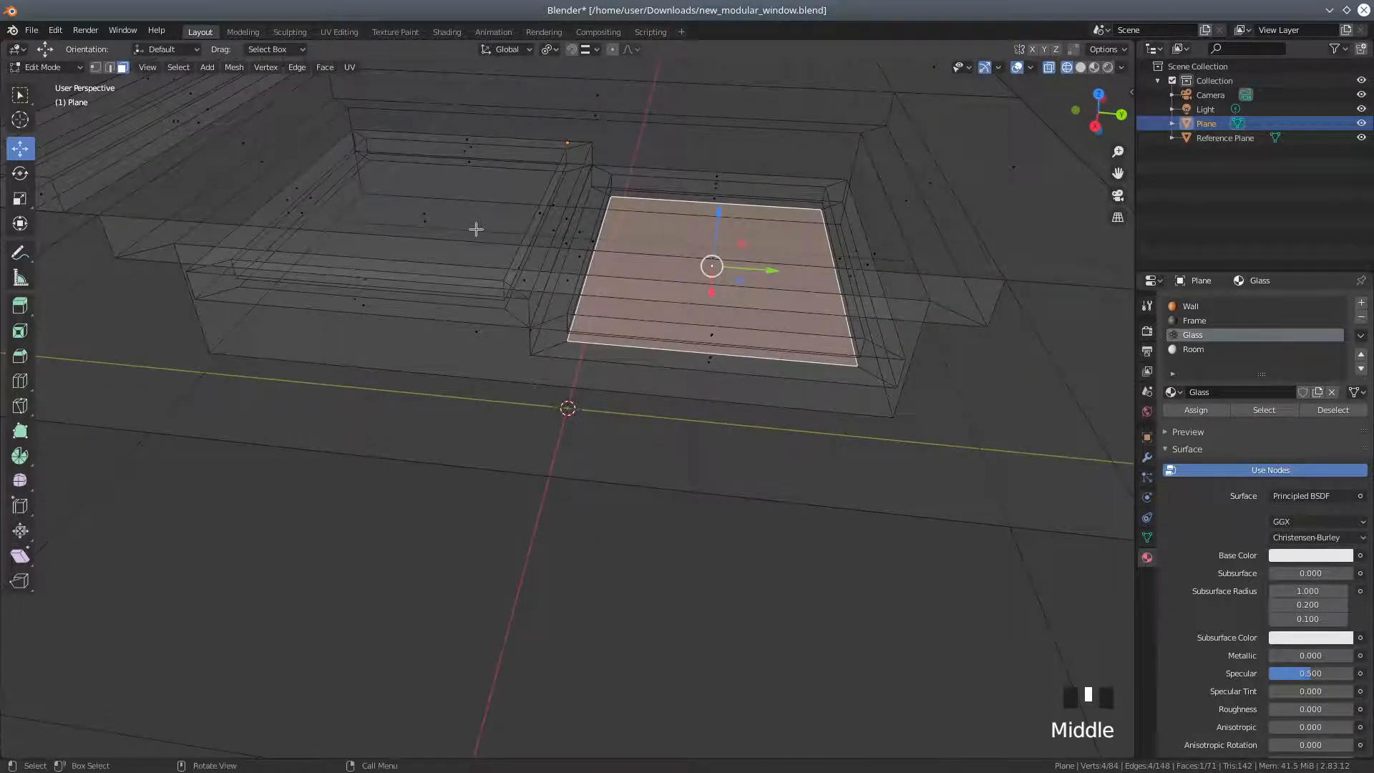
{"action": "middle_click_drag", "start_coordinate": [409, 250], "coordinate": [389, 230]}
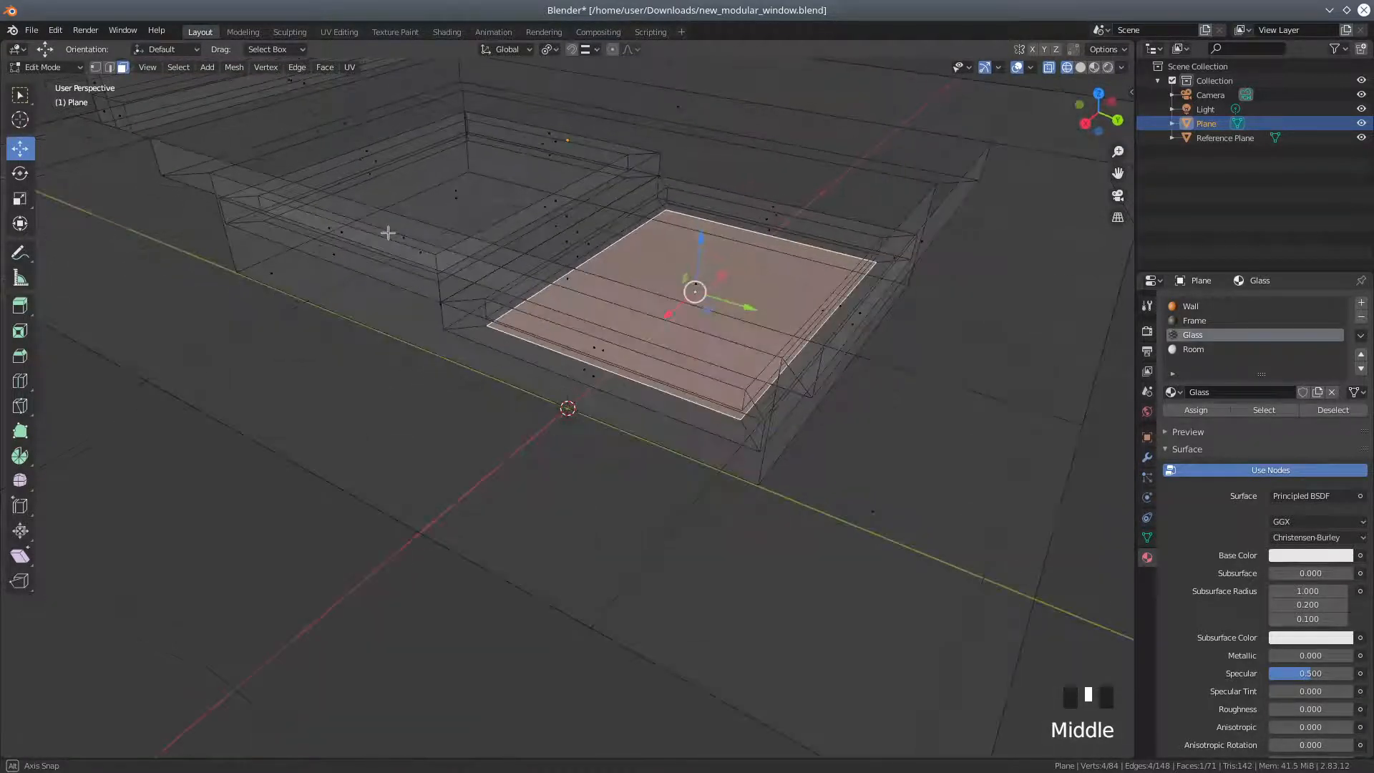
{"action": "scroll", "coordinate": [534, 332], "scroll_direction": "up", "scroll_amount": 2}
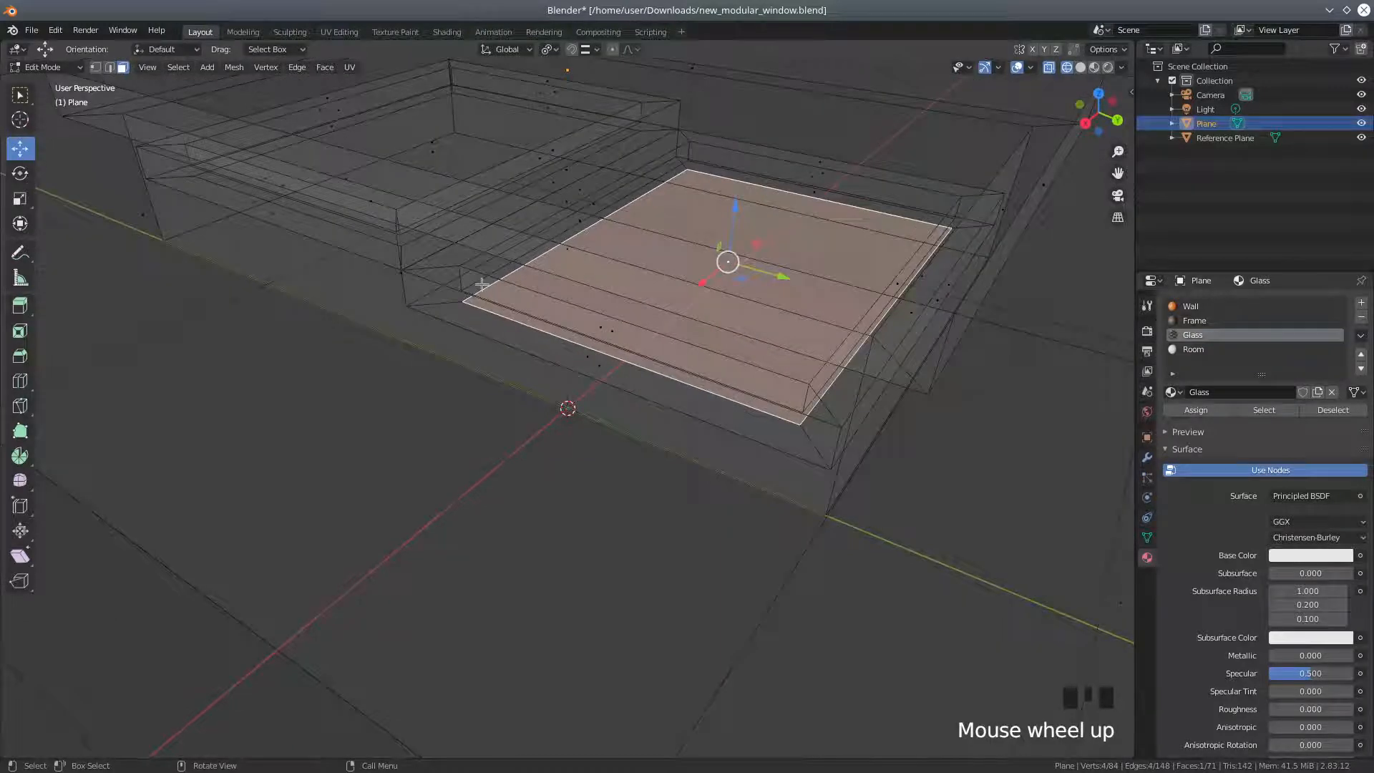
Switch to edge selection and try to select the edge loop around the glass pane farther from the sill.
{"action": "left_click", "coordinate": [112, 68]}
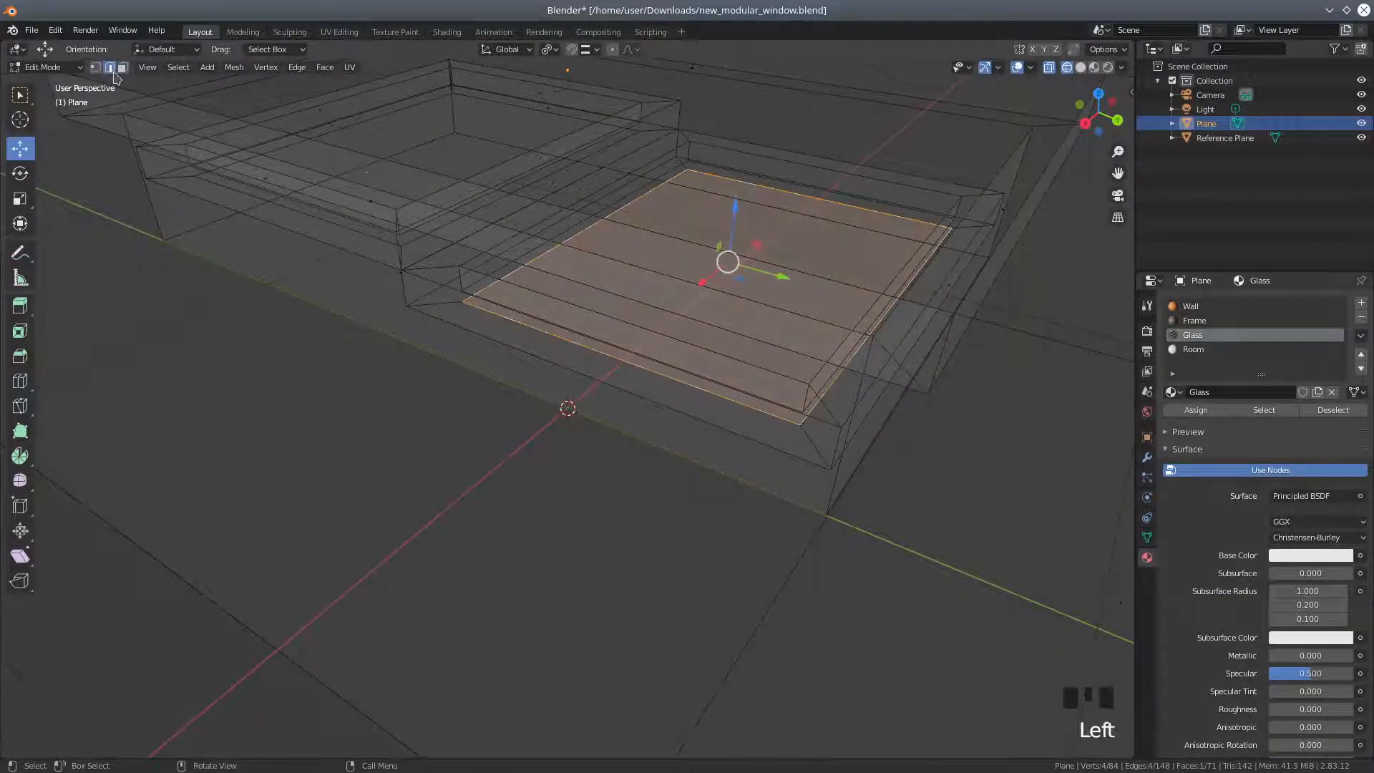
{"action": "left_click", "coordinate": [481, 281]}
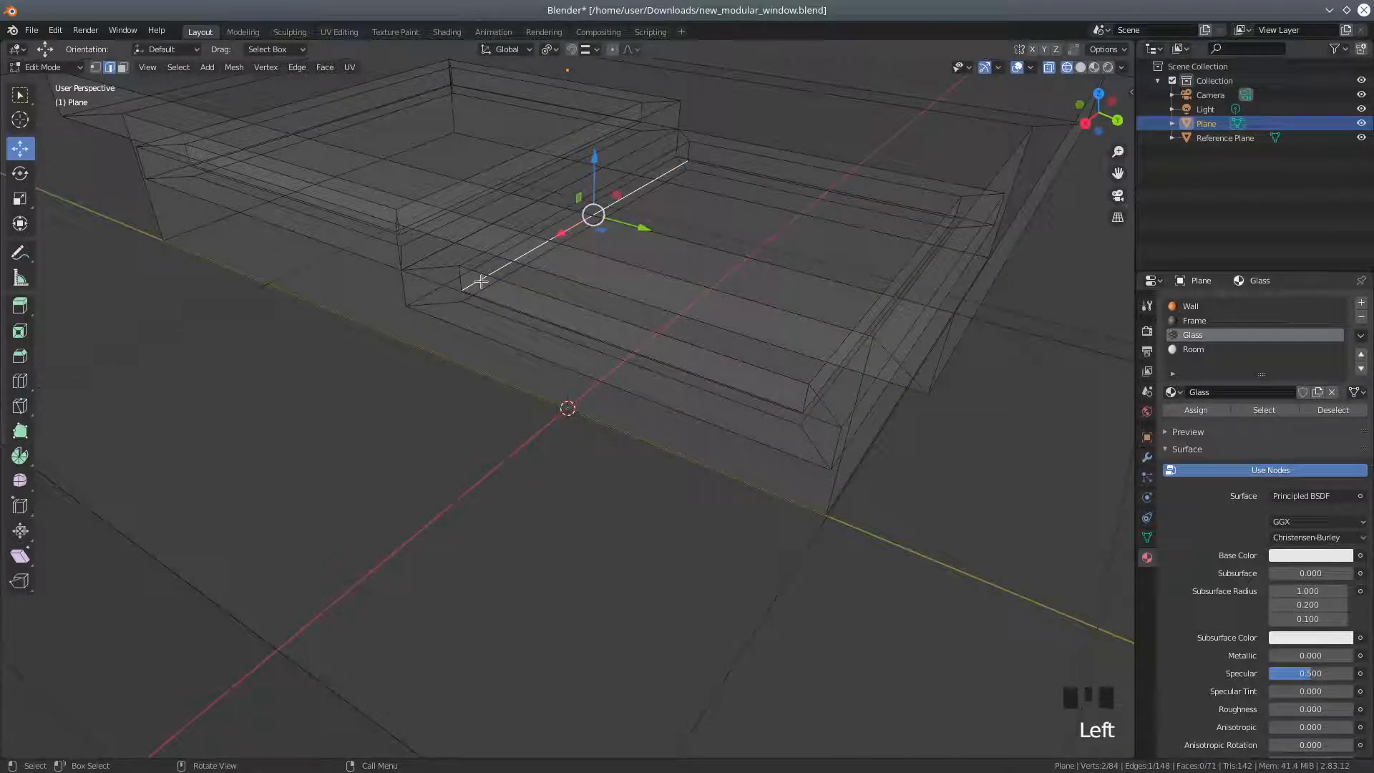
{"action": "left_click", "coordinate": [482, 281], "text": "alt+shift"}
{"action": "left_click", "coordinate": [481, 281], "text": "alt+shift"}
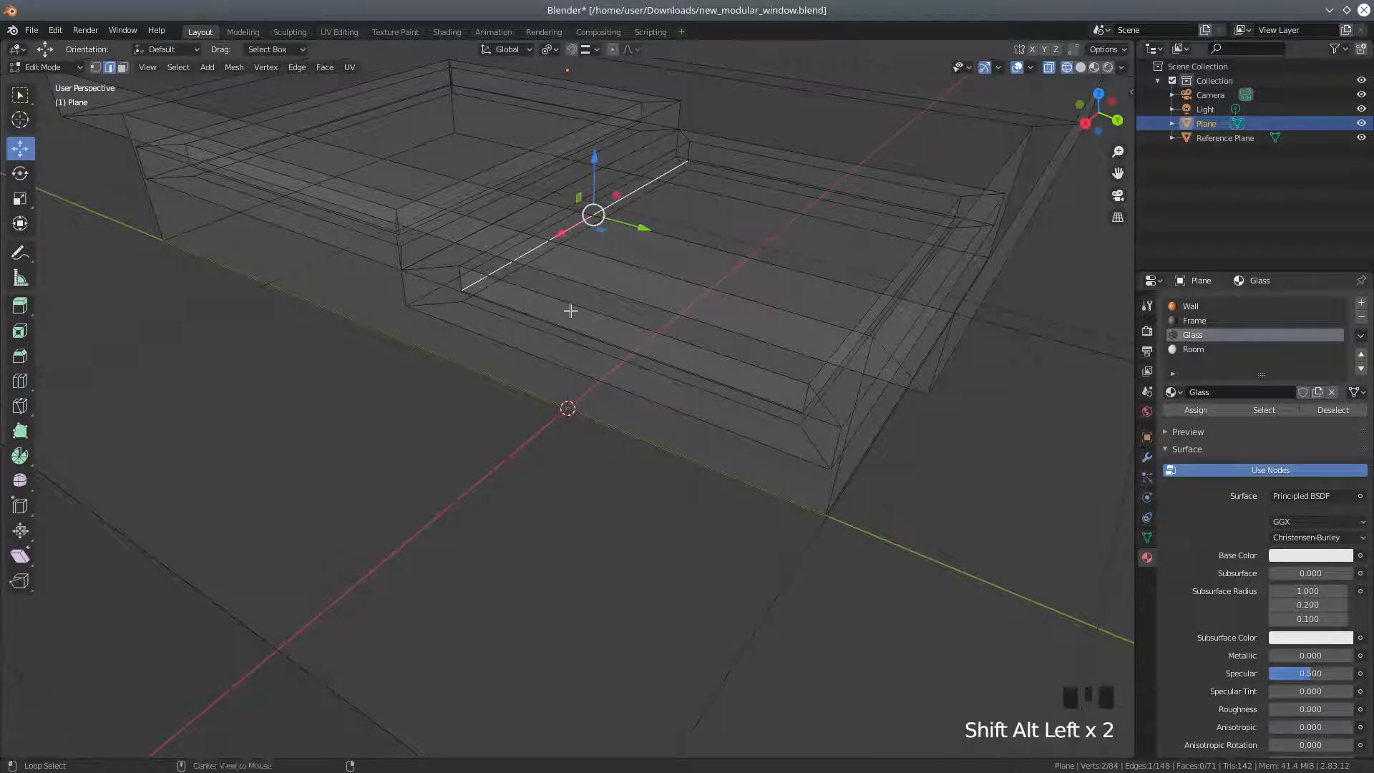
{"action": "middle_click_drag", "start_coordinate": [672, 308], "coordinate": [546, 304]}
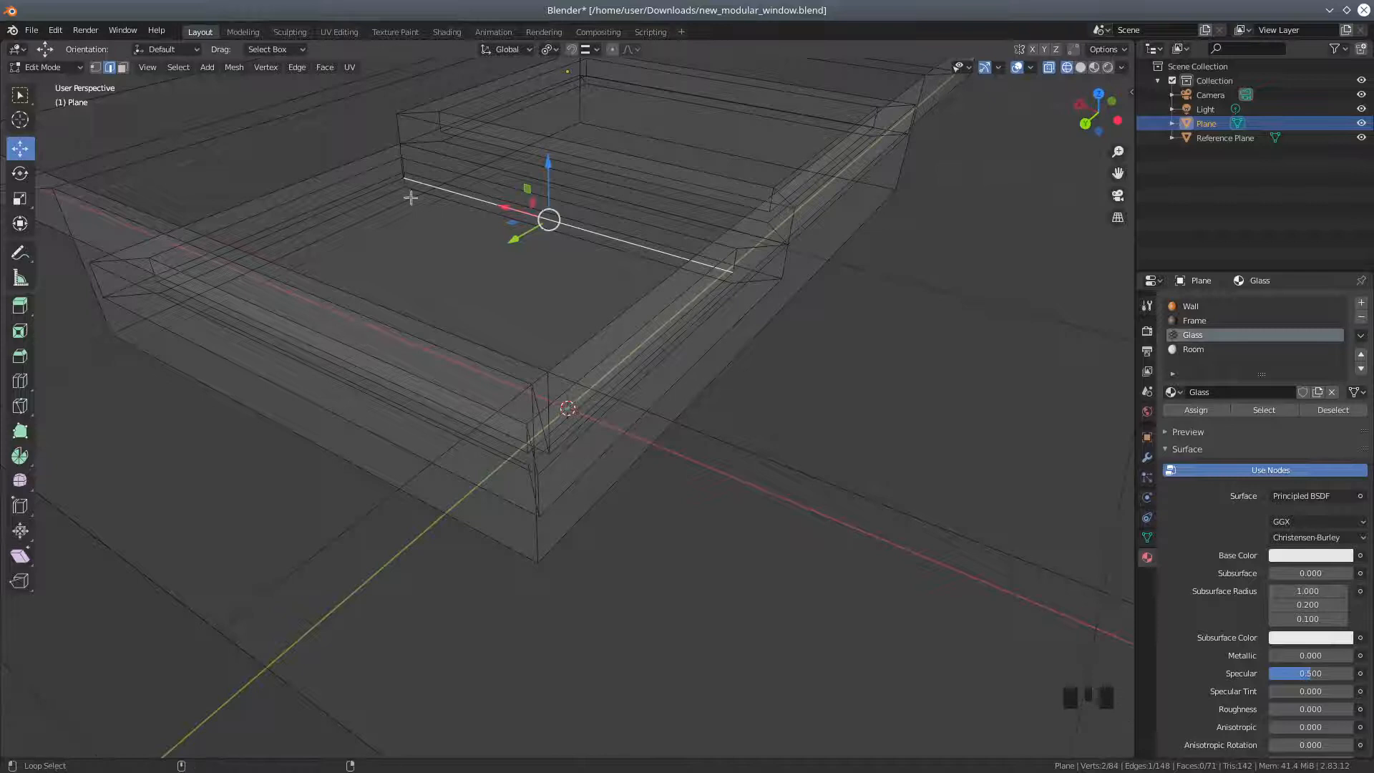
{"action": "left_click", "coordinate": [382, 183], "text": "alt+shift"}
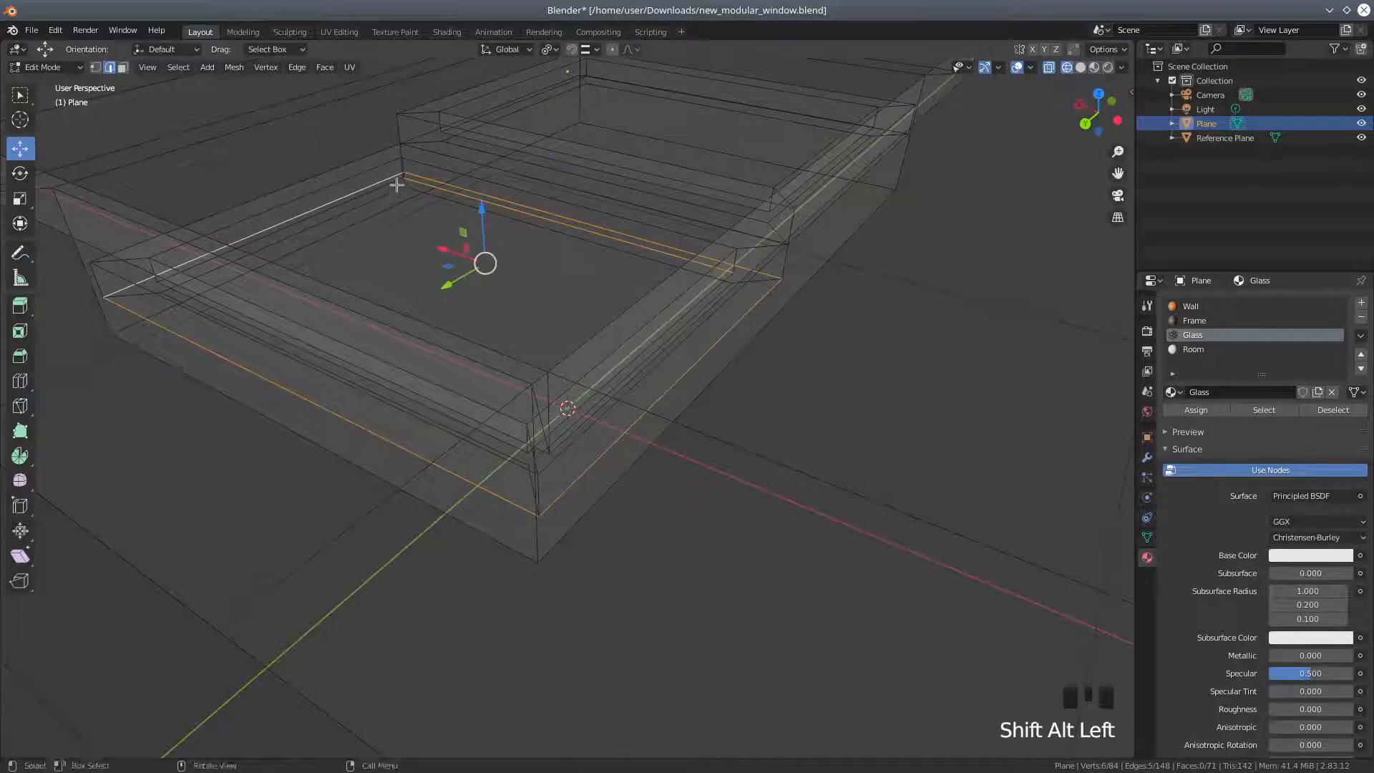
{"action": "left_click", "coordinate": [397, 184]}
{"action": "left_click", "coordinate": [397, 184], "text": "alt+shift"}
{"action": "left_click", "coordinate": [390, 184], "text": "alt+shift"}
Select the upper loop of edges around the glass pane farther from the sill, edge by edge.
{"action": "left_click", "coordinate": [389, 184]}
{"action": "left_click", "coordinate": [415, 182], "text": "alt+shift"}
{"action": "middle_click_drag", "start_coordinate": [427, 223], "coordinate": [523, 234]}
{"action": "left_click", "coordinate": [802, 243], "text": "alt+shift"}
{"action": "middle_click_drag", "start_coordinate": [802, 243], "coordinate": [746, 227]}
{"action": "left_click", "coordinate": [794, 126], "text": "alt+shift"}
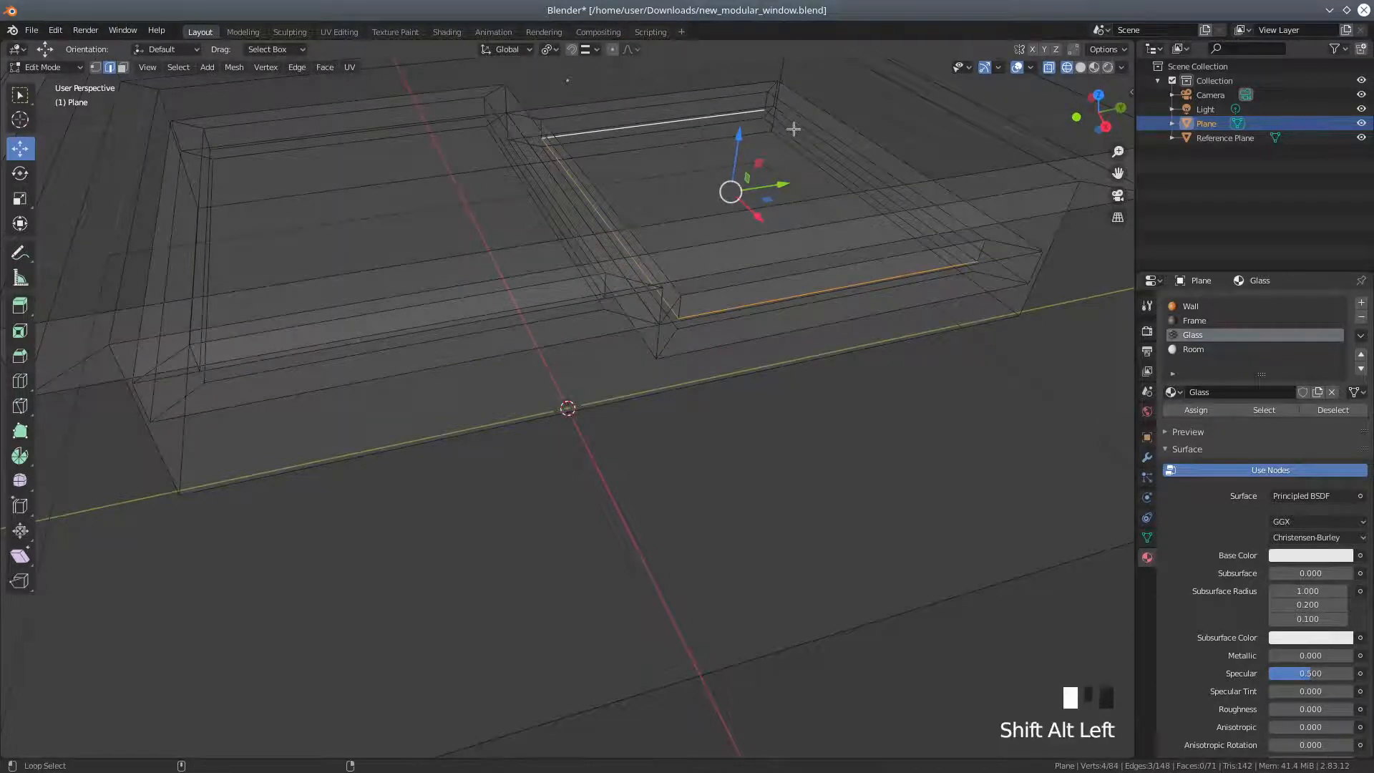
{"action": "middle_click_drag", "start_coordinate": [794, 126], "coordinate": [667, 257]}
Add the matching lower loop of edges around the same pane and bridge the two edge loops.
{"action": "left_click", "coordinate": [576, 267], "text": "alt+shift"}
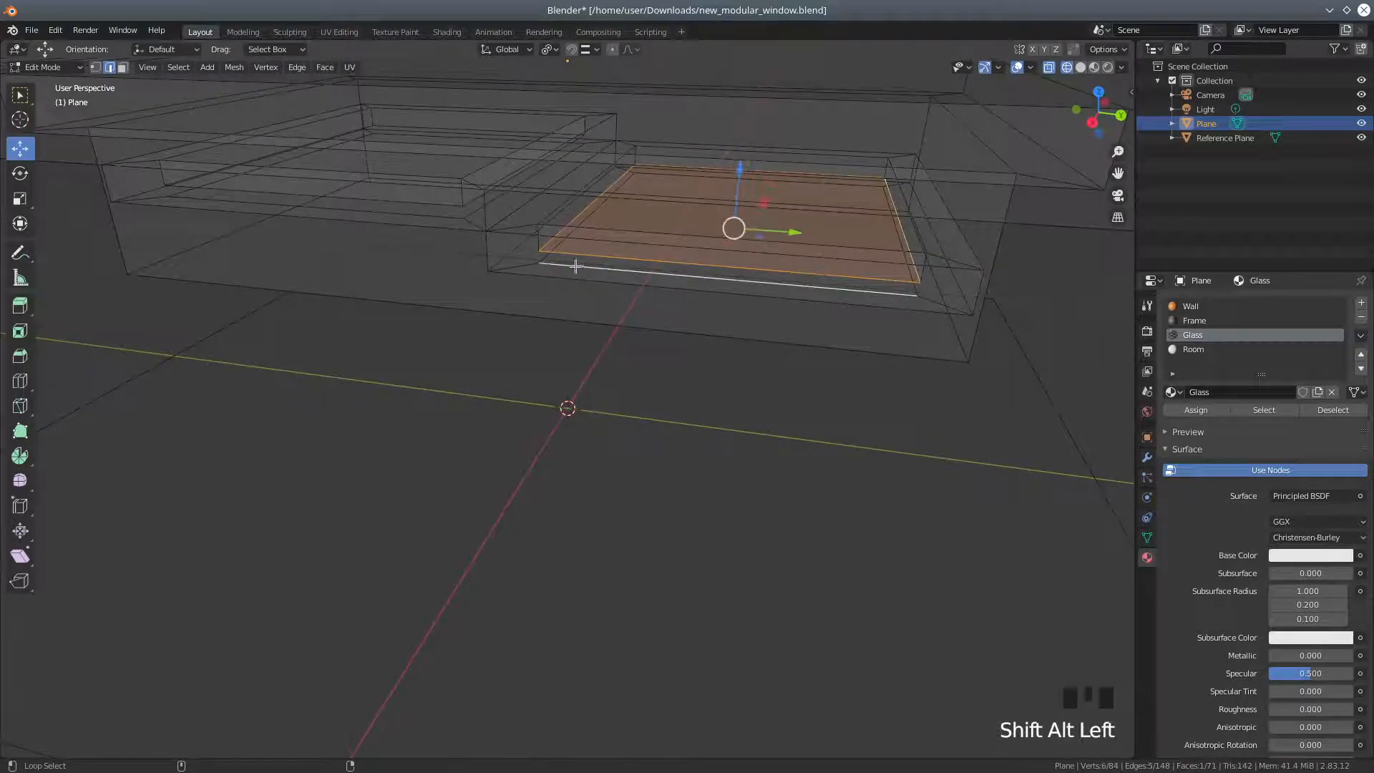
{"action": "left_click", "coordinate": [559, 246], "text": "alt+shift"}
{"action": "middle_click_drag", "start_coordinate": [751, 319], "coordinate": [679, 316]}
{"action": "left_click", "coordinate": [678, 332], "text": "alt+shift"}
{"action": "middle_click_drag", "start_coordinate": [797, 322], "coordinate": [503, 170]}
{"action": "left_click", "coordinate": [526, 342], "text": "alt+shift"}
{"action": "left_click", "coordinate": [301, 67]}
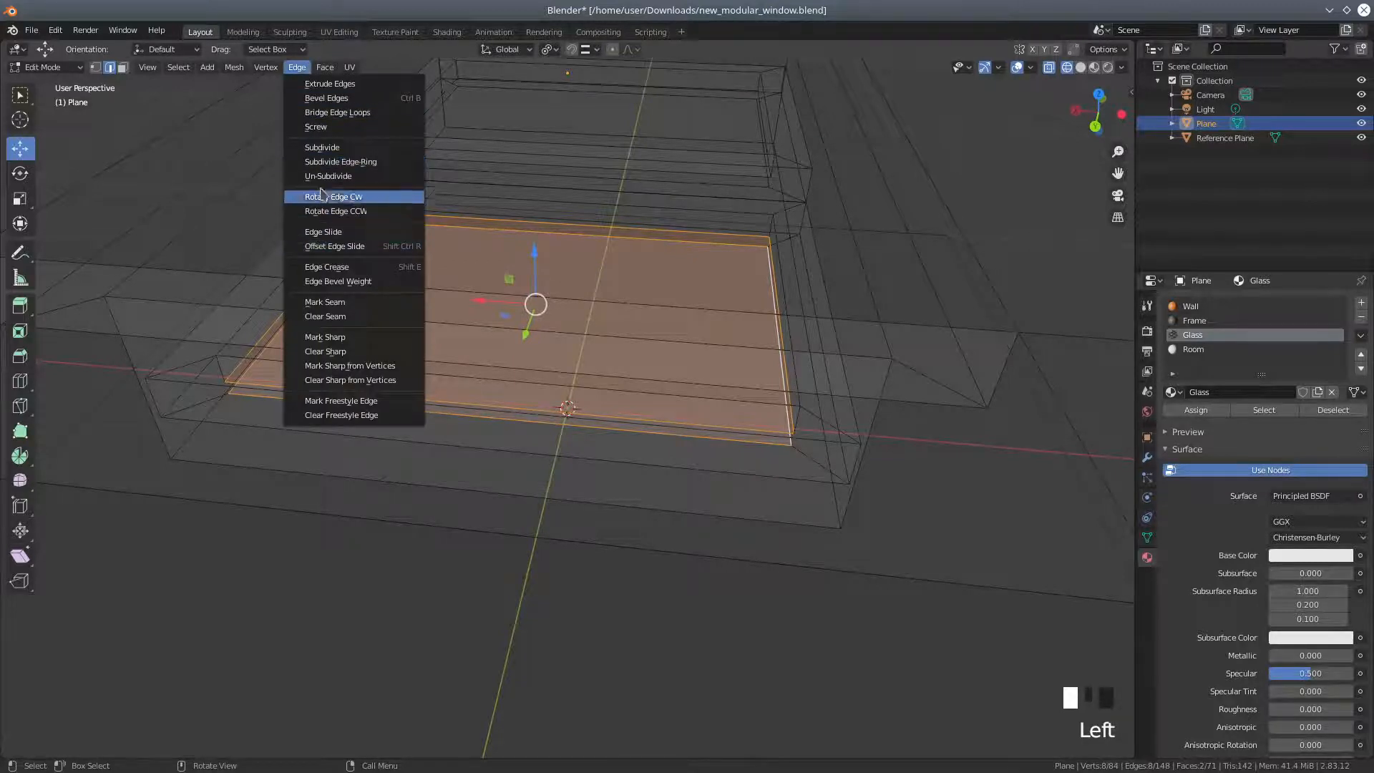
{"action": "left_click", "coordinate": [324, 112]}
{"action": "middle_click_drag", "start_coordinate": [355, 244], "coordinate": [483, 289]}
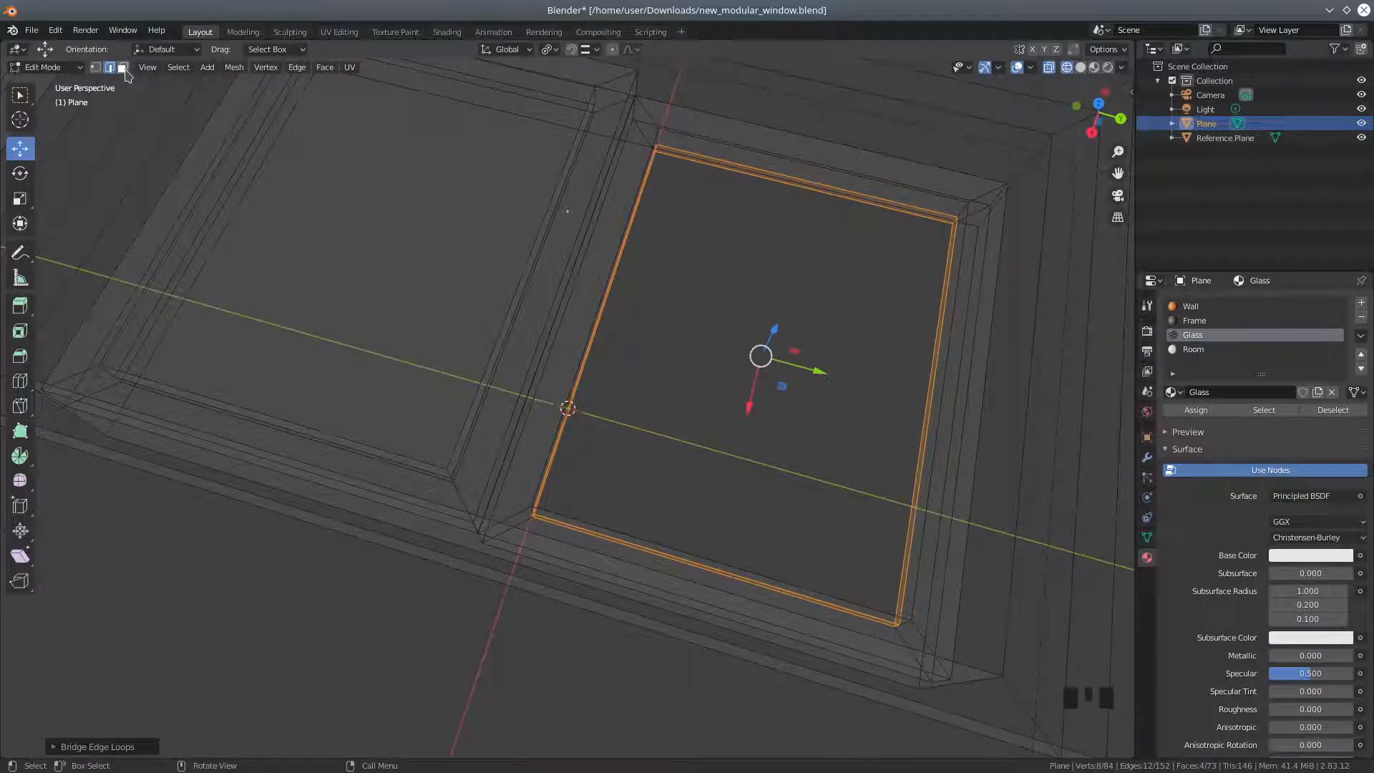
Select the four edges of the lower loop around the glass pane nearer the sill.
{"action": "middle_click_drag", "start_coordinate": [306, 258], "coordinate": [258, 242]}
{"action": "middle_click_drag", "start_coordinate": [231, 172], "coordinate": [301, 165]}
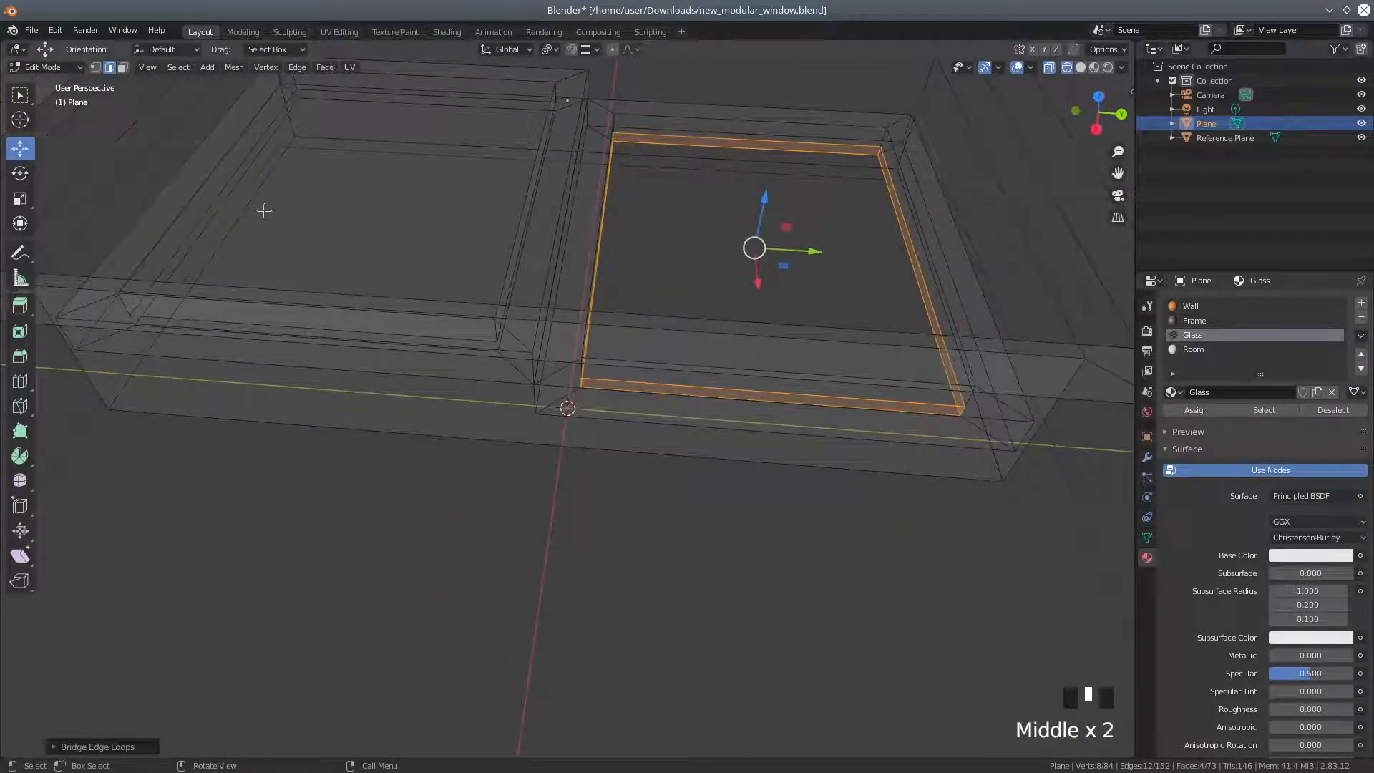
{"action": "middle_click_drag", "start_coordinate": [282, 251], "coordinate": [436, 251], "text": "shift"}
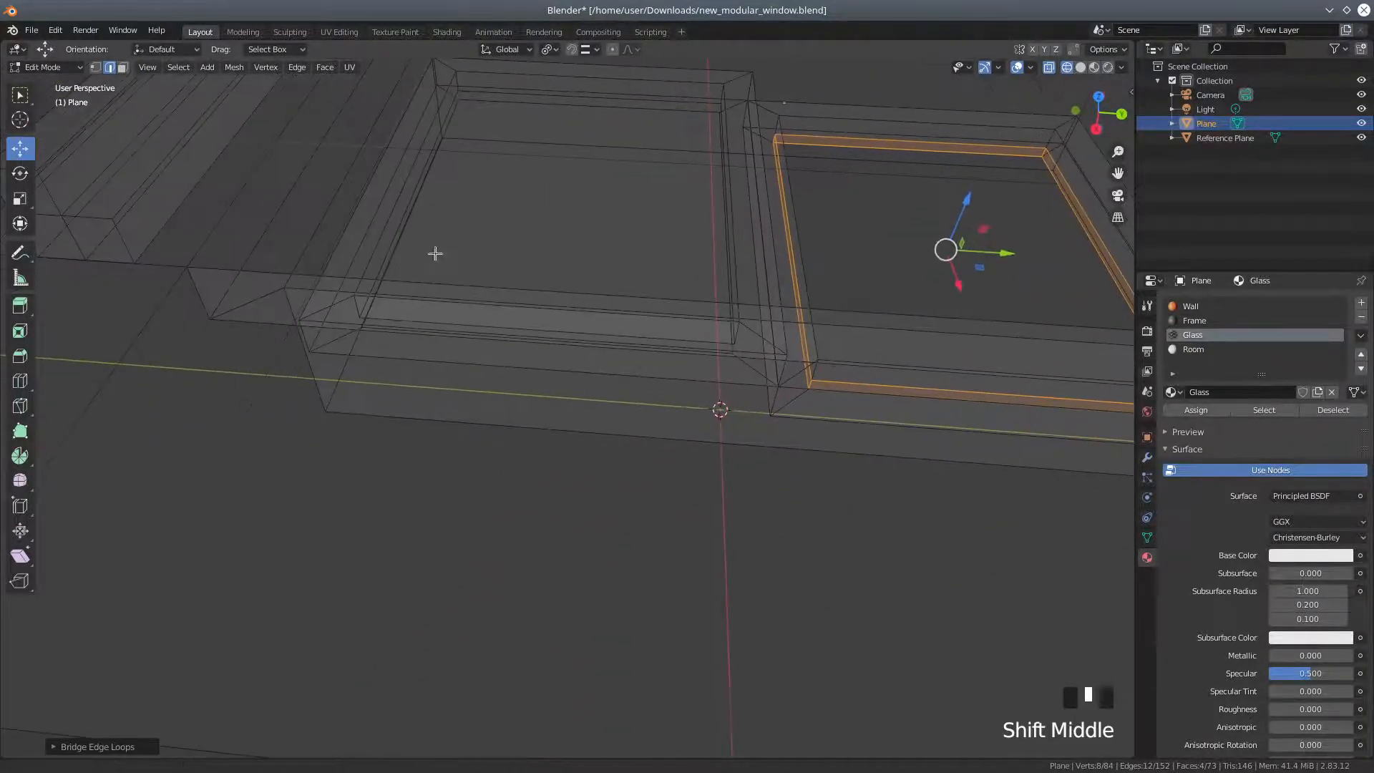
{"action": "scroll", "coordinate": [345, 360], "scroll_direction": "up", "scroll_amount": 1}
{"action": "scroll", "coordinate": [345, 360], "scroll_direction": "up", "scroll_amount": 1}
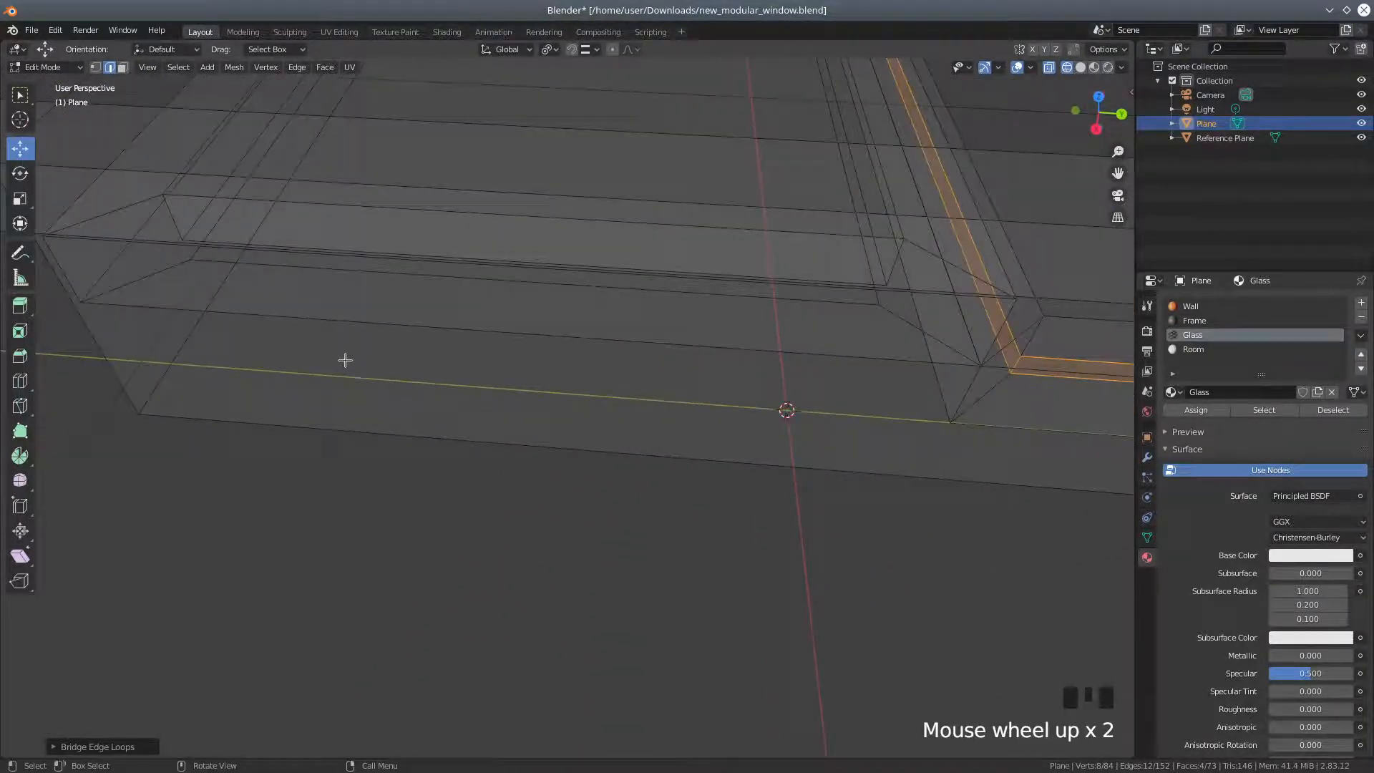
{"action": "left_click", "coordinate": [323, 270]}
{"action": "key", "text": "shift+o"}
{"action": "left_click", "coordinate": [230, 226], "text": "shift"}
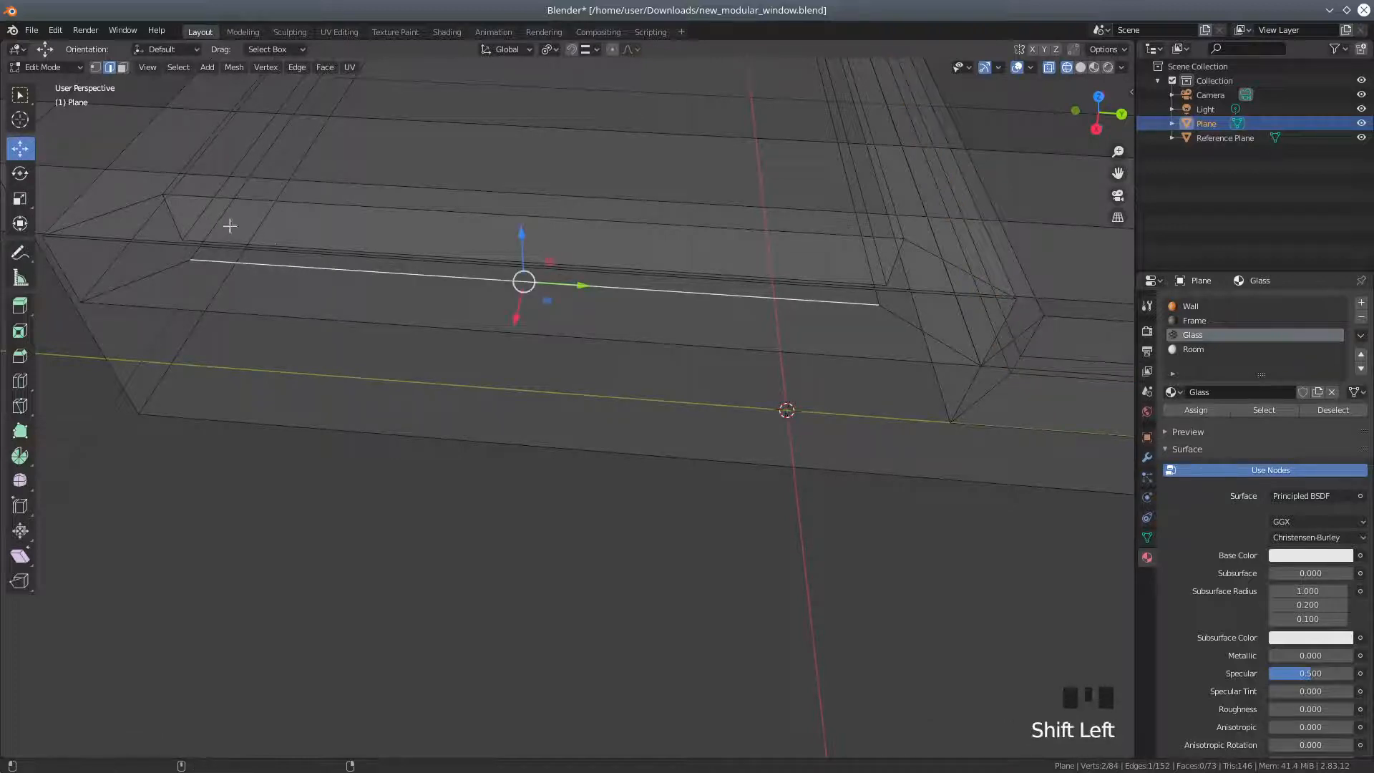
{"action": "key", "text": "shift+o"}
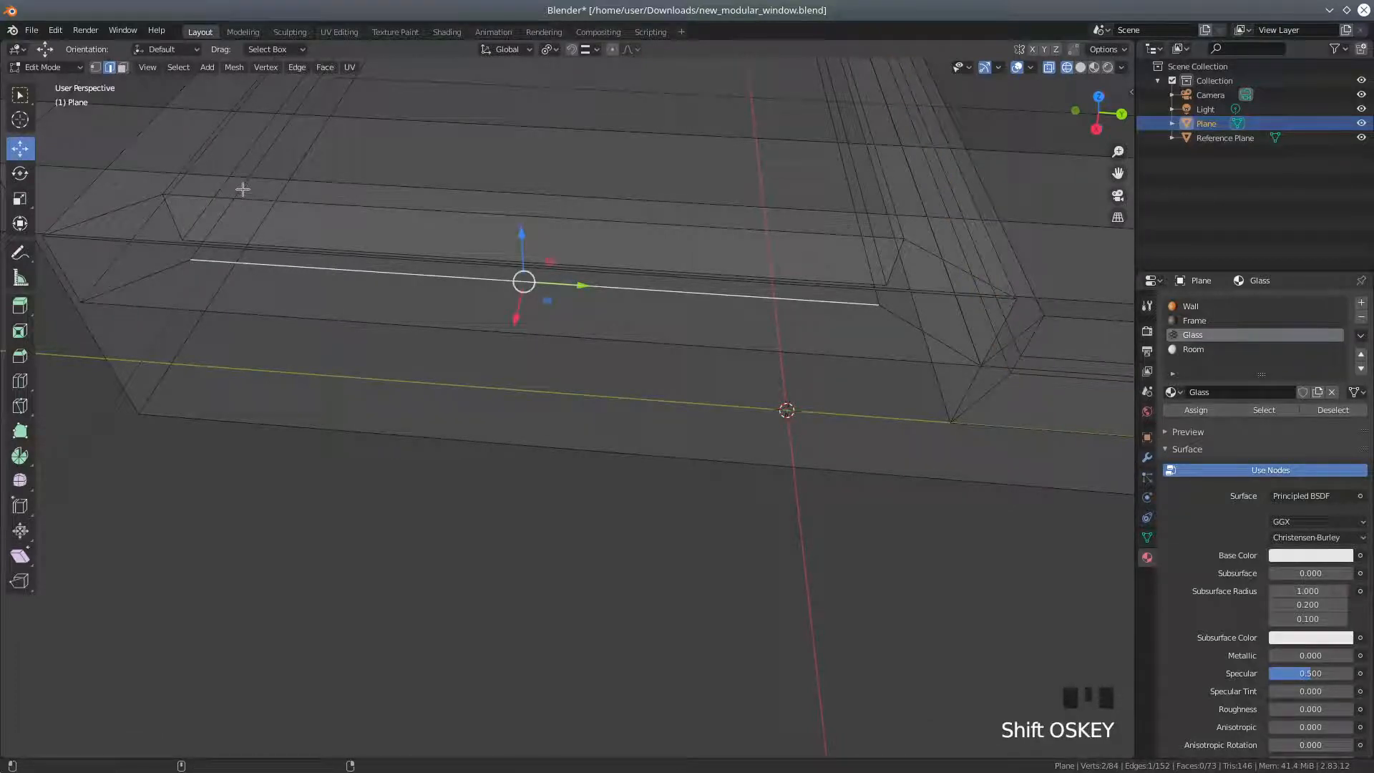
{"action": "double_click", "coordinate": [240, 188], "text": "shift"}
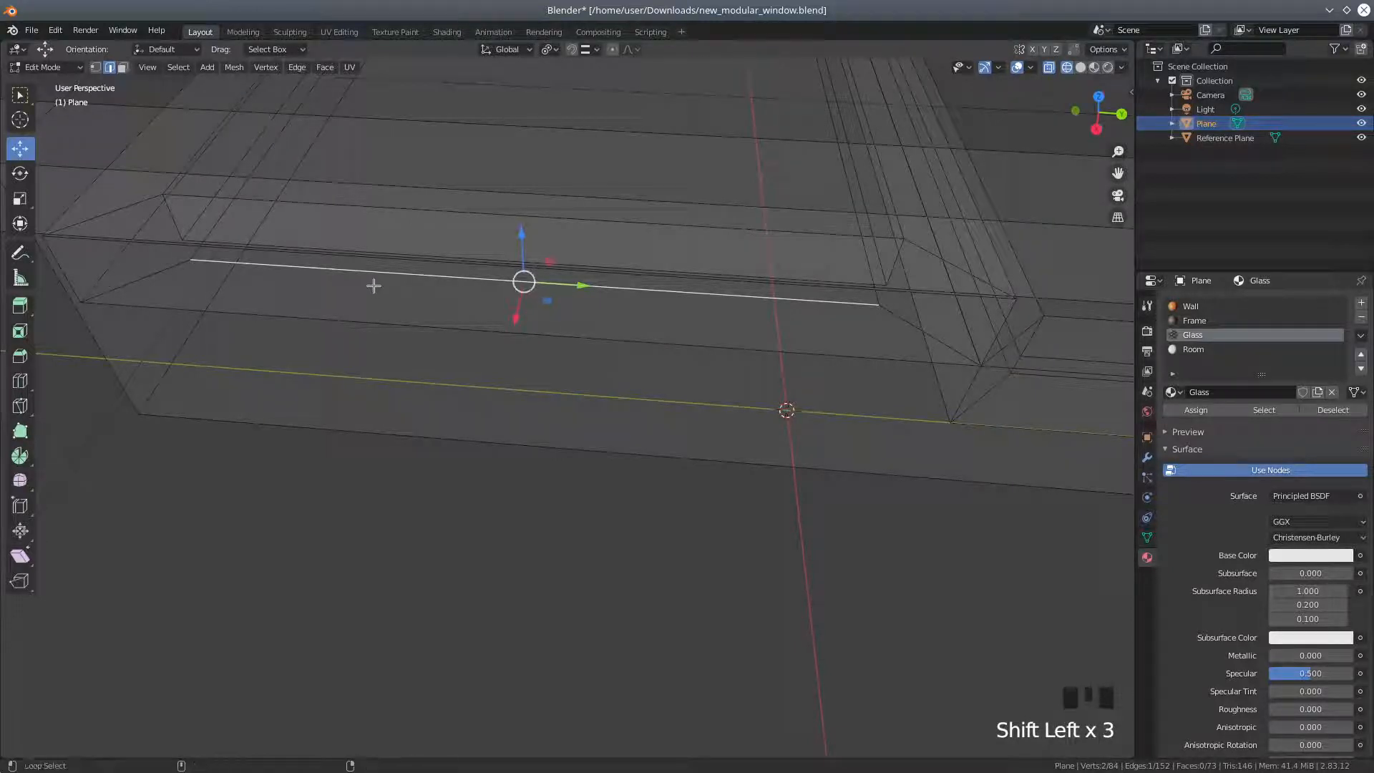
{"action": "left_click", "coordinate": [262, 159], "text": "alt+shift"}
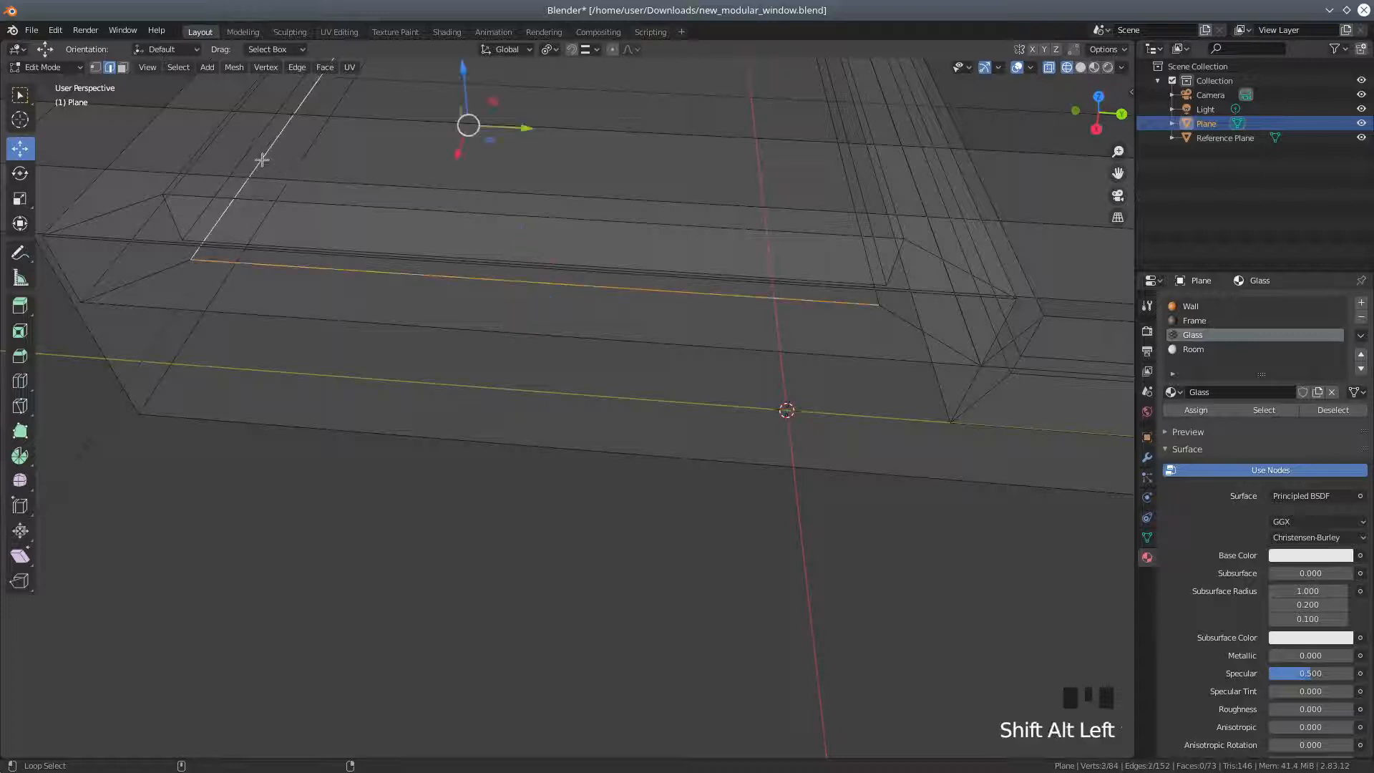
{"action": "left_click", "coordinate": [865, 264], "text": "alt+shift"}
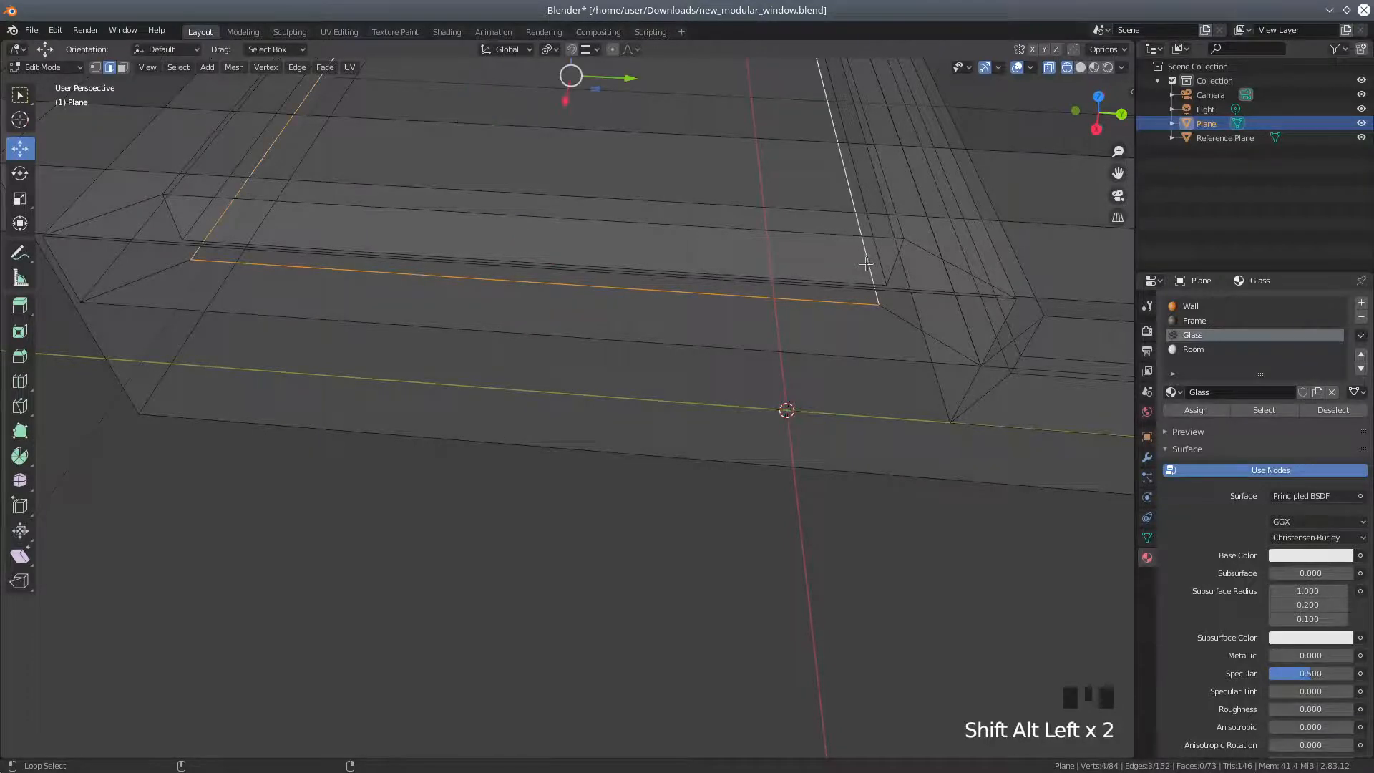
{"action": "middle_click_drag", "start_coordinate": [530, 262], "coordinate": [812, 276]}
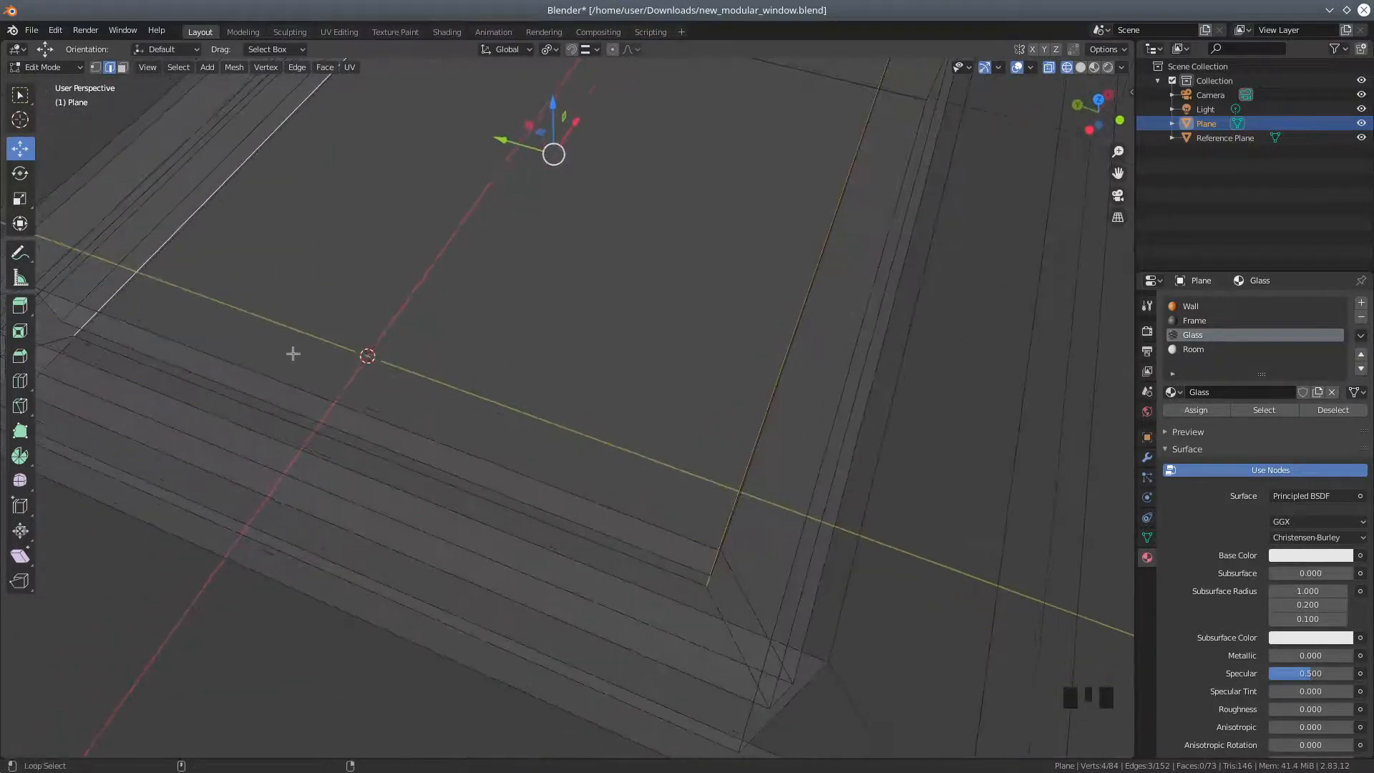
{"action": "left_click", "coordinate": [167, 372], "text": "alt+shift"}
{"action": "mouse_move", "coordinate": [296, 382]}
{"action": "middle_mouse_down"}
{"action": "mouse_move", "coordinate": [288, 371]}
{"action": "mouse_move", "coordinate": [316, 365]}
{"action": "middle_mouse_up"}
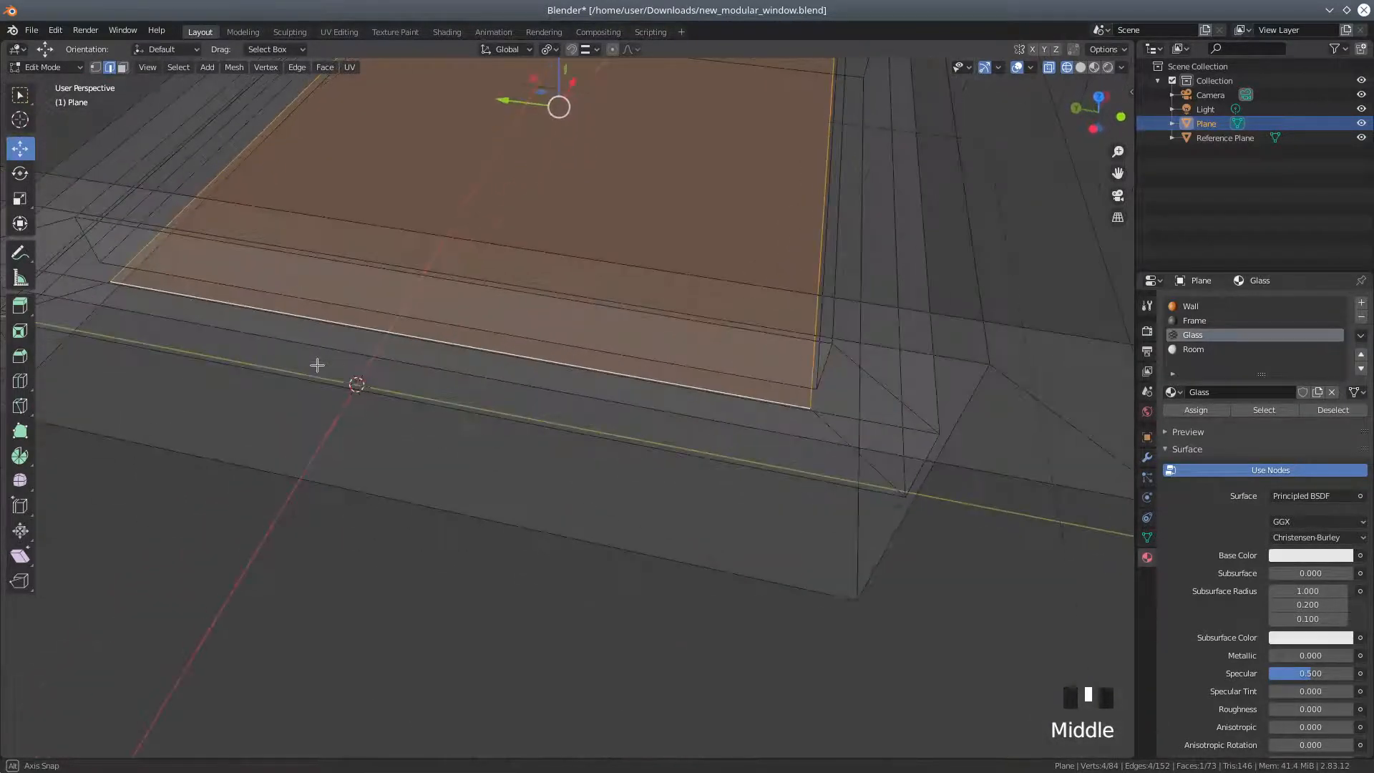
Add the matching upper loop of edges around the pane nearer the sill and bridge the two edge loops.
{"action": "left_click", "coordinate": [232, 285], "text": "alt+shift"}
{"action": "left_click", "coordinate": [128, 238], "text": "alt+shift"}
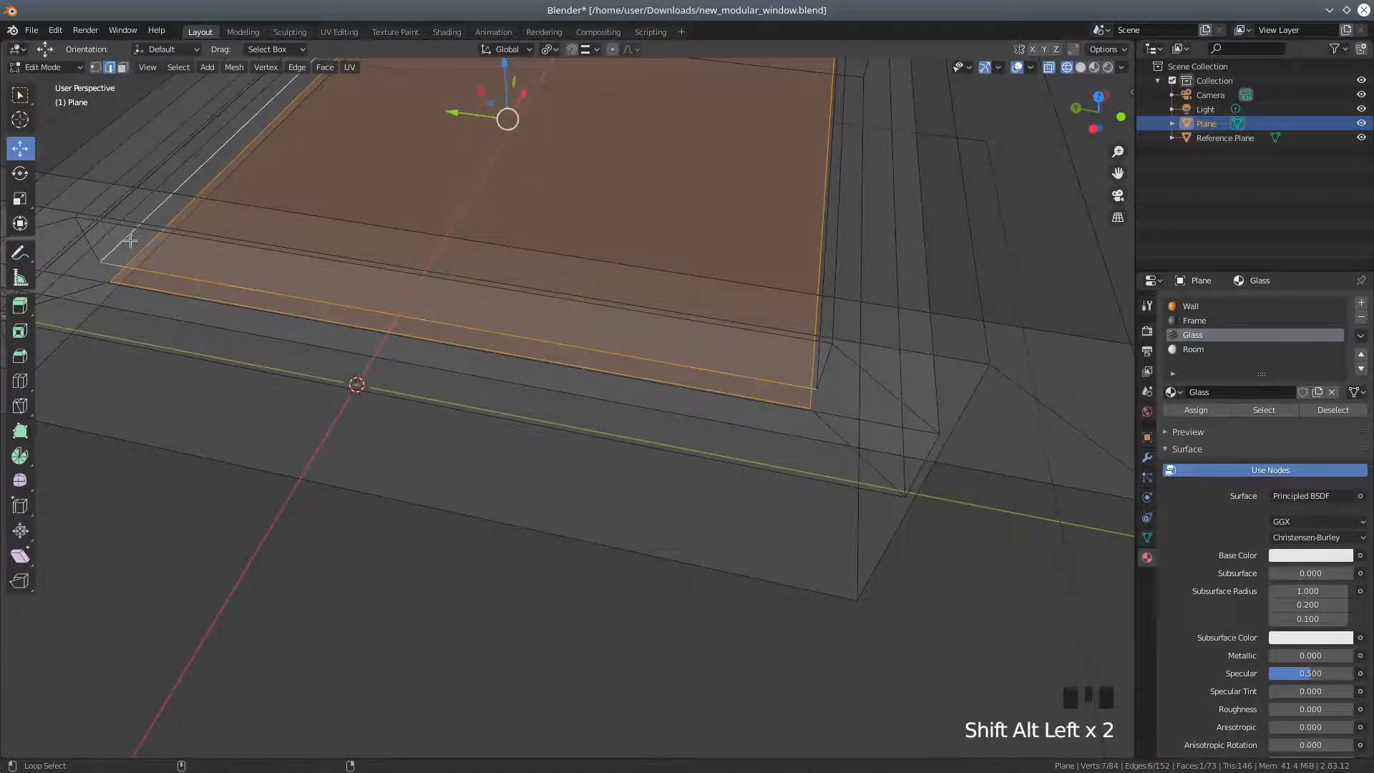
{"action": "middle_click_drag", "start_coordinate": [612, 415], "coordinate": [468, 441]}
{"action": "left_click", "coordinate": [461, 448], "text": "alt+shift"}
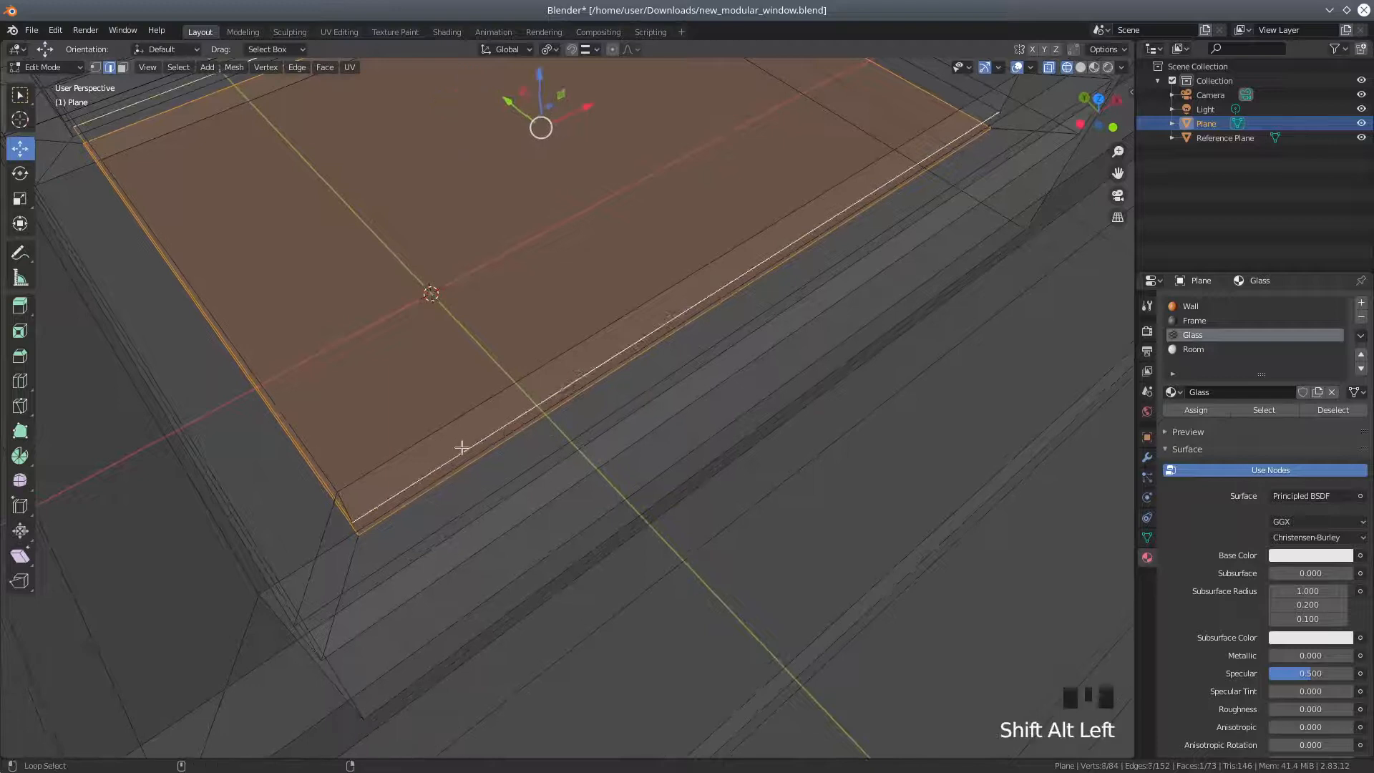
{"action": "middle_click_drag", "start_coordinate": [677, 422], "coordinate": [479, 411]}
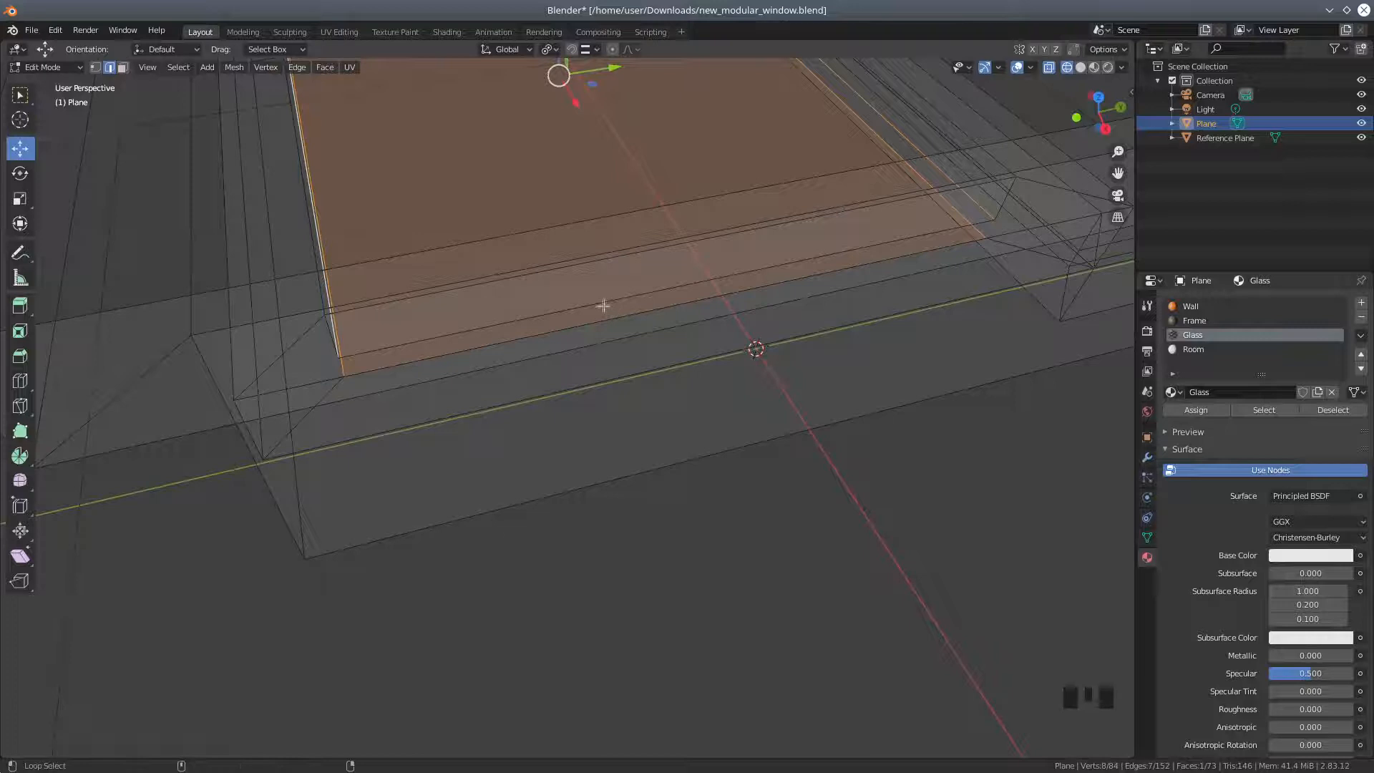
{"action": "left_click", "coordinate": [601, 308], "text": "alt+shift"}
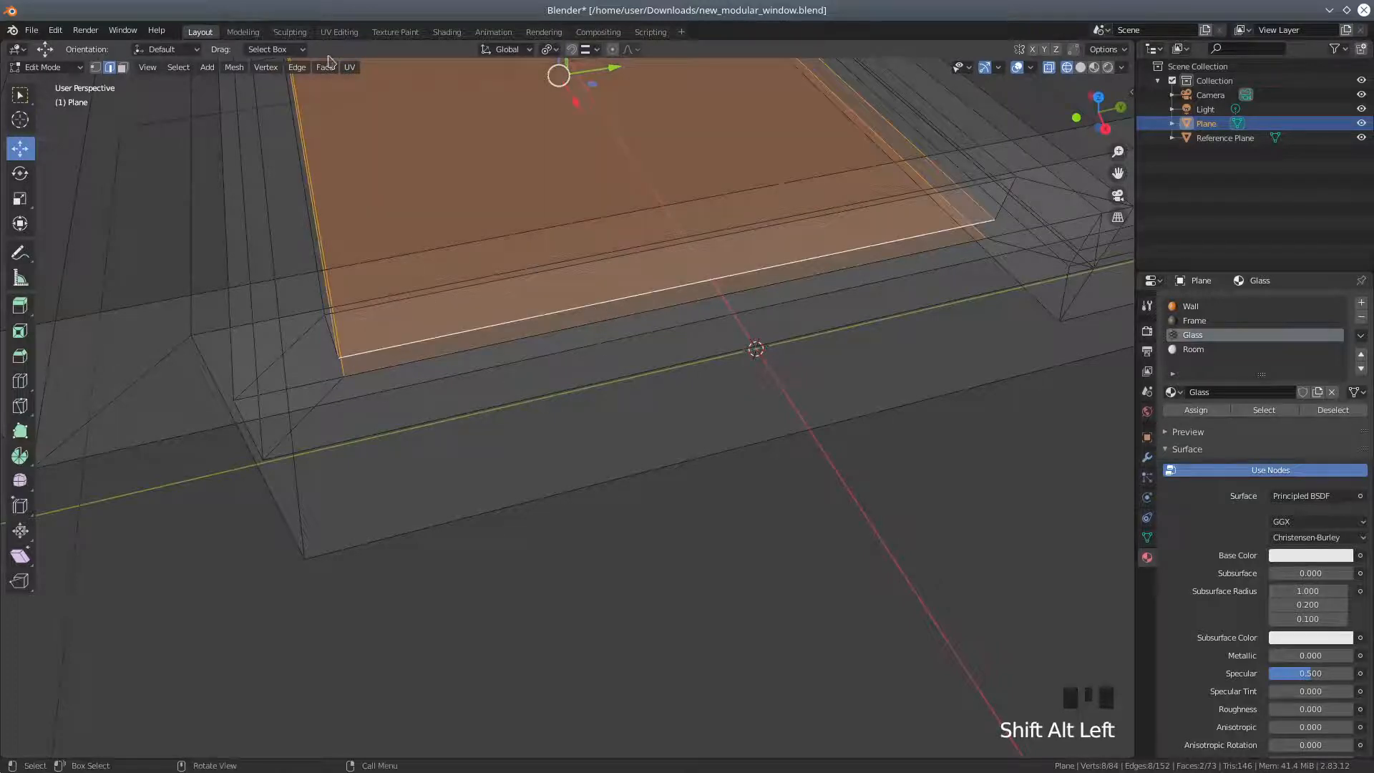
{"action": "left_click", "coordinate": [301, 69]}
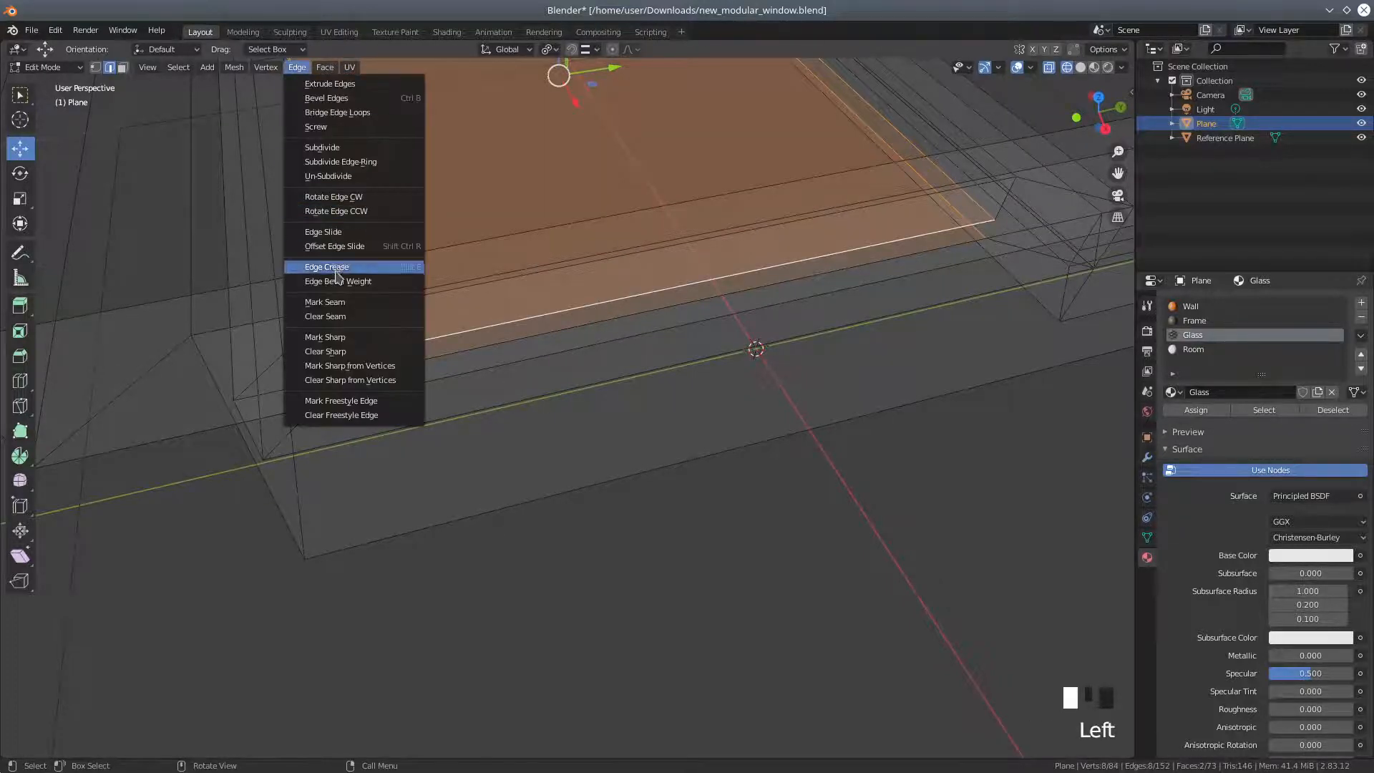
{"action": "left_click", "coordinate": [336, 113]}
{"action": "middle_click_drag", "start_coordinate": [411, 236], "coordinate": [604, 295]}
{"action": "scroll", "coordinate": [605, 293], "scroll_direction": "down", "scroll_amount": 2}
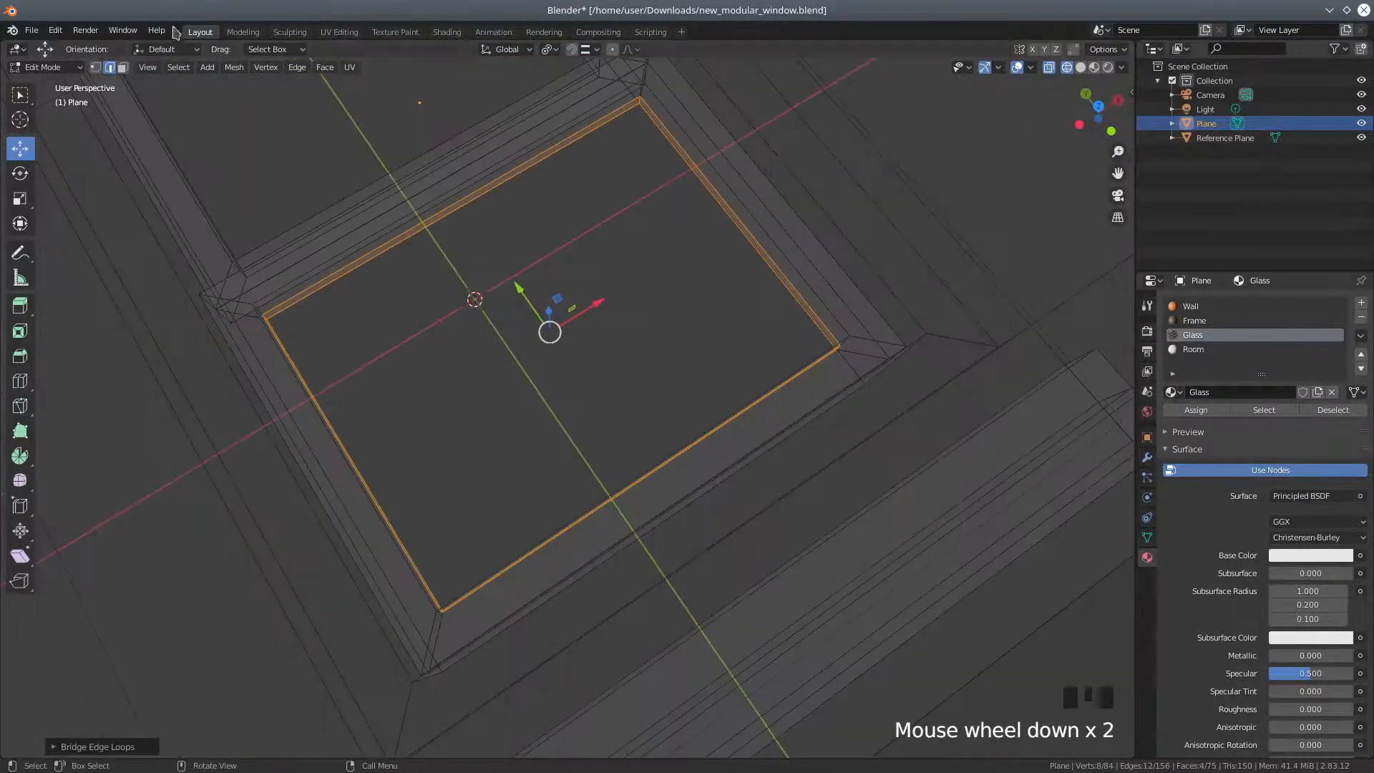
Switch to face selection and solid shading, and examine the face orientation around the window and underneath it.
{"action": "left_click", "coordinate": [123, 68]}
{"action": "middle_click_drag", "start_coordinate": [275, 209], "coordinate": [588, 146]}
{"action": "scroll", "coordinate": [423, 158], "scroll_direction": "down", "scroll_amount": 2}
{"action": "left_click", "coordinate": [1080, 67]}
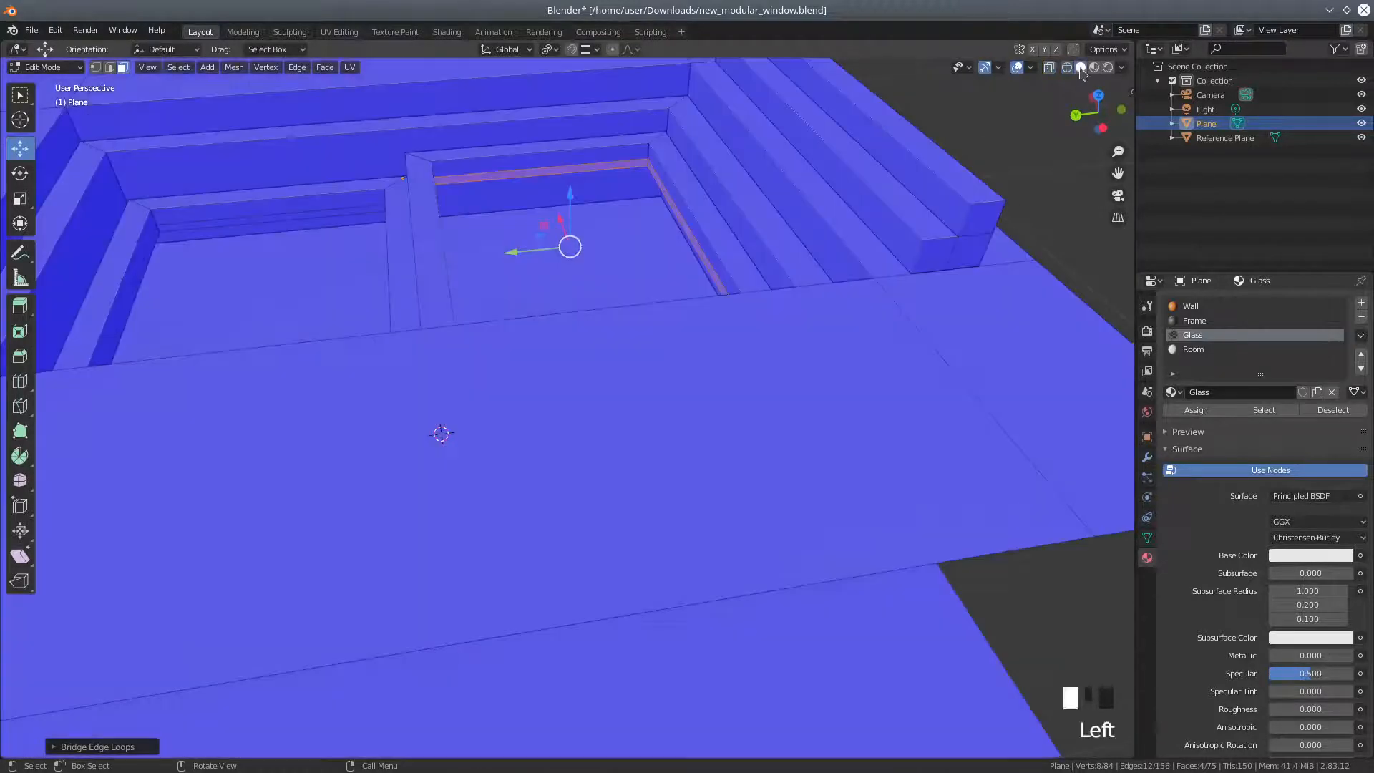
{"action": "middle_click_drag", "start_coordinate": [508, 201], "coordinate": [387, 144]}
{"action": "middle_click", "coordinate": [372, 180]}
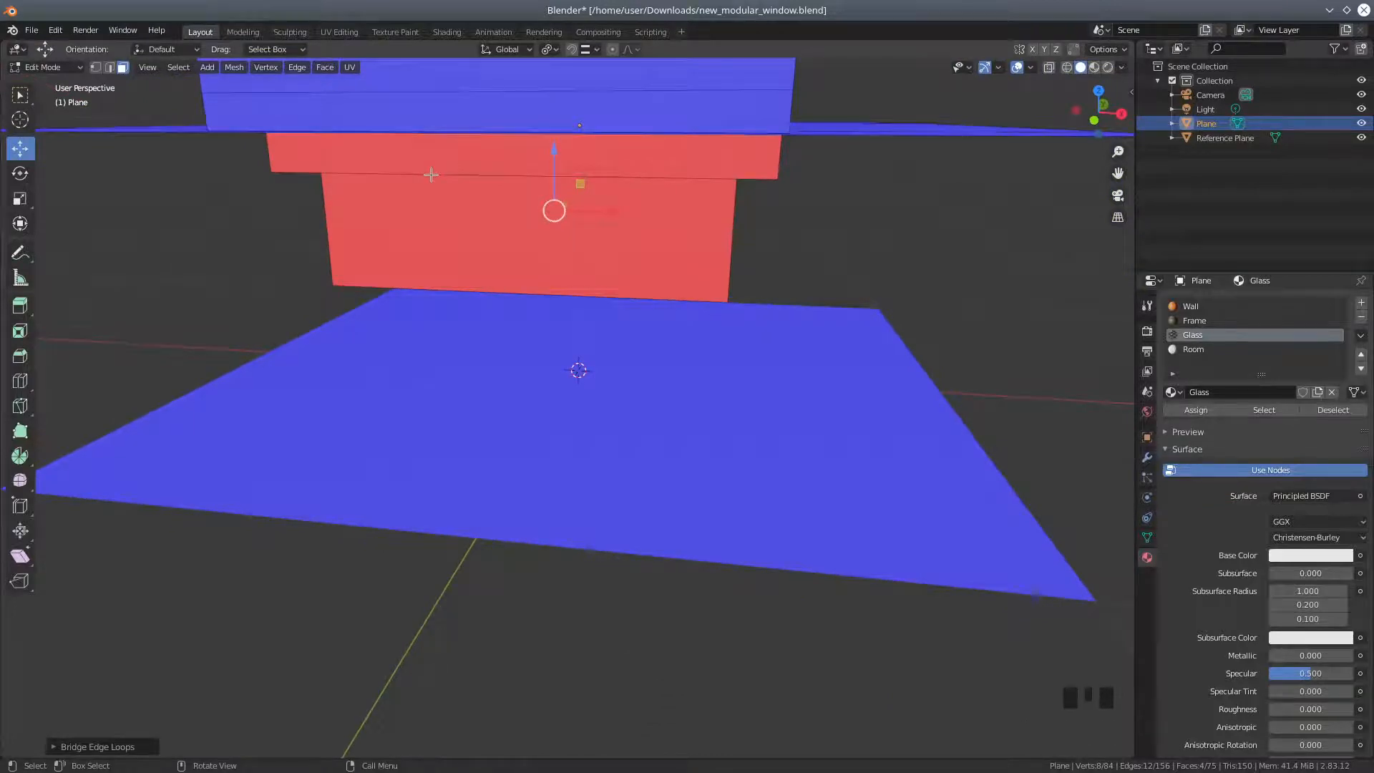
Select the whole mesh and recalculate its normals to the outside.
{"action": "key", "text": "a"}
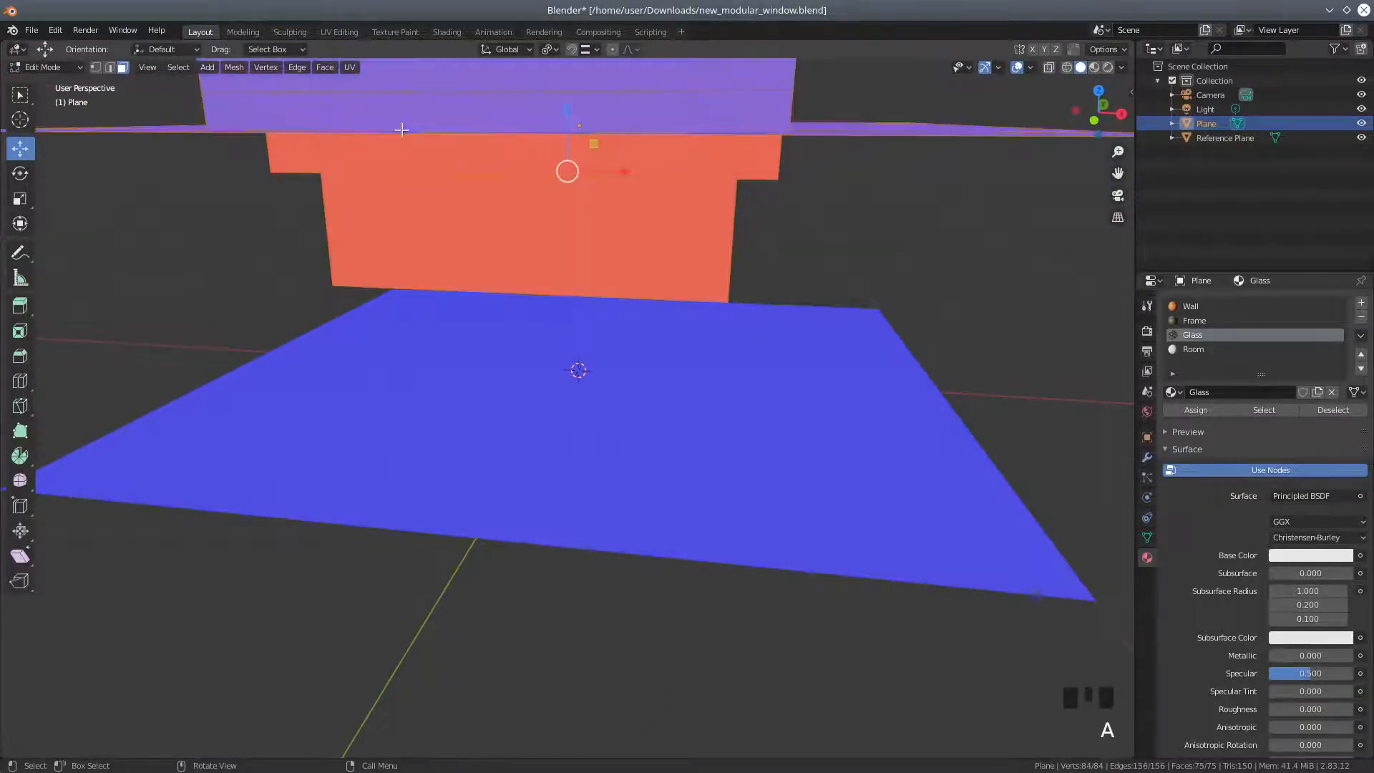
{"action": "left_click", "coordinate": [234, 69]}
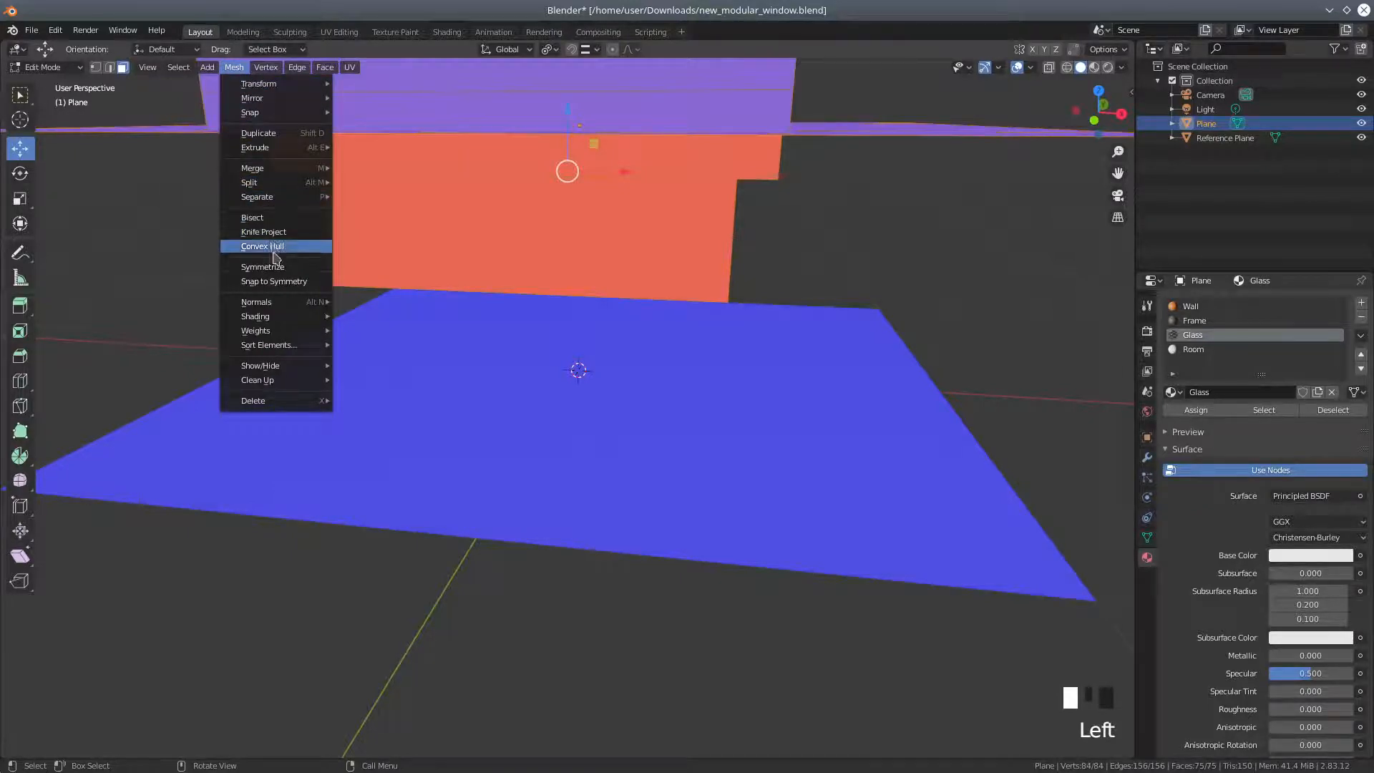
{"action": "mouse_move", "coordinate": [261, 306]}
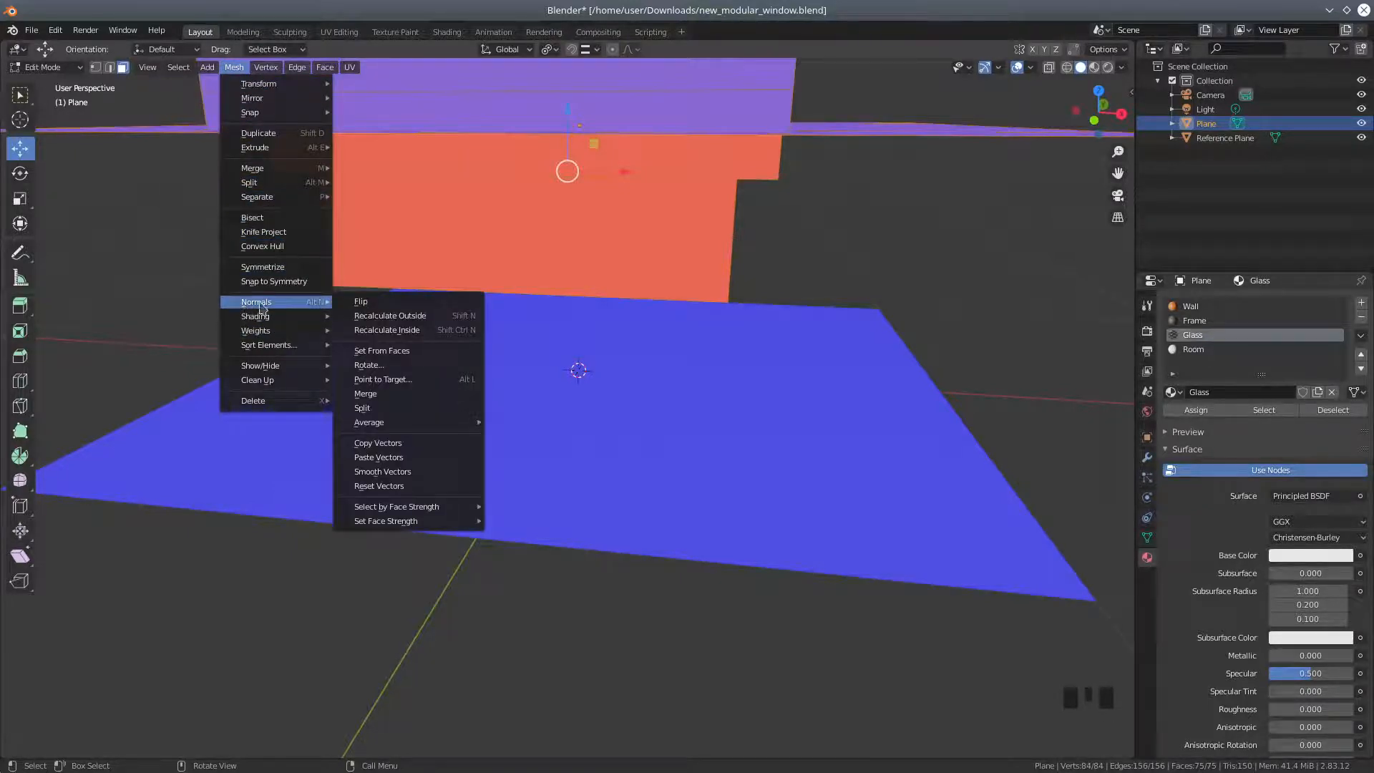
{"action": "left_click", "coordinate": [360, 314]}
{"action": "middle_click_drag", "start_coordinate": [472, 169], "coordinate": [601, 231]}
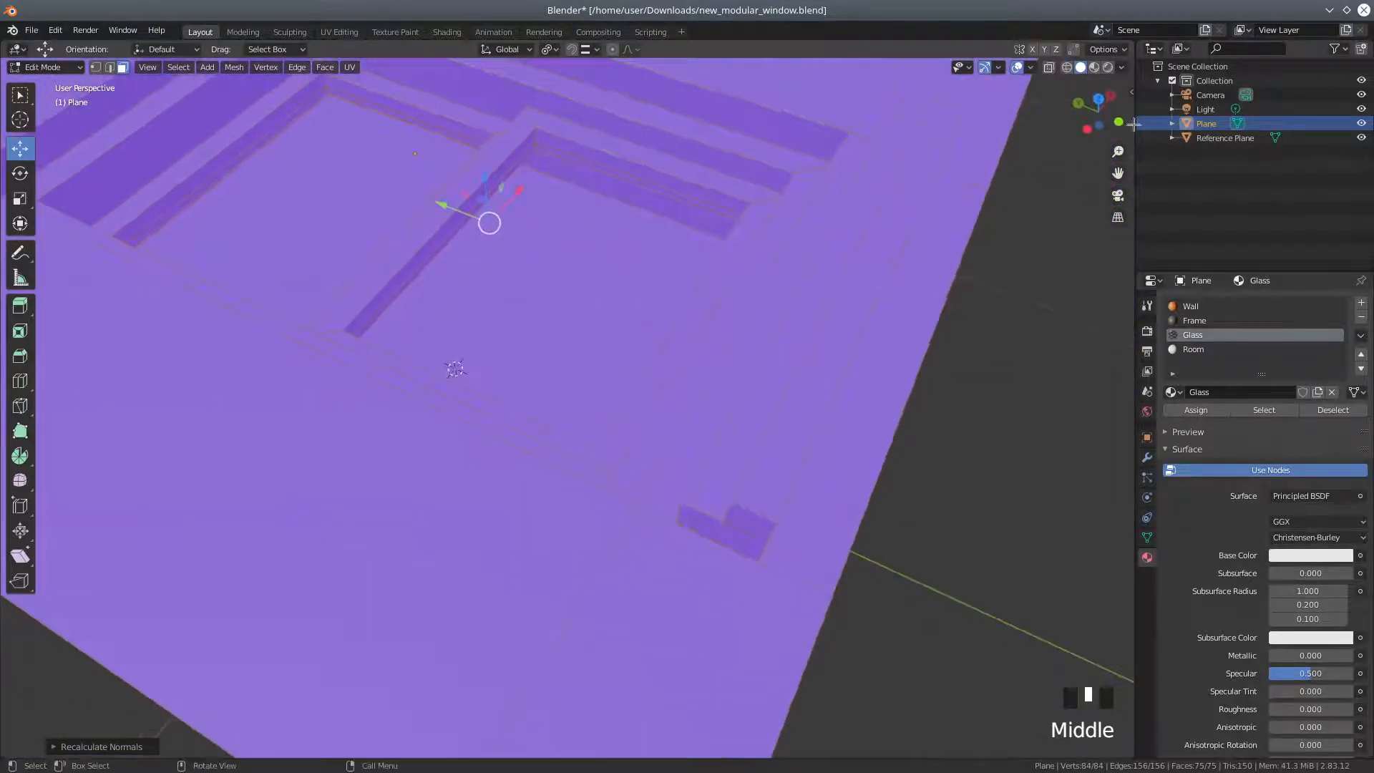
{"action": "scroll", "coordinate": [651, 198], "scroll_direction": "down", "scroll_amount": 2}
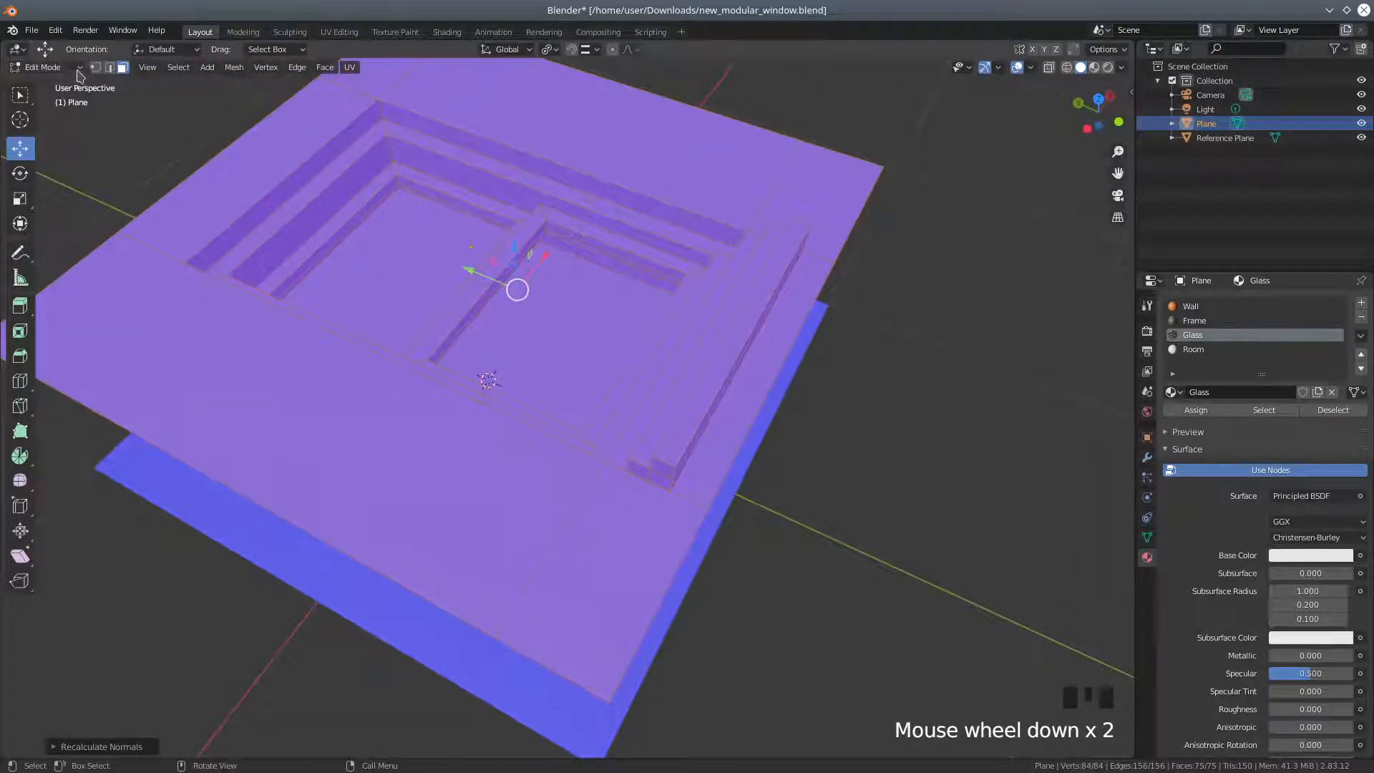
Turn off the Face Orientation overlay and view the window in Material Preview shading.
{"action": "left_click", "coordinate": [1031, 68]}
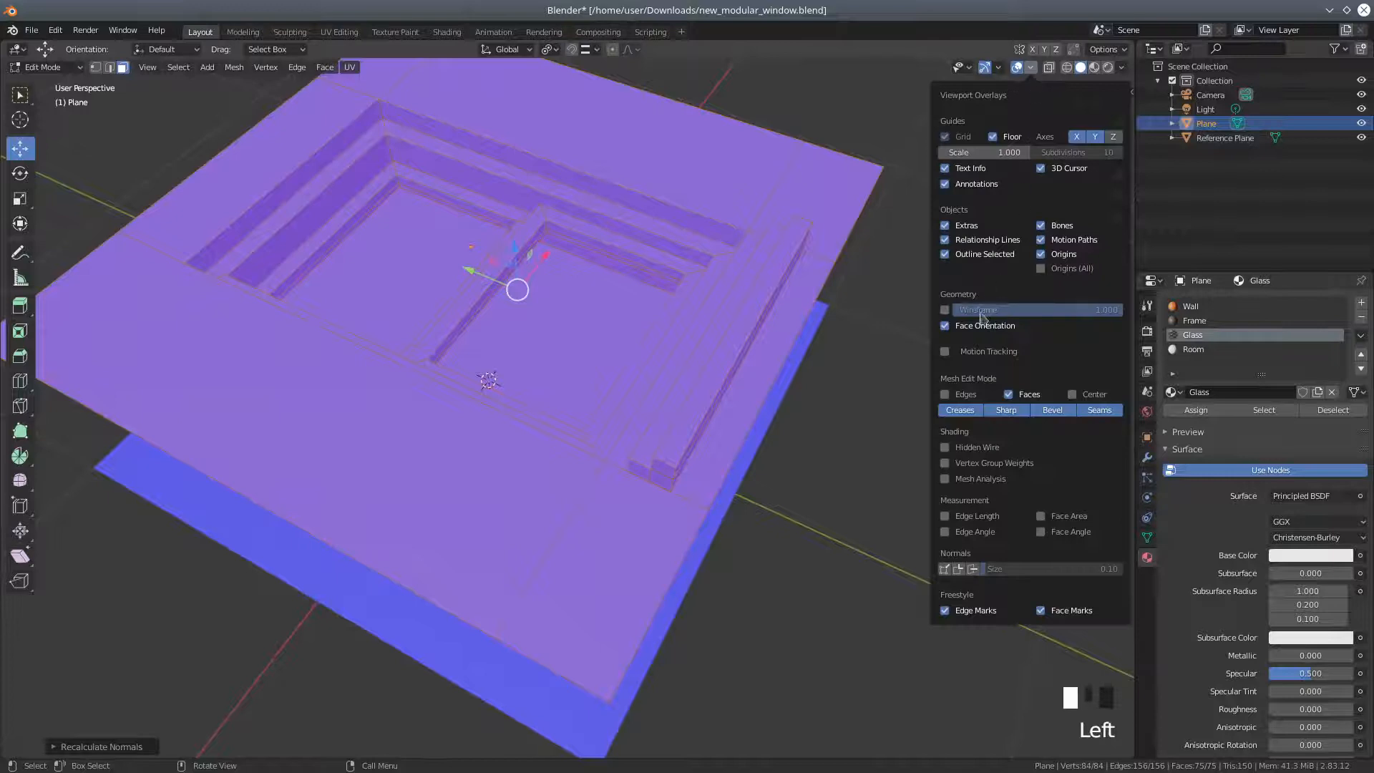
{"action": "left_click", "coordinate": [946, 325]}
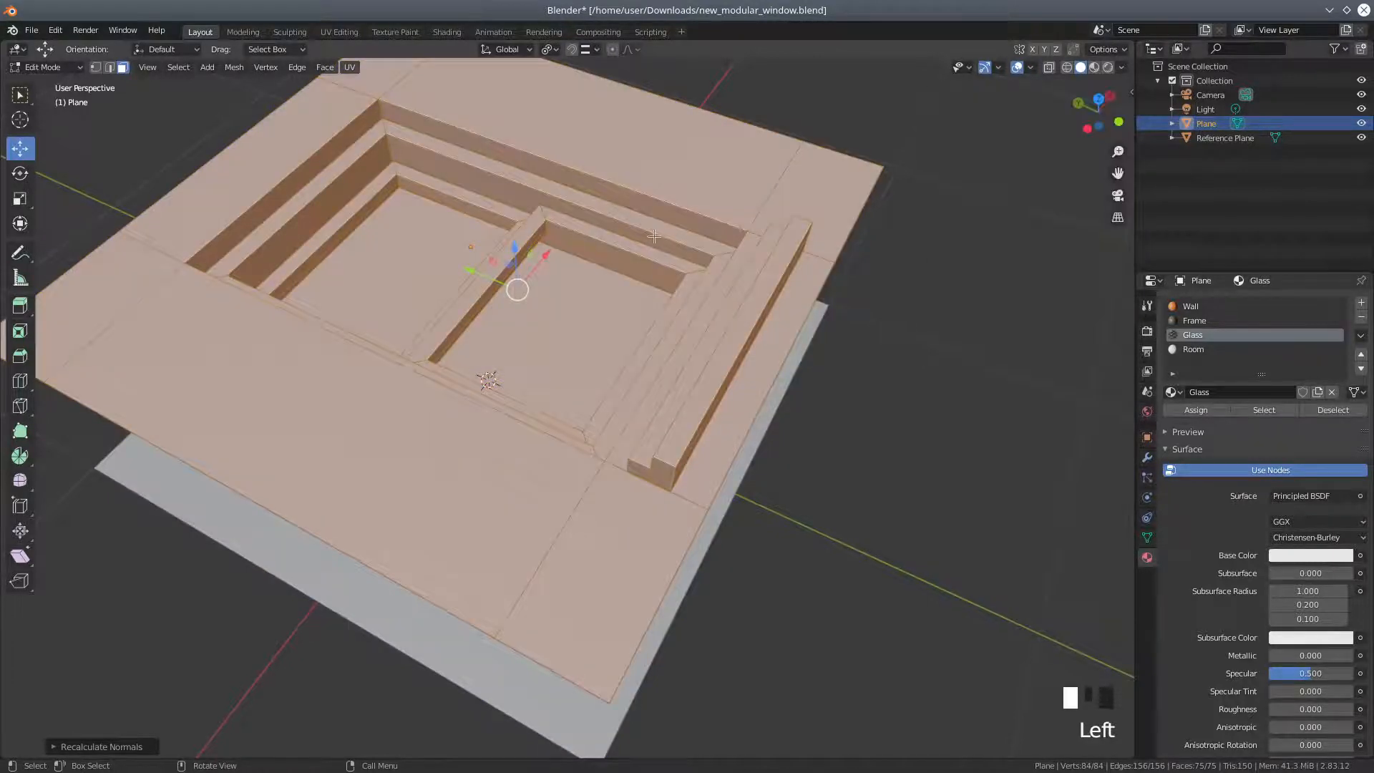
{"action": "middle_click_drag", "start_coordinate": [1088, 101], "coordinate": [1108, 78]}
{"action": "left_click", "coordinate": [1096, 69]}
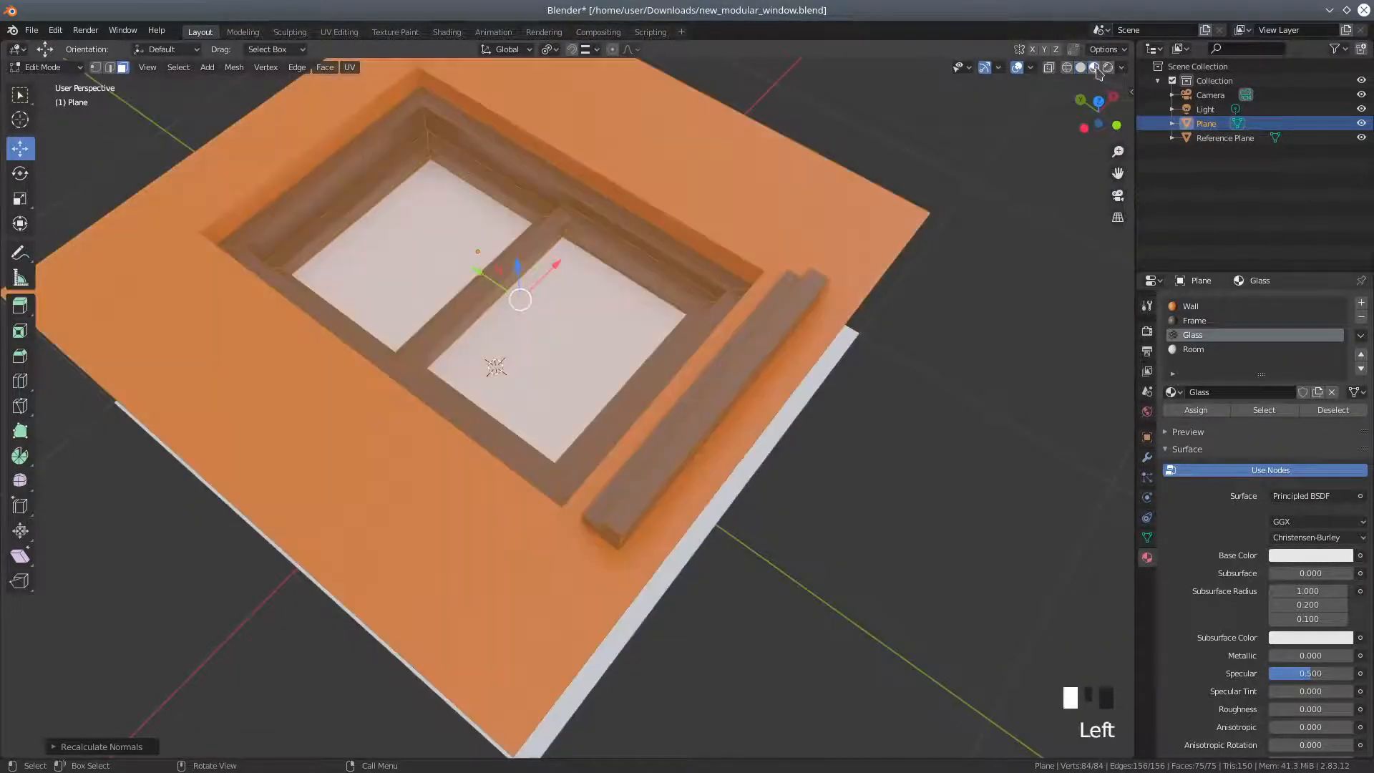
{"action": "mouse_move", "coordinate": [666, 176]}
{"action": "middle_mouse_down"}
{"action": "mouse_move", "coordinate": [638, 129]}
{"action": "mouse_move", "coordinate": [647, 214]}
{"action": "middle_mouse_up"}
{"action": "scroll", "coordinate": [647, 222], "scroll_direction": "up", "scroll_amount": 2}
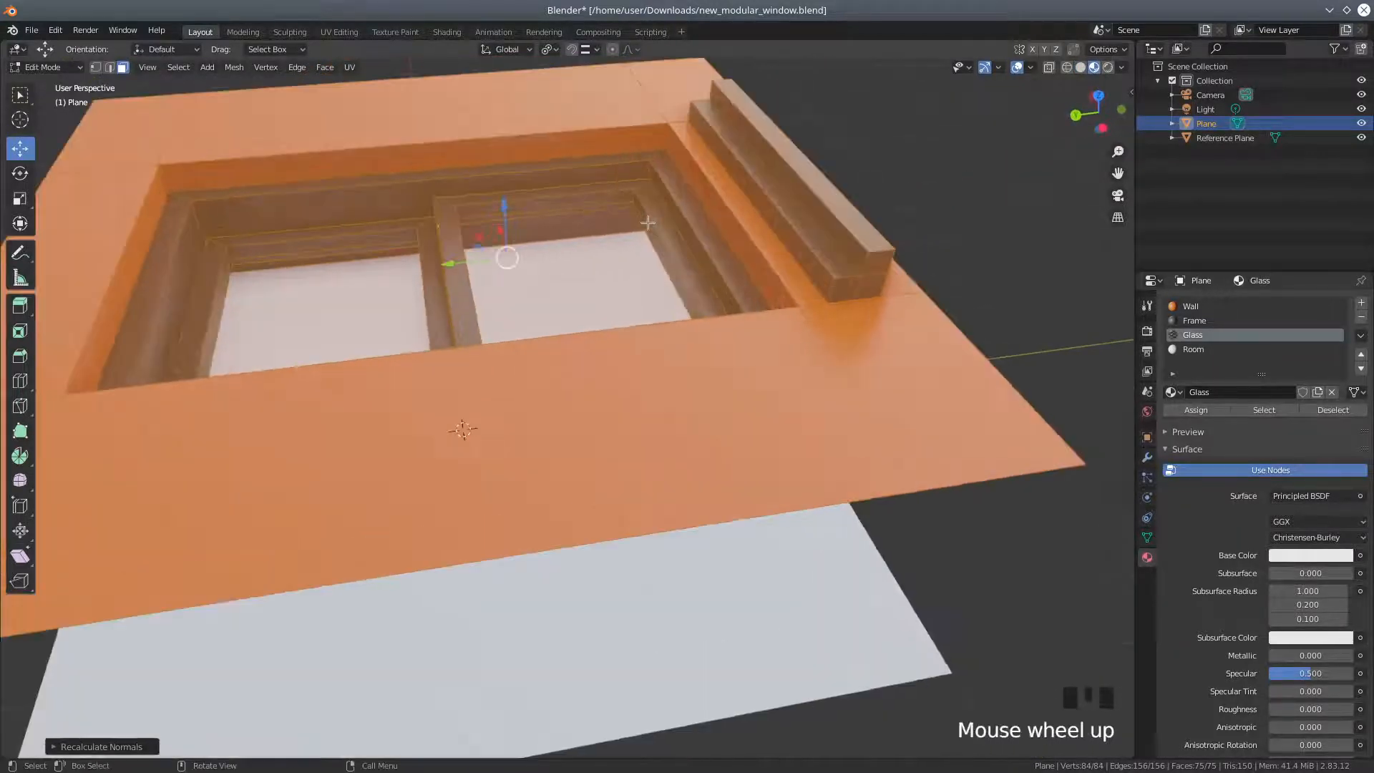
{"action": "middle_click_drag", "start_coordinate": [927, 142], "coordinate": [619, 249]}
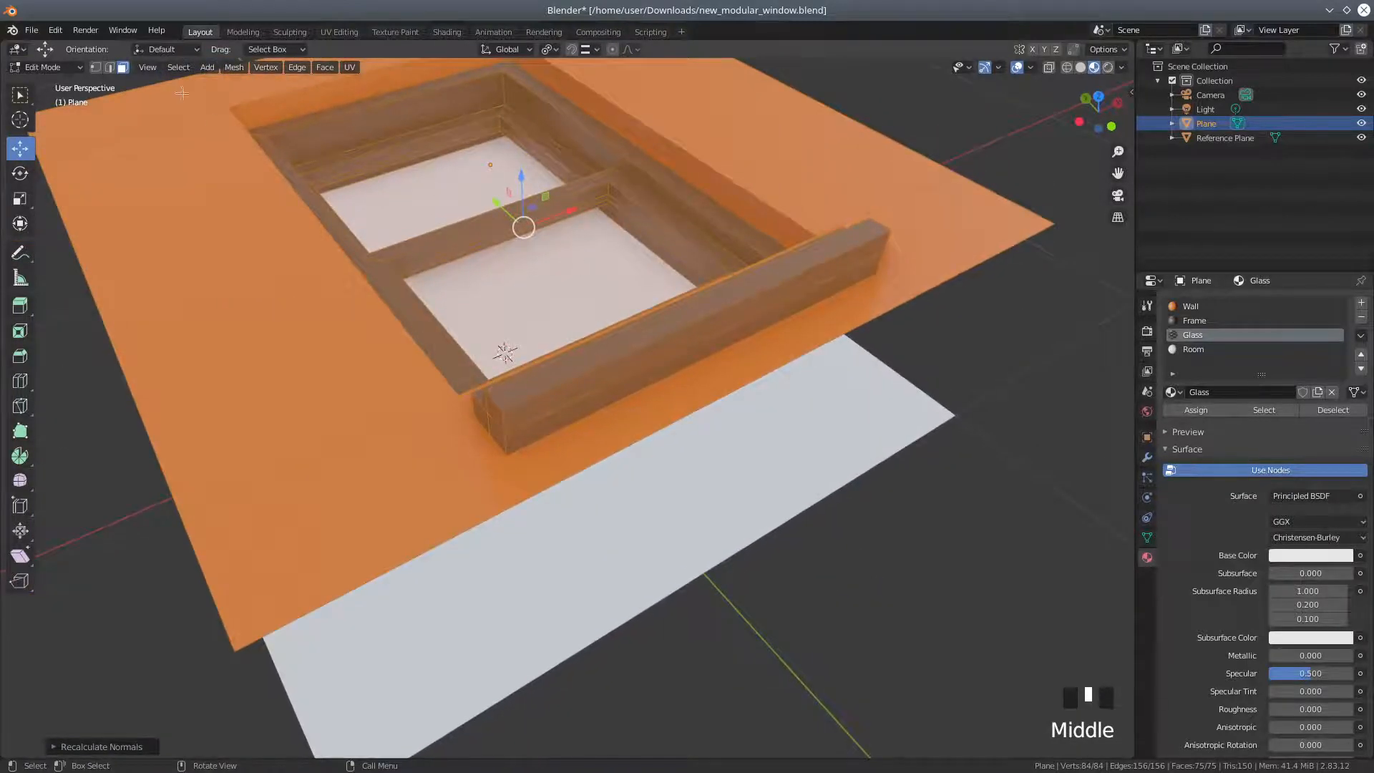
Select the face behind the window opening and a frame face to check which materials they use.
{"action": "left_click", "coordinate": [561, 265]}
{"action": "middle_click_drag", "start_coordinate": [571, 269], "coordinate": [546, 218]}
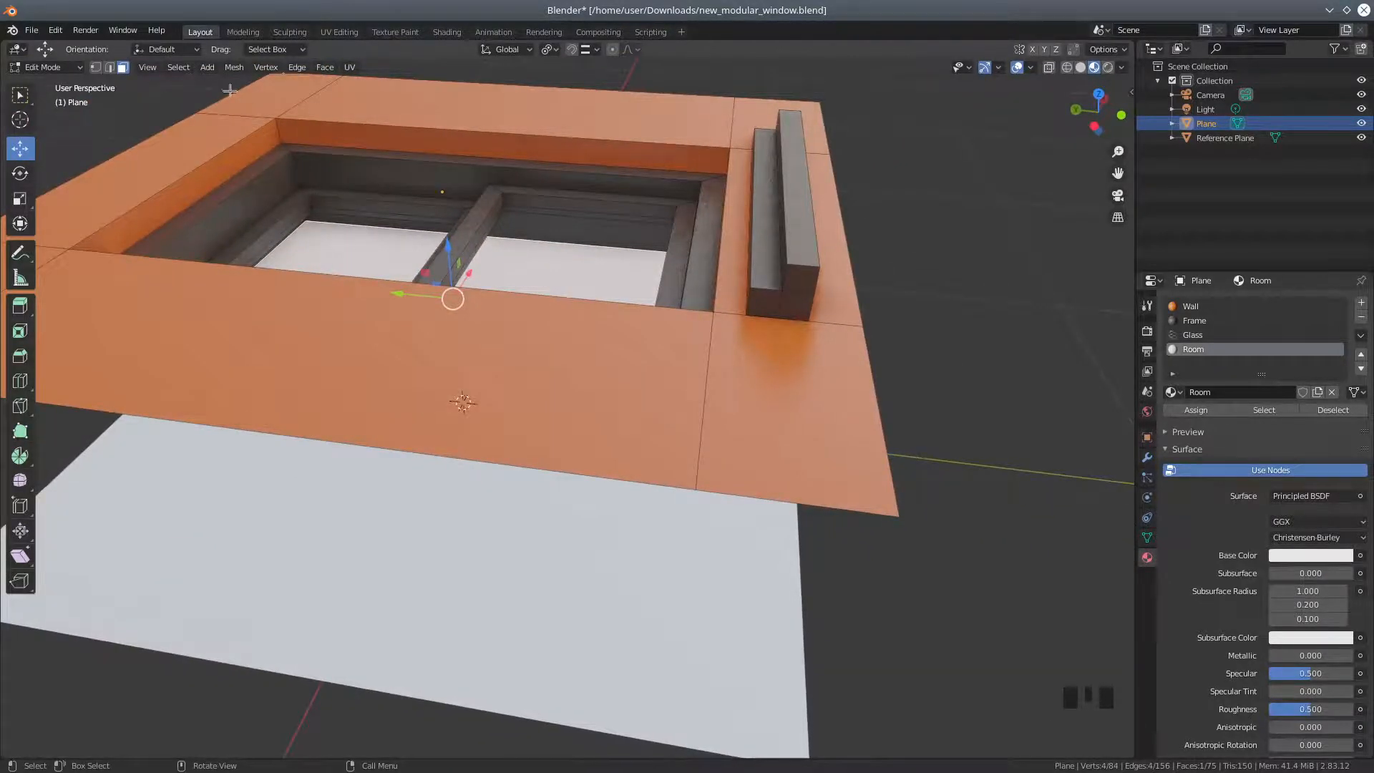
{"action": "middle_click_drag", "start_coordinate": [501, 261], "coordinate": [535, 242]}
{"action": "left_click", "coordinate": [570, 226]}
{"action": "middle_click_drag", "start_coordinate": [531, 212], "coordinate": [374, 256]}
{"action": "scroll", "coordinate": [479, 279], "scroll_direction": "up", "scroll_amount": 2}
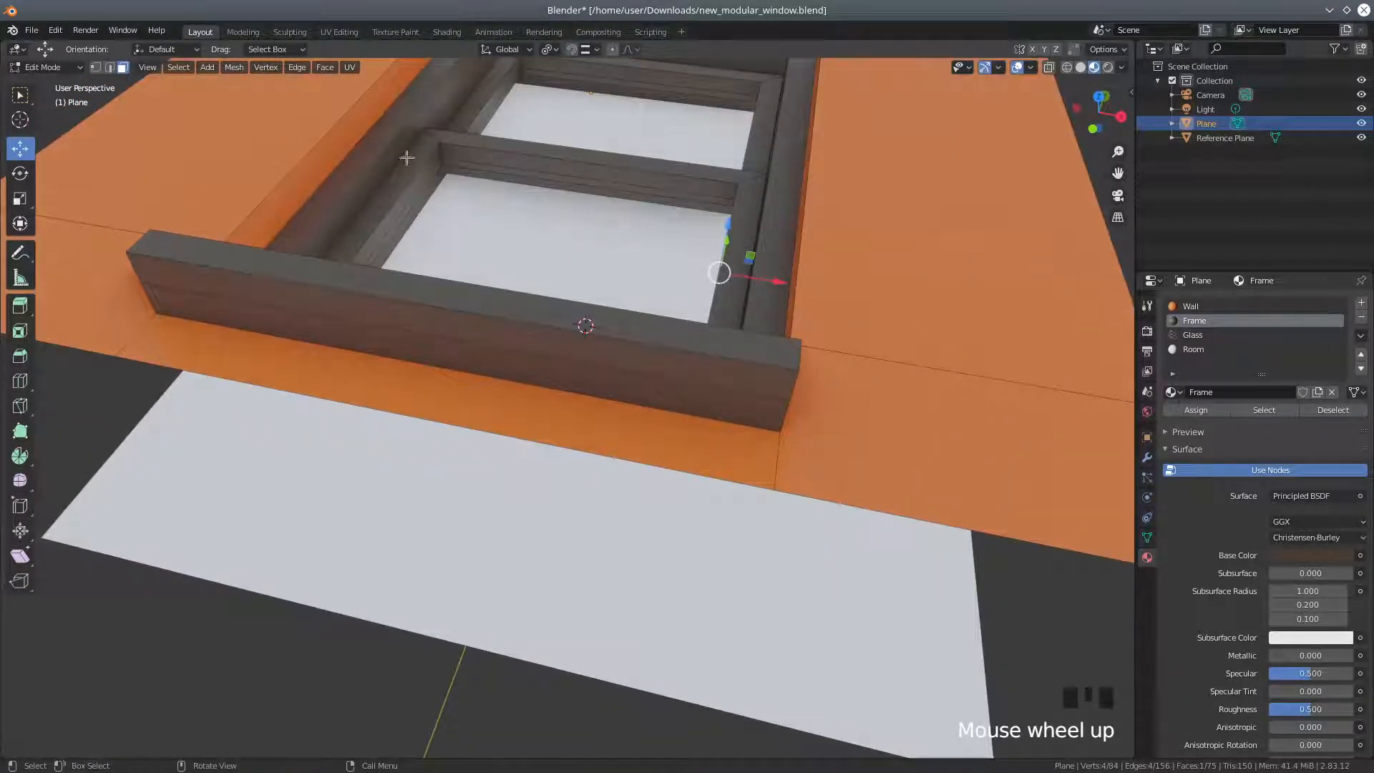
Switch to wireframe shading, clear the face selection and change to edge selection.
{"action": "left_click", "coordinate": [1066, 66]}
{"action": "middle_click_drag", "start_coordinate": [860, 225], "coordinate": [671, 206]}
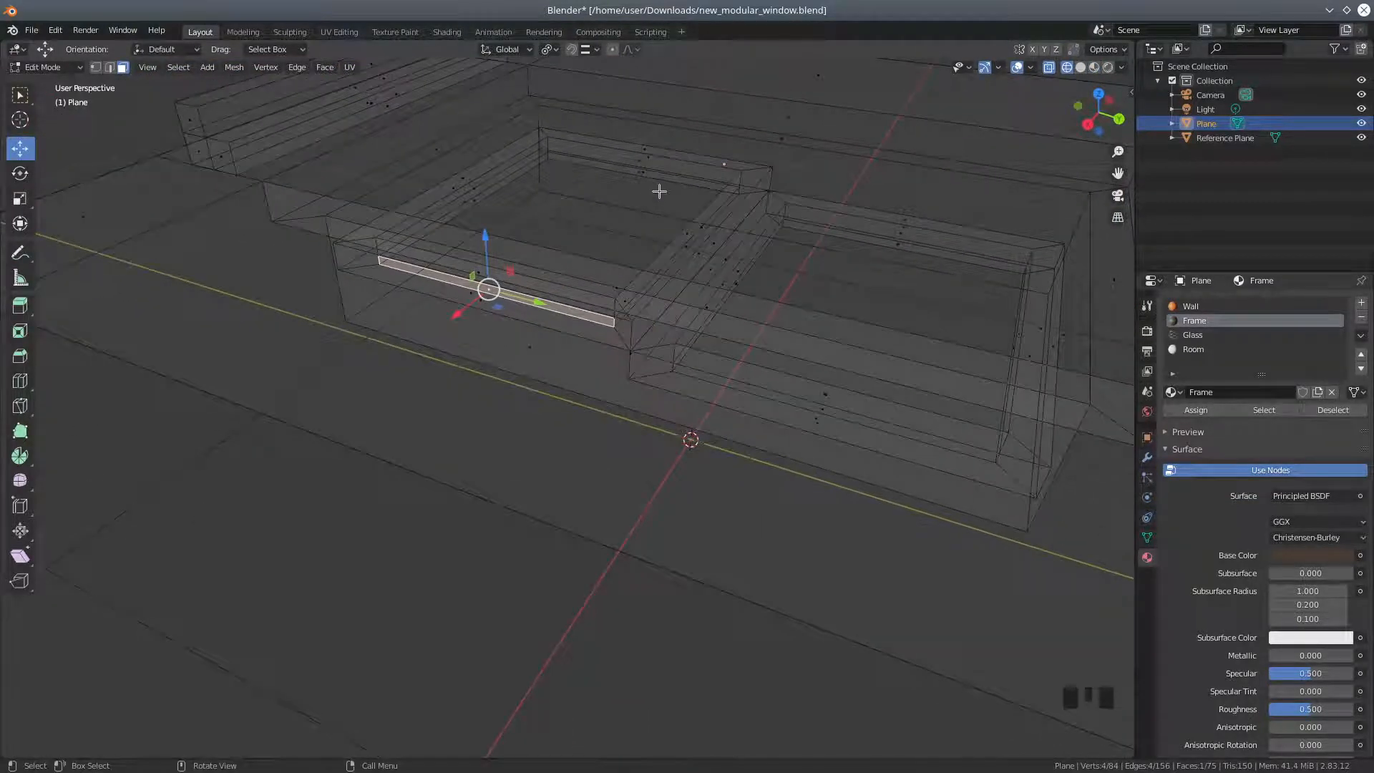
{"action": "scroll", "coordinate": [615, 245], "scroll_direction": "up", "scroll_amount": 1}
{"action": "middle_click_drag", "start_coordinate": [706, 221], "coordinate": [484, 205]}
{"action": "left_click", "coordinate": [394, 168]}
{"action": "left_click", "coordinate": [108, 67]}
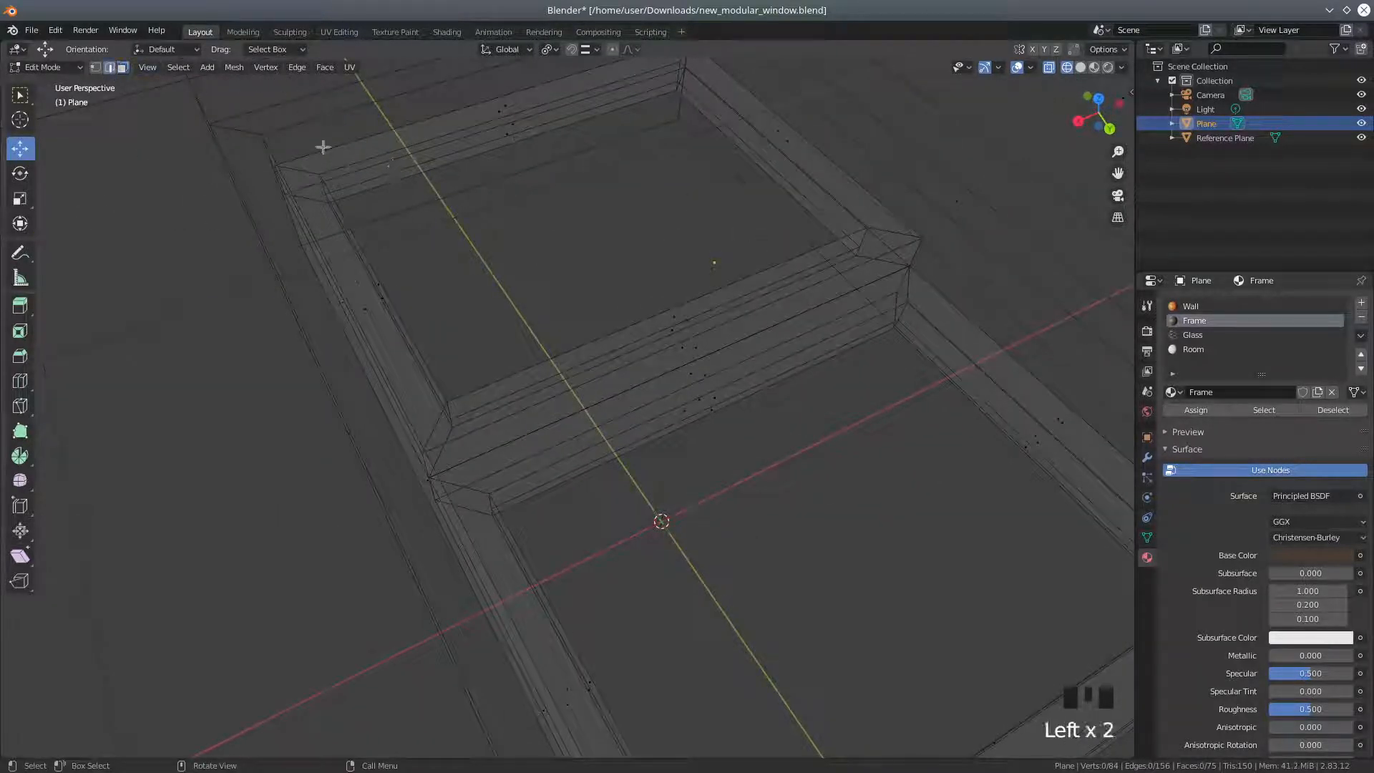
Select the inner edge loops around both window openings together.
{"action": "left_click", "coordinate": [361, 184]}
{"action": "left_click", "coordinate": [360, 184], "text": "alt+shift"}
{"action": "left_click", "coordinate": [361, 184], "text": "alt+shift"}
{"action": "left_click", "coordinate": [362, 183], "text": "alt+shift"}
{"action": "middle_click_drag", "start_coordinate": [750, 351], "coordinate": [636, 378]}
{"action": "left_click", "coordinate": [627, 363], "text": "alt+shift"}
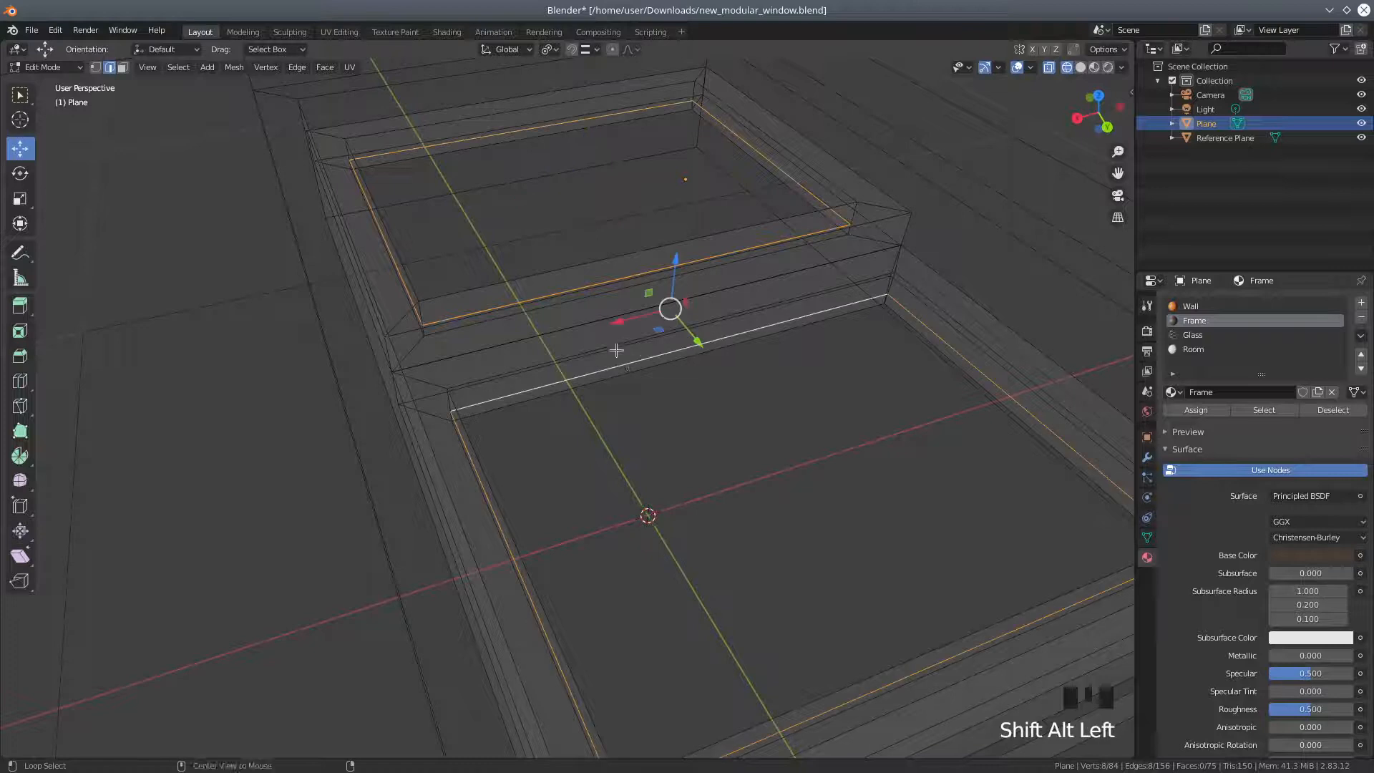
Select only the inner edge loop of the opening nearer the sill and fill it with a face.
{"action": "left_click", "coordinate": [423, 147]}
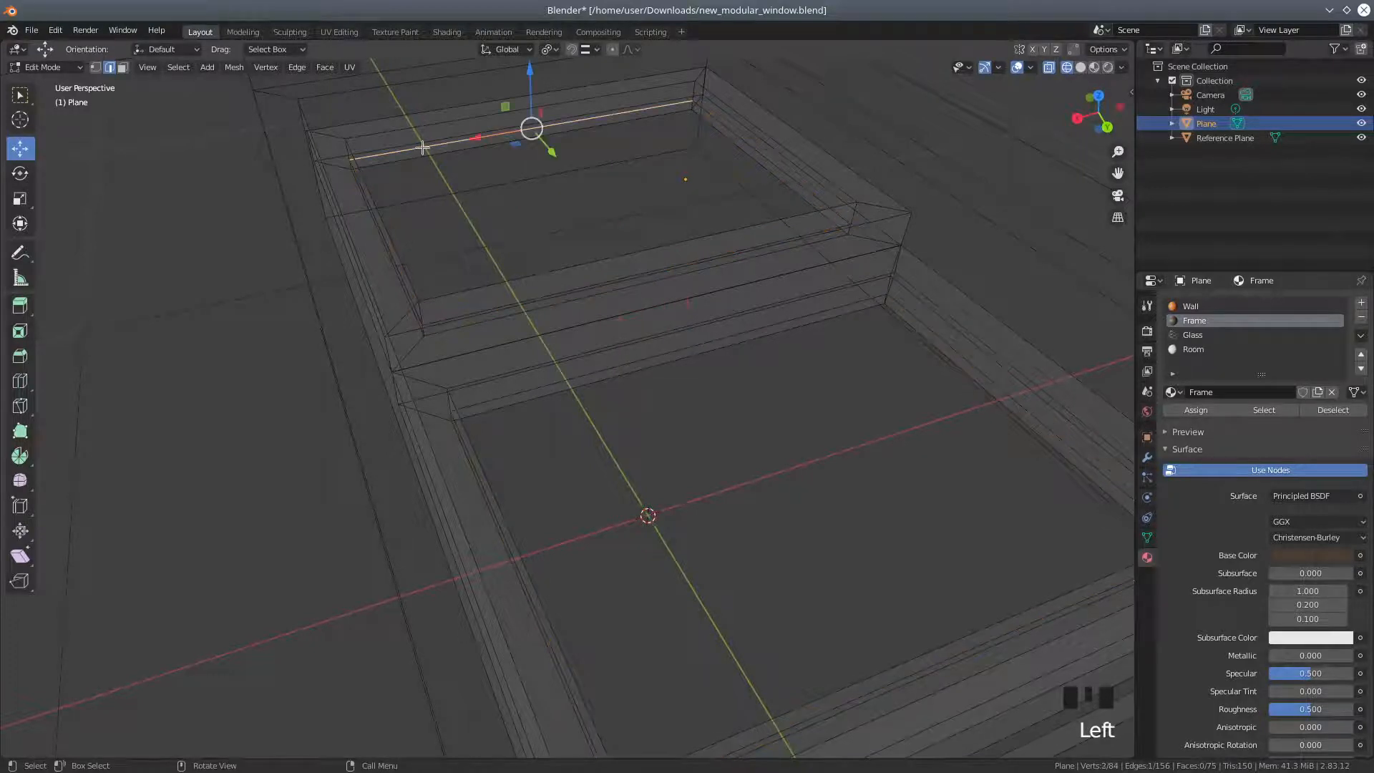
{"action": "left_click", "coordinate": [423, 148], "text": "alt+shift"}
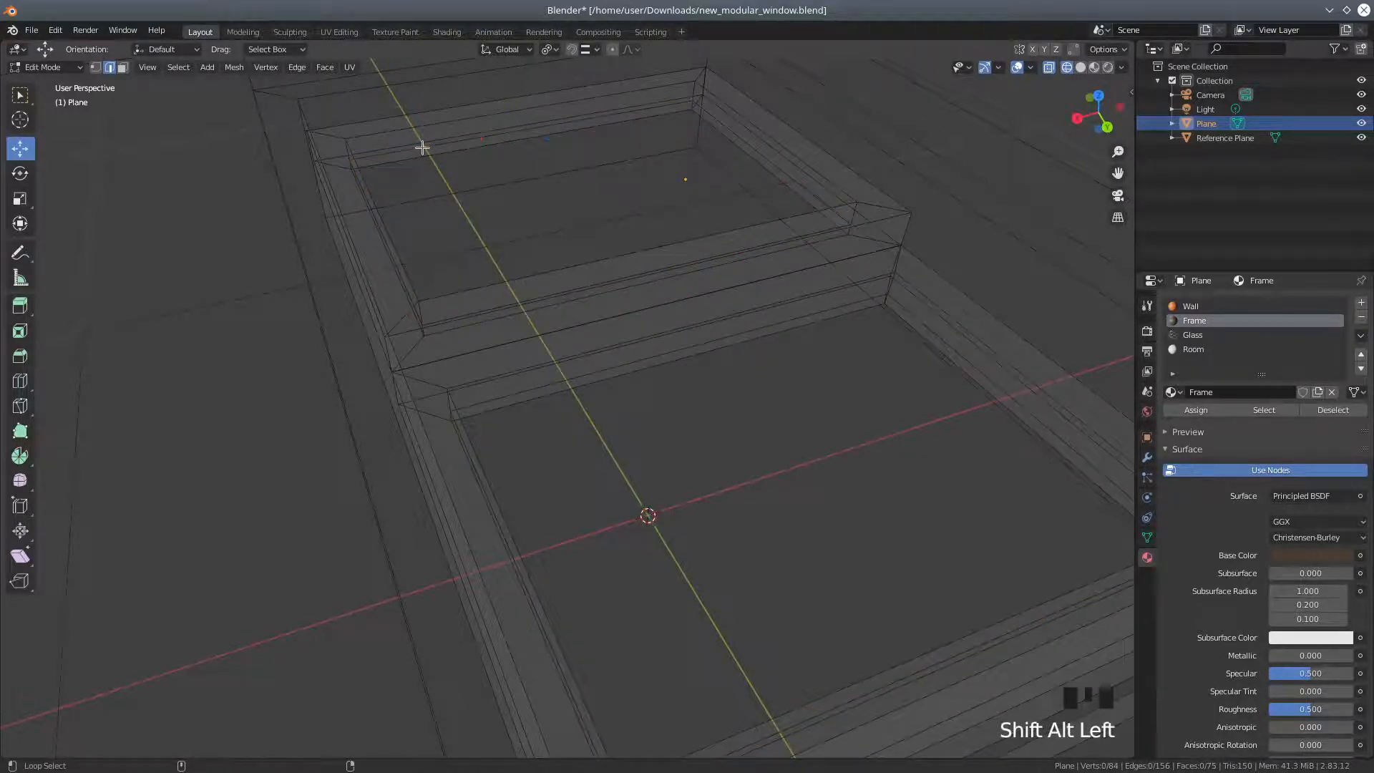
{"action": "left_click", "coordinate": [423, 148], "text": "alt+shift"}
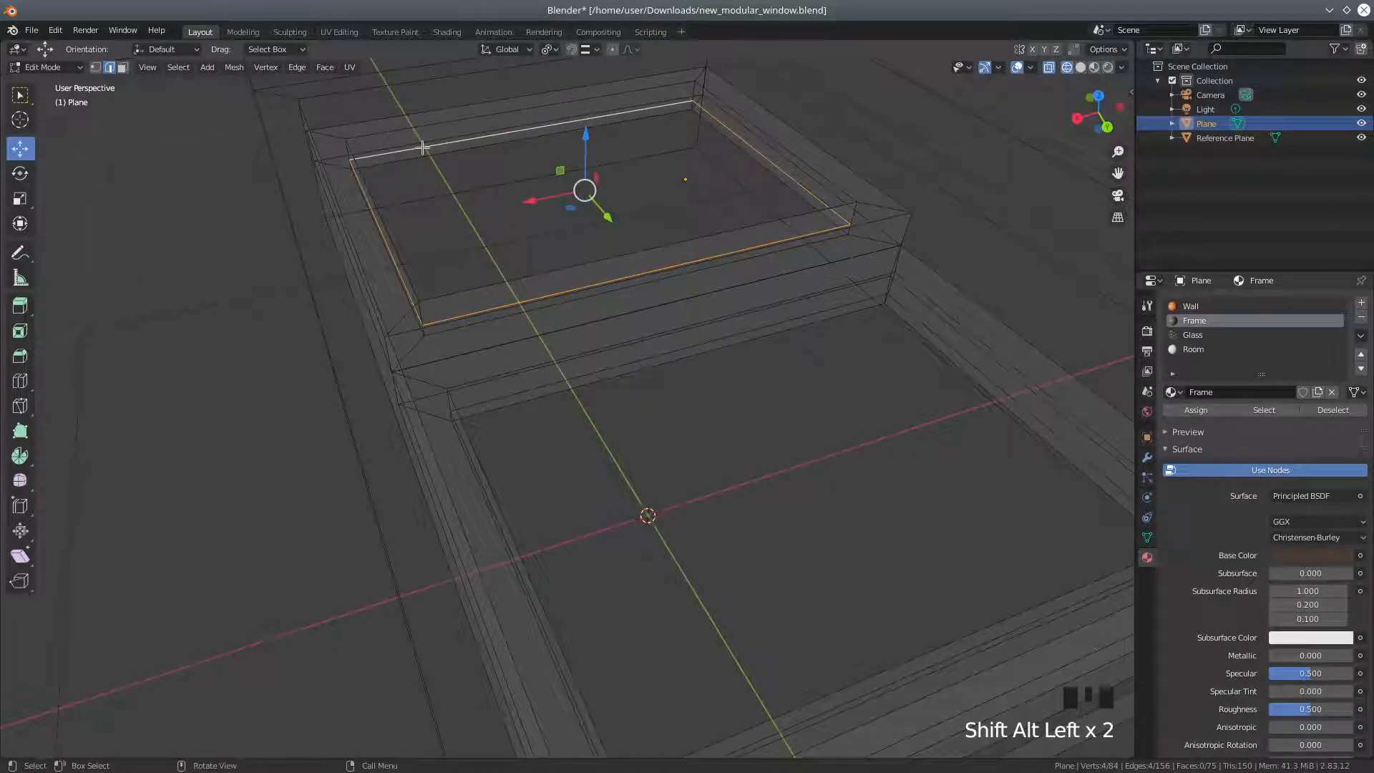
{"action": "middle_click_drag", "start_coordinate": [446, 220], "coordinate": [531, 230]}
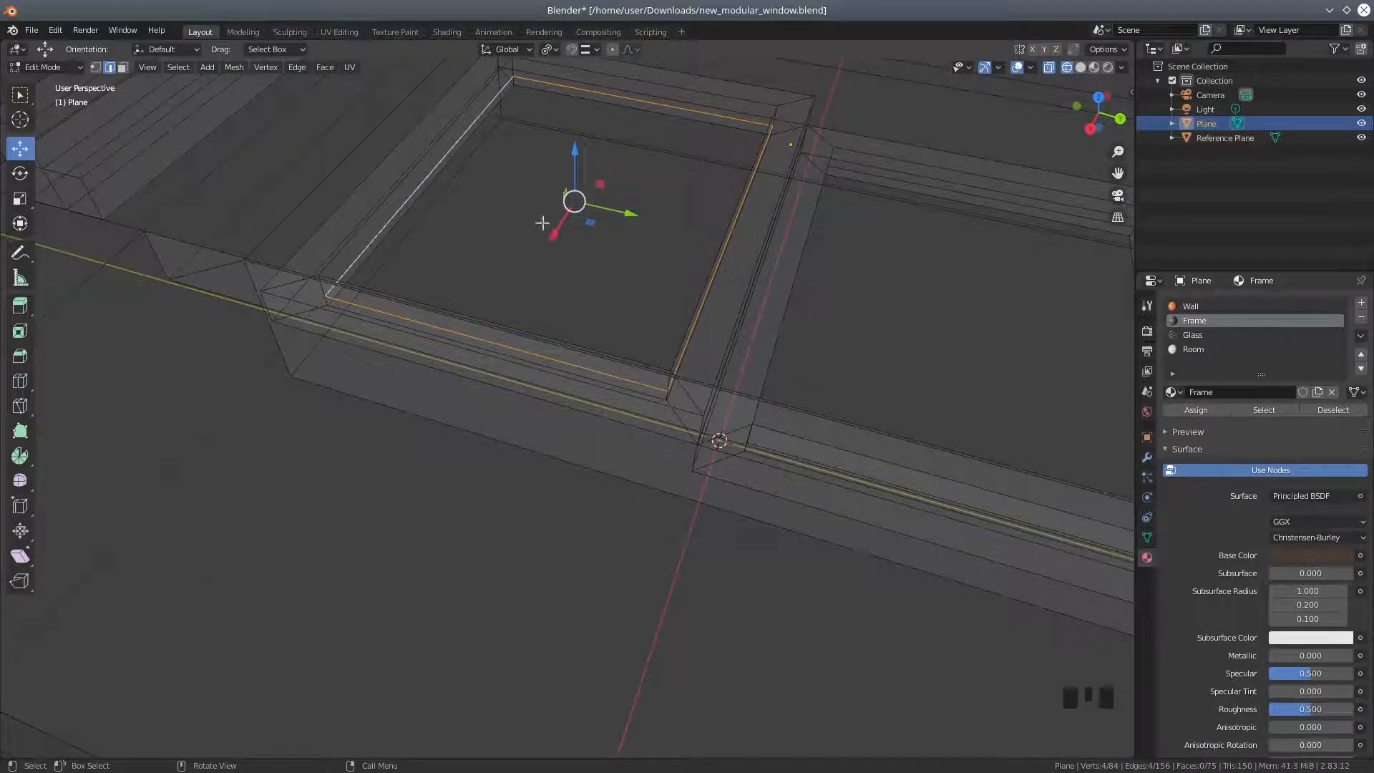
{"action": "key", "text": "f"}
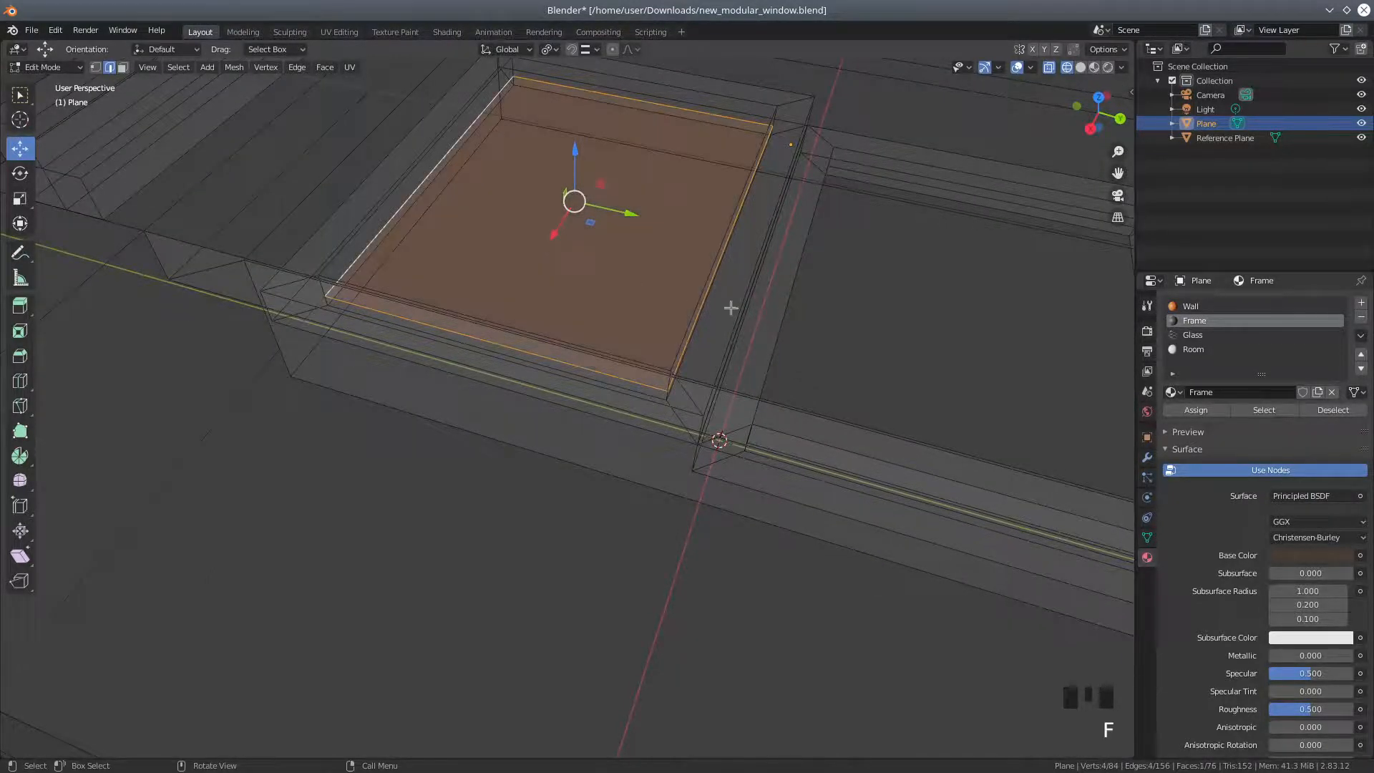
Select the inner edge loop of the window opening farther from the sill.
{"action": "middle_click_drag", "start_coordinate": [811, 332], "coordinate": [700, 309]}
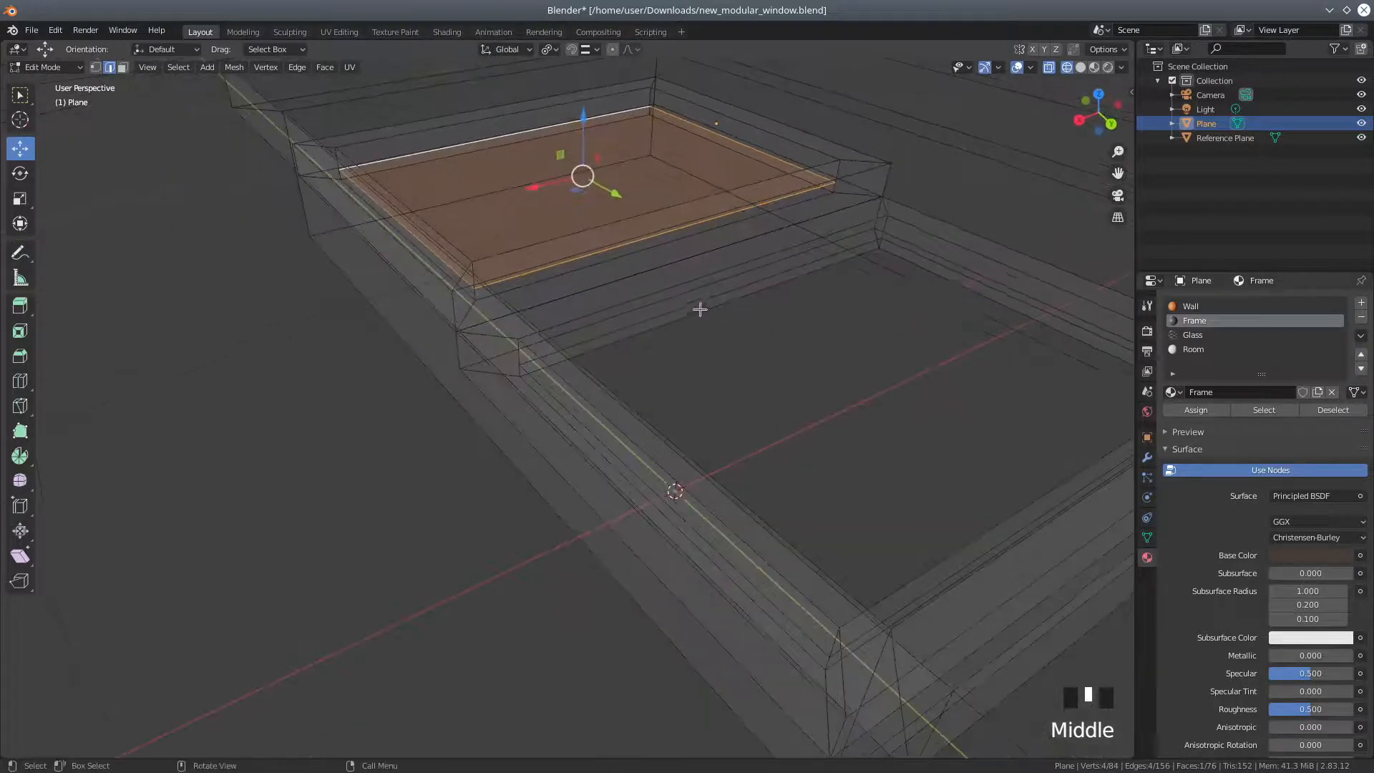
{"action": "left_click", "coordinate": [684, 304]}
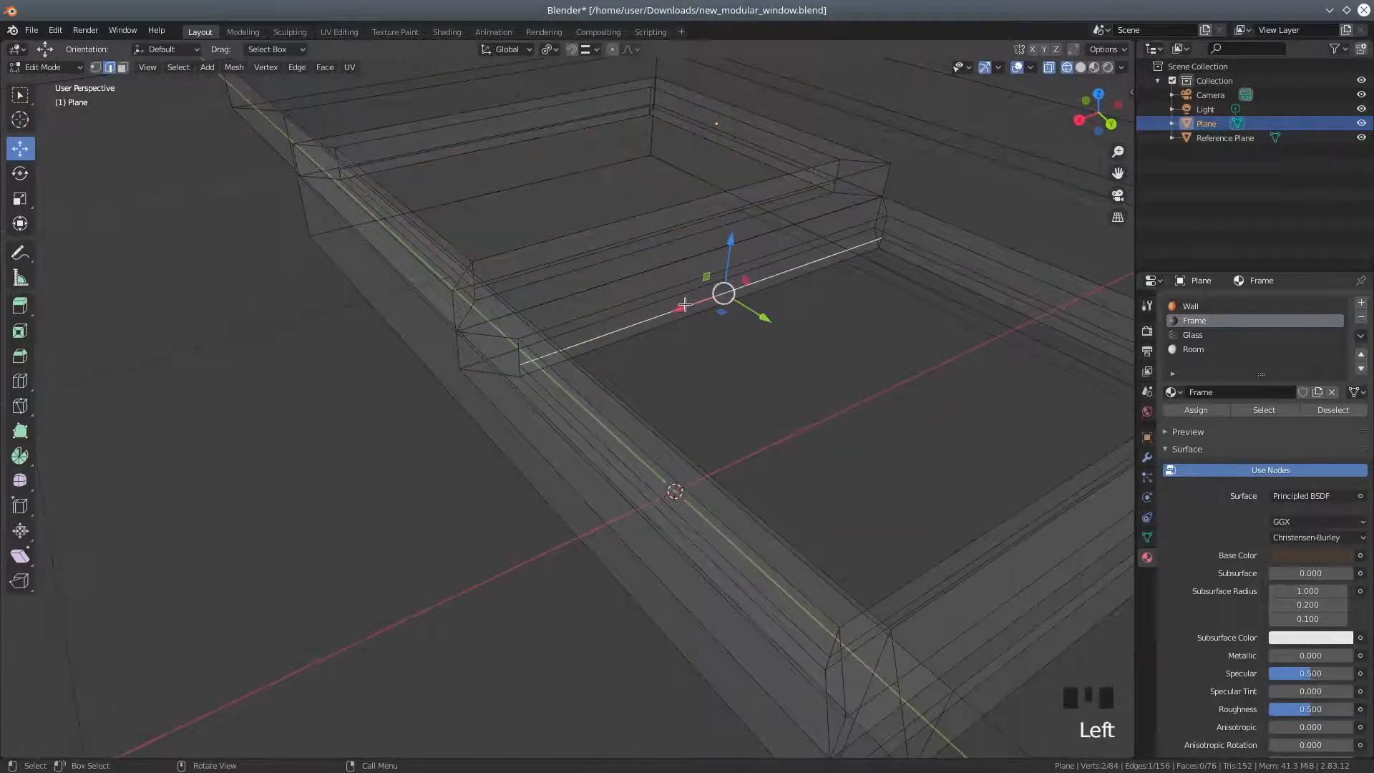
{"action": "left_click", "coordinate": [685, 304], "text": "alt+shift"}
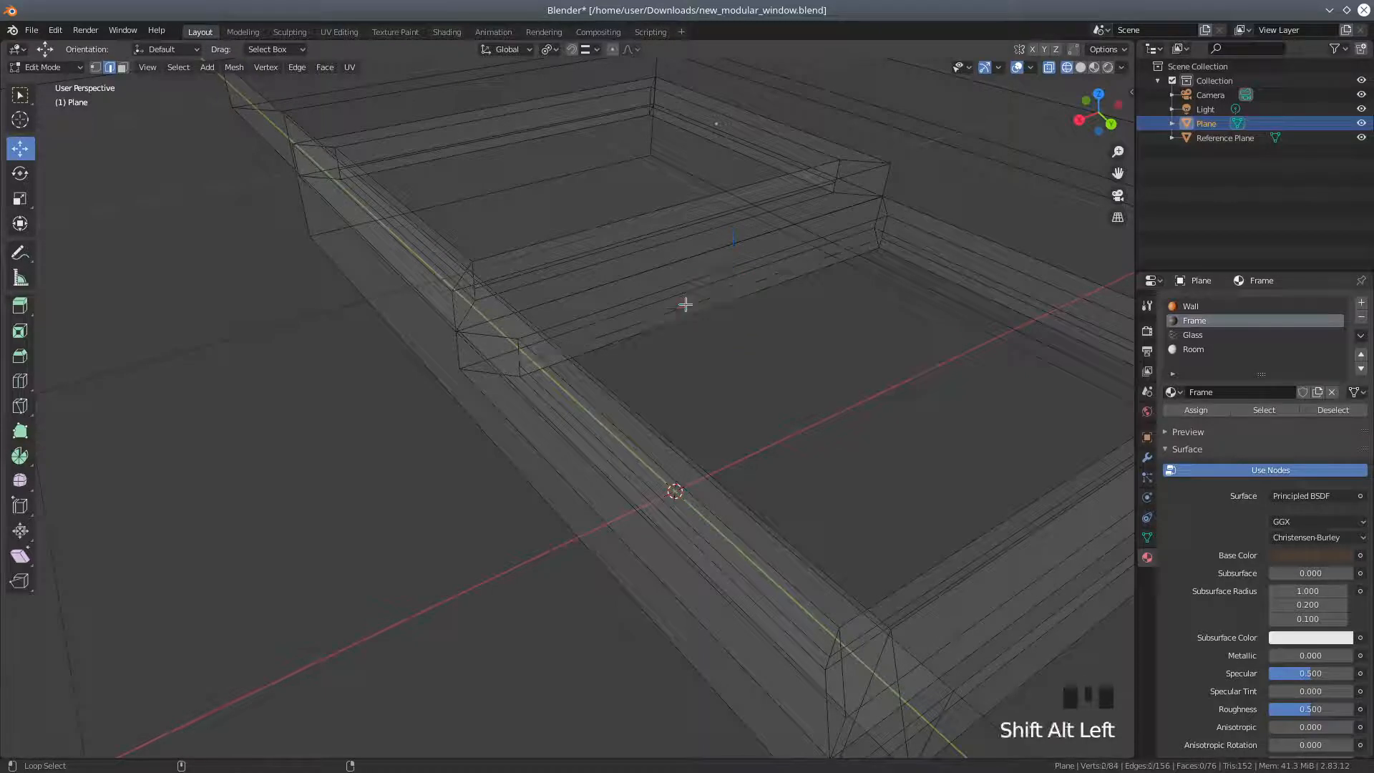
Select the inner edge loop of the open window sash and fill it with a face.
{"action": "left_click", "coordinate": [685, 305], "text": "alt+shift"}
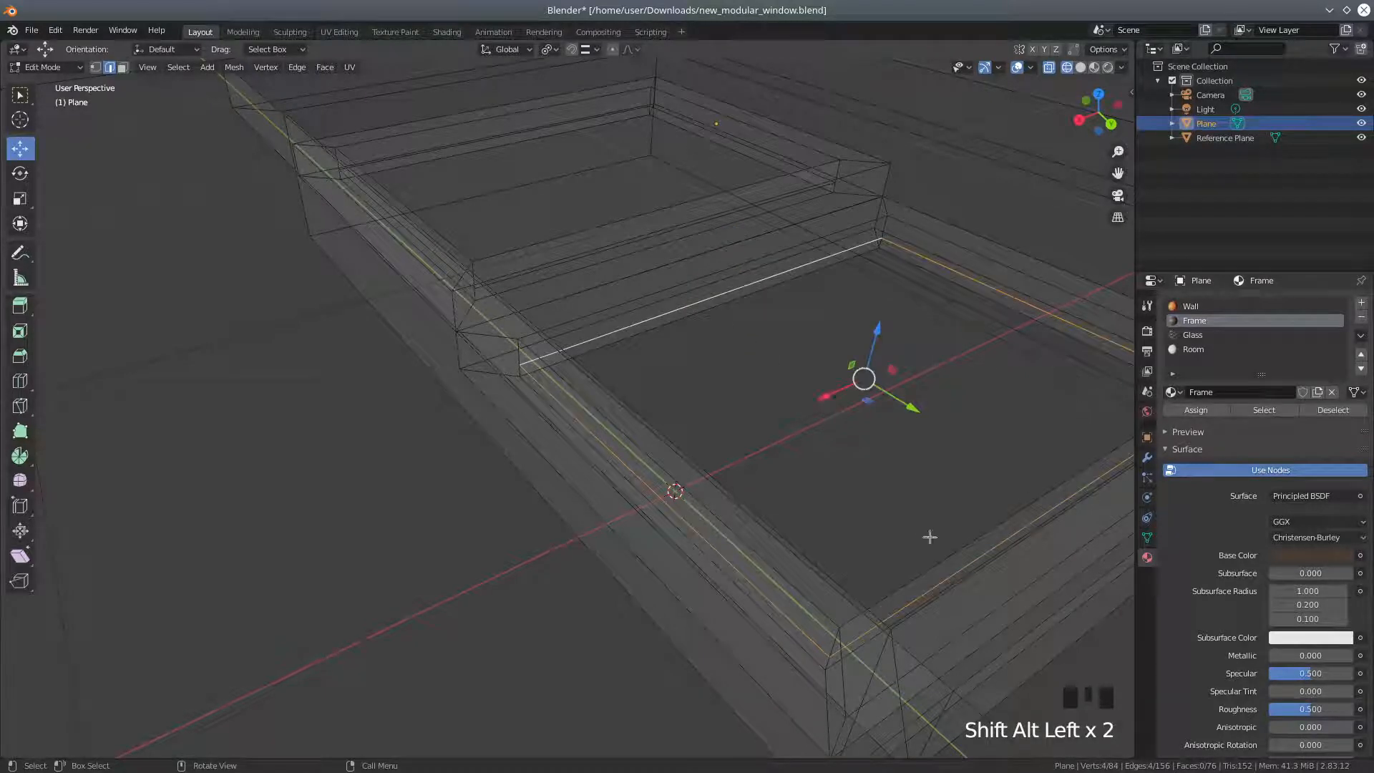
{"action": "middle_click_drag", "start_coordinate": [903, 439], "coordinate": [936, 444]}
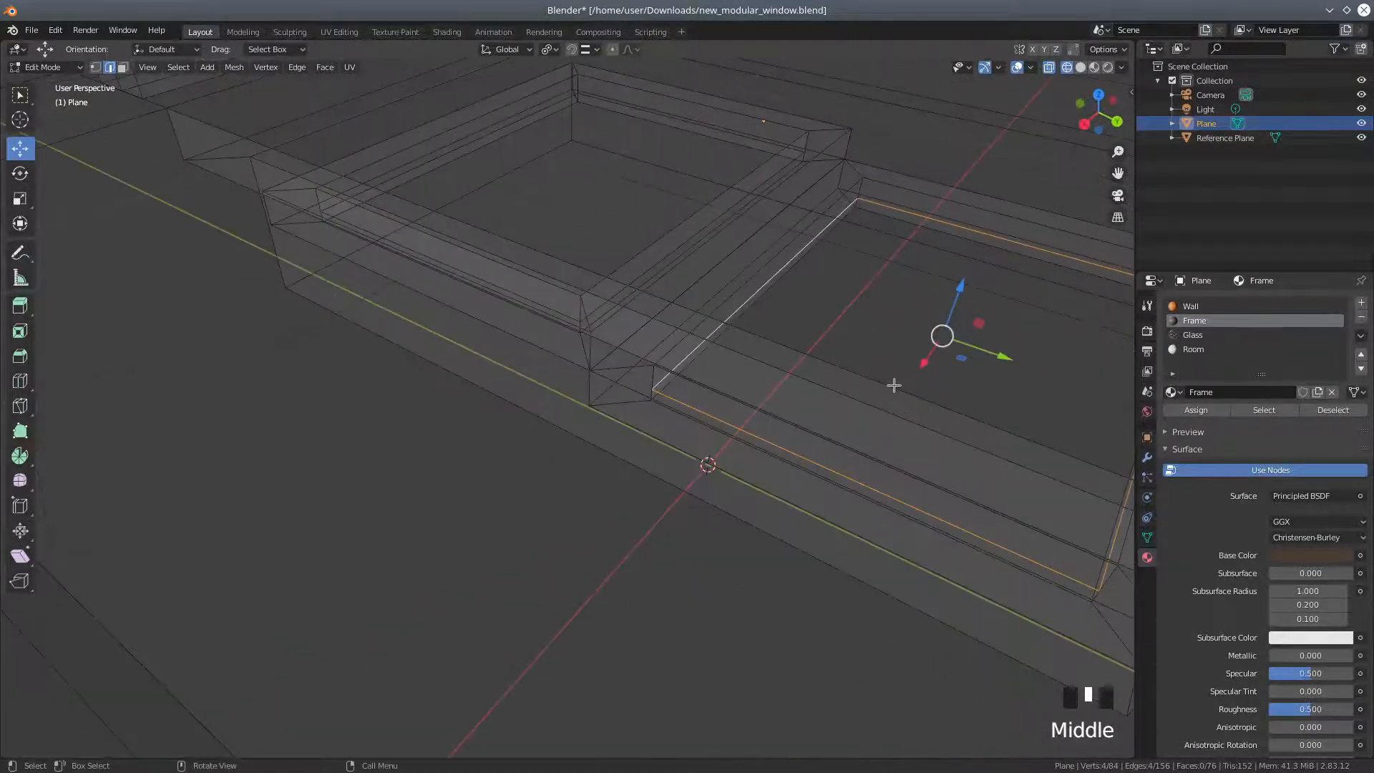
{"action": "key", "text": "f"}
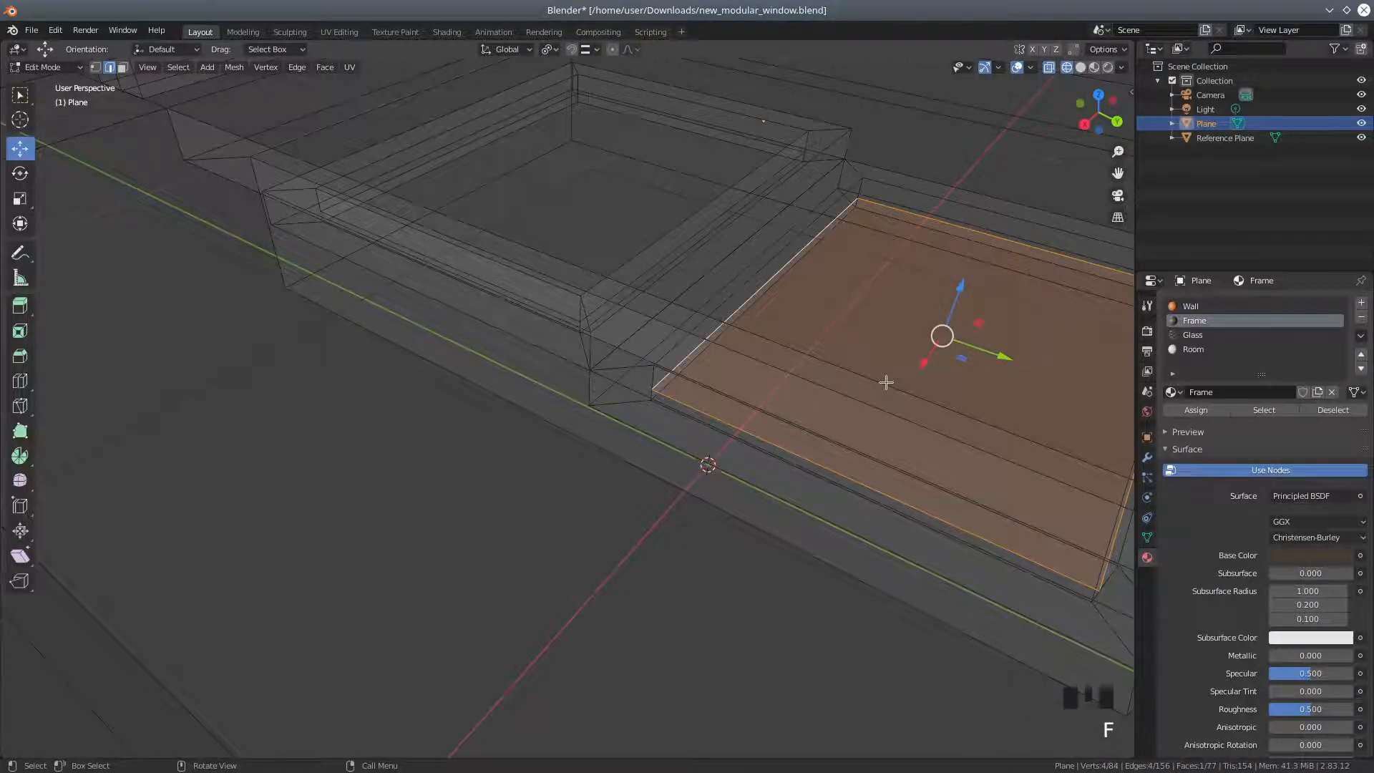
Select both window pane faces and assign the Glass material to them.
{"action": "left_click", "coordinate": [122, 66]}
{"action": "left_click", "coordinate": [610, 239]}
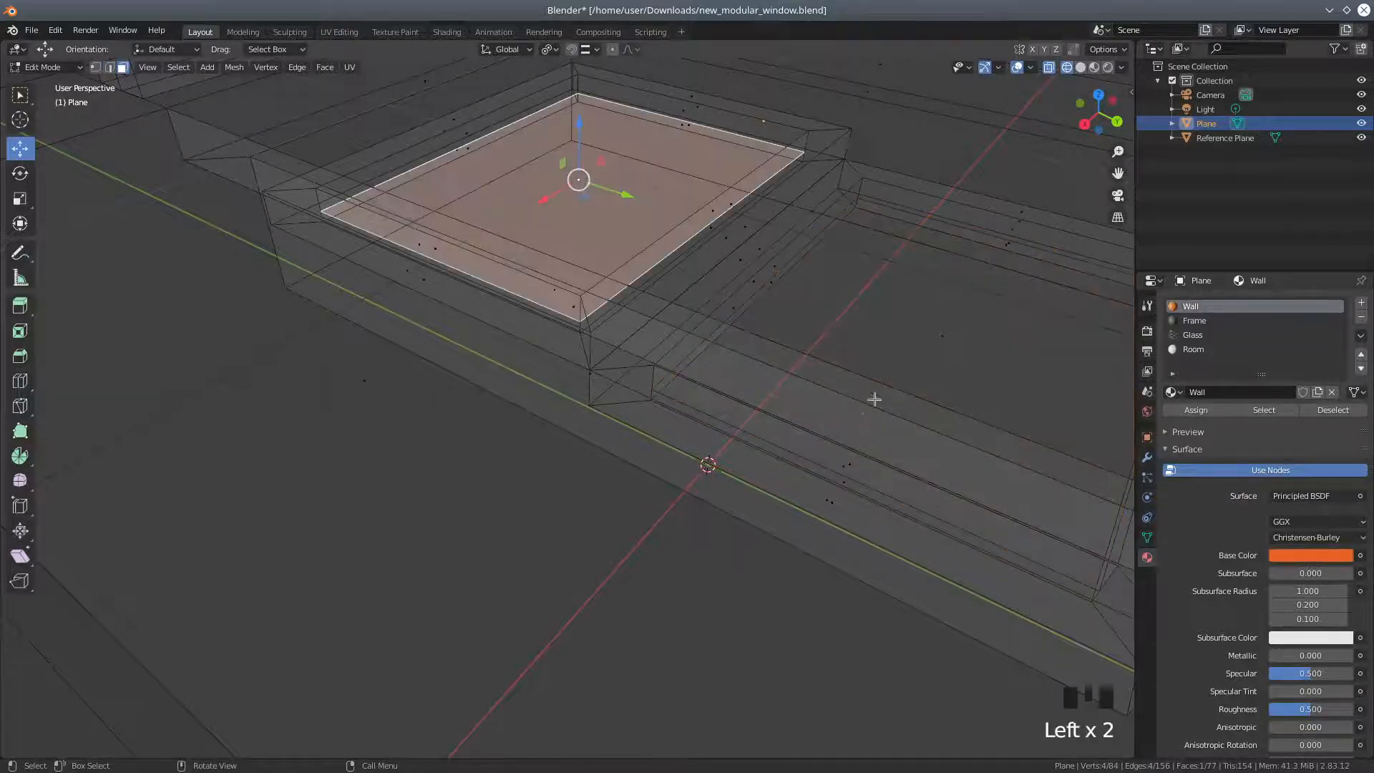
{"action": "left_click", "coordinate": [943, 342], "text": "shift"}
{"action": "middle_click_drag", "start_coordinate": [882, 418], "coordinate": [911, 402]}
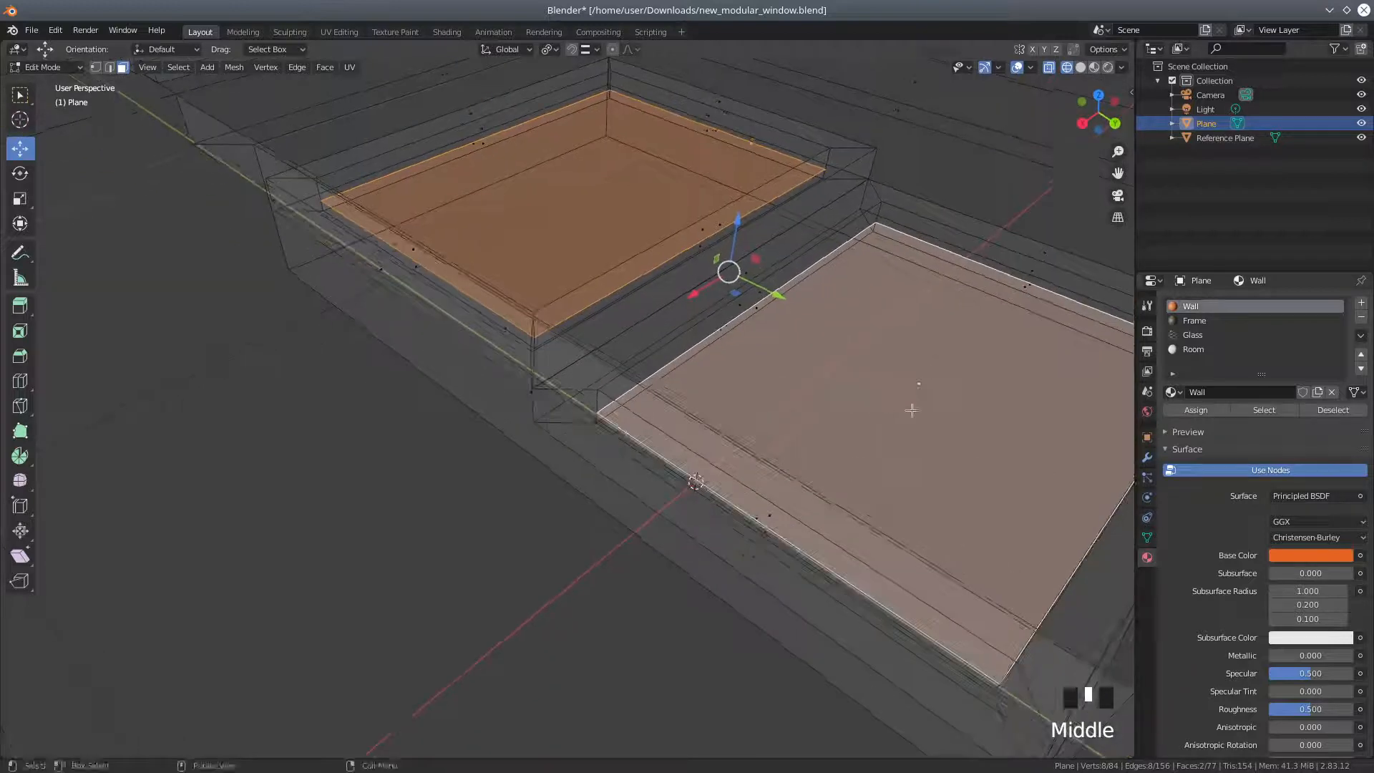
{"action": "left_click", "coordinate": [1199, 336]}
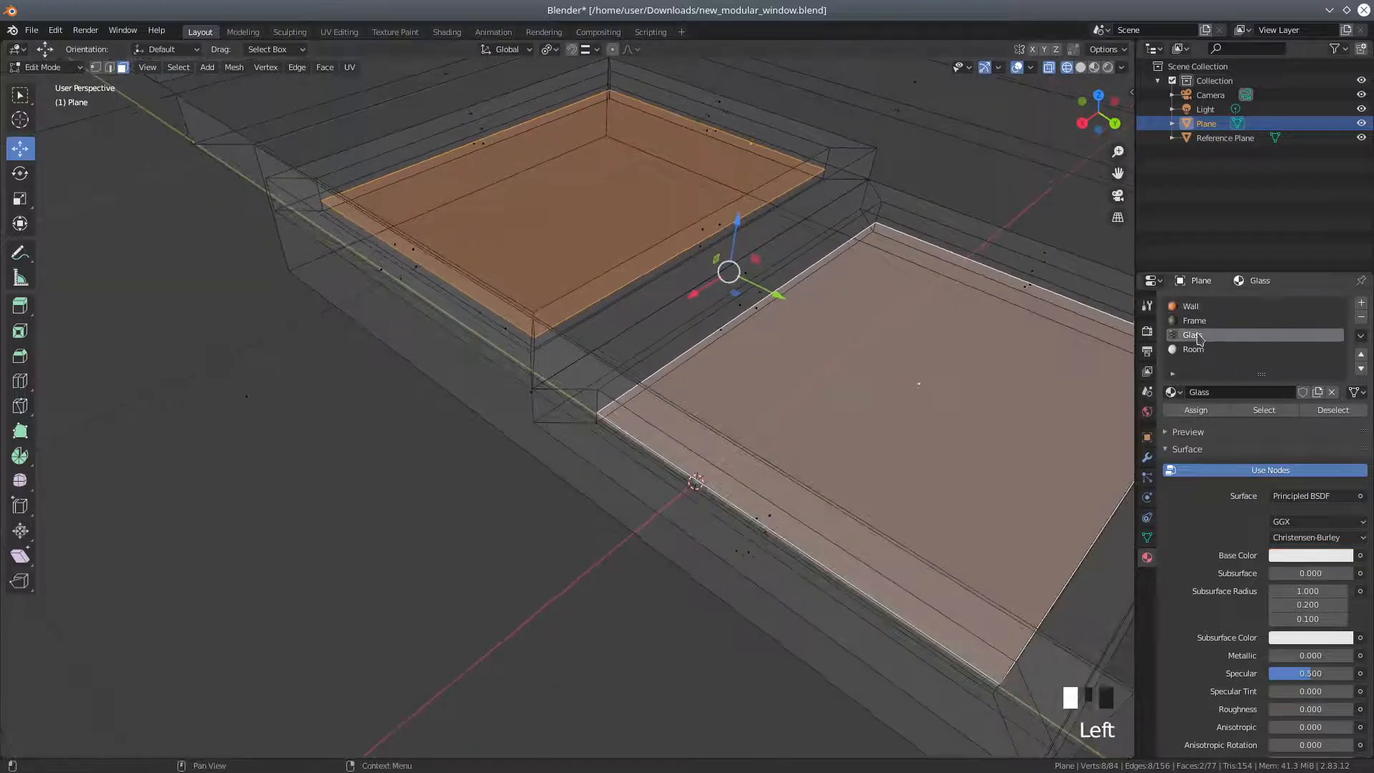
{"action": "left_click", "coordinate": [1185, 412]}
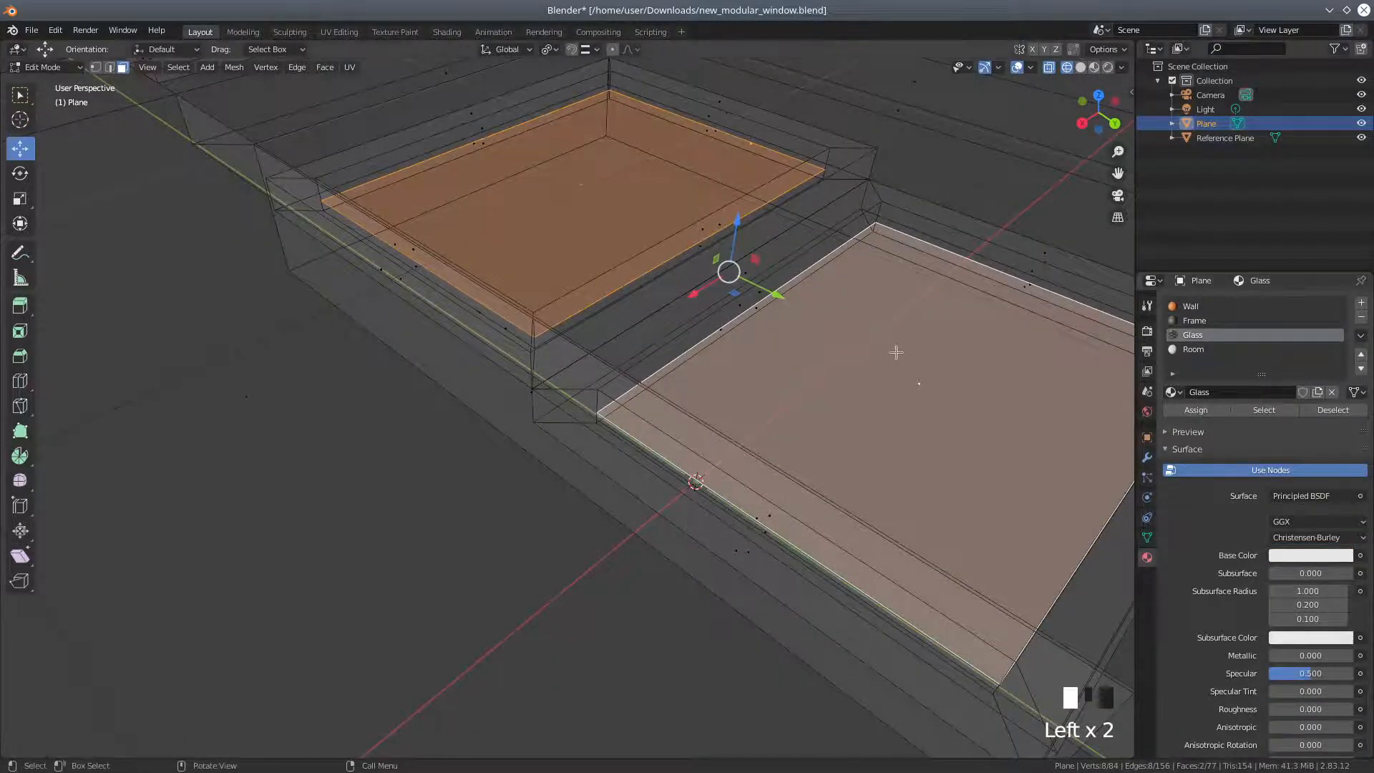
Check the positions of the glass panes in the right and top views and deselect everything.
{"action": "scroll", "coordinate": [895, 352], "scroll_direction": "down", "scroll_amount": 2}
{"action": "middle_click_drag", "start_coordinate": [930, 346], "coordinate": [838, 426]}
{"action": "scroll", "coordinate": [835, 389], "scroll_direction": "down", "scroll_amount": 2}
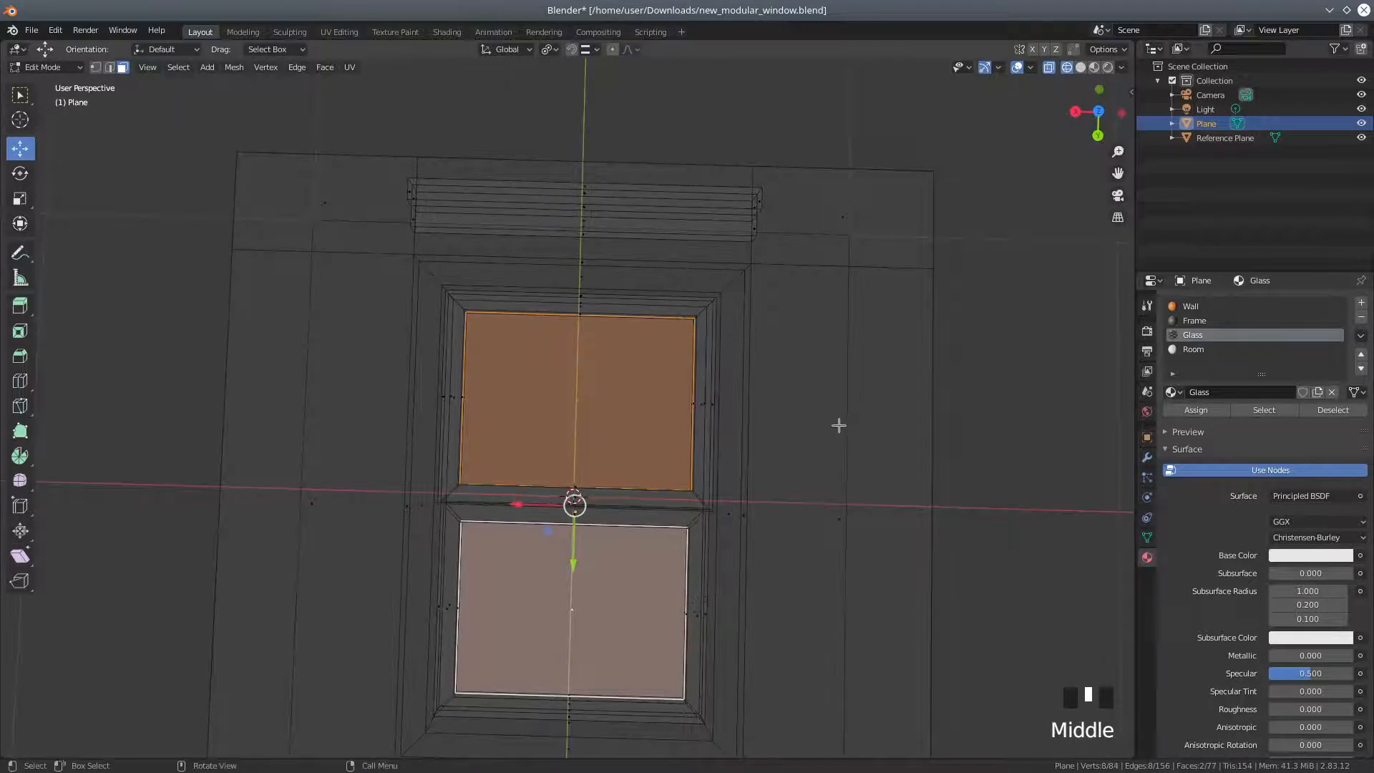
{"action": "key", "text": "KP_3"}
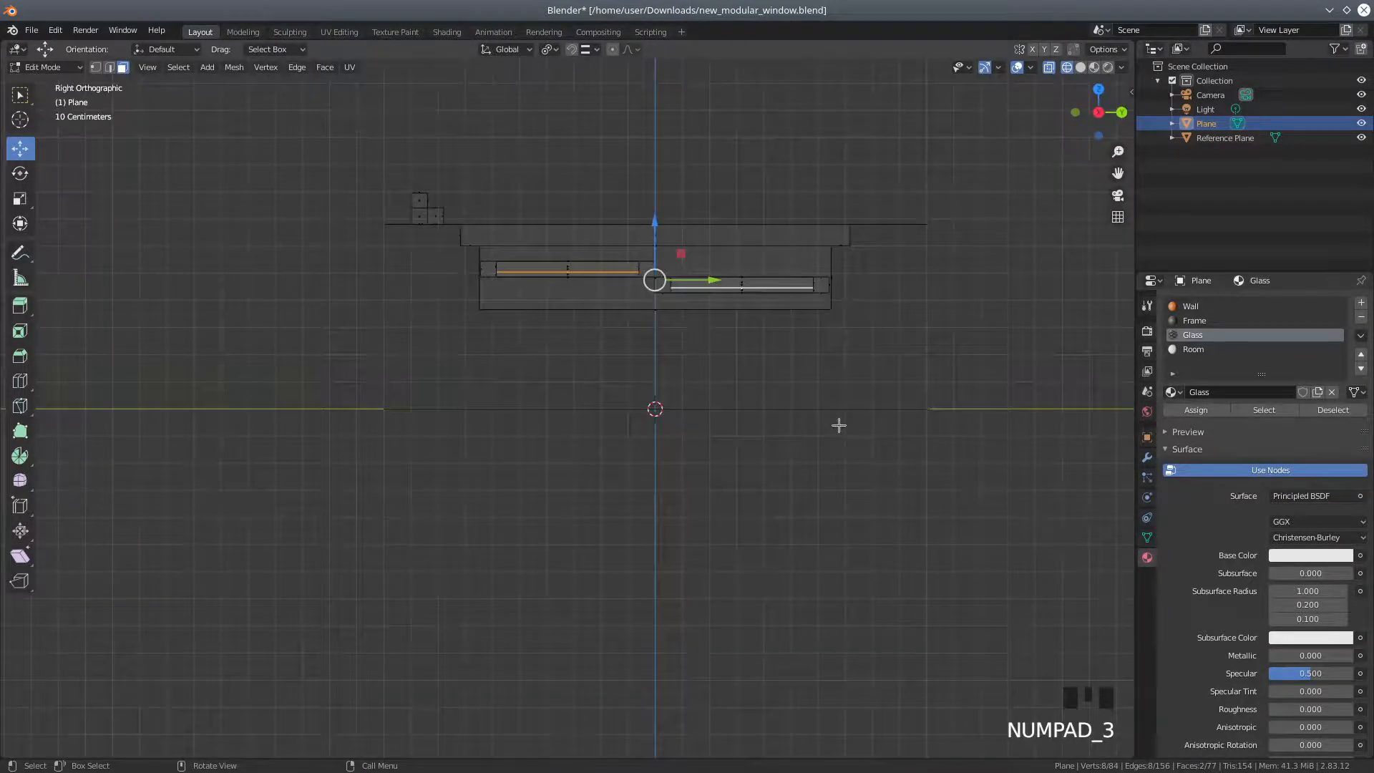
{"action": "key", "text": "KP_7"}
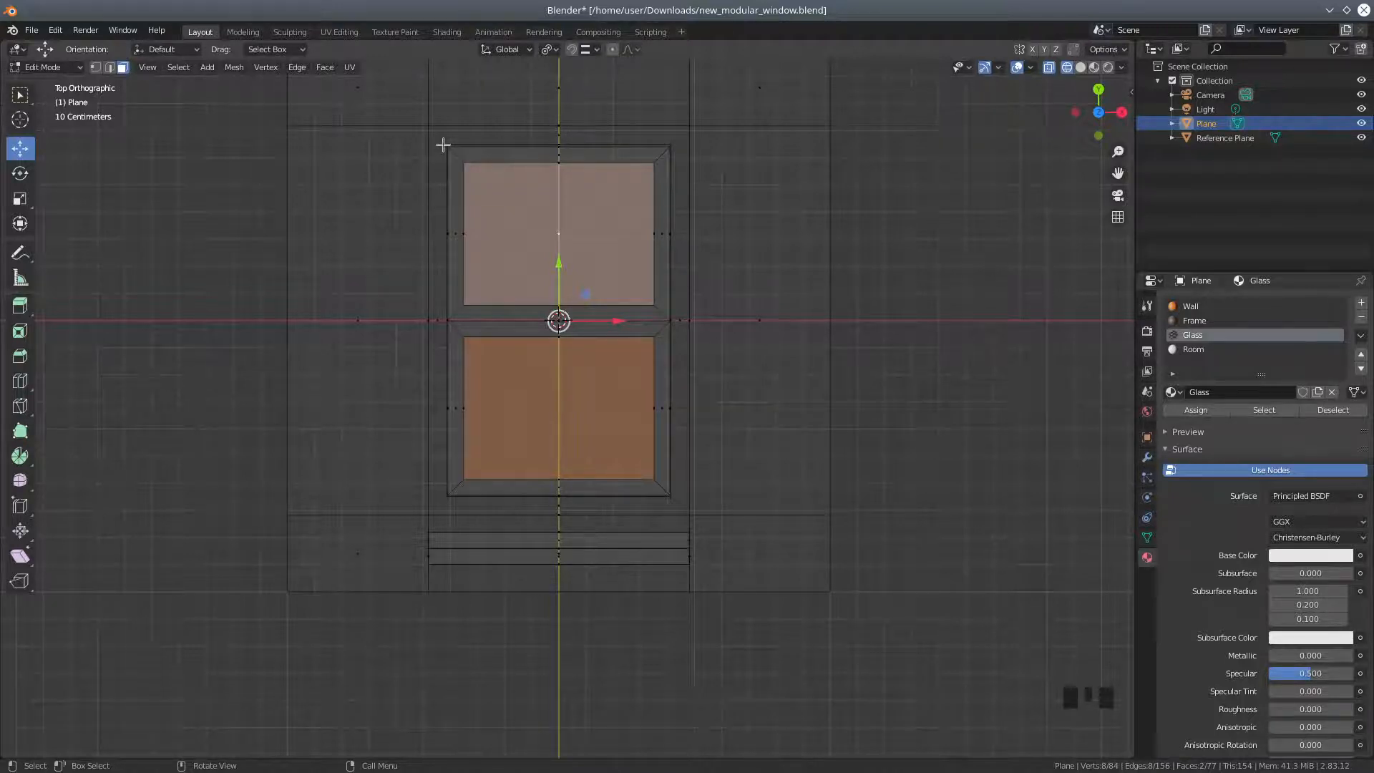
{"action": "key", "text": "a"}
{"action": "key", "text": "a"}
{"action": "key", "text": "a"}
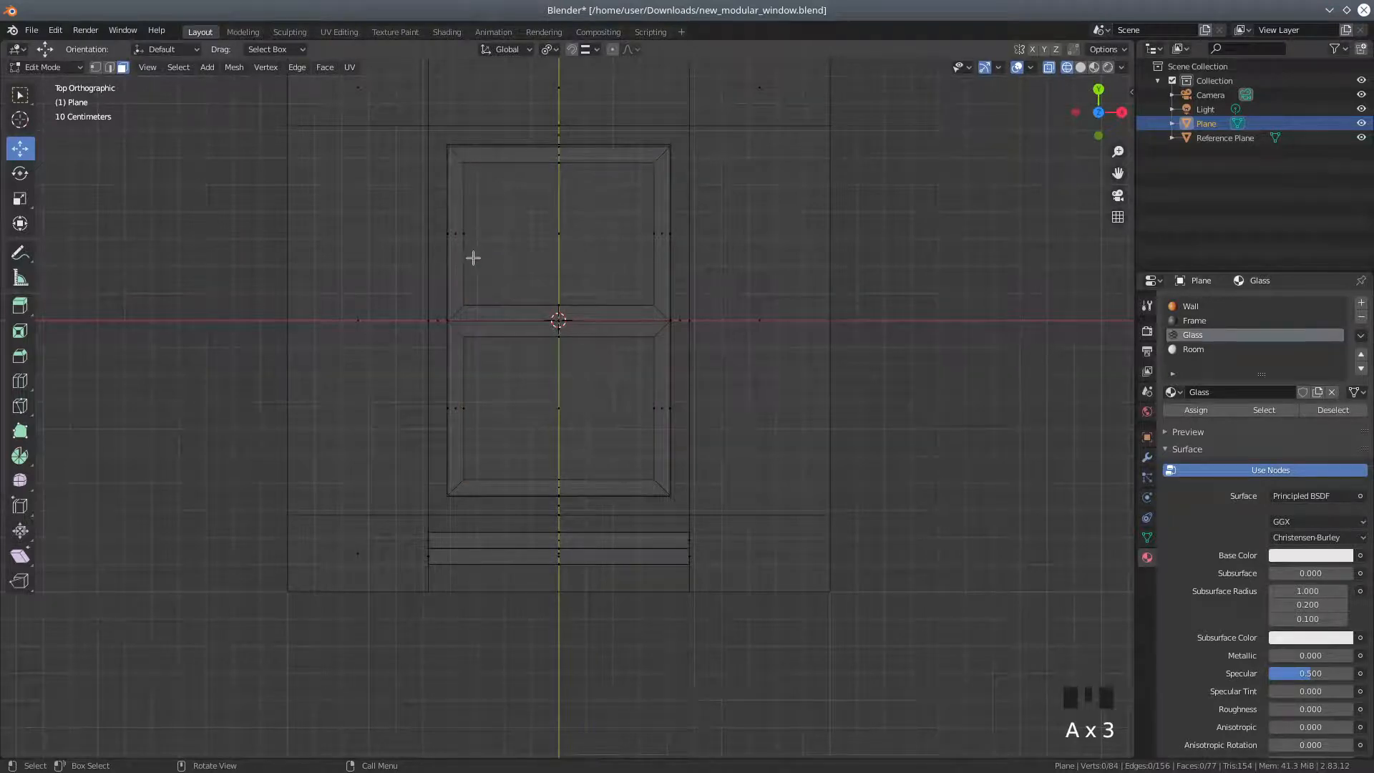
Examine the sash frames and surrounding wall up close from above and at an angle, ending in a full top view.
{"action": "scroll", "coordinate": [484, 282], "scroll_direction": "up", "scroll_amount": 3}
{"action": "middle_click_drag", "start_coordinate": [506, 181], "coordinate": [597, 478], "text": "shift"}
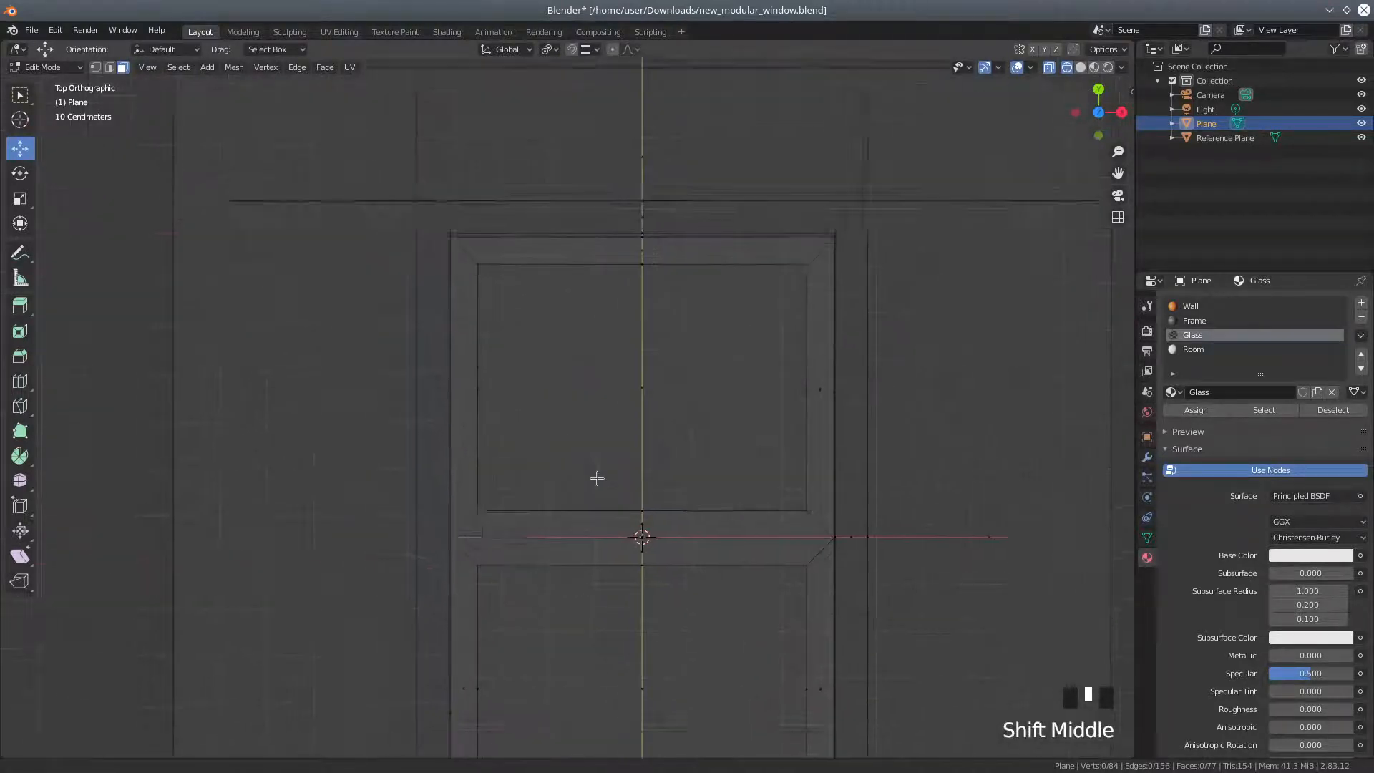
{"action": "scroll", "coordinate": [595, 482], "scroll_direction": "up", "scroll_amount": 2}
{"action": "scroll", "coordinate": [594, 481], "scroll_direction": "up", "scroll_amount": 1}
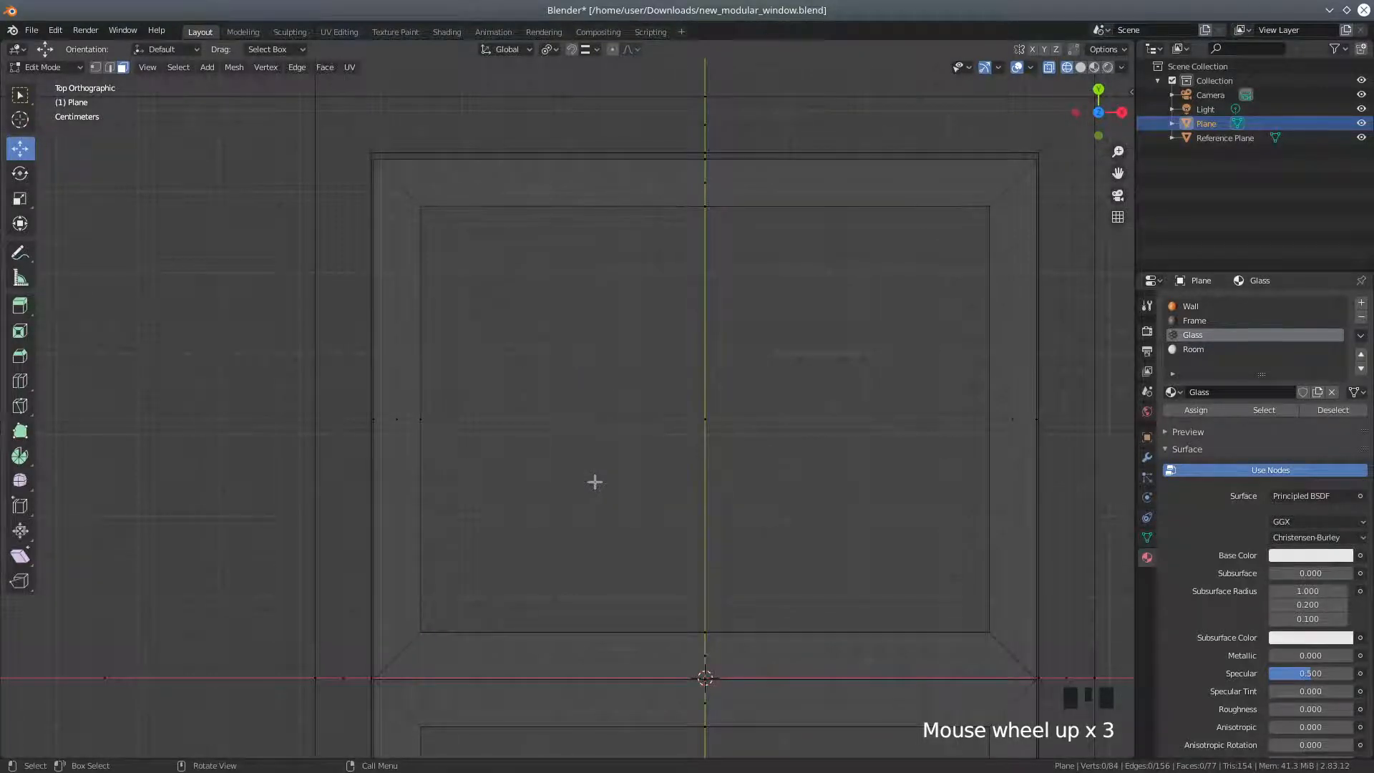
{"action": "scroll", "coordinate": [595, 481], "scroll_direction": "down", "scroll_amount": 2}
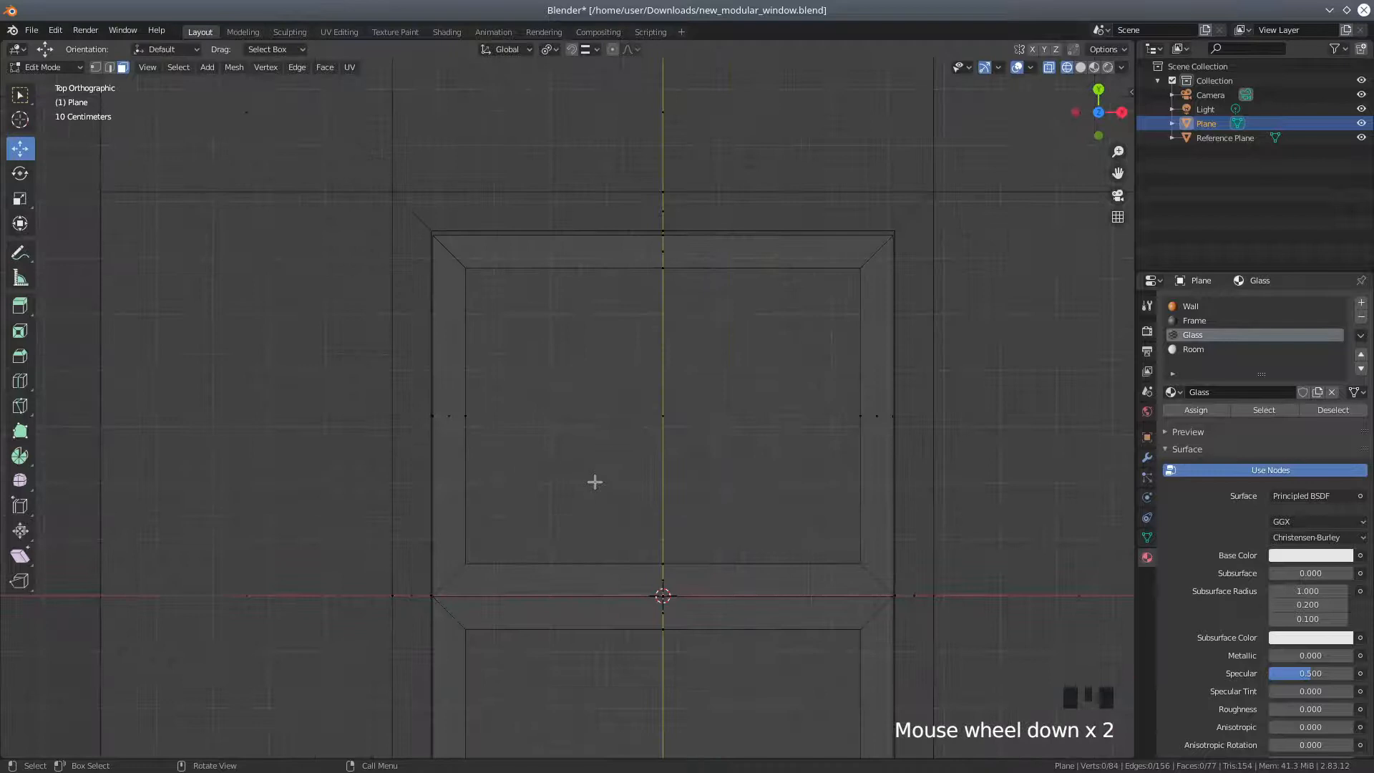
{"action": "mouse_move", "coordinate": [490, 326]}
{"action": "middle_mouse_down"}
{"action": "mouse_move", "coordinate": [491, 312]}
{"action": "mouse_move", "coordinate": [490, 328]}
{"action": "middle_mouse_up"}
{"action": "scroll", "coordinate": [489, 328], "scroll_direction": "down", "scroll_amount": 1}
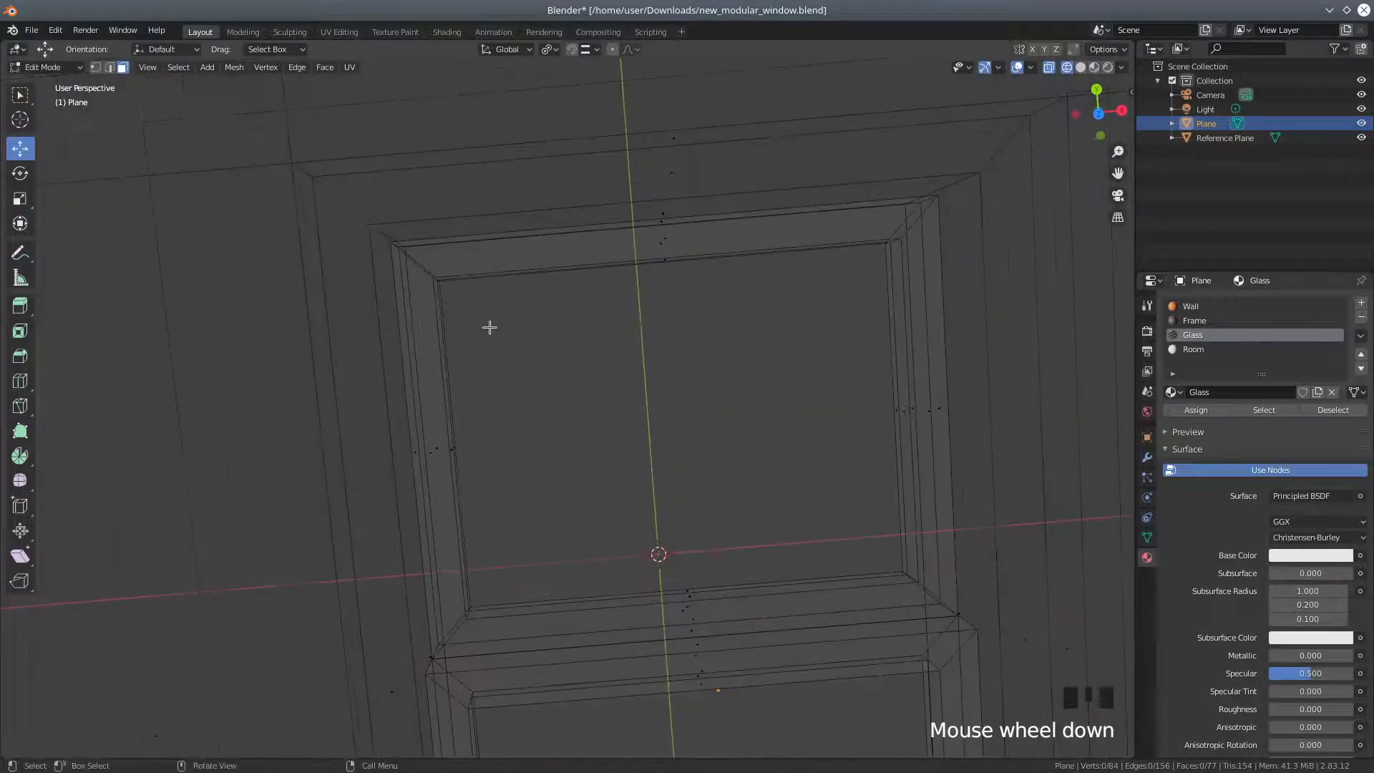
{"action": "key", "text": "KP_3"}
{"action": "key", "text": "KP_7"}
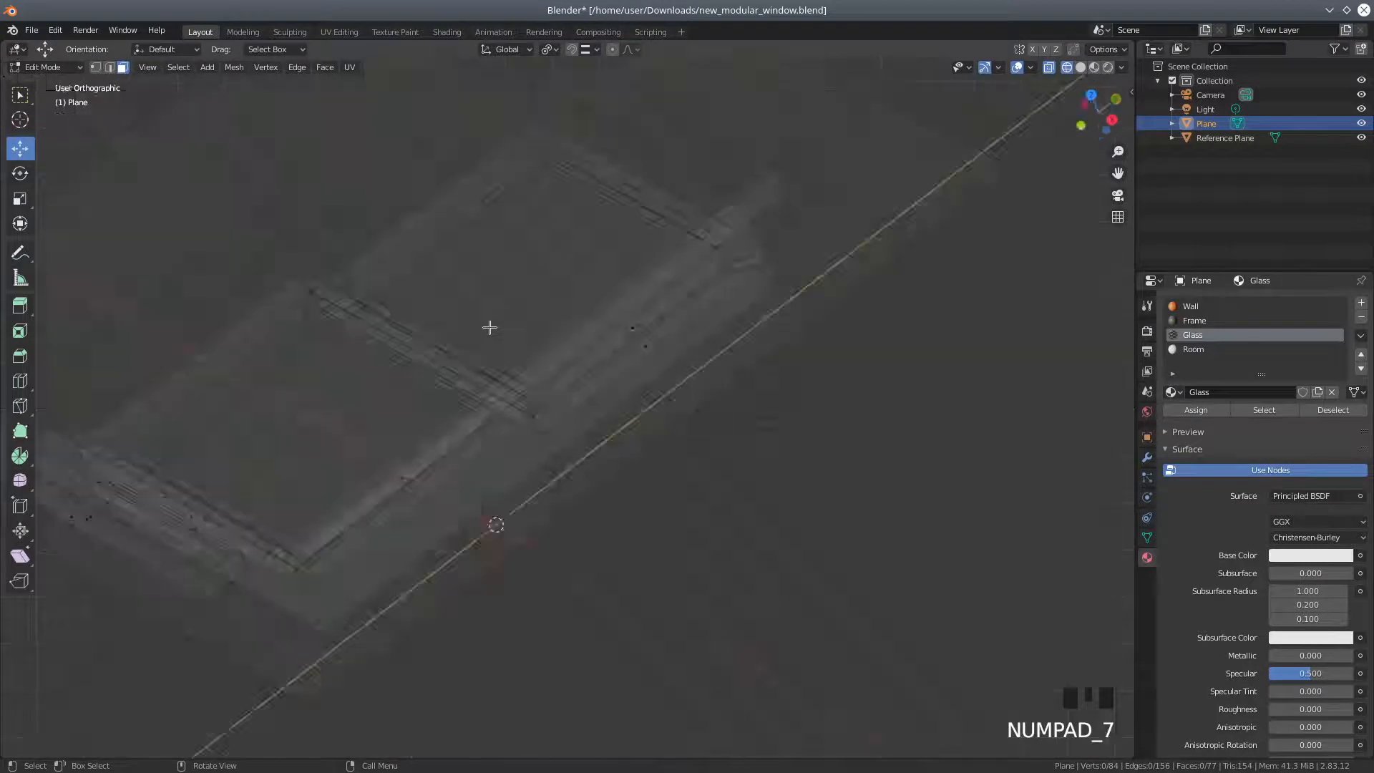
{"action": "scroll", "coordinate": [548, 347], "scroll_direction": "down", "scroll_amount": 3}
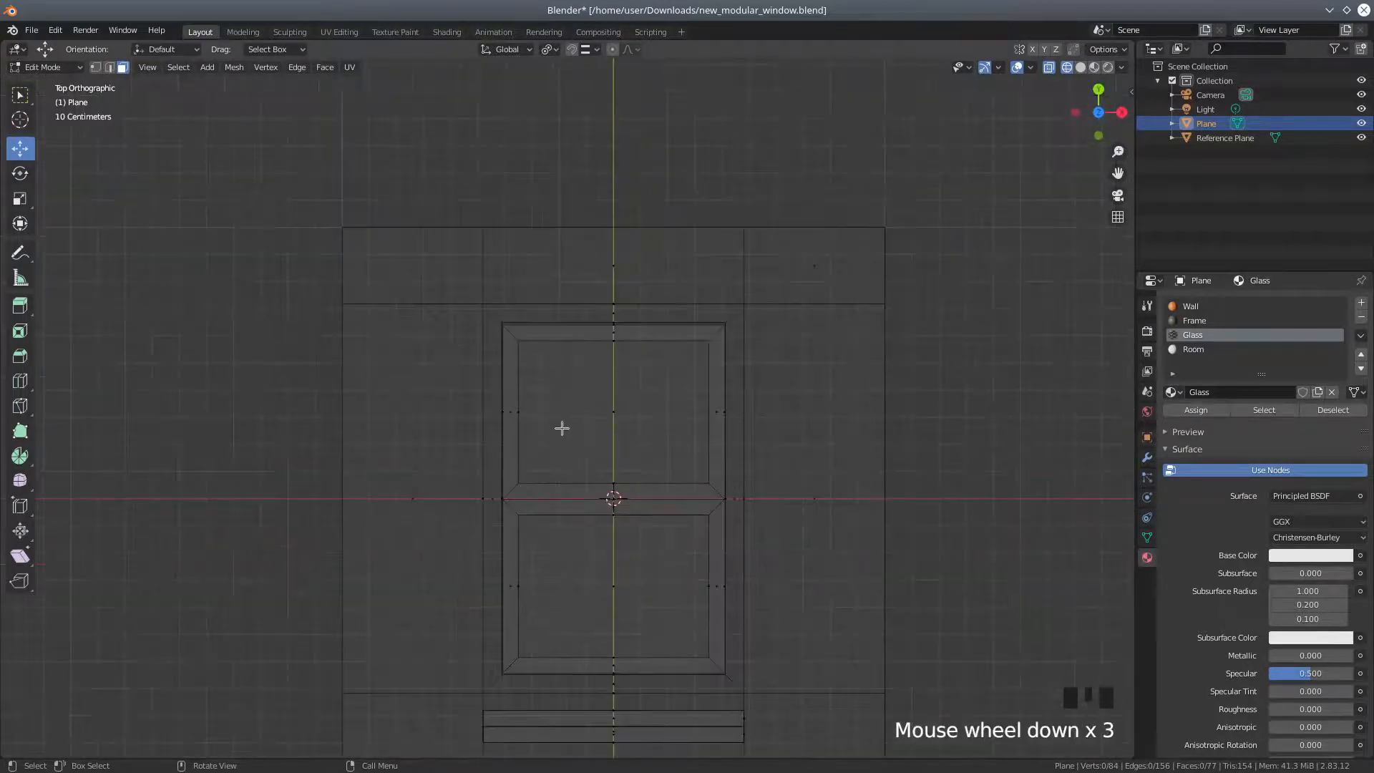
Check which faces use the Wall material by selecting them through its slot, and deselect them again.
{"action": "left_click", "coordinate": [1206, 309]}
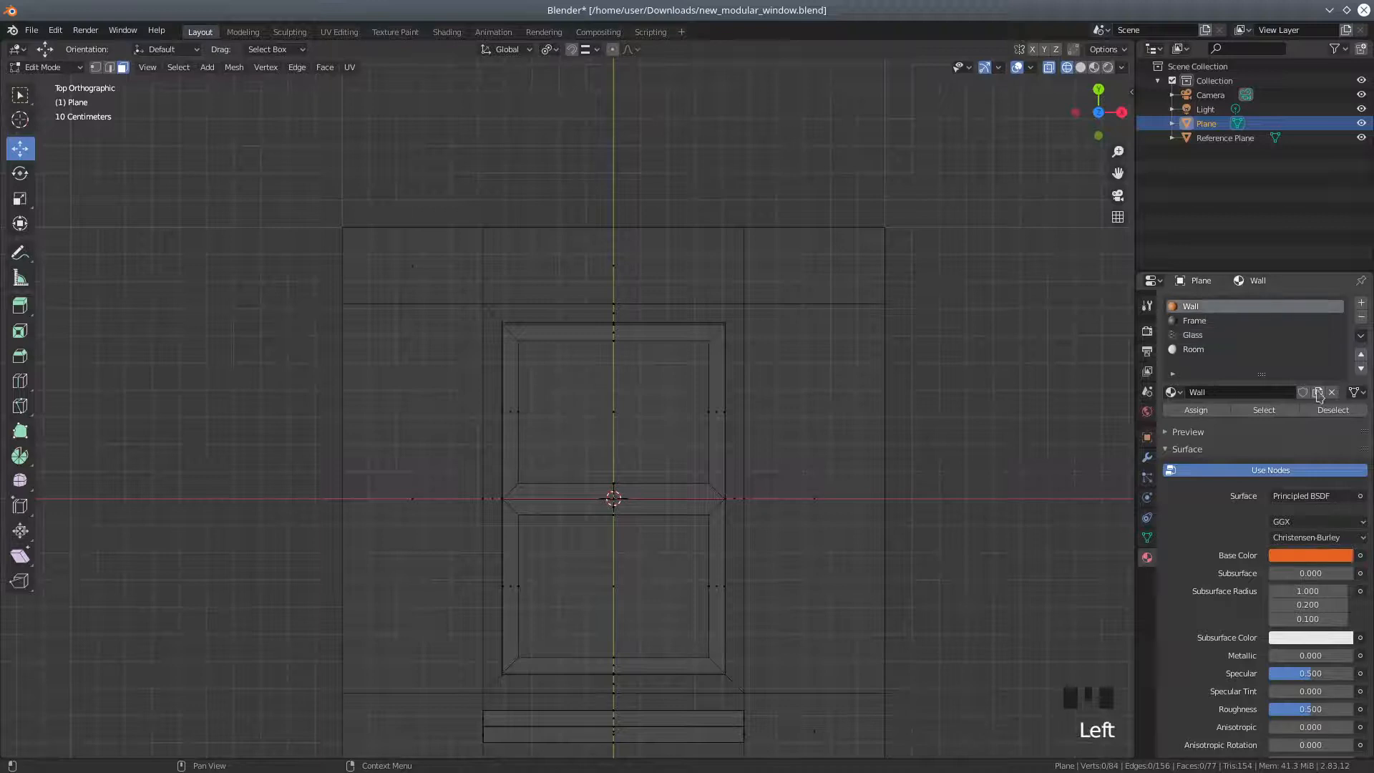
{"action": "left_click", "coordinate": [1264, 410]}
{"action": "scroll", "coordinate": [973, 473], "scroll_direction": "down", "scroll_amount": 1}
{"action": "middle_click_drag", "start_coordinate": [973, 473], "coordinate": [960, 393]}
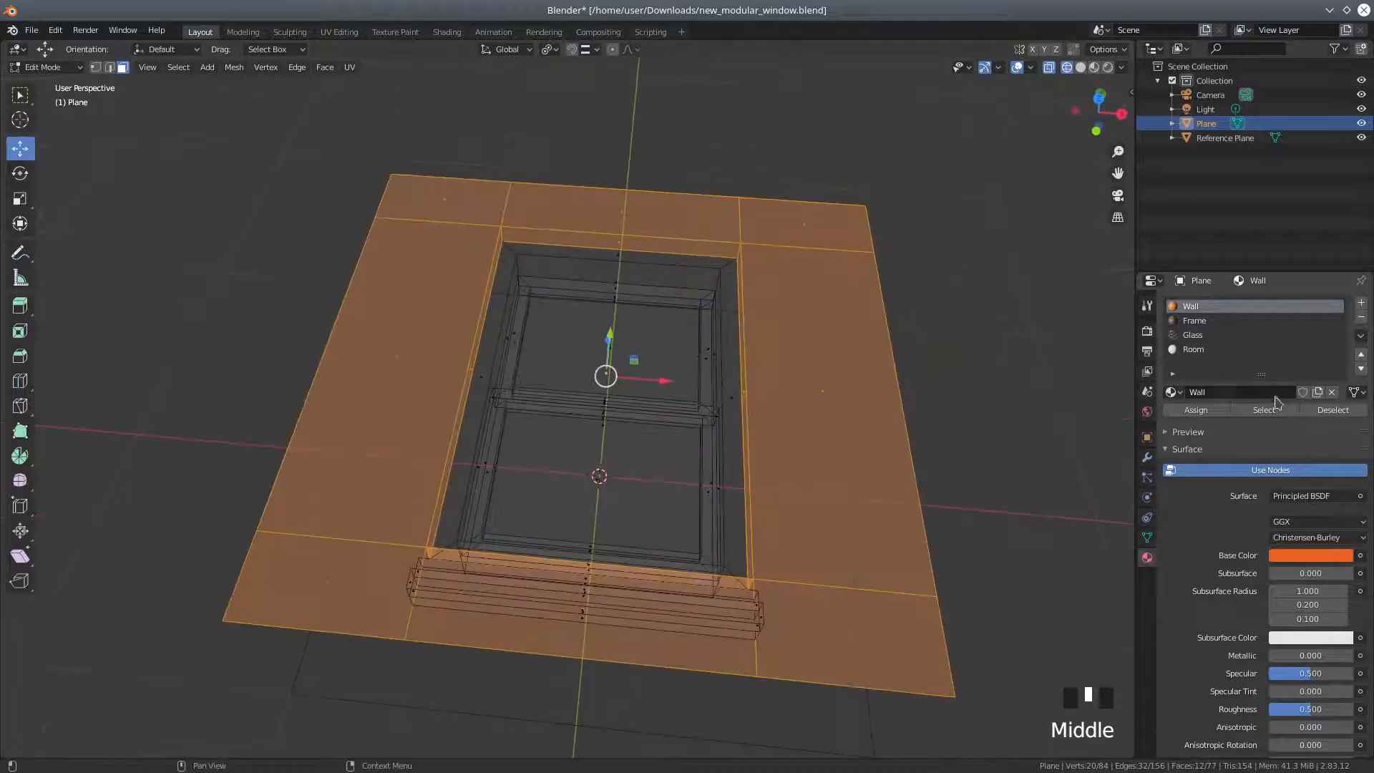
{"action": "left_click", "coordinate": [1332, 410]}
Check which faces use the Frame material by selecting them through its slot, and deselect them again.
{"action": "left_click", "coordinate": [1195, 321]}
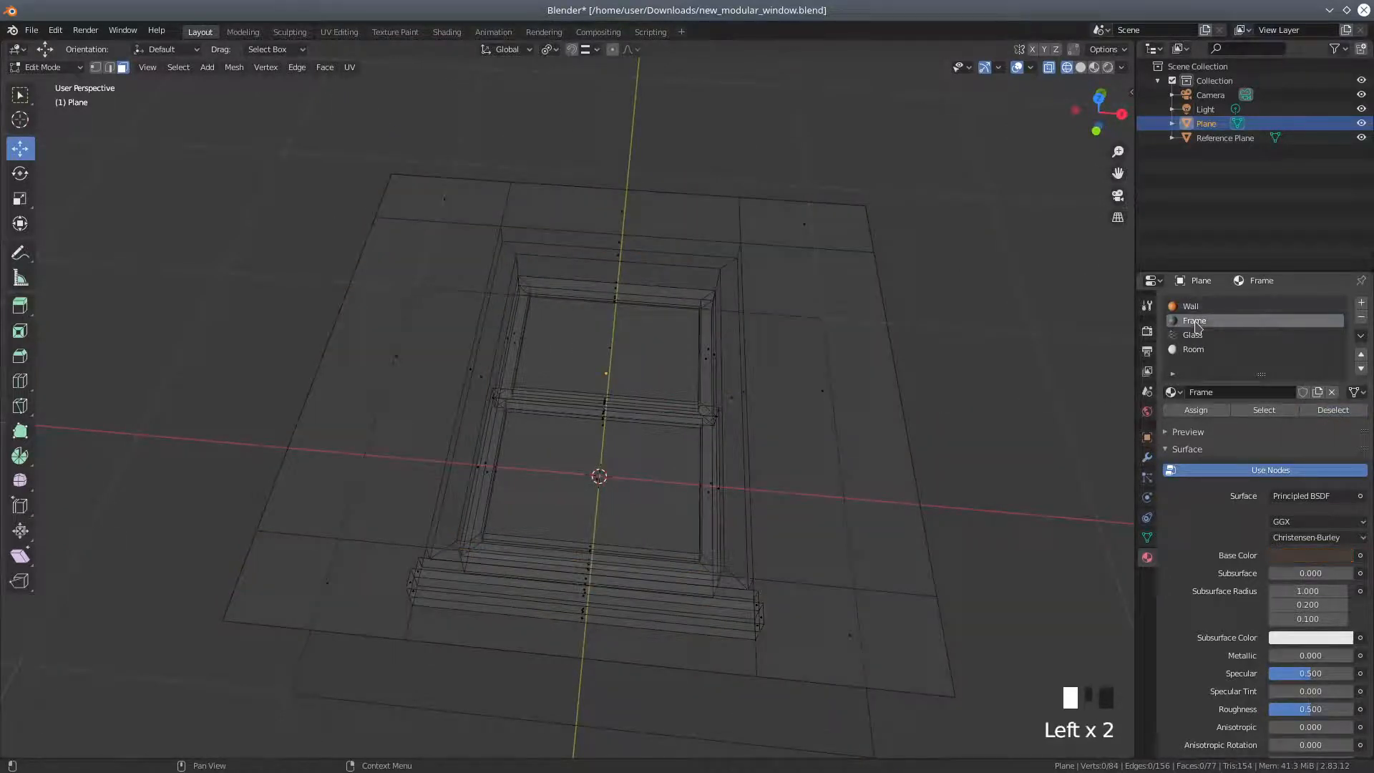
{"action": "left_click", "coordinate": [1263, 410]}
{"action": "mouse_move", "coordinate": [859, 390]}
{"action": "middle_mouse_down"}
{"action": "mouse_move", "coordinate": [843, 383]}
{"action": "mouse_move", "coordinate": [843, 405]}
{"action": "mouse_move", "coordinate": [776, 364]}
{"action": "mouse_move", "coordinate": [730, 358]}
{"action": "mouse_move", "coordinate": [727, 373]}
{"action": "mouse_move", "coordinate": [758, 335]}
{"action": "mouse_move", "coordinate": [711, 362]}
{"action": "mouse_move", "coordinate": [705, 258]}
{"action": "mouse_move", "coordinate": [736, 276]}
{"action": "mouse_move", "coordinate": [810, 282]}
{"action": "mouse_move", "coordinate": [866, 404]}
{"action": "middle_mouse_up"}
{"action": "left_click", "coordinate": [1327, 406]}
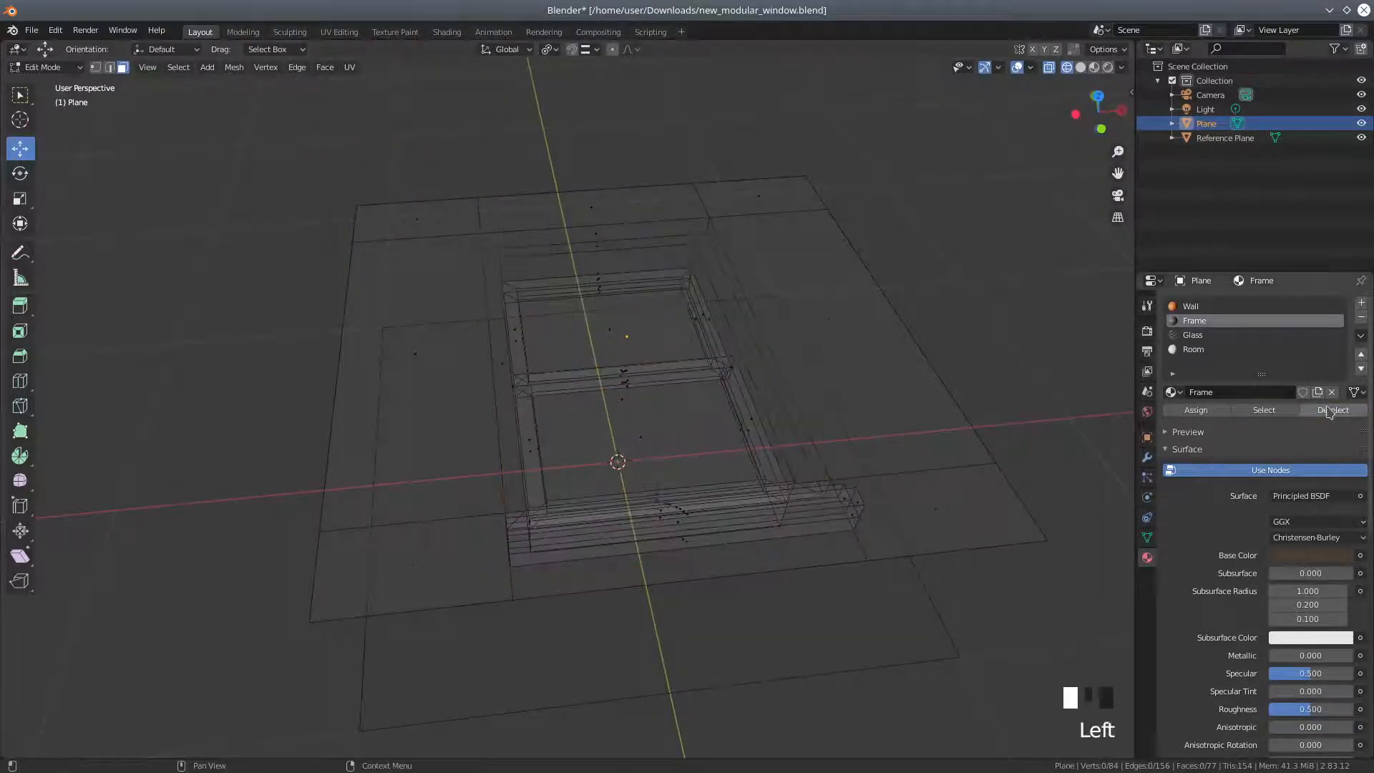
Check which faces use the Glass material by selecting them through its slot, and deselect them again.
{"action": "left_click", "coordinate": [1202, 335]}
{"action": "left_click", "coordinate": [1261, 410]}
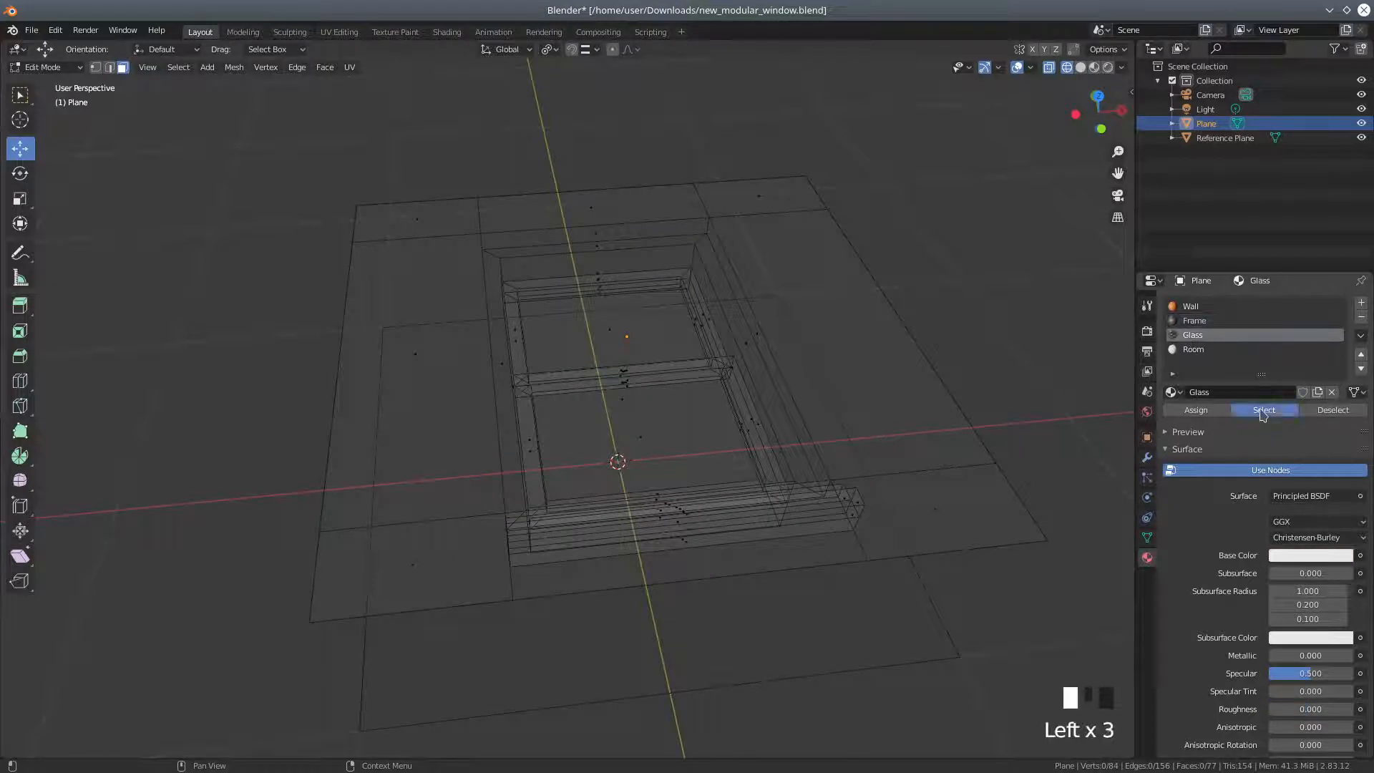
{"action": "middle_click_drag", "start_coordinate": [880, 377], "coordinate": [794, 368]}
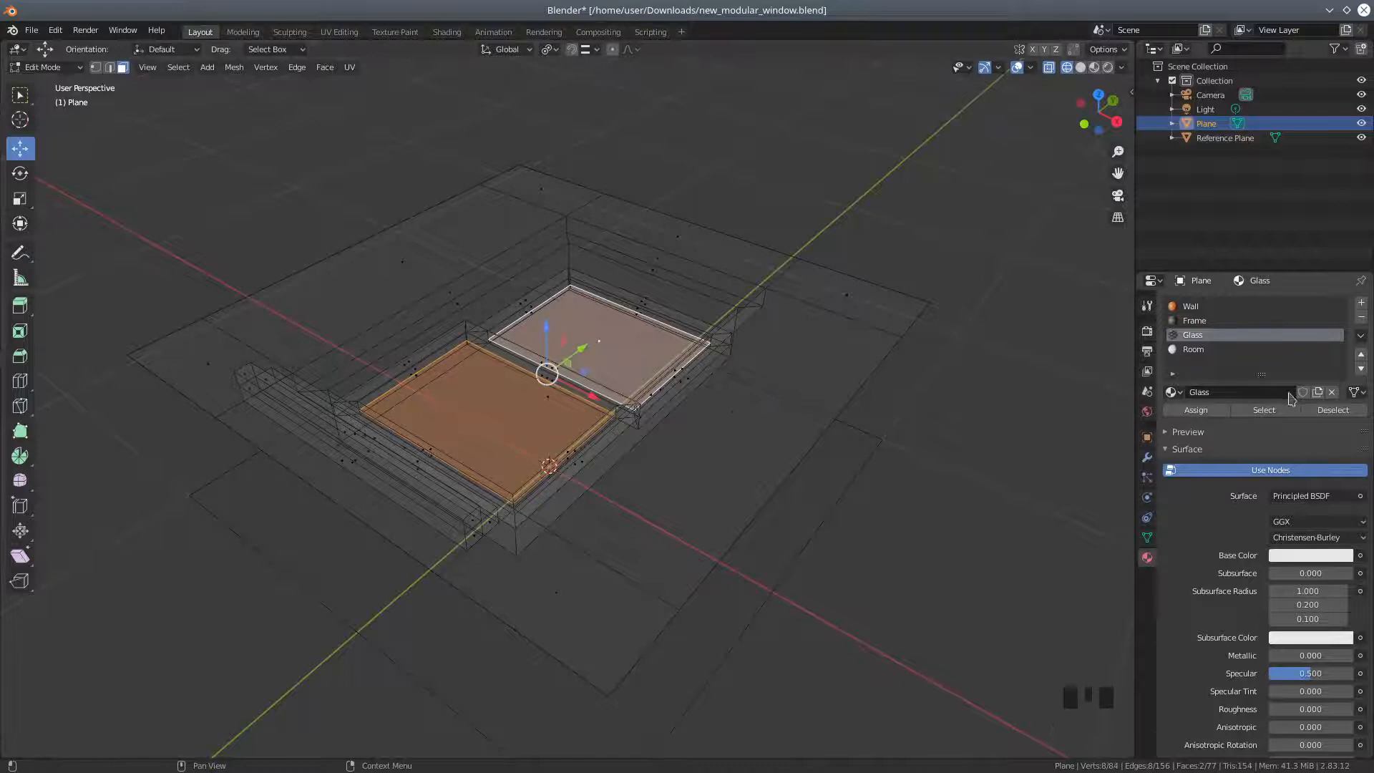
{"action": "left_click", "coordinate": [1333, 410]}
Select the faces assigned to the Room material and inspect them from several angles.
{"action": "left_click", "coordinate": [1201, 351]}
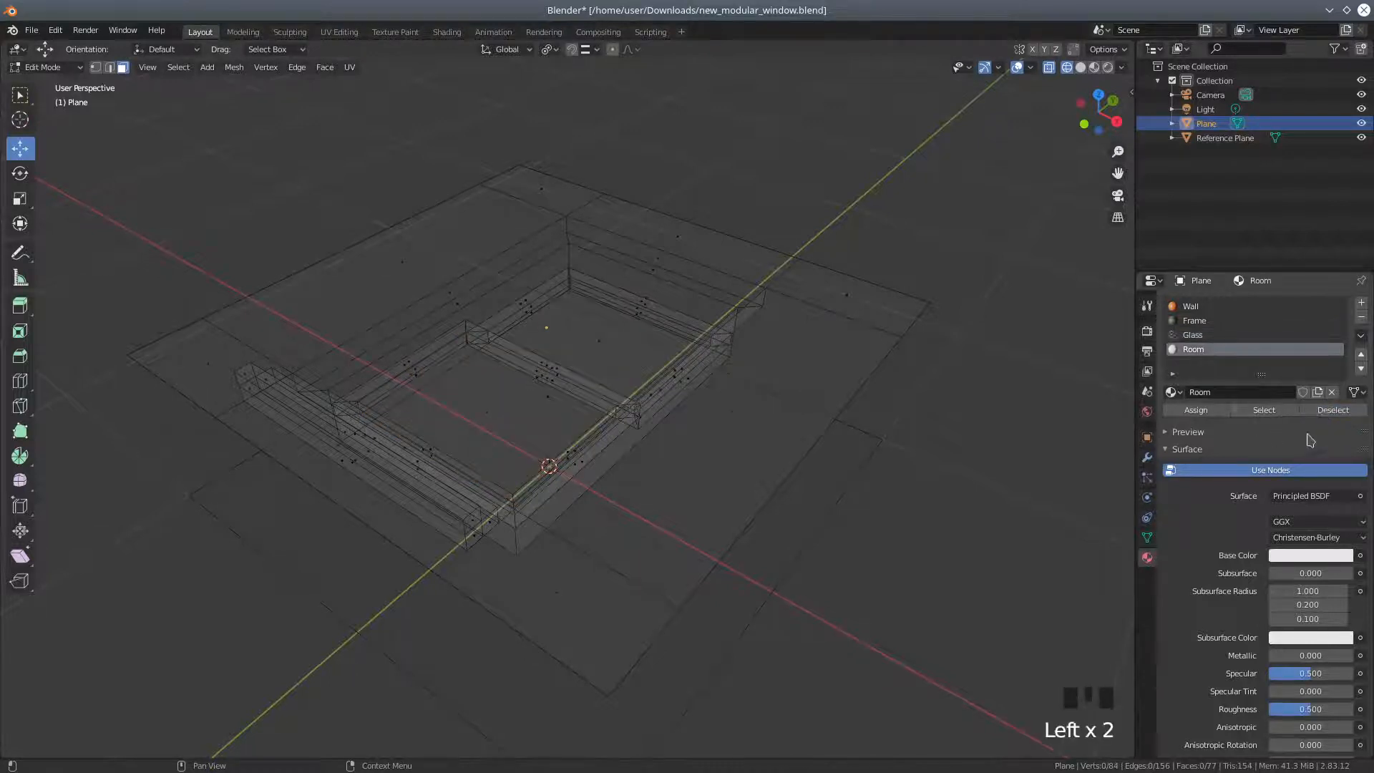
{"action": "left_click", "coordinate": [1264, 410]}
{"action": "middle_click_drag", "start_coordinate": [1030, 460], "coordinate": [913, 308]}
{"action": "scroll", "coordinate": [853, 269], "scroll_direction": "down", "scroll_amount": 2}
{"action": "middle_click_drag", "start_coordinate": [773, 317], "coordinate": [737, 309]}
{"action": "scroll", "coordinate": [728, 326], "scroll_direction": "up", "scroll_amount": 2}
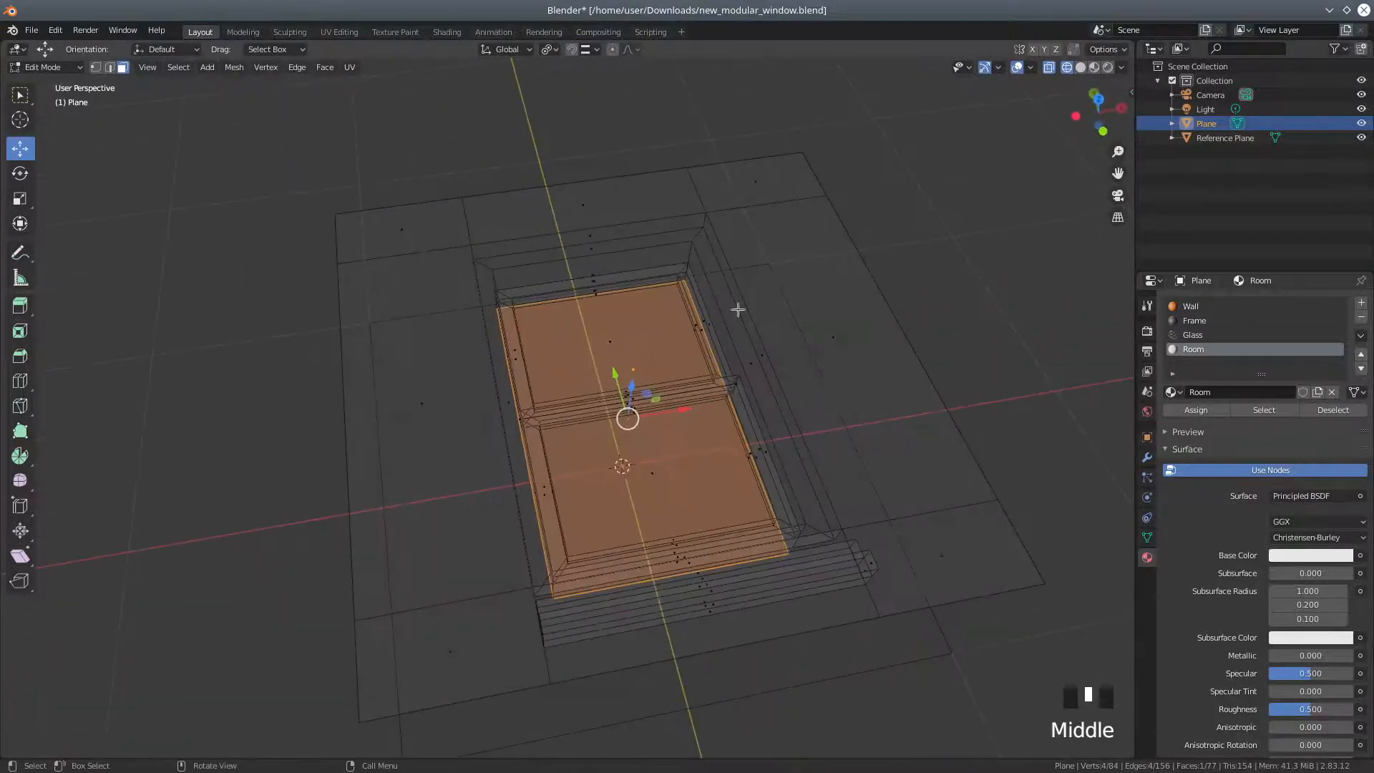
Switch the viewport to Material Preview shading and inspect the coloured window from several angles.
{"action": "left_click", "coordinate": [1094, 66]}
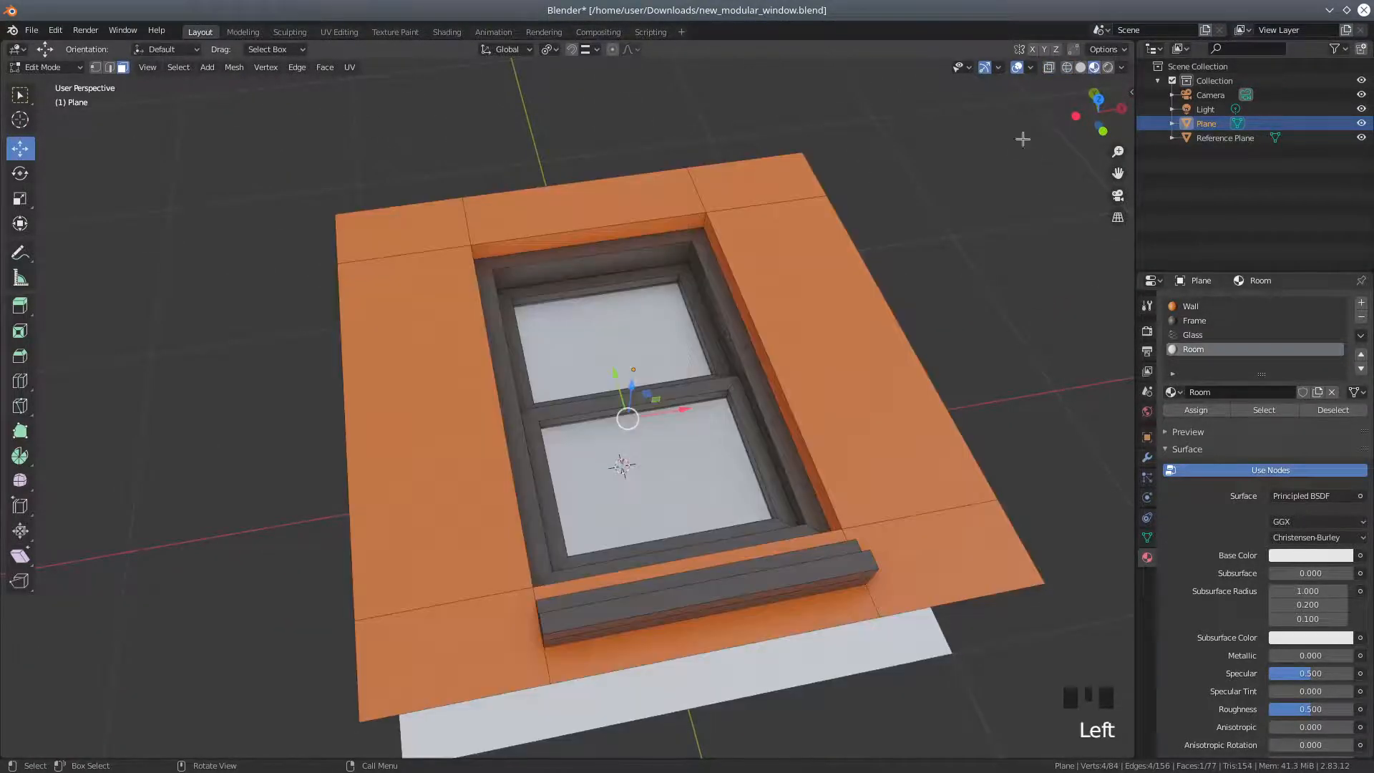
{"action": "middle_click_drag", "start_coordinate": [736, 248], "coordinate": [731, 305]}
{"action": "scroll", "coordinate": [697, 252], "scroll_direction": "down", "scroll_amount": 2}
{"action": "middle_click_drag", "start_coordinate": [773, 378], "coordinate": [981, 178], "text": "shift"}
{"action": "middle_click_drag", "start_coordinate": [733, 250], "coordinate": [719, 282]}
{"action": "scroll", "coordinate": [716, 271], "scroll_direction": "up", "scroll_amount": 2}
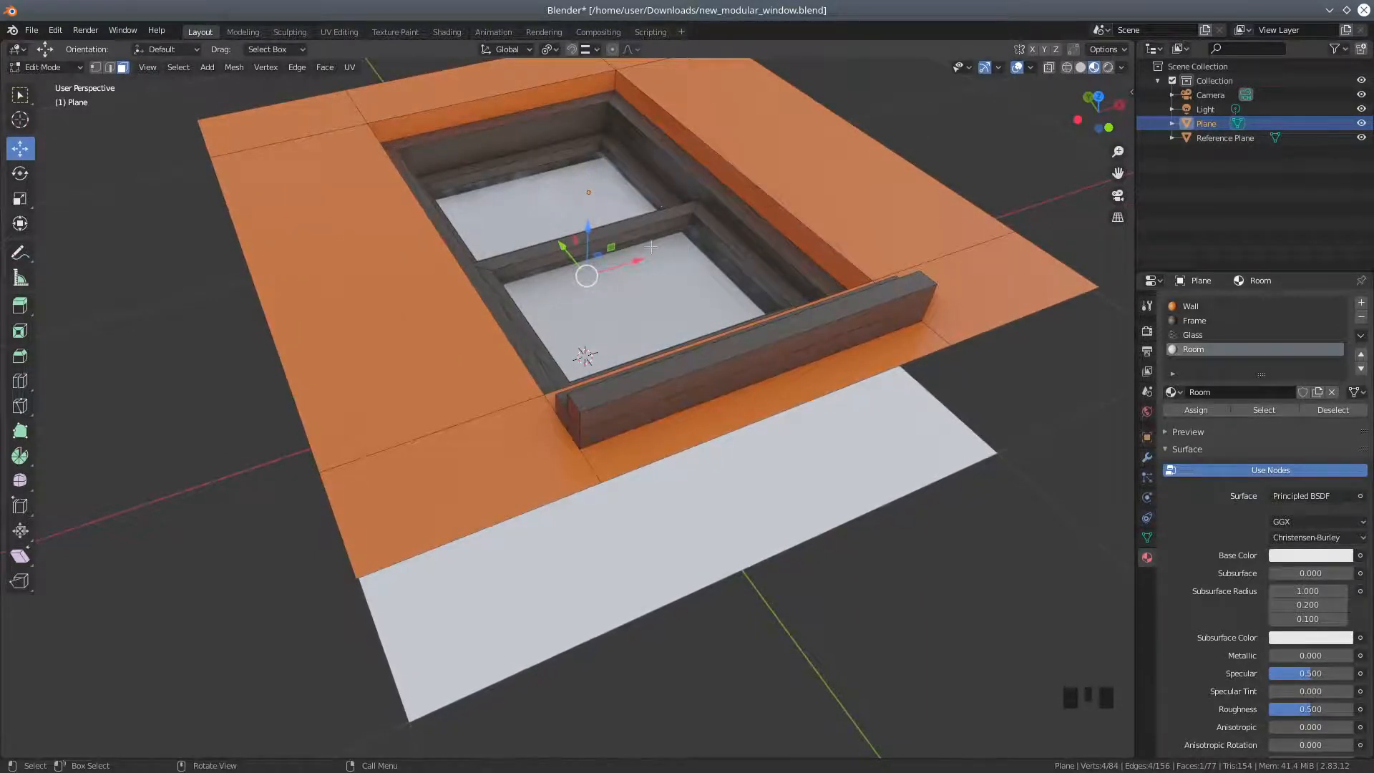
{"action": "scroll", "coordinate": [678, 258], "scroll_direction": "down", "scroll_amount": 2}
{"action": "middle_click_drag", "start_coordinate": [716, 259], "coordinate": [717, 276]}
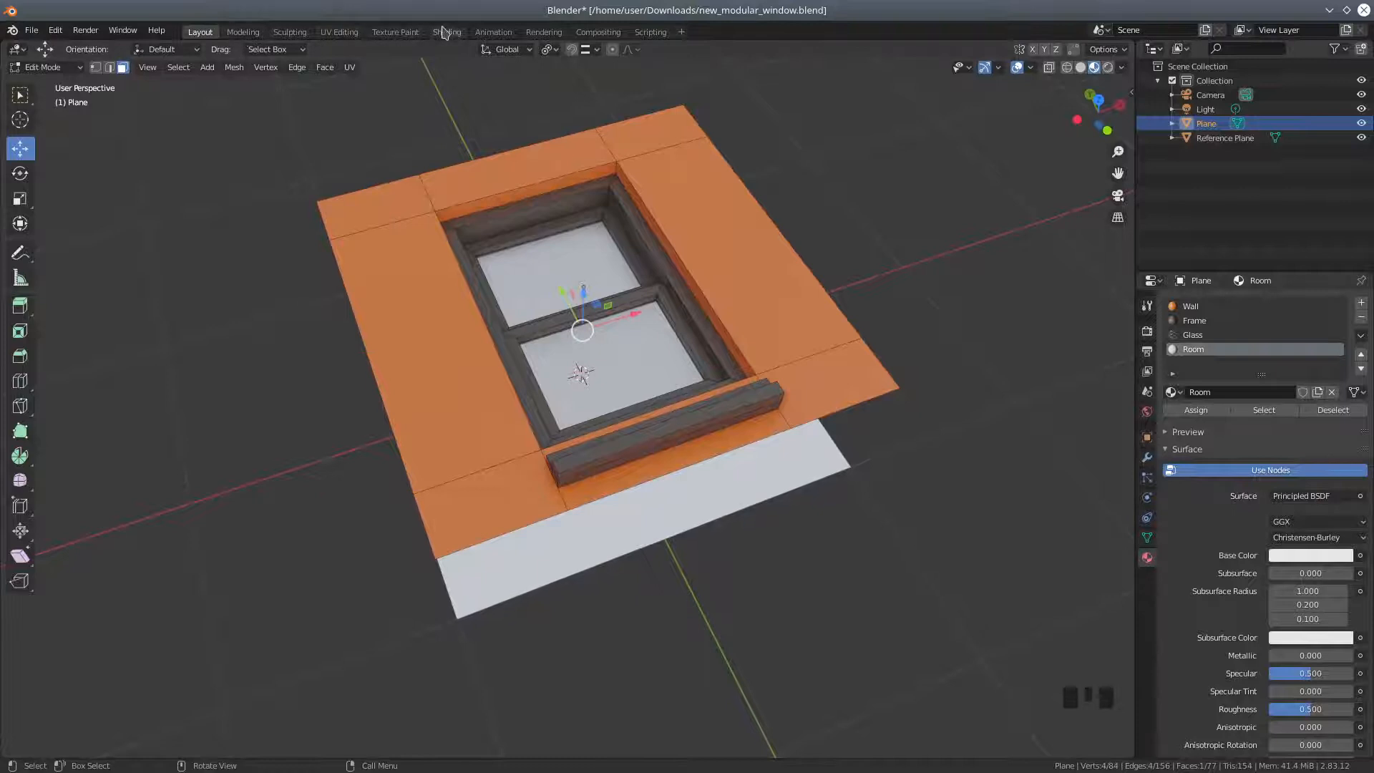
Switch to the Shading workspace, enlarge the node editor area and frame the window model in the 3D viewport.
{"action": "left_click", "coordinate": [445, 32]}
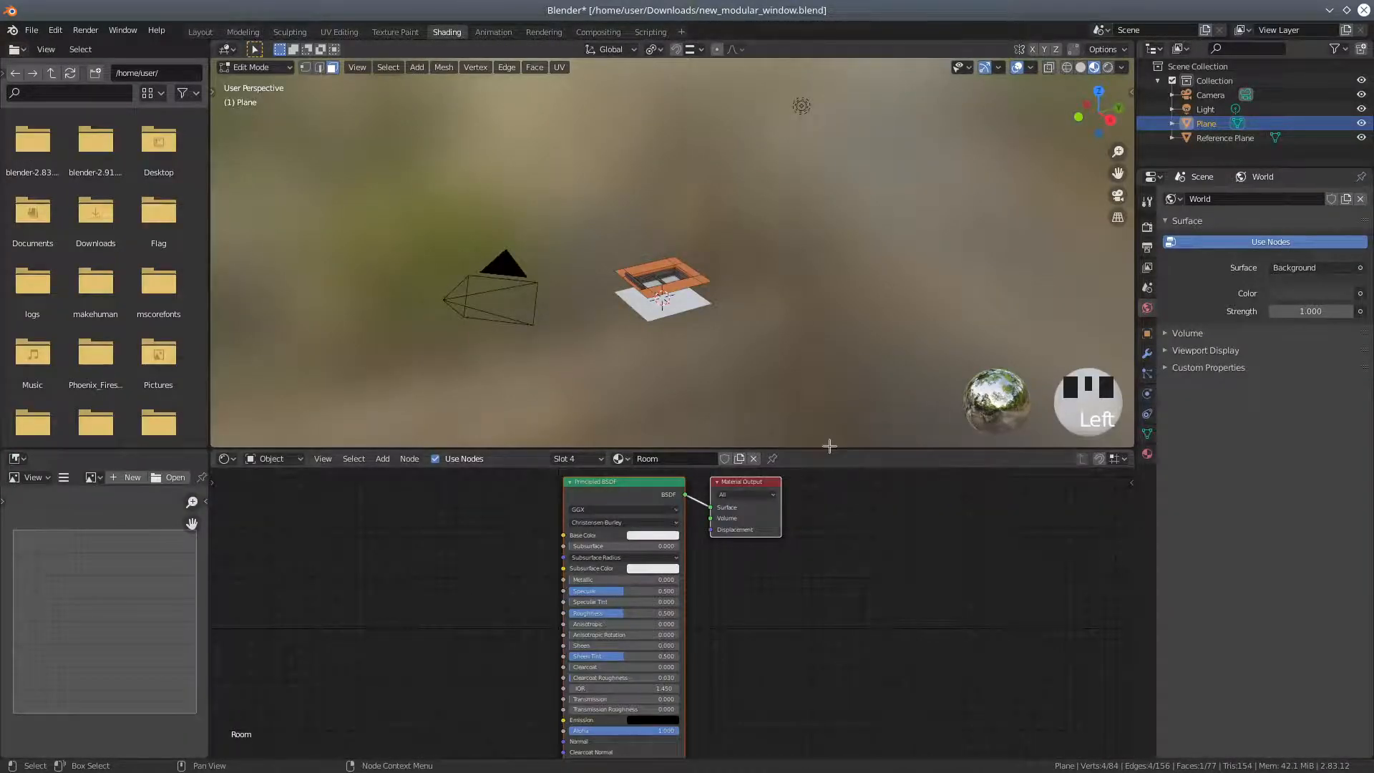
{"action": "left_click_drag", "start_coordinate": [828, 447], "coordinate": [829, 267]}
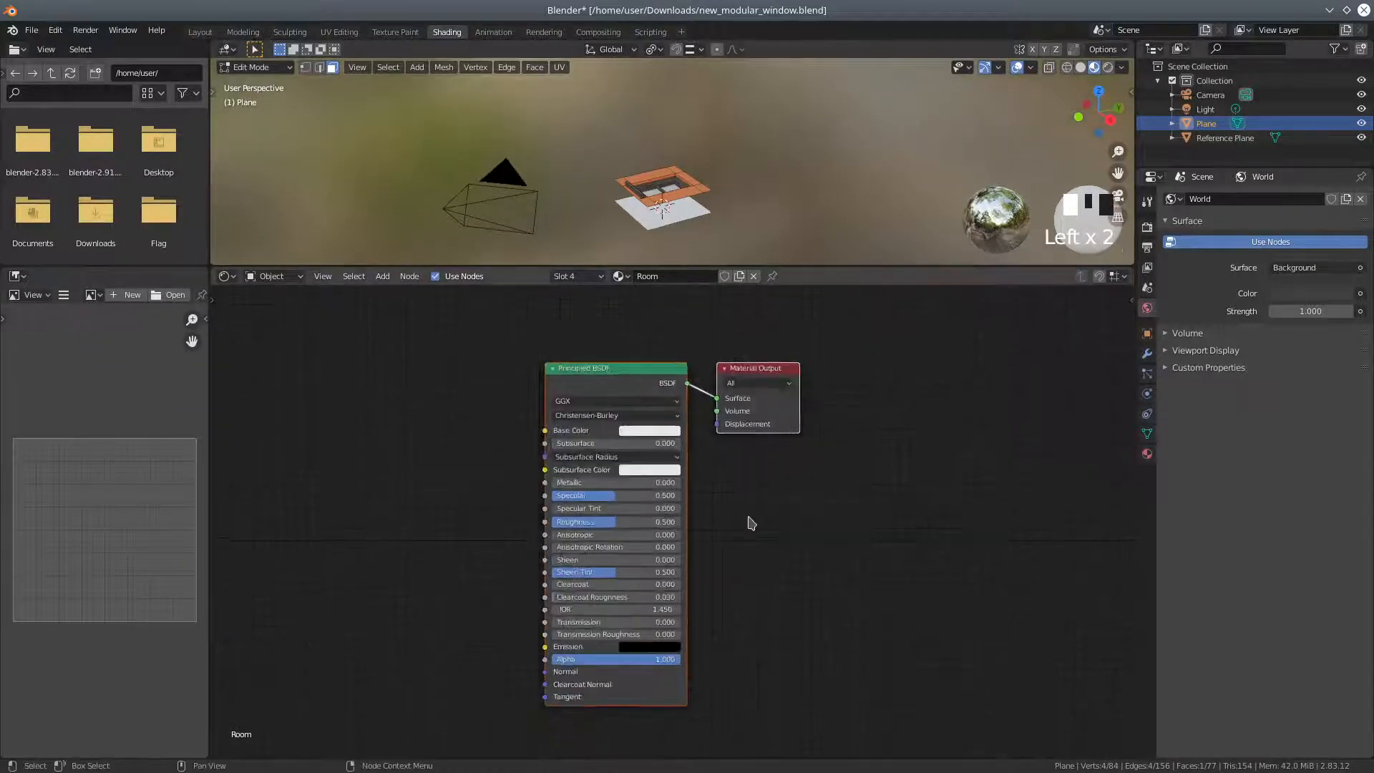
{"action": "scroll", "coordinate": [720, 220], "scroll_direction": "up", "scroll_amount": 7}
{"action": "scroll", "coordinate": [720, 221], "scroll_direction": "up", "scroll_amount": 4}
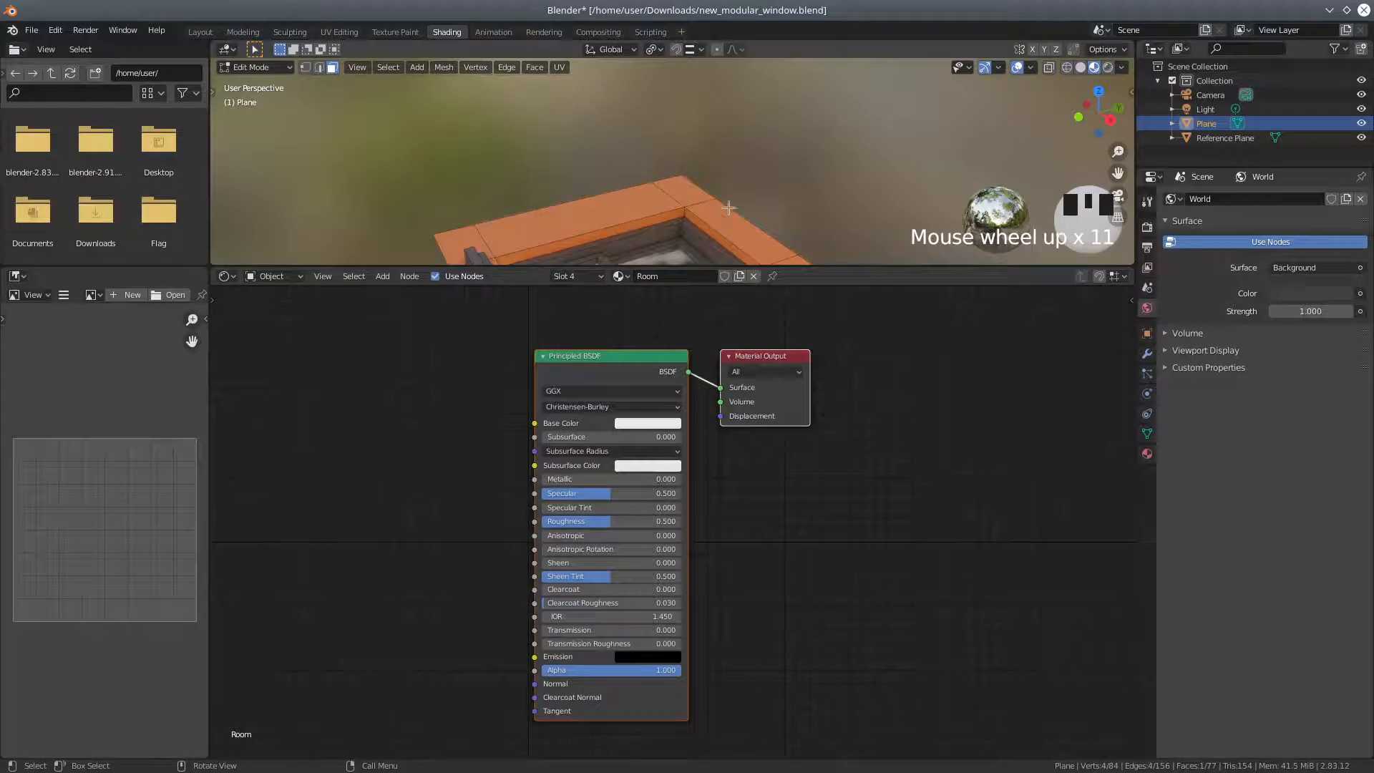
{"action": "mouse_move", "coordinate": [755, 214]}
{"action": "middle_mouse_down", "text": "shift"}
{"action": "mouse_move", "coordinate": [765, 146]}
{"action": "mouse_move", "coordinate": [770, 206]}
{"action": "middle_mouse_up", "text": "shift"}
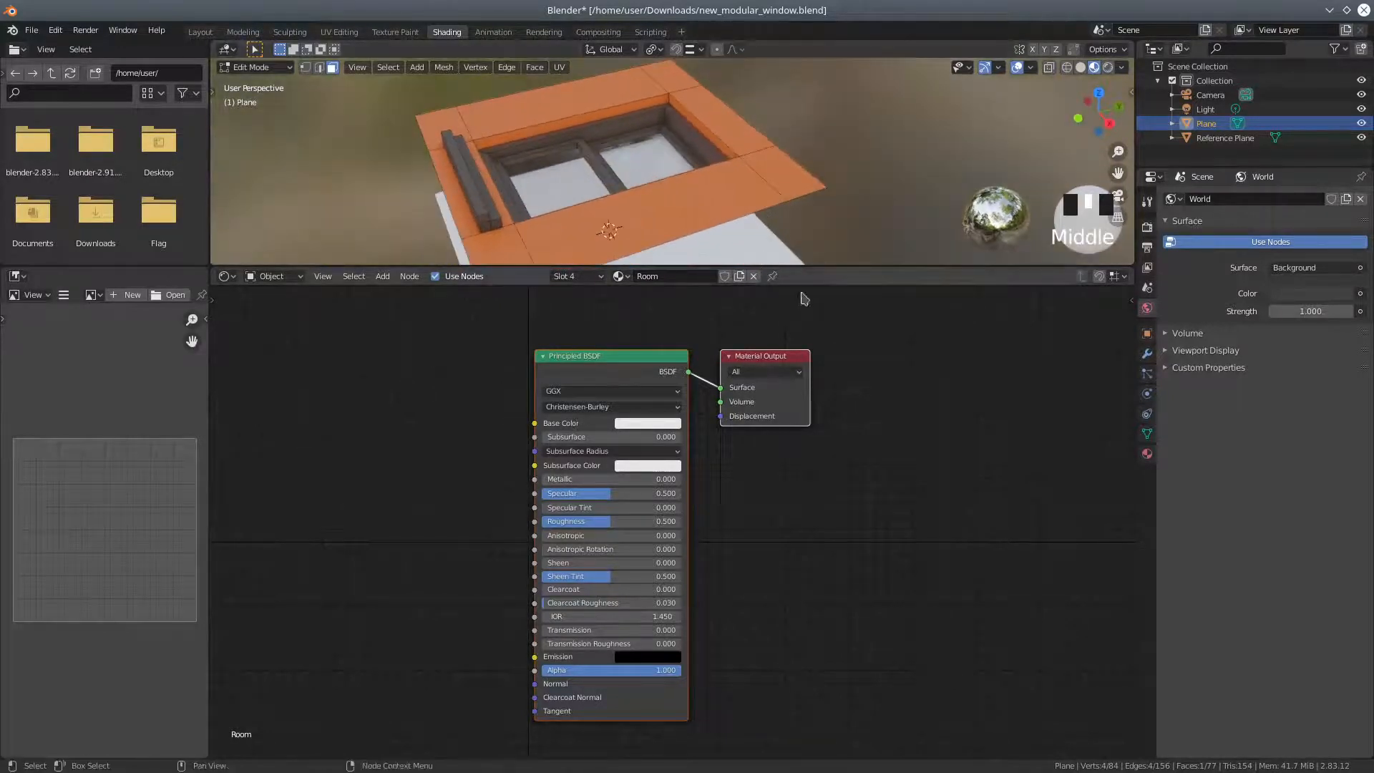
{"action": "left_click_drag", "start_coordinate": [819, 266], "coordinate": [819, 346]}
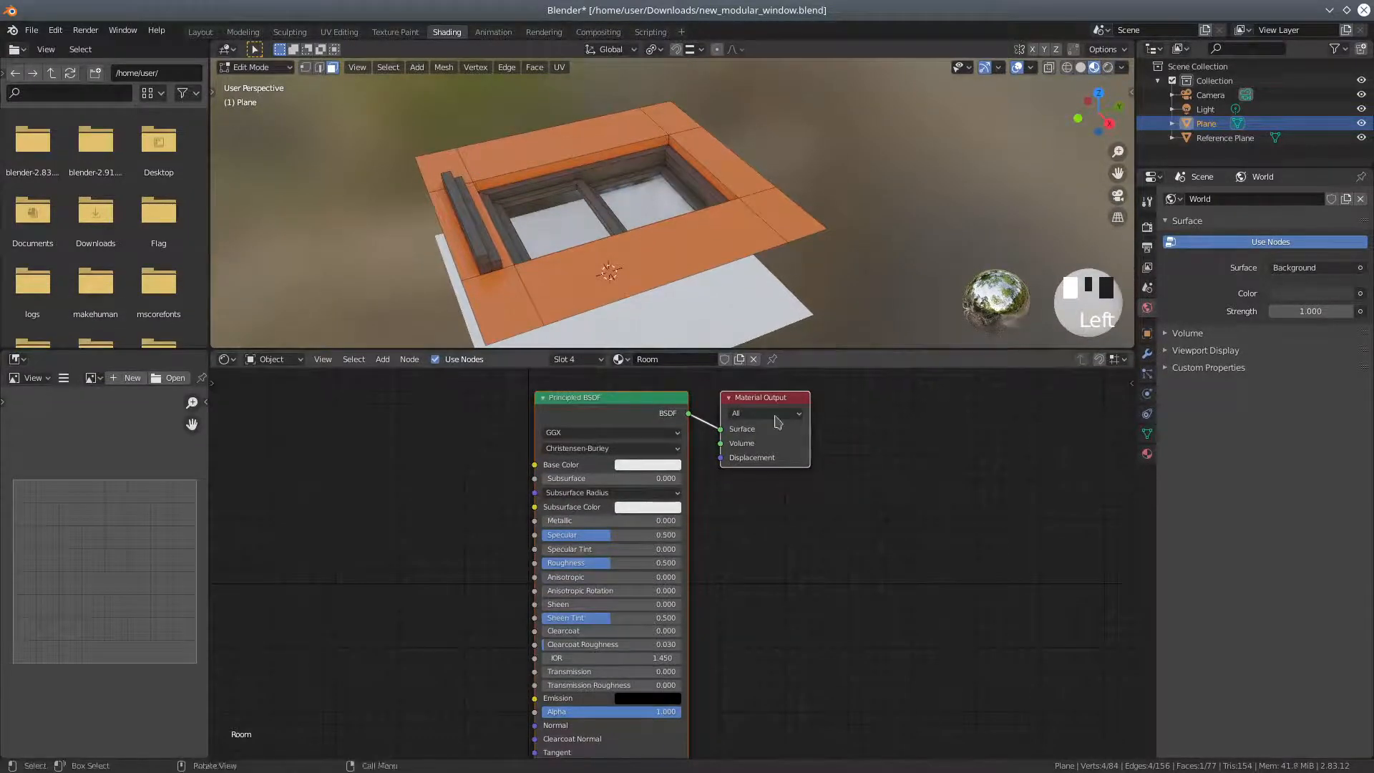
Make room beside the shader nodes and display the Wall material's node setup.
{"action": "scroll", "coordinate": [719, 633], "scroll_direction": "down", "scroll_amount": 2}
{"action": "middle_click_drag", "start_coordinate": [411, 514], "coordinate": [548, 509]}
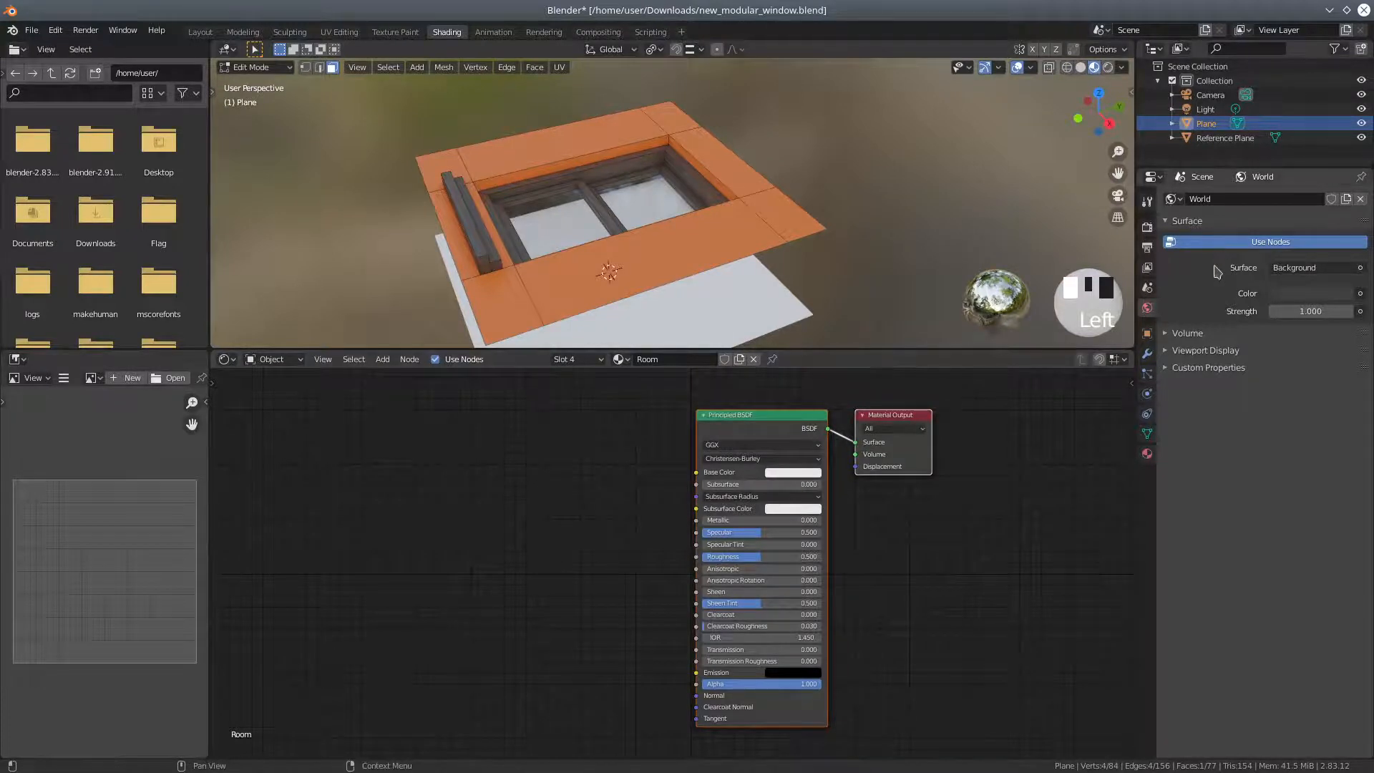
{"action": "left_click", "coordinate": [1147, 453]}
{"action": "left_click", "coordinate": [1202, 203]}
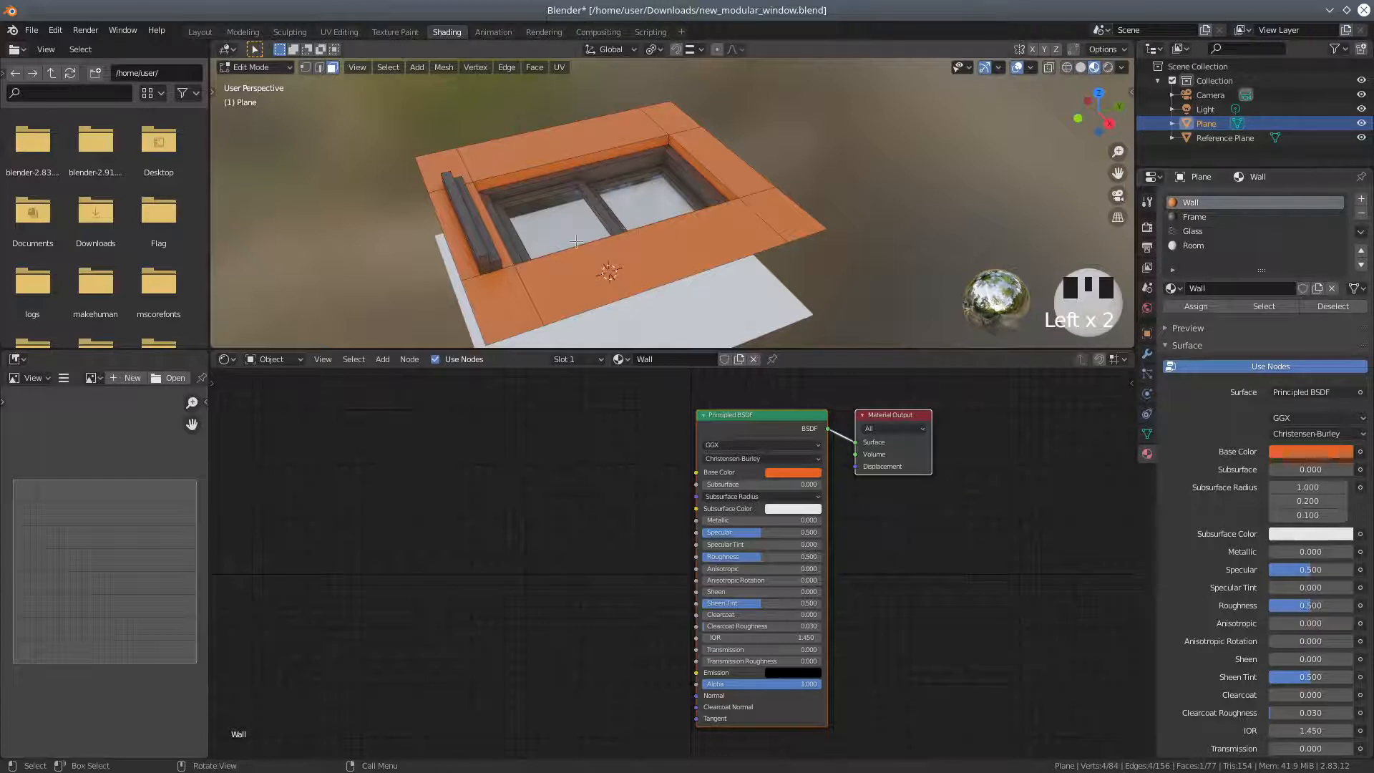
Select the faces assigned to the Room material and hide them in the viewport.
{"action": "middle_click_drag", "start_coordinate": [620, 249], "coordinate": [597, 215]}
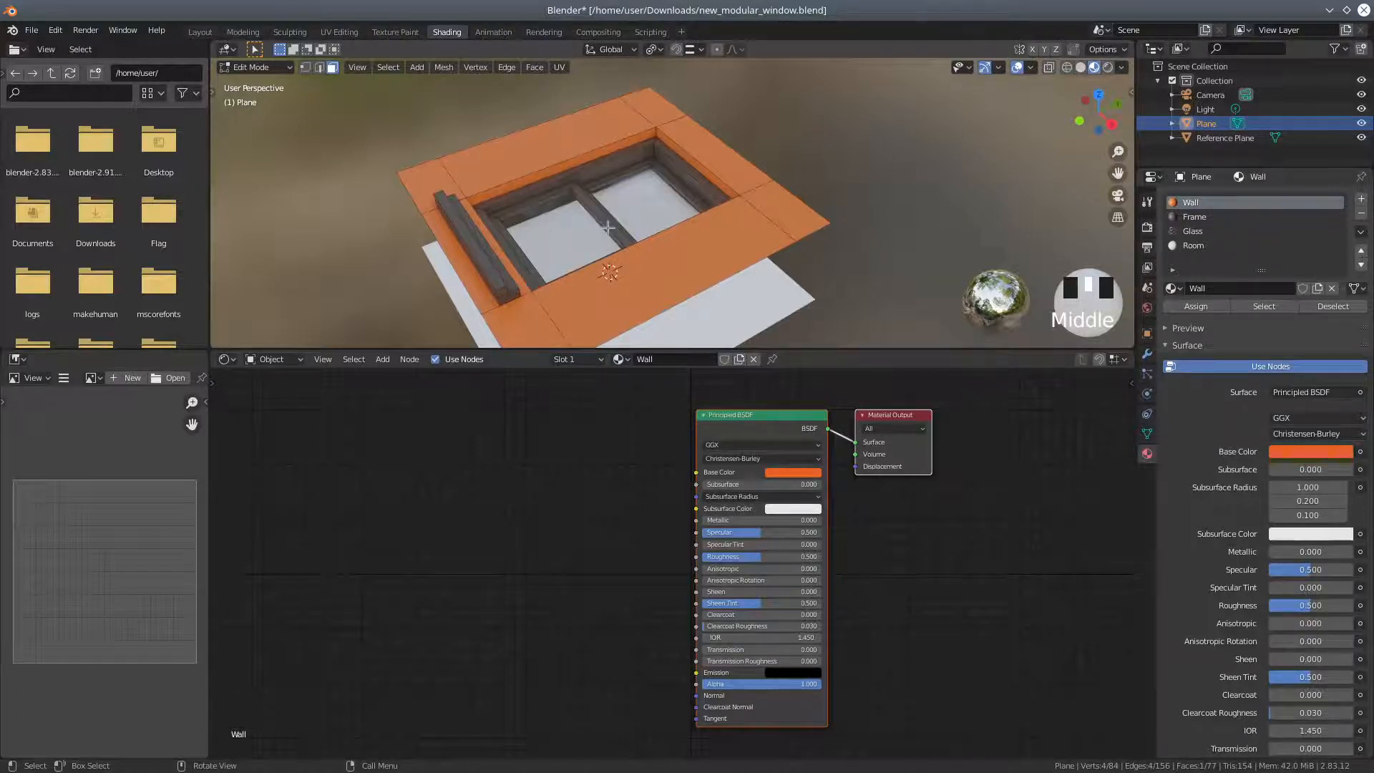
{"action": "left_click", "coordinate": [1193, 246]}
{"action": "left_click", "coordinate": [1299, 312]}
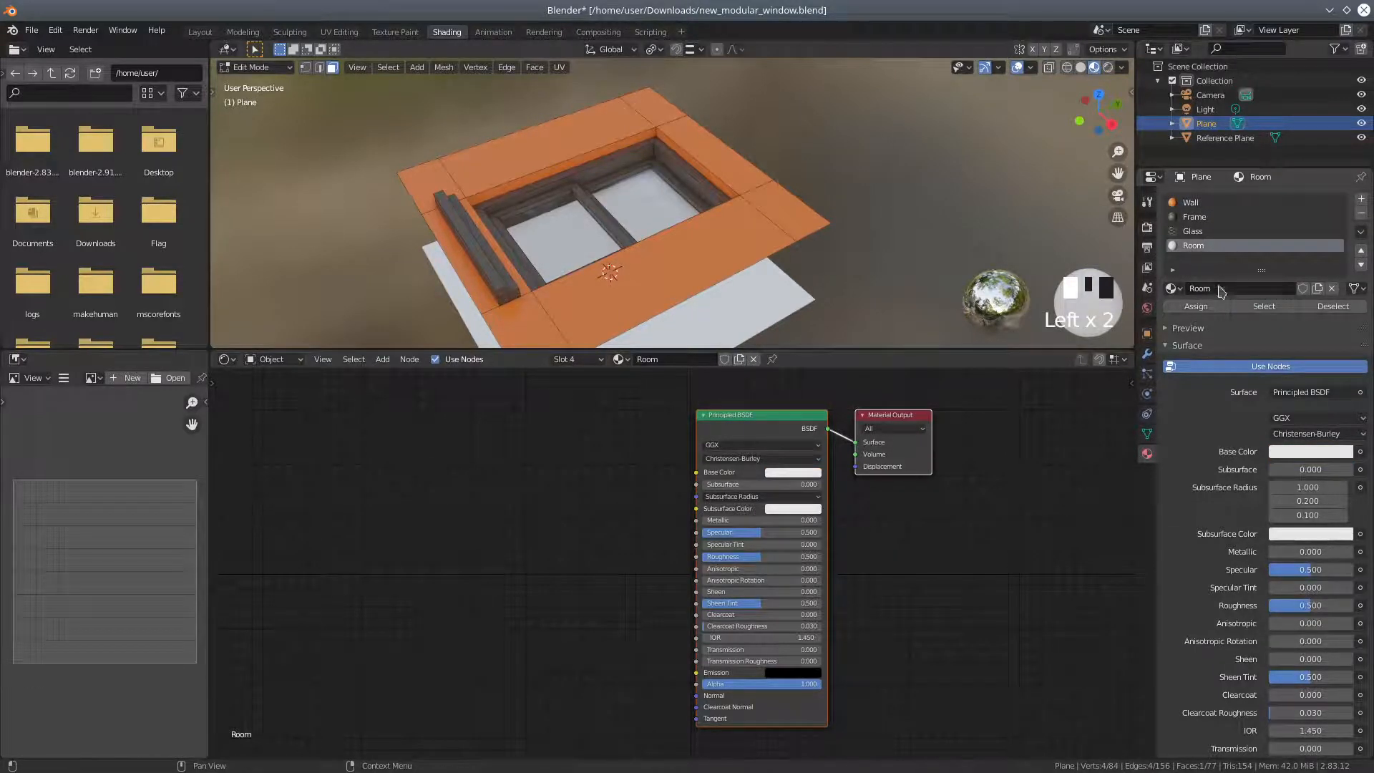
{"action": "left_click", "coordinate": [1263, 308]}
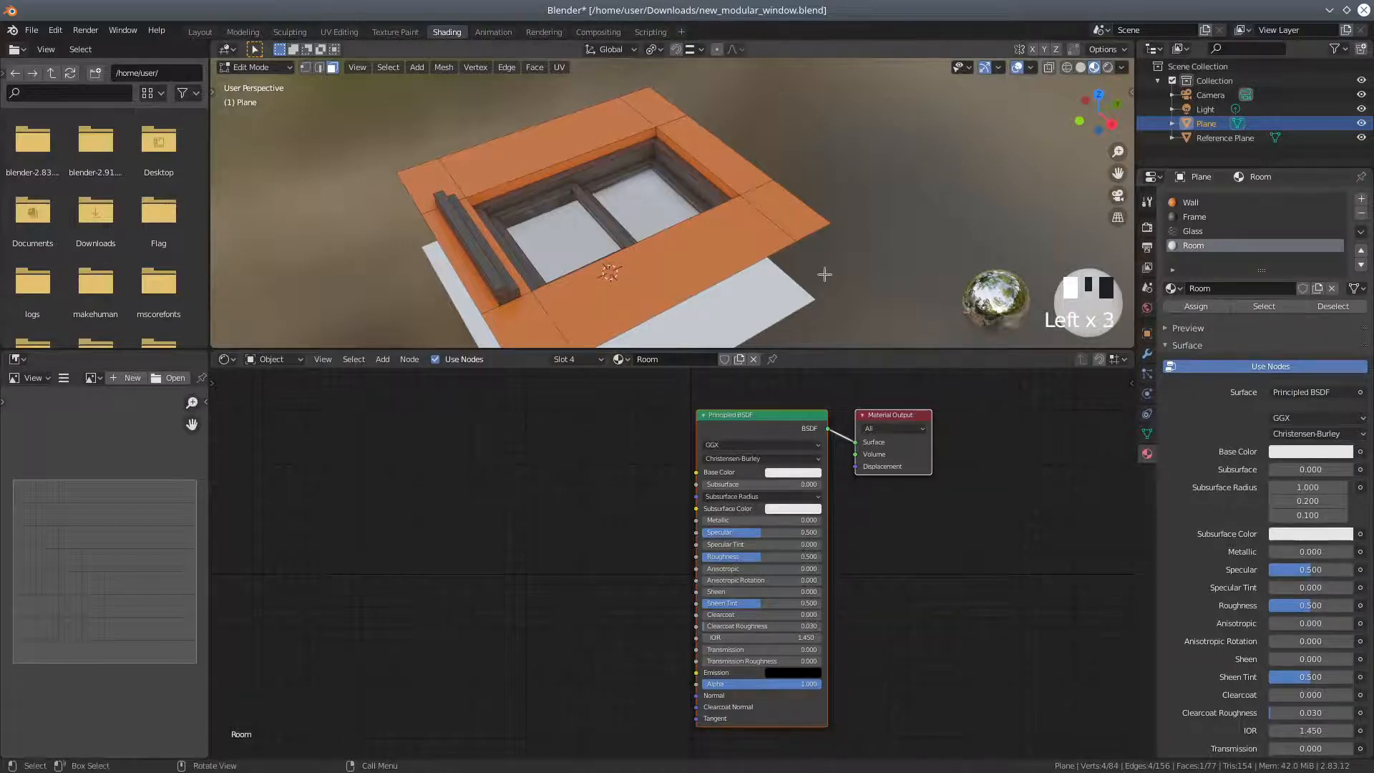
{"action": "key", "text": "h"}
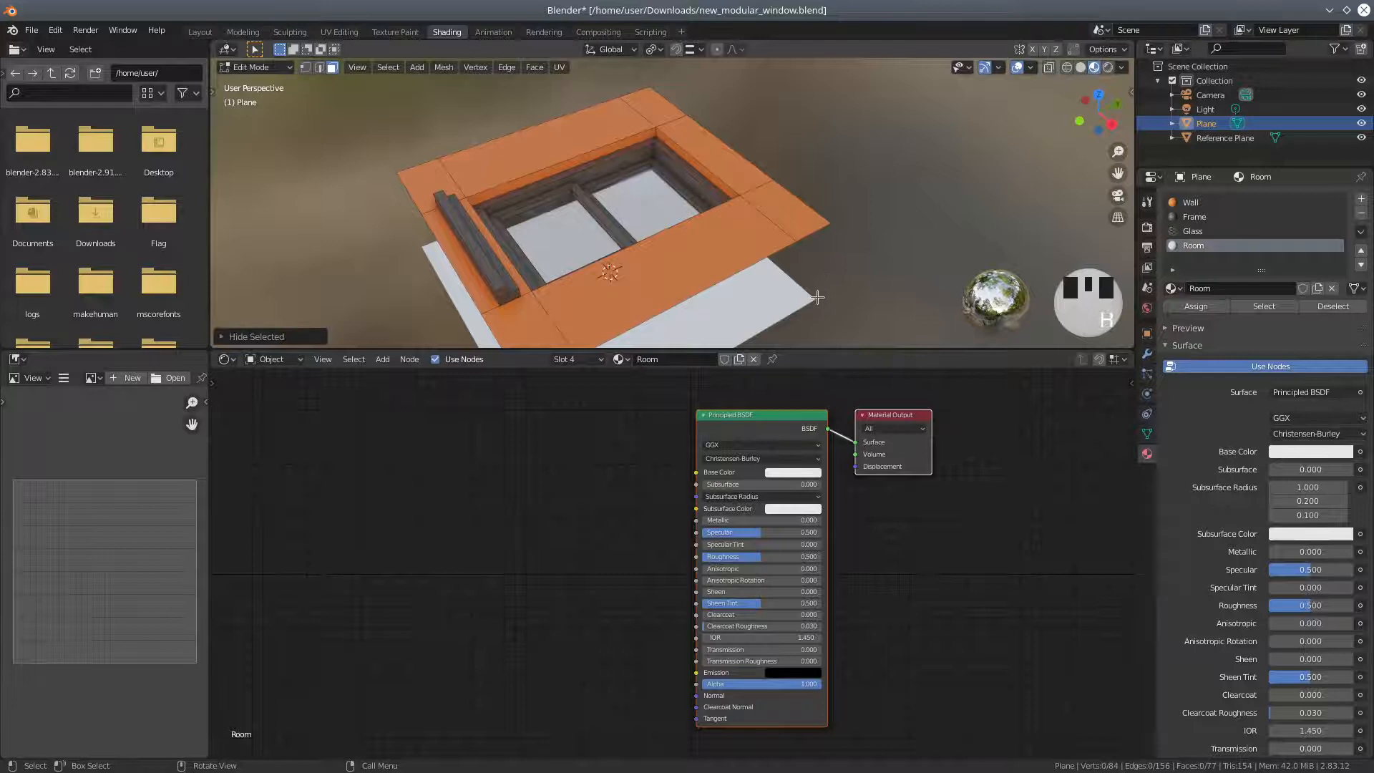
{"action": "right_click", "coordinate": [817, 296]}
Select the faces assigned to the Glass material and hide them.
{"action": "left_click", "coordinate": [1216, 232]}
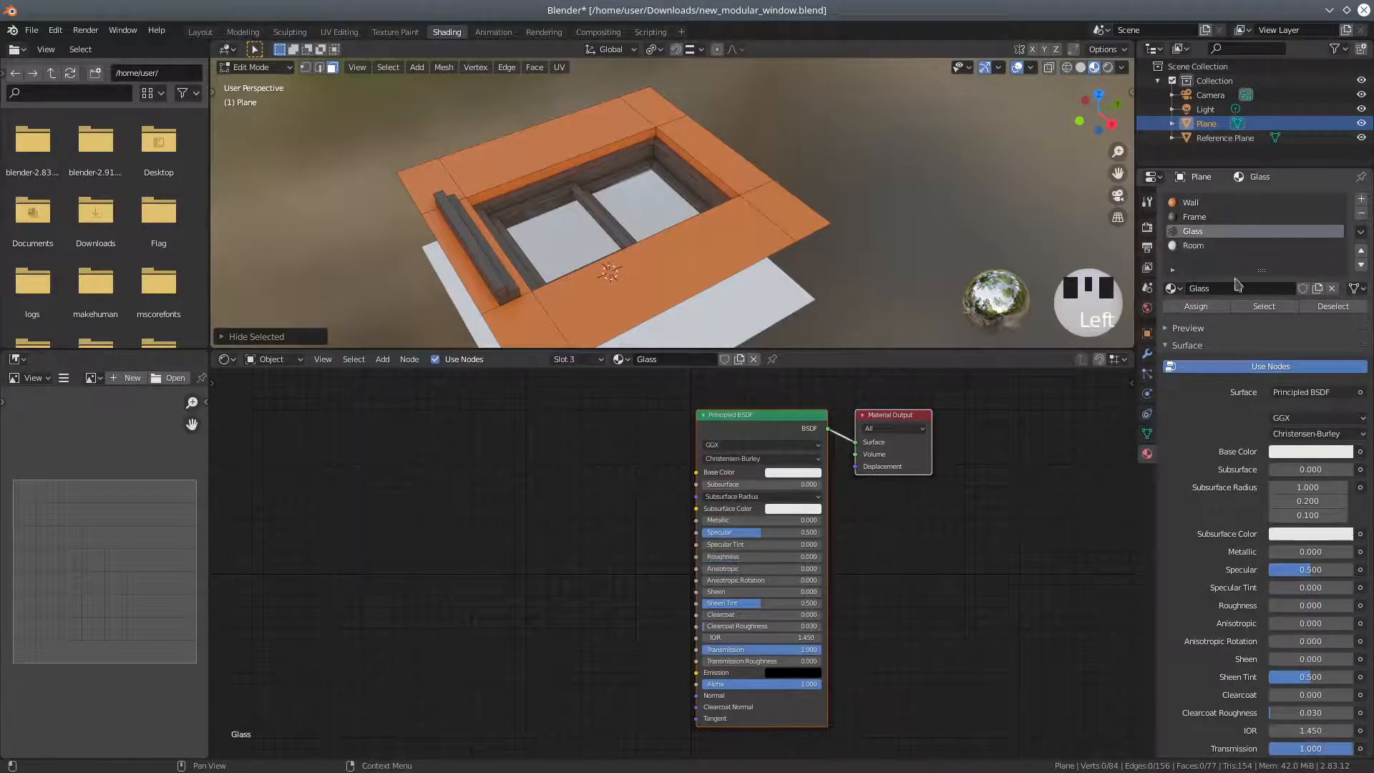
{"action": "left_click", "coordinate": [1263, 306]}
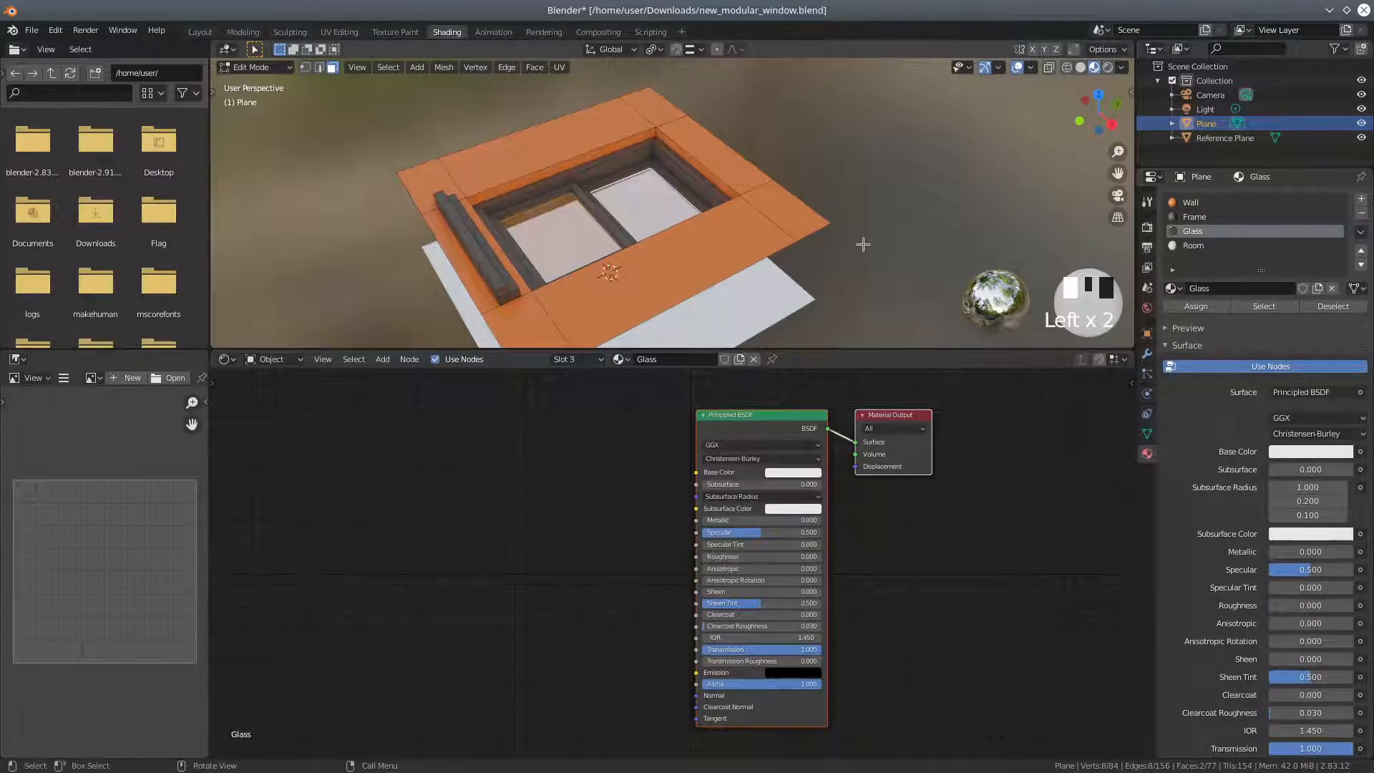
{"action": "key", "text": "h"}
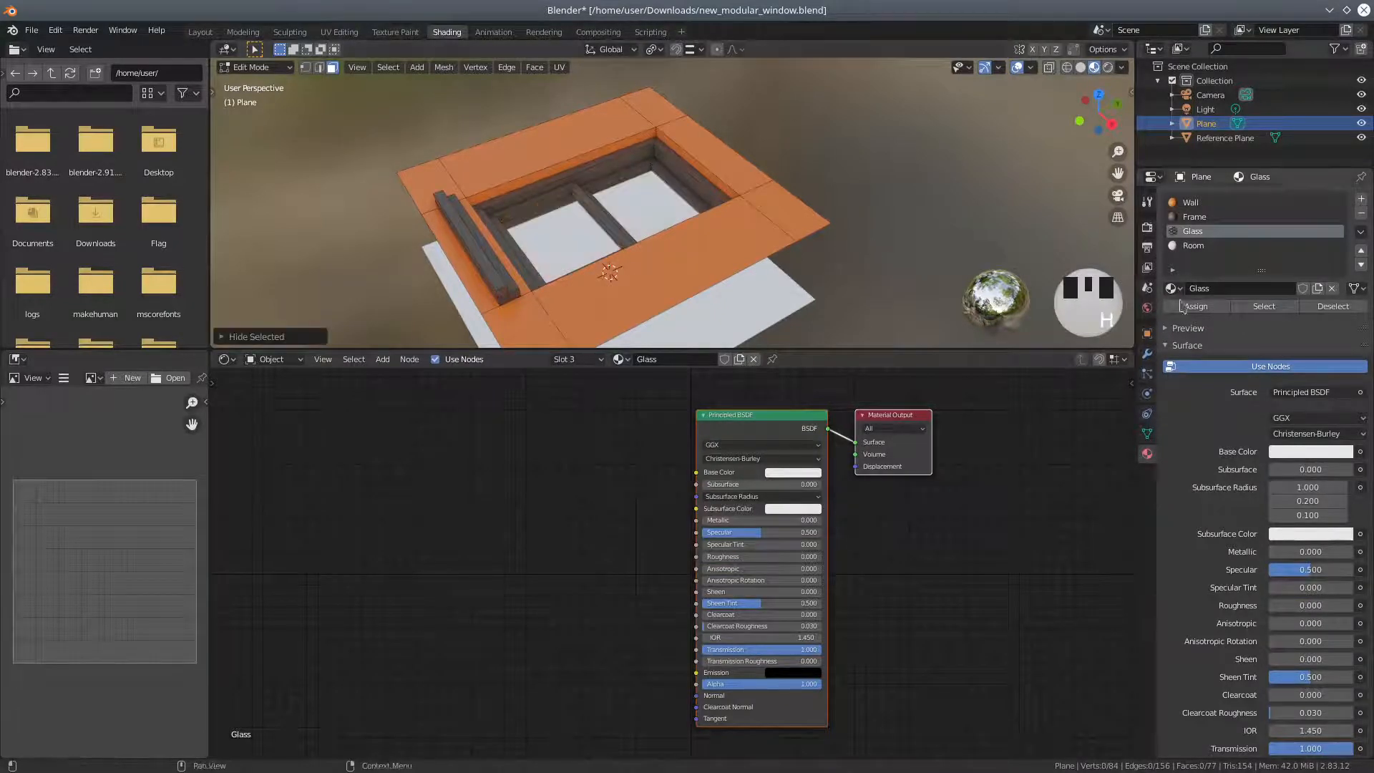
Select the faces assigned to the Frame material and hide them, leaving only the wall section displayed.
{"action": "left_click", "coordinate": [1195, 217]}
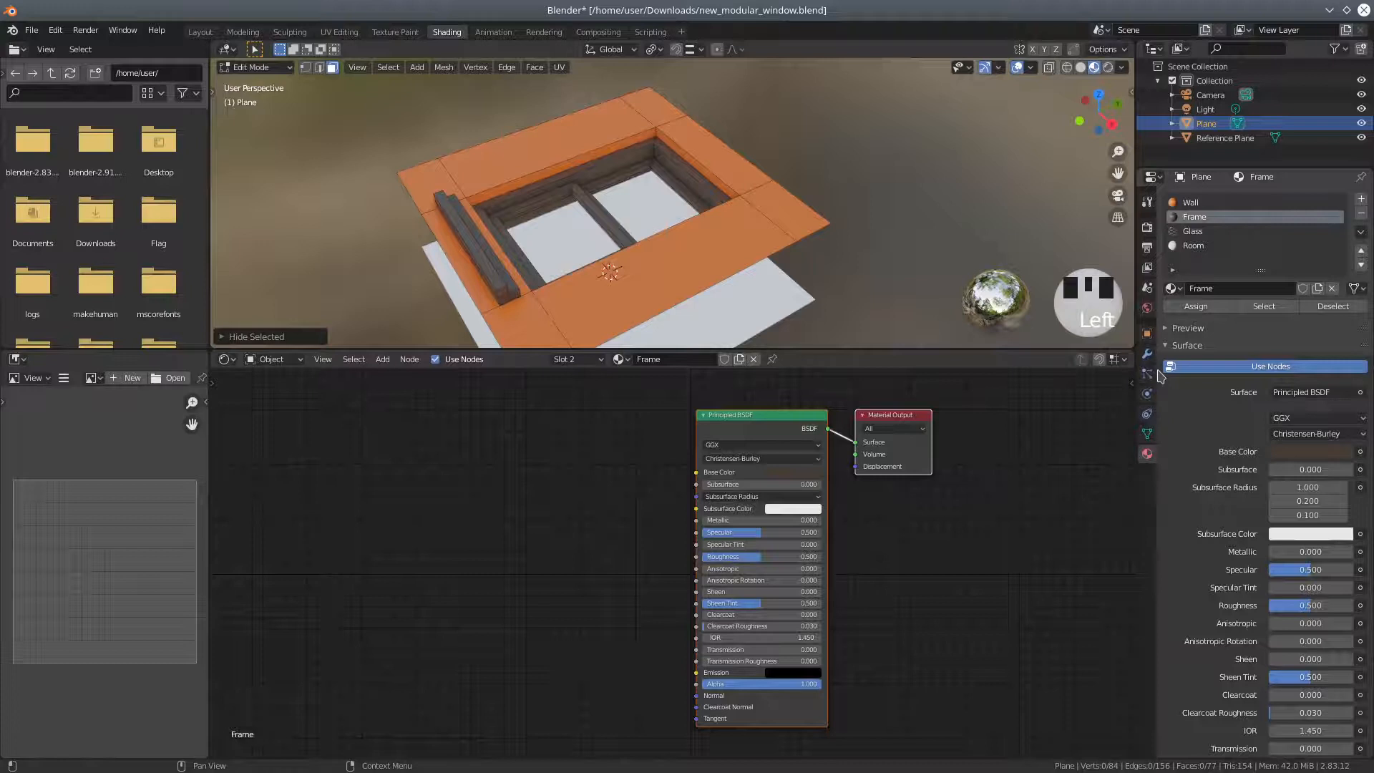
{"action": "left_click", "coordinate": [1263, 306]}
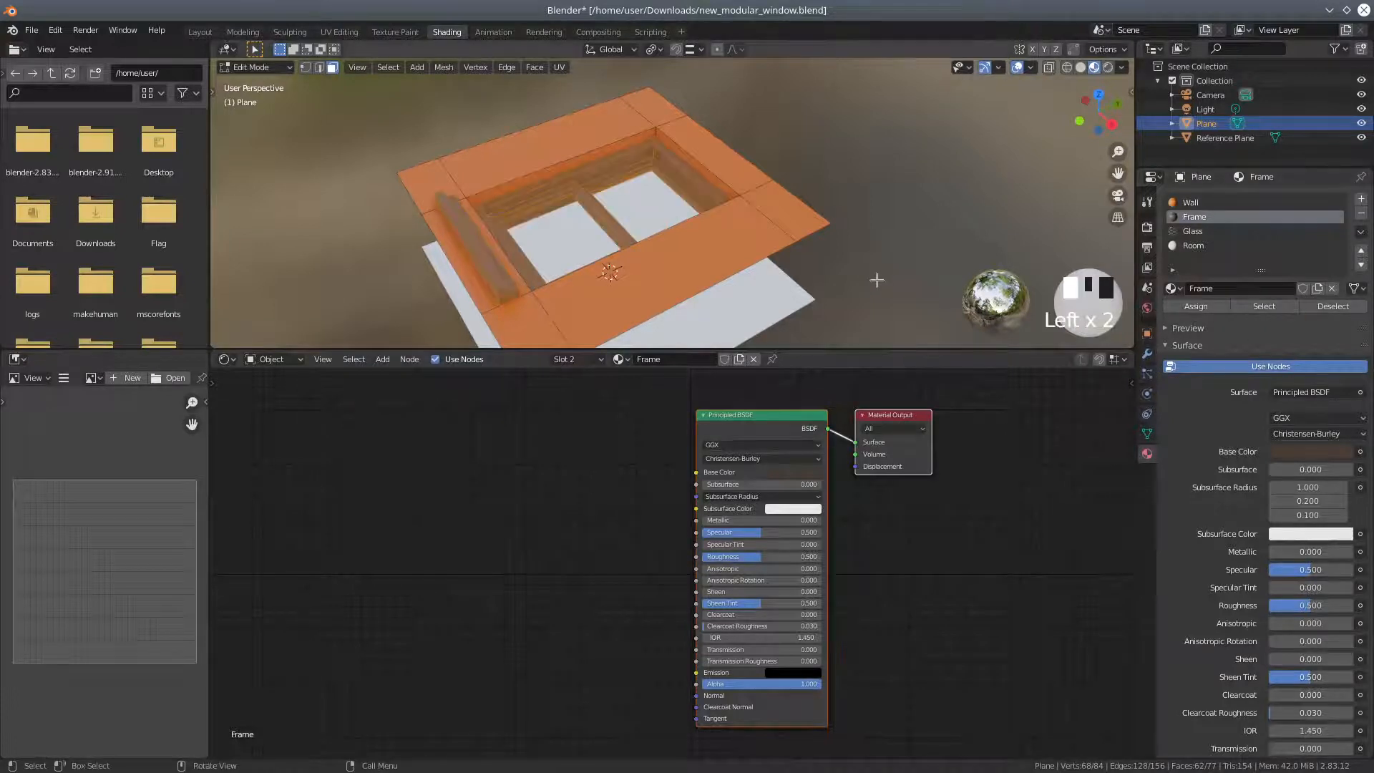
{"action": "key", "text": "h"}
{"action": "mouse_move", "coordinate": [806, 279]}
{"action": "middle_mouse_down"}
{"action": "mouse_move", "coordinate": [776, 212]}
{"action": "mouse_move", "coordinate": [800, 209]}
{"action": "mouse_move", "coordinate": [820, 272]}
{"action": "middle_mouse_up"}
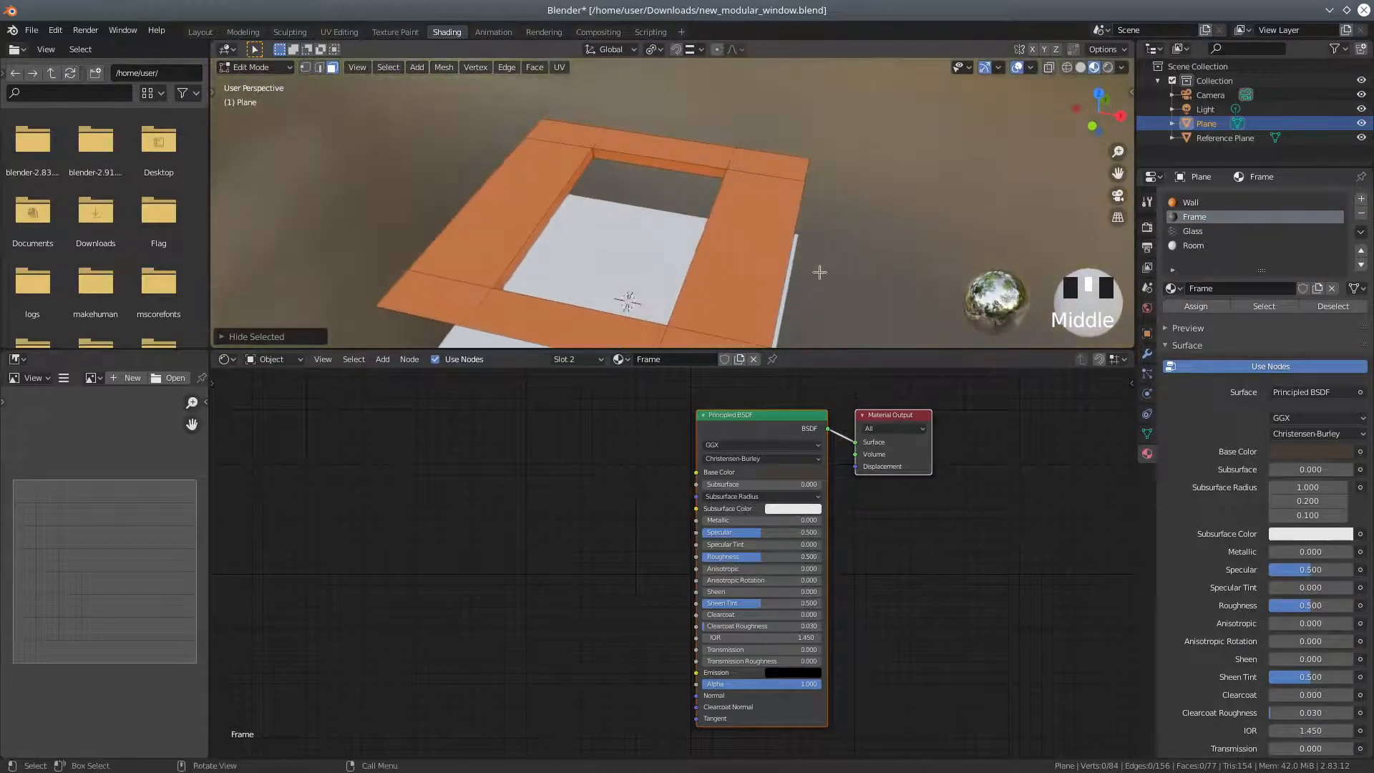
Make the Wall material active and select all faces assigned to it.
{"action": "left_click", "coordinate": [1190, 203]}
{"action": "left_click", "coordinate": [1263, 308]}
{"action": "left_click", "coordinate": [1264, 313]}
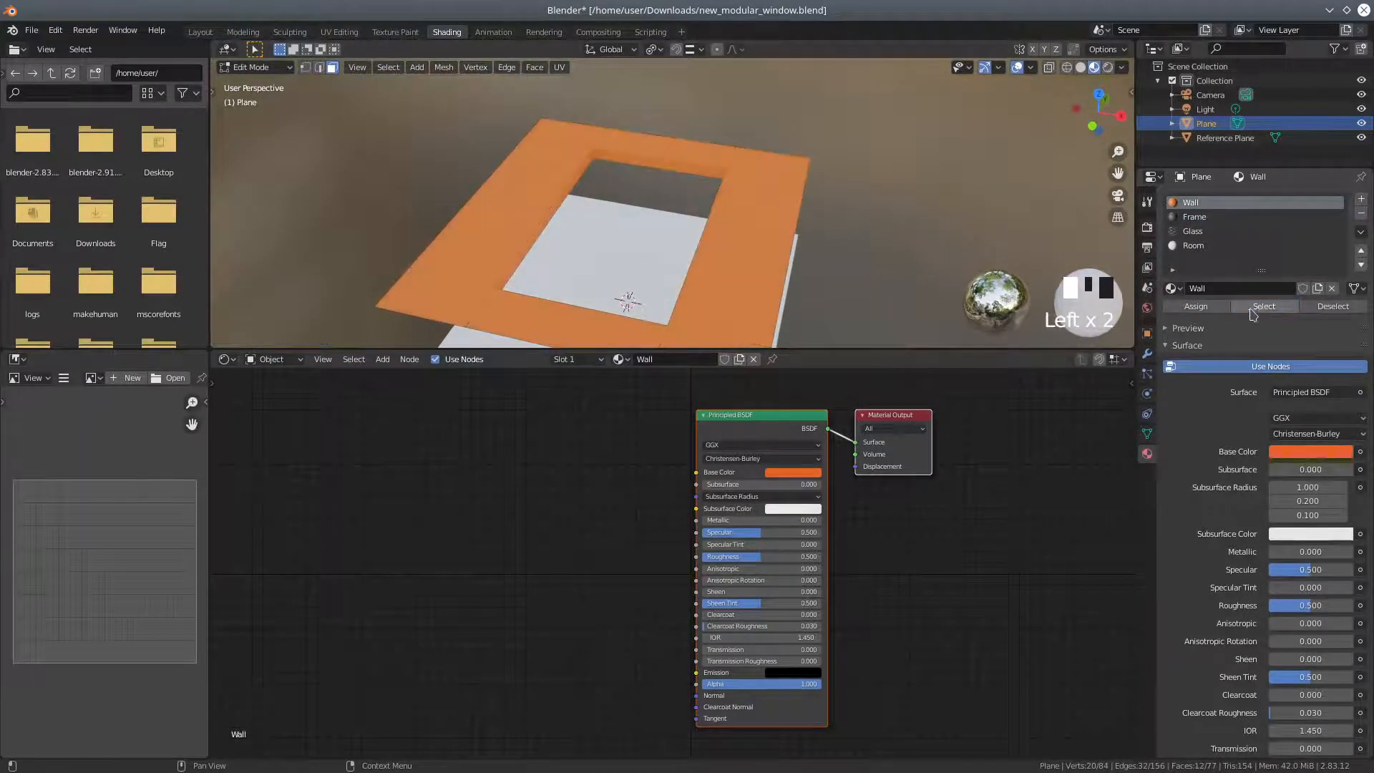
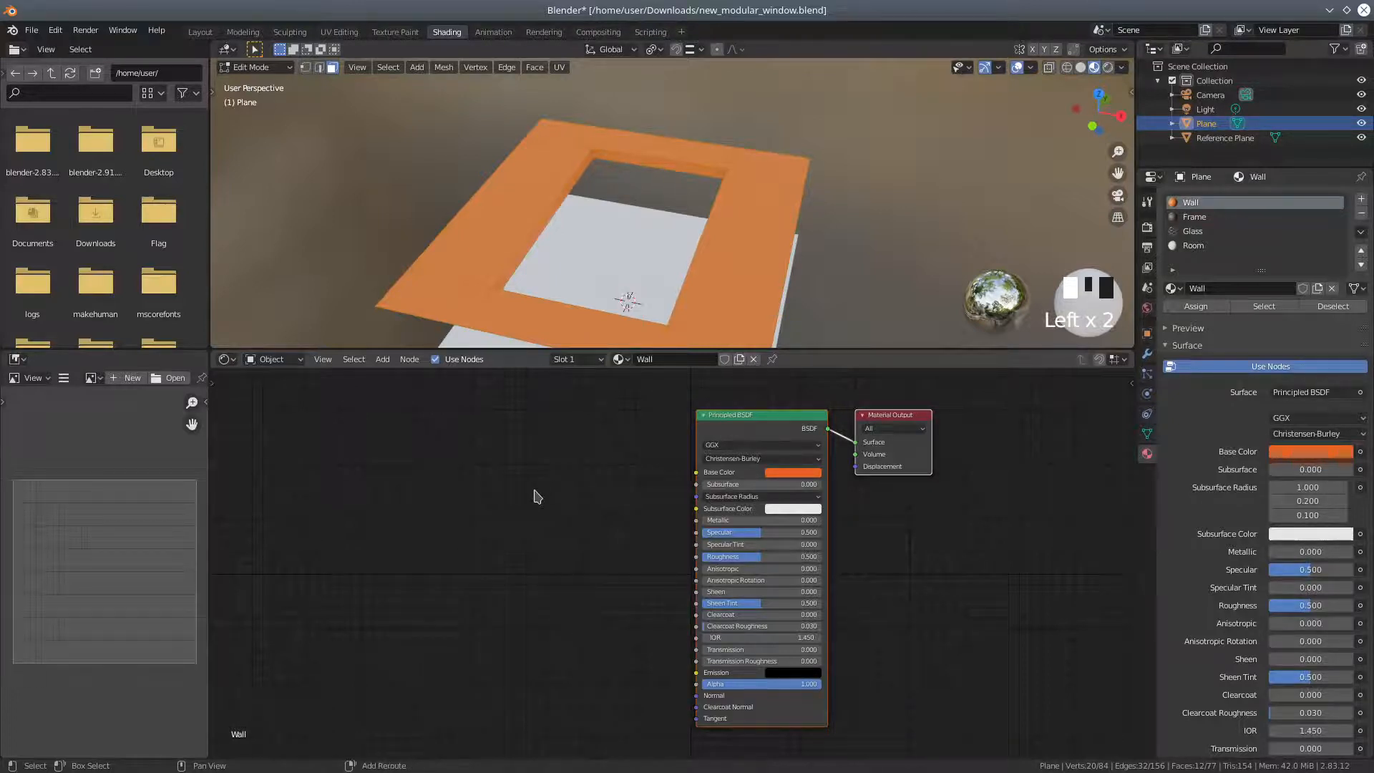
{"action": "key", "text": "shift+a"}
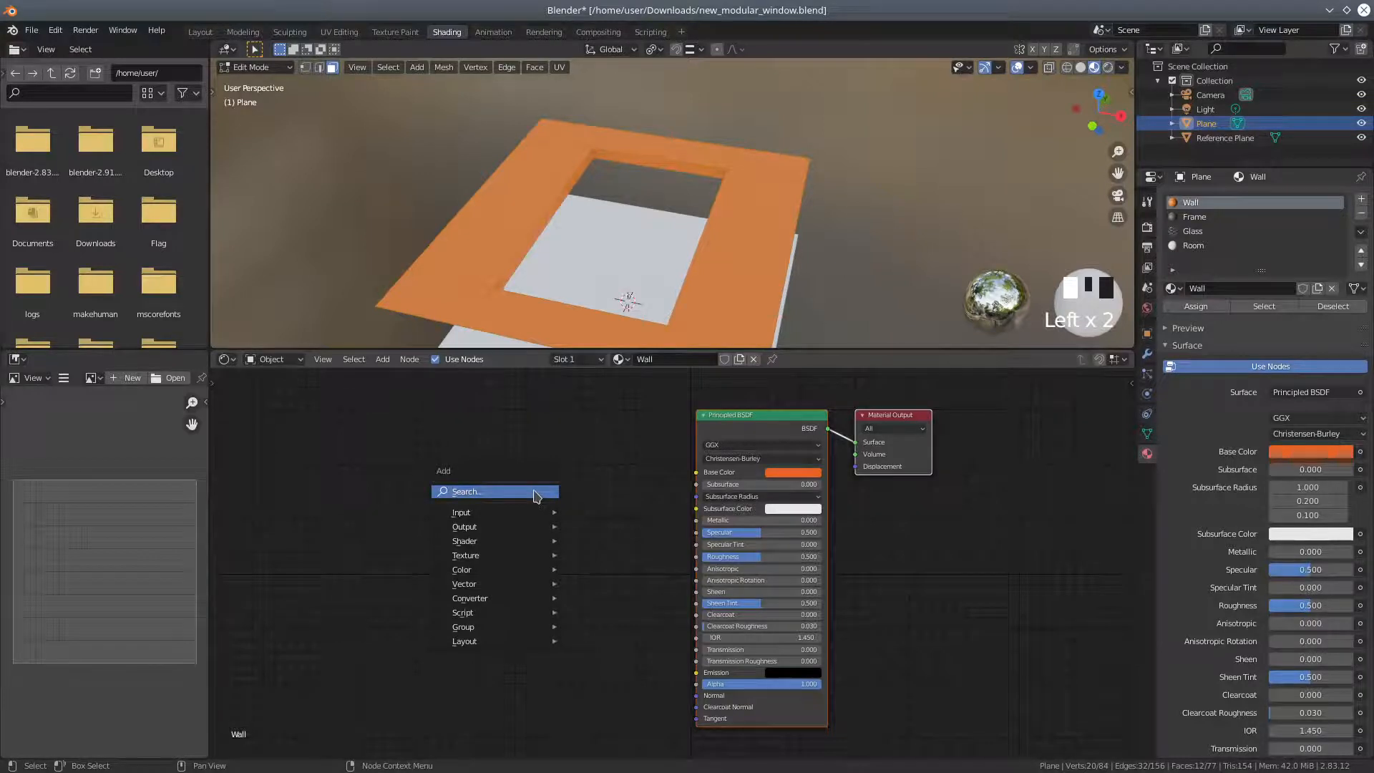
{"action": "mouse_move", "coordinate": [501, 556]}
{"action": "left_click", "coordinate": [601, 390]}
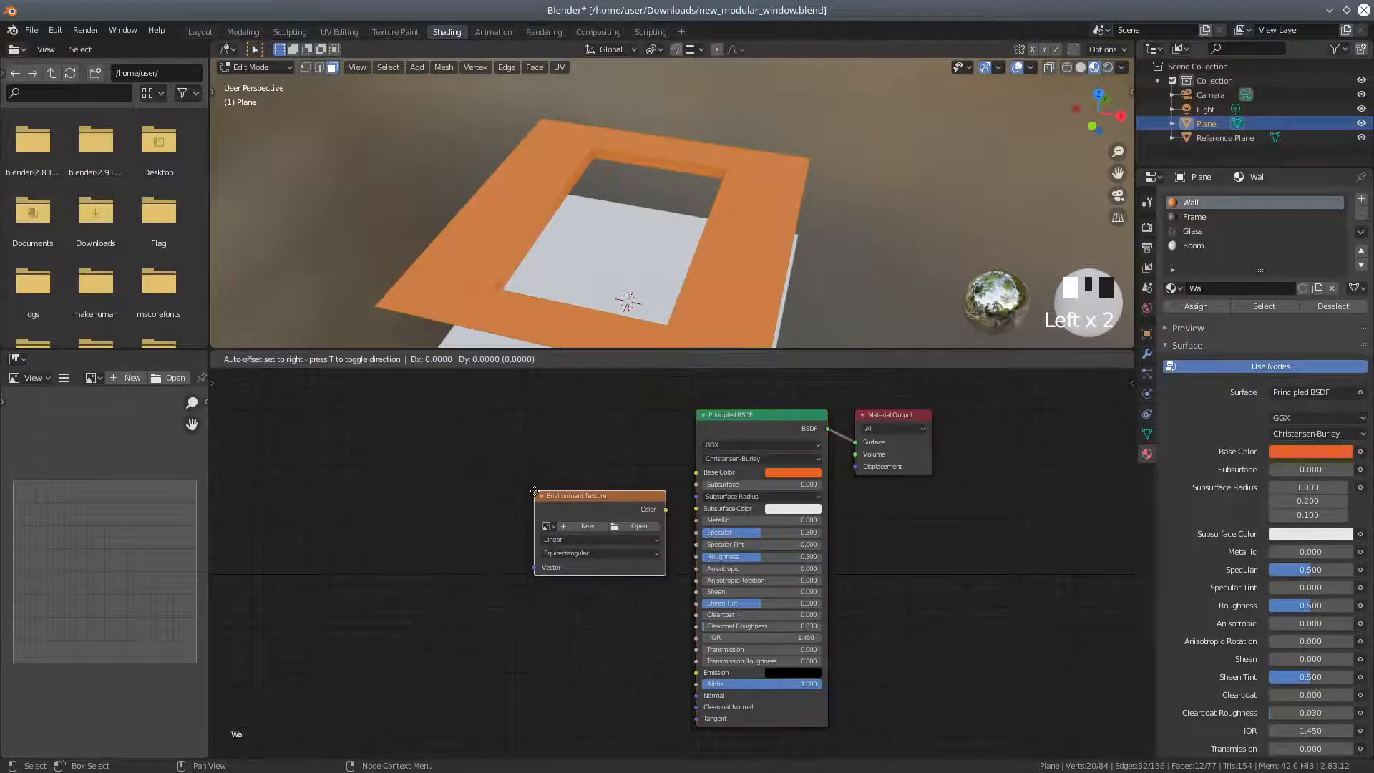
{"action": "key", "text": "x"}
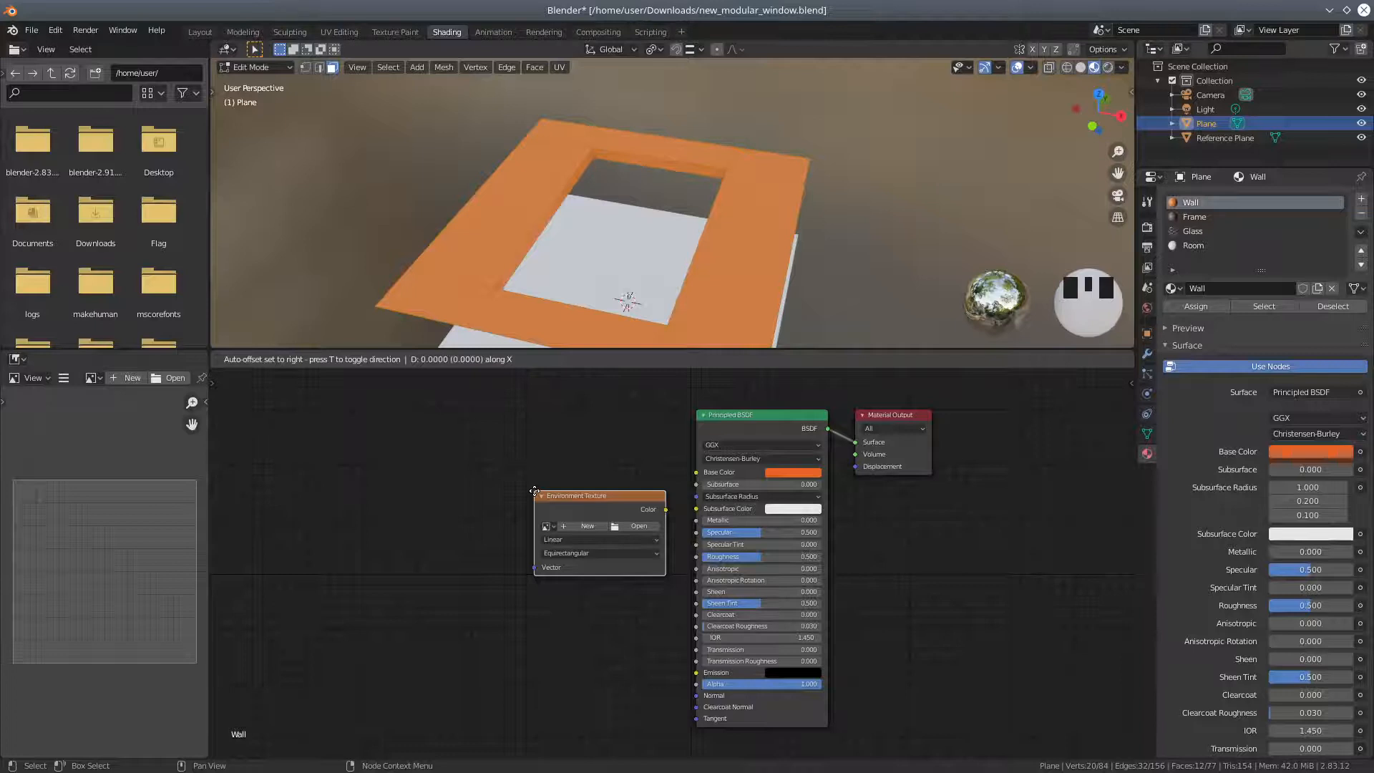
{"action": "key", "text": "Escape"}
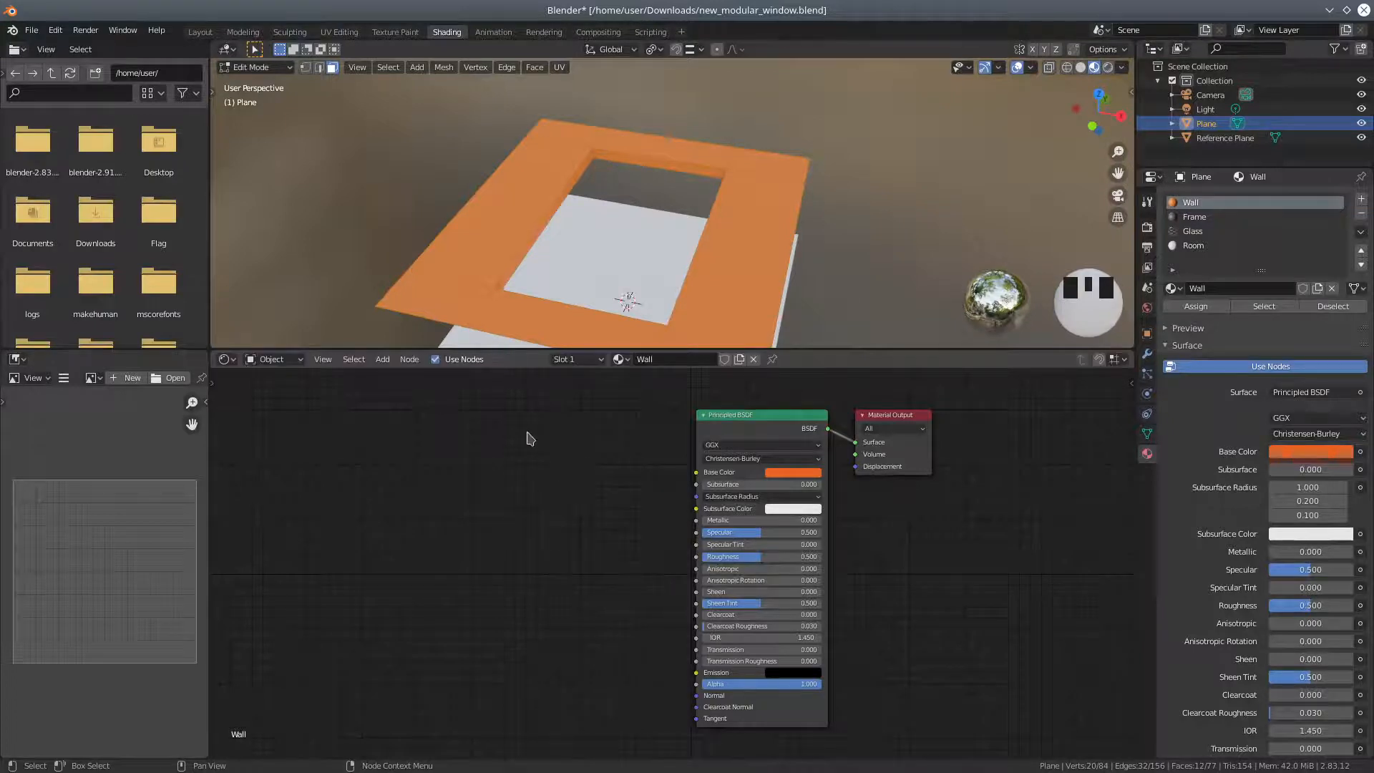
Add an Image Texture node to the Wall material and place it beside the Principled BSDF node.
{"action": "key", "text": "shift"}
{"action": "key", "text": "shift+a"}
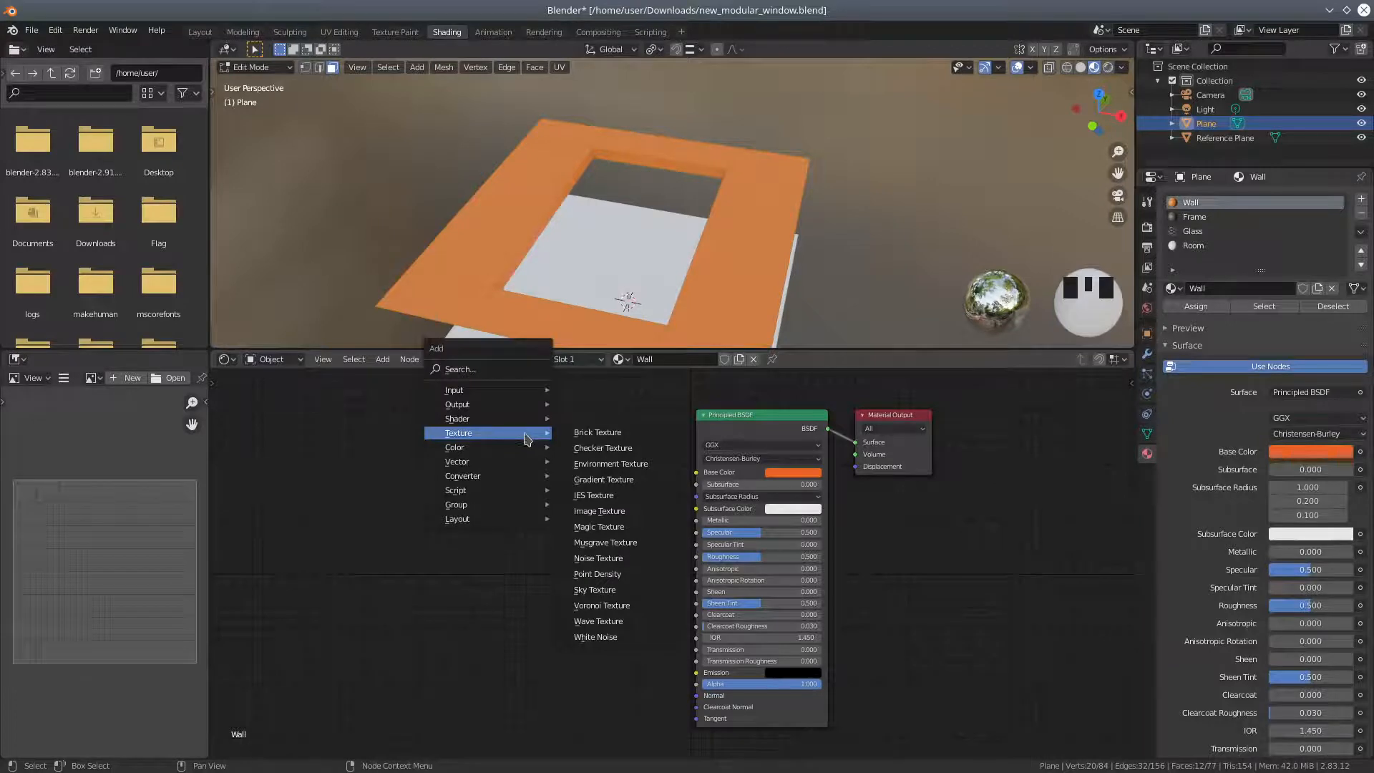
{"action": "mouse_move", "coordinate": [466, 405]}
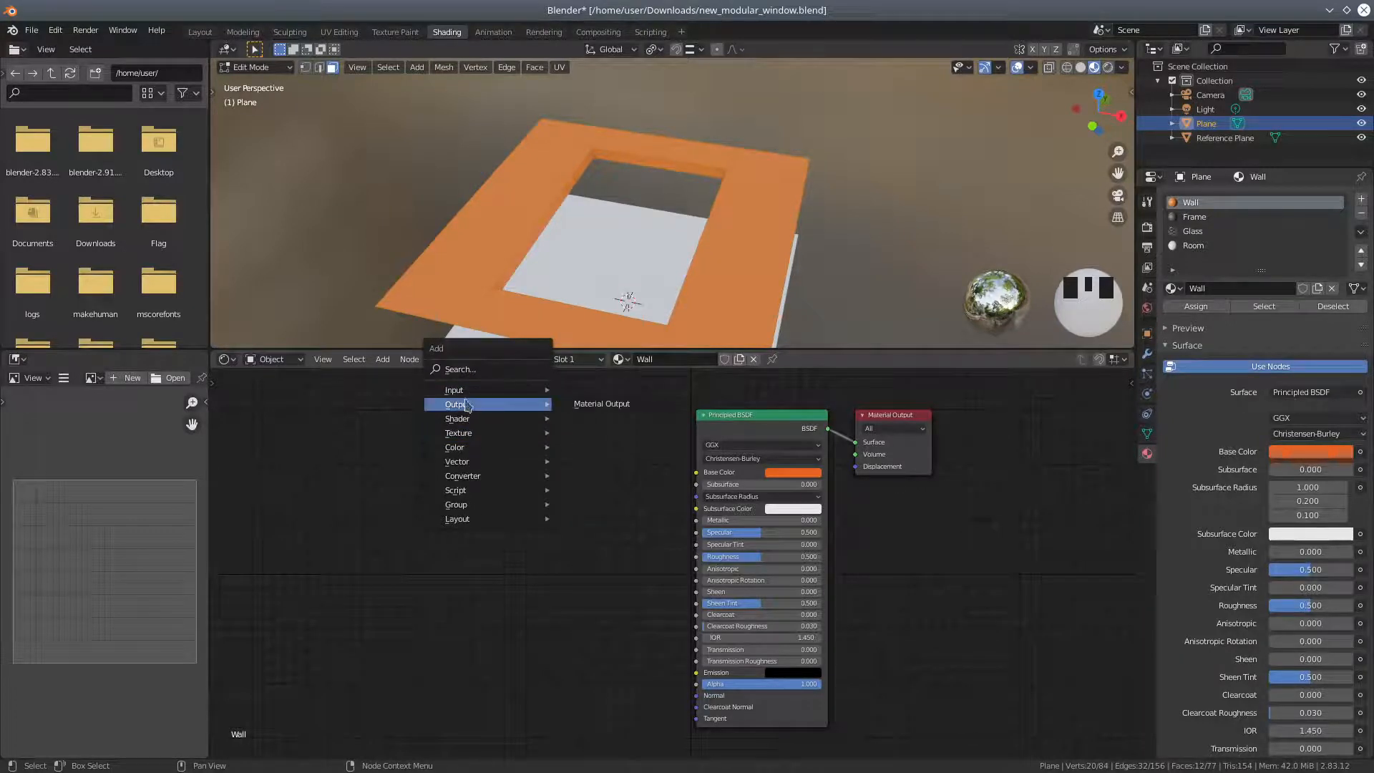
{"action": "mouse_move", "coordinate": [465, 434]}
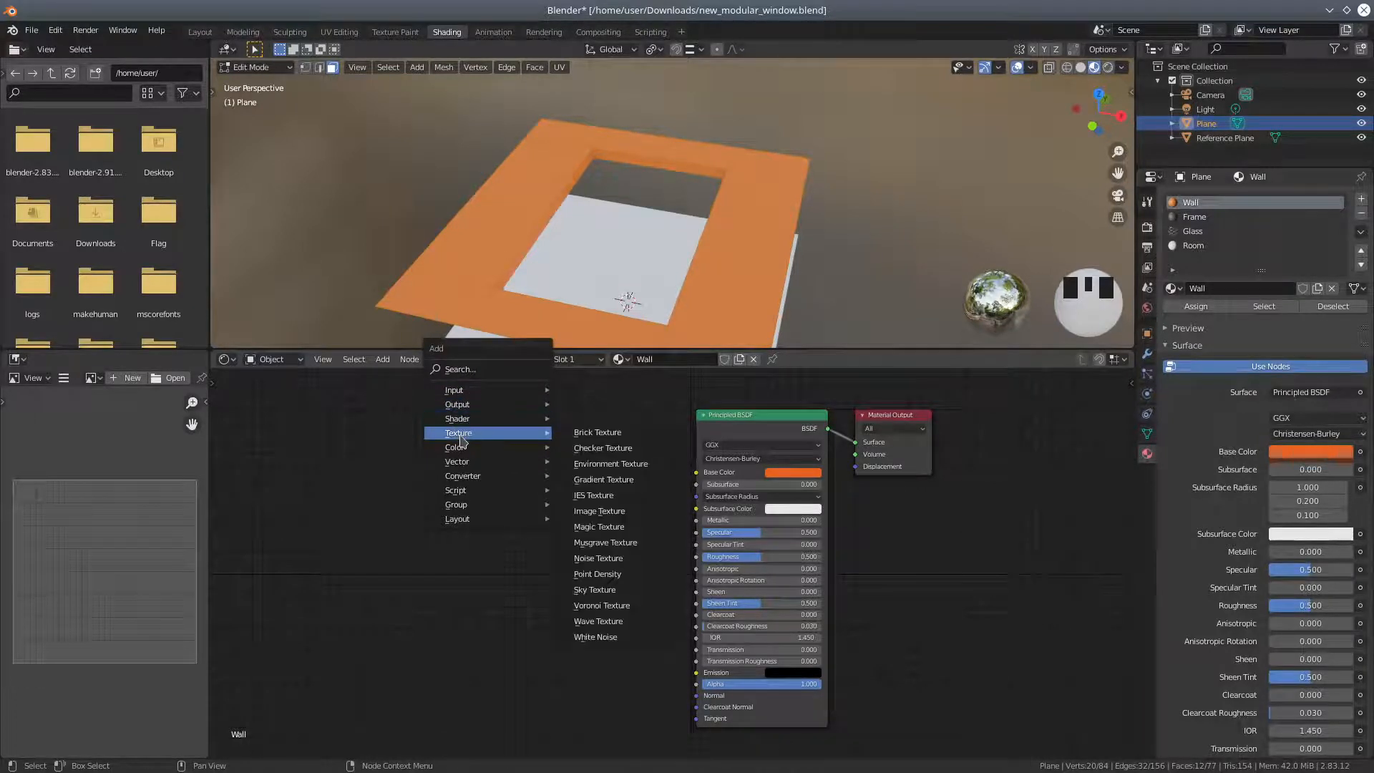
{"action": "left_click", "coordinate": [597, 513]}
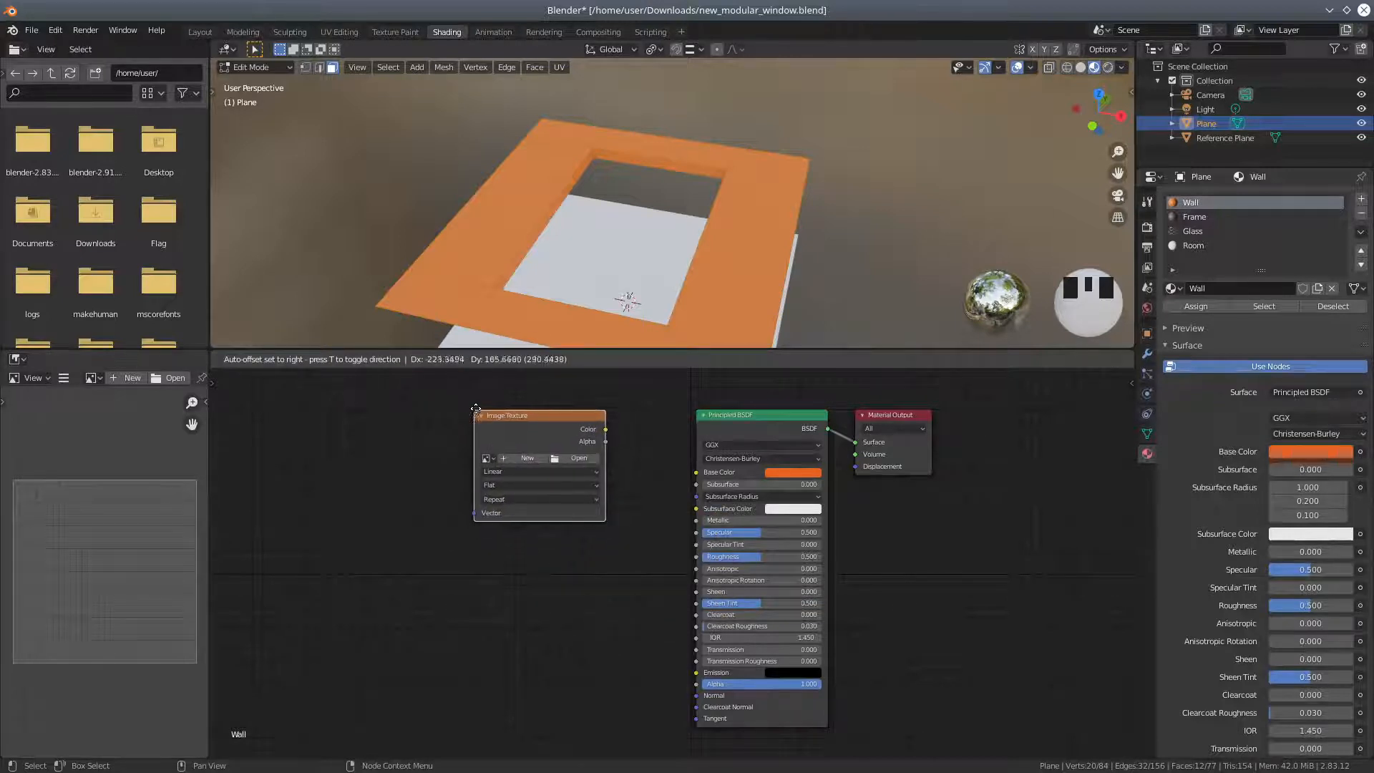
{"action": "left_click", "coordinate": [478, 407]}
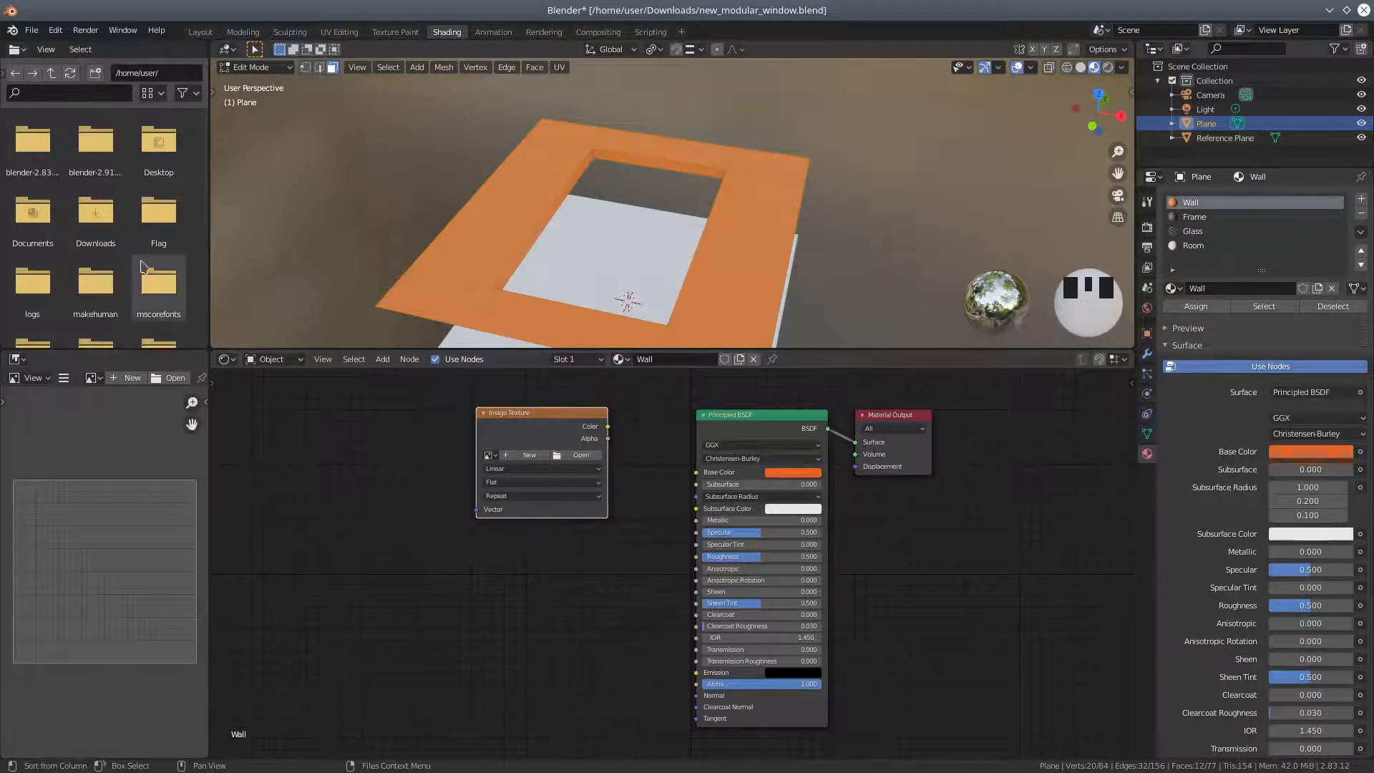
Browse to the textures folder inside Downloads in the workspace's docked file browser.
{"action": "scroll", "coordinate": [143, 266], "scroll_direction": "down", "scroll_amount": 3}
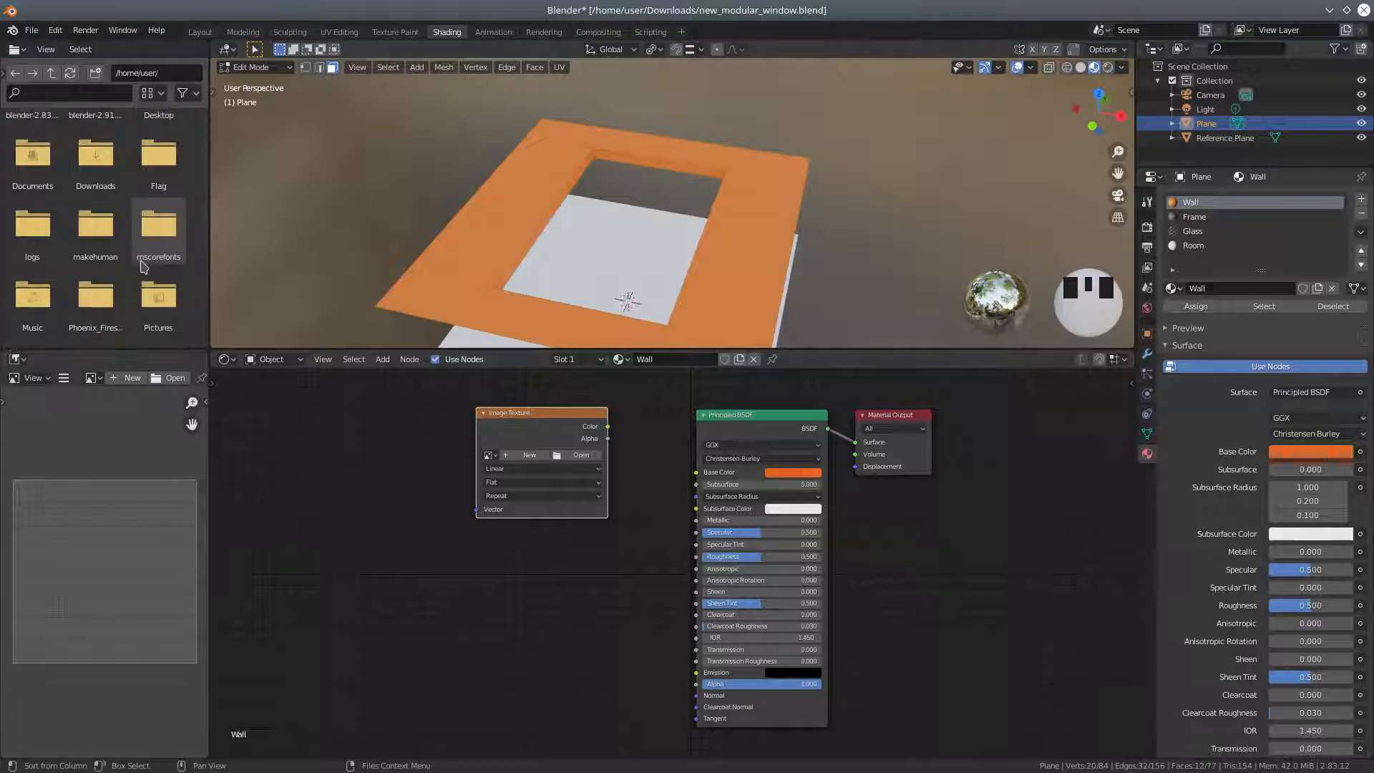
{"action": "scroll", "coordinate": [143, 266], "scroll_direction": "down", "scroll_amount": 1}
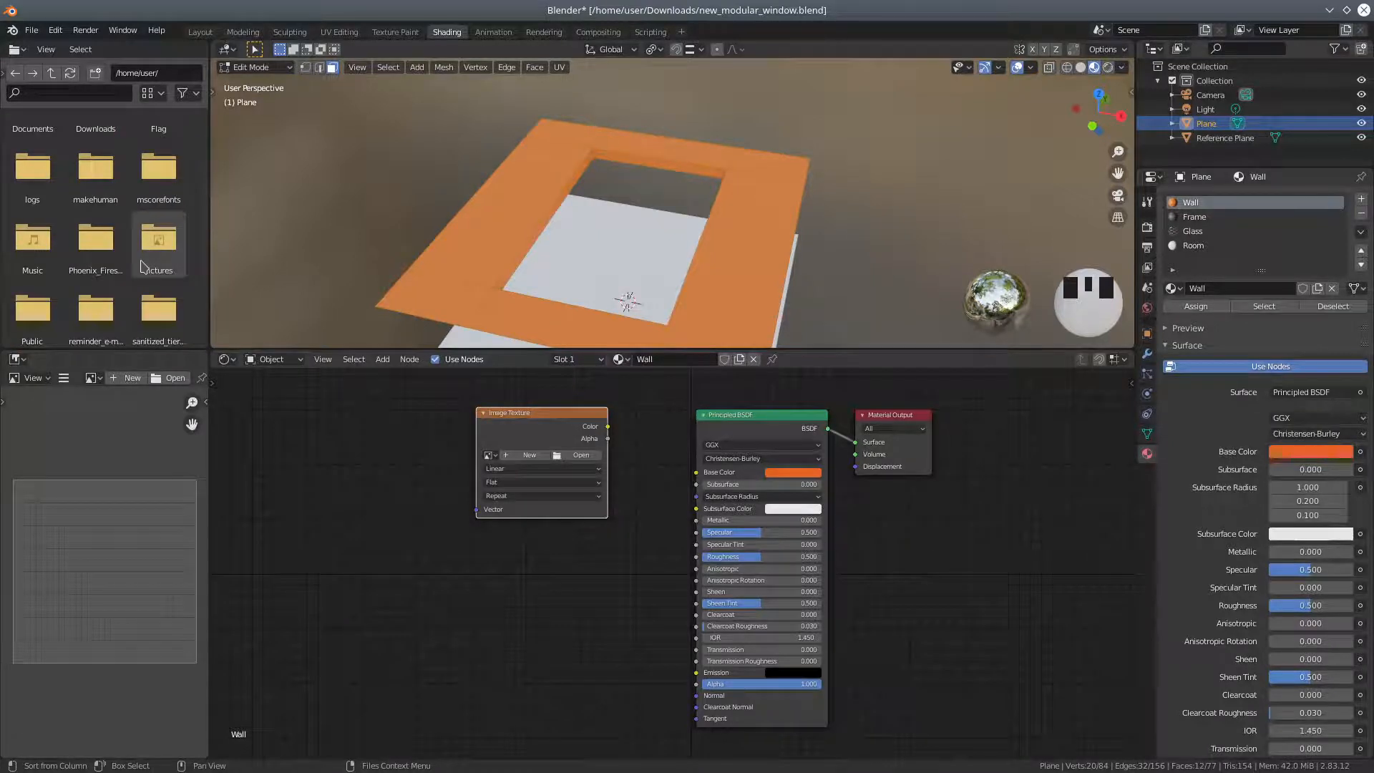
{"action": "scroll", "coordinate": [111, 236], "scroll_direction": "up", "scroll_amount": 2}
{"action": "left_click", "coordinate": [102, 164]}
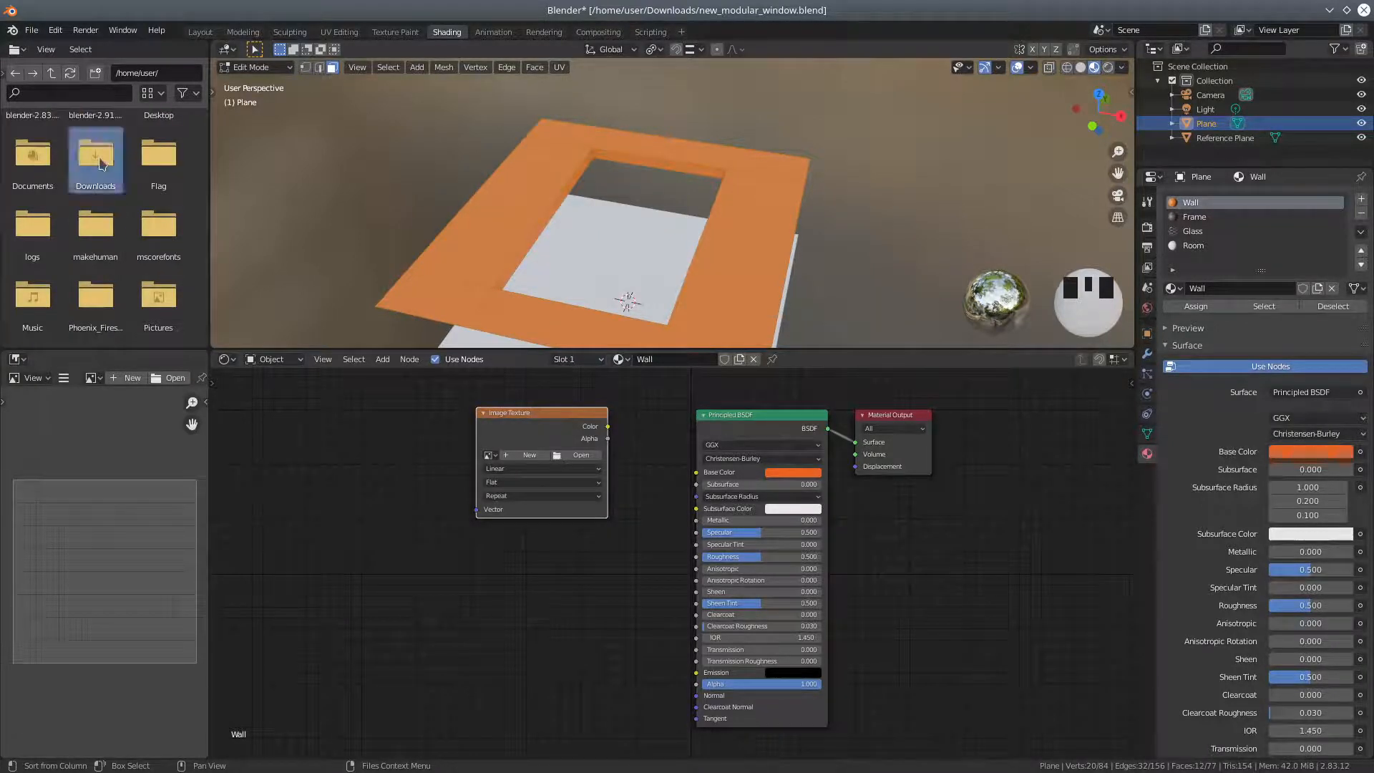
{"action": "double_click", "coordinate": [102, 163]}
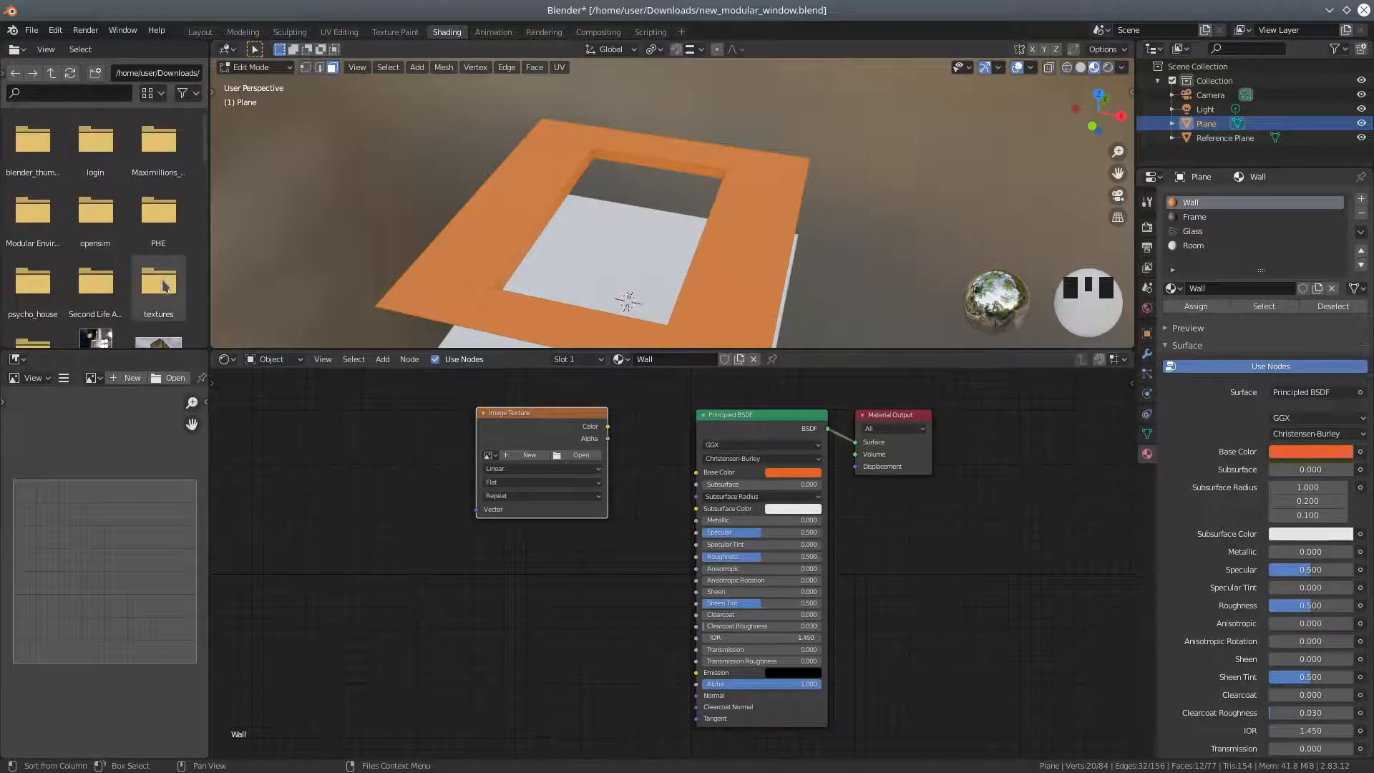
{"action": "double_click", "coordinate": [164, 286]}
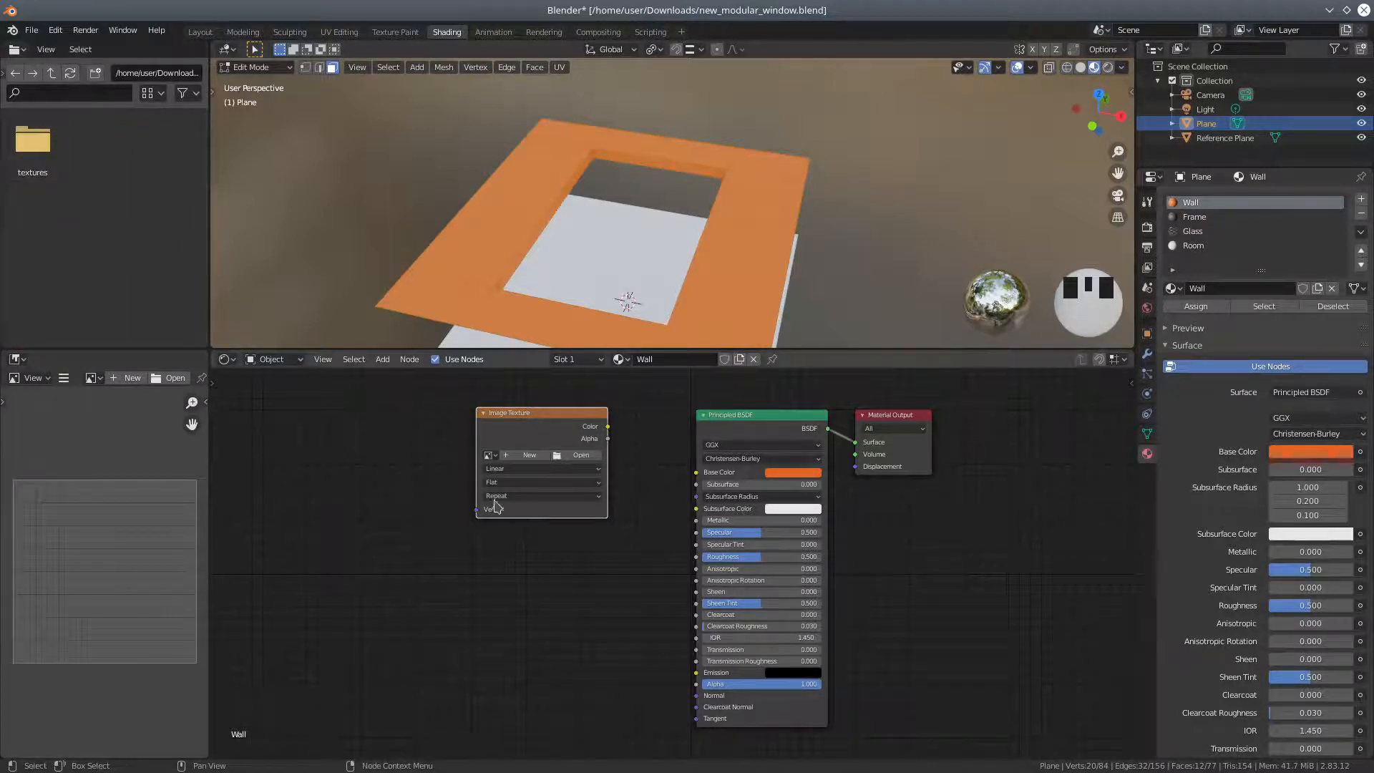
Try to load an image from the Downloads/textures/textures folder into the Image Texture node.
{"action": "left_click", "coordinate": [580, 455]}
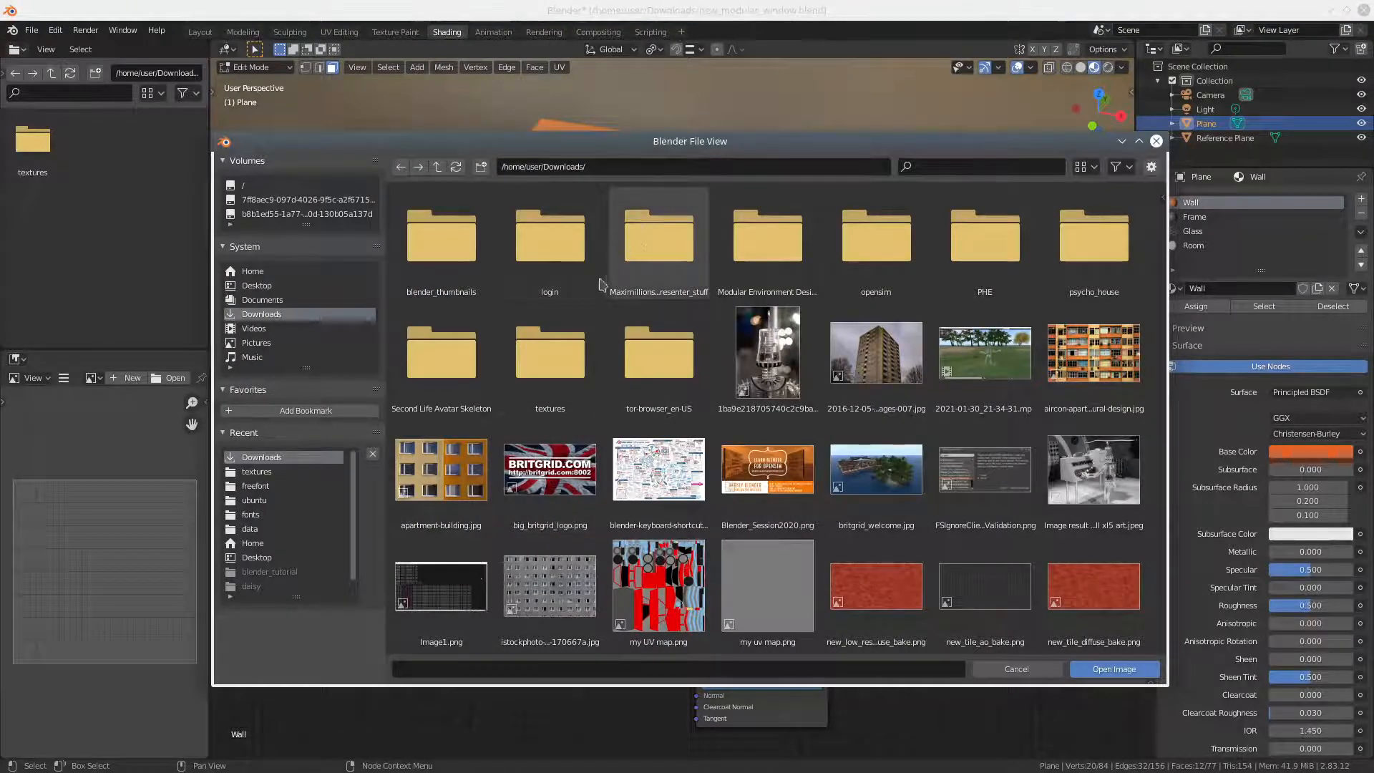
{"action": "double_click", "coordinate": [547, 366]}
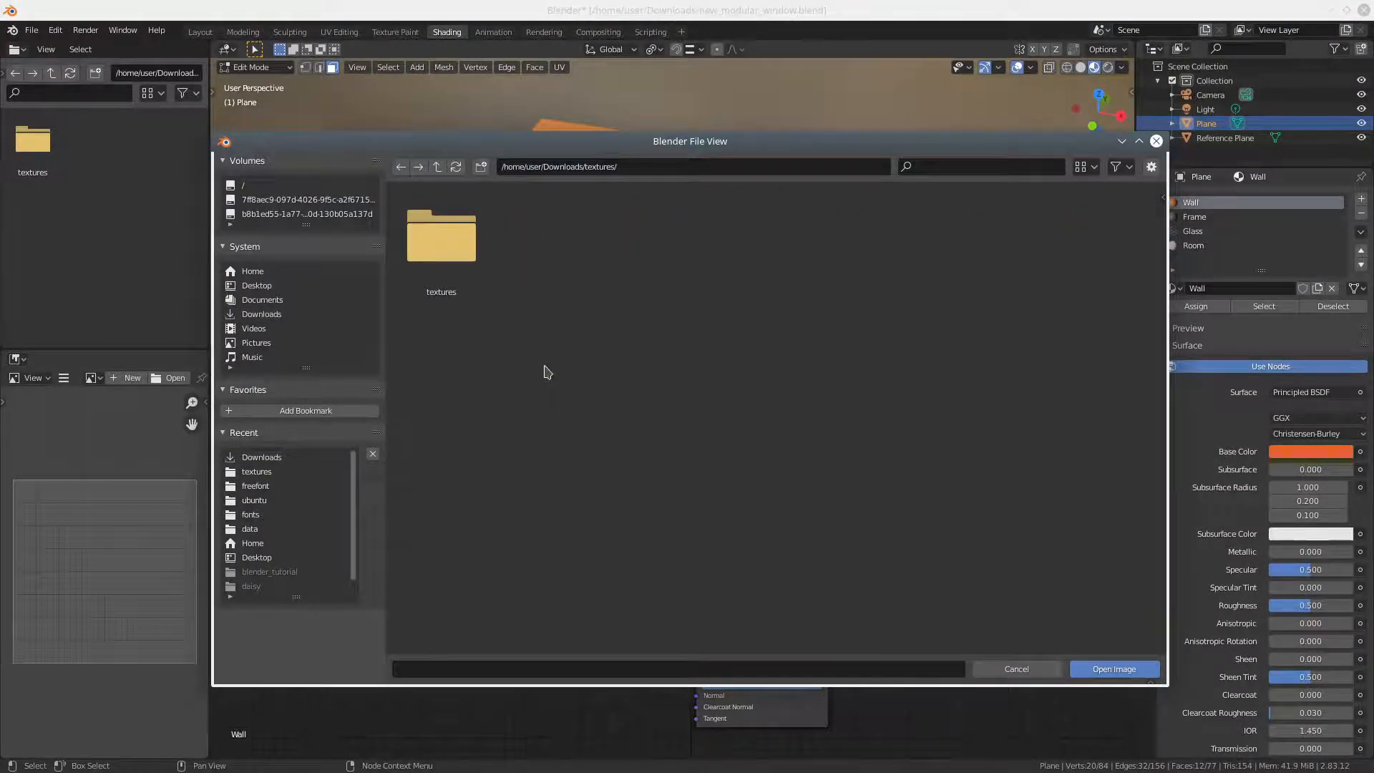
{"action": "double_click", "coordinate": [455, 248]}
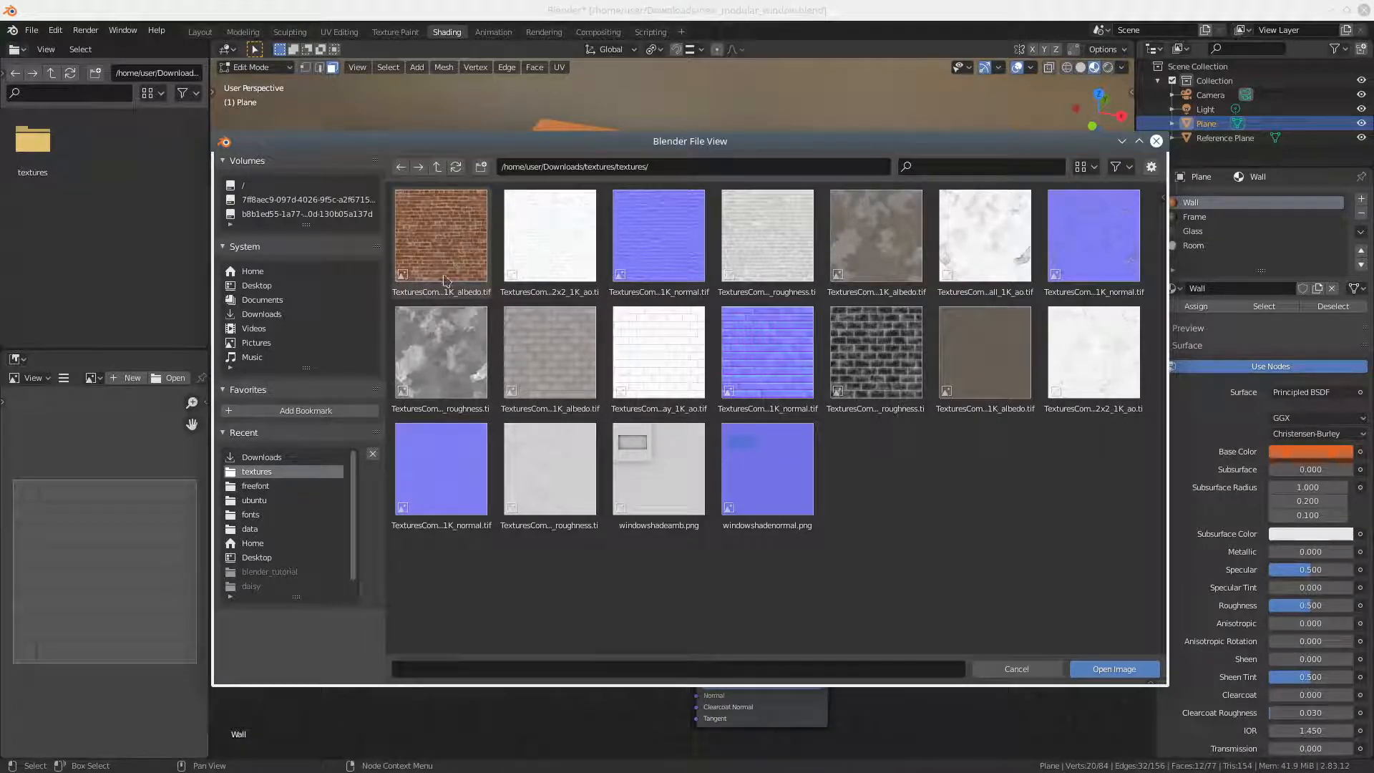
{"action": "left_click", "coordinate": [1098, 171]}
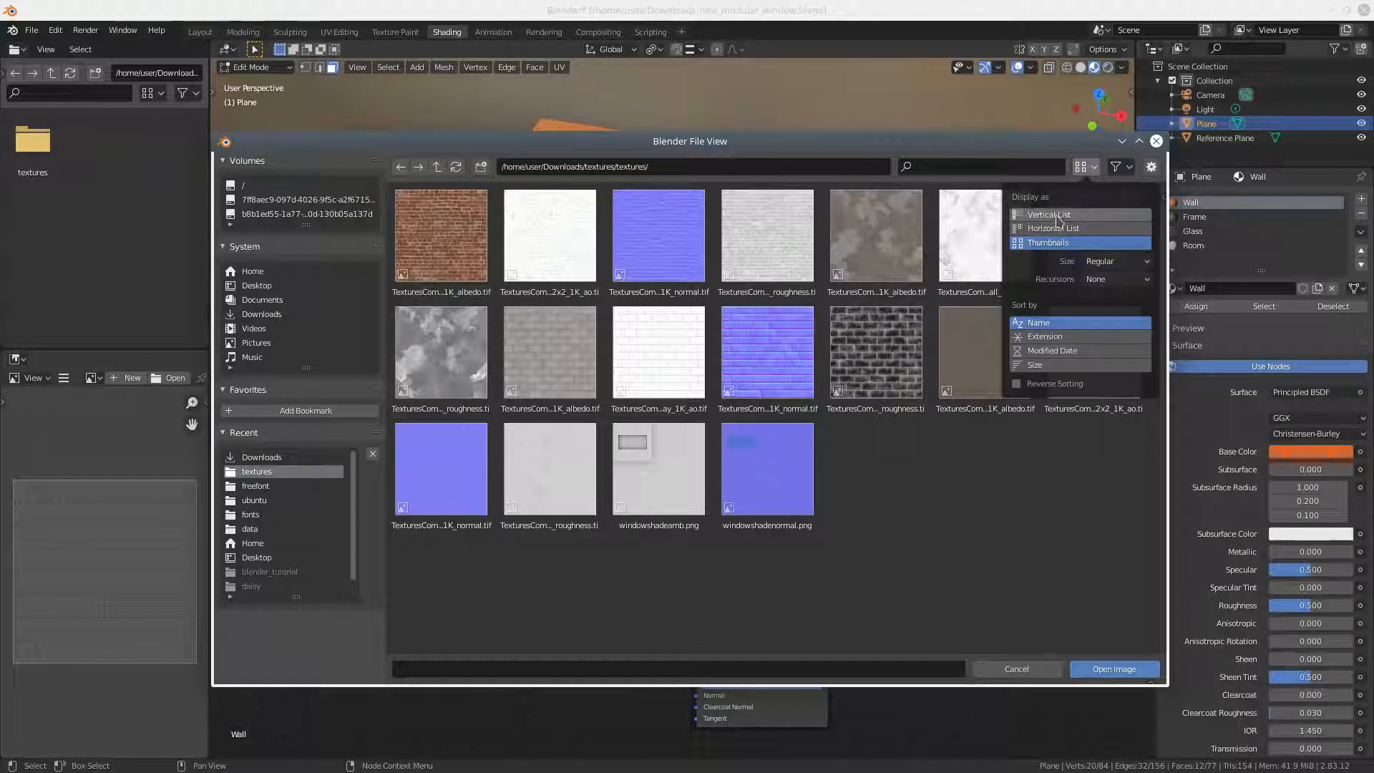
{"action": "left_click", "coordinate": [1093, 170]}
{"action": "left_click", "coordinate": [1093, 168]}
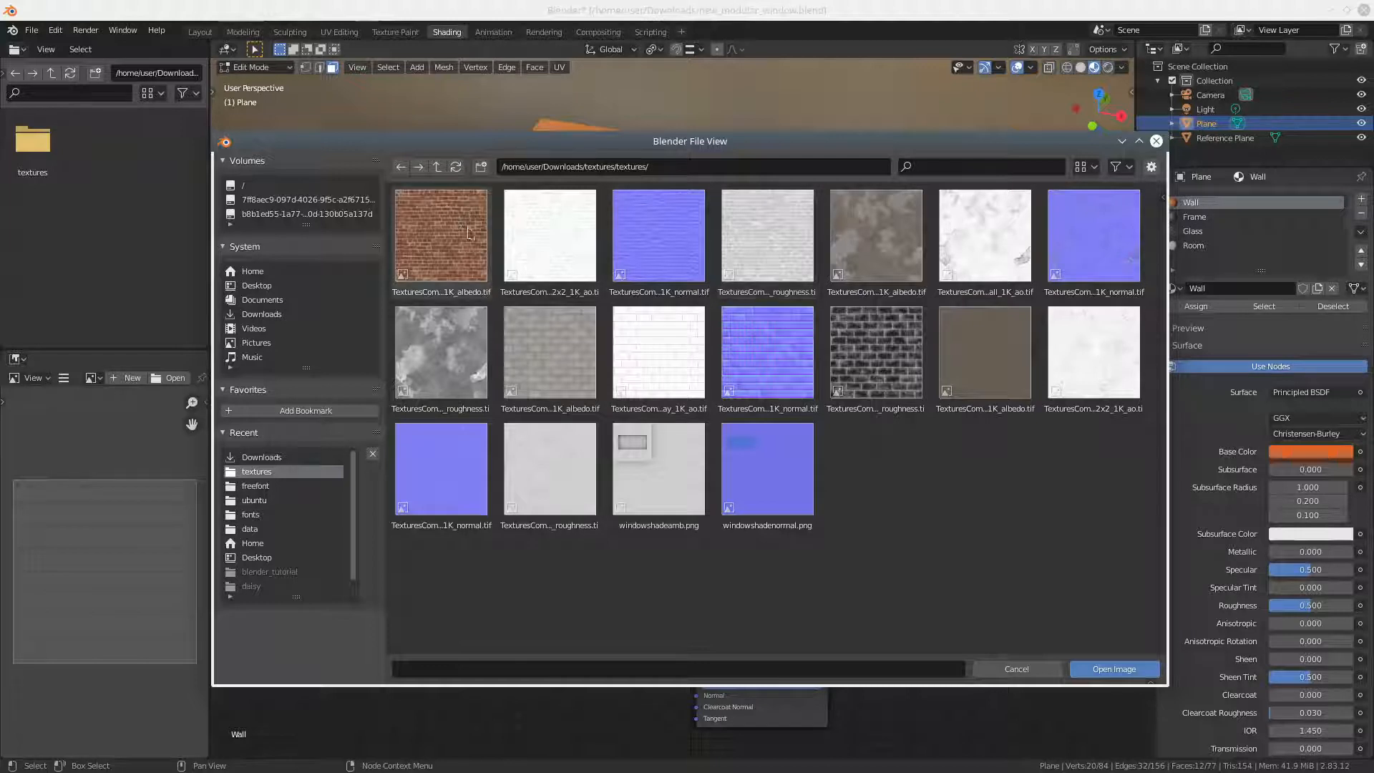
{"action": "left_click_drag", "start_coordinate": [512, 140], "coordinate": [950, 296]}
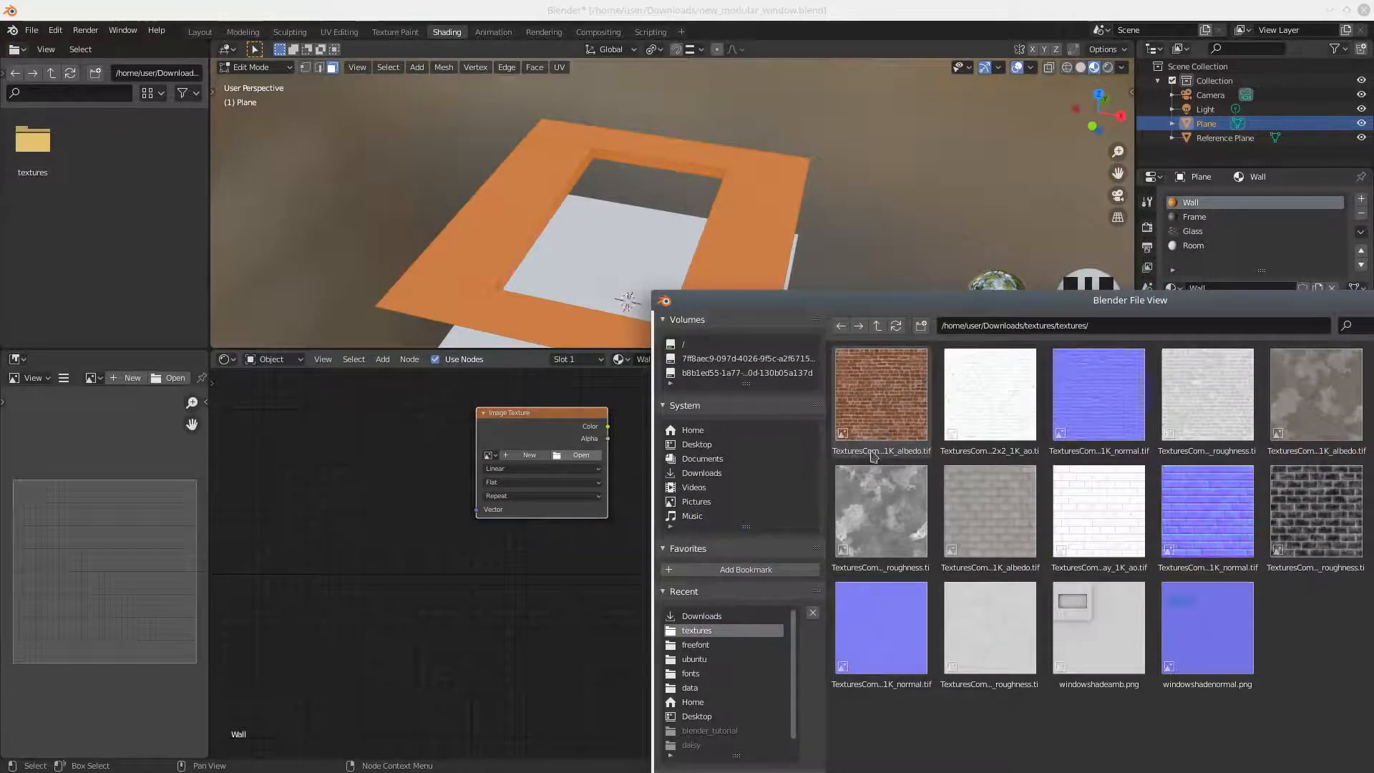
{"action": "left_click_drag", "start_coordinate": [903, 300], "coordinate": [591, 64]}
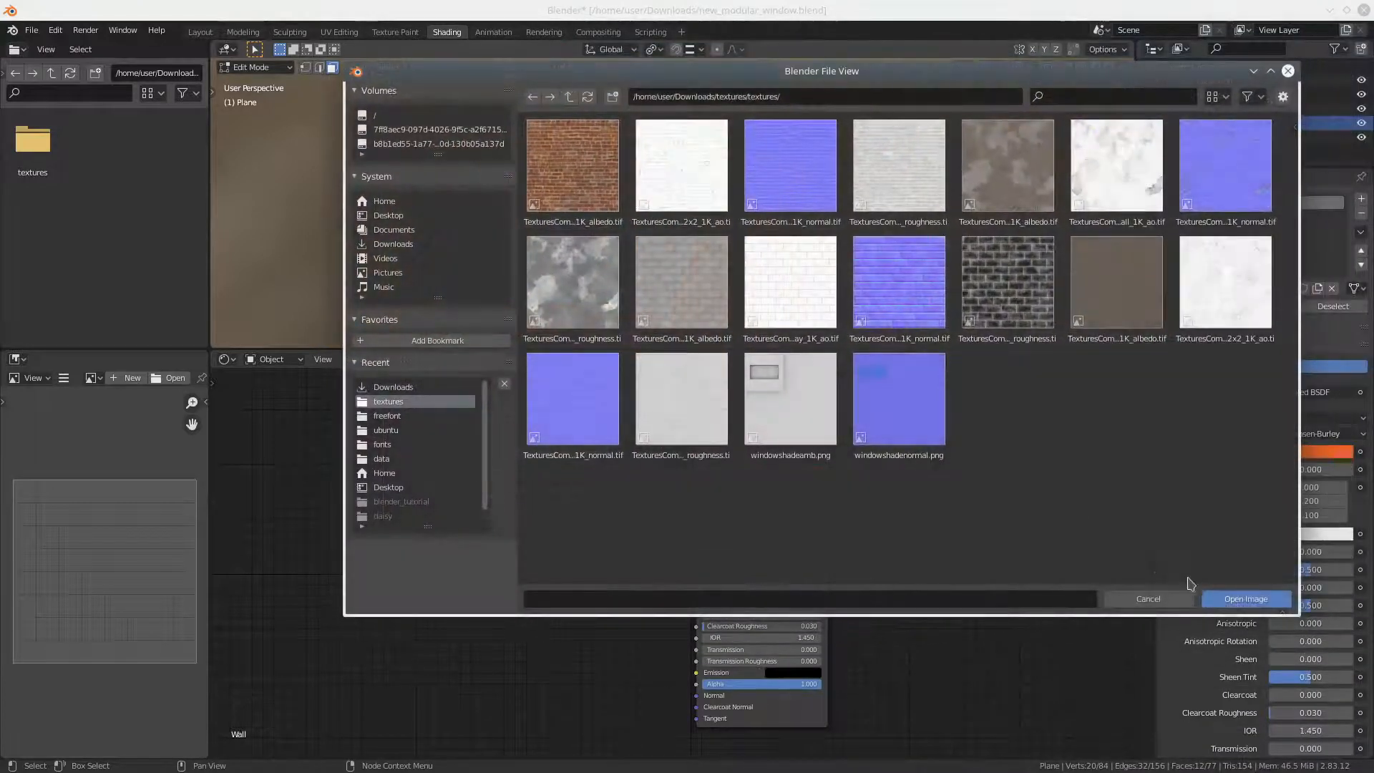
{"action": "left_click", "coordinate": [1246, 599]}
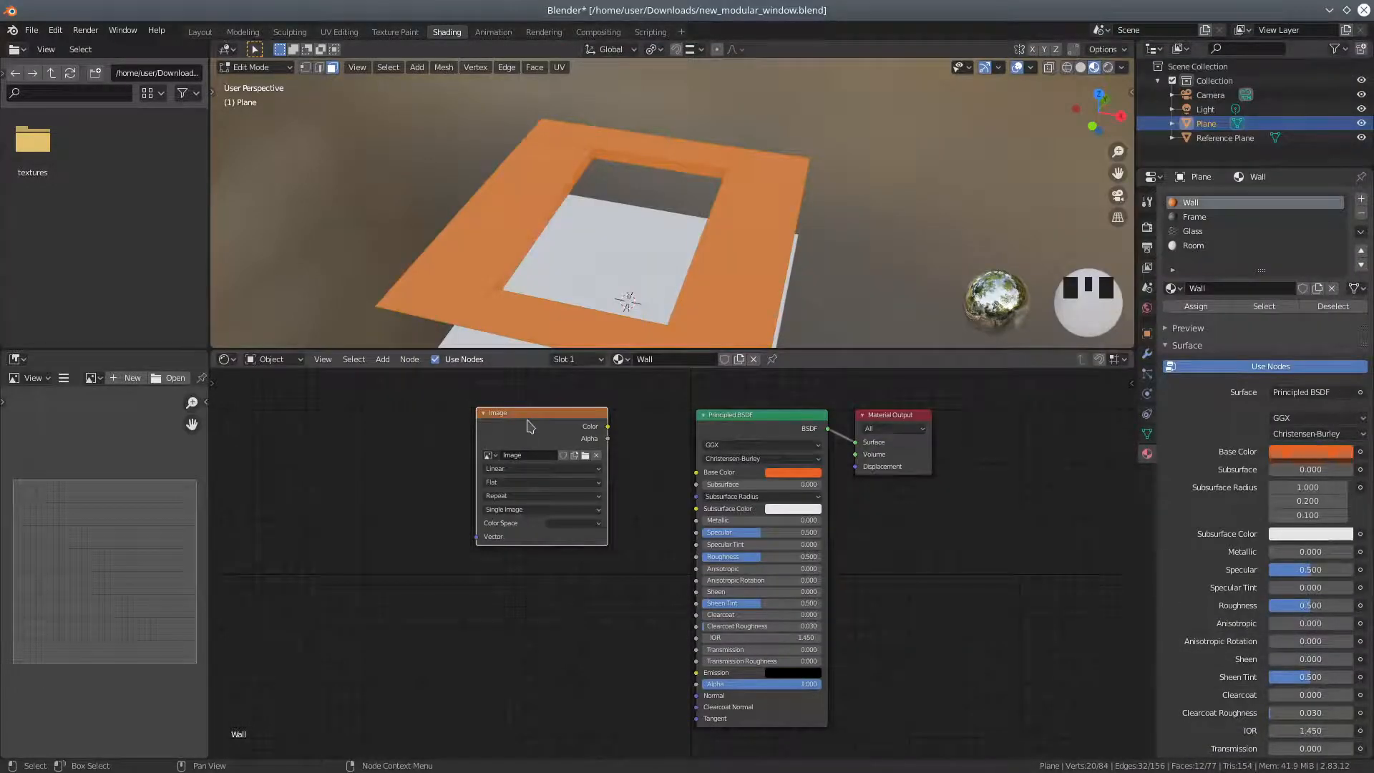
Move the image node farther from the Principled BSDF node and widen it.
{"action": "left_click_drag", "start_coordinate": [531, 427], "coordinate": [467, 443]}
{"action": "left_click_drag", "start_coordinate": [544, 562], "coordinate": [616, 571]}
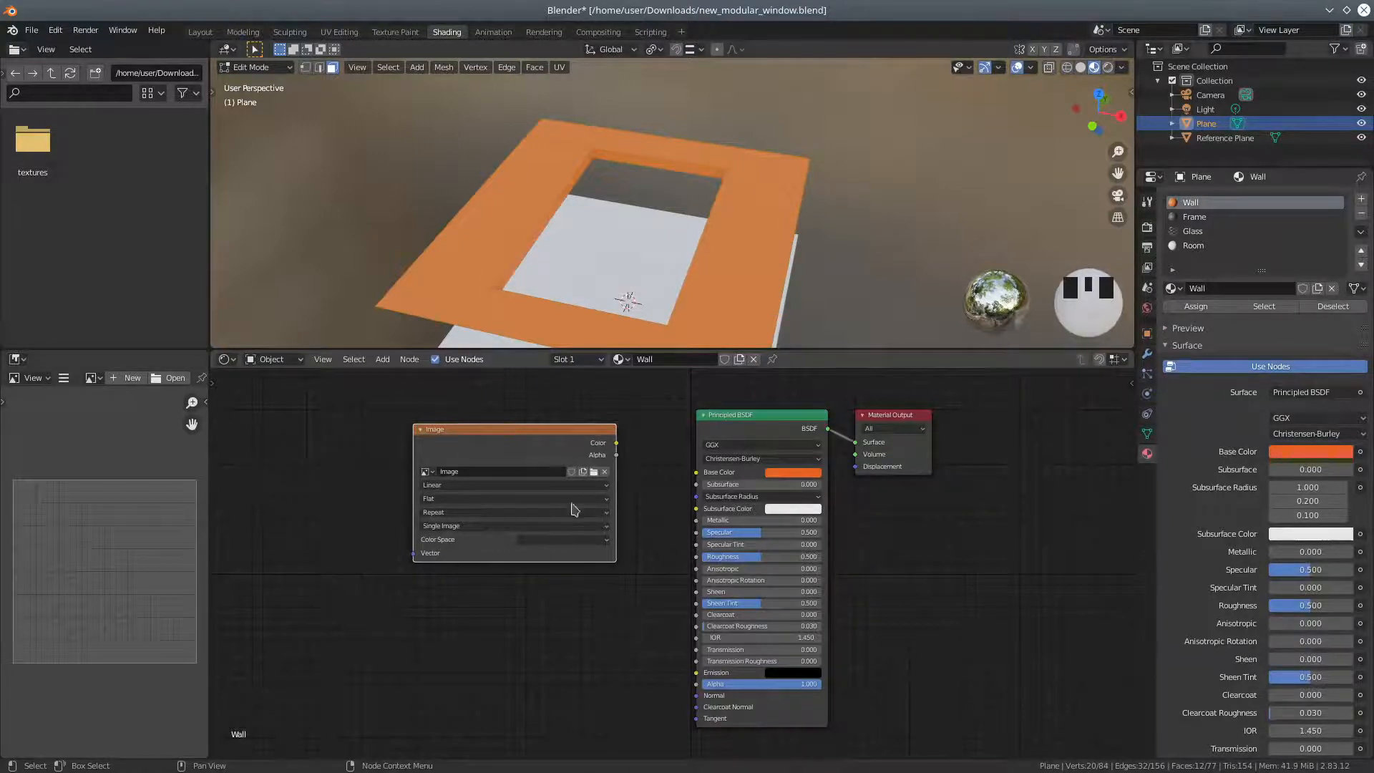
Load TexturesCom_Bricks_Rough_2x2_1K_albedo.tif into the Image Texture node and move the node farther from the Principled BSDF.
{"action": "left_click", "coordinate": [594, 472]}
{"action": "left_click", "coordinate": [440, 236]}
{"action": "left_click", "coordinate": [1105, 671]}
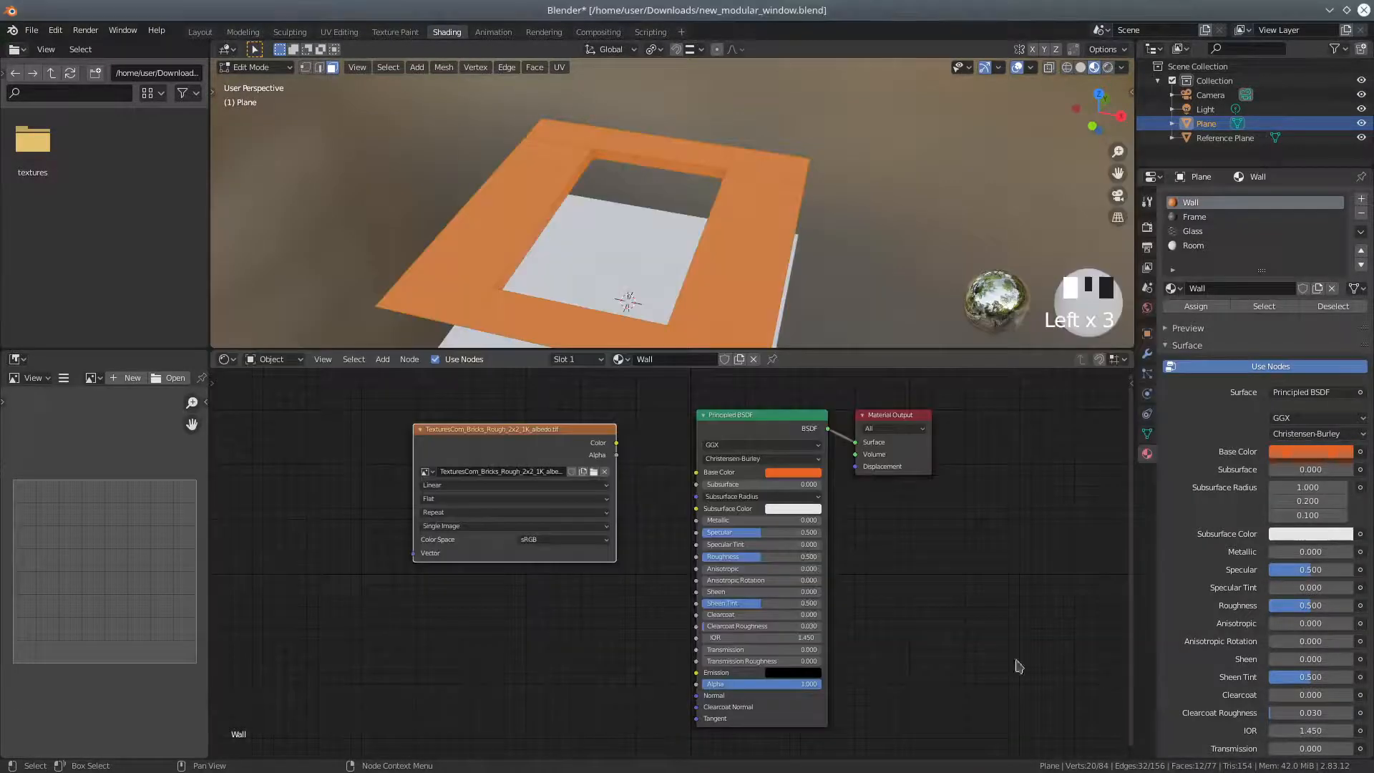
{"action": "left_click_drag", "start_coordinate": [508, 439], "coordinate": [433, 423]}
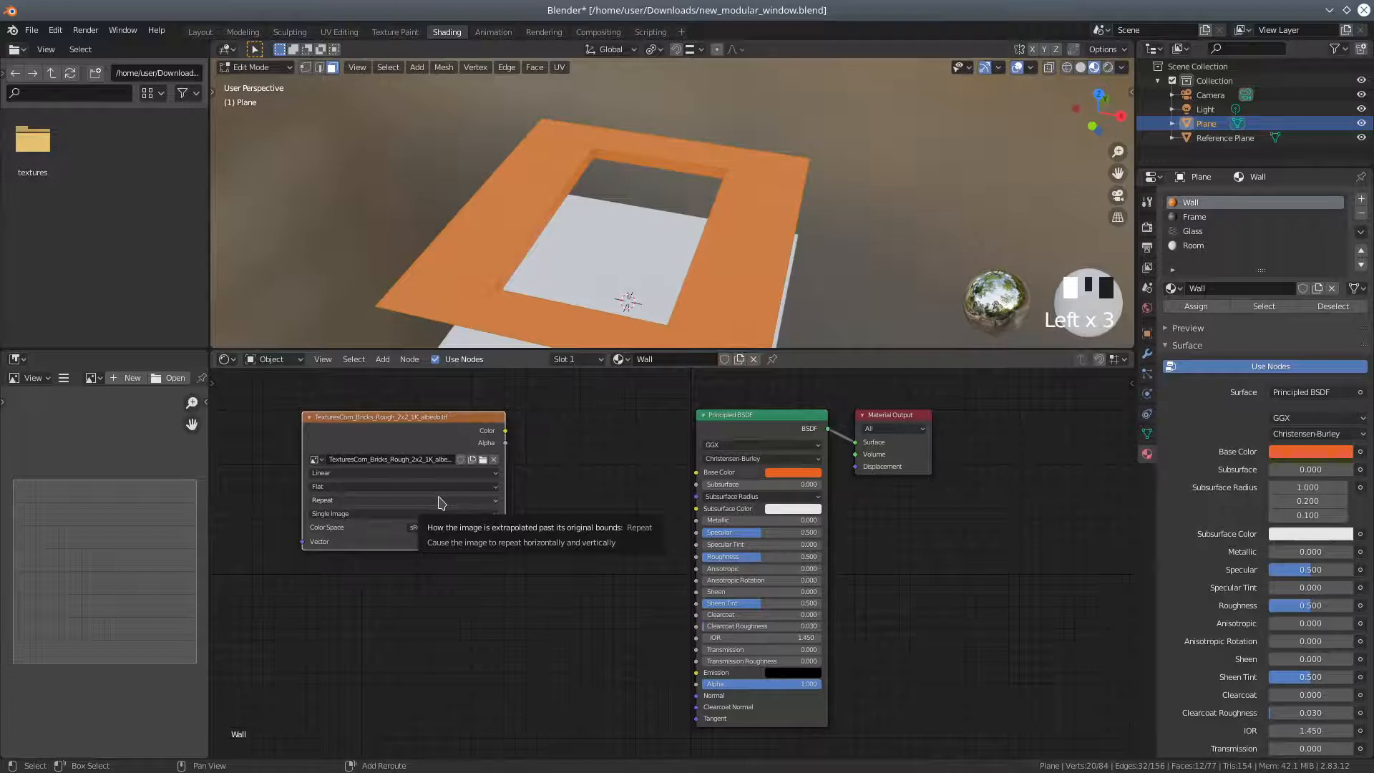
Duplicate the albedo texture node below the original and load TexturesCom_Bricks_Rough_2x2_1K_ao.tif into the copy.
{"action": "key", "text": "shift+d"}
{"action": "left_click", "coordinate": [475, 644]}
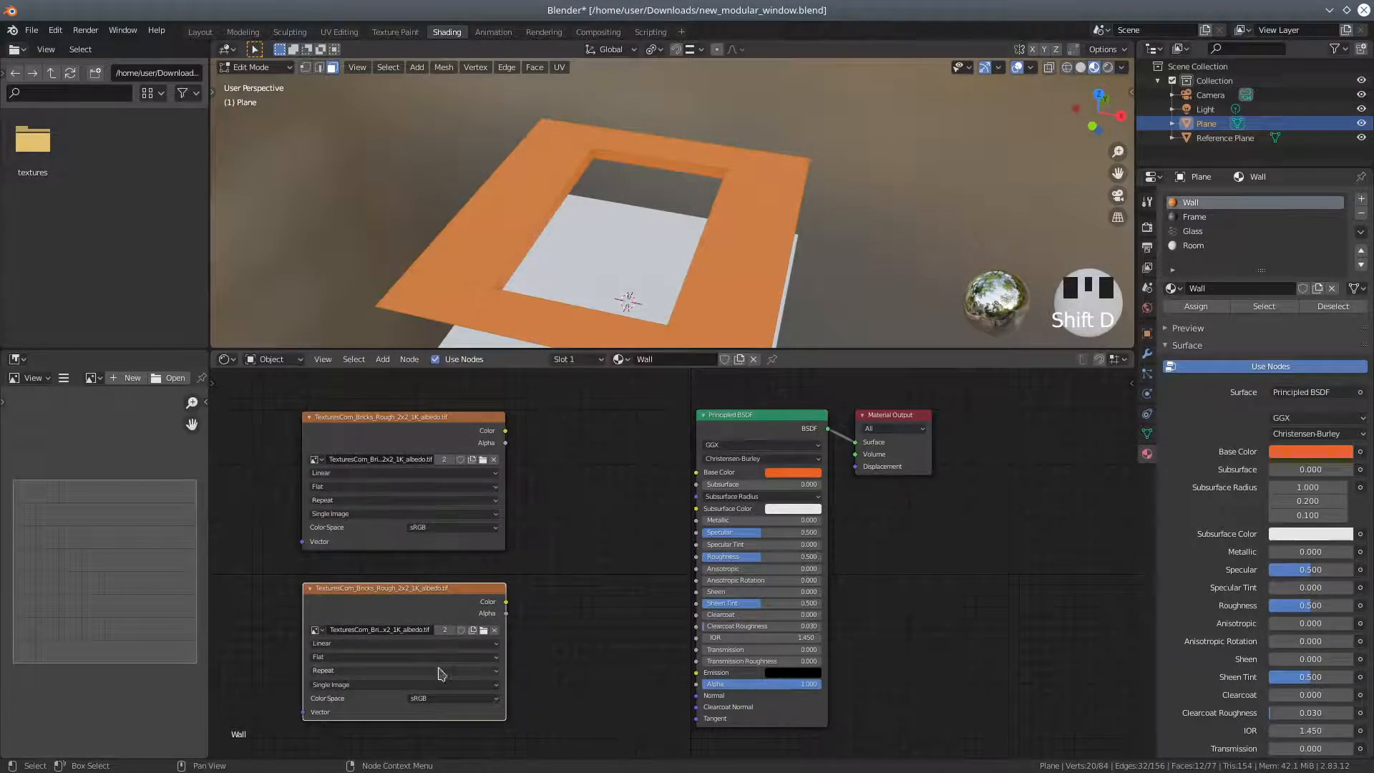
{"action": "left_click", "coordinate": [484, 630]}
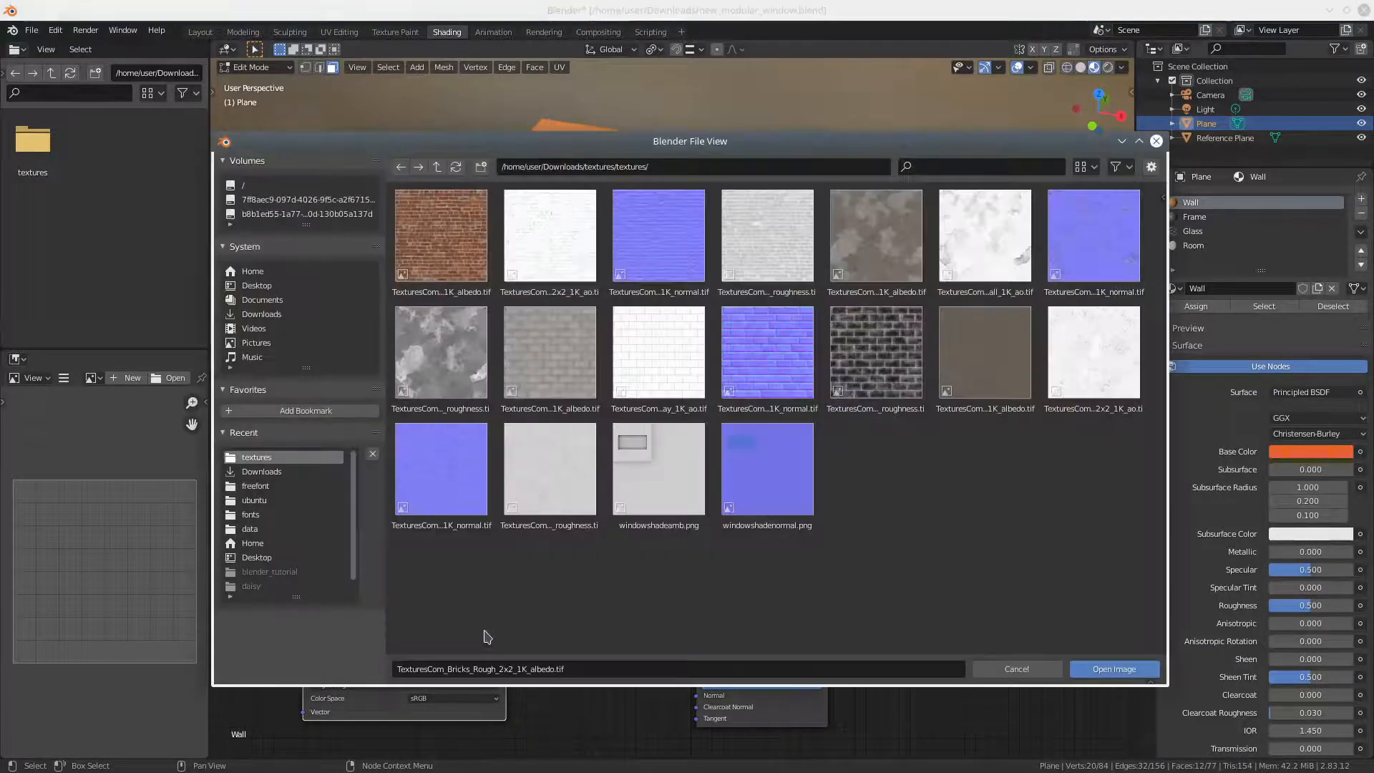
{"action": "left_click", "coordinate": [556, 252]}
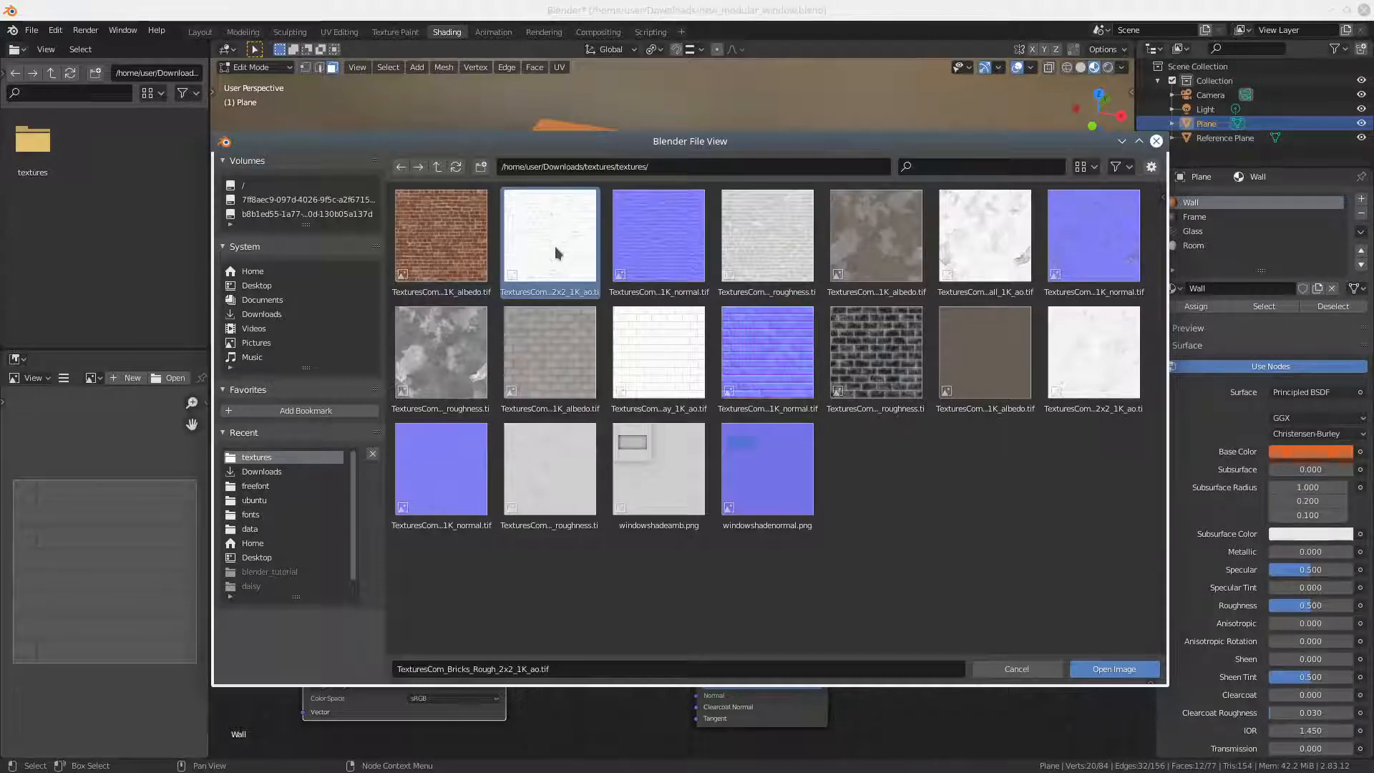
{"action": "left_click", "coordinate": [1110, 671]}
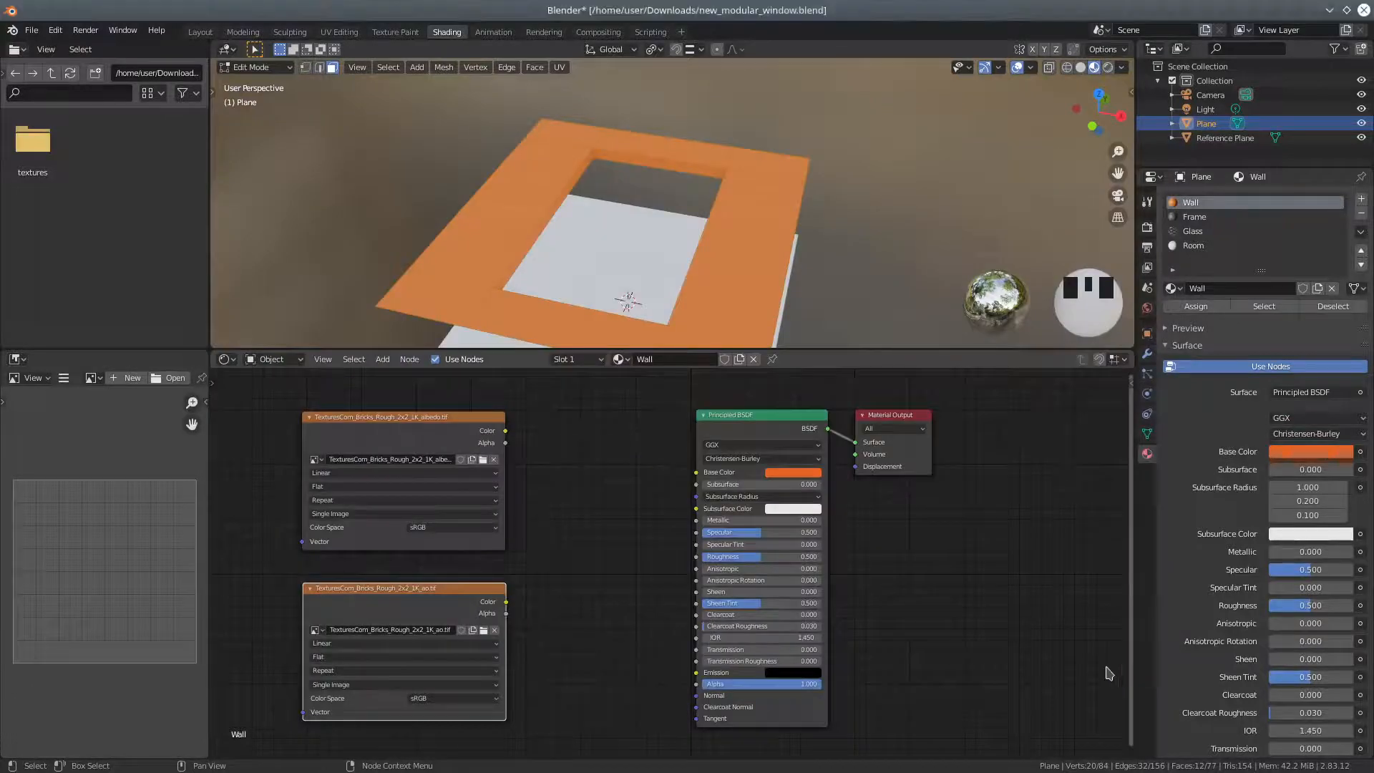
{"action": "mouse_move", "coordinate": [477, 593]}
{"action": "left_mouse_down"}
{"action": "mouse_move", "coordinate": [444, 582]}
{"action": "mouse_move", "coordinate": [472, 588]}
{"action": "left_mouse_up"}
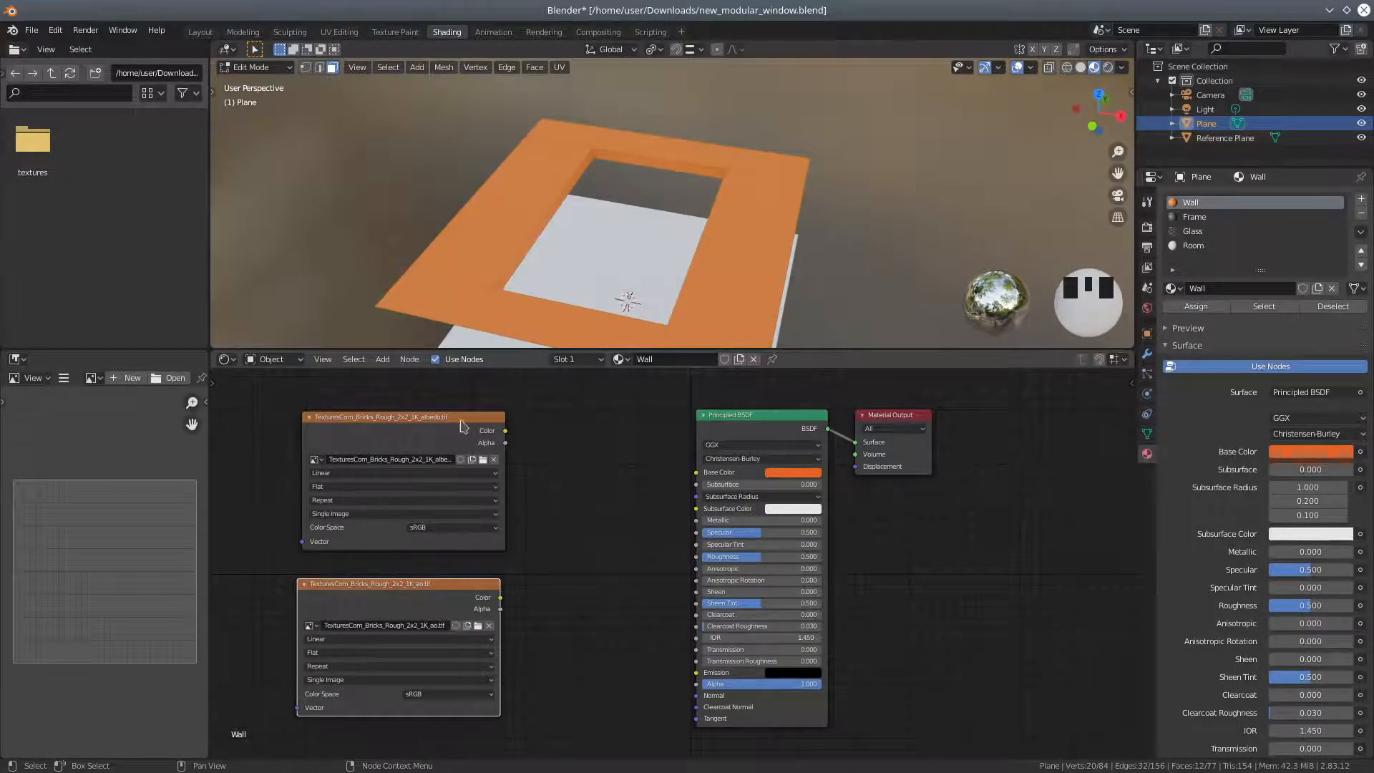
Add a MixRGB node between the image texture nodes and the Principled BSDF.
{"action": "left_click", "coordinate": [369, 362]}
{"action": "left_click", "coordinate": [391, 363]}
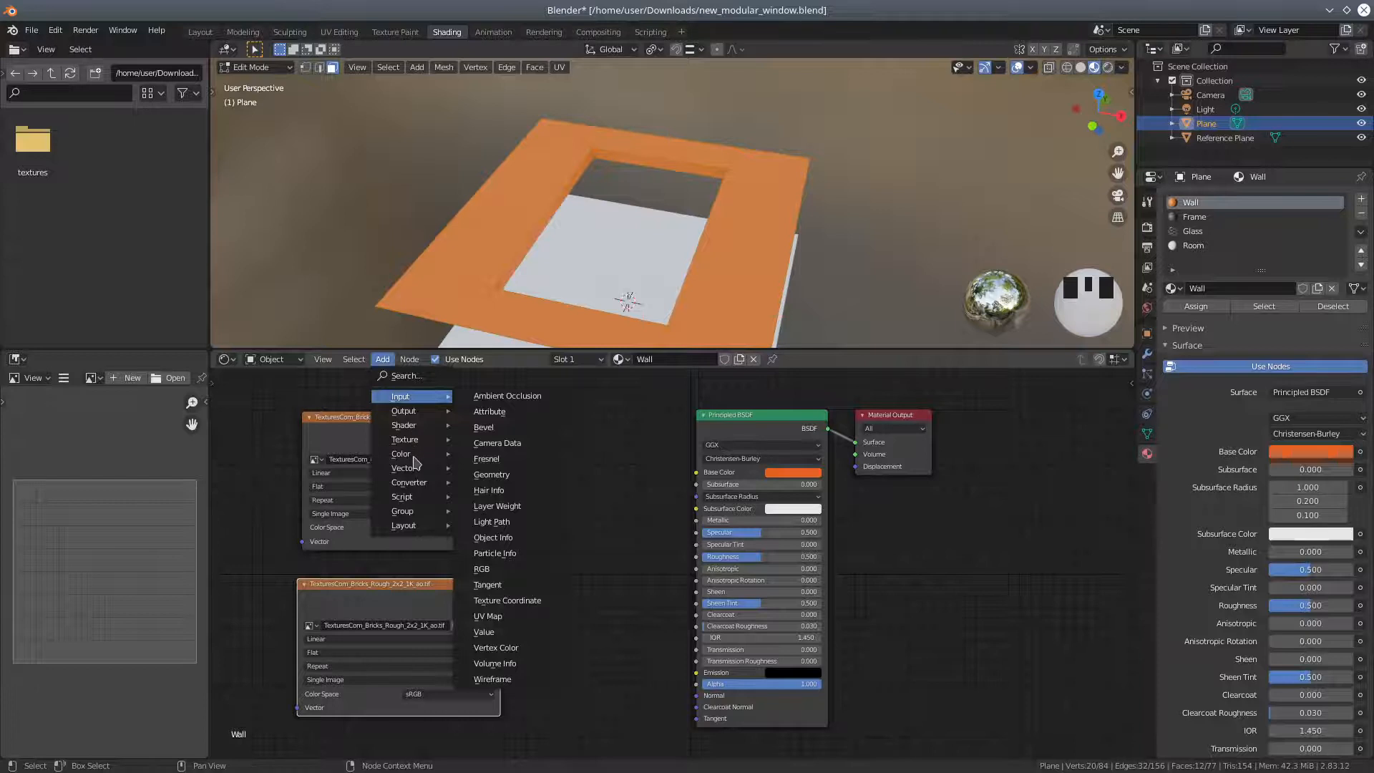
{"action": "mouse_move", "coordinate": [415, 458]}
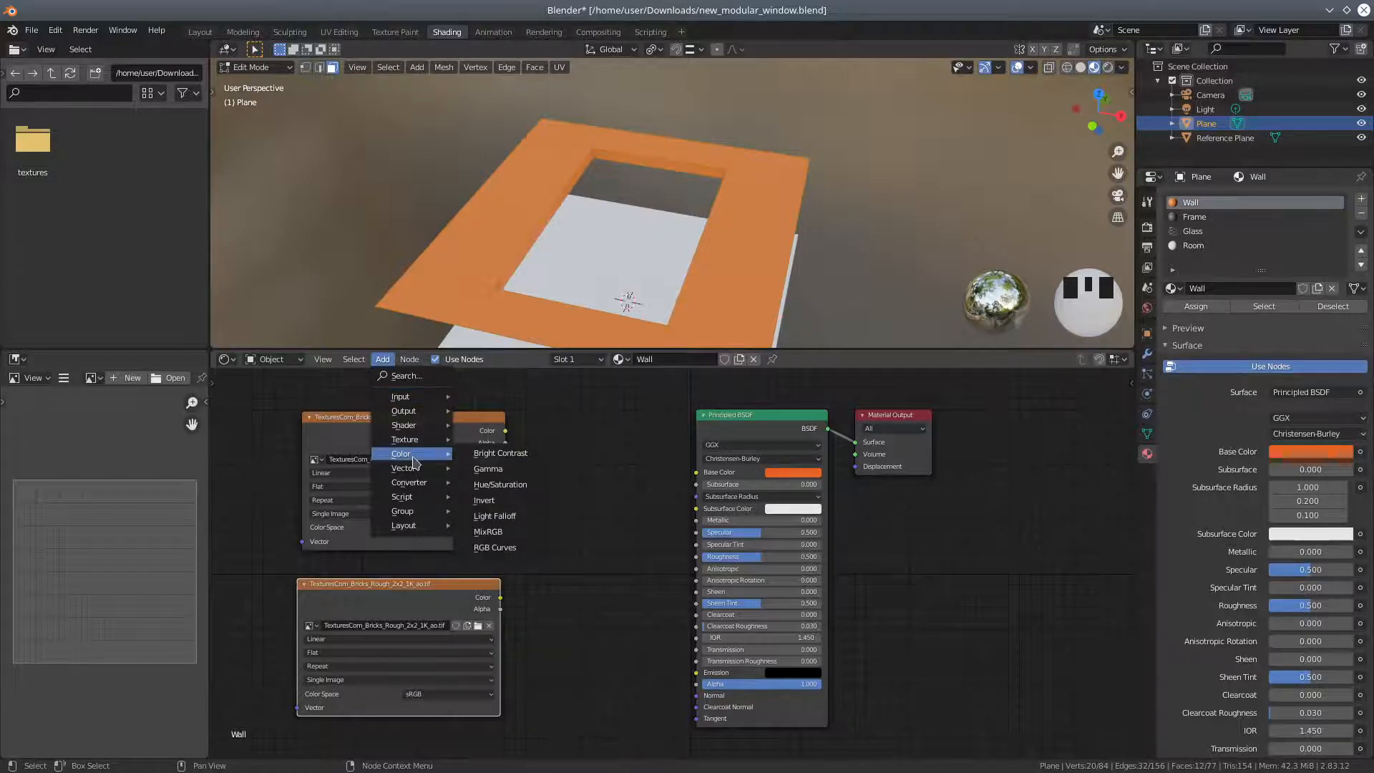
{"action": "mouse_move", "coordinate": [415, 430]}
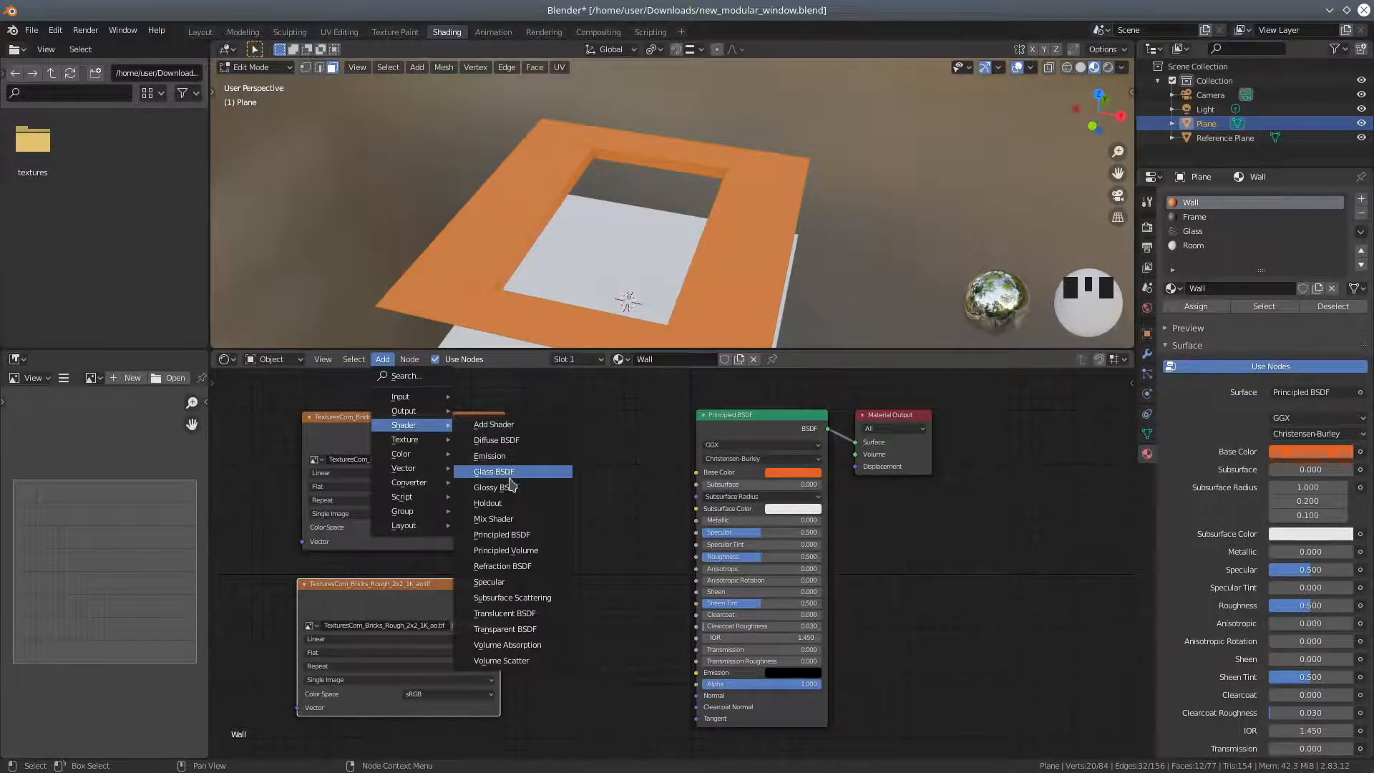
{"action": "left_click", "coordinate": [413, 377]}
{"action": "type", "text": "mix"}
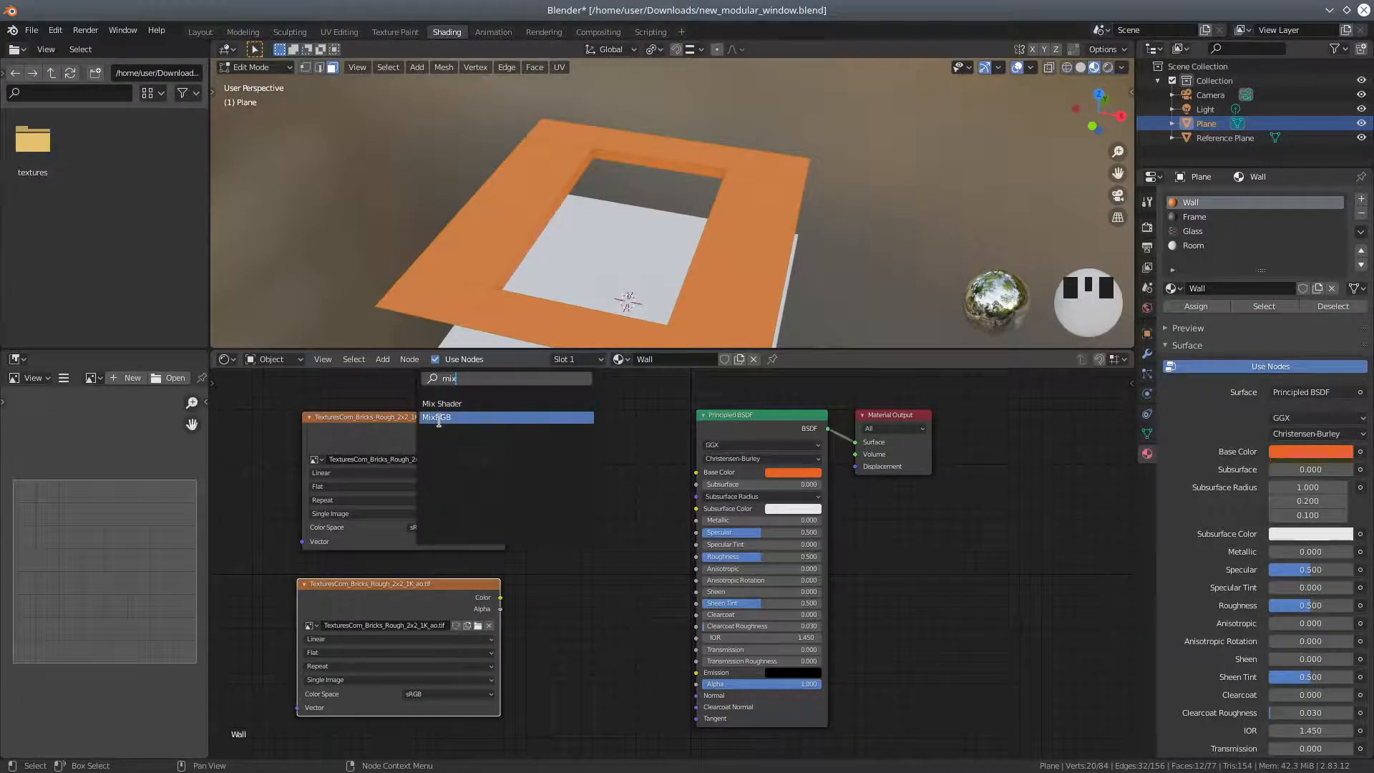
{"action": "left_click", "coordinate": [438, 420]}
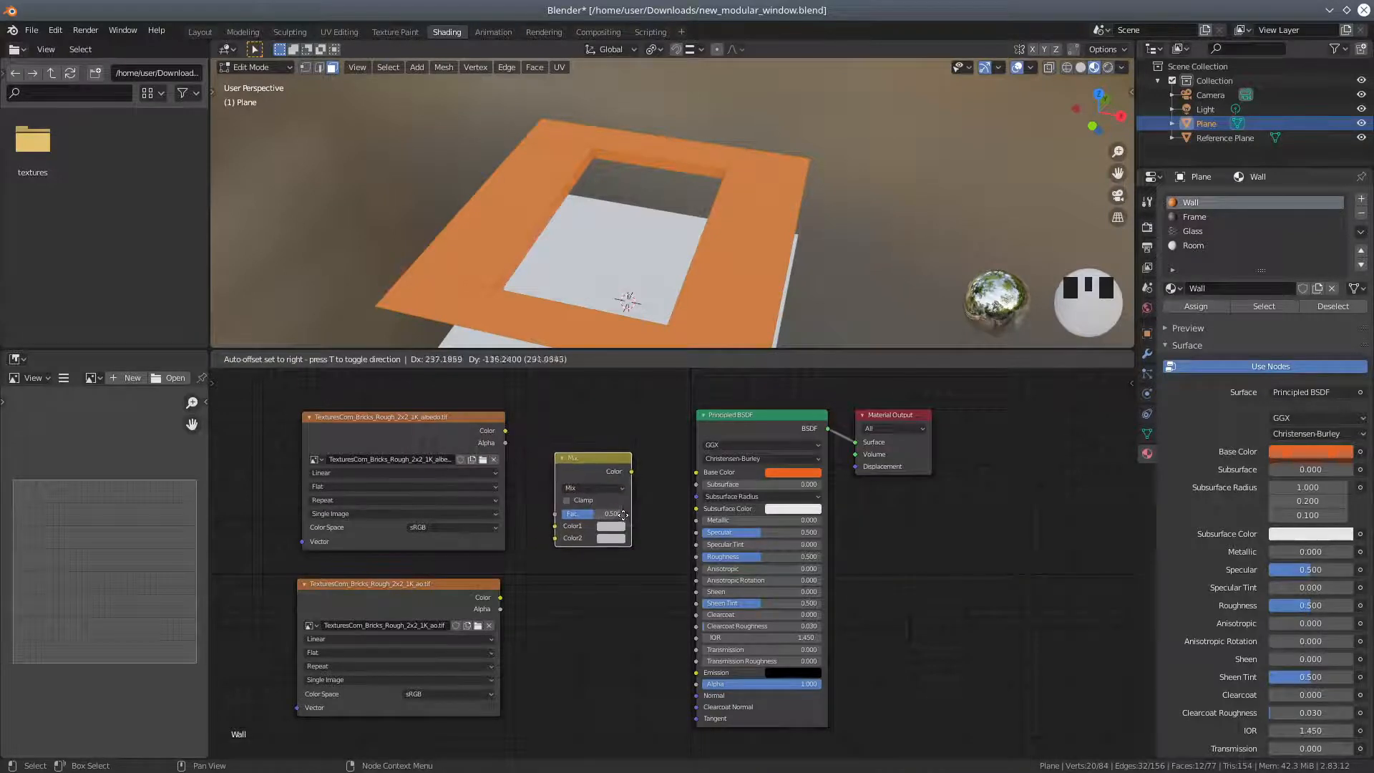
{"action": "left_click", "coordinate": [624, 526]}
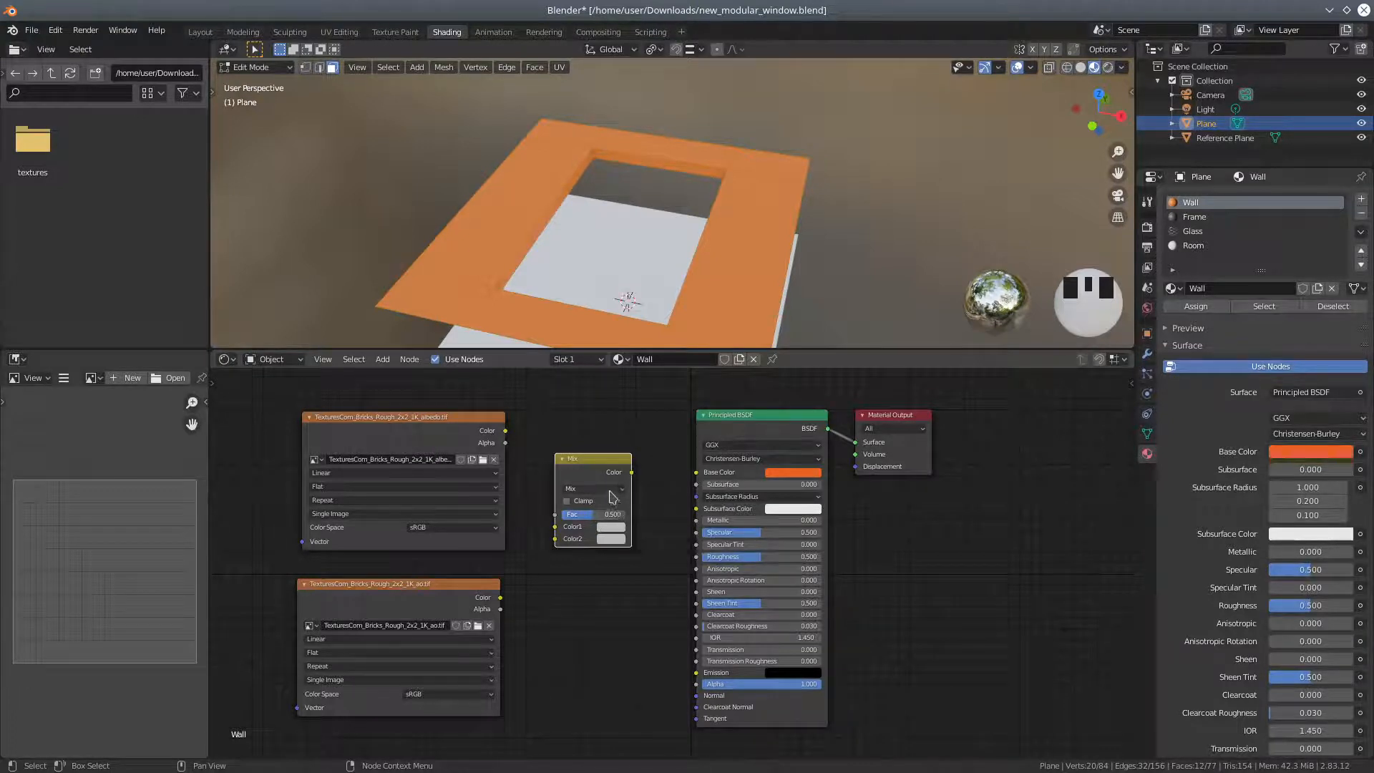
Set the MixRGB node's blending mode to Multiply and its factor to 1.000.
{"action": "left_click", "coordinate": [612, 491]}
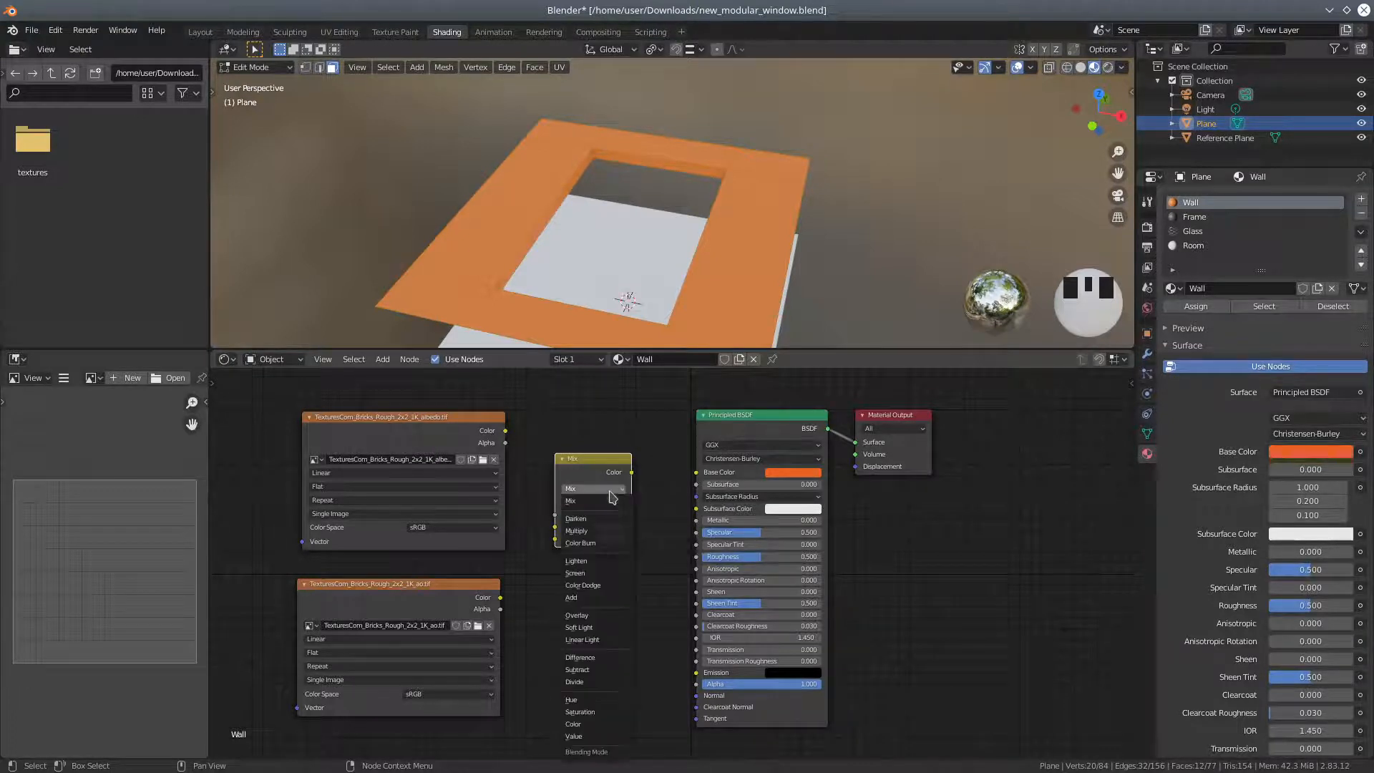
{"action": "left_click", "coordinate": [576, 530]}
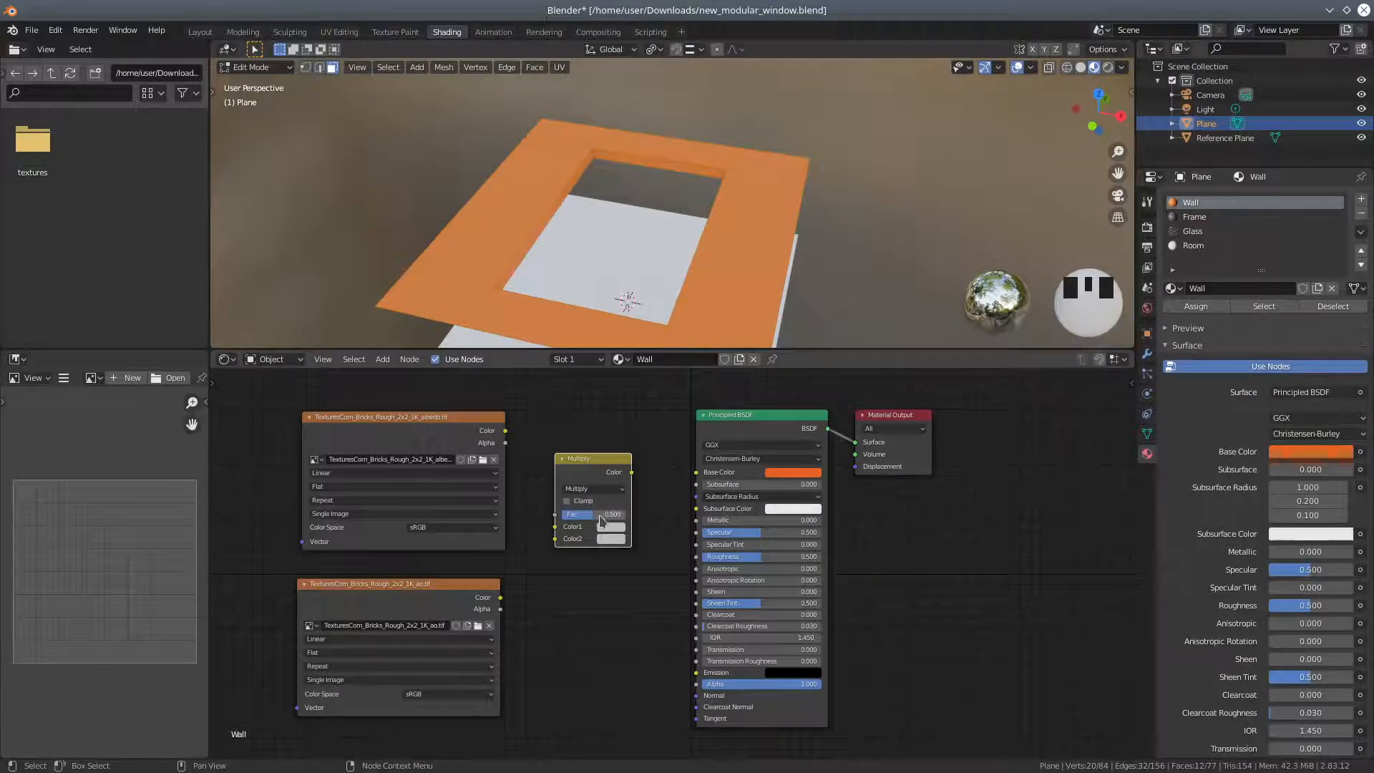
{"action": "left_click_drag", "start_coordinate": [599, 513], "coordinate": [630, 514]}
Connect the albedo color to the Multiply node's Color1, the AO color to Color2, and its output to Base Color.
{"action": "left_click_drag", "start_coordinate": [505, 431], "coordinate": [553, 527]}
{"action": "left_click_drag", "start_coordinate": [501, 598], "coordinate": [555, 539]}
{"action": "left_click_drag", "start_coordinate": [631, 473], "coordinate": [698, 473]}
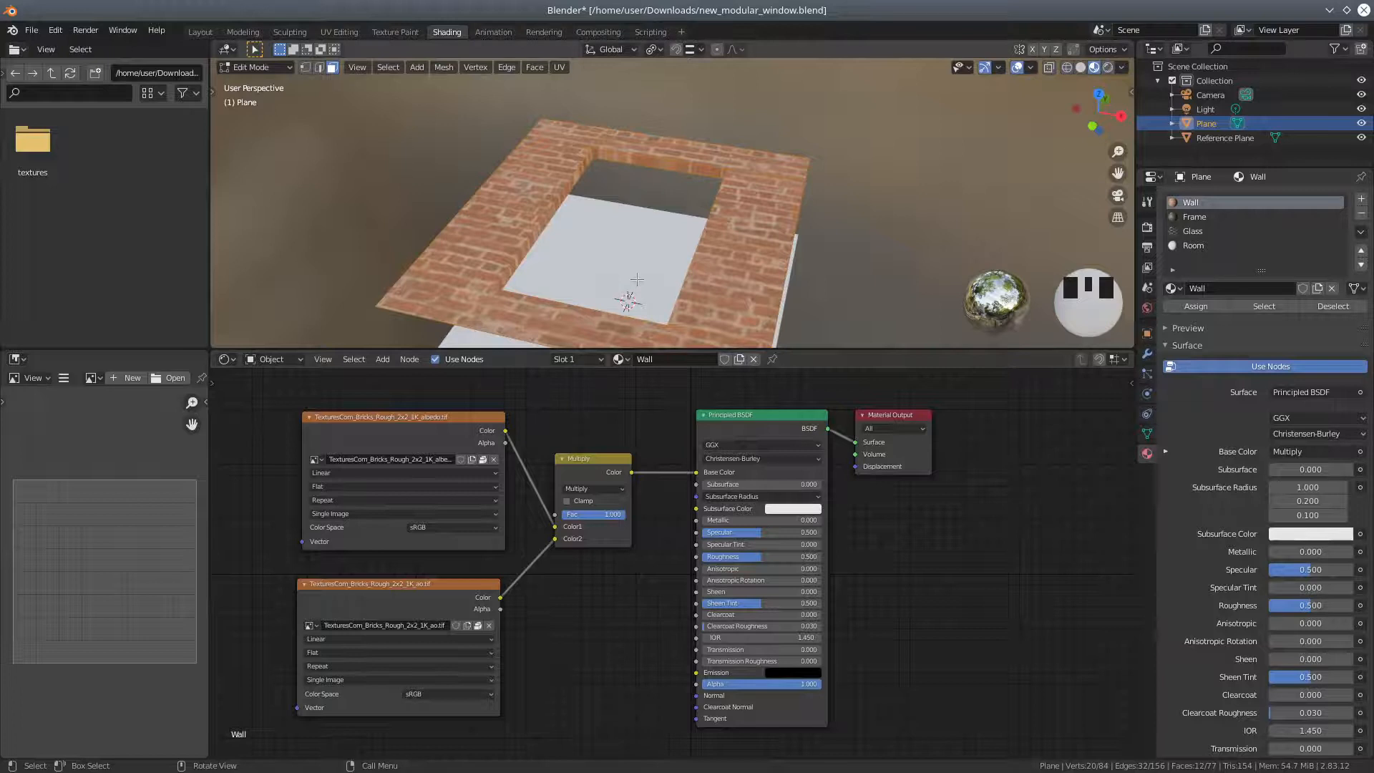
Examine the brick texture on the wall and inside the window opening from several angles.
{"action": "scroll", "coordinate": [613, 305], "scroll_direction": "down", "scroll_amount": 2}
{"action": "middle_click_drag", "start_coordinate": [613, 304], "coordinate": [614, 77]}
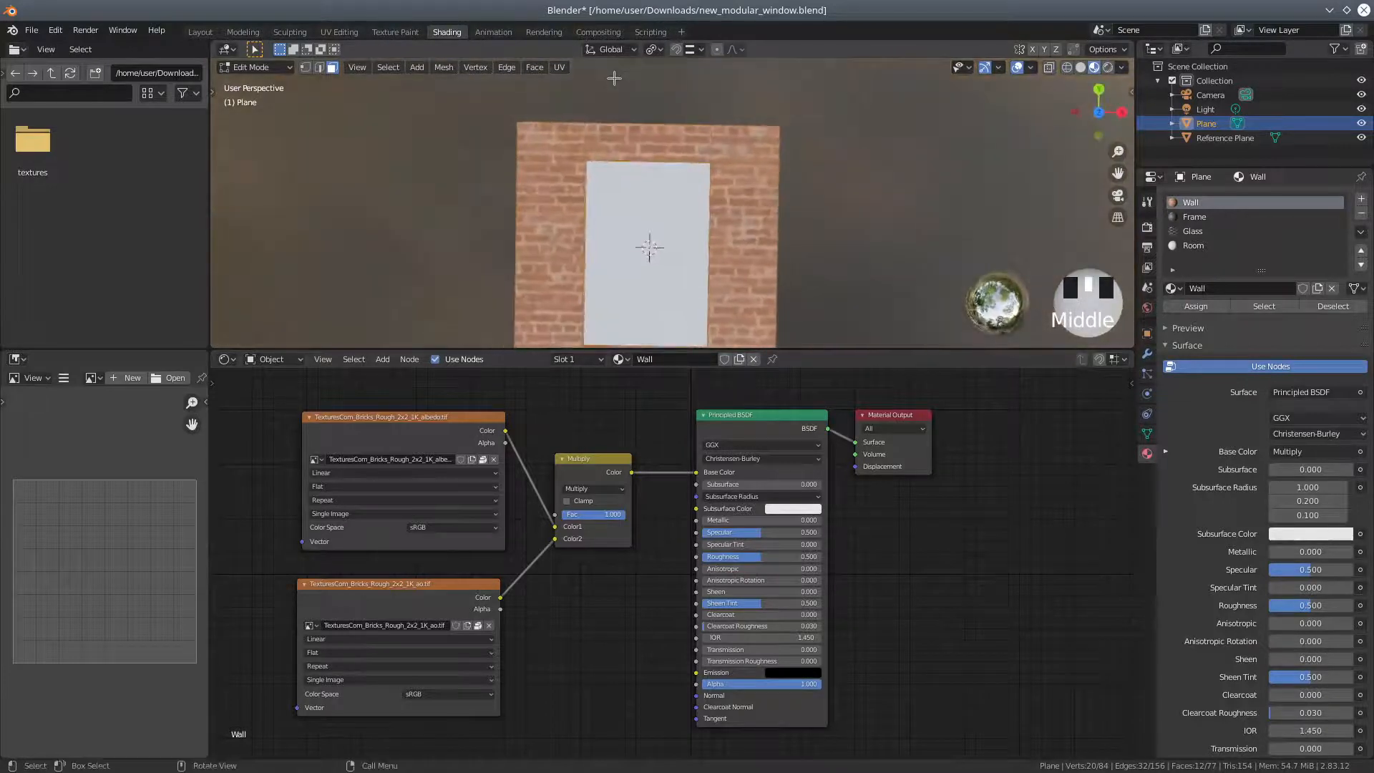
{"action": "scroll", "coordinate": [614, 78], "scroll_direction": "up", "scroll_amount": 3}
{"action": "scroll", "coordinate": [614, 78], "scroll_direction": "down", "scroll_amount": 1}
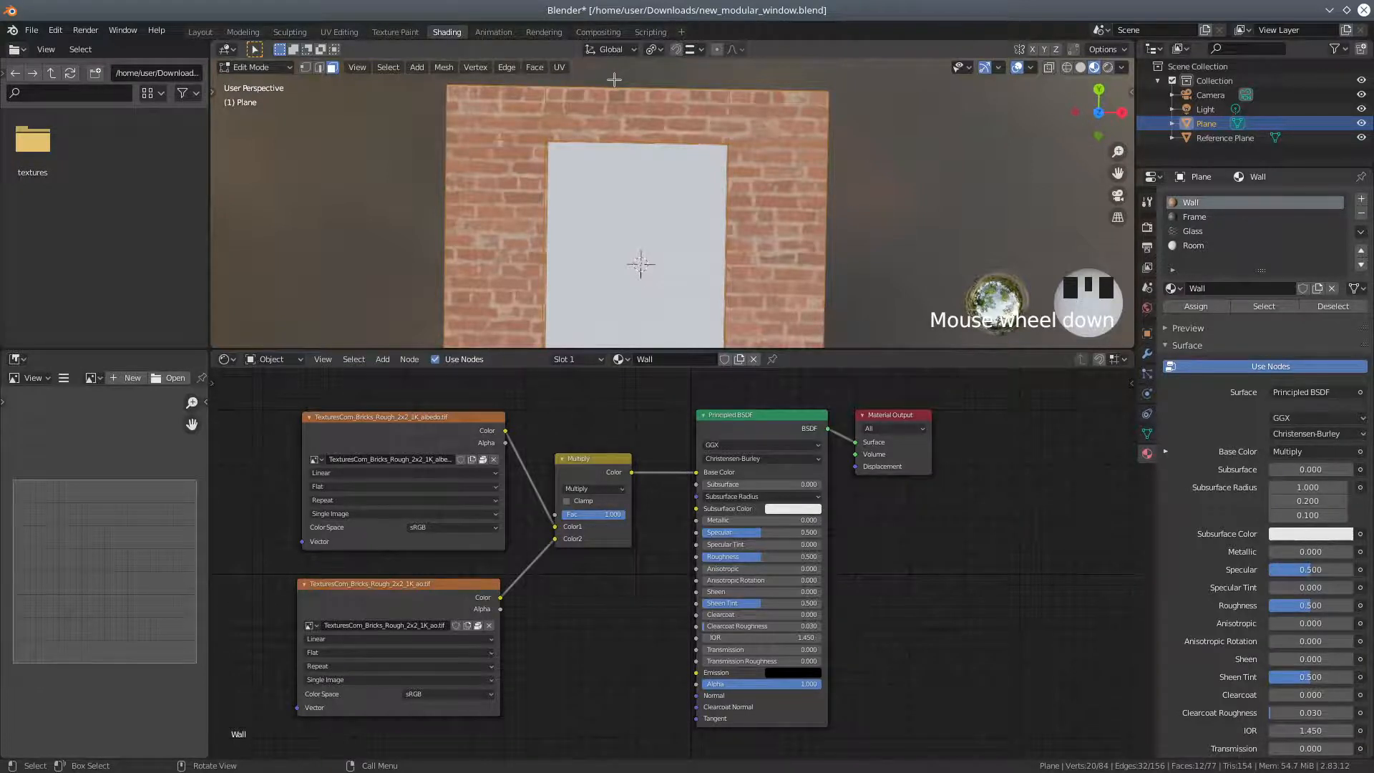
{"action": "scroll", "coordinate": [614, 79], "scroll_direction": "down", "scroll_amount": 1}
{"action": "middle_click_drag", "start_coordinate": [652, 94], "coordinate": [653, 318]}
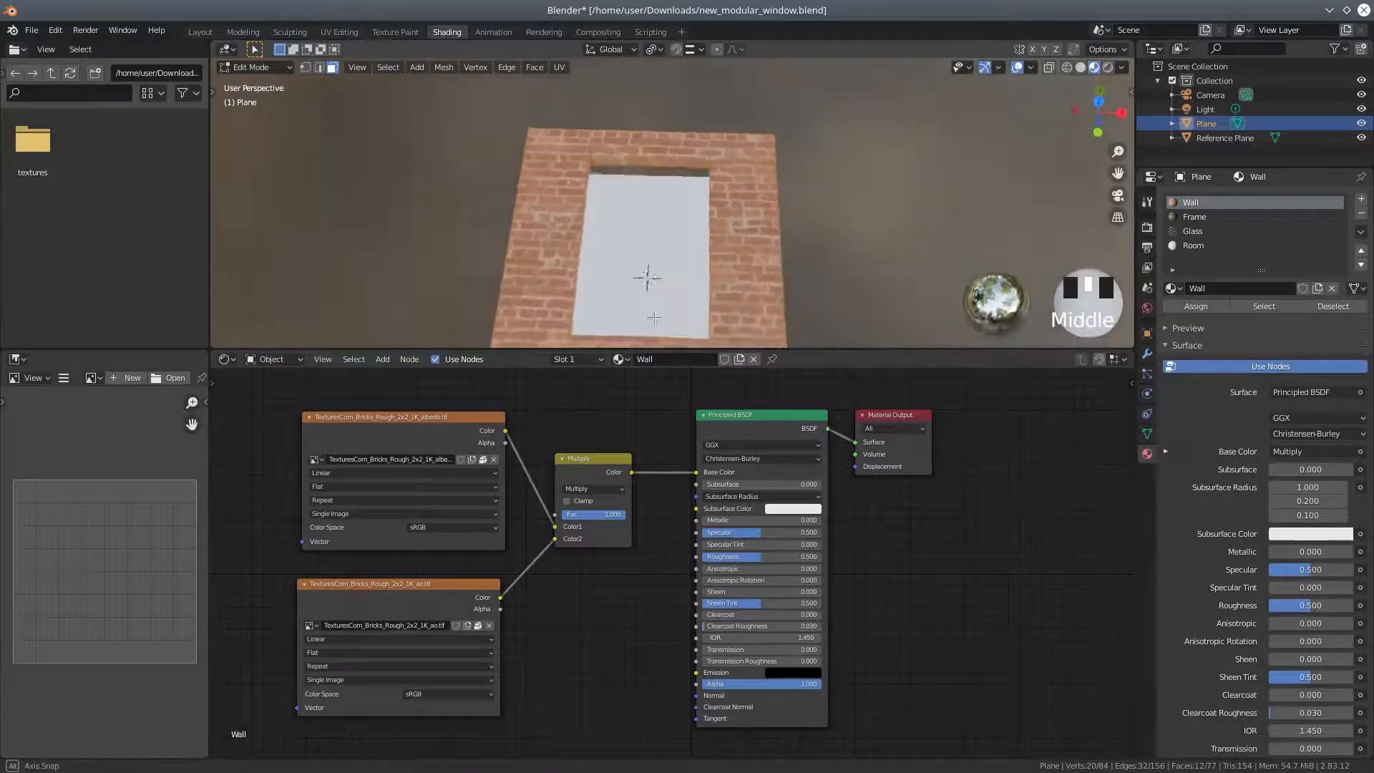
{"action": "scroll", "coordinate": [584, 332], "scroll_direction": "up", "scroll_amount": 3}
{"action": "middle_click_drag", "start_coordinate": [498, 296], "coordinate": [428, 275]}
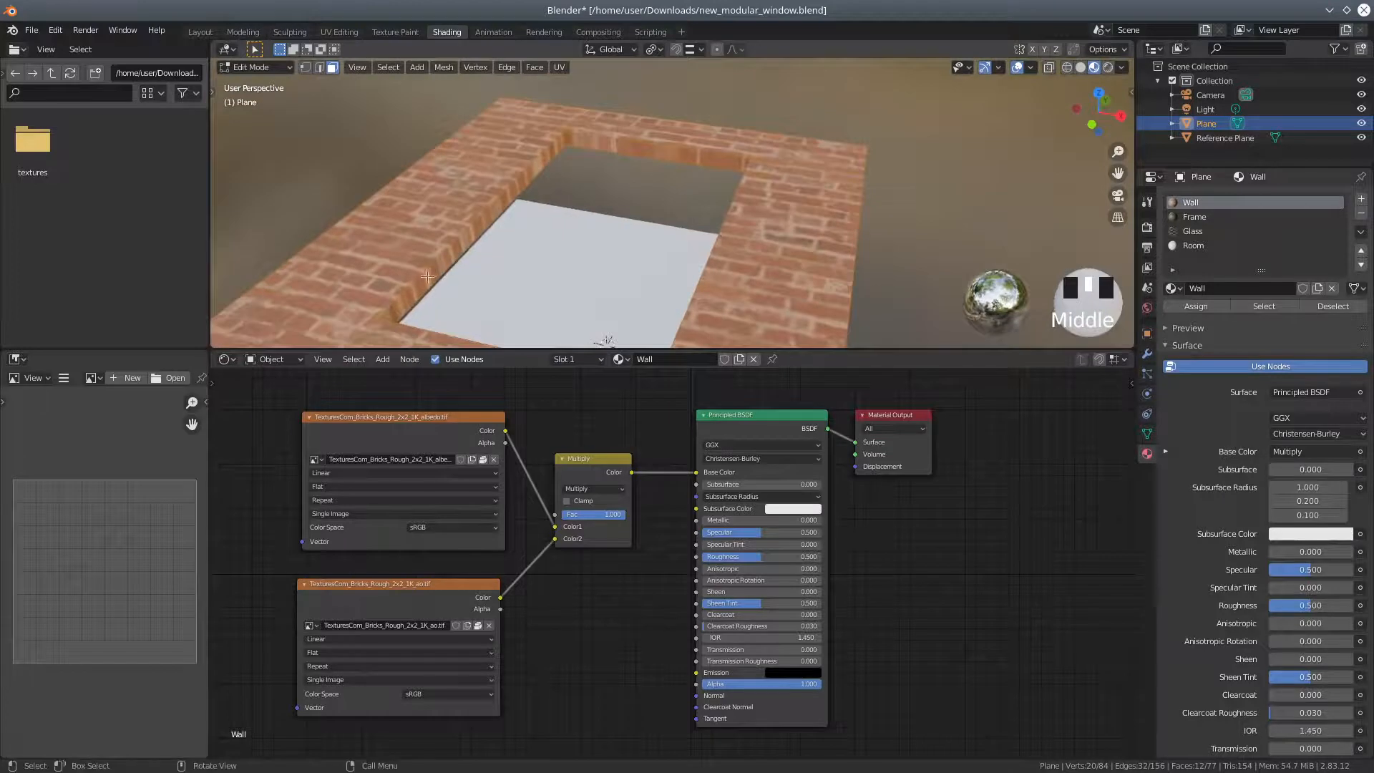
{"action": "middle_click_drag", "start_coordinate": [596, 267], "coordinate": [692, 246]}
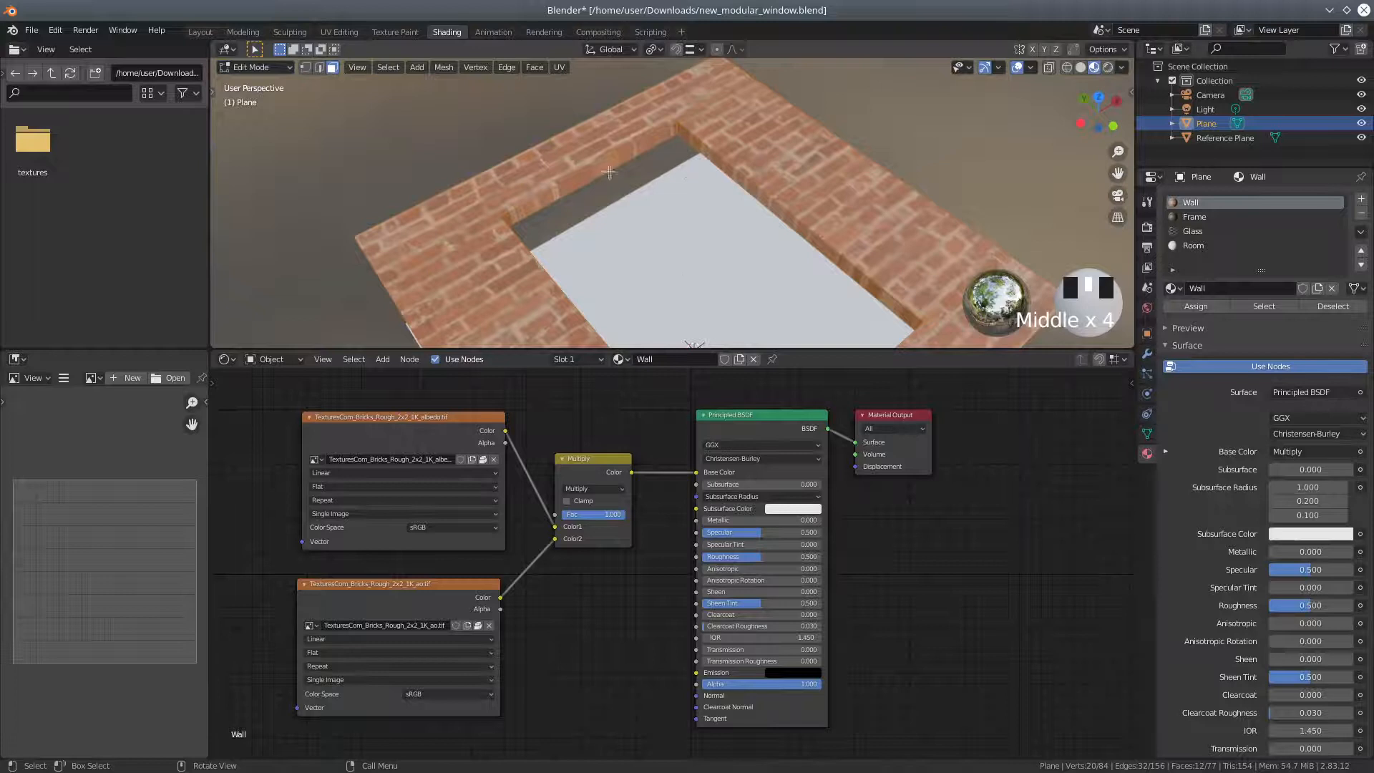
Select all edges of the inner faces lining the wall's window opening and mark them as seams.
{"action": "left_click", "coordinate": [704, 141]}
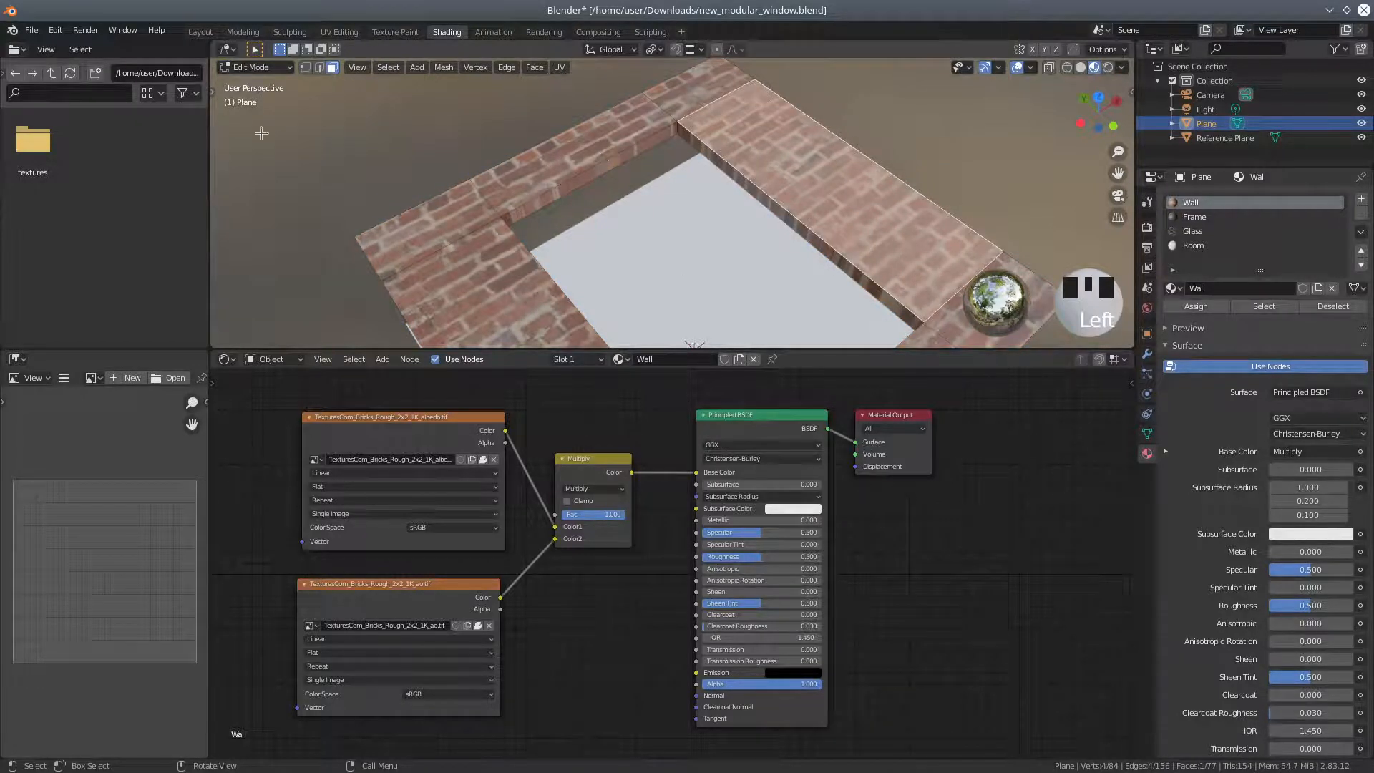
{"action": "left_click", "coordinate": [315, 74]}
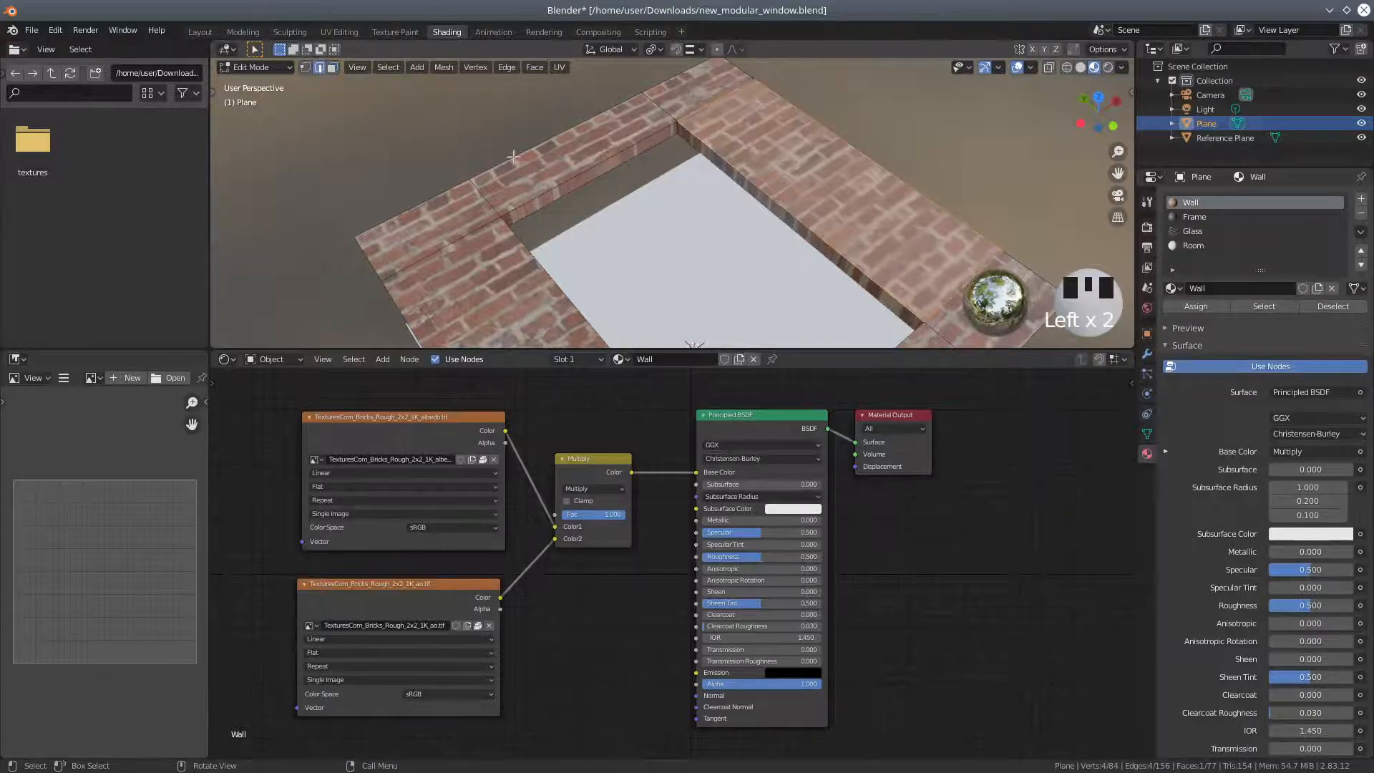
{"action": "left_click", "coordinate": [585, 172]}
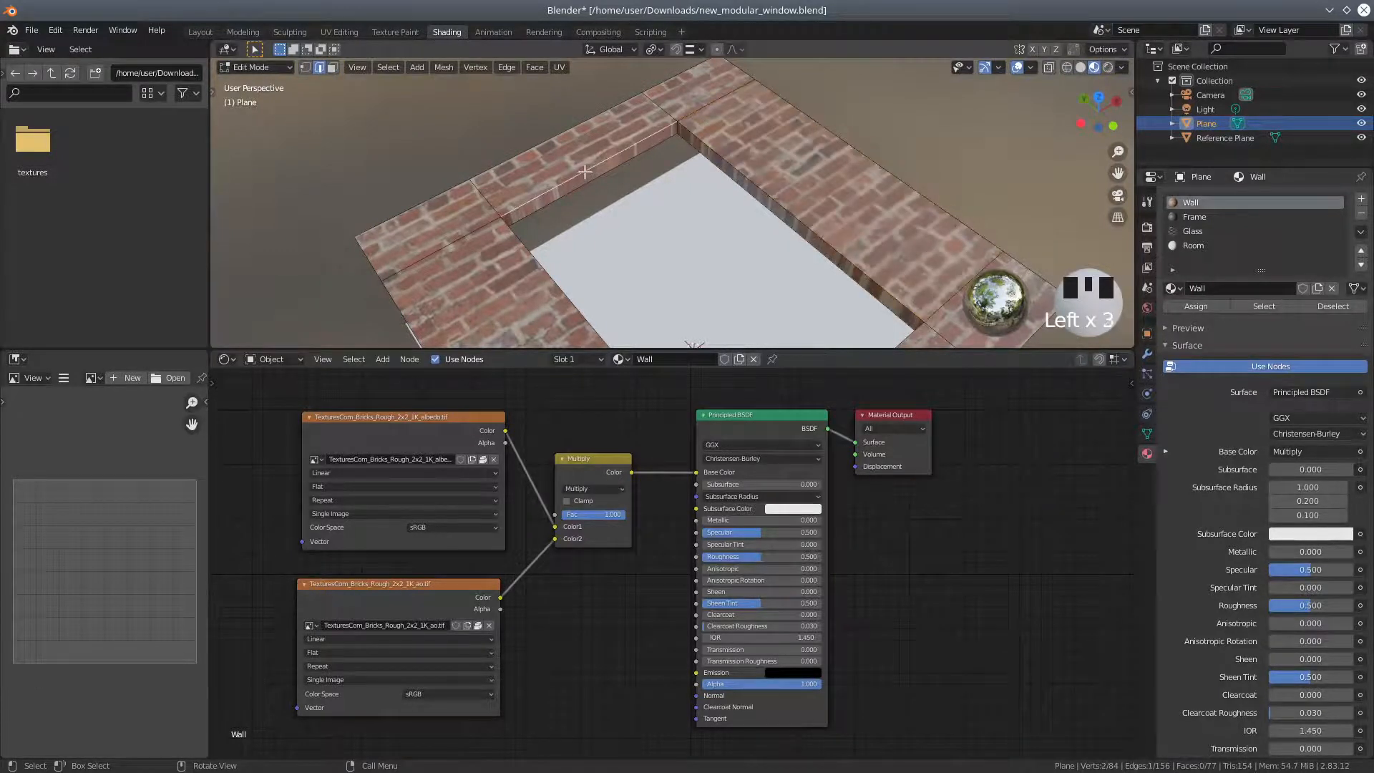
{"action": "left_click", "coordinate": [585, 171], "text": "alt+shift"}
{"action": "left_click", "coordinate": [585, 172], "text": "alt+shift"}
{"action": "left_click", "coordinate": [734, 164], "text": "shift"}
{"action": "middle_click_drag", "start_coordinate": [677, 258], "coordinate": [478, 179]}
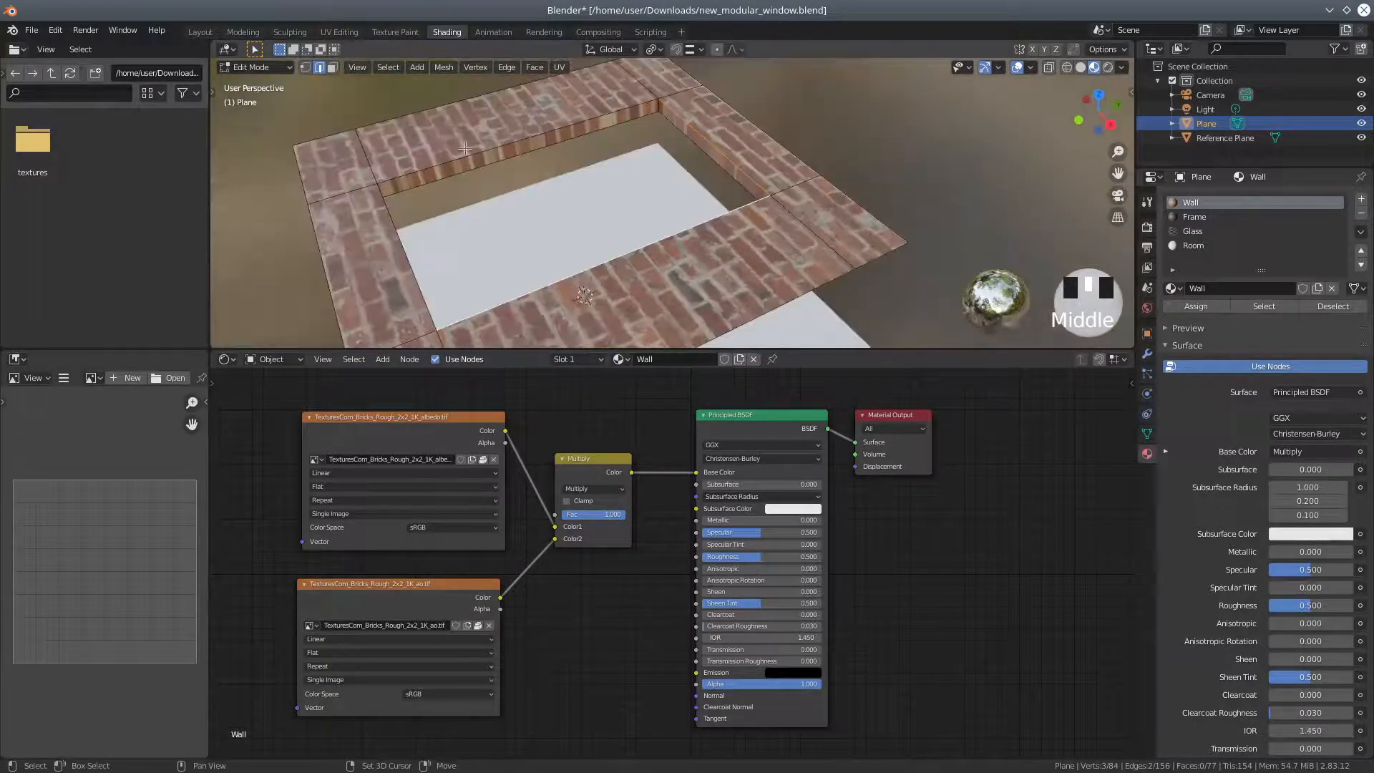
{"action": "left_click", "coordinate": [467, 156], "text": "shift"}
{"action": "left_click", "coordinate": [389, 213], "text": "shift"}
{"action": "middle_click_drag", "start_coordinate": [548, 295], "coordinate": [542, 203]}
{"action": "left_click", "coordinate": [619, 116], "text": "alt+shift"}
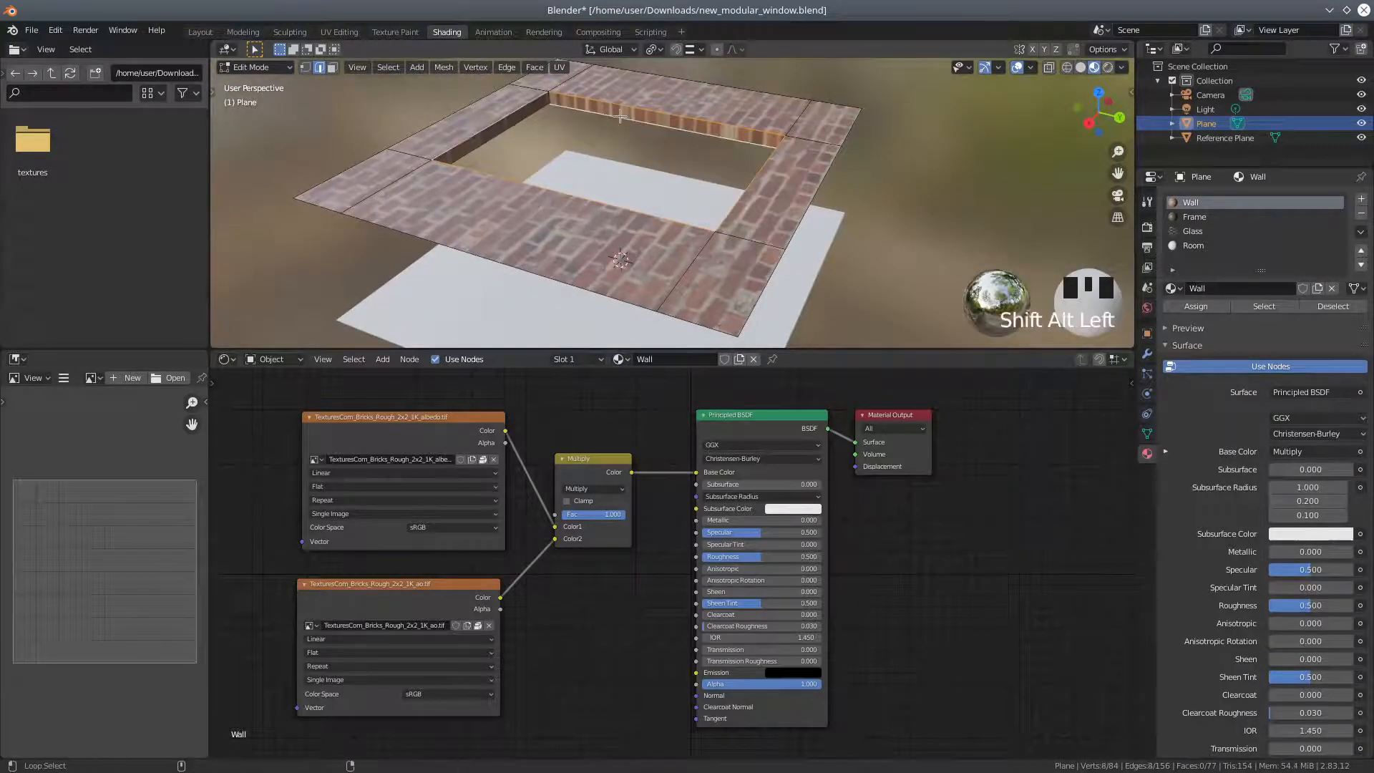
{"action": "middle_click_drag", "start_coordinate": [619, 116], "coordinate": [728, 178]}
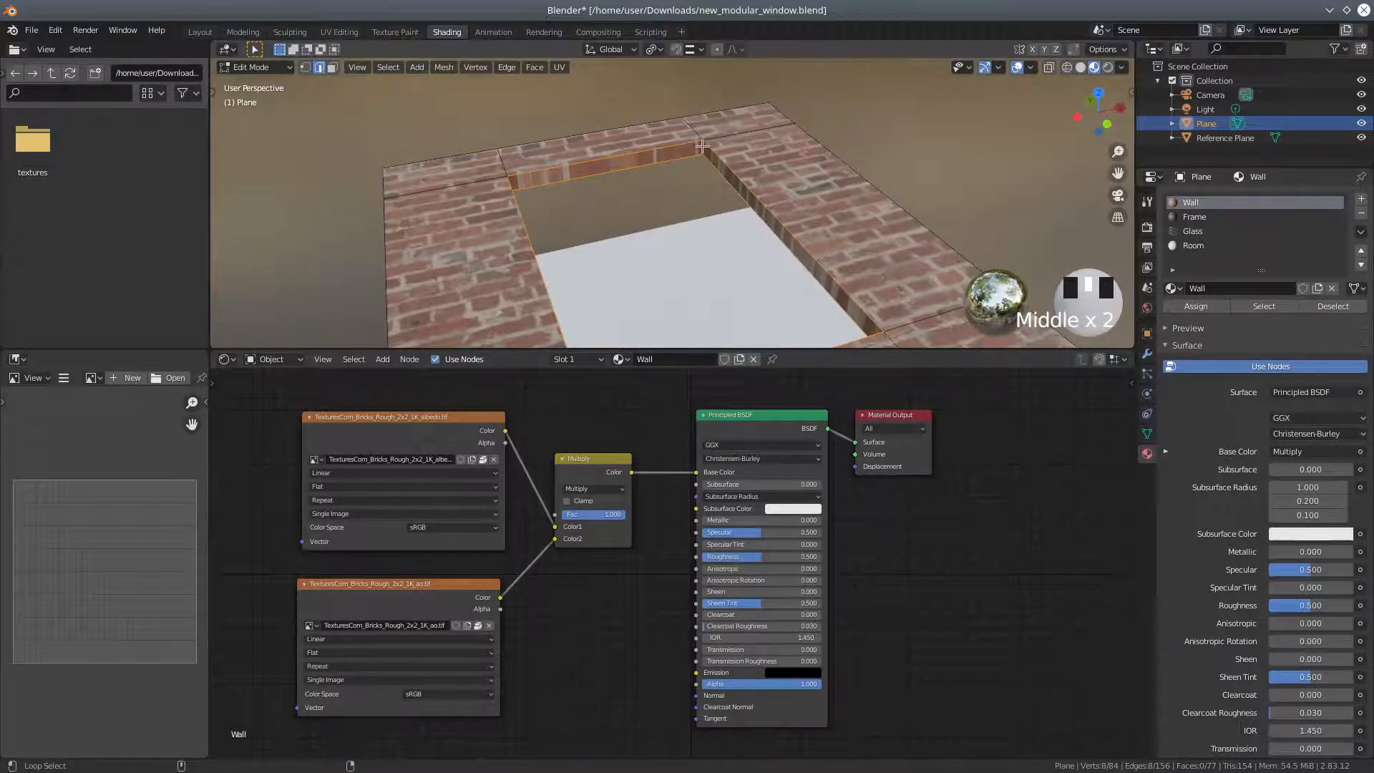
{"action": "left_click", "coordinate": [687, 169], "text": "alt+shift"}
{"action": "middle_click_drag", "start_coordinate": [593, 208], "coordinate": [562, 166]}
{"action": "left_click", "coordinate": [545, 147], "text": "alt+shift"}
{"action": "middle_click_drag", "start_coordinate": [608, 215], "coordinate": [811, 104]}
{"action": "left_click", "coordinate": [432, 140], "text": "alt+shift"}
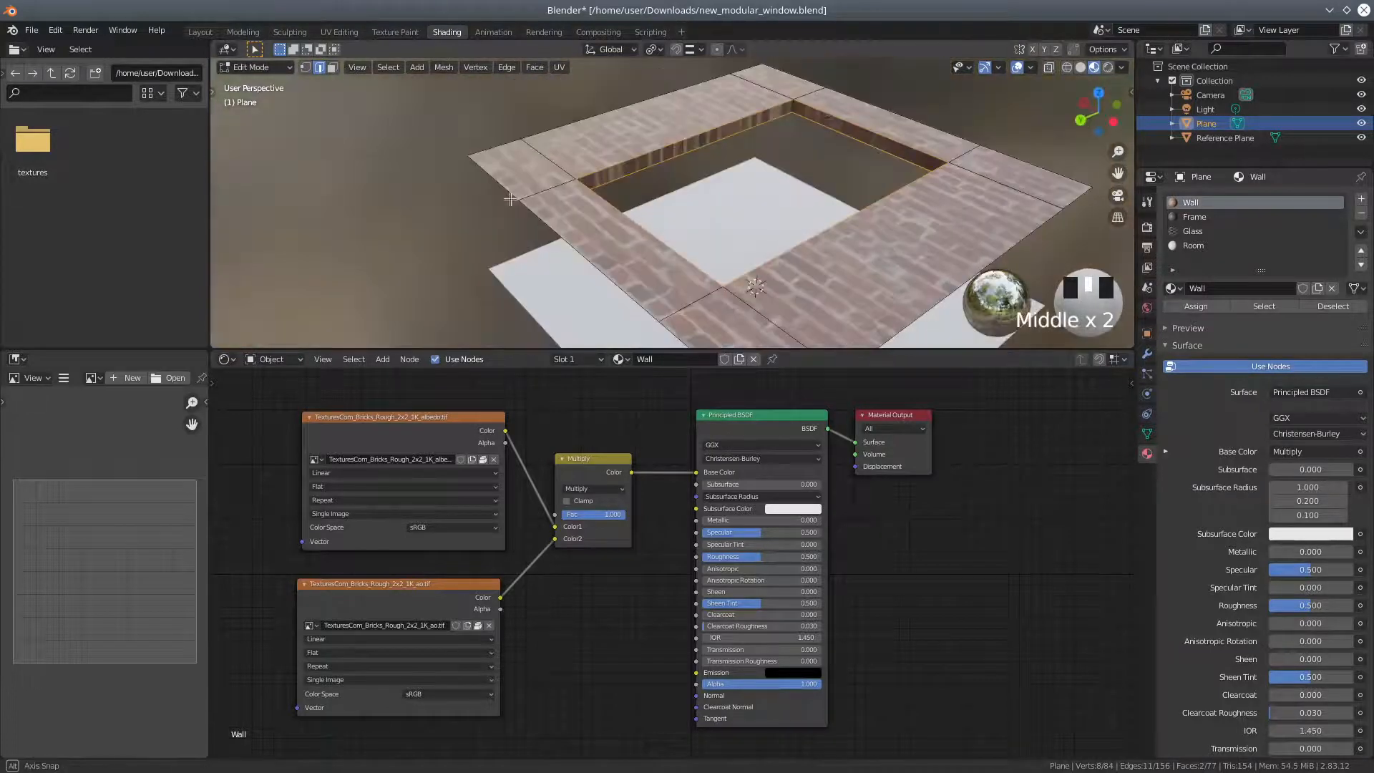
{"action": "left_click", "coordinate": [791, 104], "text": "alt+shift"}
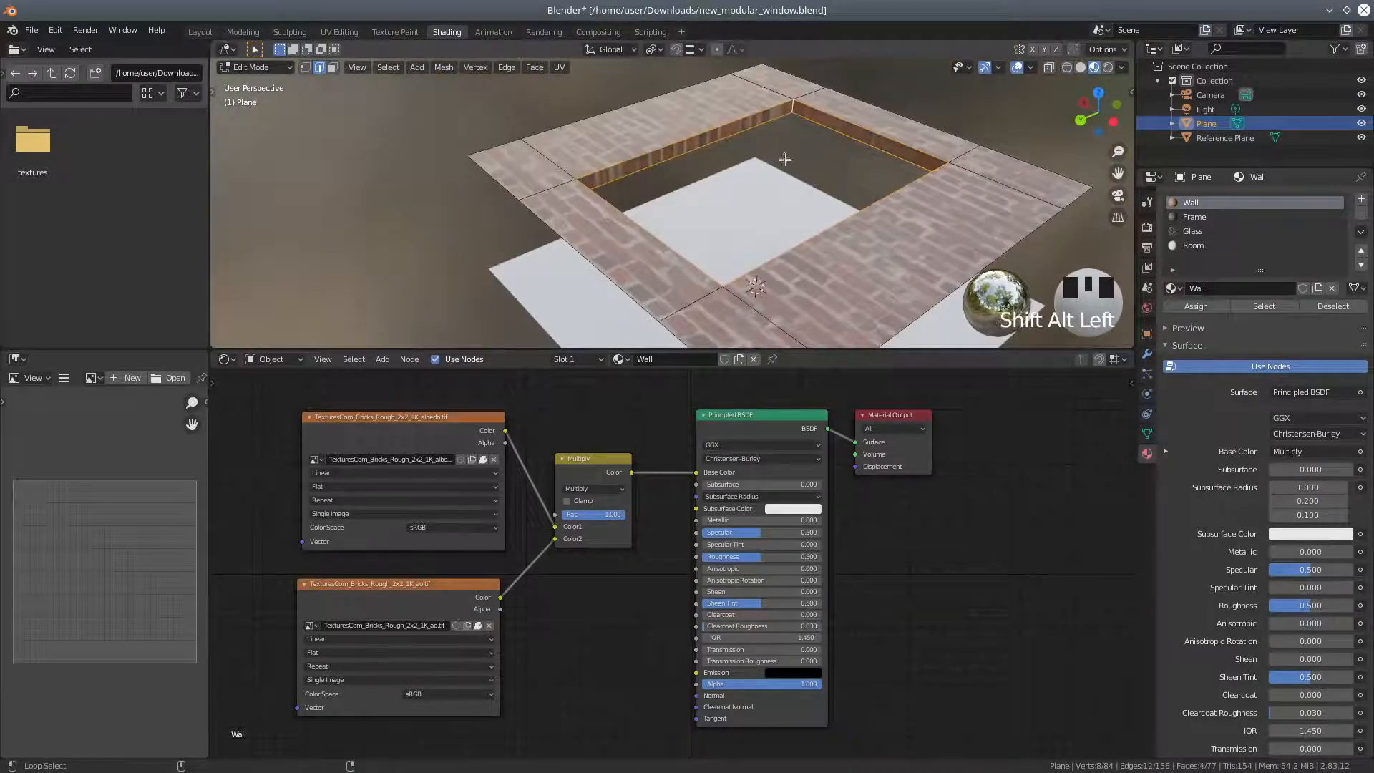
{"action": "left_click", "coordinate": [506, 68]}
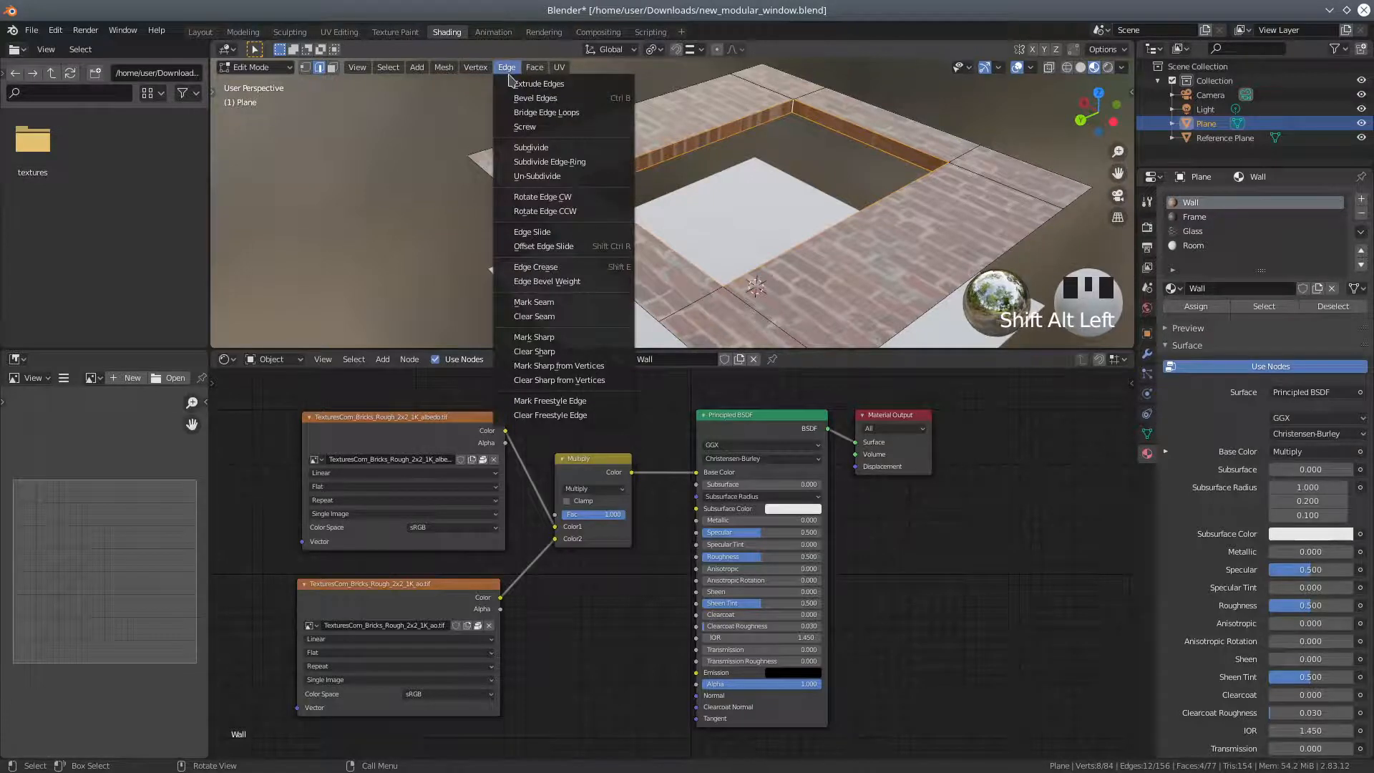
{"action": "left_click", "coordinate": [534, 302]}
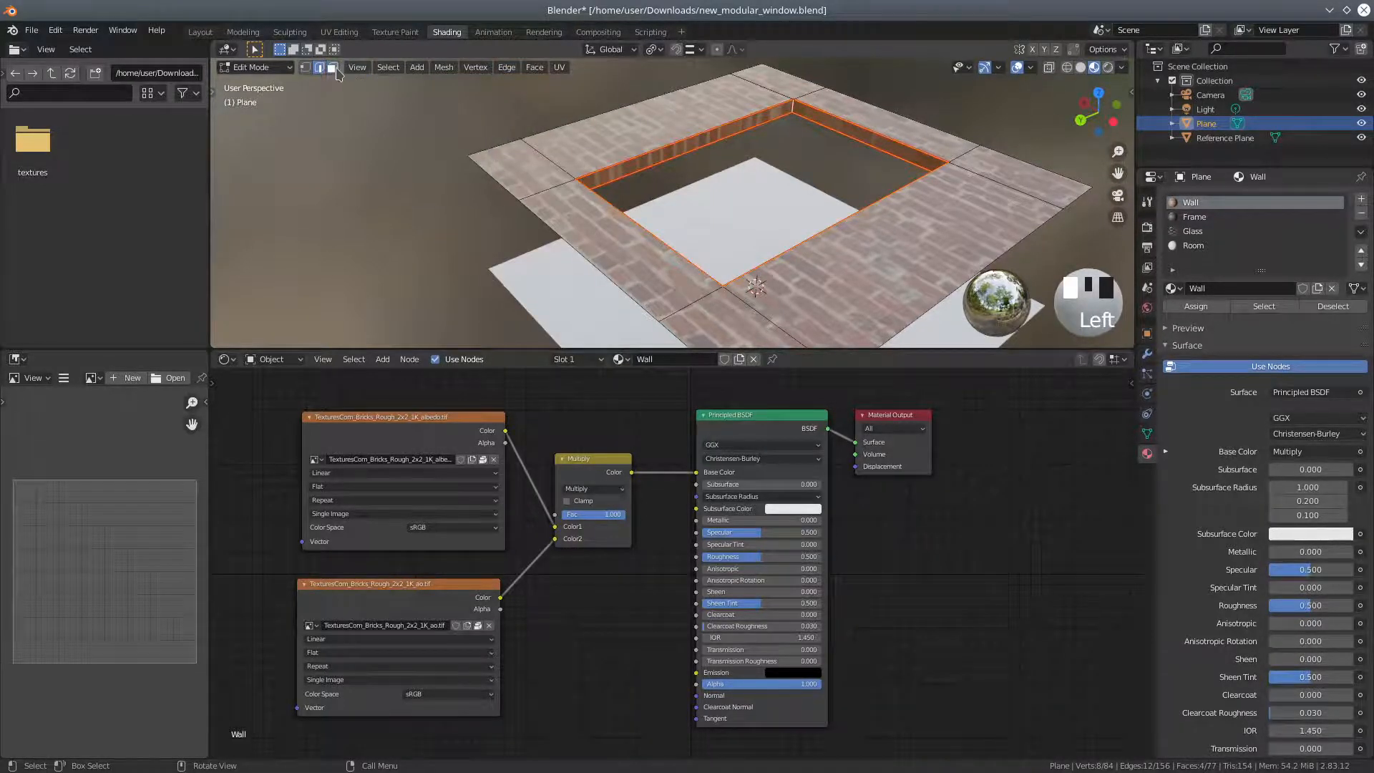
Unwrap the inner faces of the window opening with Smart UV Project, using angle limit 66 and island margin 0.
{"action": "left_click", "coordinate": [334, 68]}
{"action": "middle_click_drag", "start_coordinate": [741, 220], "coordinate": [697, 192]}
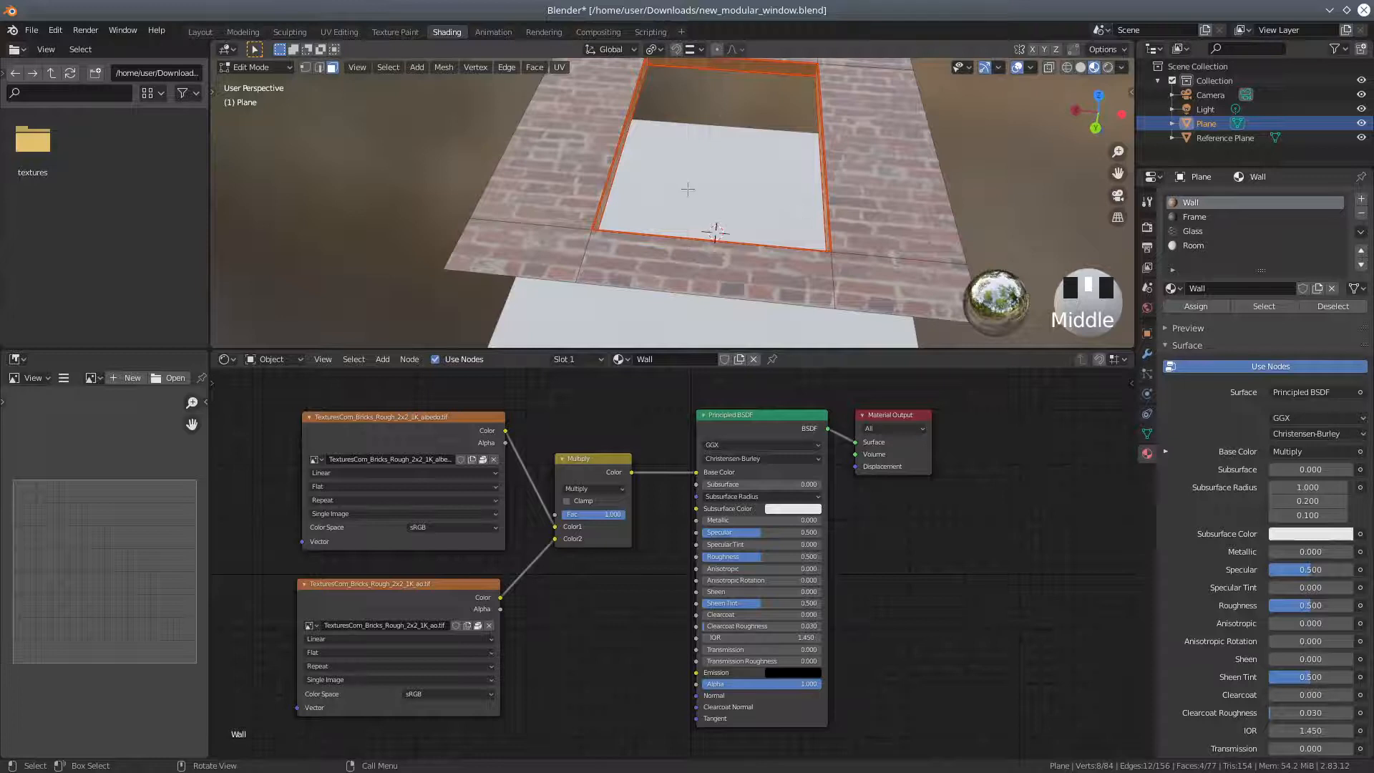
{"action": "key", "text": "u"}
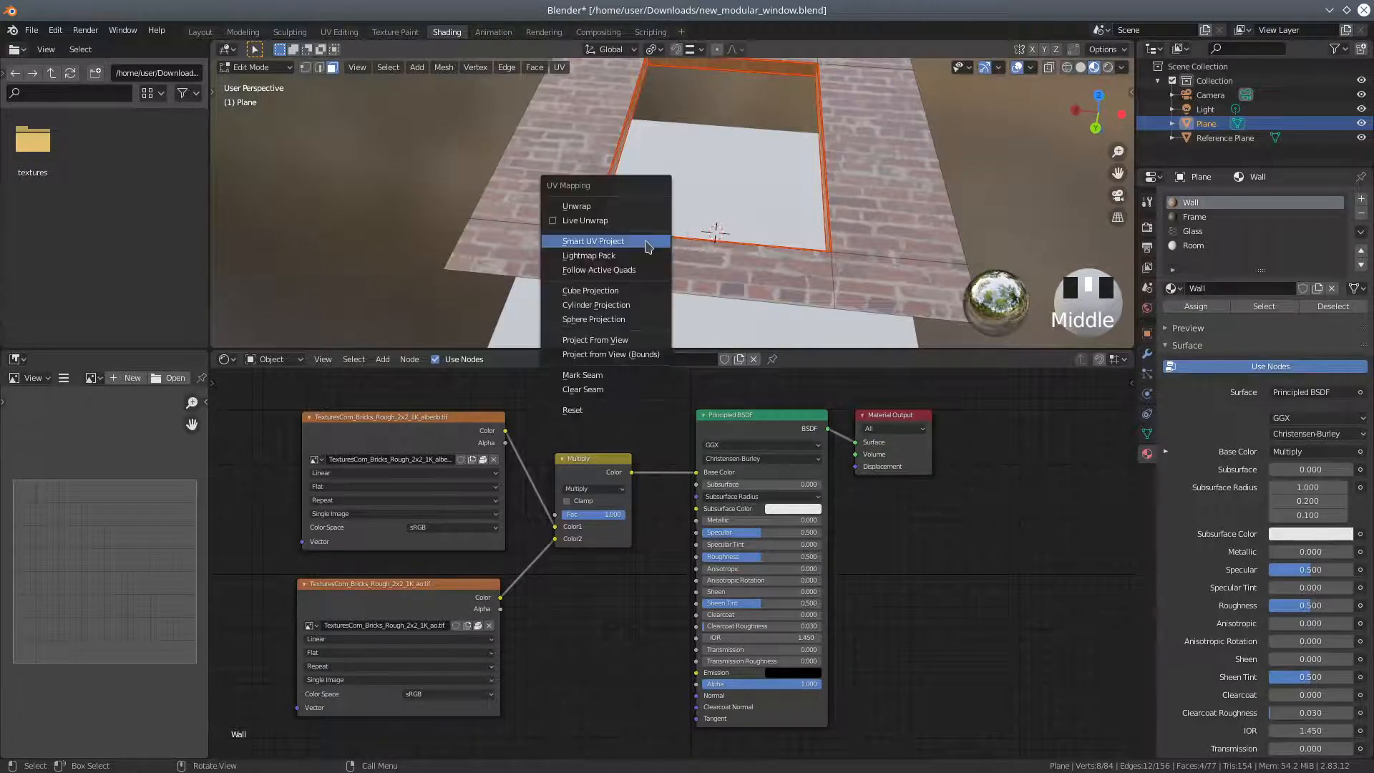
{"action": "left_click", "coordinate": [647, 242]}
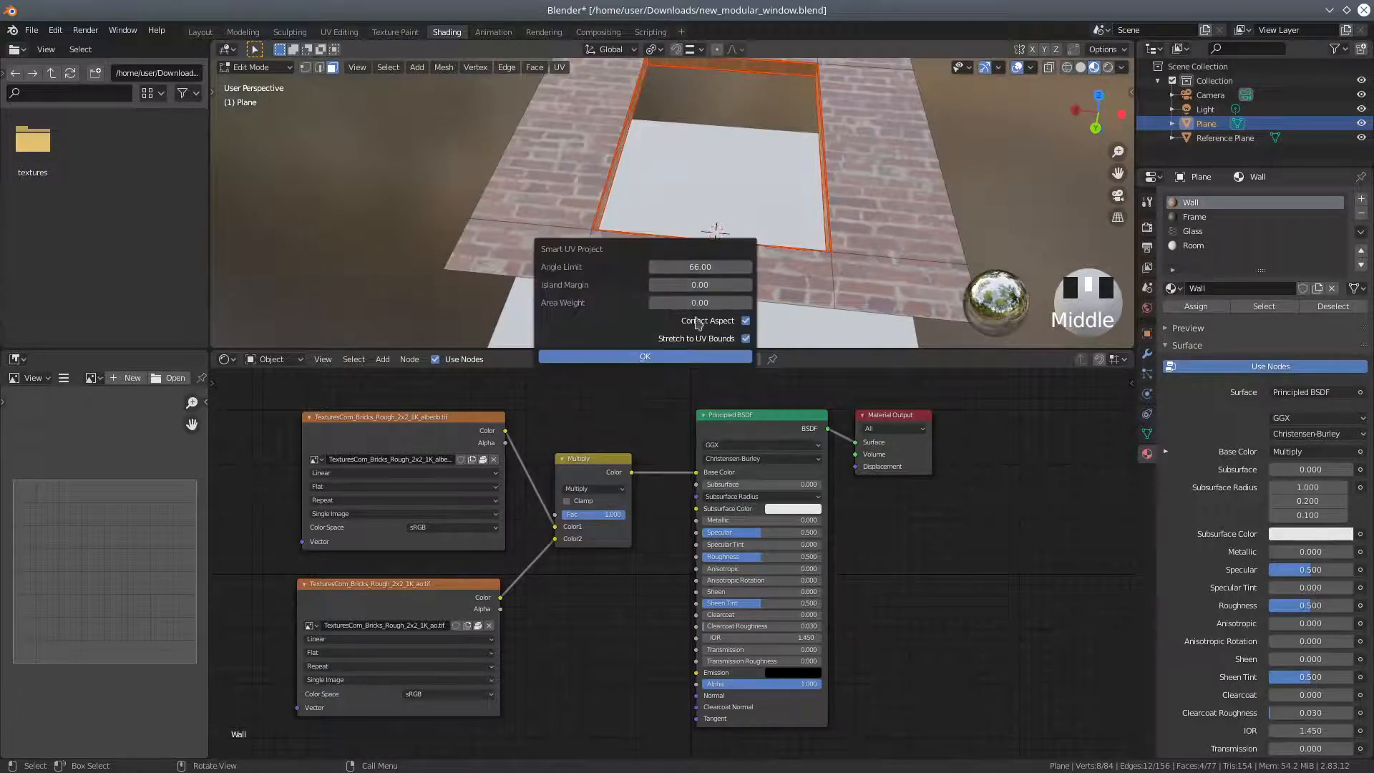
{"action": "left_click", "coordinate": [674, 355]}
{"action": "middle_click_drag", "start_coordinate": [756, 206], "coordinate": [771, 66]}
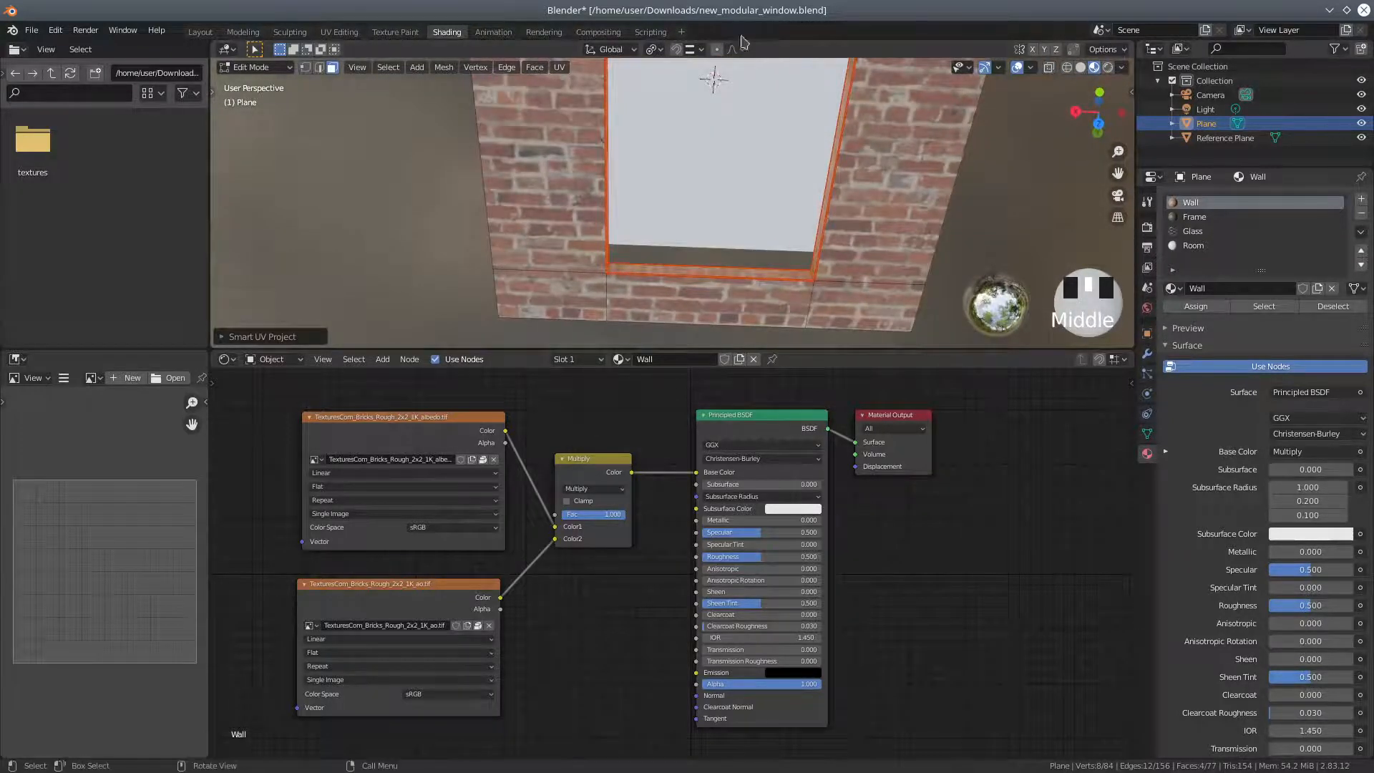
Change the image viewer area to the UV Editor and select all UV islands of the window opening's inner faces.
{"action": "scroll", "coordinate": [507, 271], "scroll_direction": "down", "scroll_amount": 2}
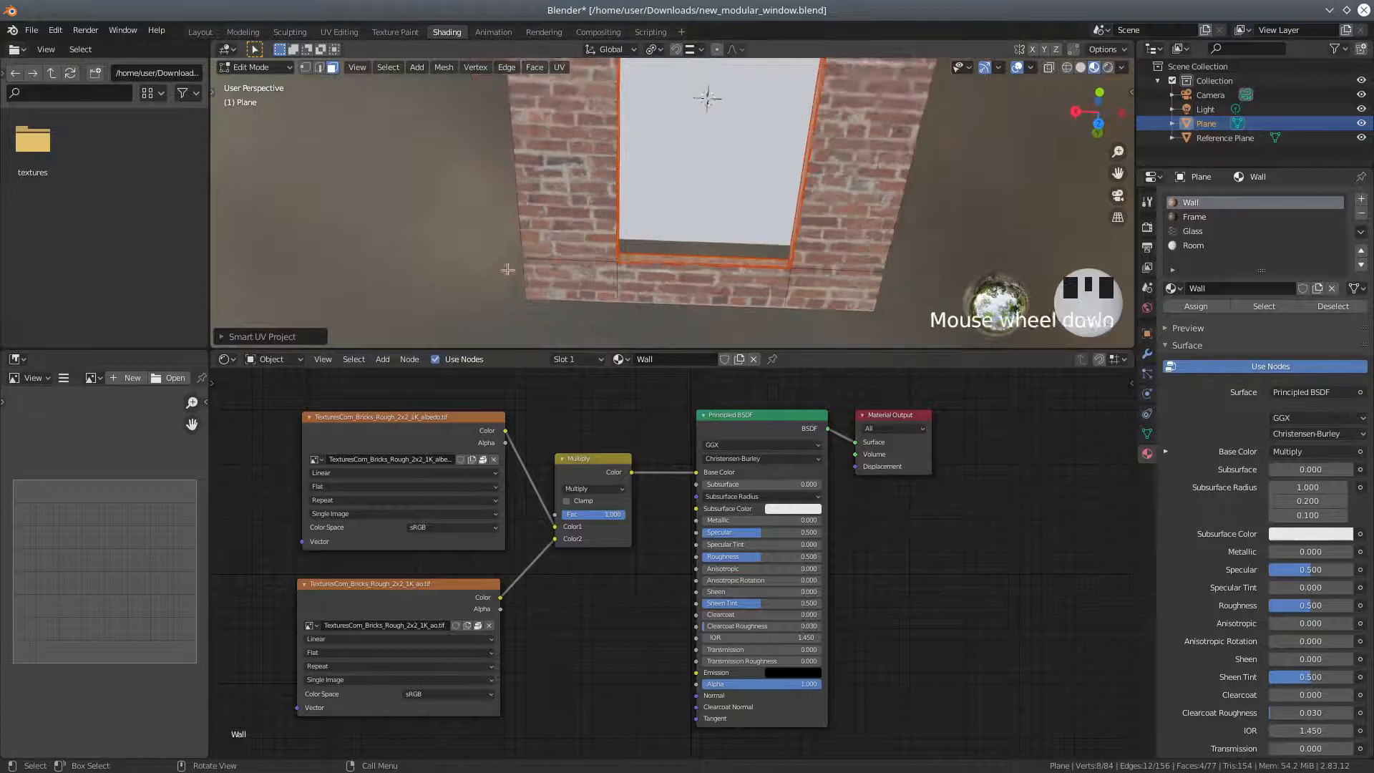
{"action": "left_click", "coordinate": [32, 378]}
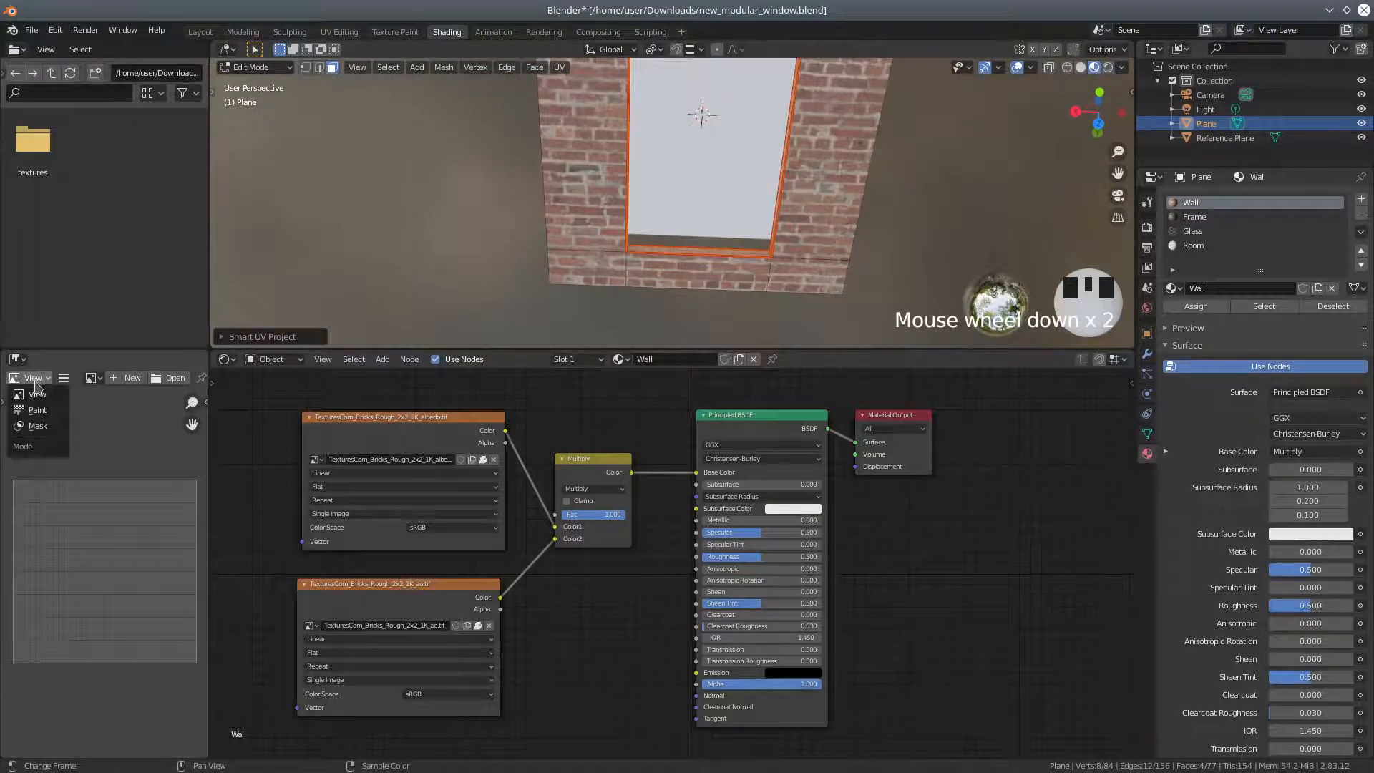
{"action": "left_click", "coordinate": [21, 360]}
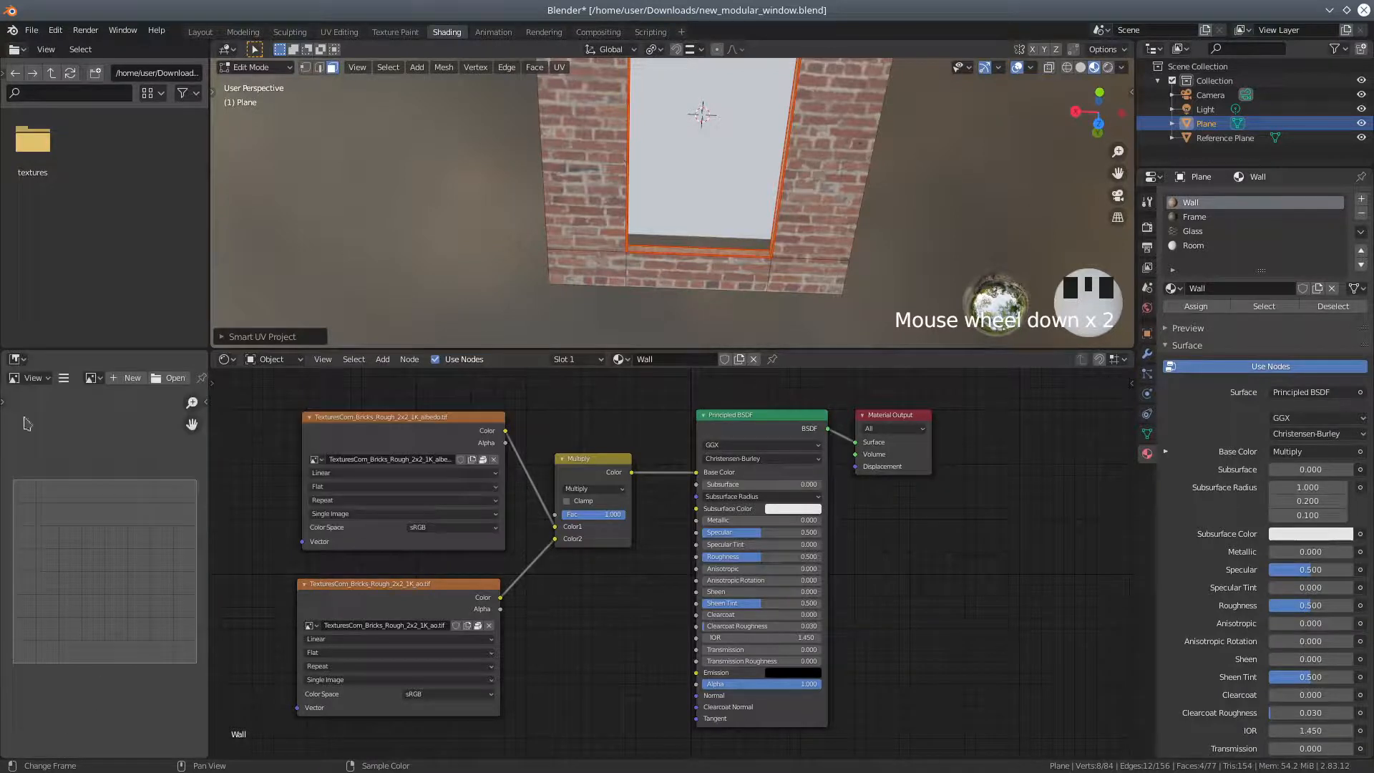
{"action": "left_click", "coordinate": [22, 360]}
{"action": "left_click", "coordinate": [41, 445]}
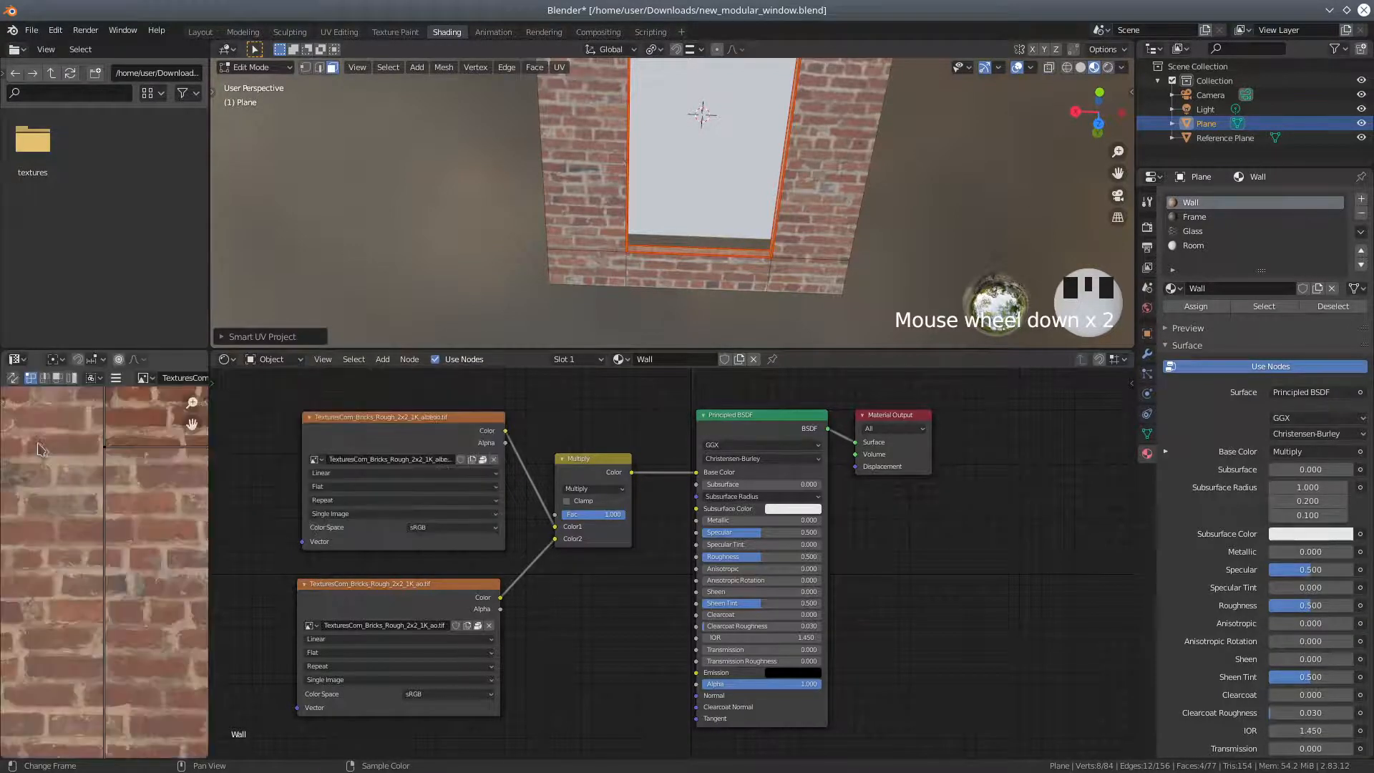
{"action": "scroll", "coordinate": [106, 507], "scroll_direction": "down", "scroll_amount": 5}
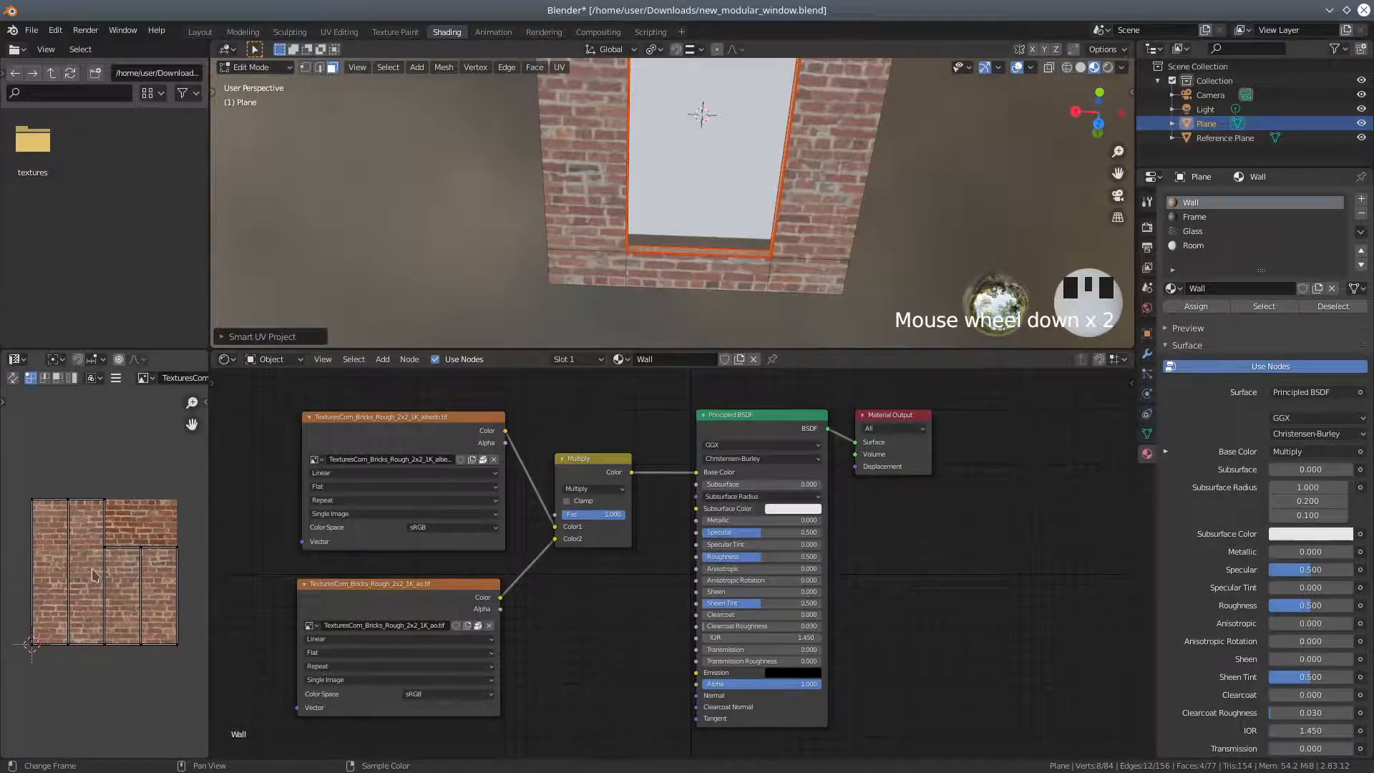
{"action": "key", "text": "a"}
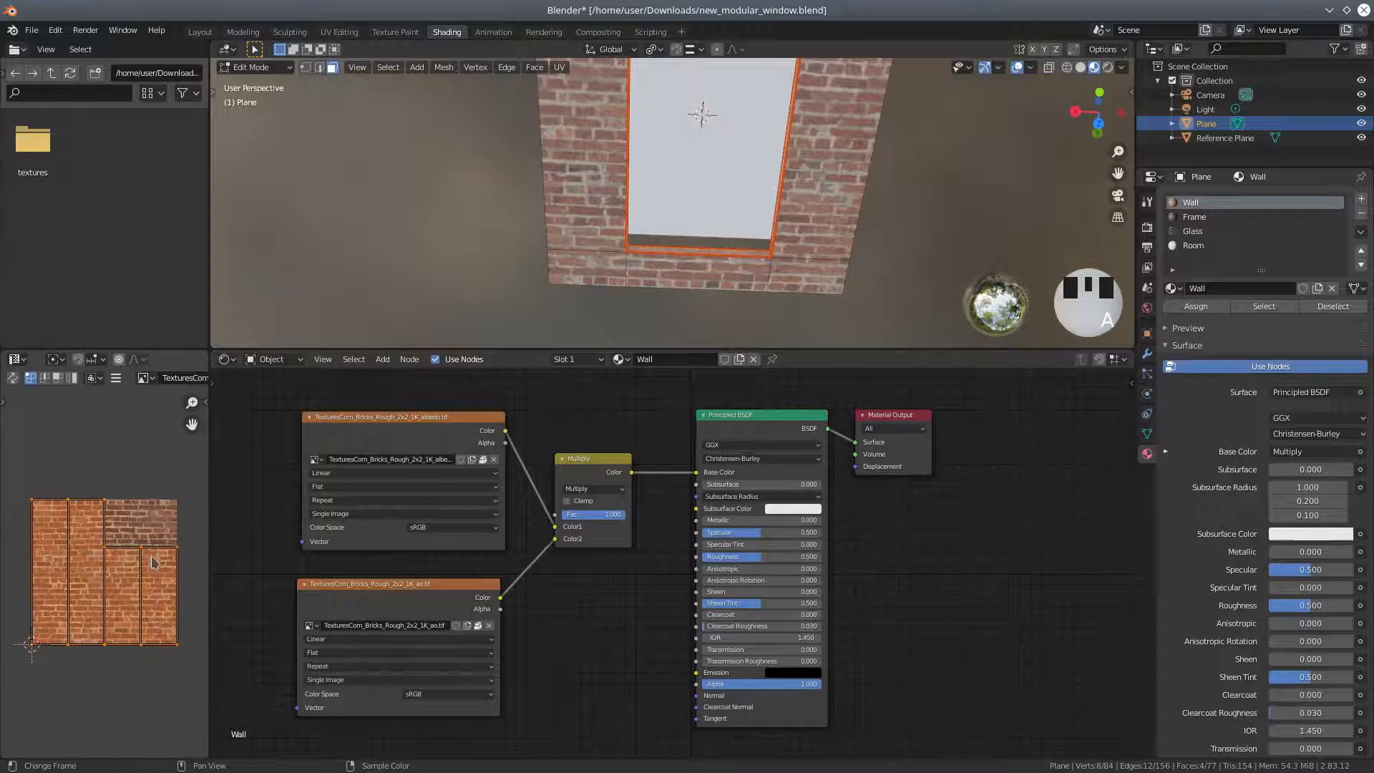
Try scaling the opening's UV islands to about 0.5 against the brick texture, and undo that scaling.
{"action": "key", "text": "s"}
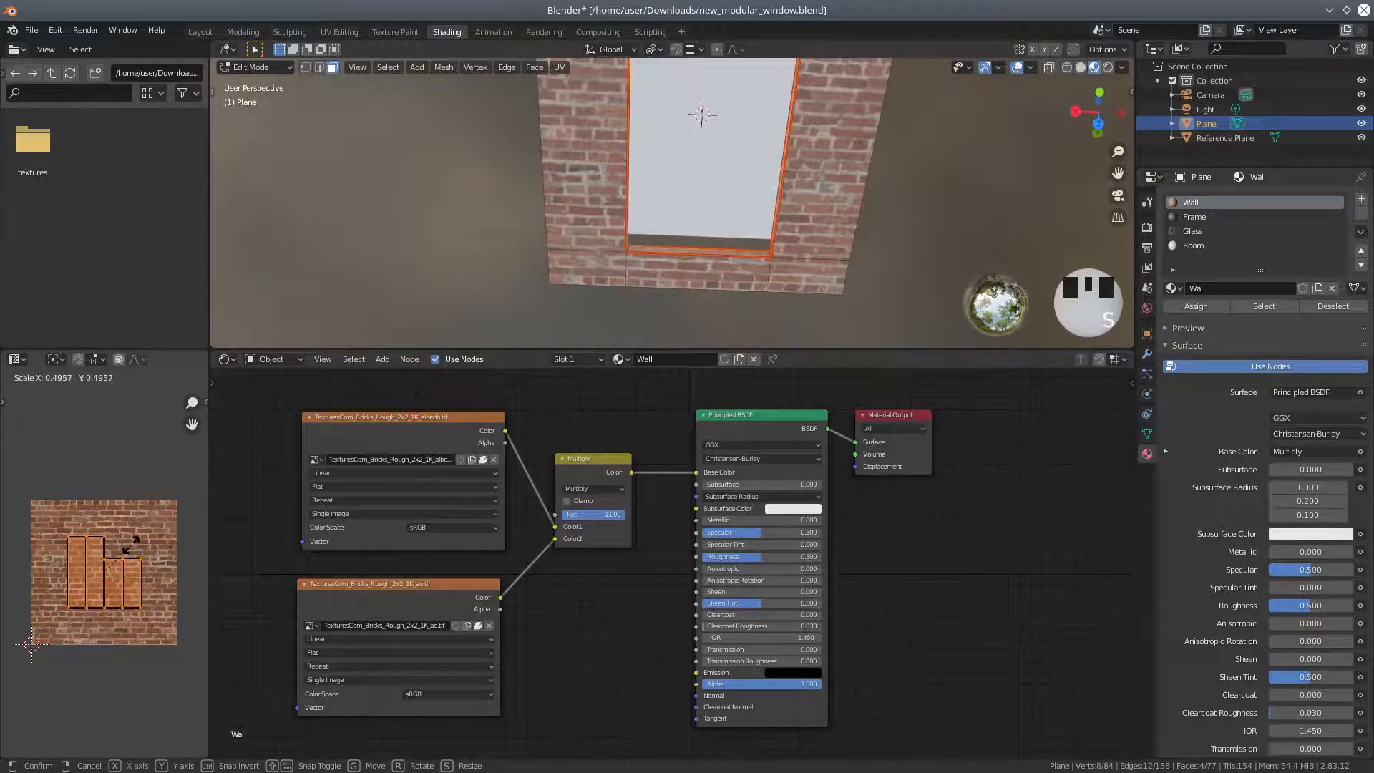
{"action": "left_click", "coordinate": [134, 545]}
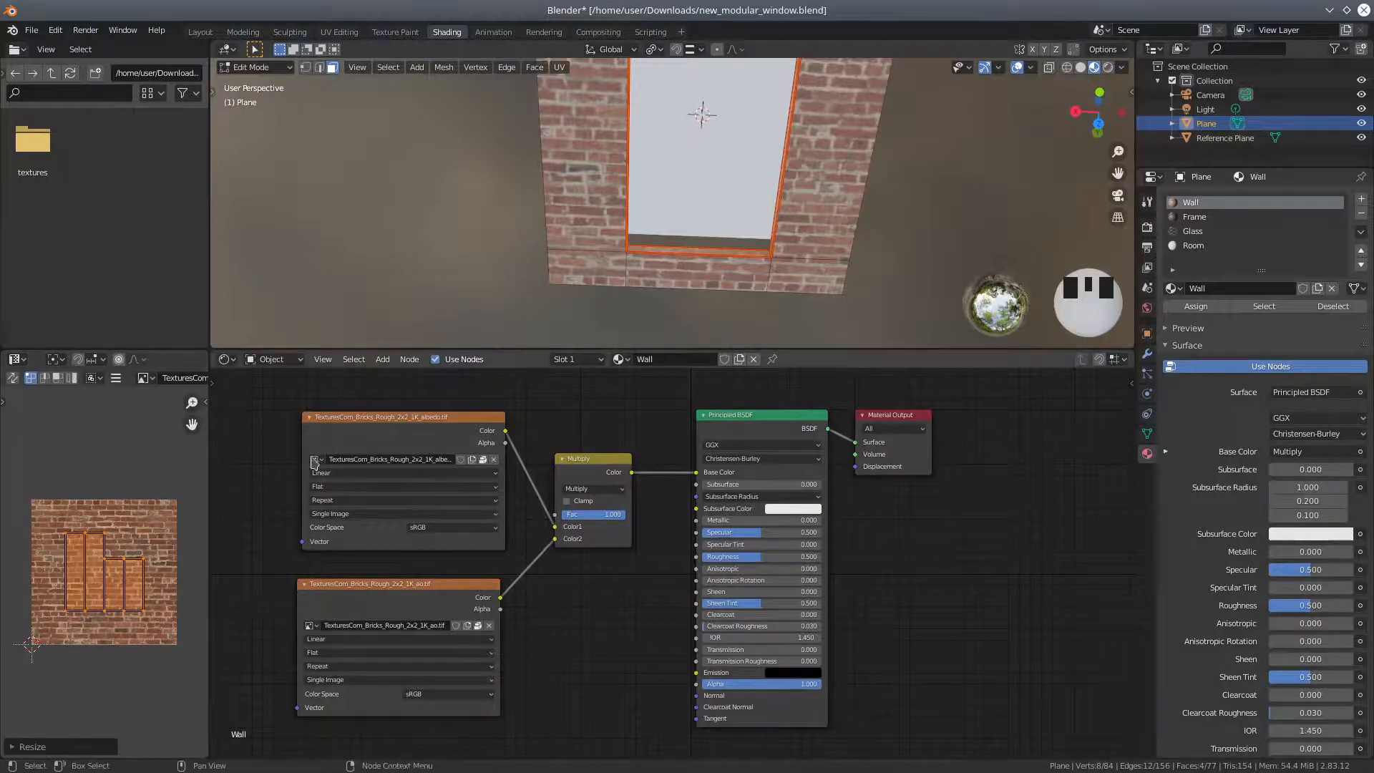
{"action": "scroll", "coordinate": [669, 562], "scroll_direction": "up", "scroll_amount": 1}
{"action": "scroll", "coordinate": [705, 222], "scroll_direction": "up", "scroll_amount": 3}
{"action": "middle_click_drag", "start_coordinate": [705, 223], "coordinate": [822, 315]}
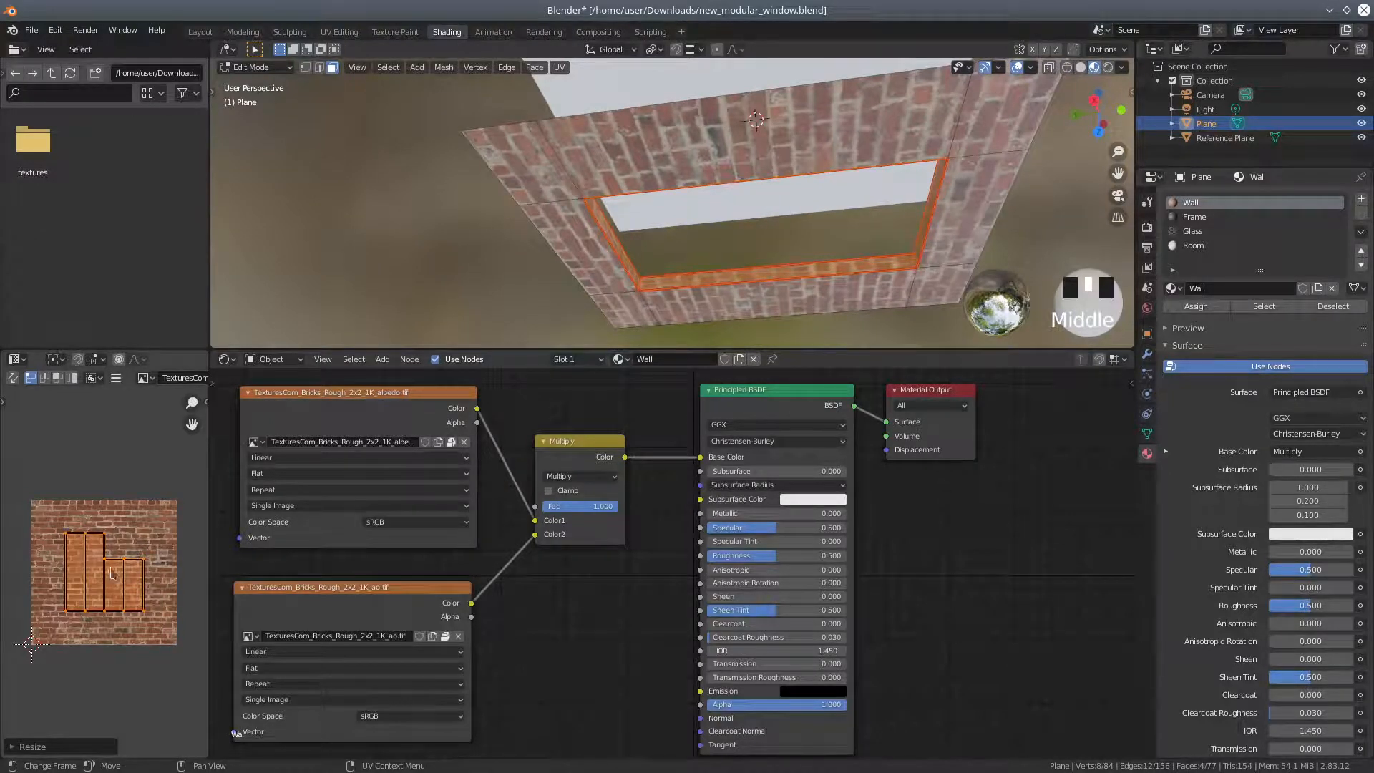
{"action": "key", "text": "r"}
{"action": "left_click", "coordinate": [119, 548]}
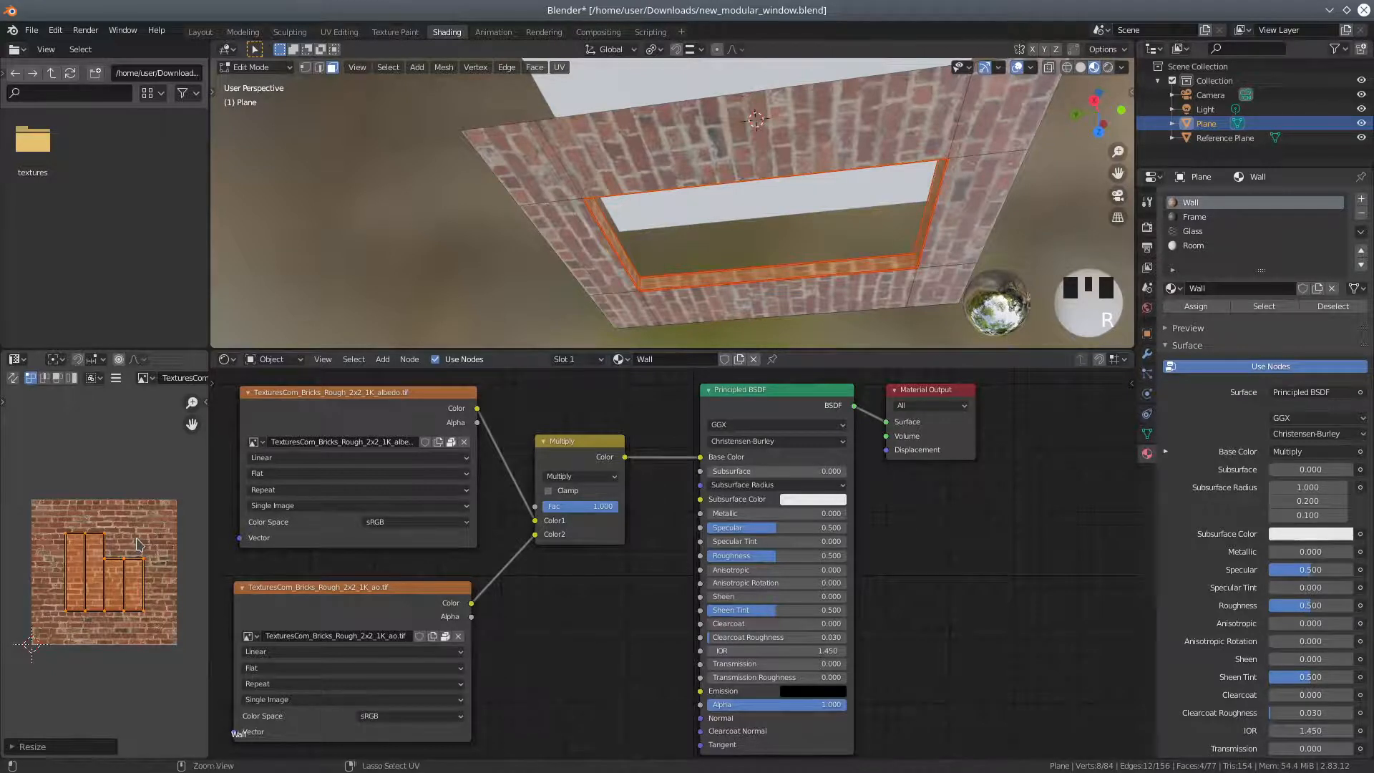
{"action": "key", "text": "ctrl+z"}
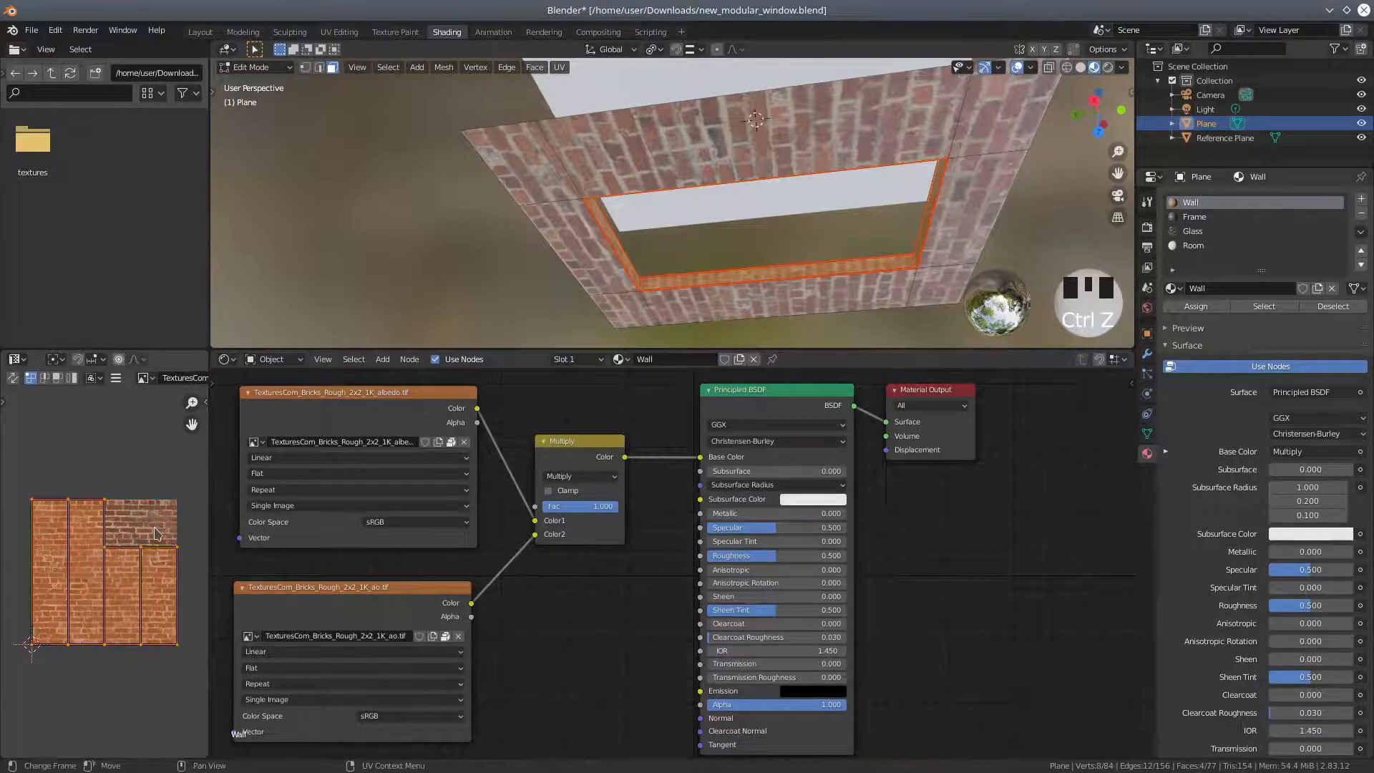
Scale all of the opening's UV islands to about 0.645 and rotate them by 180 degrees.
{"action": "key", "text": "s"}
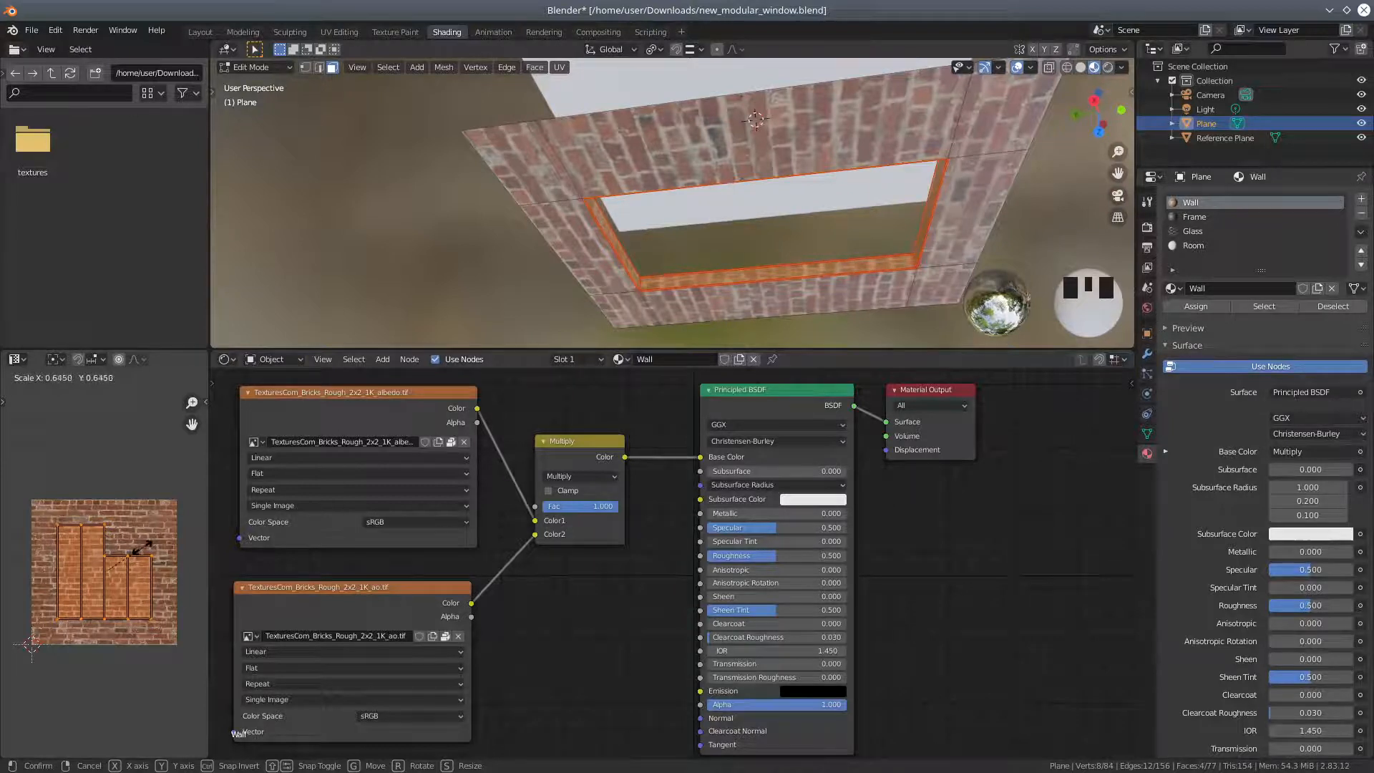
{"action": "left_click", "coordinate": [141, 546]}
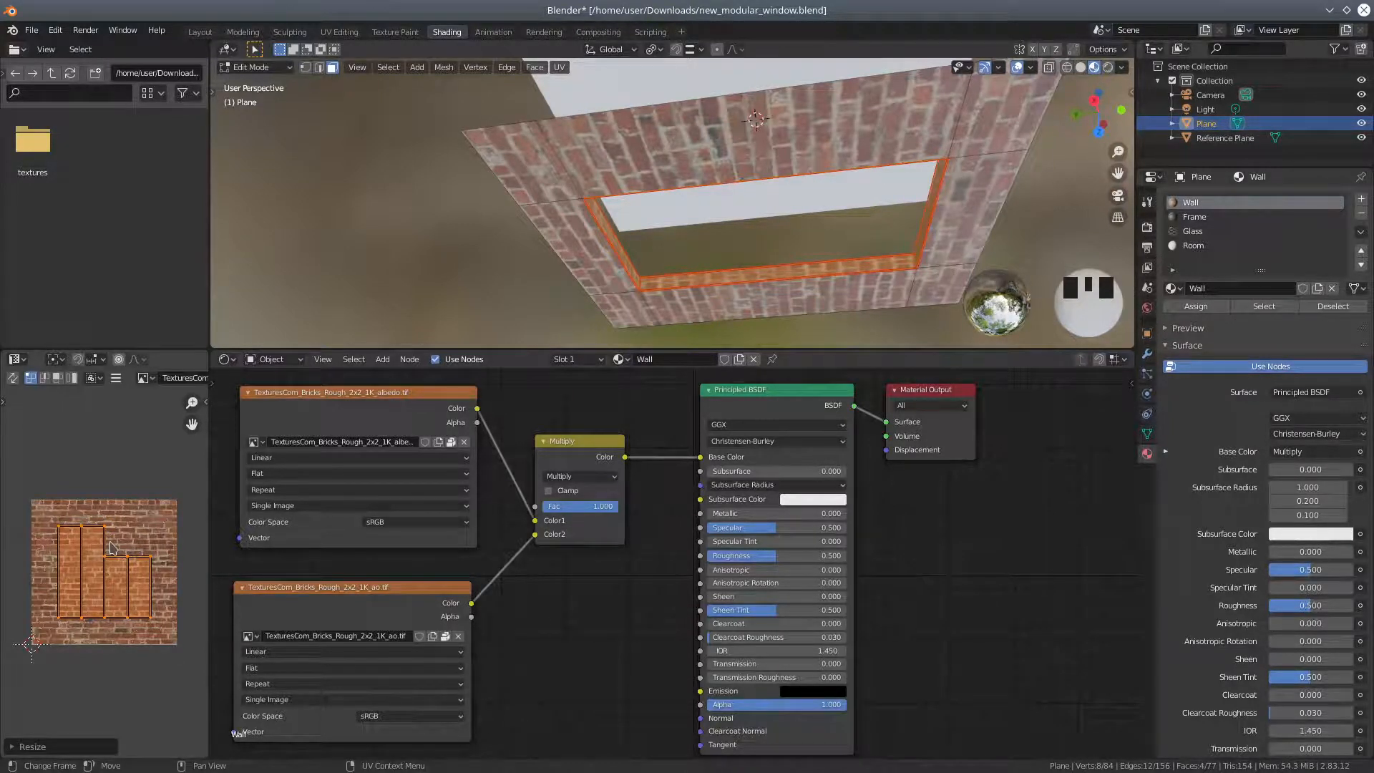
{"action": "key", "text": "r"}
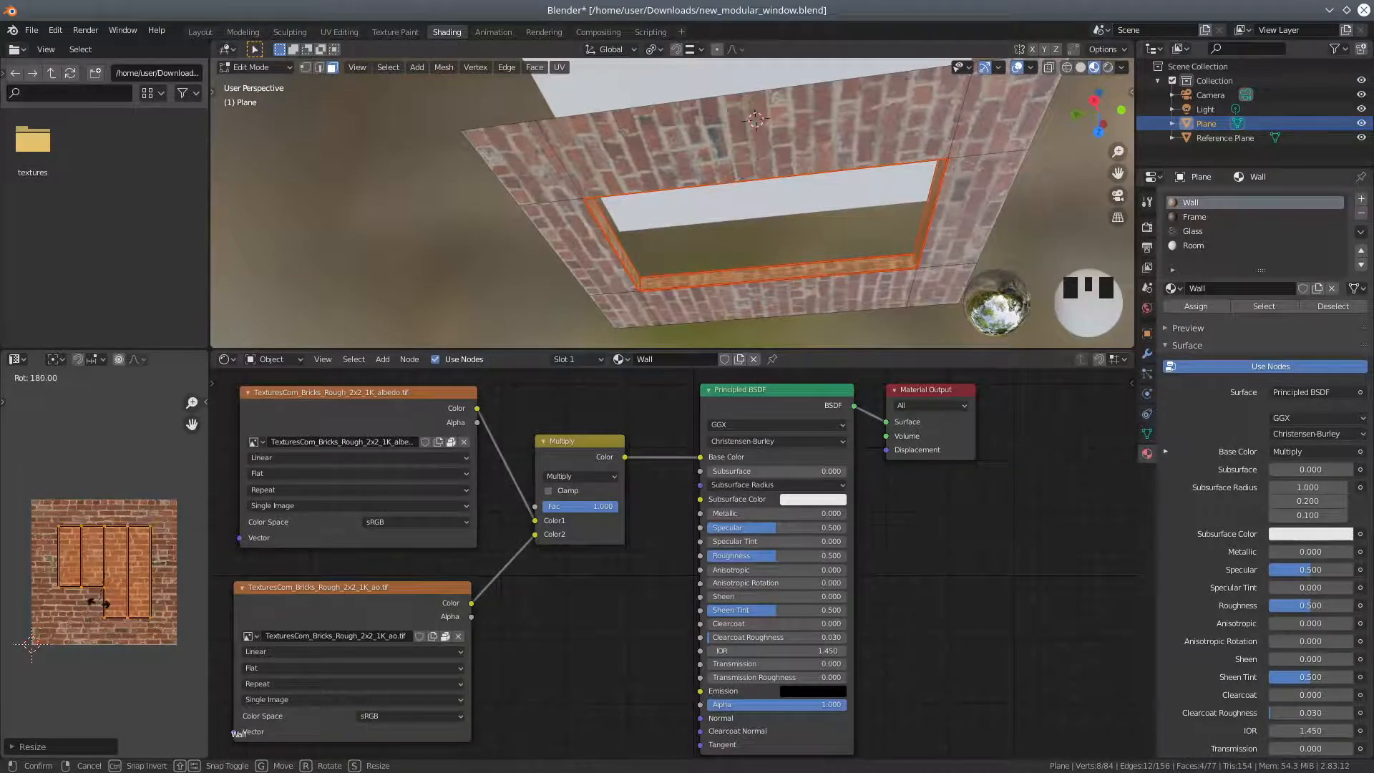
{"action": "left_click", "coordinate": [100, 607]}
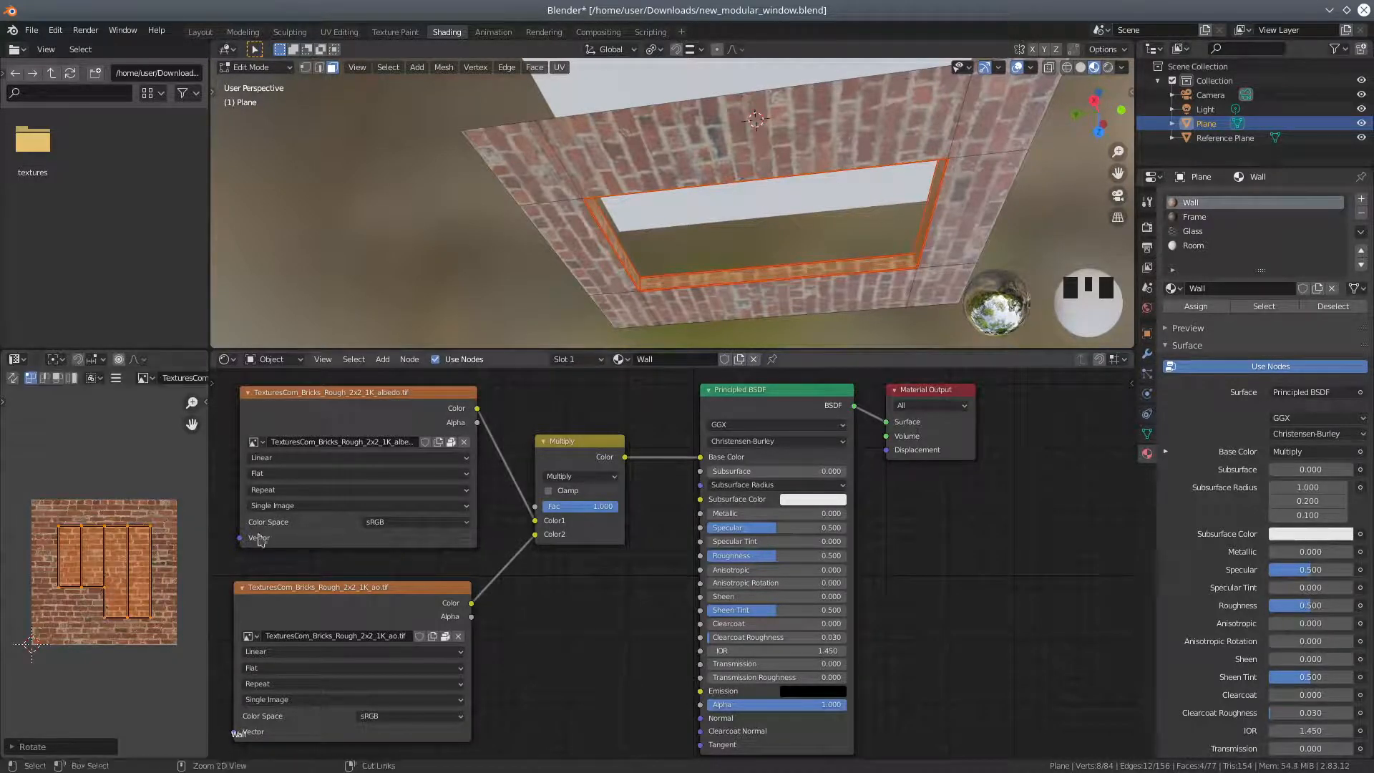
Rotate the opening's UV islands to lie horizontally and scale them along Y to about 0.33.
{"action": "middle_click_drag", "start_coordinate": [594, 279], "coordinate": [519, 292]}
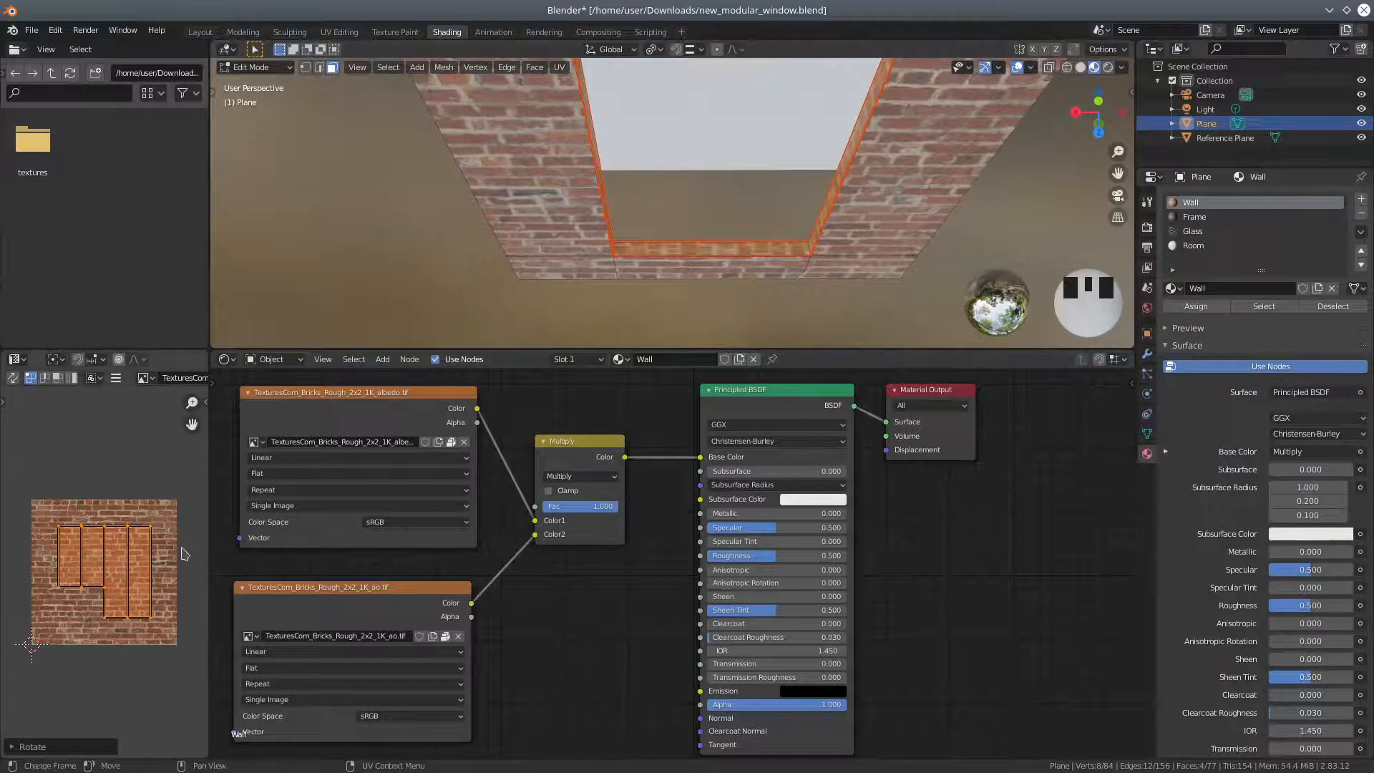
{"action": "key", "text": "r"}
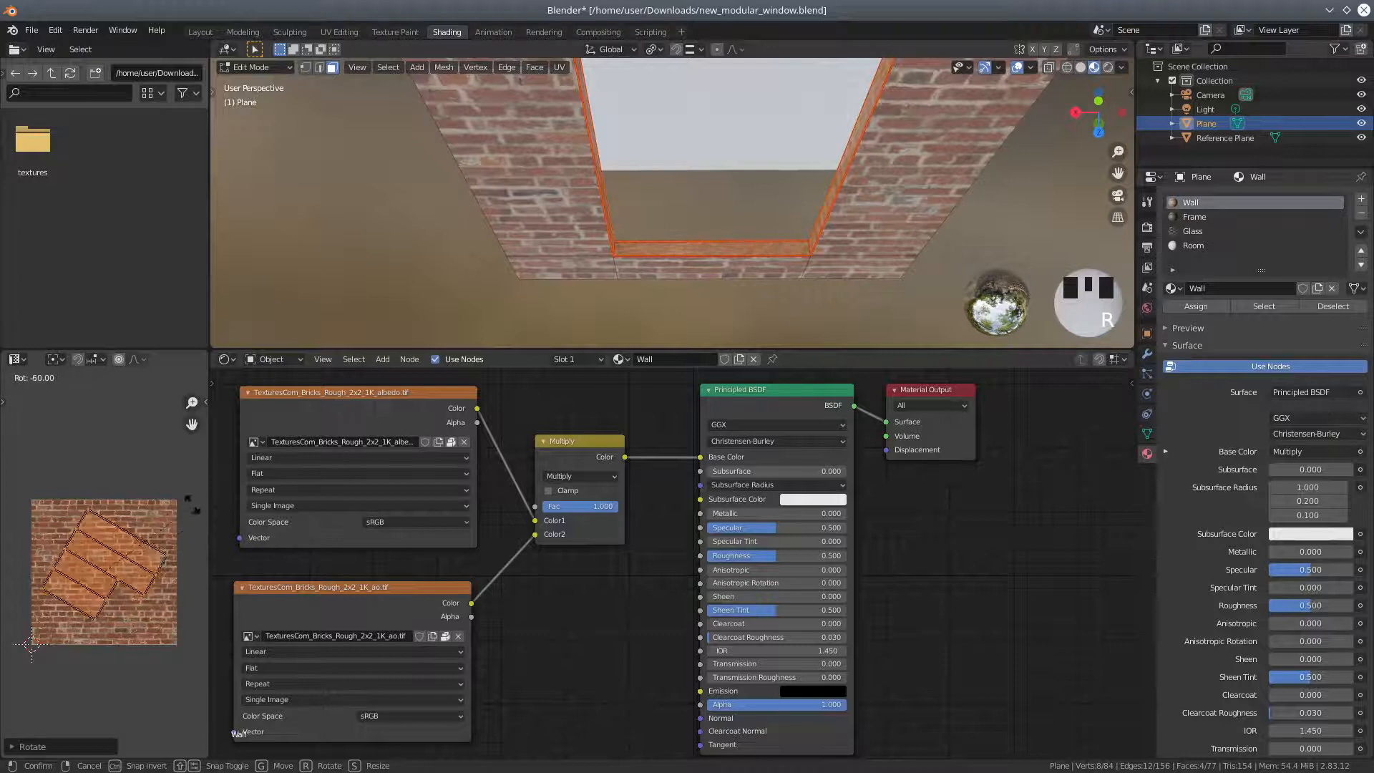
{"action": "left_click", "coordinate": [164, 428]}
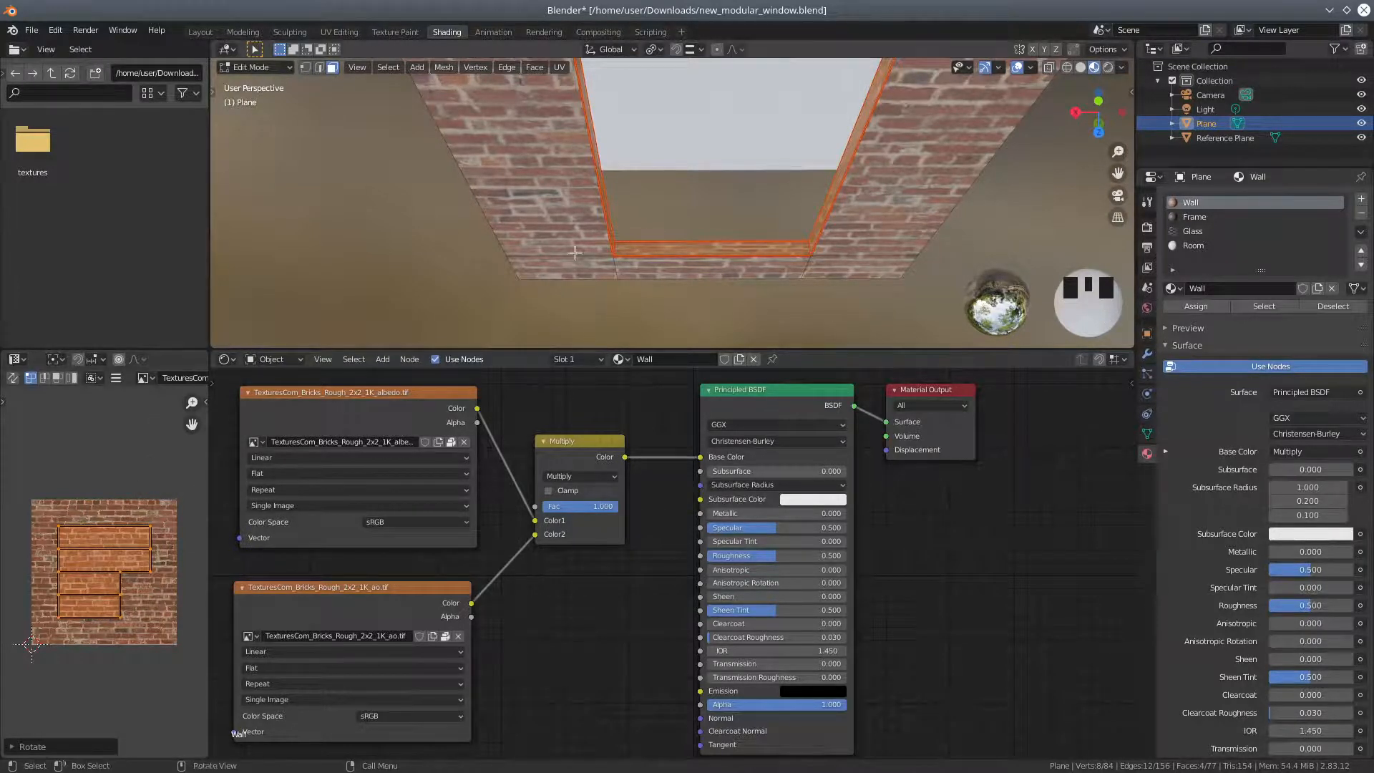
{"action": "scroll", "coordinate": [571, 259], "scroll_direction": "up", "scroll_amount": 2}
{"action": "middle_click_drag", "start_coordinate": [619, 264], "coordinate": [613, 292]}
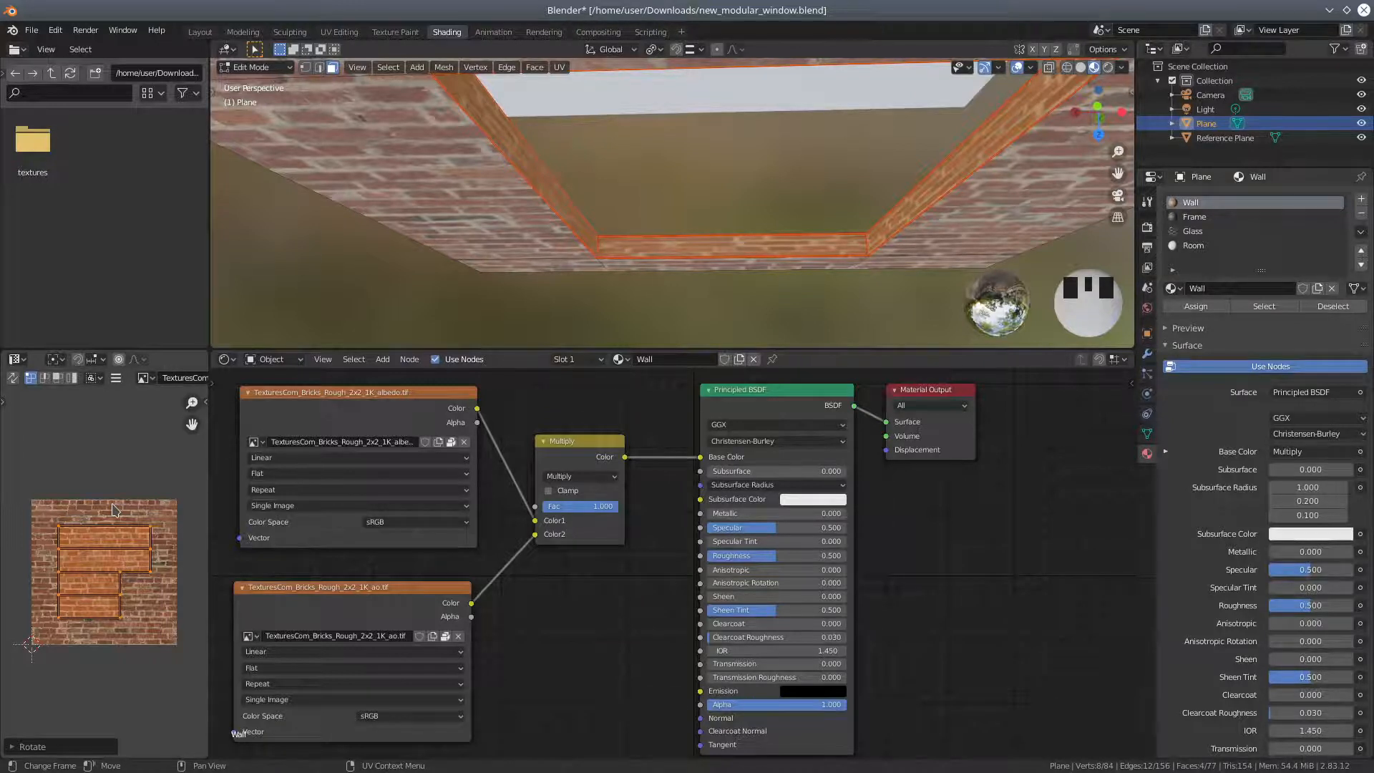
{"action": "key", "text": "s"}
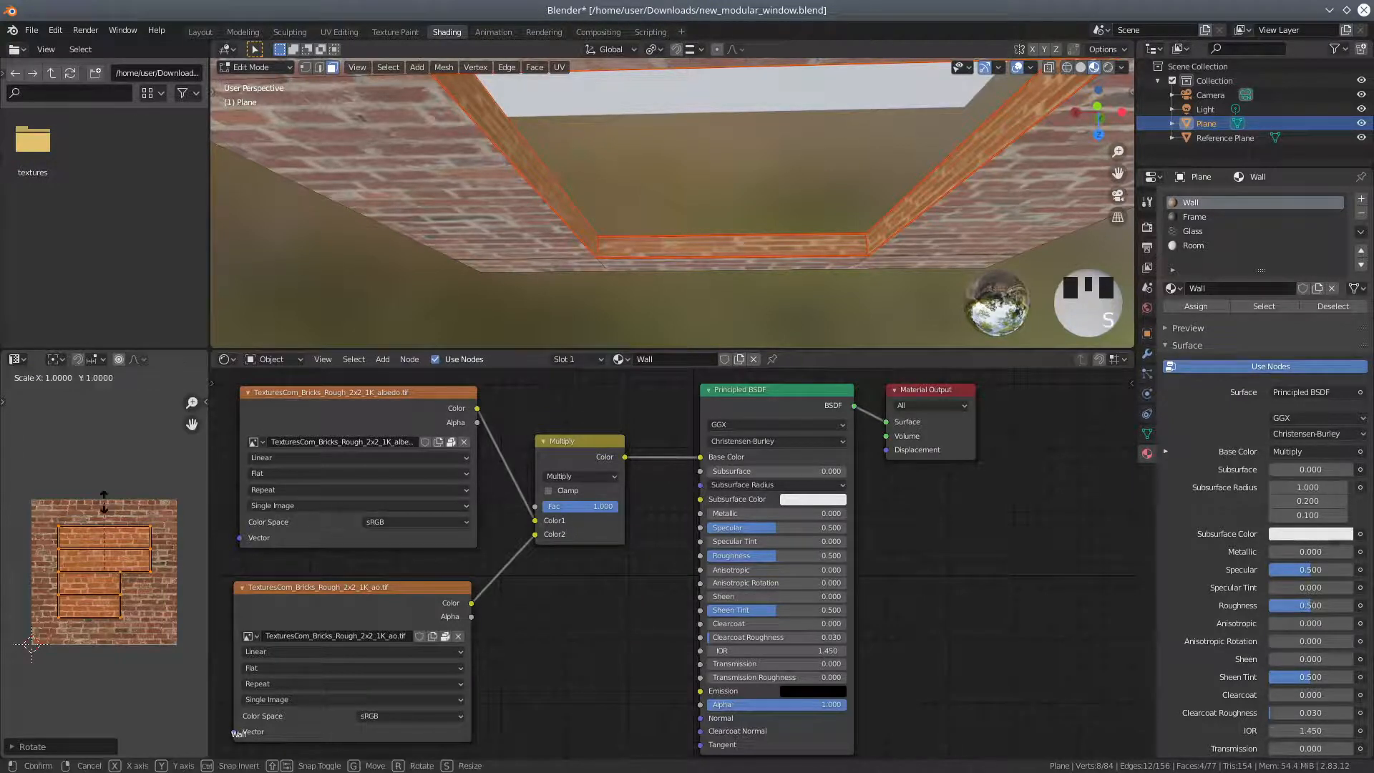
{"action": "key", "text": "y"}
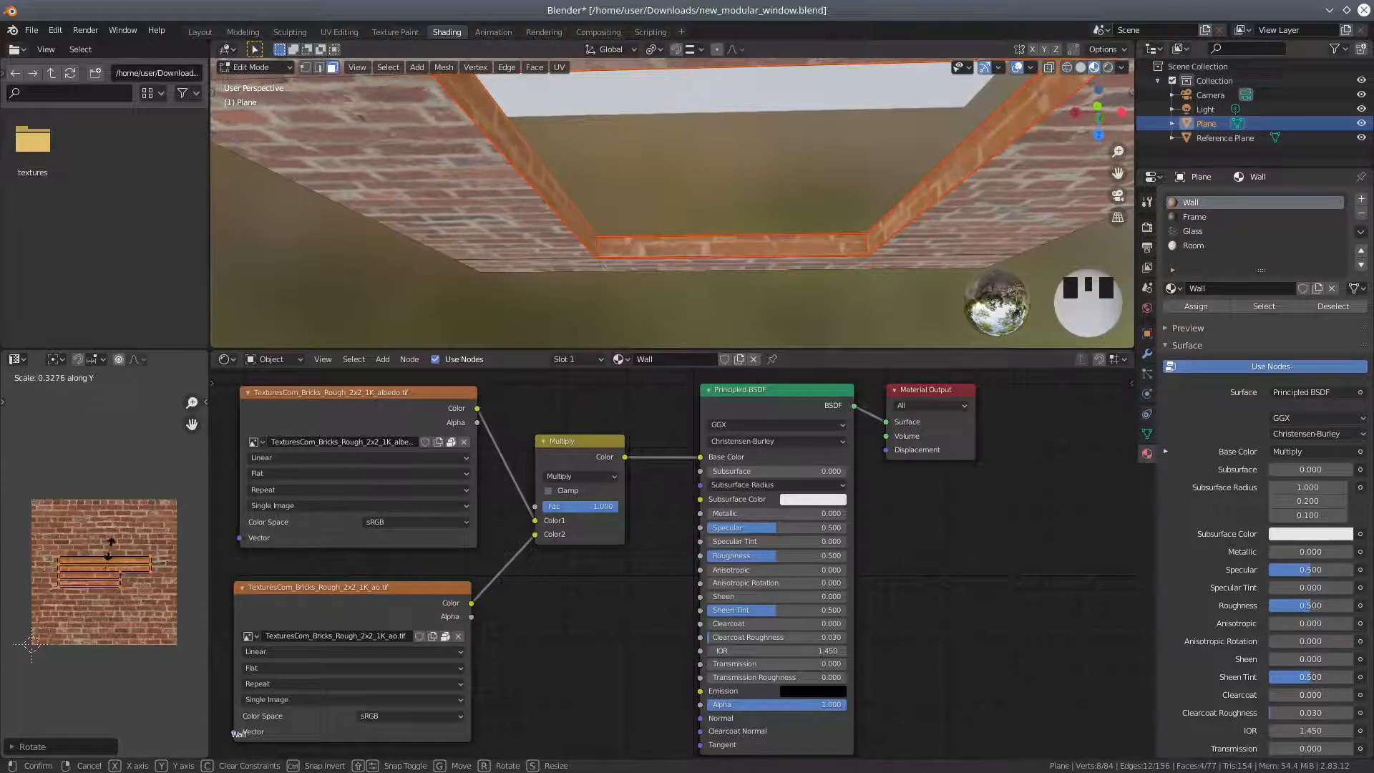
{"action": "left_click", "coordinate": [111, 551]}
Rotate all of the flattened UV islands by 450 degrees so they stand vertically on the brick texture.
{"action": "mouse_move", "coordinate": [465, 279]}
{"action": "middle_mouse_down"}
{"action": "mouse_move", "coordinate": [478, 300]}
{"action": "mouse_move", "coordinate": [484, 280]}
{"action": "middle_mouse_up"}
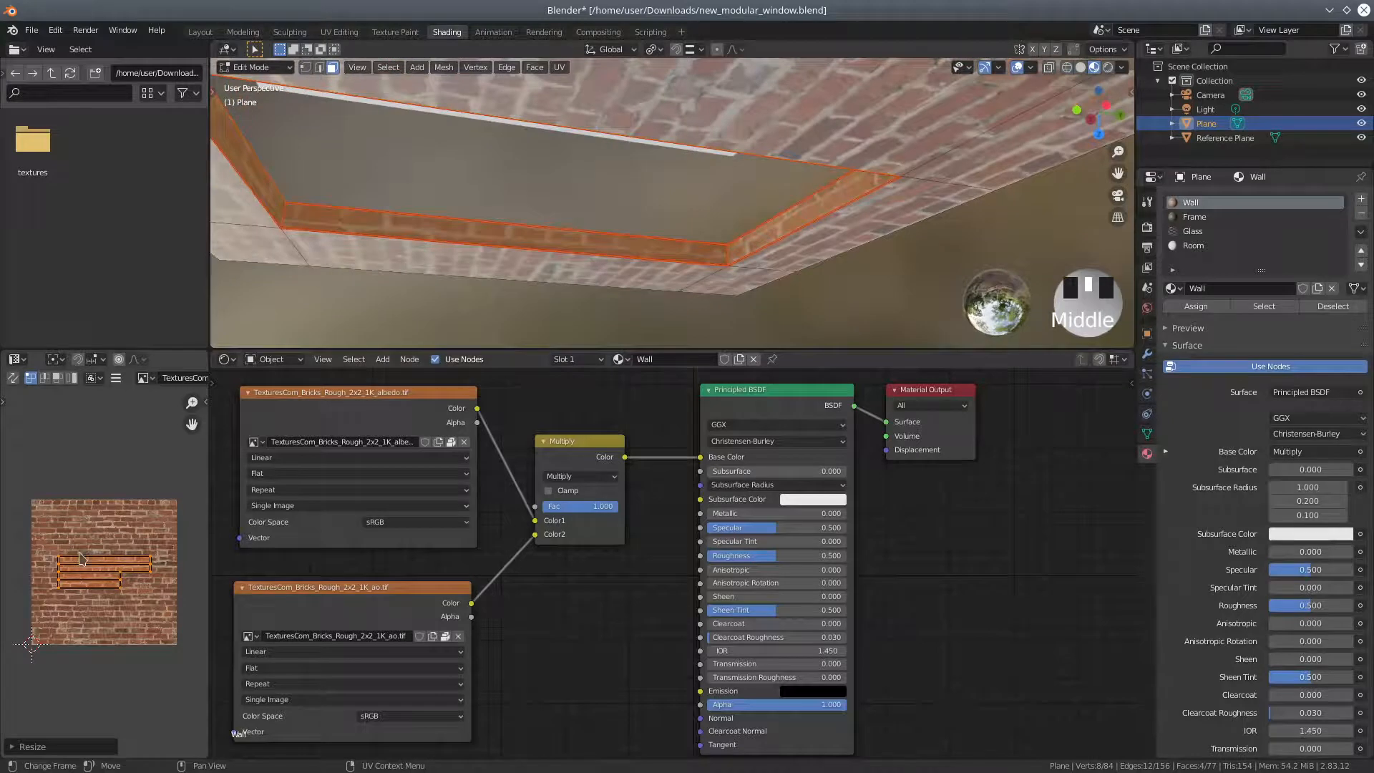
{"action": "key", "text": "r"}
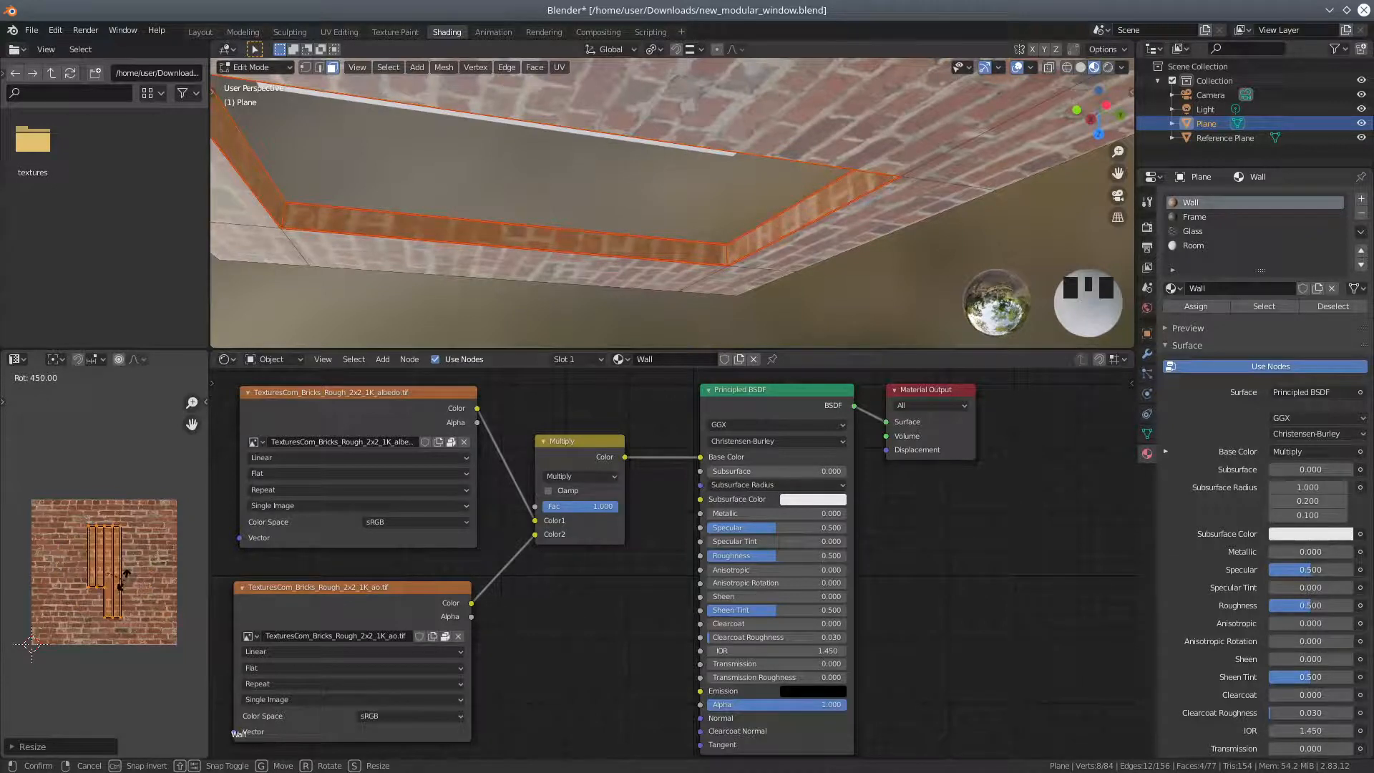
{"action": "left_click", "coordinate": [122, 583]}
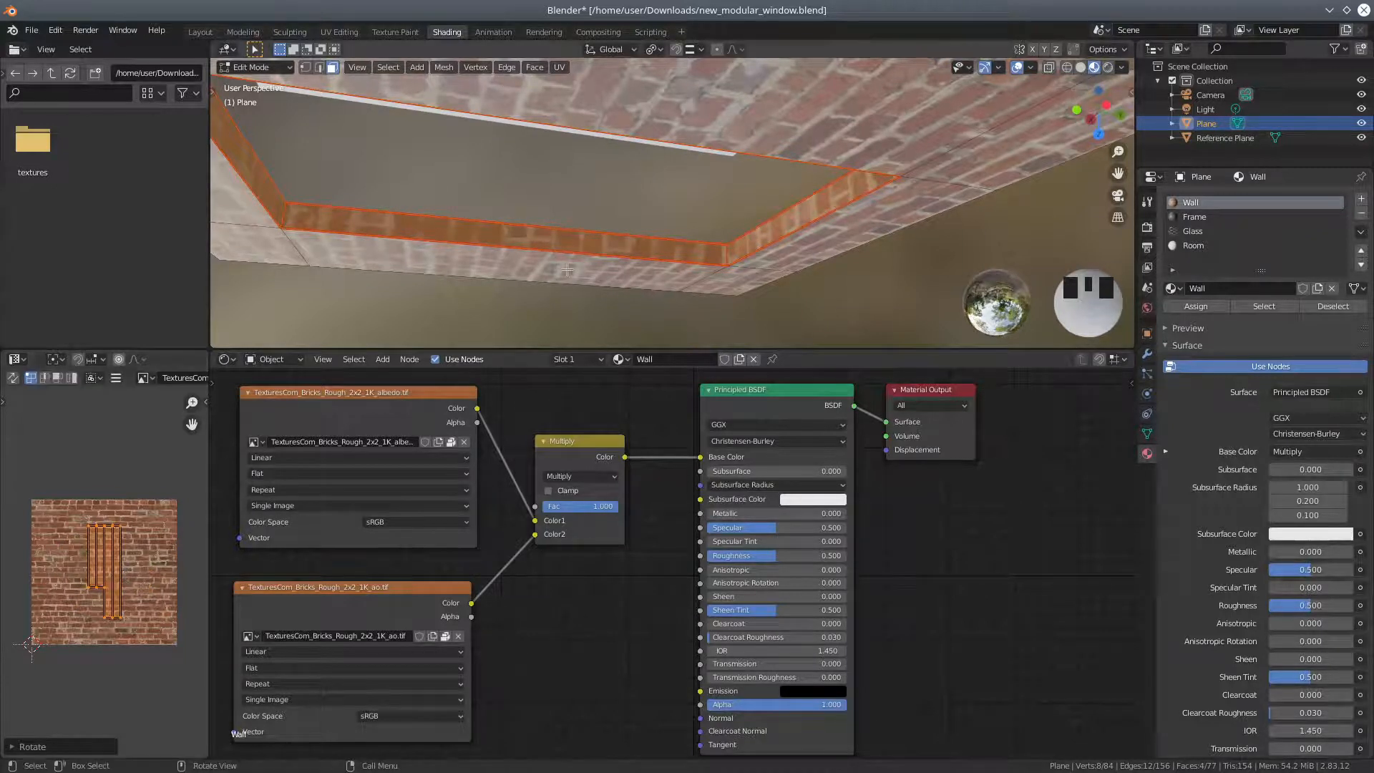
Using face selection and the Individual Origins pivot, rotate the two shorter UV islands to lie horizontally.
{"action": "middle_click_drag", "start_coordinate": [554, 274], "coordinate": [669, 159]}
{"action": "scroll", "coordinate": [933, 236], "scroll_direction": "down", "scroll_amount": 2}
{"action": "scroll", "coordinate": [672, 150], "scroll_direction": "down", "scroll_amount": 1}
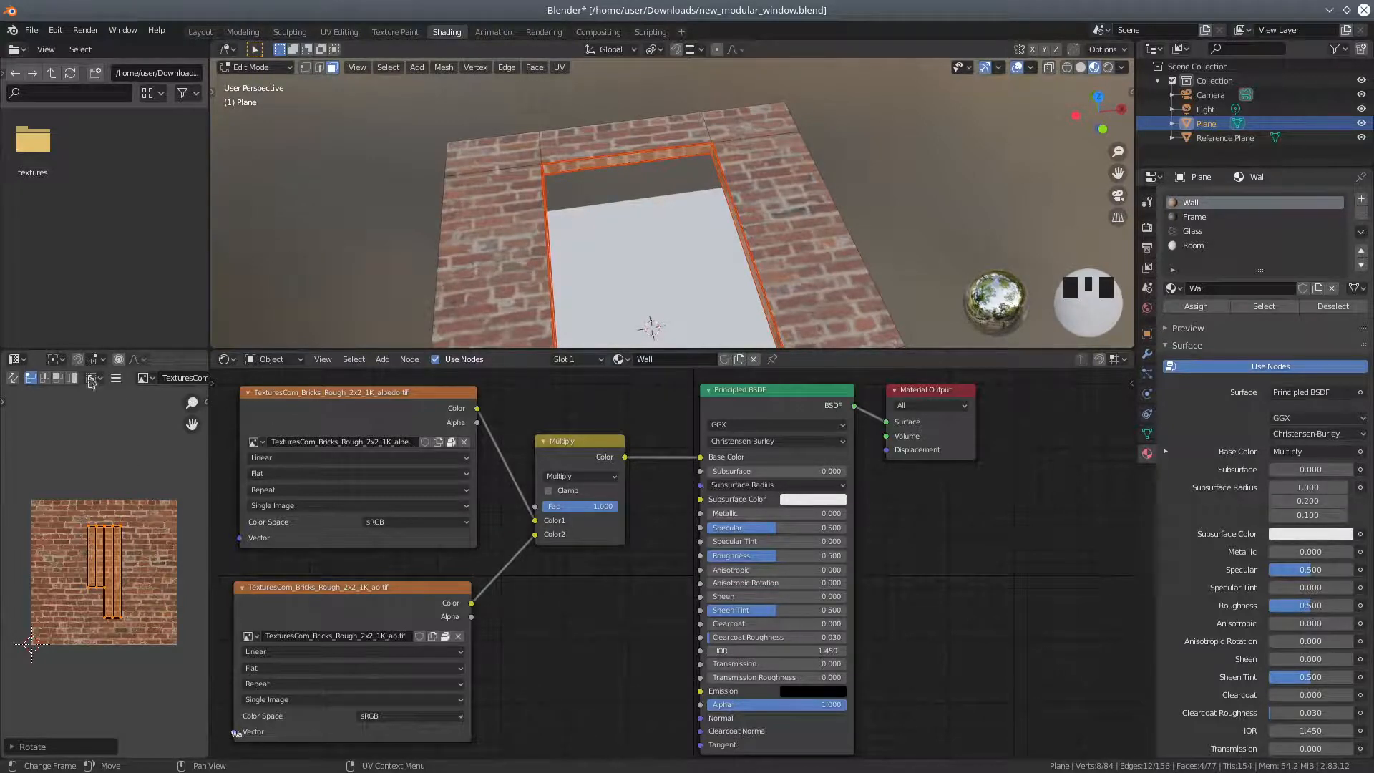
{"action": "left_click", "coordinate": [57, 381]}
{"action": "left_click", "coordinate": [93, 560]}
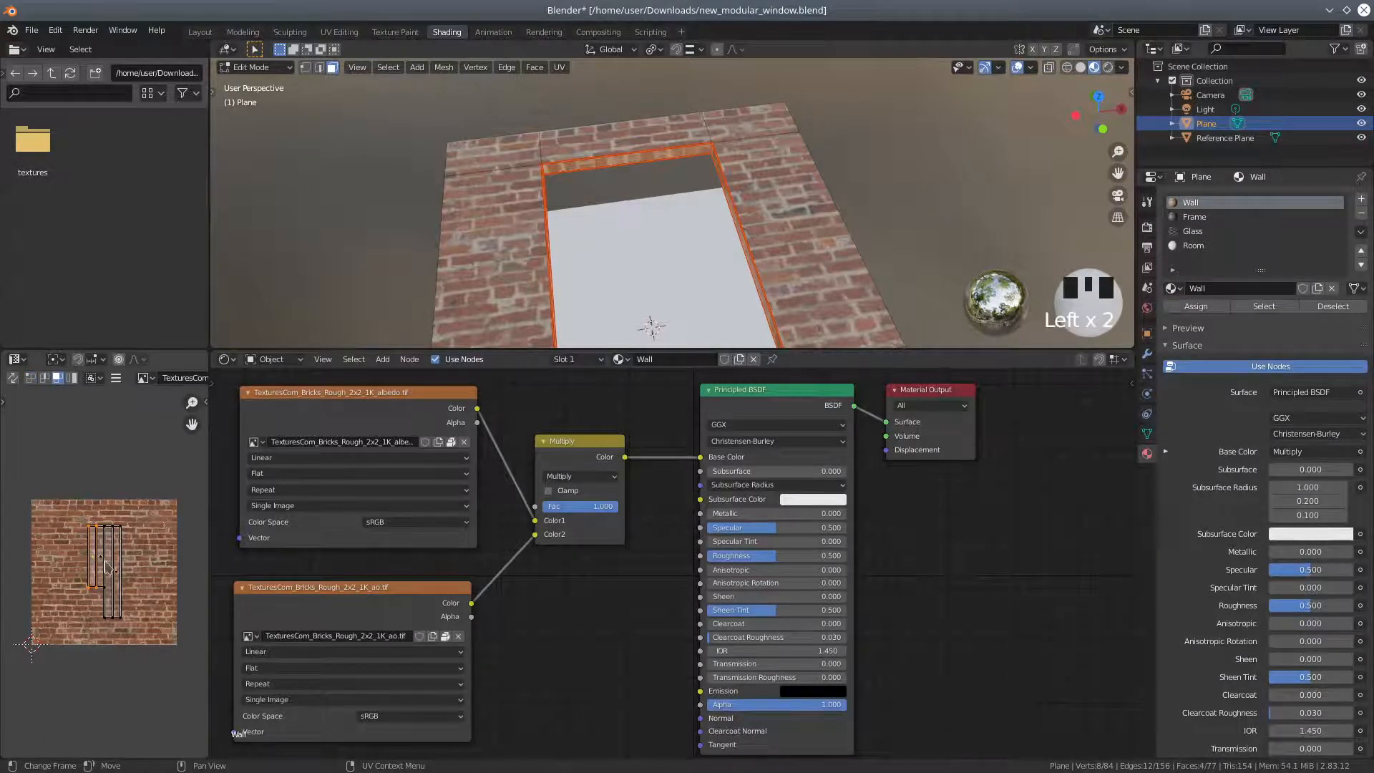
{"action": "left_click", "coordinate": [102, 565], "text": "shift"}
{"action": "scroll", "coordinate": [106, 626], "scroll_direction": "up", "scroll_amount": 3}
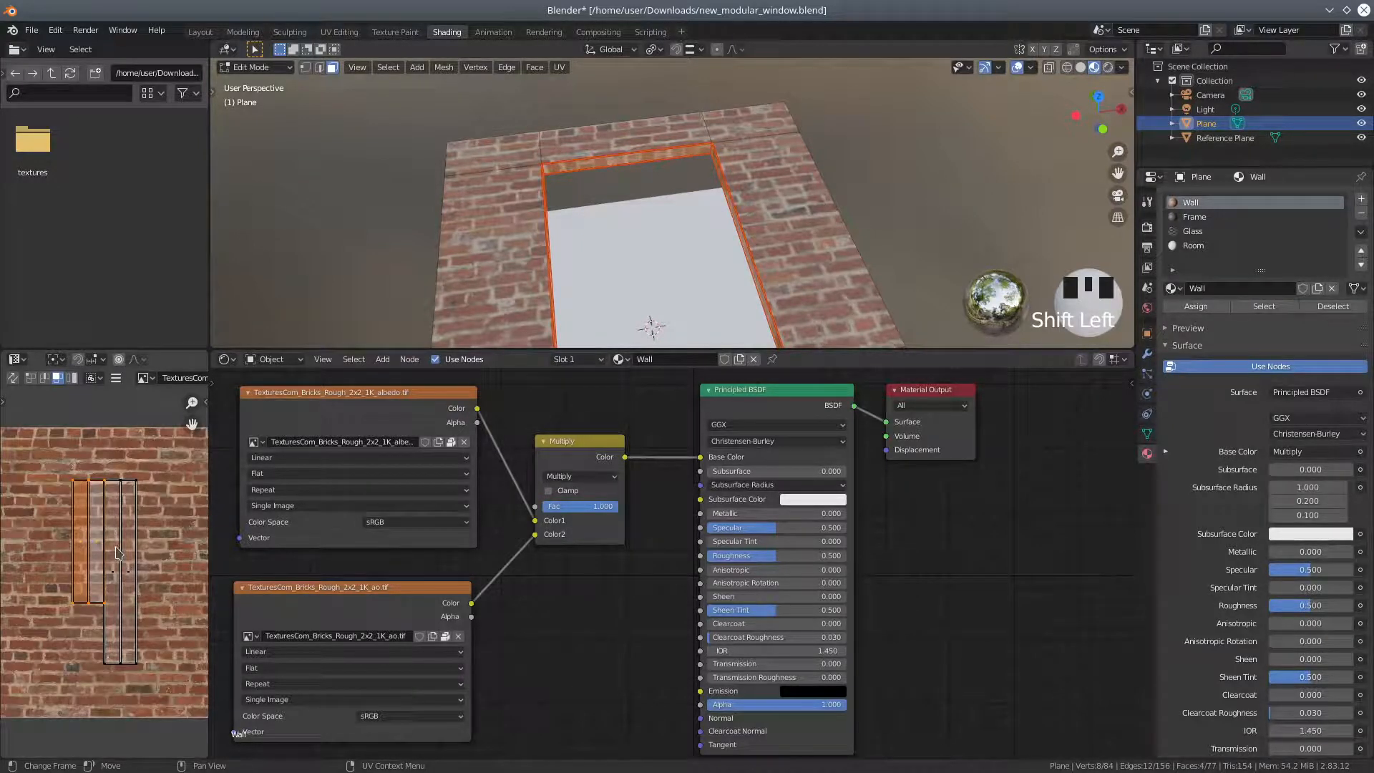
{"action": "left_click", "coordinate": [101, 378]}
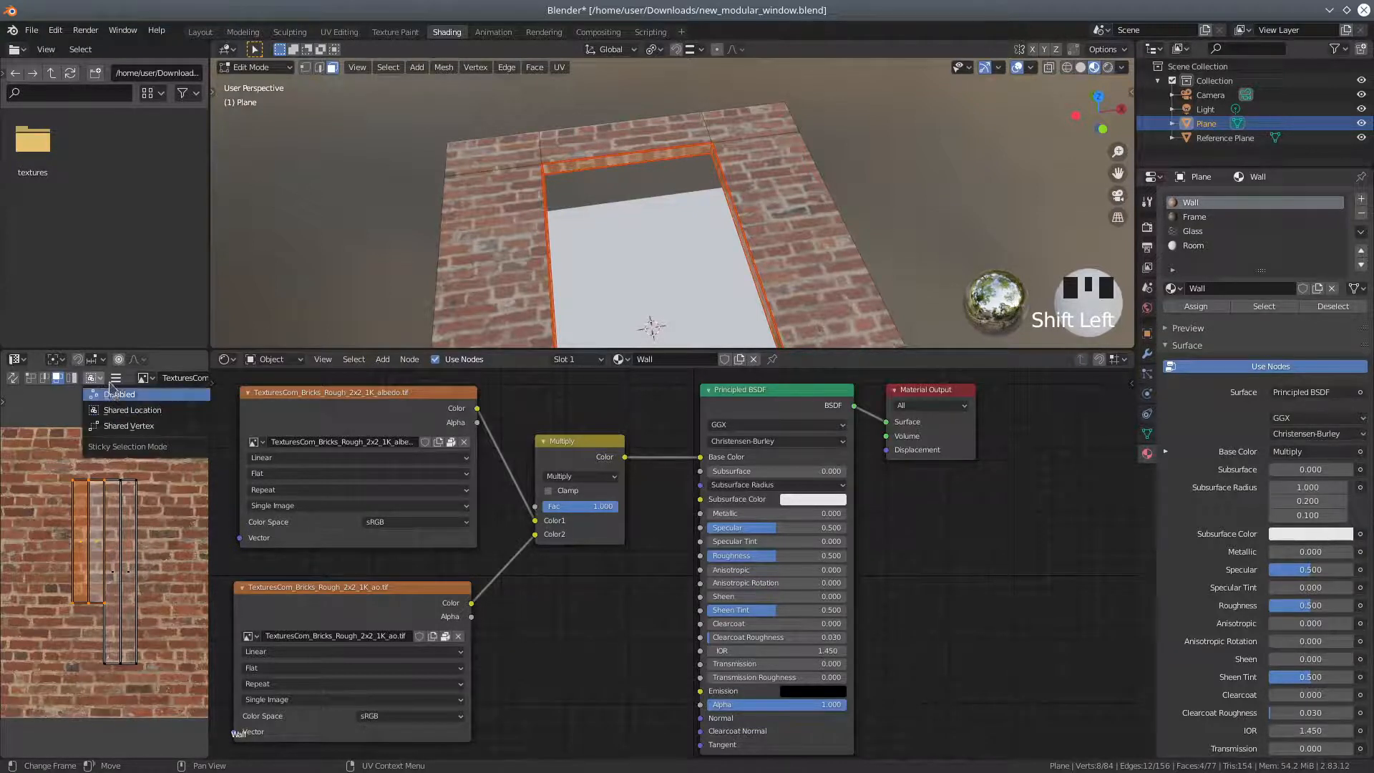
{"action": "left_click", "coordinate": [53, 359]}
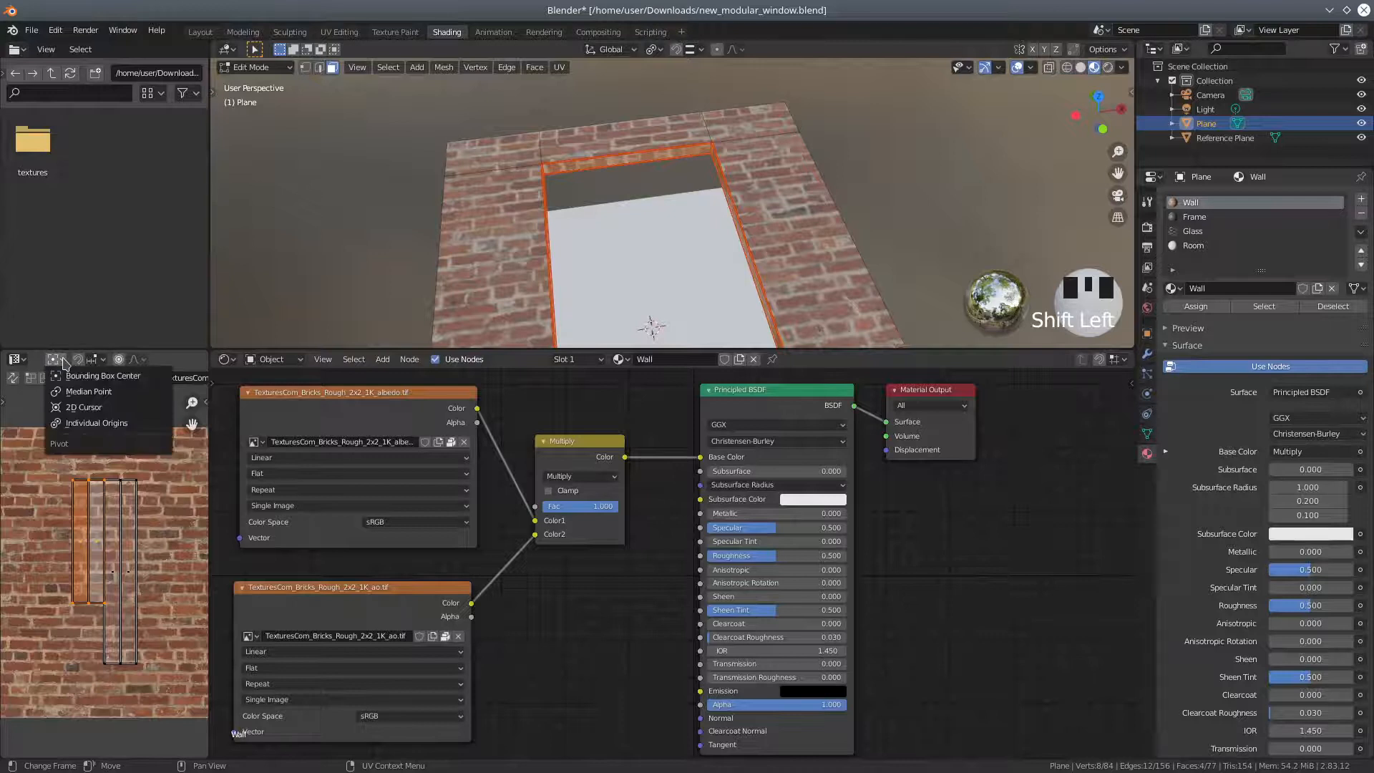
{"action": "left_click", "coordinate": [81, 420]}
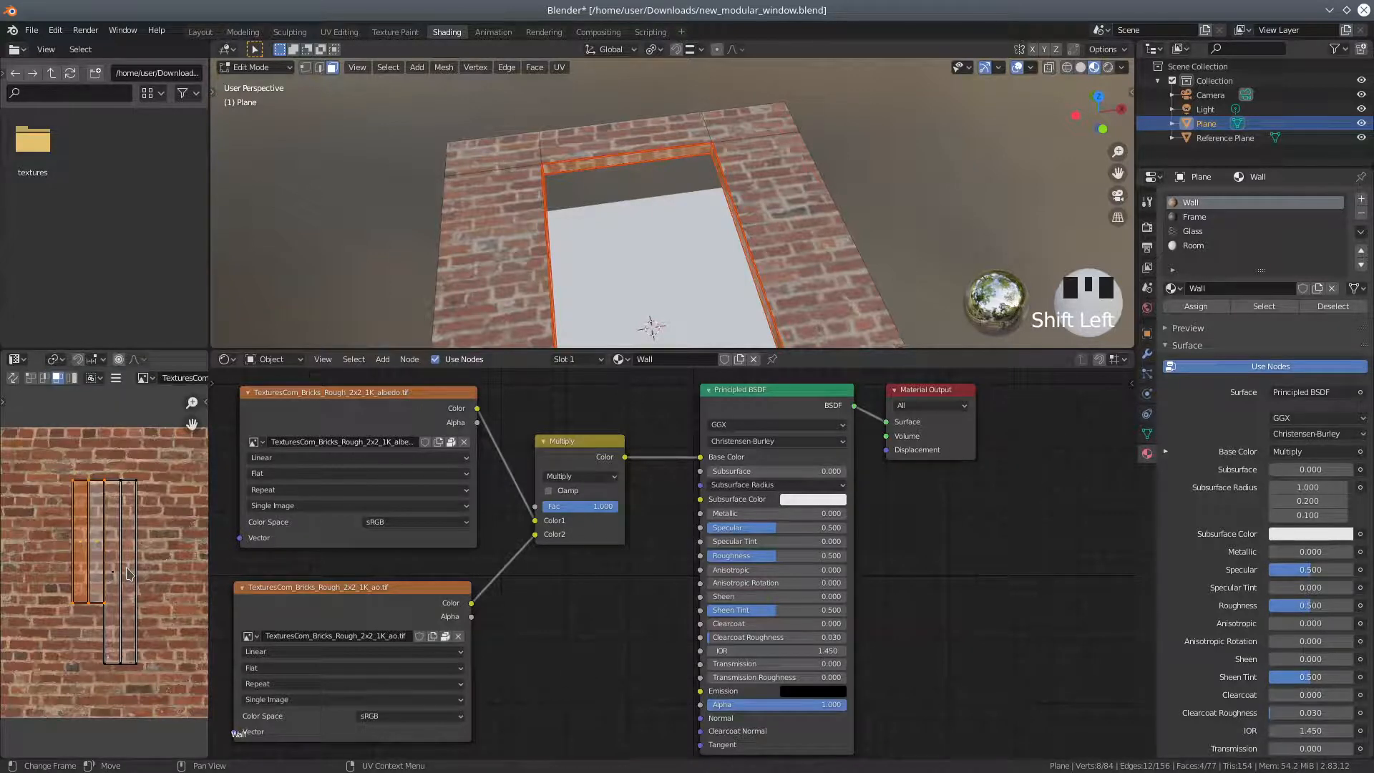
{"action": "key", "text": "r"}
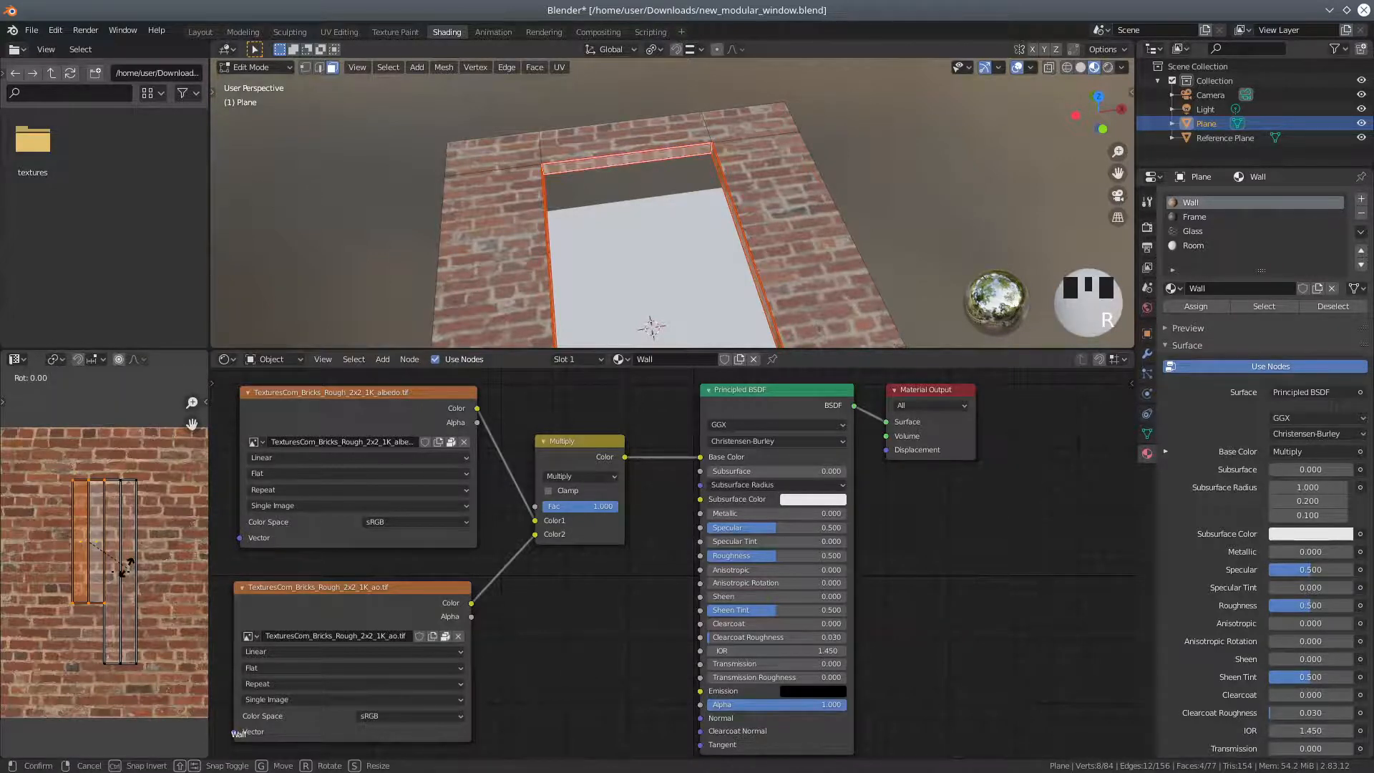
{"action": "left_click", "coordinate": [141, 459]}
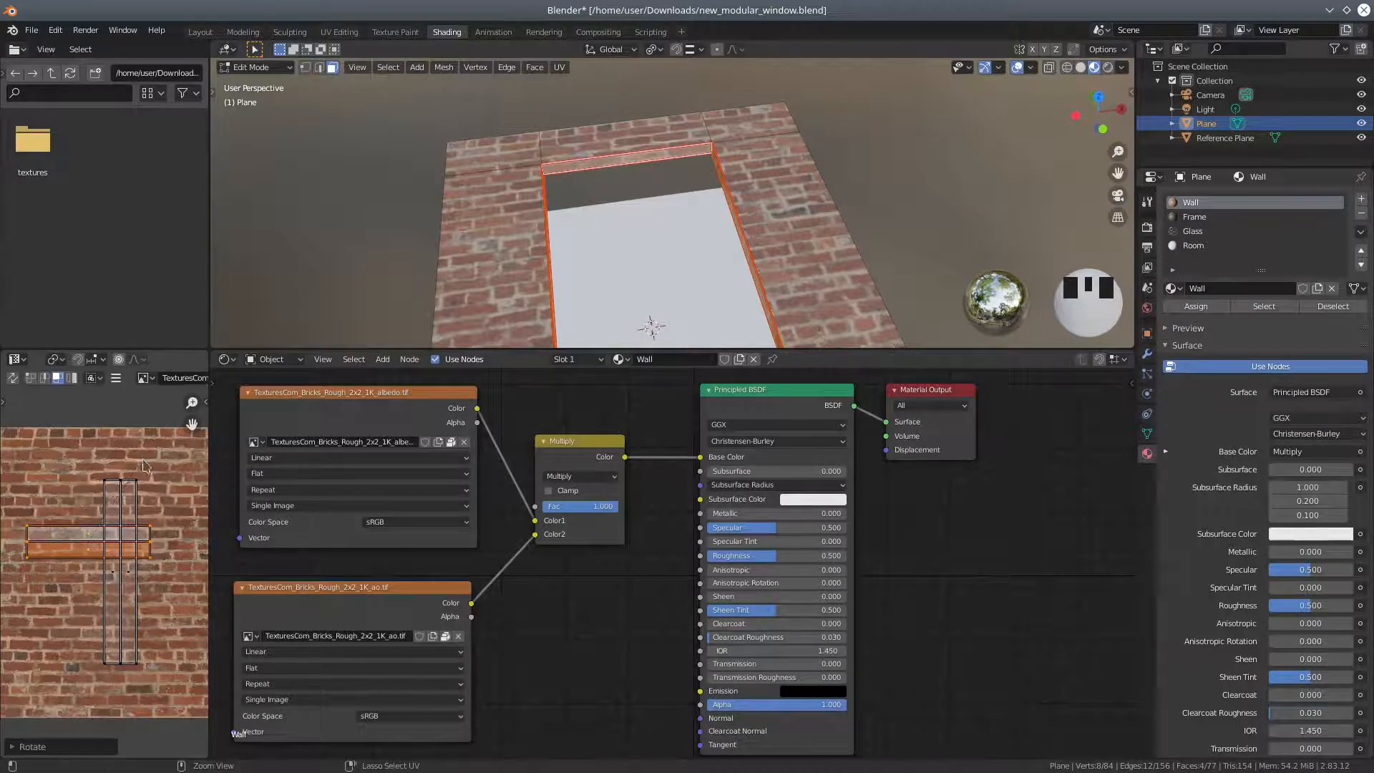
Examine the brick direction on the inner faces of the window opening from below.
{"action": "scroll", "coordinate": [632, 252], "scroll_direction": "down", "scroll_amount": 2}
{"action": "middle_click_drag", "start_coordinate": [632, 251], "coordinate": [657, 184]}
{"action": "scroll", "coordinate": [631, 145], "scroll_direction": "up", "scroll_amount": 2}
{"action": "scroll", "coordinate": [631, 145], "scroll_direction": "up", "scroll_amount": 1}
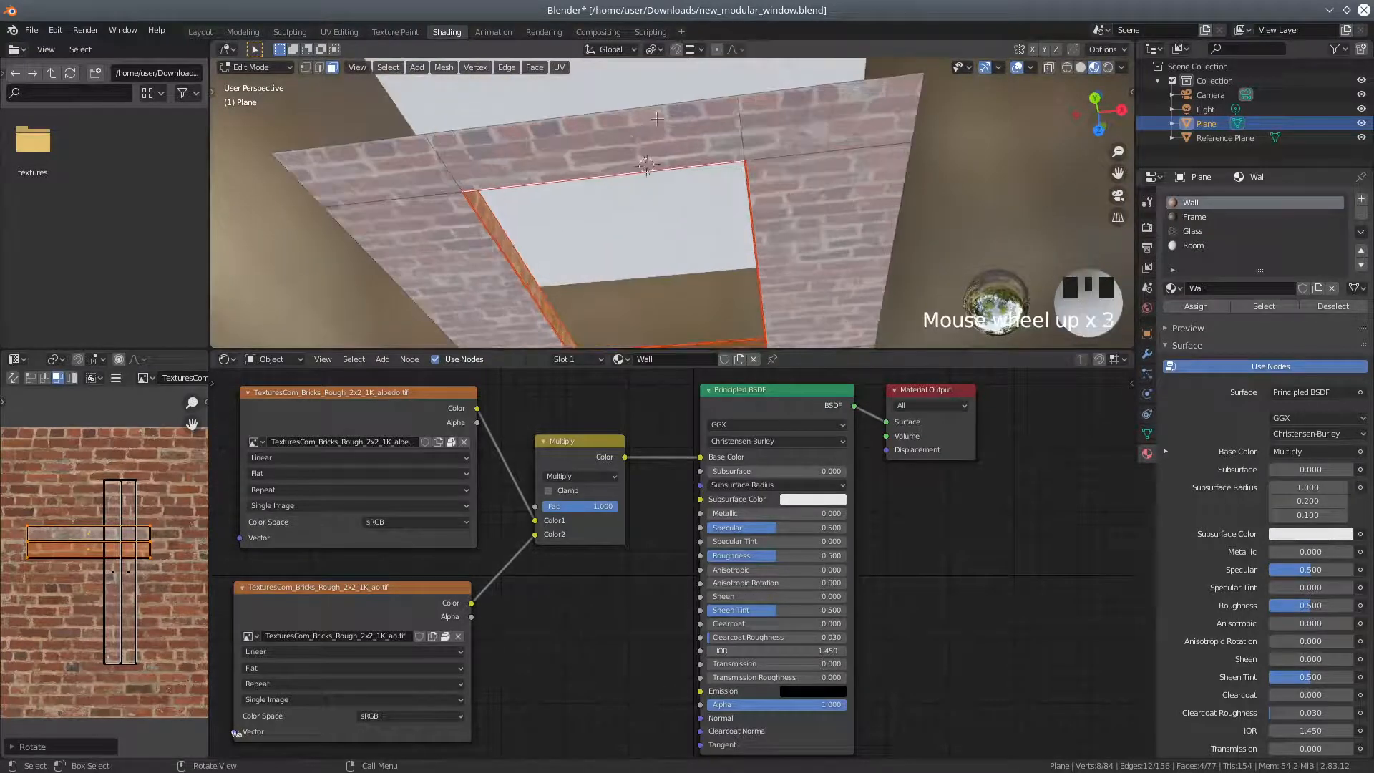
{"action": "middle_click_drag", "start_coordinate": [628, 169], "coordinate": [626, 319], "text": "shift"}
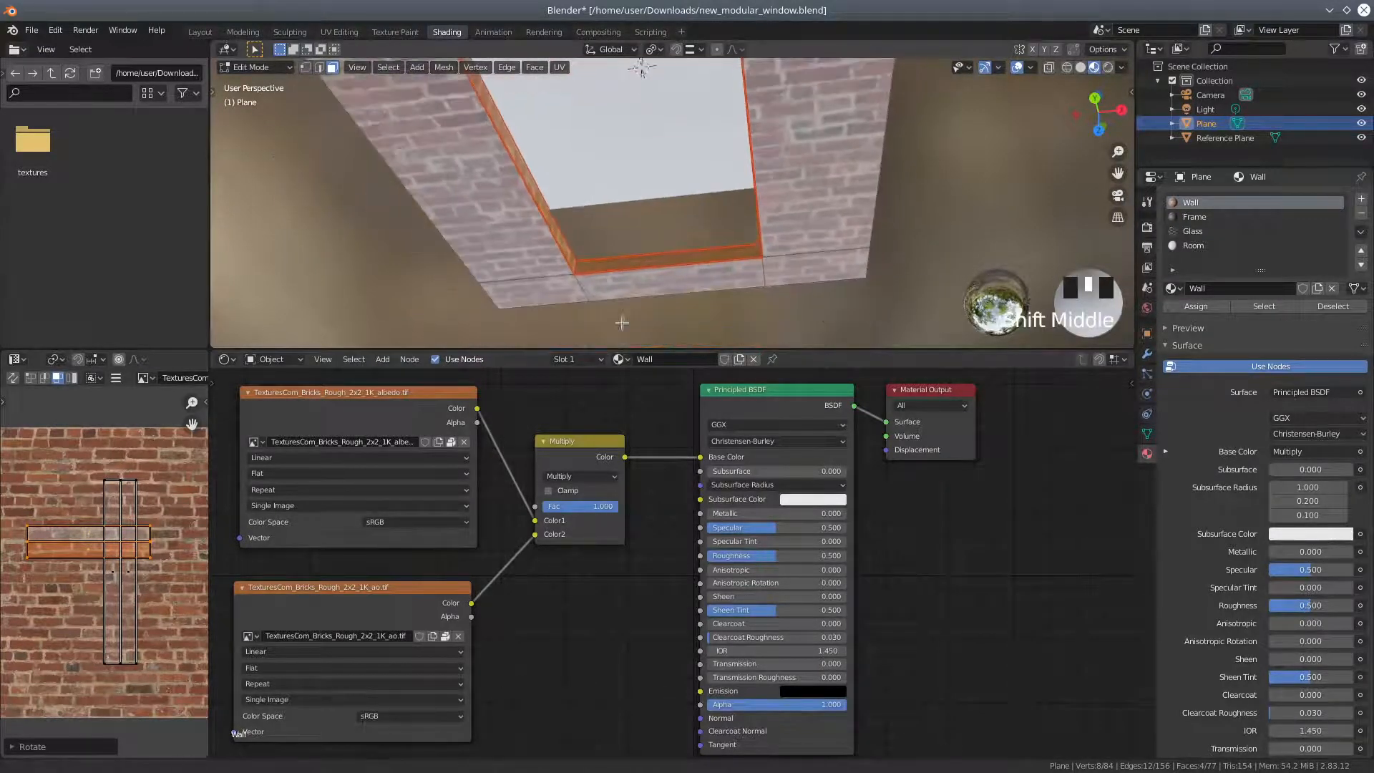
{"action": "scroll", "coordinate": [604, 304], "scroll_direction": "up", "scroll_amount": 2}
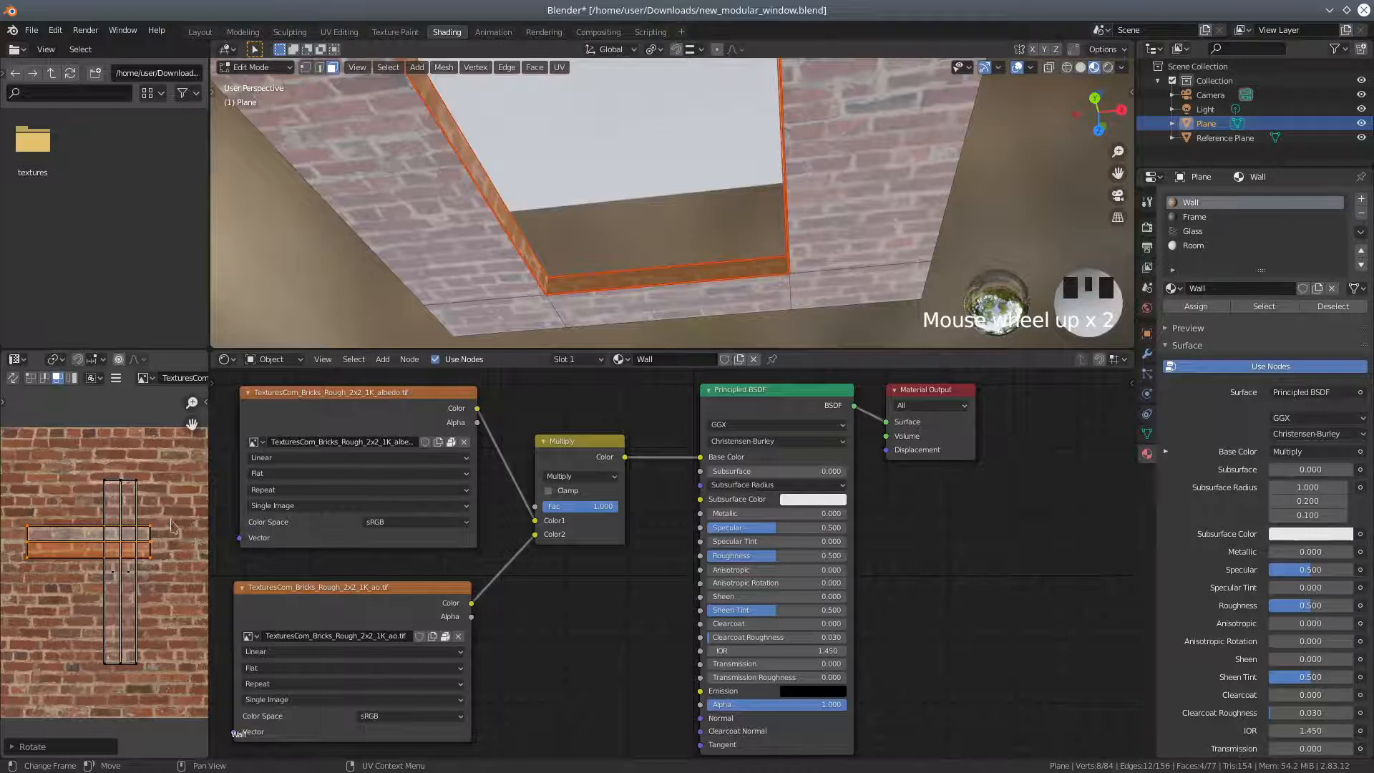
Enlarge the two horizontal UV islands uniformly by about 1.42 and stretch them along X by about 1.23.
{"action": "key", "text": "s"}
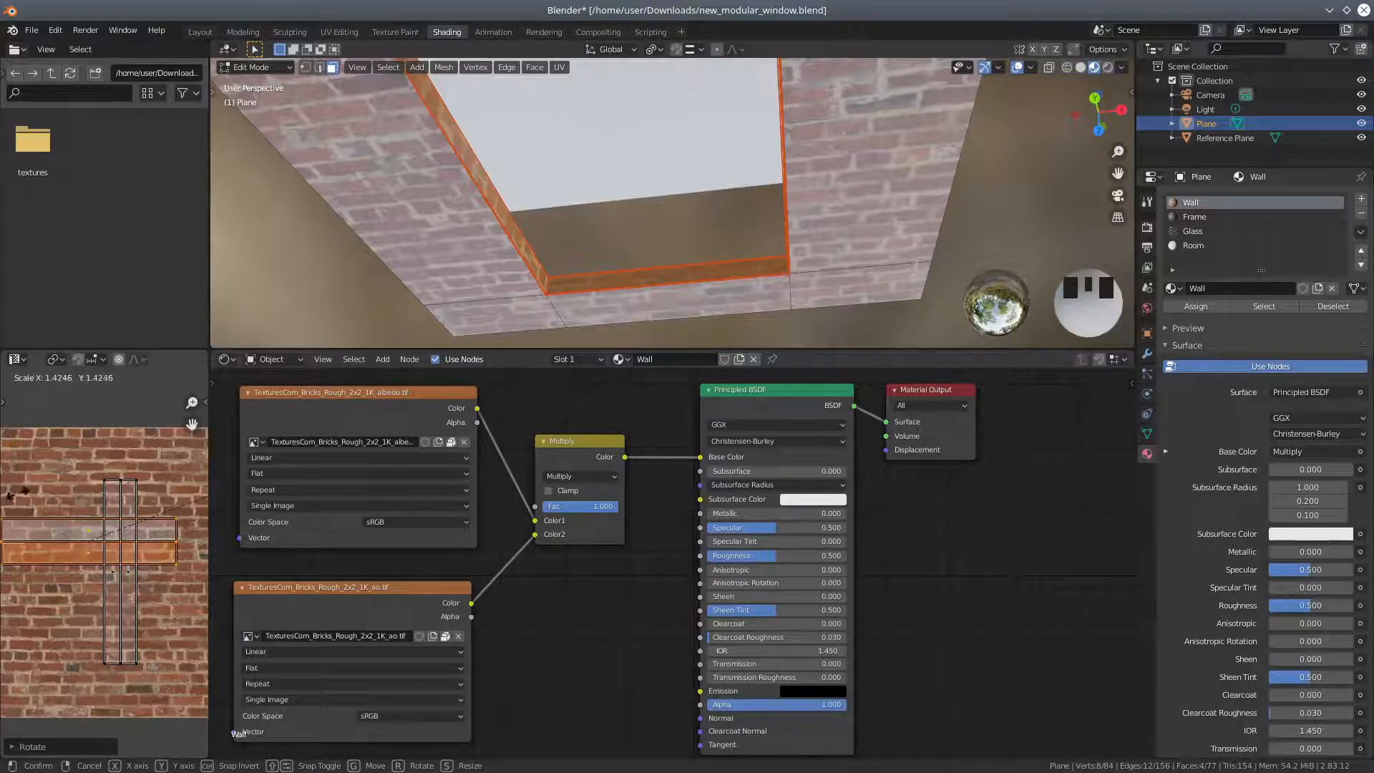
{"action": "left_click", "coordinate": [18, 502]}
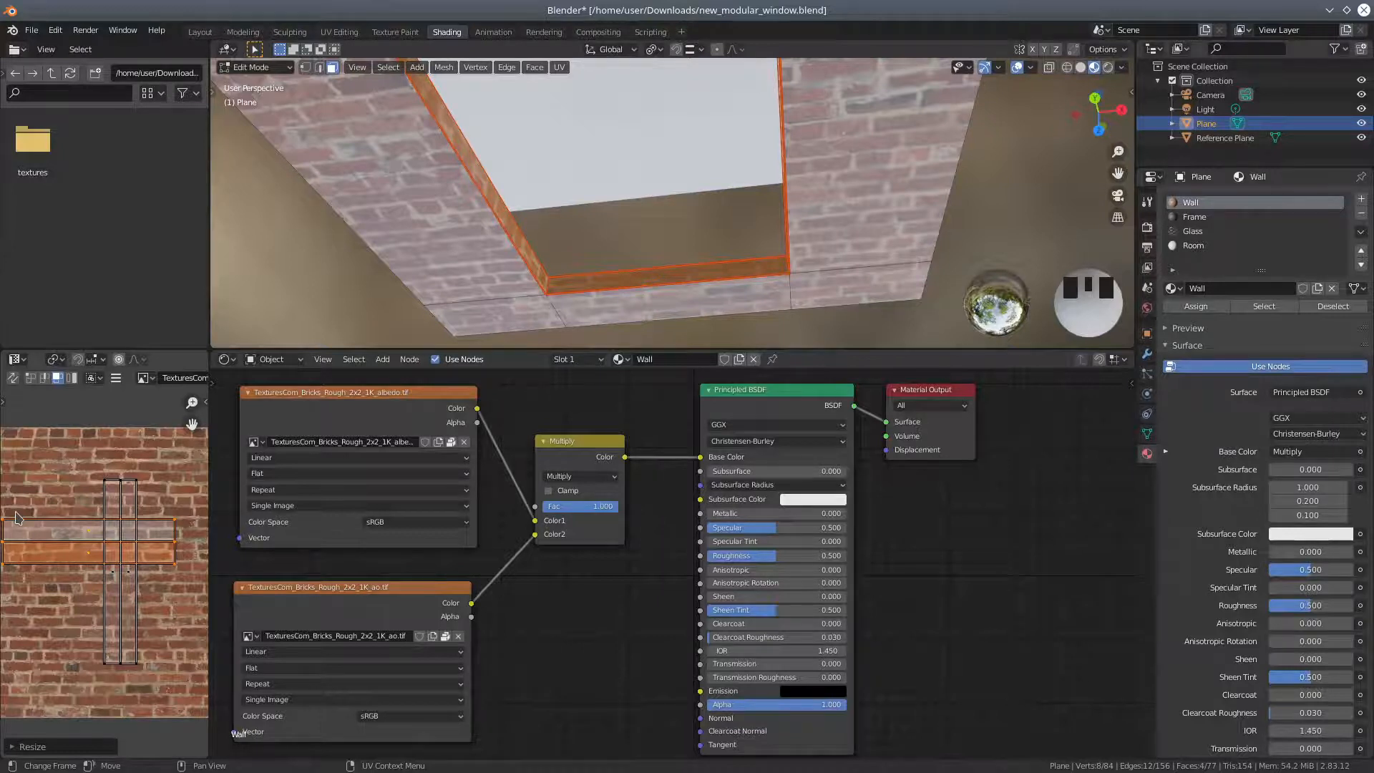
{"action": "key", "text": "s"}
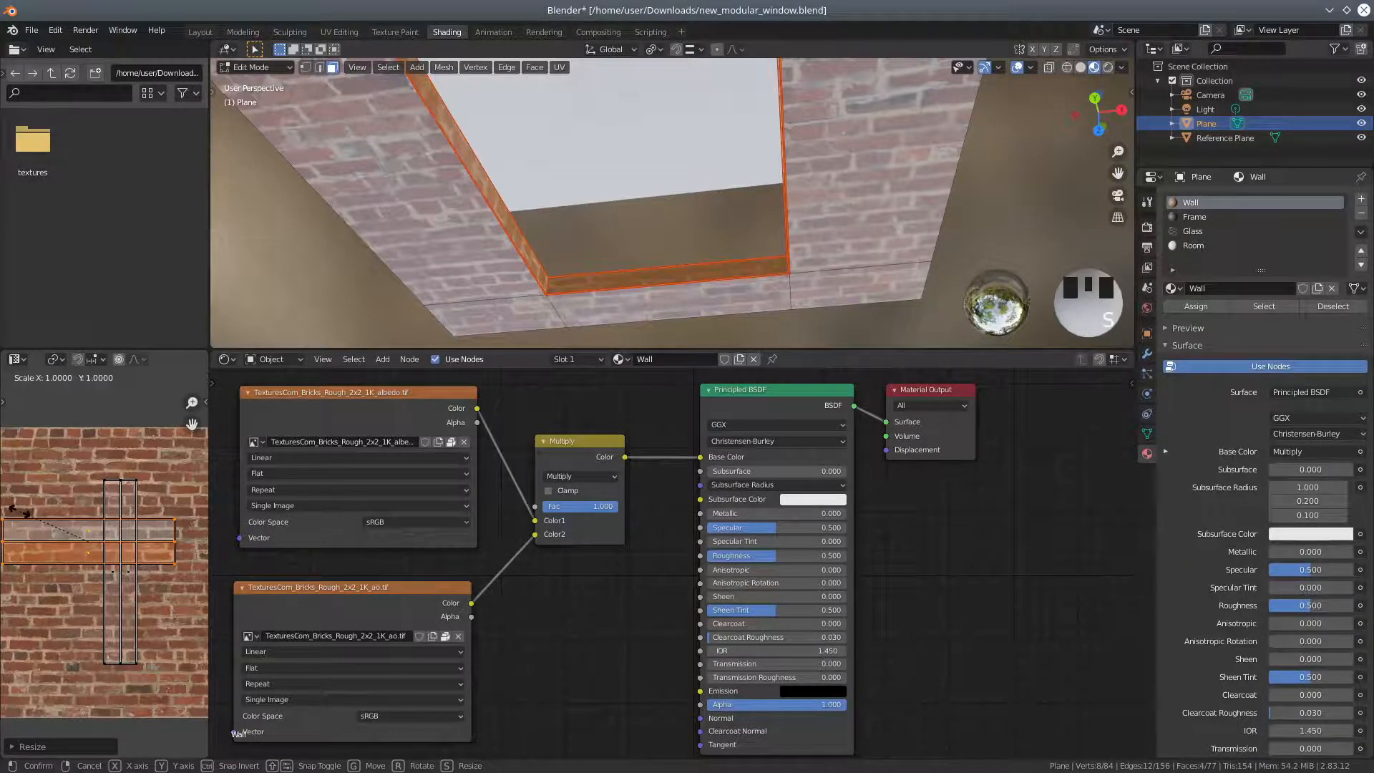
{"action": "key", "text": "x"}
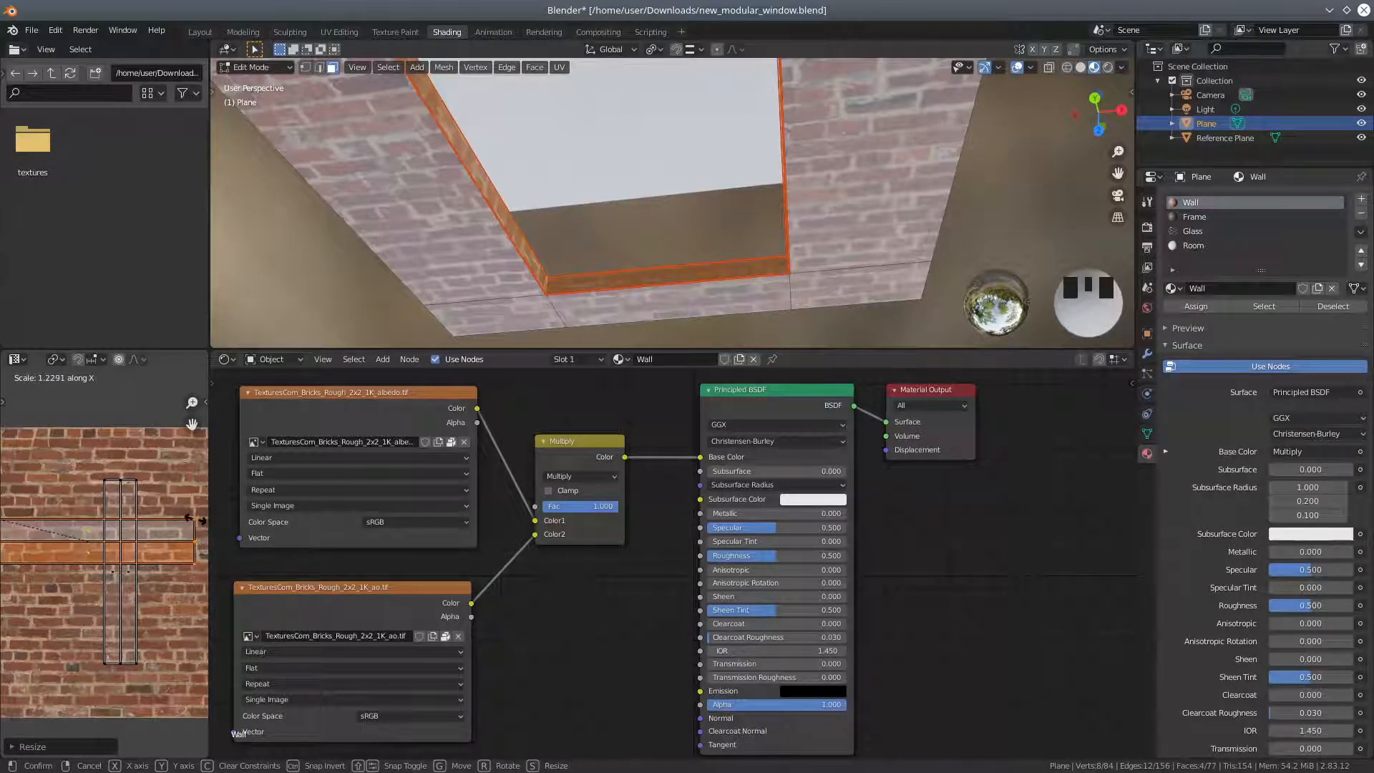
{"action": "left_click", "coordinate": [198, 526]}
Scale the two horizontal UV islands down uniformly by a factor of about 0.88.
{"action": "scroll", "coordinate": [152, 598], "scroll_direction": "down", "scroll_amount": 1}
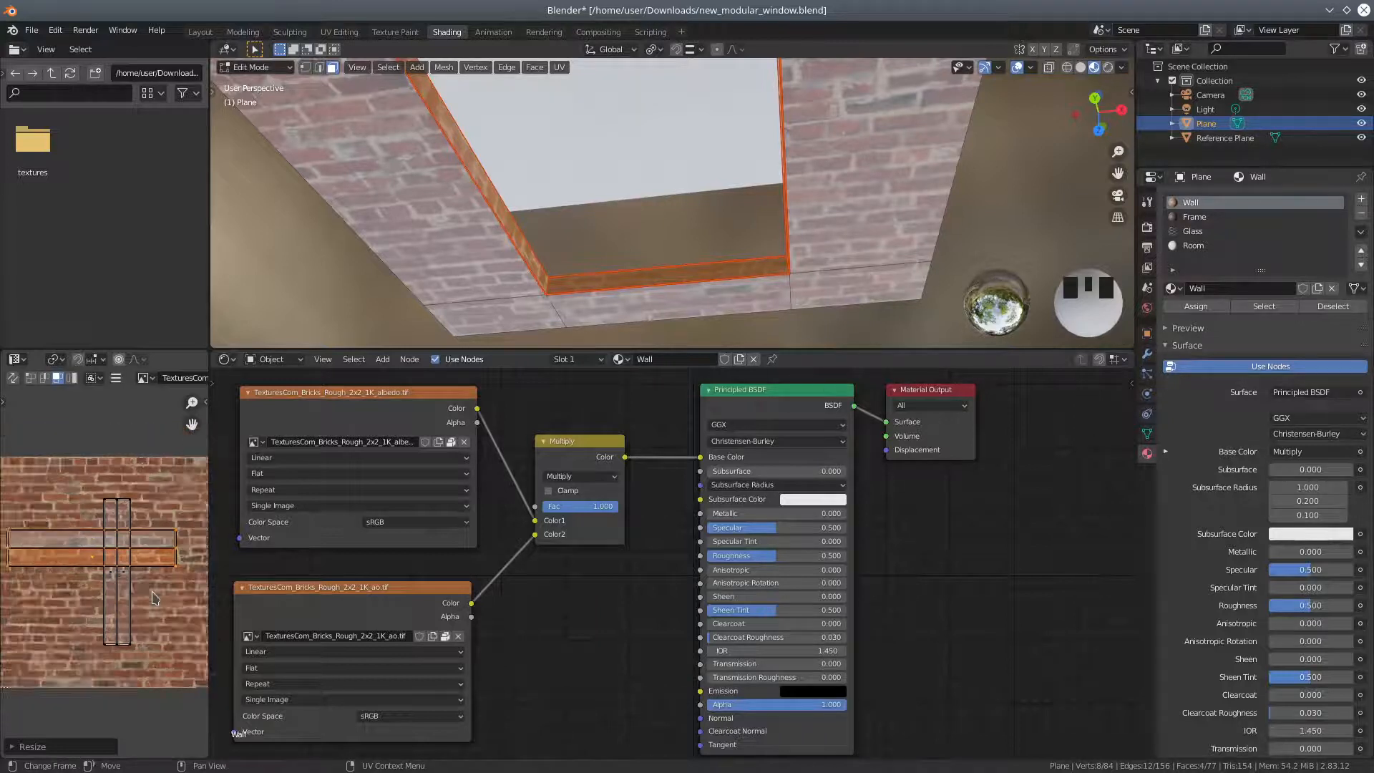
{"action": "scroll", "coordinate": [152, 597], "scroll_direction": "down", "scroll_amount": 1}
{"action": "scroll", "coordinate": [511, 237], "scroll_direction": "down", "scroll_amount": 2}
{"action": "middle_click_drag", "start_coordinate": [512, 237], "coordinate": [500, 90]}
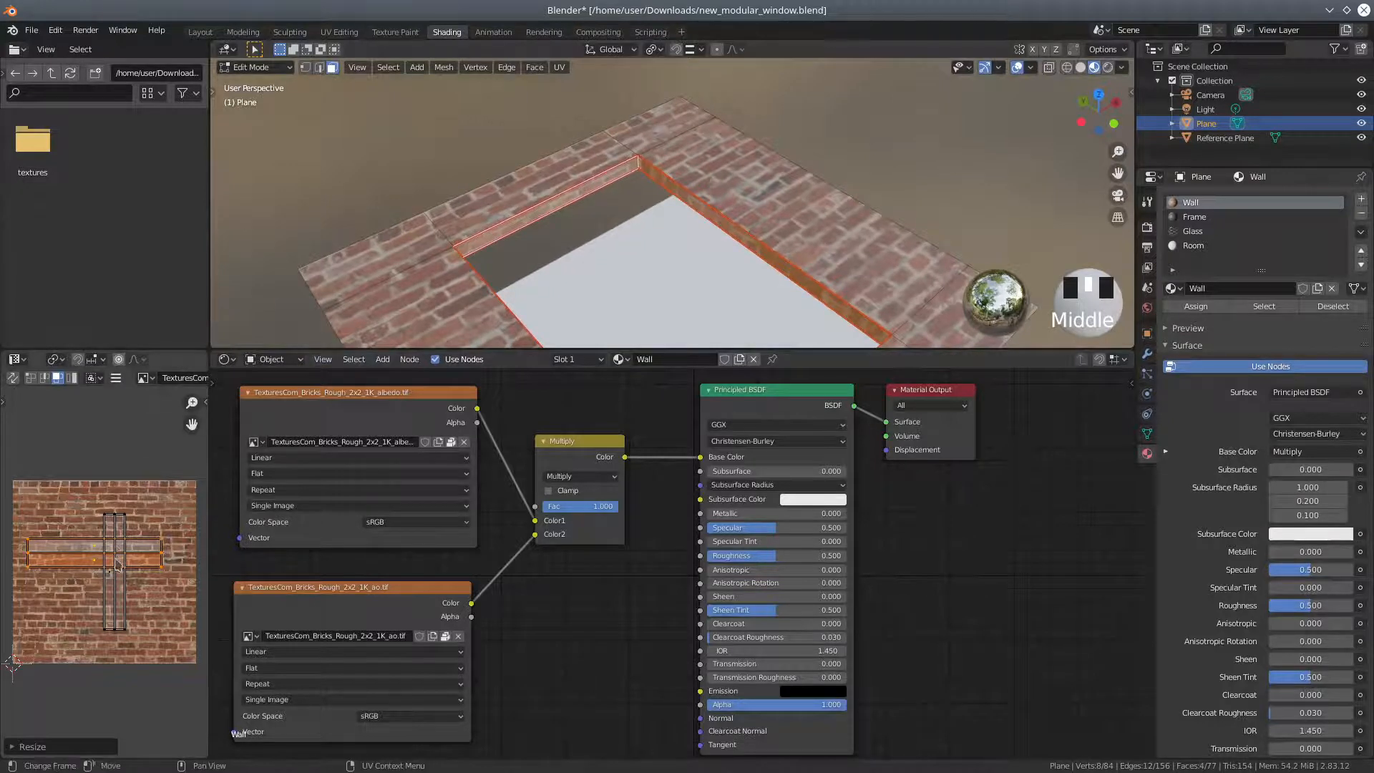
{"action": "key", "text": "s"}
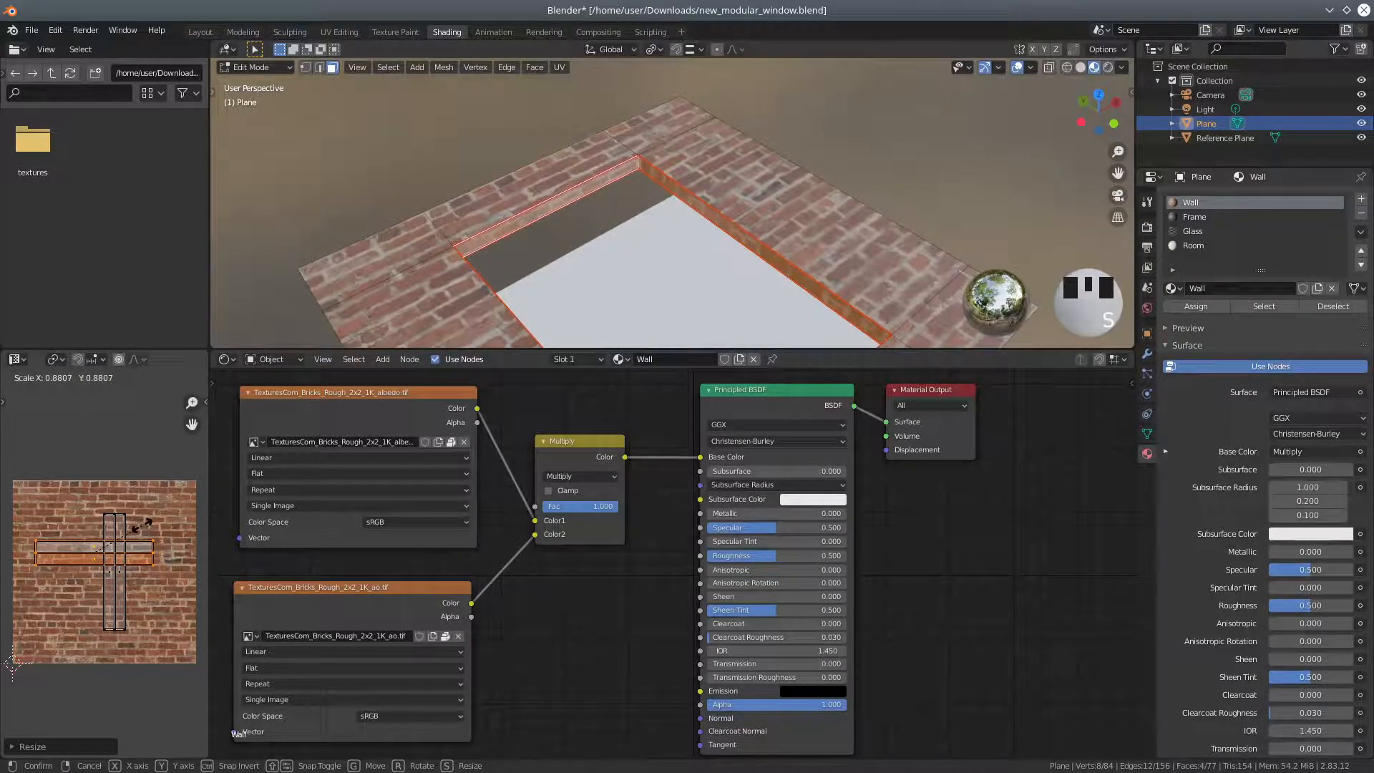
{"action": "left_click", "coordinate": [141, 528]}
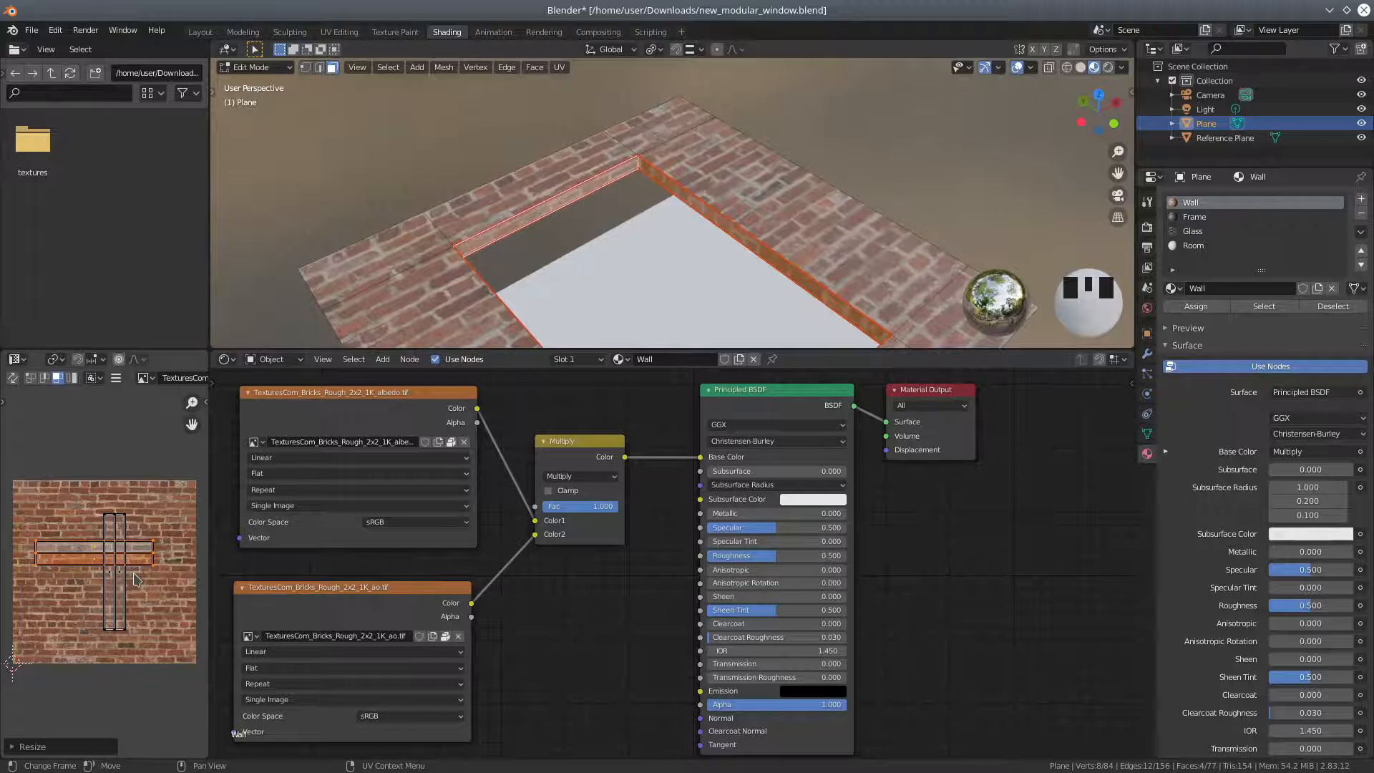
{"action": "scroll", "coordinate": [583, 208], "scroll_direction": "down", "scroll_amount": 3}
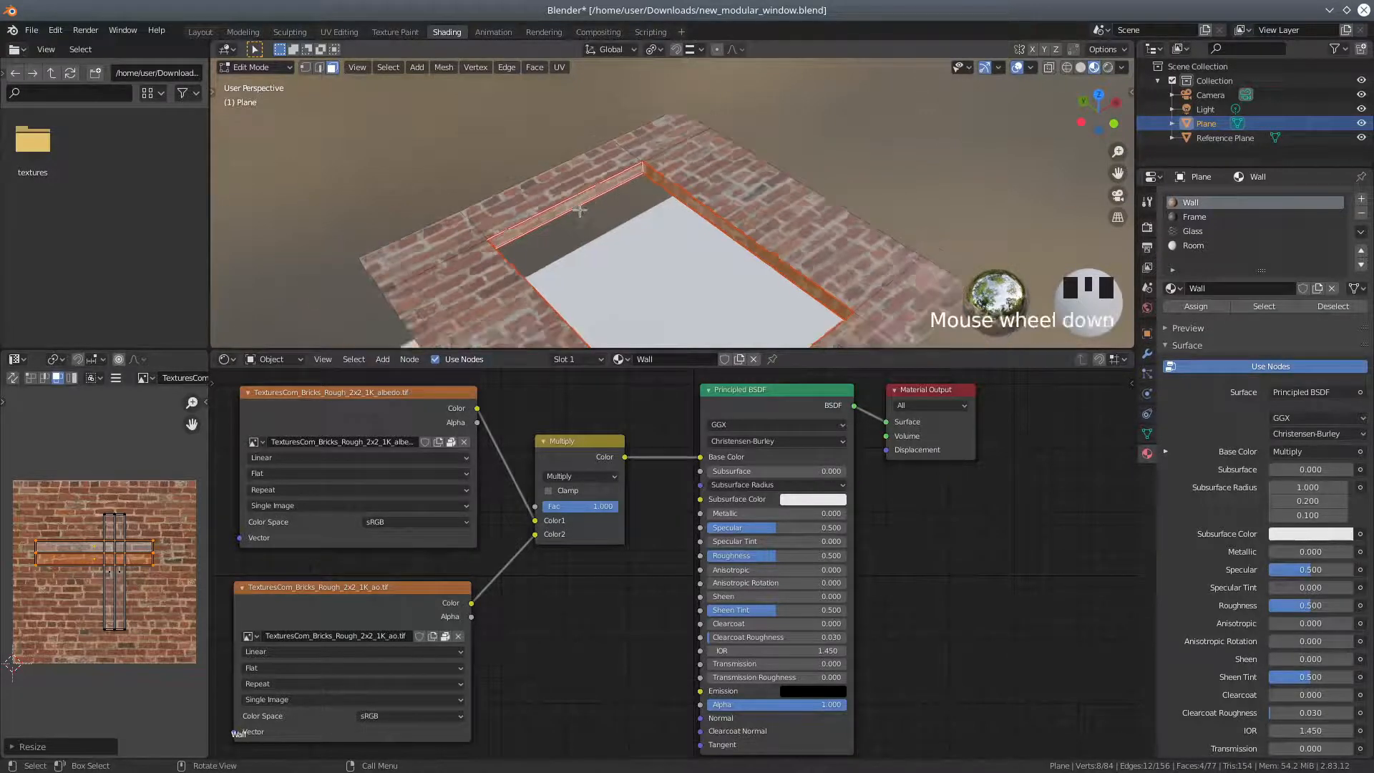
{"action": "middle_click_drag", "start_coordinate": [582, 217], "coordinate": [593, 291]}
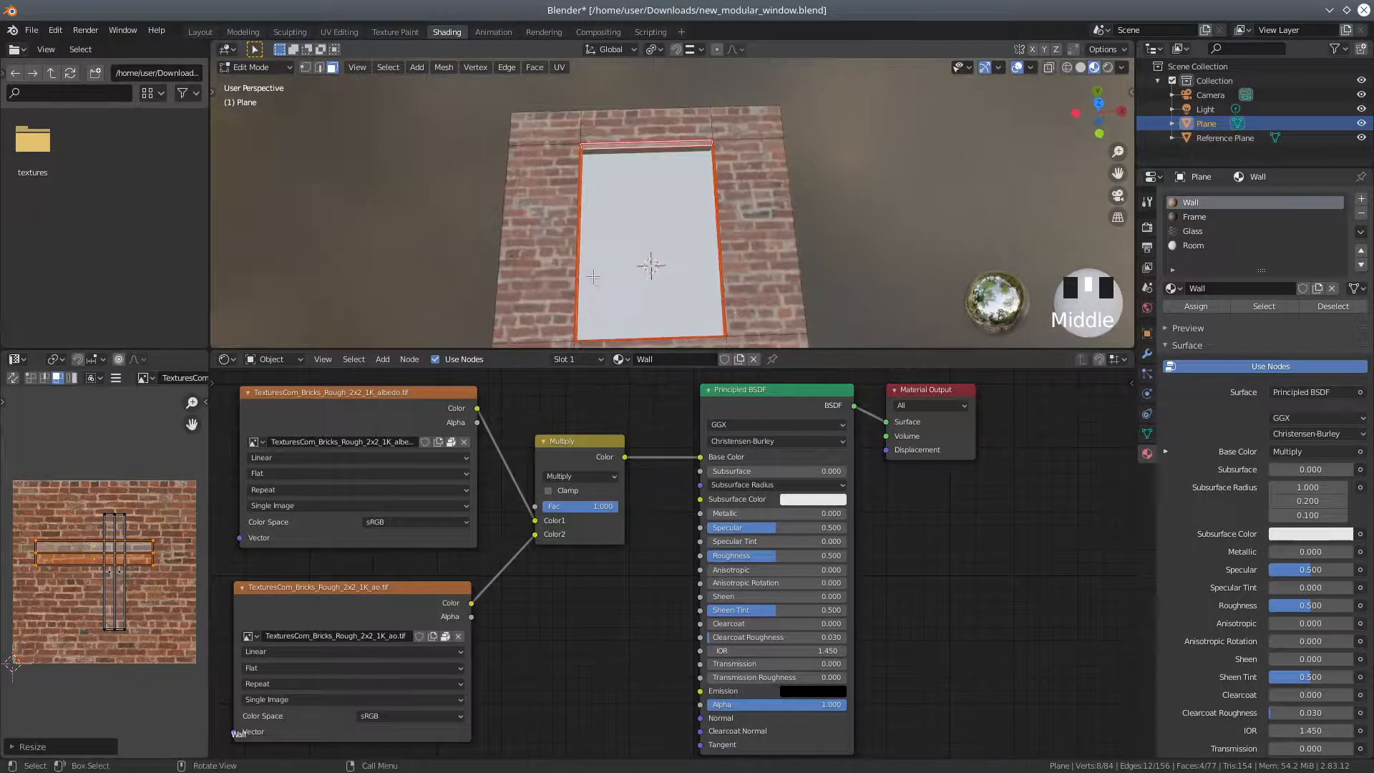
Duplicate the ambient occlusion image texture node and place the copy below the original in the Wall material.
{"action": "scroll", "coordinate": [646, 460], "scroll_direction": "down", "scroll_amount": 1}
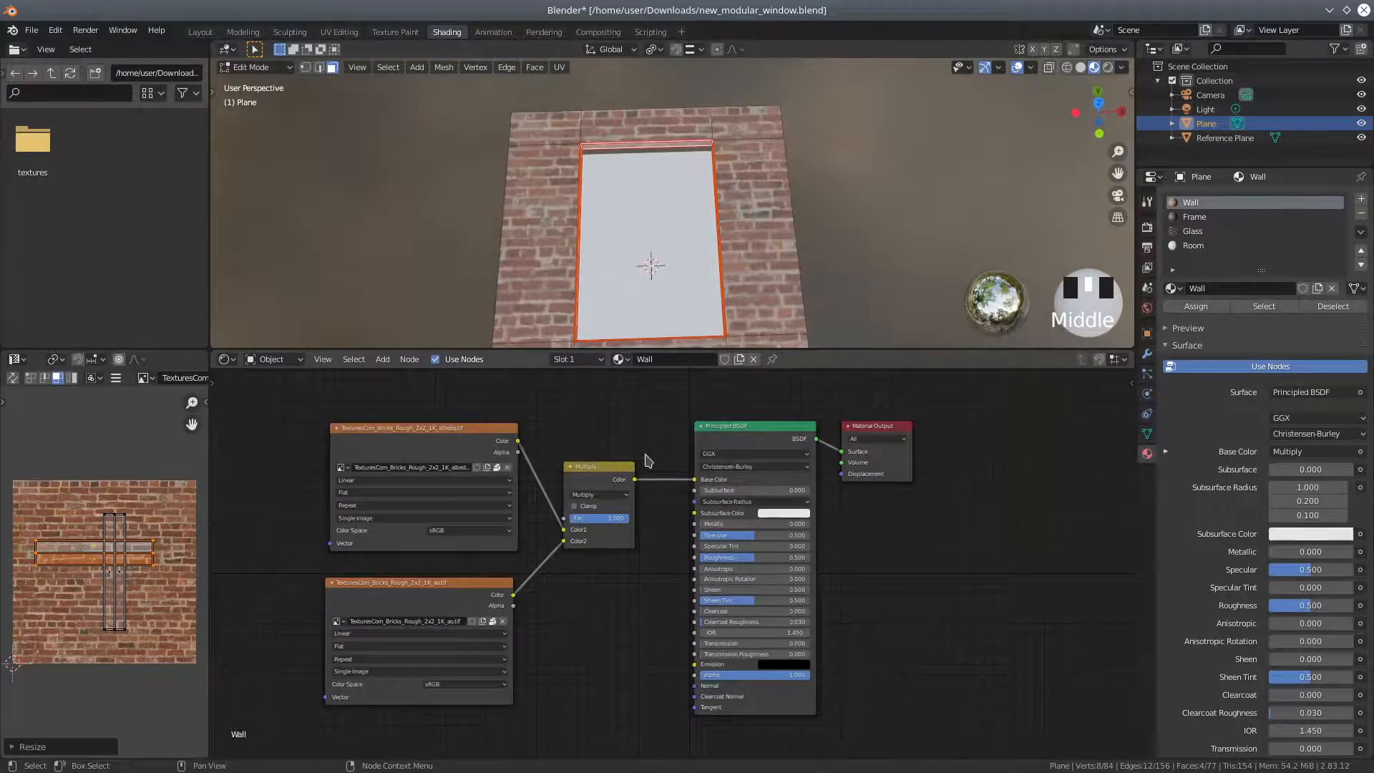
{"action": "scroll", "coordinate": [651, 454], "scroll_direction": "down", "scroll_amount": 1}
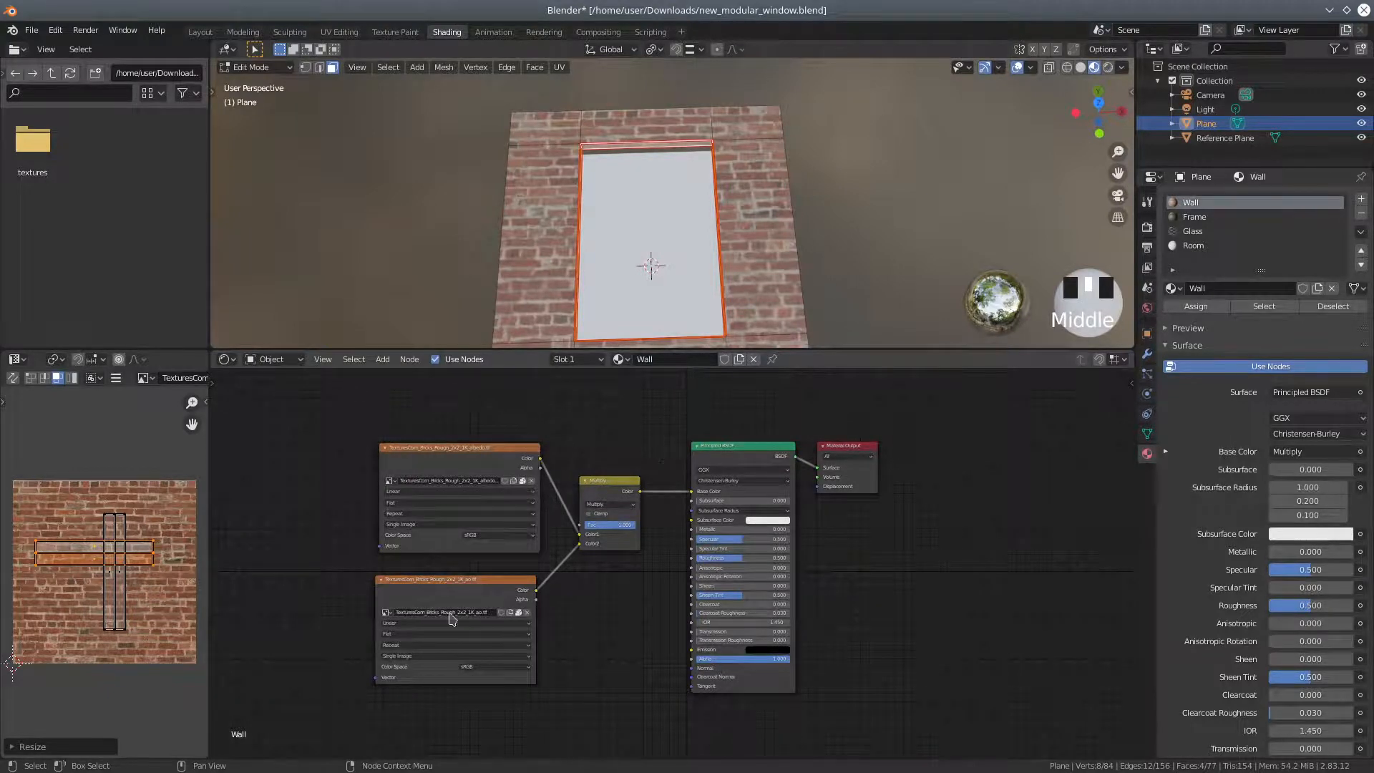
{"action": "scroll", "coordinate": [579, 634], "scroll_direction": "down", "scroll_amount": 1}
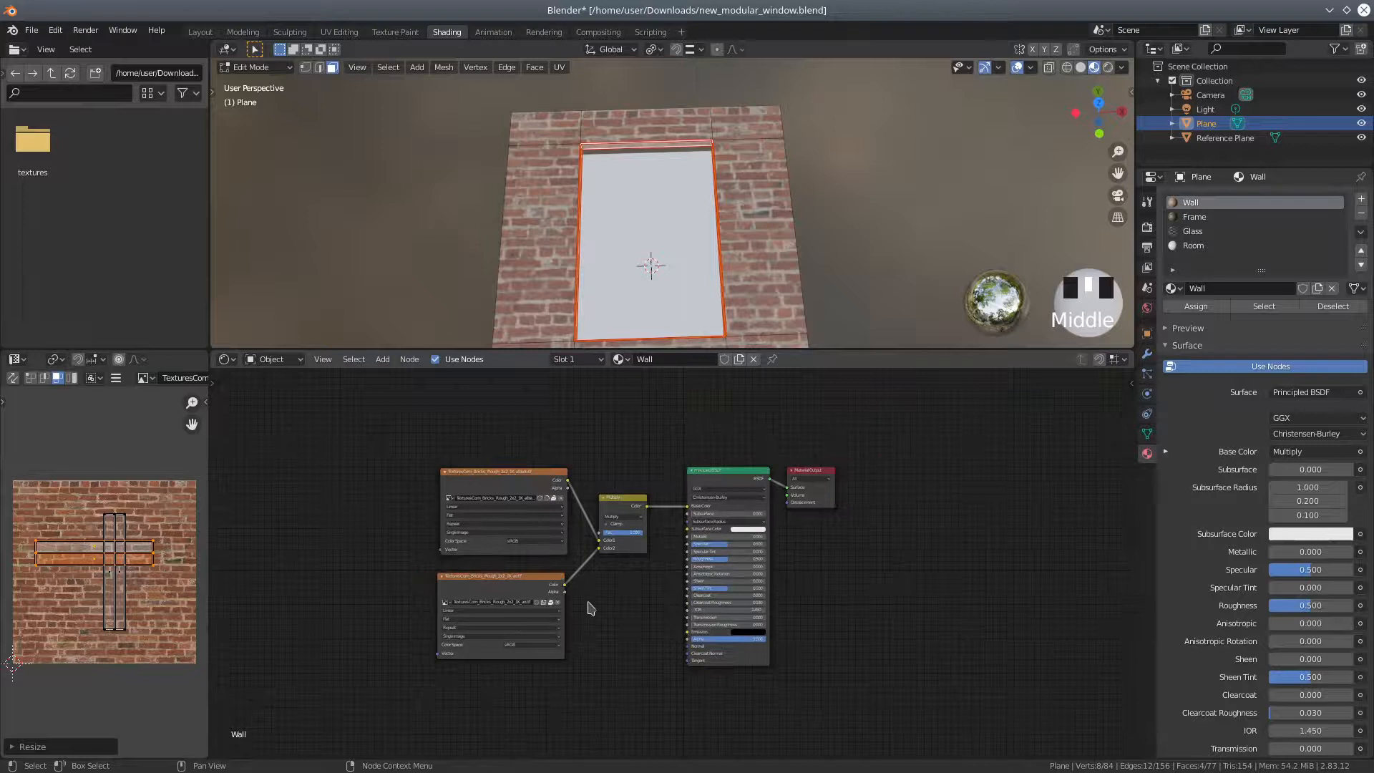
{"action": "middle_click_drag", "start_coordinate": [589, 613], "coordinate": [618, 499]}
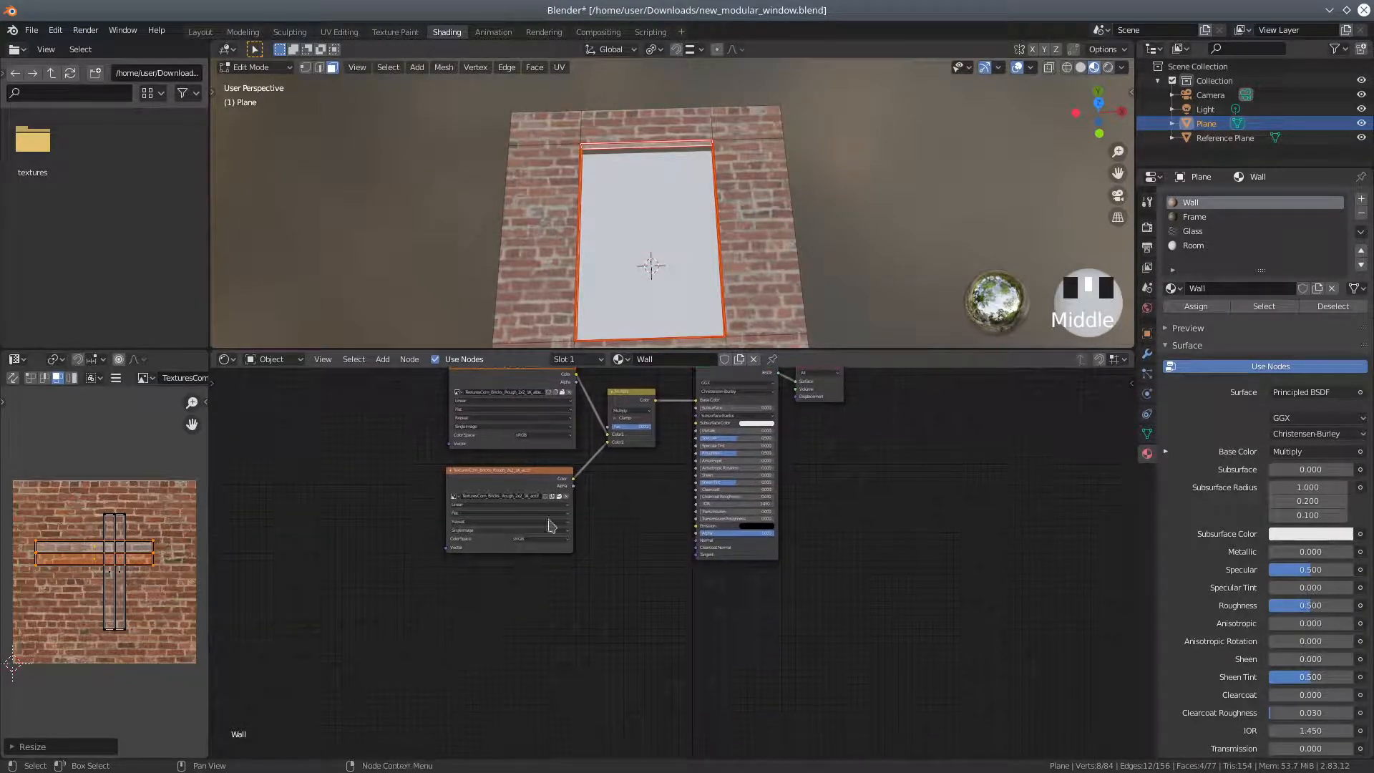
{"action": "left_click", "coordinate": [548, 523]}
{"action": "mouse_move", "coordinate": [538, 767]}
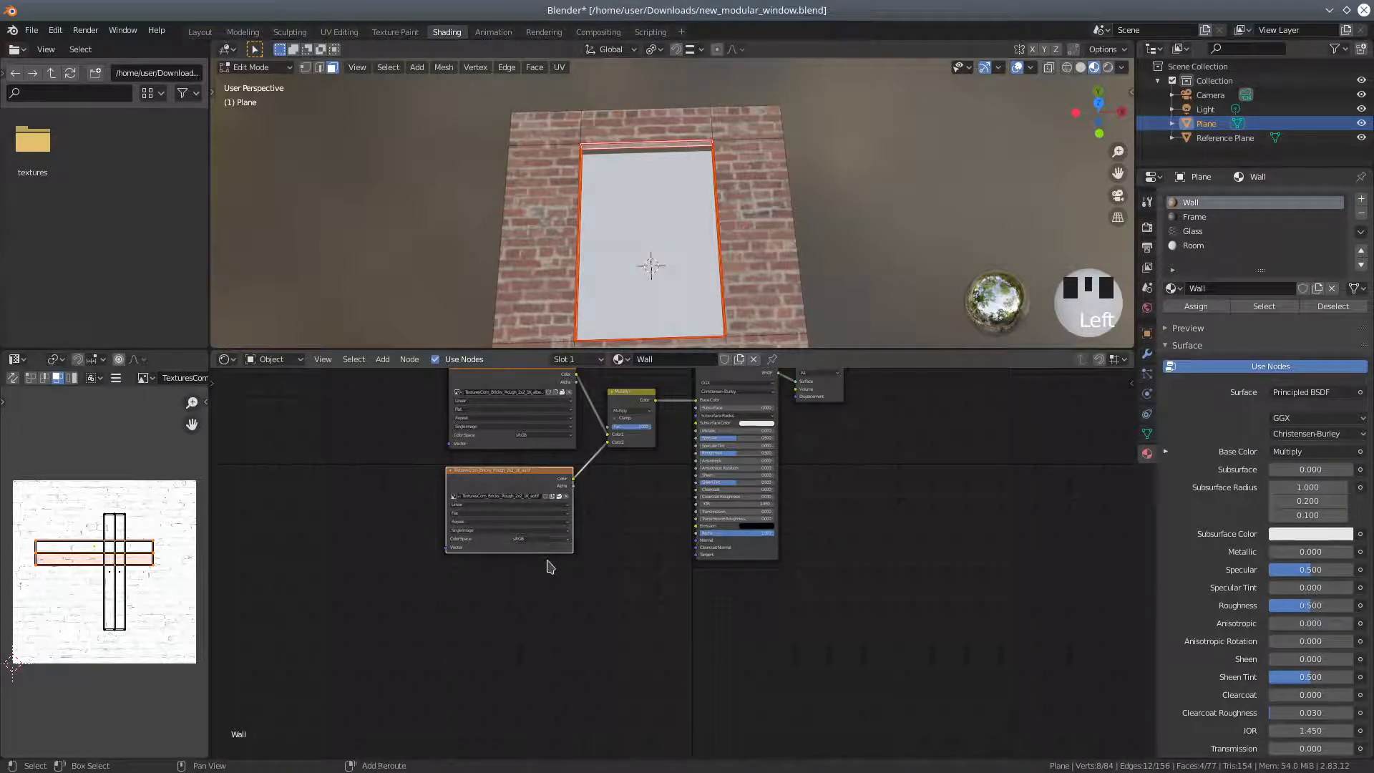
{"action": "key", "text": "shift+d"}
{"action": "left_click", "coordinate": [536, 684]}
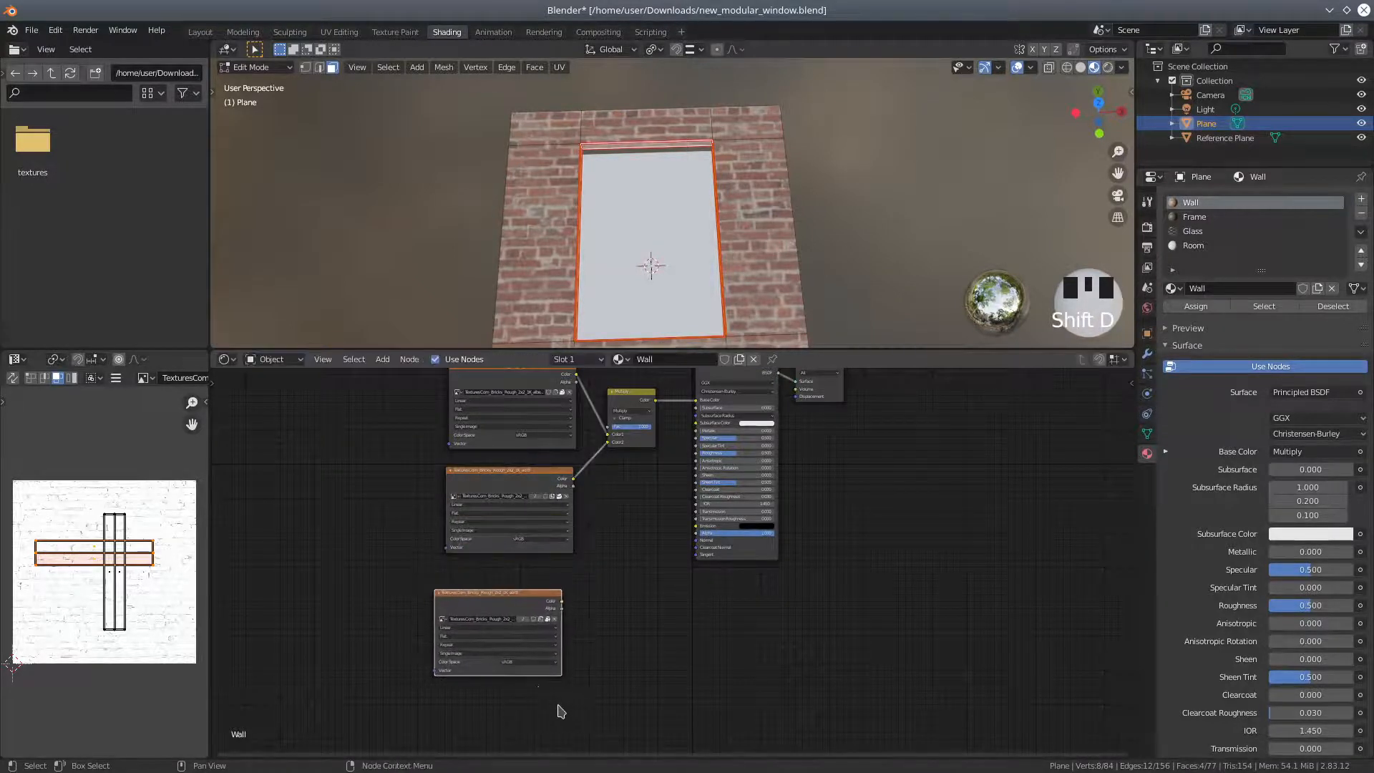
Replace the duplicated node's image with TexturesCom_Bricks_Rough_2x2_1K_roughness.tif from the nested textures folder.
{"action": "scroll", "coordinate": [562, 708], "scroll_direction": "up", "scroll_amount": 4}
{"action": "middle_click_drag", "start_coordinate": [537, 680], "coordinate": [706, 575]}
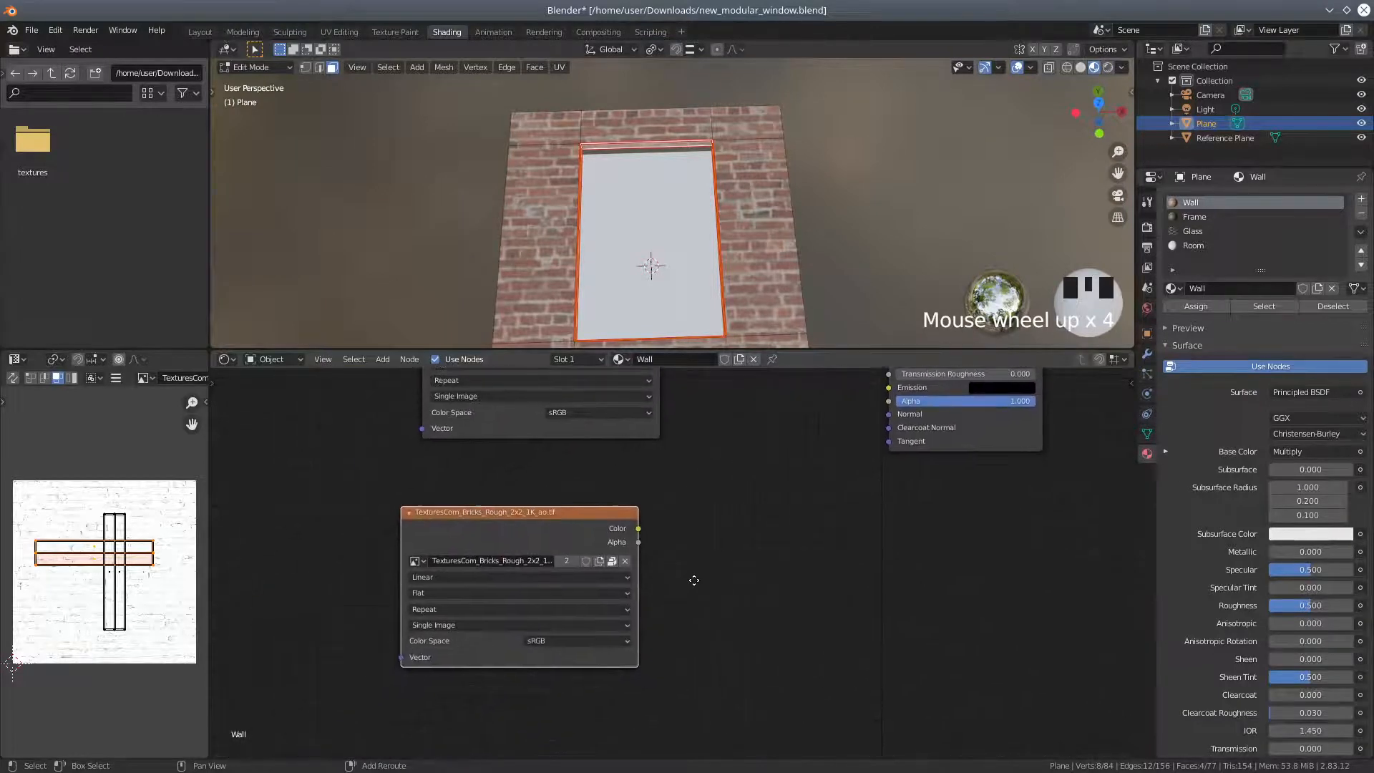
{"action": "left_click", "coordinate": [628, 565]}
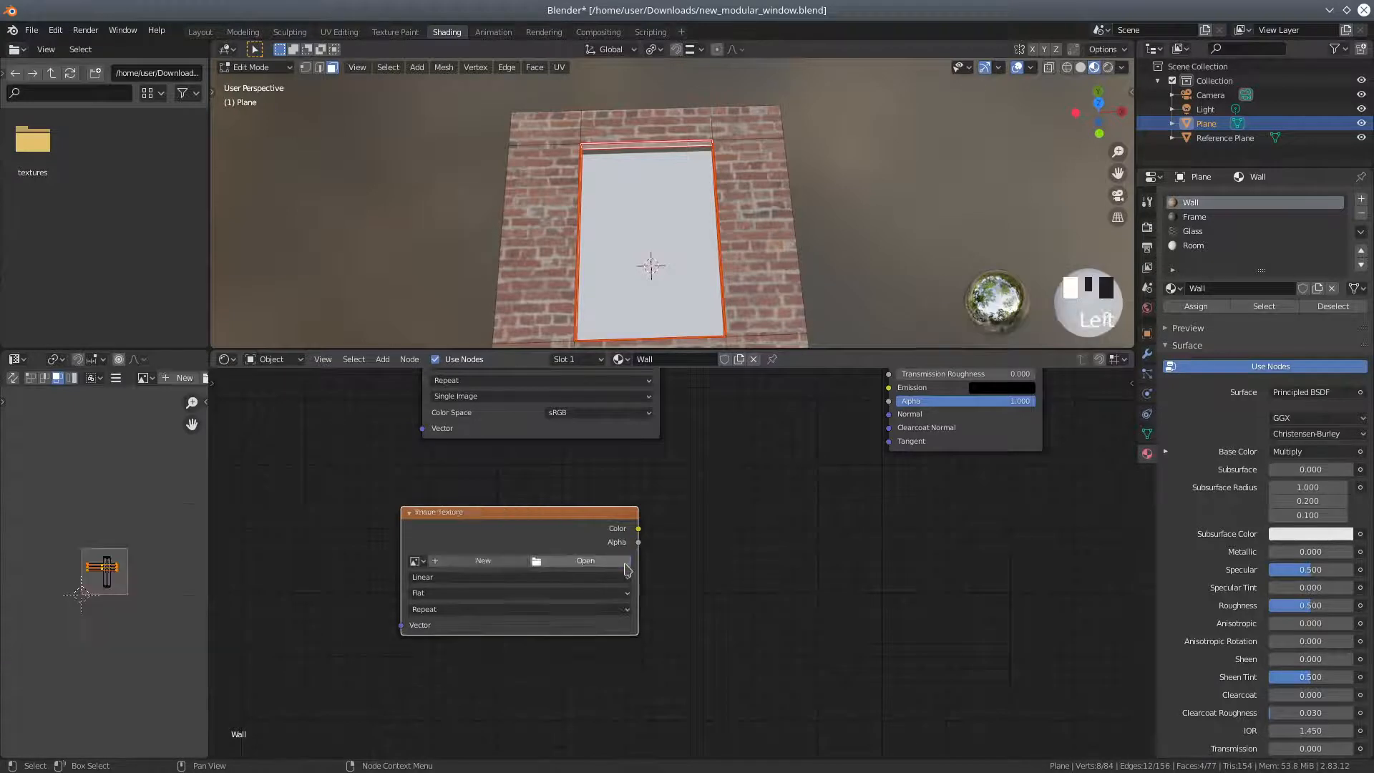
{"action": "left_click", "coordinate": [572, 565]}
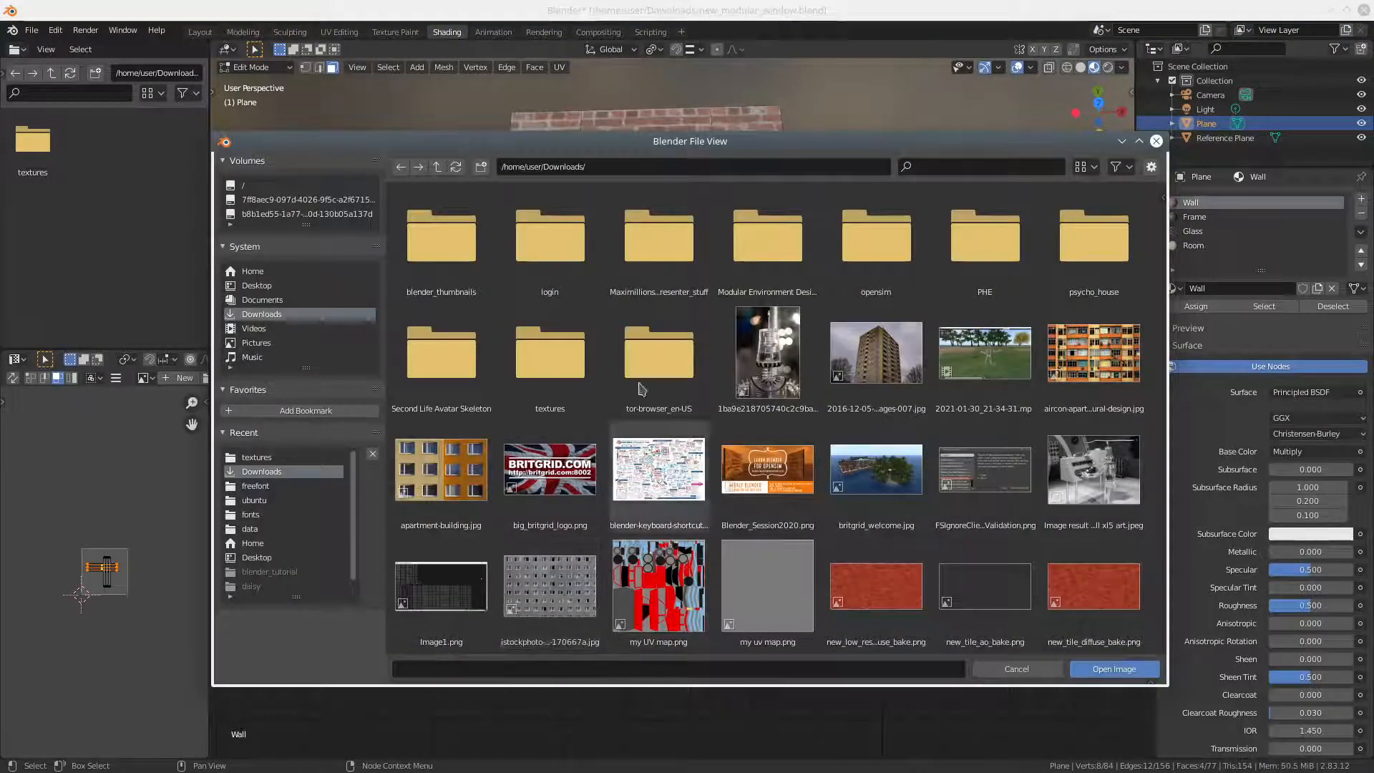
{"action": "double_click", "coordinate": [565, 352]}
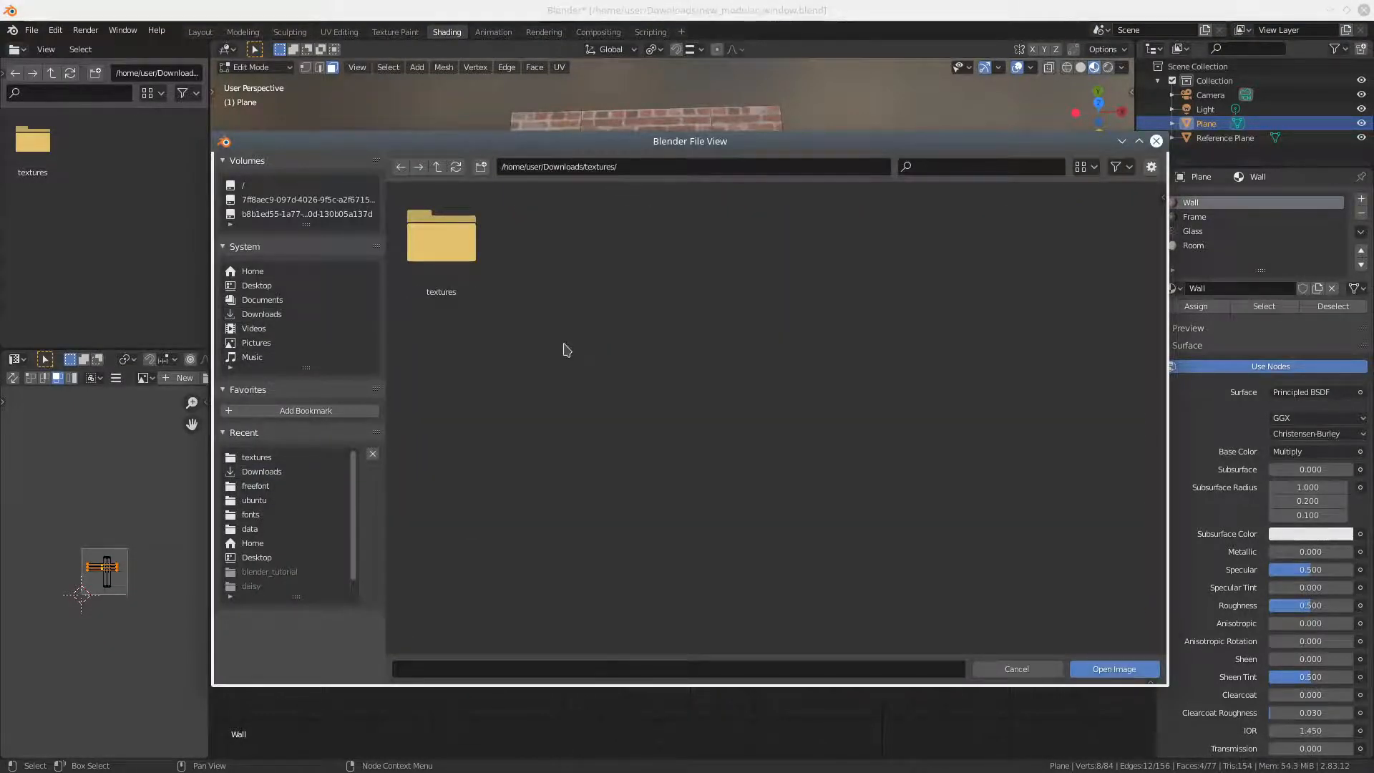
{"action": "double_click", "coordinate": [466, 248]}
{"action": "left_click", "coordinate": [747, 258]}
{"action": "left_click", "coordinate": [1097, 670]}
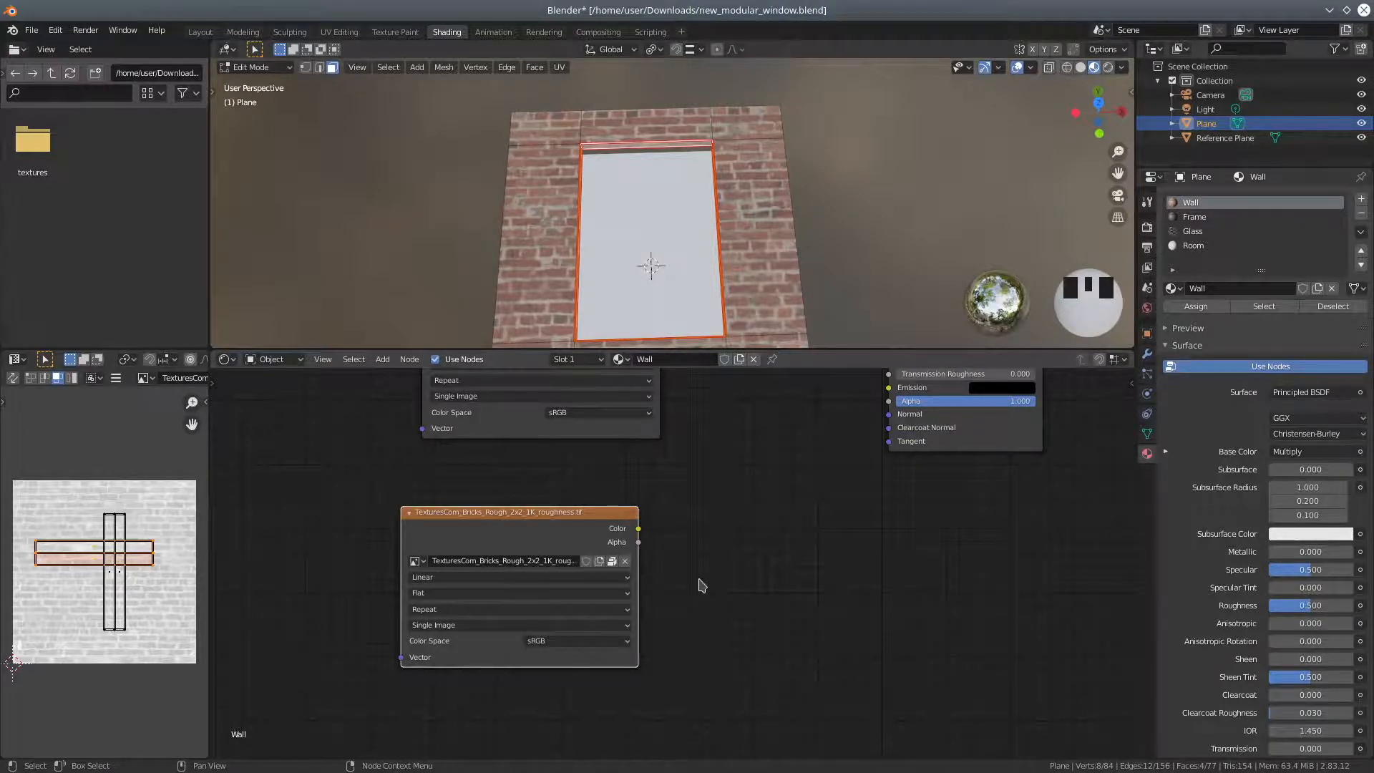
Shift the roughness texture node aside and add a ColorRamp node next to it.
{"action": "left_click_drag", "start_coordinate": [597, 521], "coordinate": [543, 530]}
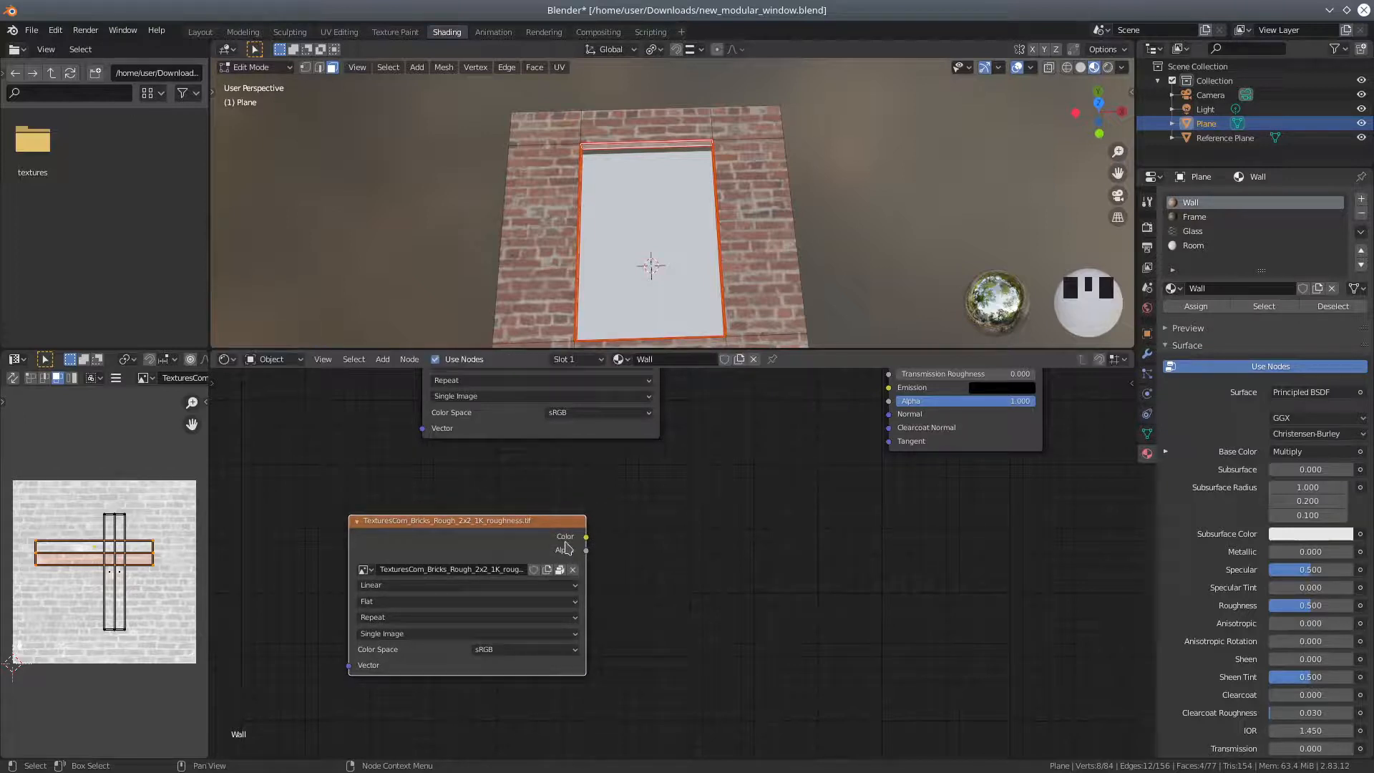
{"action": "scroll", "coordinate": [665, 570], "scroll_direction": "down", "scroll_amount": 2}
{"action": "middle_click_drag", "start_coordinate": [729, 541], "coordinate": [712, 654]}
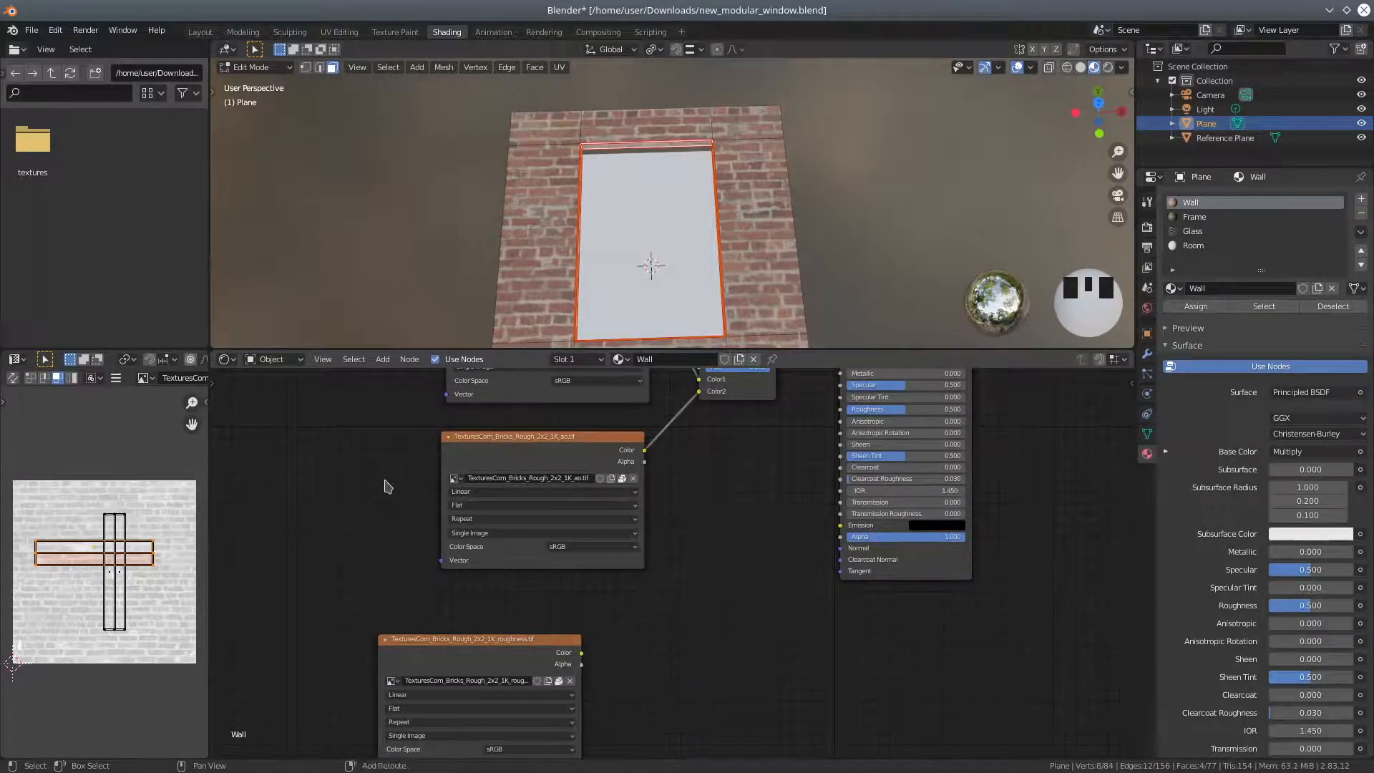
{"action": "key", "text": "shift+a"}
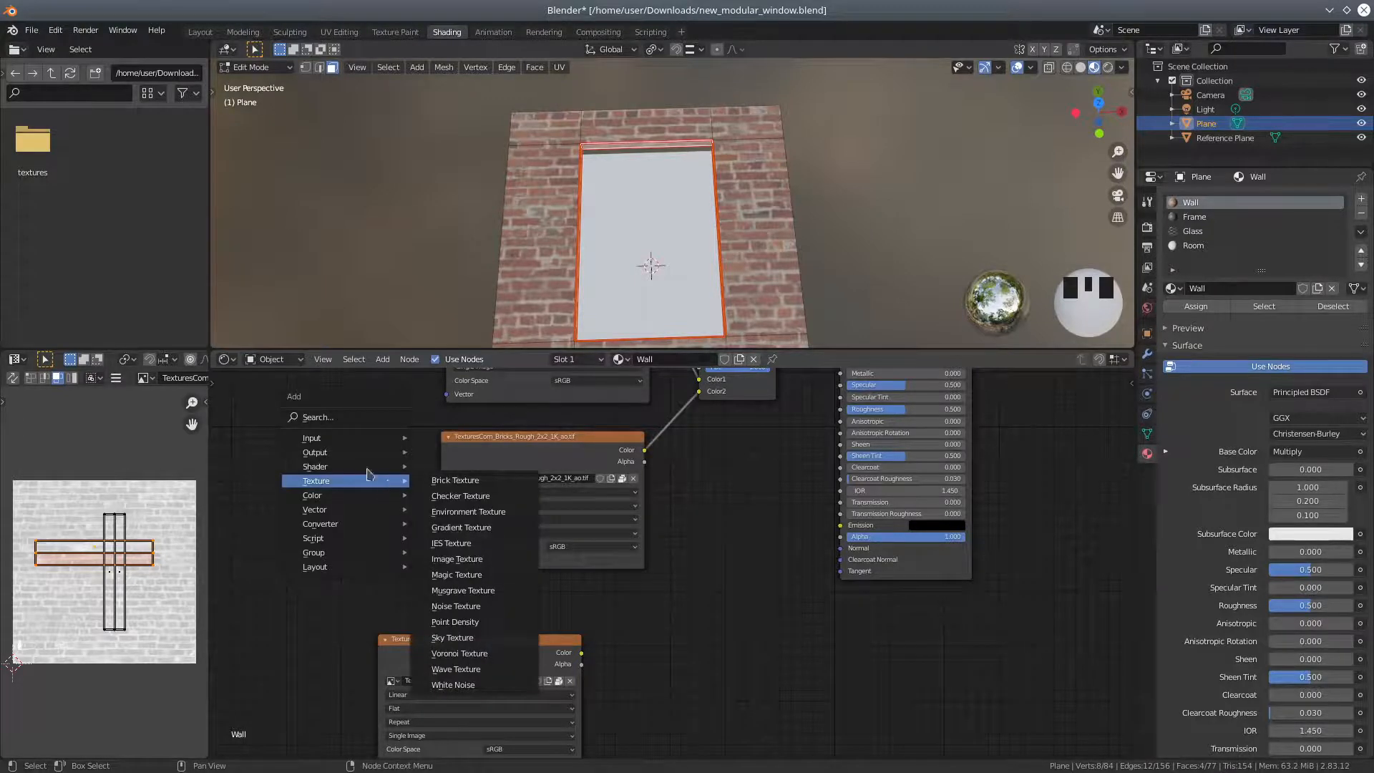
{"action": "left_click", "coordinate": [318, 418]}
{"action": "type", "text": "col"}
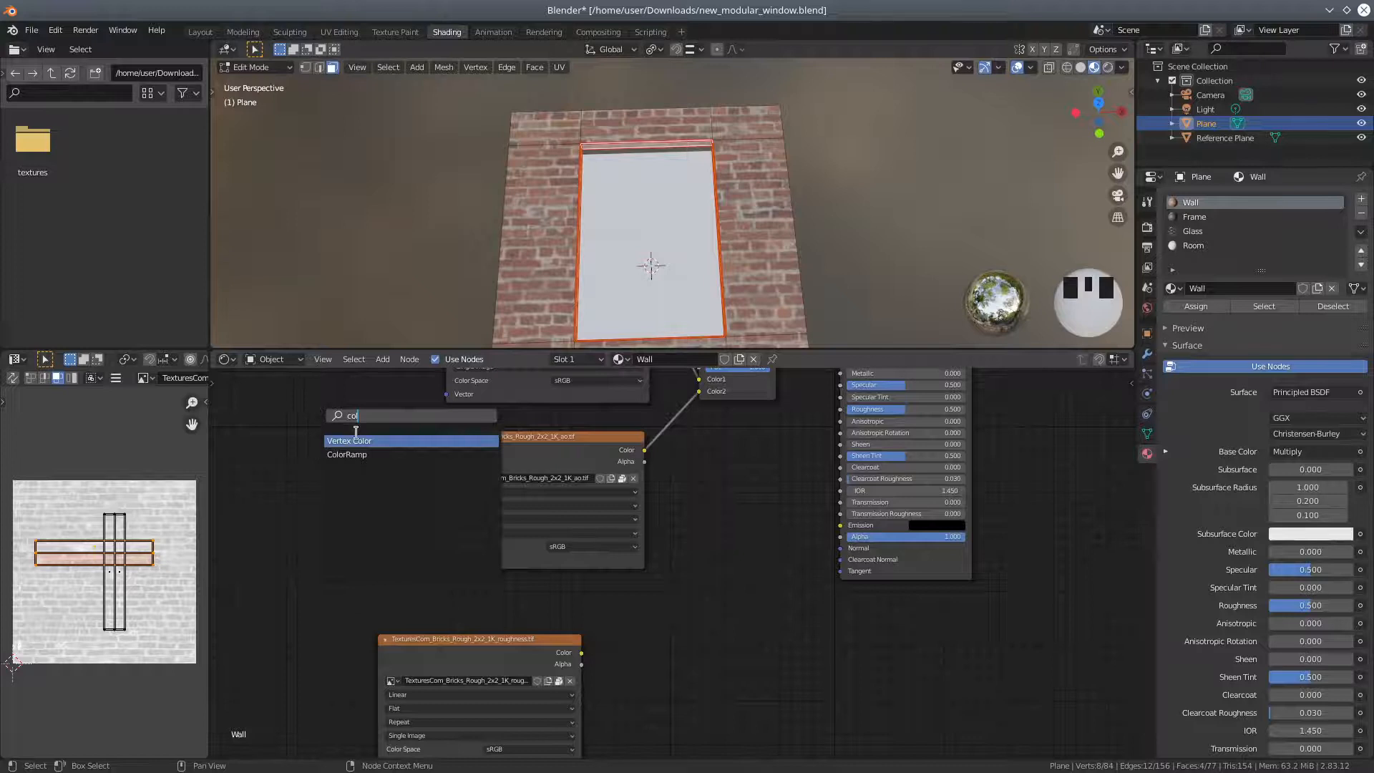
{"action": "left_click", "coordinate": [361, 455]}
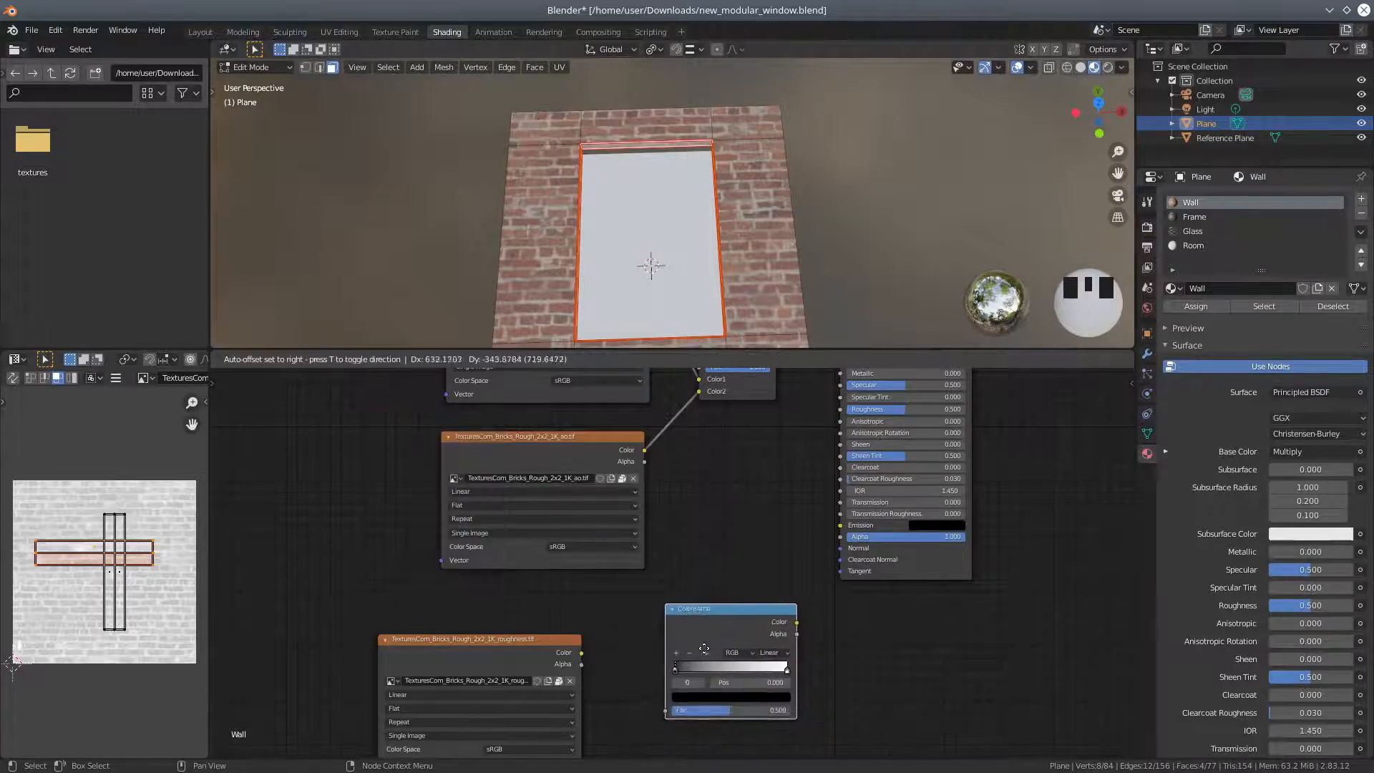
{"action": "left_click", "coordinate": [704, 649]}
Connect the roughness texture's Color output to the ColorRamp's Fac input.
{"action": "scroll", "coordinate": [845, 701], "scroll_direction": "down", "scroll_amount": 1}
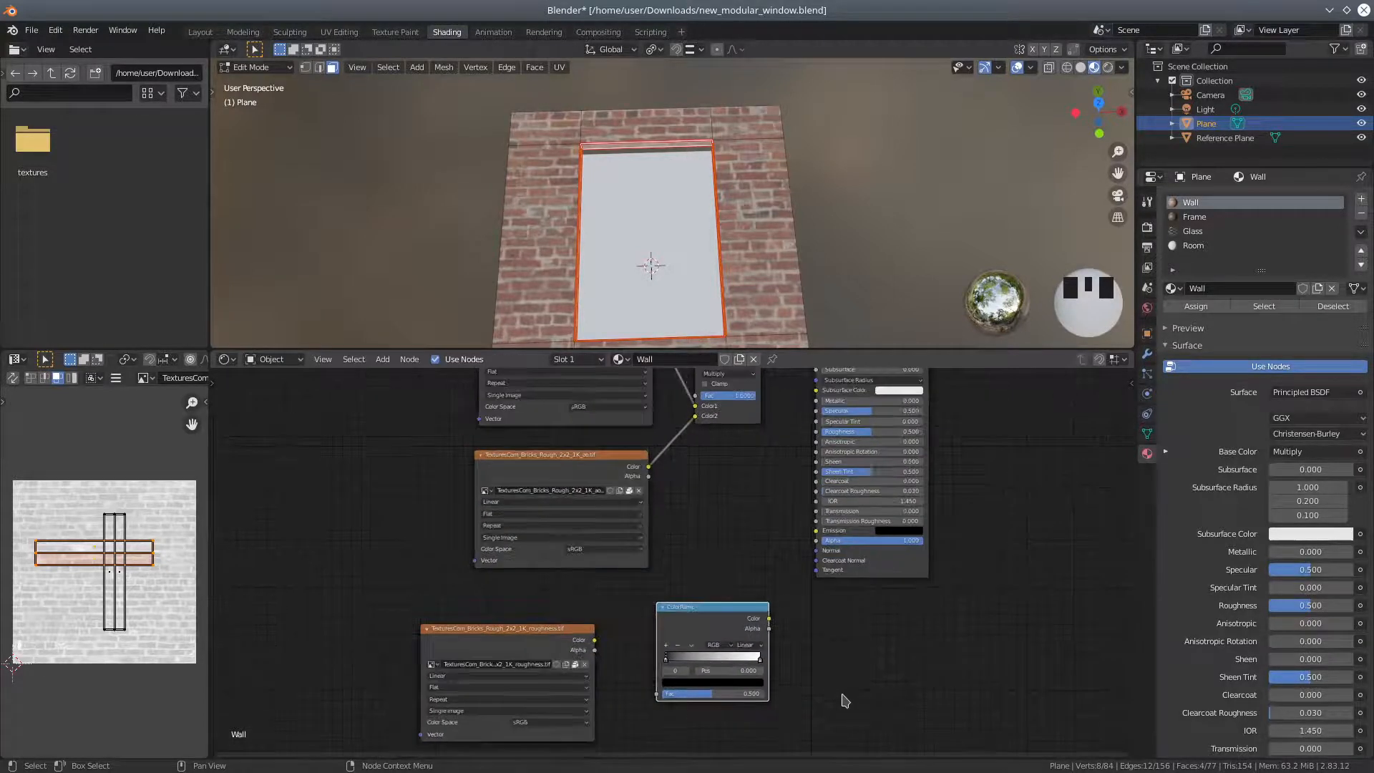
{"action": "middle_click_drag", "start_coordinate": [822, 712], "coordinate": [815, 603]}
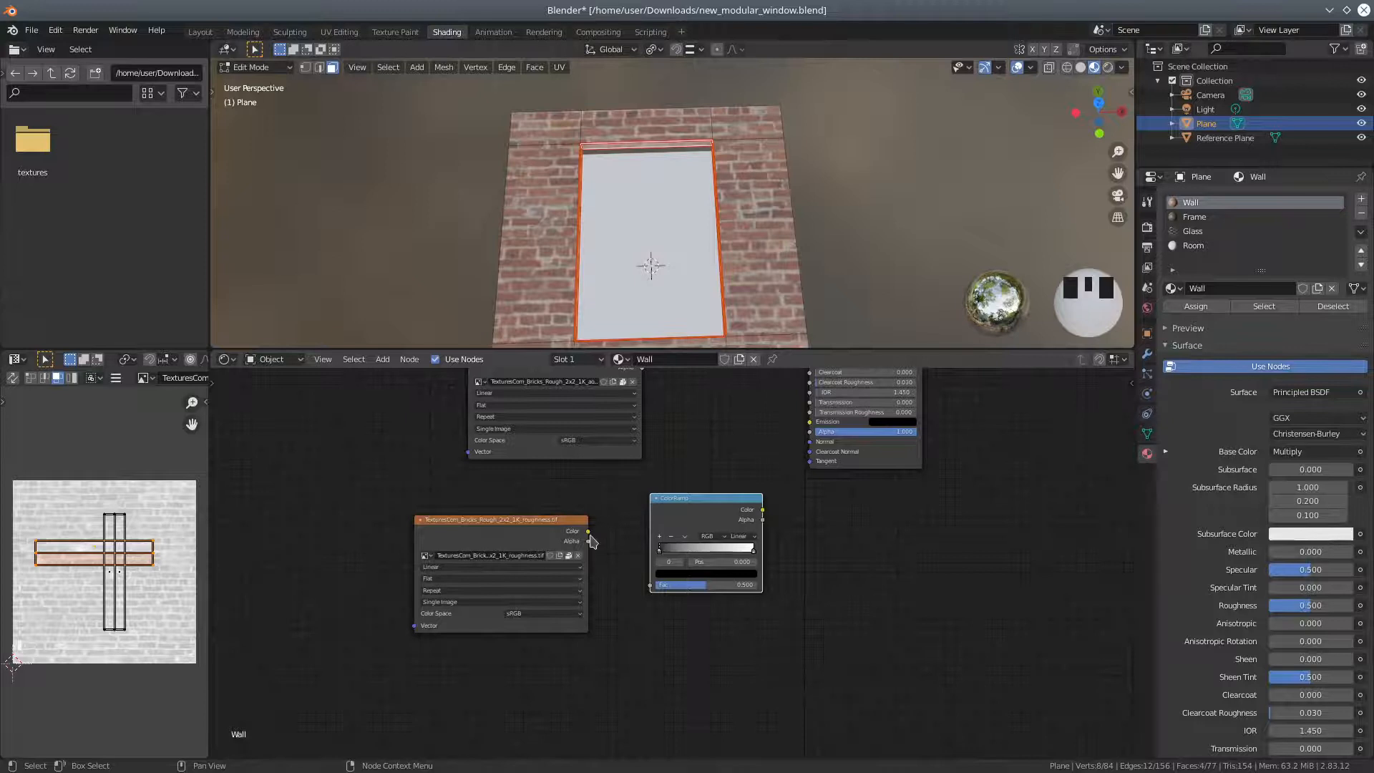
{"action": "left_click_drag", "start_coordinate": [588, 532], "coordinate": [650, 584]}
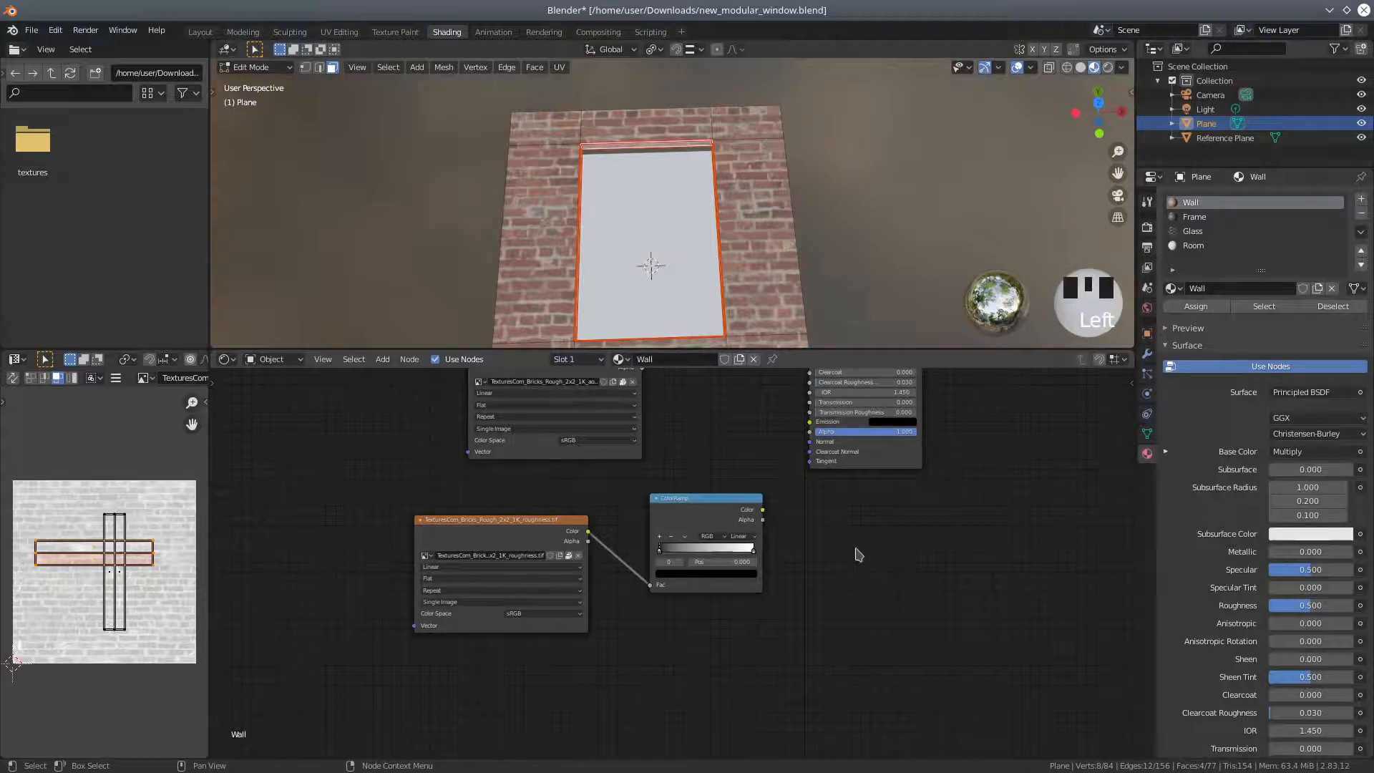
Connect the ColorRamp's Color output to the Principled BSDF's Roughness input, moving the ramp up between the texture and shader nodes.
{"action": "scroll", "coordinate": [859, 567], "scroll_direction": "up", "scroll_amount": 2}
{"action": "middle_click_drag", "start_coordinate": [853, 565], "coordinate": [923, 709]}
{"action": "scroll", "coordinate": [921, 713], "scroll_direction": "up", "scroll_amount": 2}
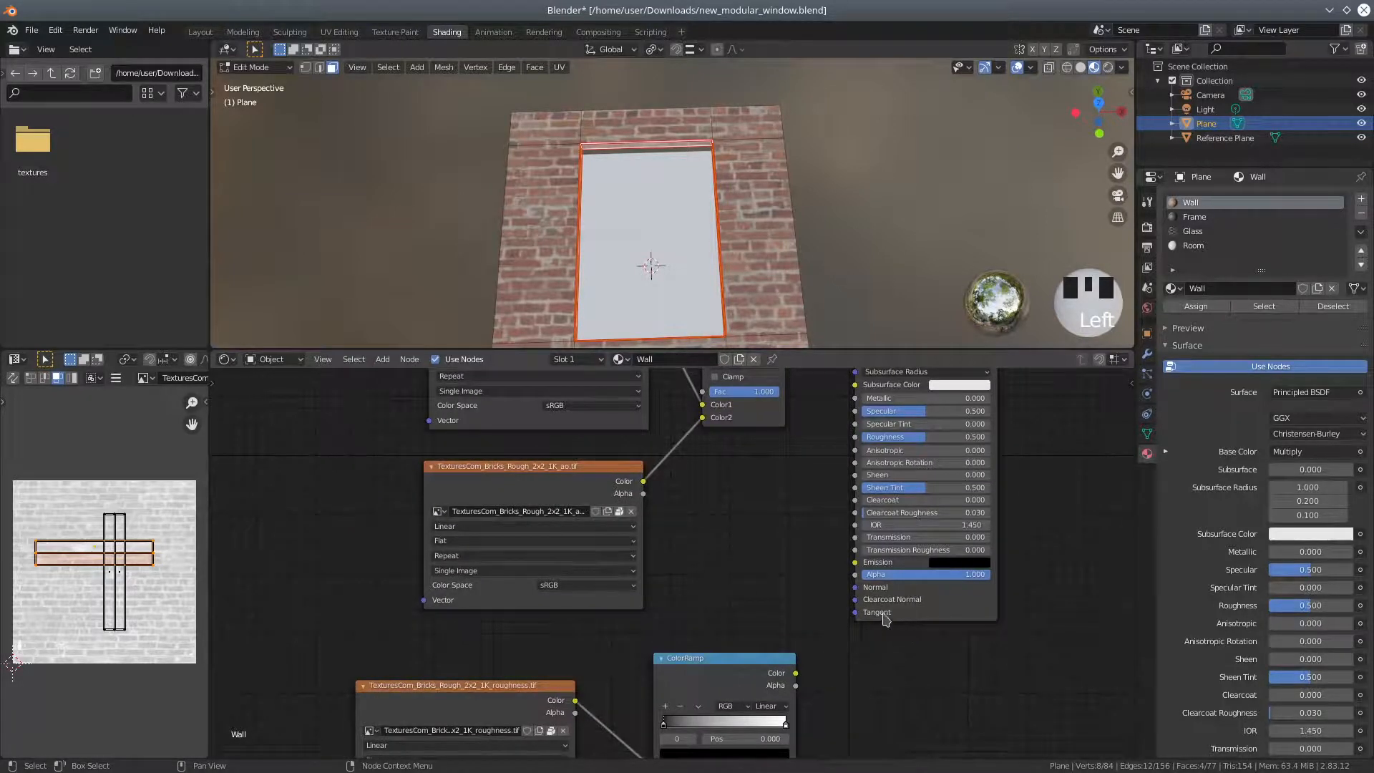
{"action": "scroll", "coordinate": [844, 610], "scroll_direction": "down", "scroll_amount": 2}
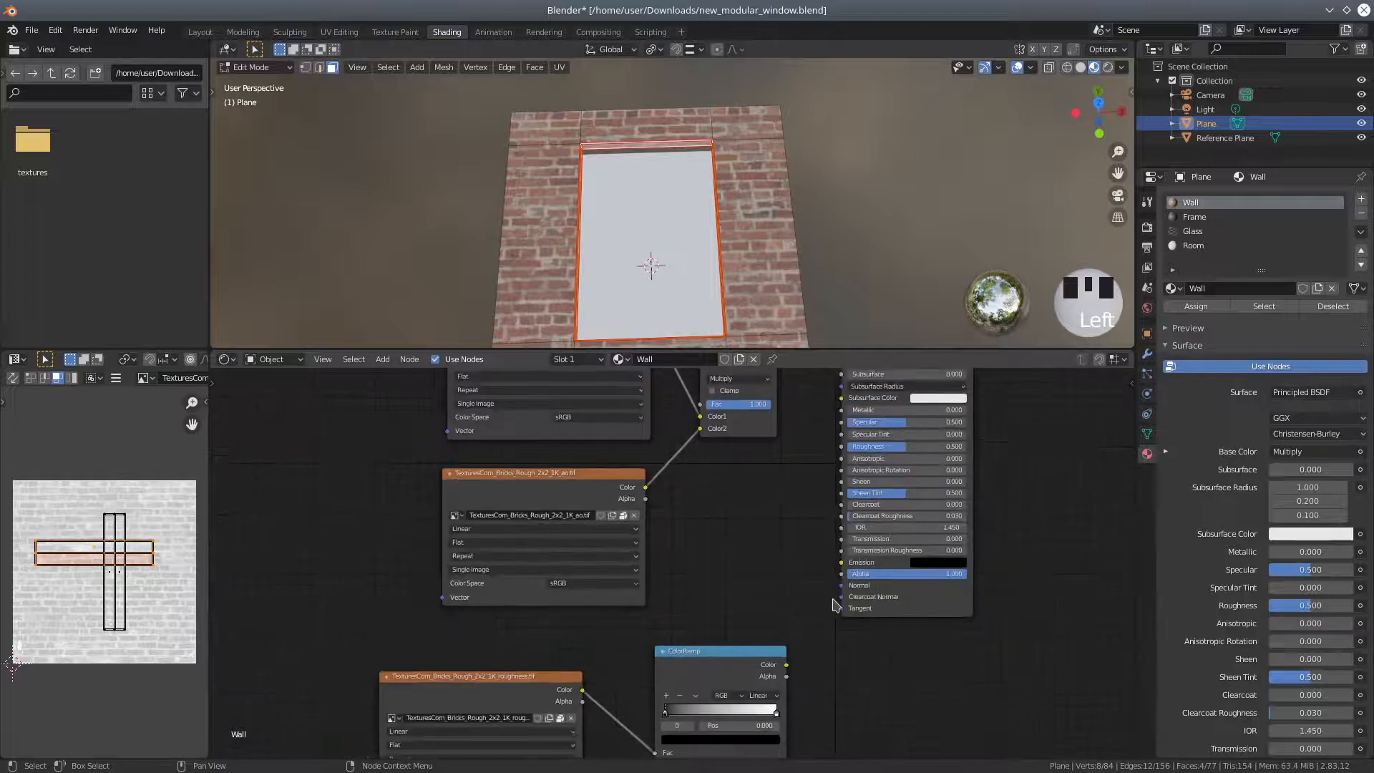
{"action": "middle_click_drag", "start_coordinate": [1012, 624], "coordinate": [1021, 659]}
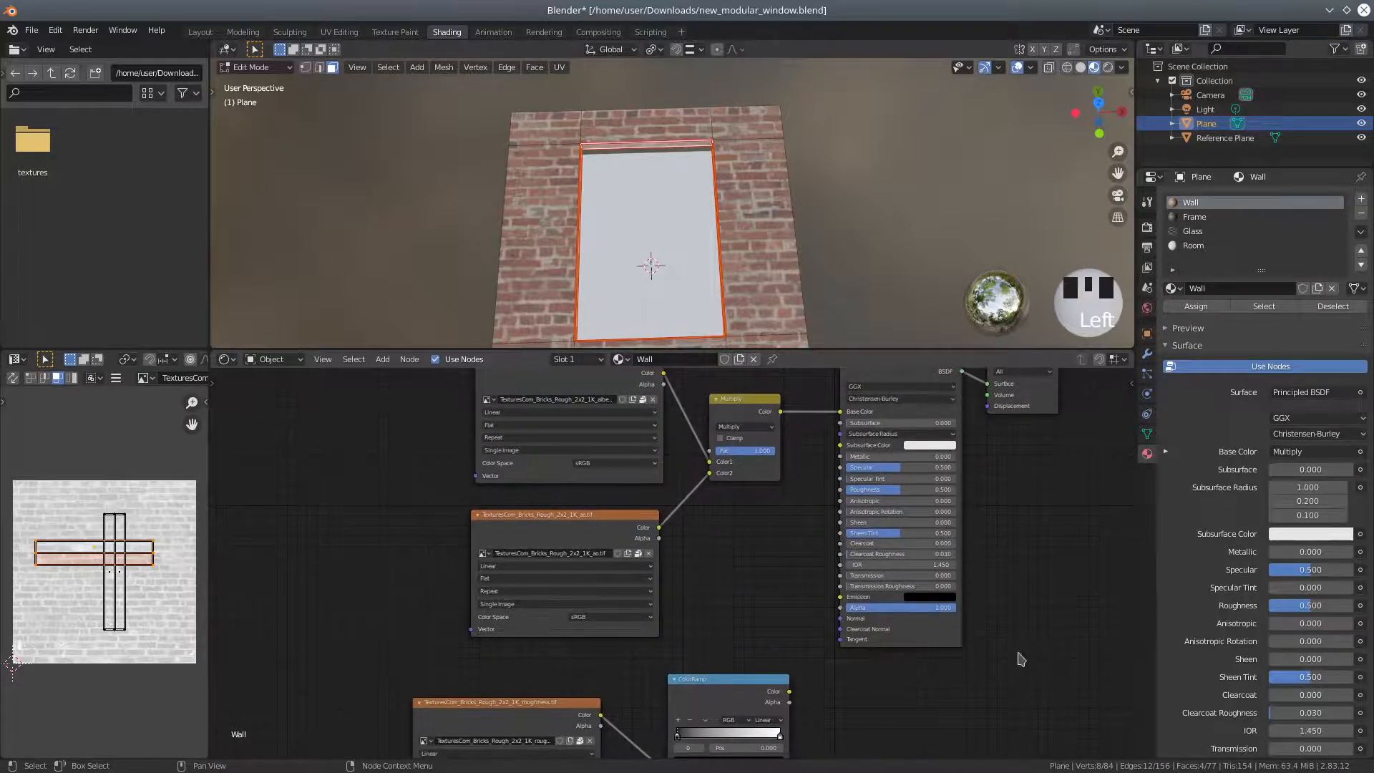
{"action": "scroll", "coordinate": [903, 594], "scroll_direction": "up", "scroll_amount": 1}
{"action": "left_click_drag", "start_coordinate": [788, 697], "coordinate": [808, 587]}
{"action": "scroll", "coordinate": [955, 707], "scroll_direction": "up", "scroll_amount": 2}
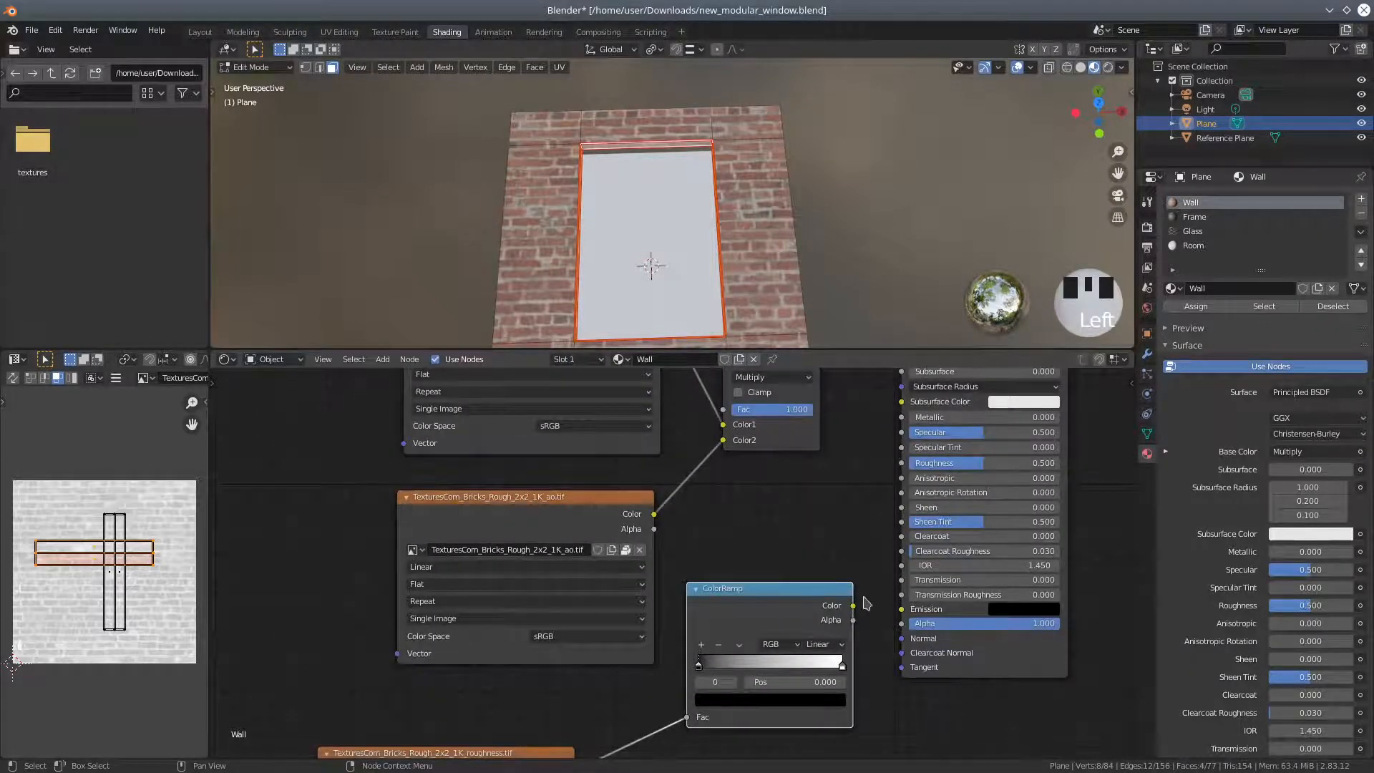
{"action": "left_click_drag", "start_coordinate": [853, 605], "coordinate": [900, 464]}
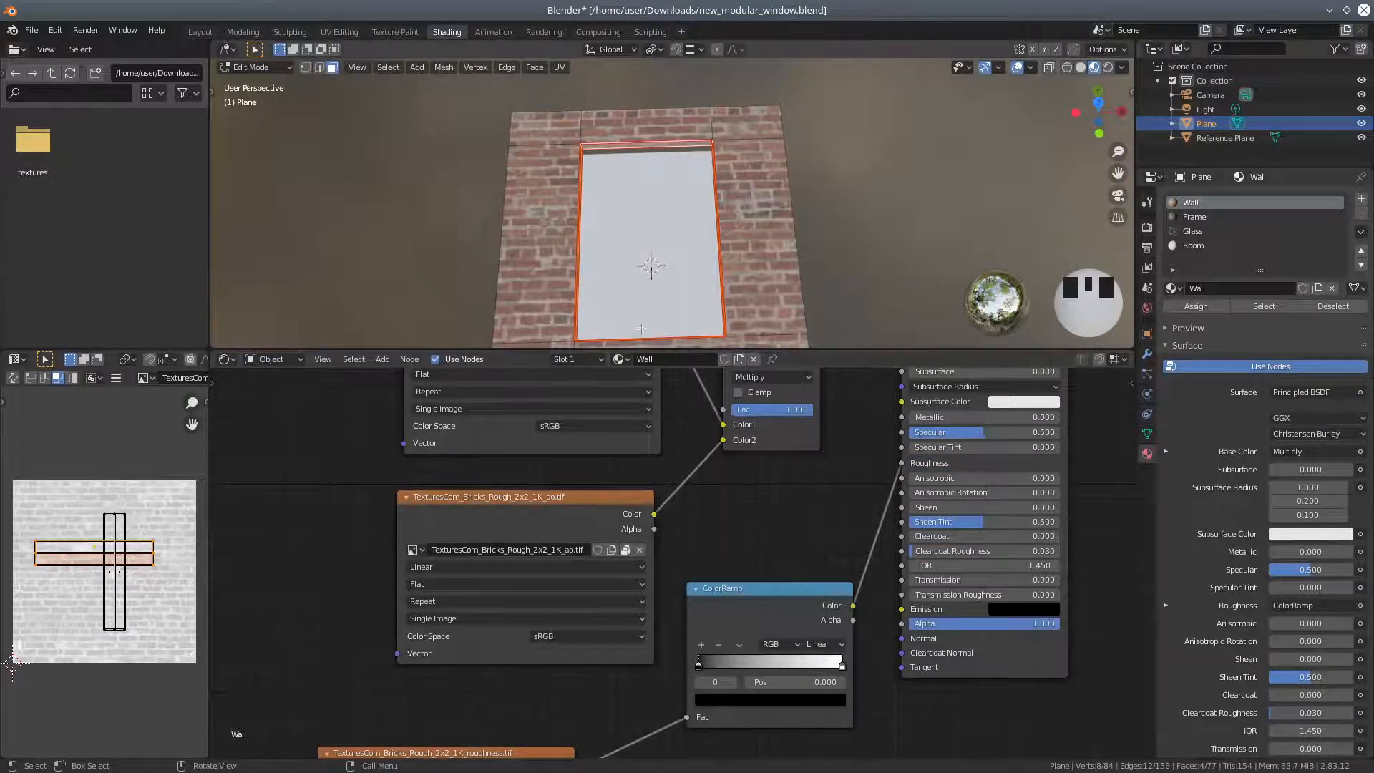
{"action": "left_click_drag", "start_coordinate": [763, 594], "coordinate": [770, 492]}
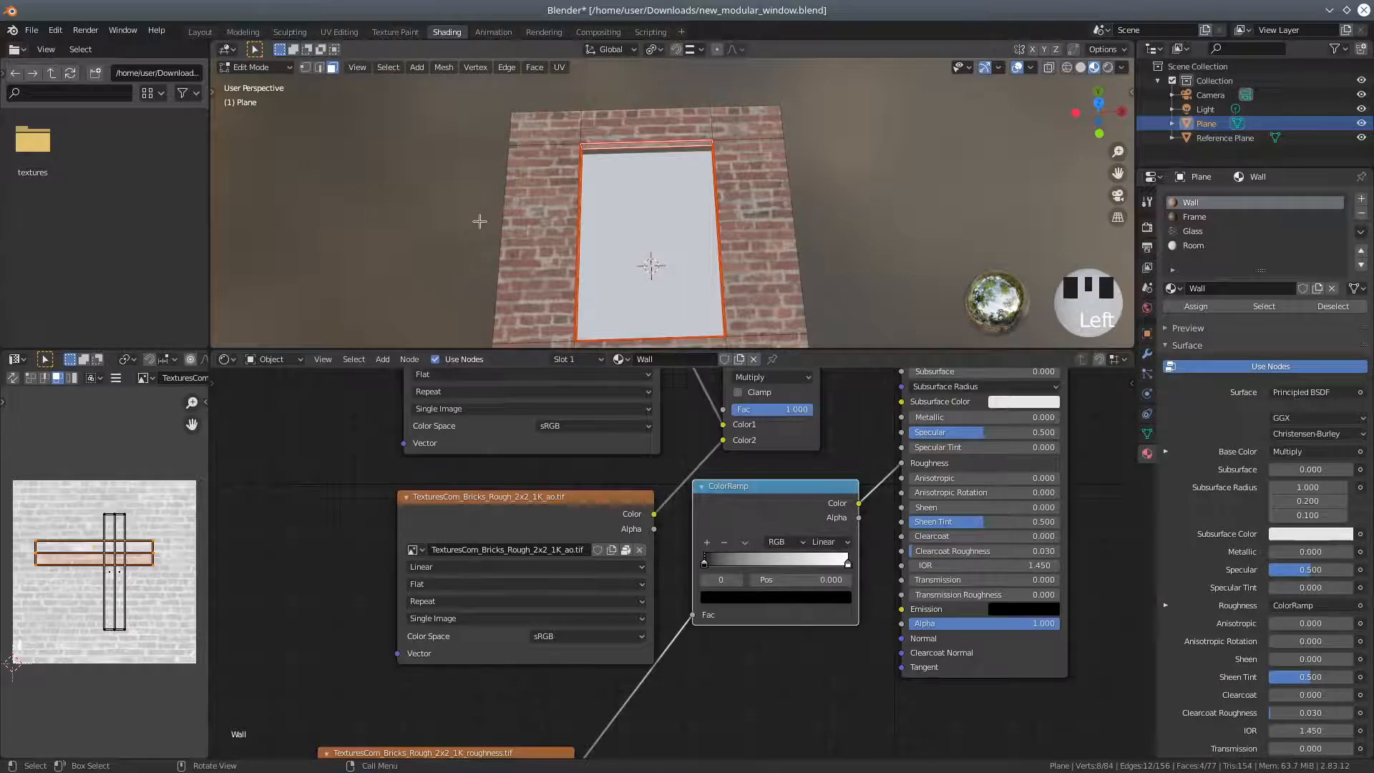
Narrow the ColorRamp's gradient, moving the white stop to about 0.63 and the black stop inward to near the middle.
{"action": "middle_click_drag", "start_coordinate": [501, 239], "coordinate": [597, 195]}
{"action": "scroll", "coordinate": [585, 223], "scroll_direction": "up", "scroll_amount": 3}
{"action": "scroll", "coordinate": [585, 223], "scroll_direction": "down", "scroll_amount": 1}
{"action": "scroll", "coordinate": [585, 222], "scroll_direction": "down", "scroll_amount": 1}
{"action": "left_click_drag", "start_coordinate": [848, 565], "coordinate": [804, 570]}
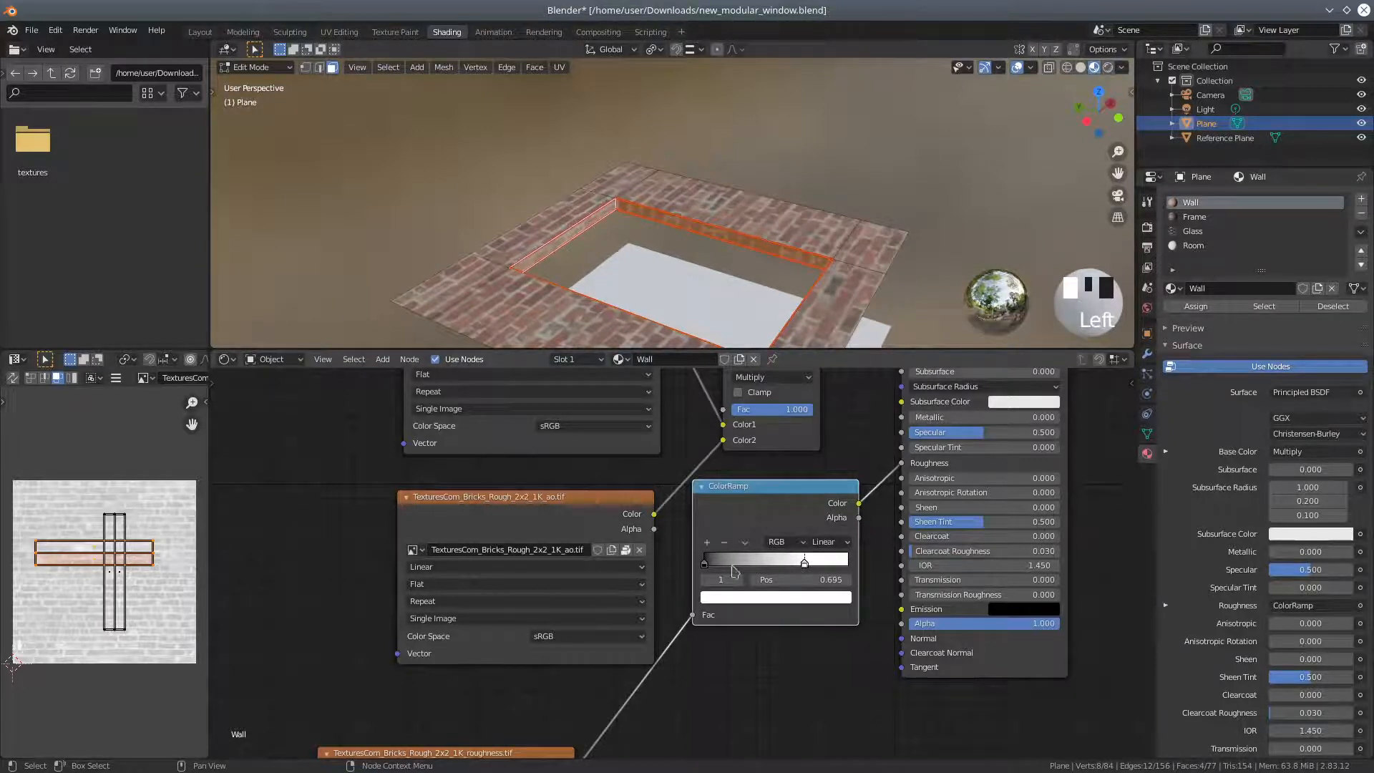
{"action": "left_click_drag", "start_coordinate": [704, 563], "coordinate": [796, 569]}
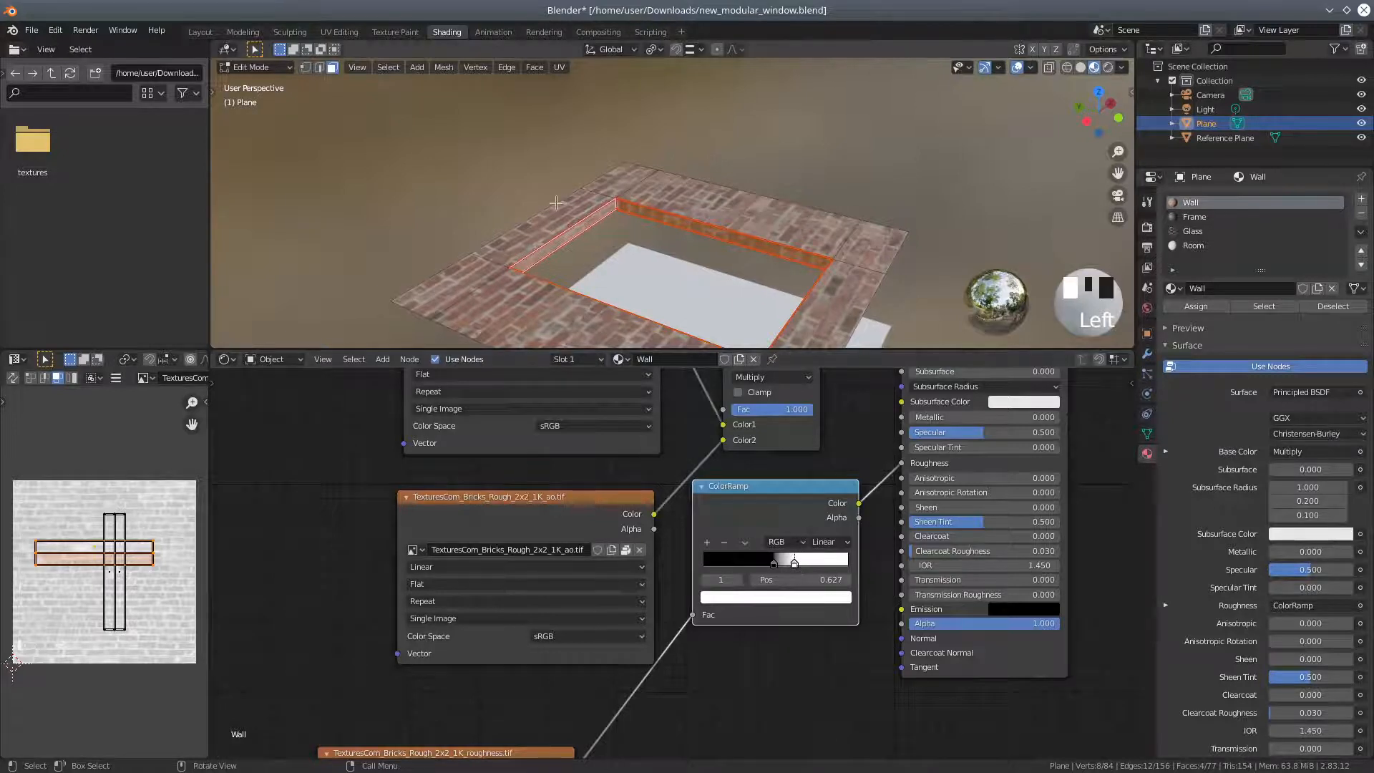
Fine-tune the ColorRamp's black stop to about 0.473 and white stop to about 0.645, shifting the node slightly aside.
{"action": "scroll", "coordinate": [554, 231], "scroll_direction": "up", "scroll_amount": 4}
{"action": "middle_click_drag", "start_coordinate": [554, 230], "coordinate": [572, 192]}
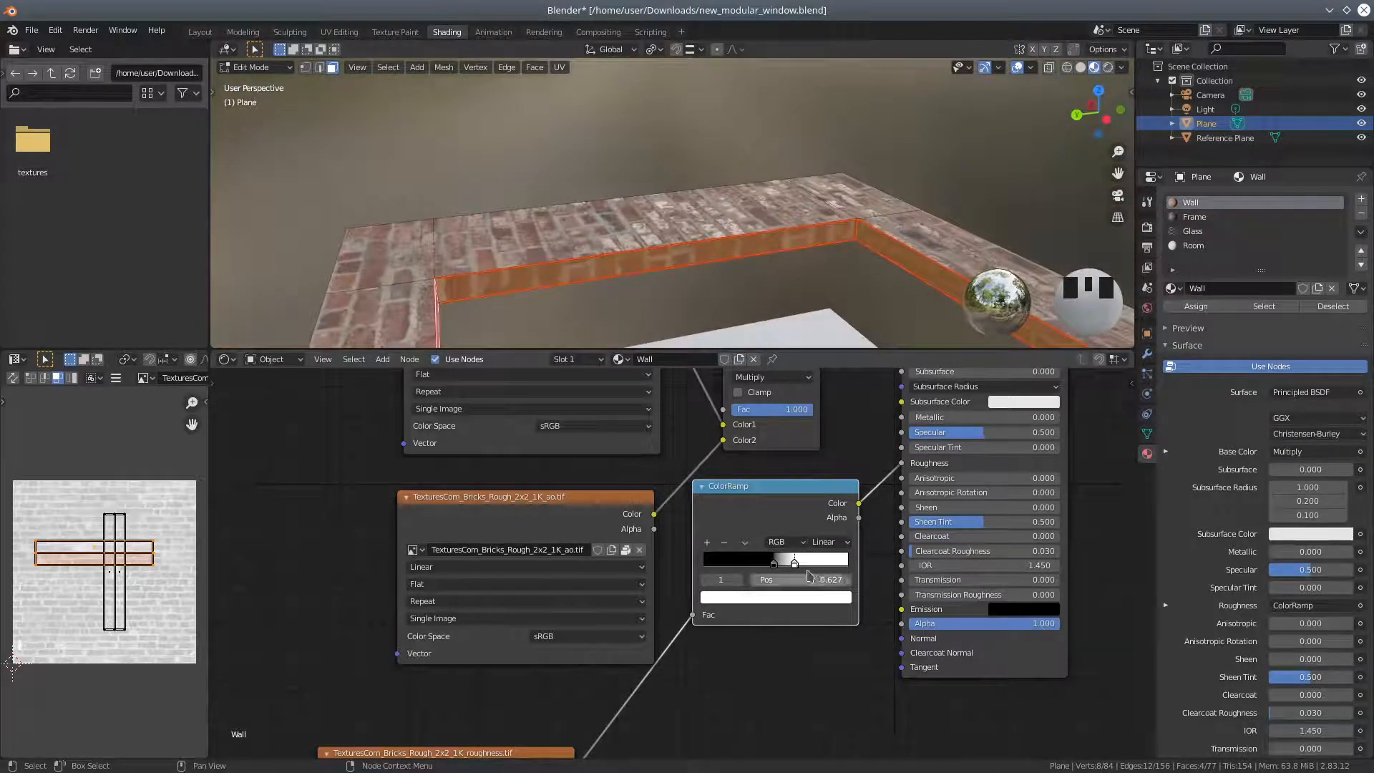
{"action": "left_click", "coordinate": [773, 562]}
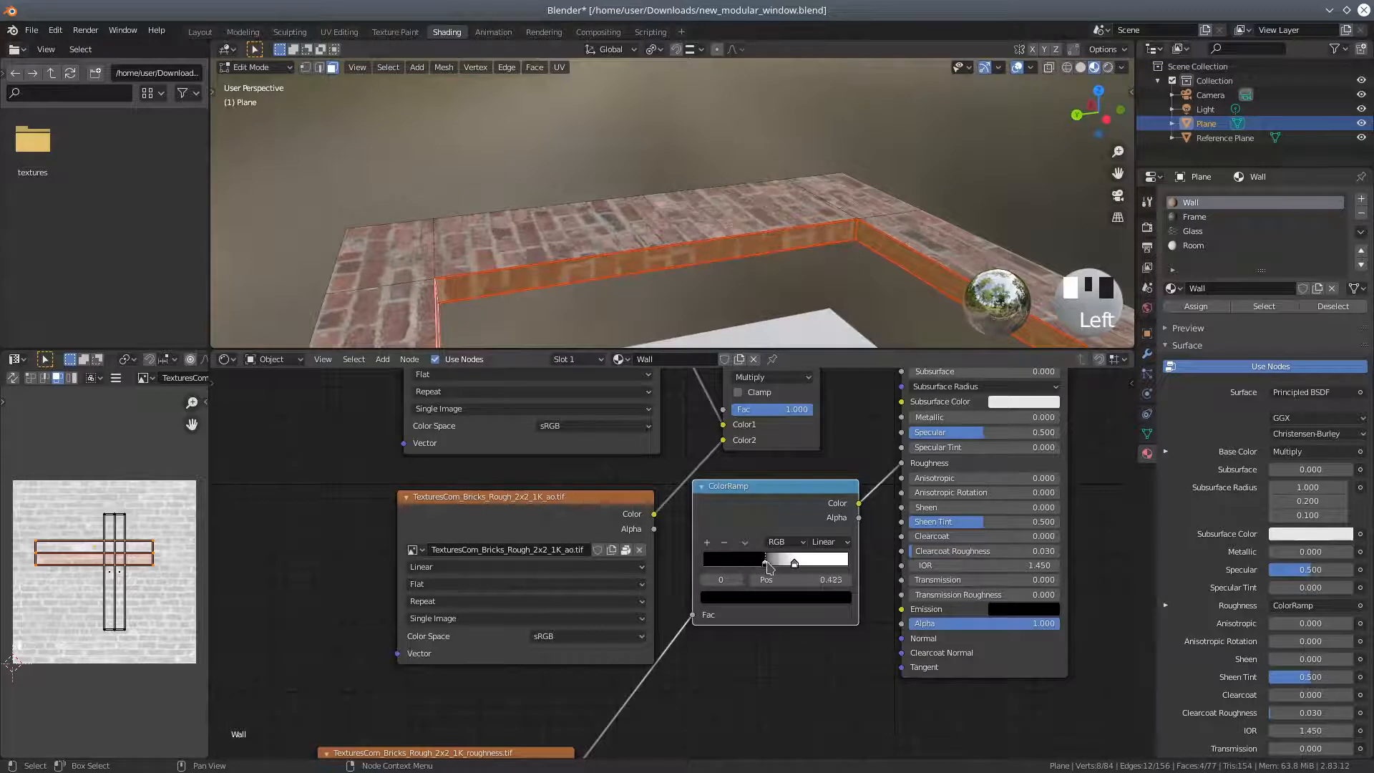
{"action": "left_click_drag", "start_coordinate": [774, 567], "coordinate": [772, 569]}
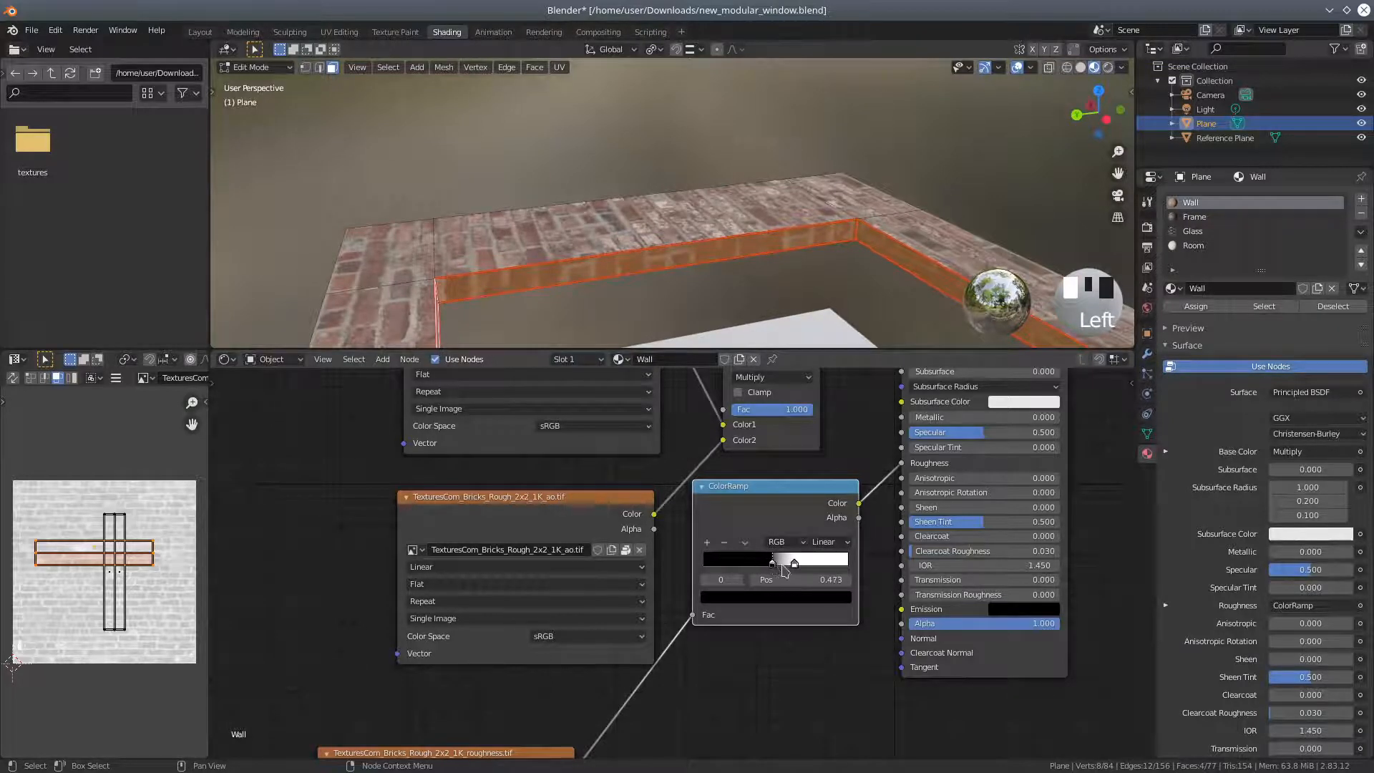
{"action": "key", "text": "g"}
{"action": "left_click", "coordinate": [780, 570]}
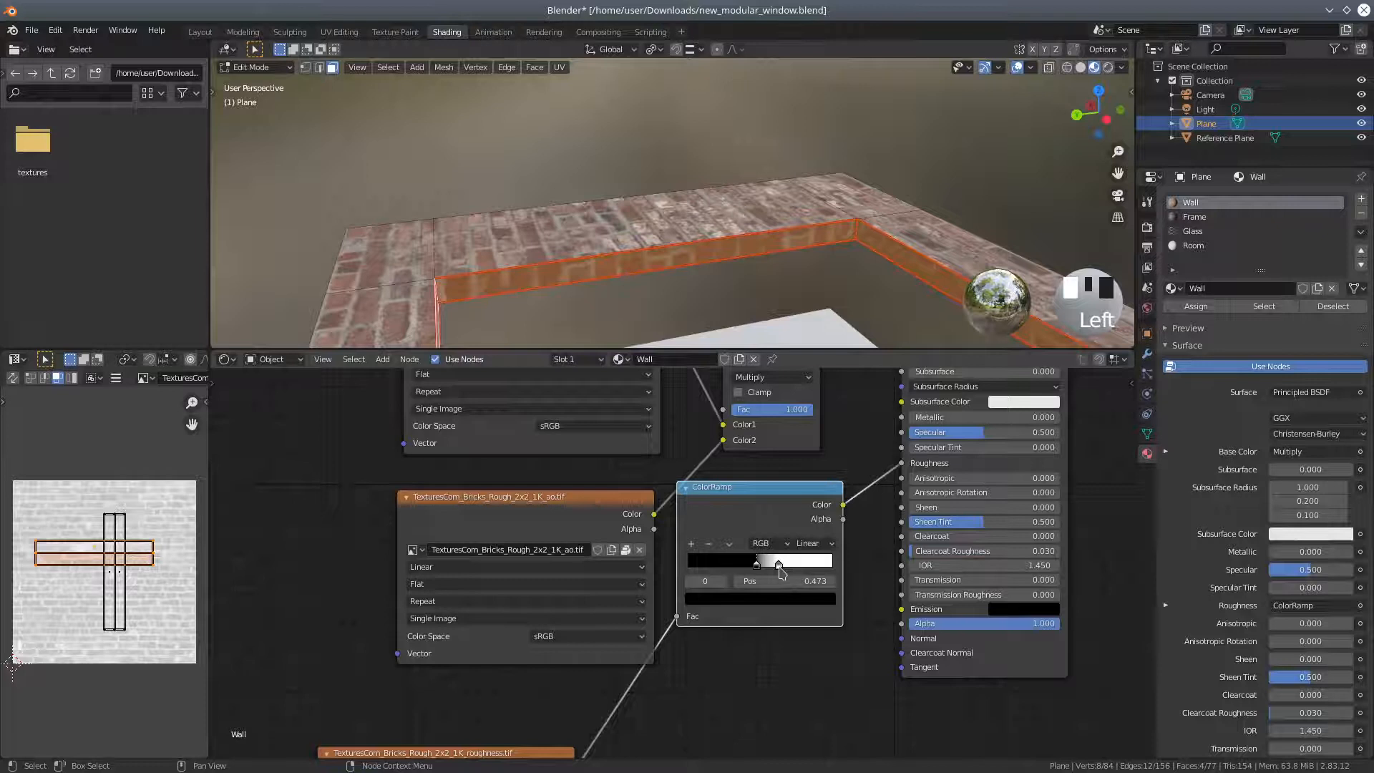
{"action": "double_click", "coordinate": [780, 570]}
{"action": "left_click_drag", "start_coordinate": [780, 570], "coordinate": [785, 570]}
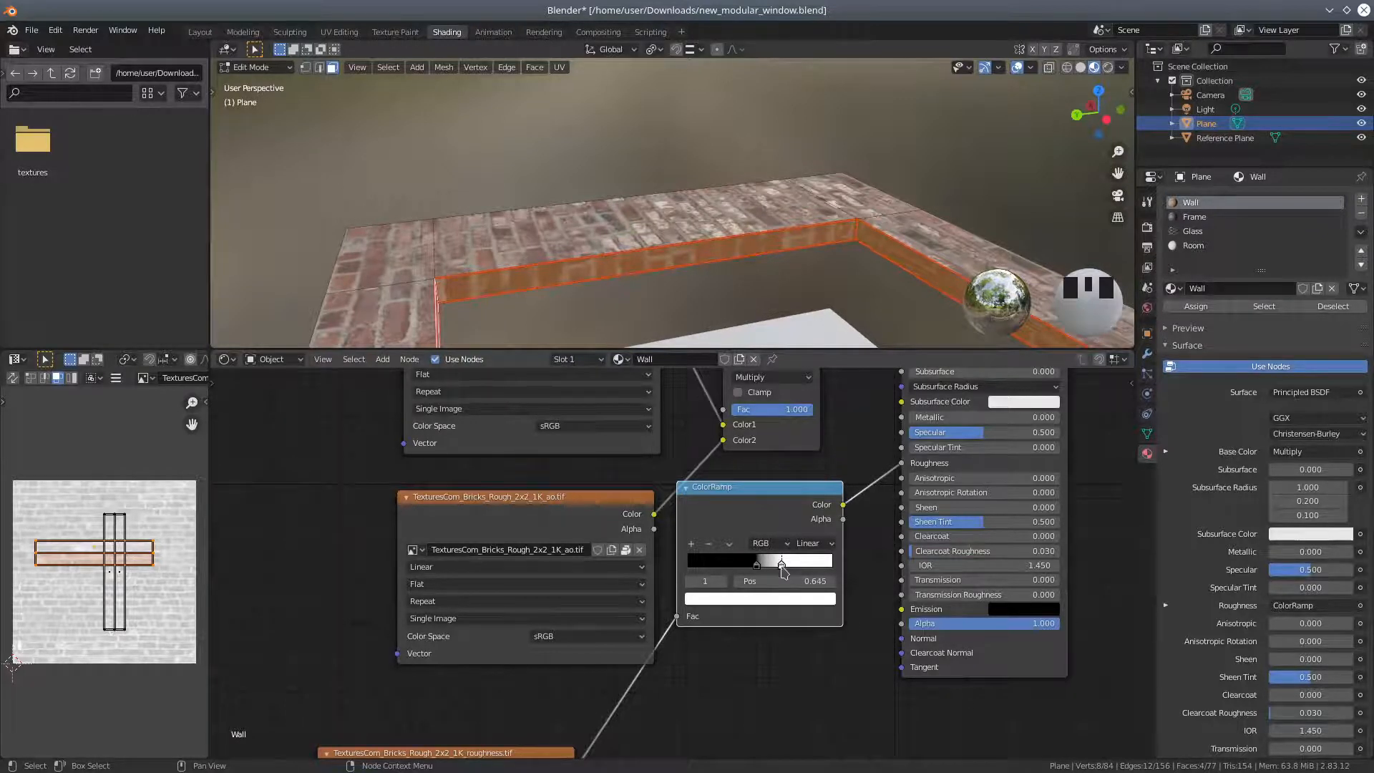
Arrange the nodes with the ColorRamp below the Multiply node and the roughness texture directly under the AO texture.
{"action": "scroll", "coordinate": [595, 276], "scroll_direction": "down", "scroll_amount": 2}
{"action": "middle_click_drag", "start_coordinate": [595, 275], "coordinate": [660, 312]}
{"action": "scroll", "coordinate": [709, 674], "scroll_direction": "down", "scroll_amount": 6}
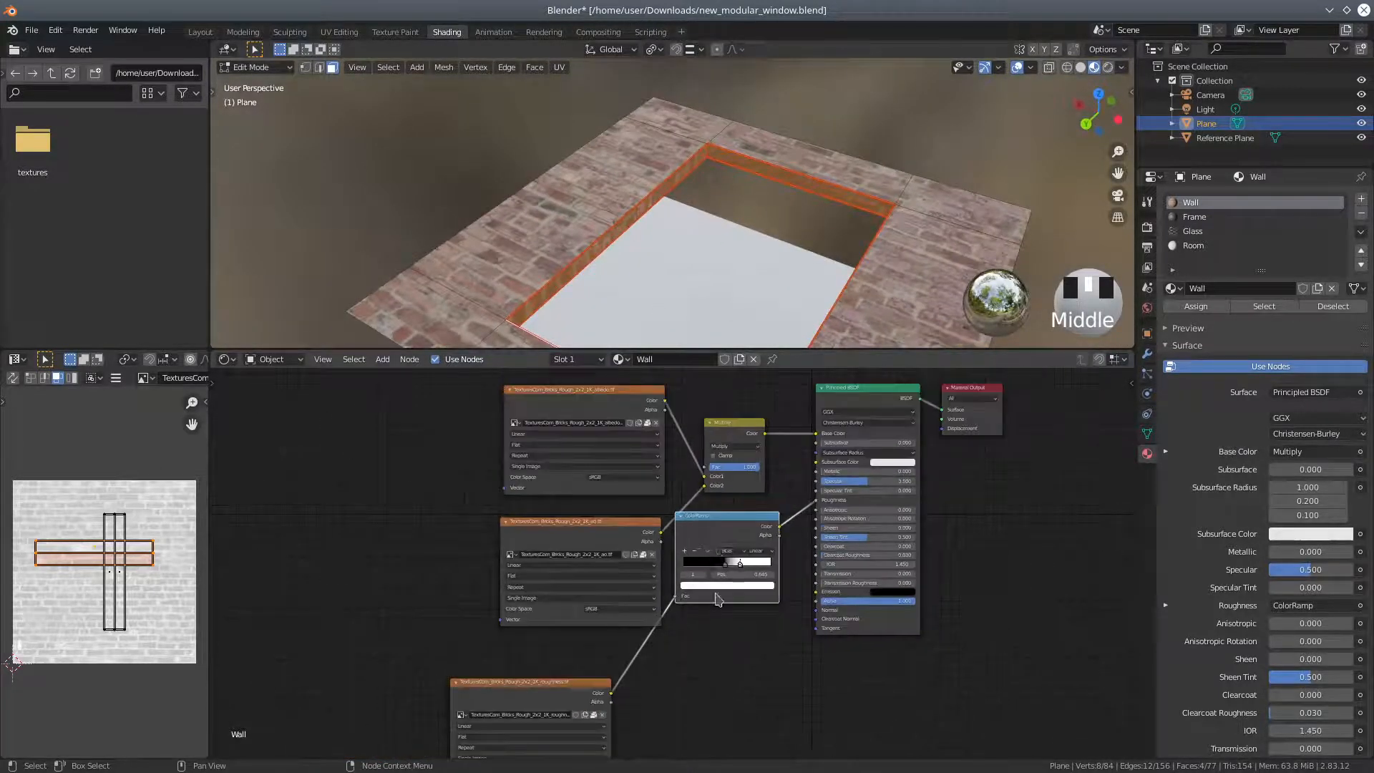
{"action": "left_click_drag", "start_coordinate": [721, 525], "coordinate": [737, 554]}
{"action": "left_click_drag", "start_coordinate": [561, 682], "coordinate": [616, 647]}
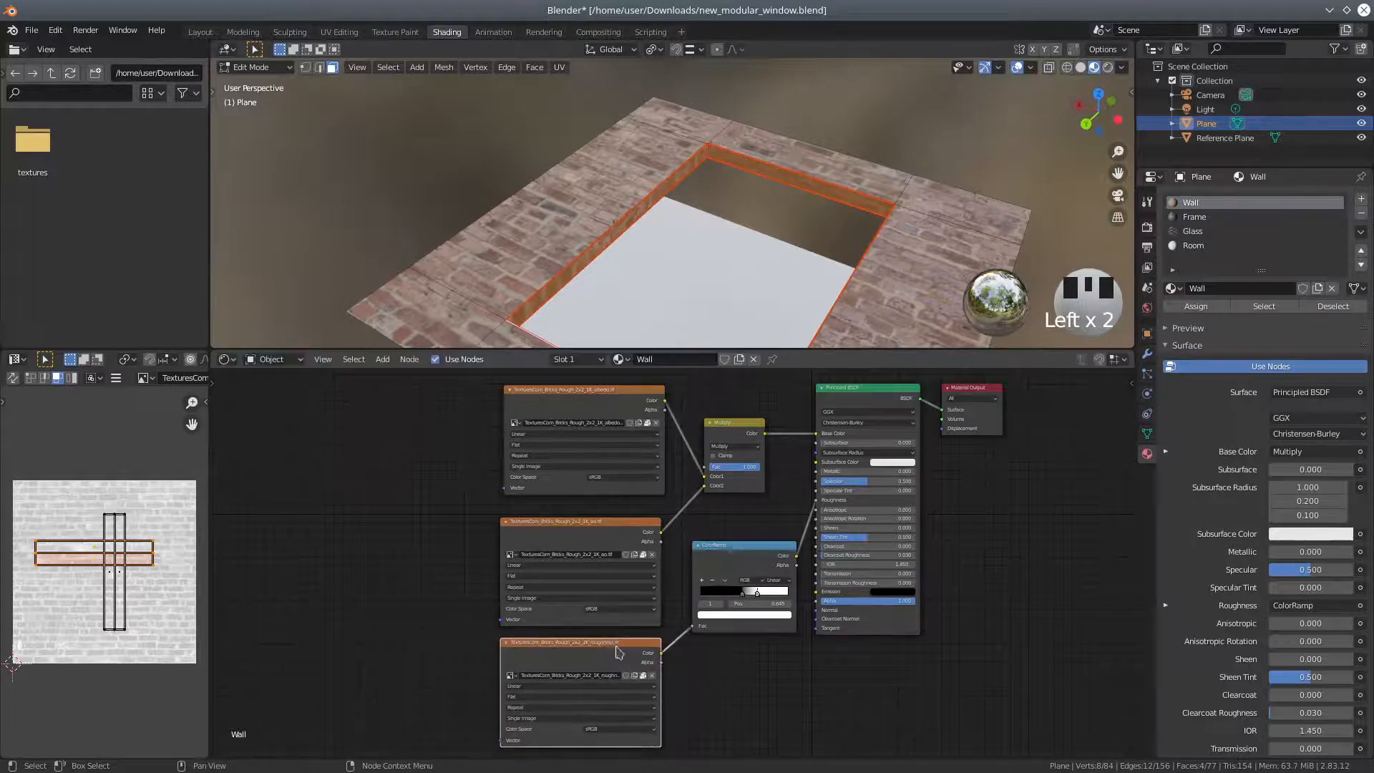
Duplicate the roughness texture node, place the copy below the original and unlink its image.
{"action": "scroll", "coordinate": [737, 700], "scroll_direction": "down", "scroll_amount": 1}
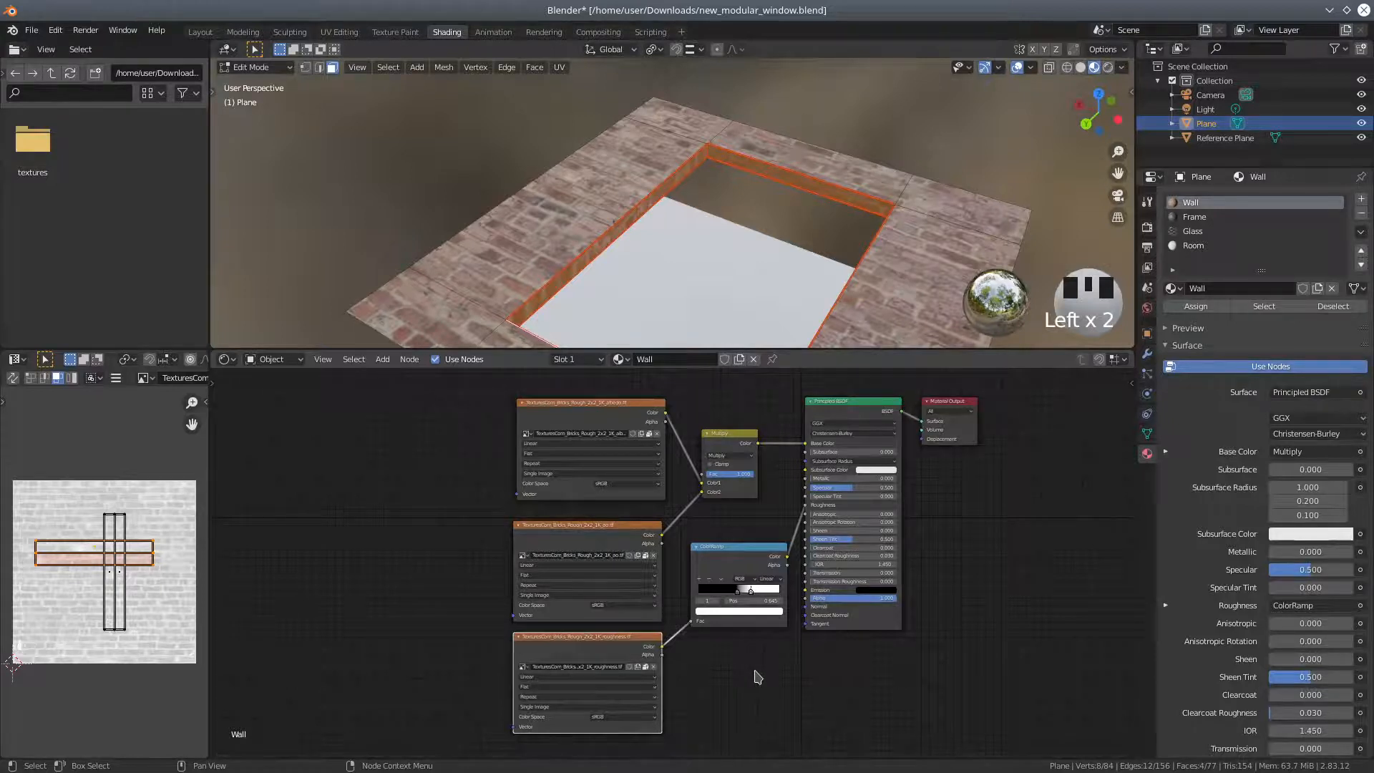
{"action": "scroll", "coordinate": [753, 686], "scroll_direction": "down", "scroll_amount": 2}
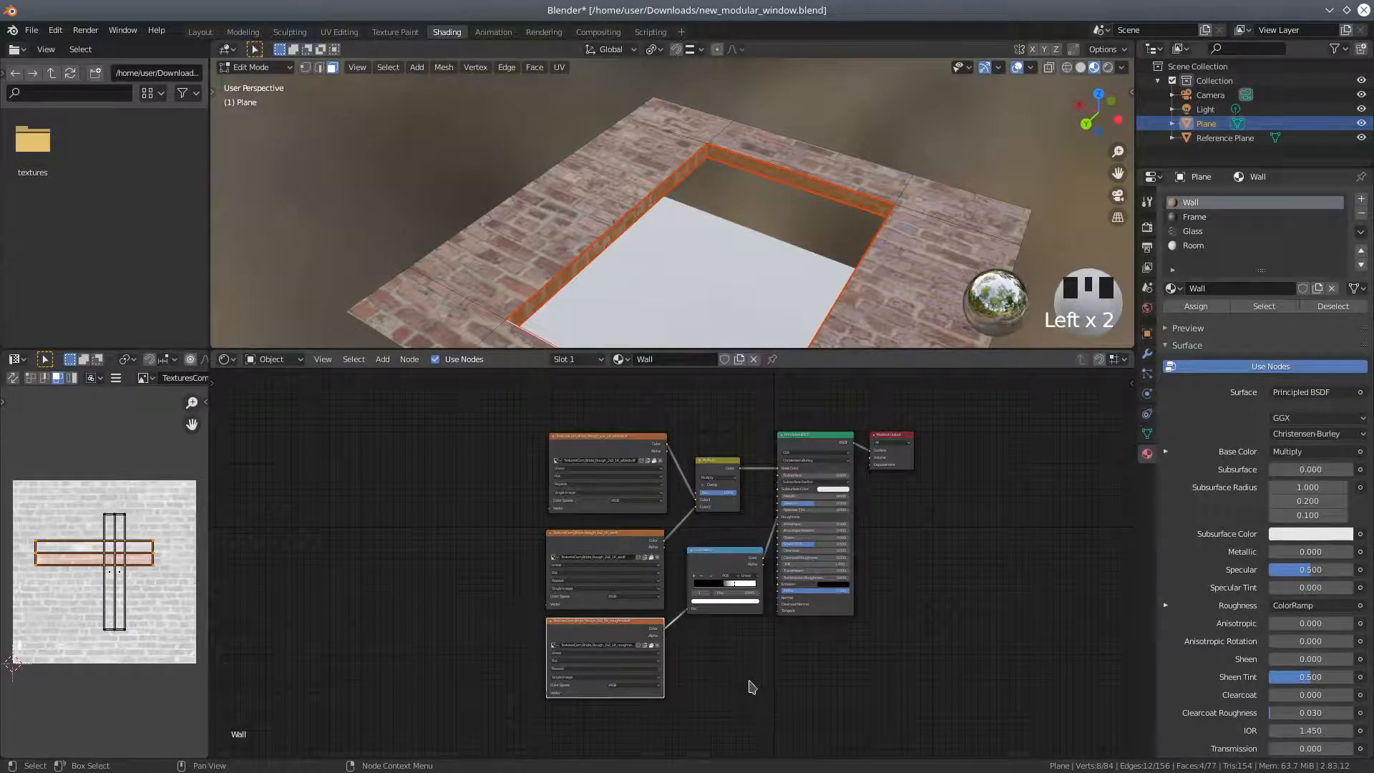
{"action": "middle_click_drag", "start_coordinate": [752, 686], "coordinate": [761, 562]}
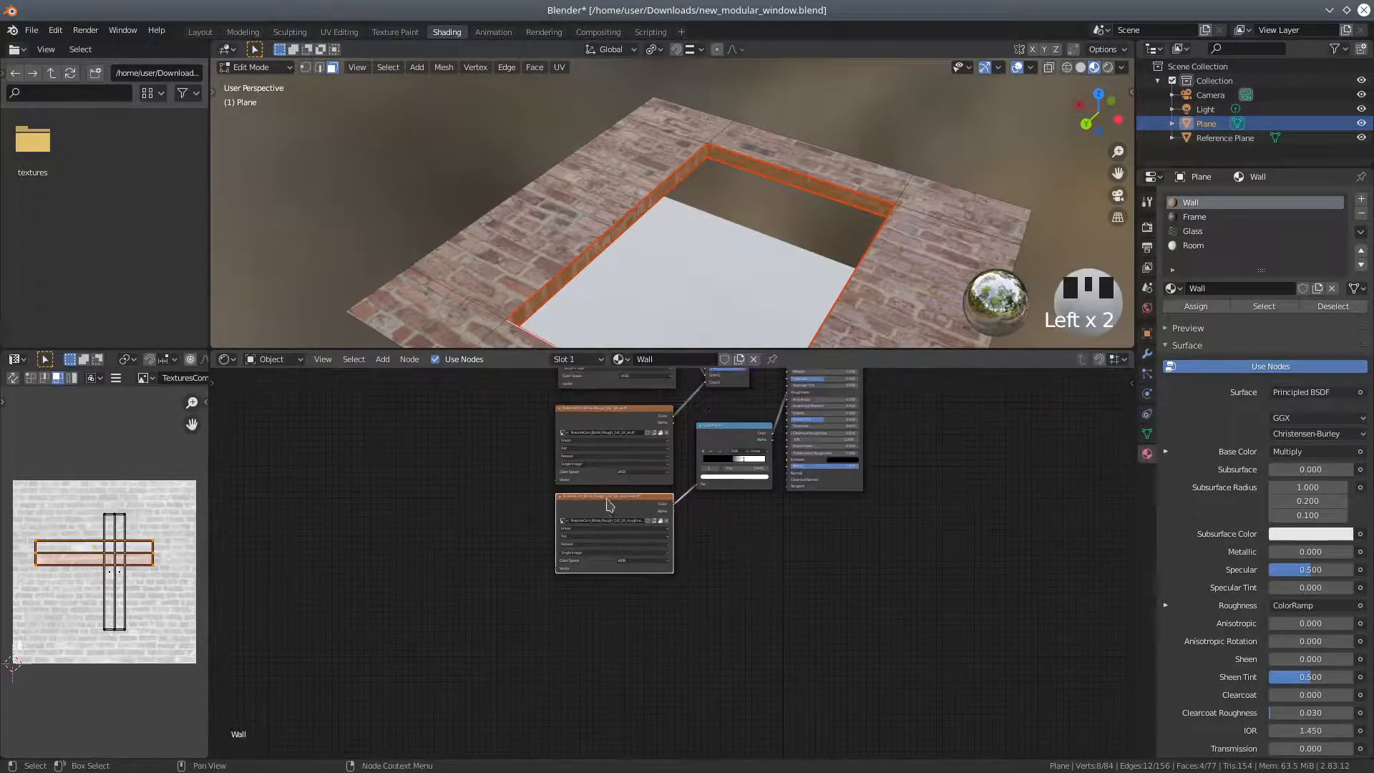
{"action": "left_click", "coordinate": [607, 501]}
{"action": "scroll", "coordinate": [621, 577], "scroll_direction": "up", "scroll_amount": 2}
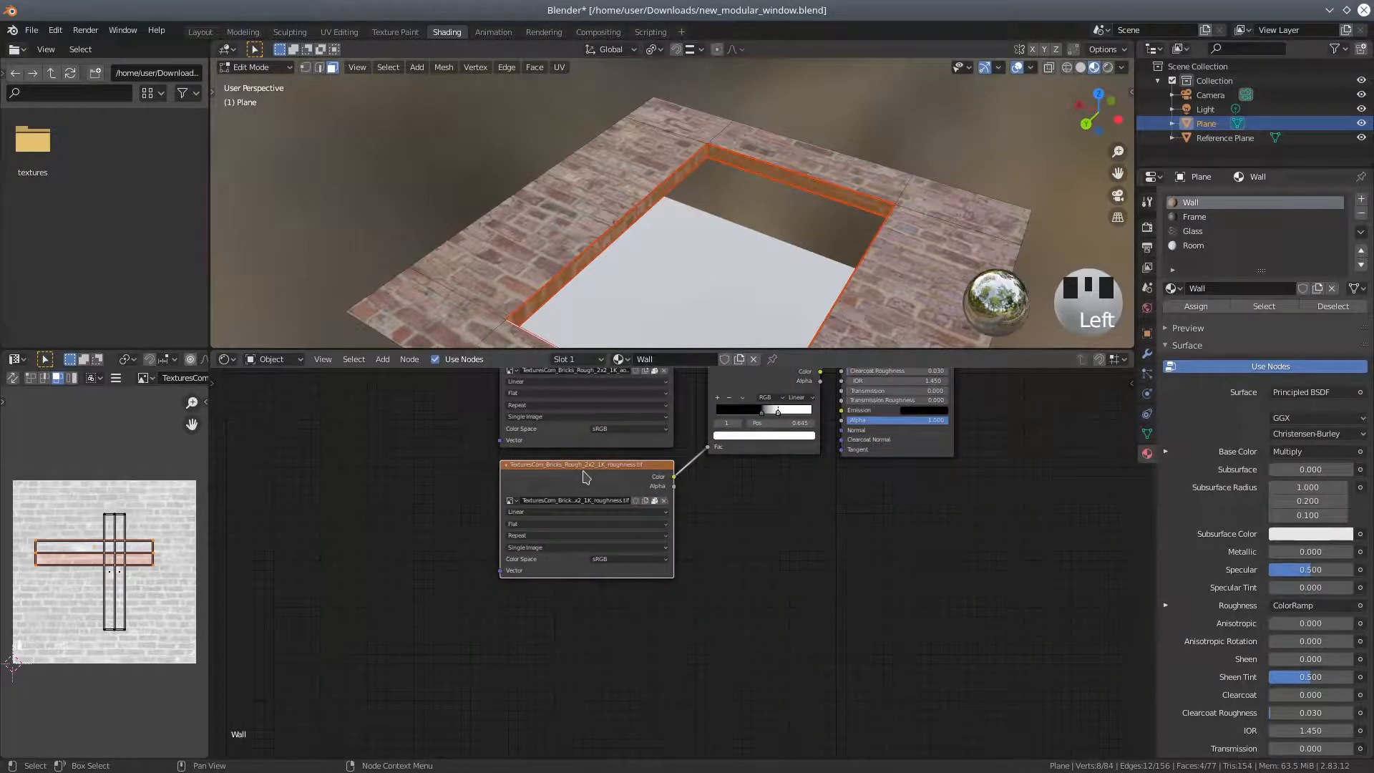
{"action": "key", "text": "shift+d"}
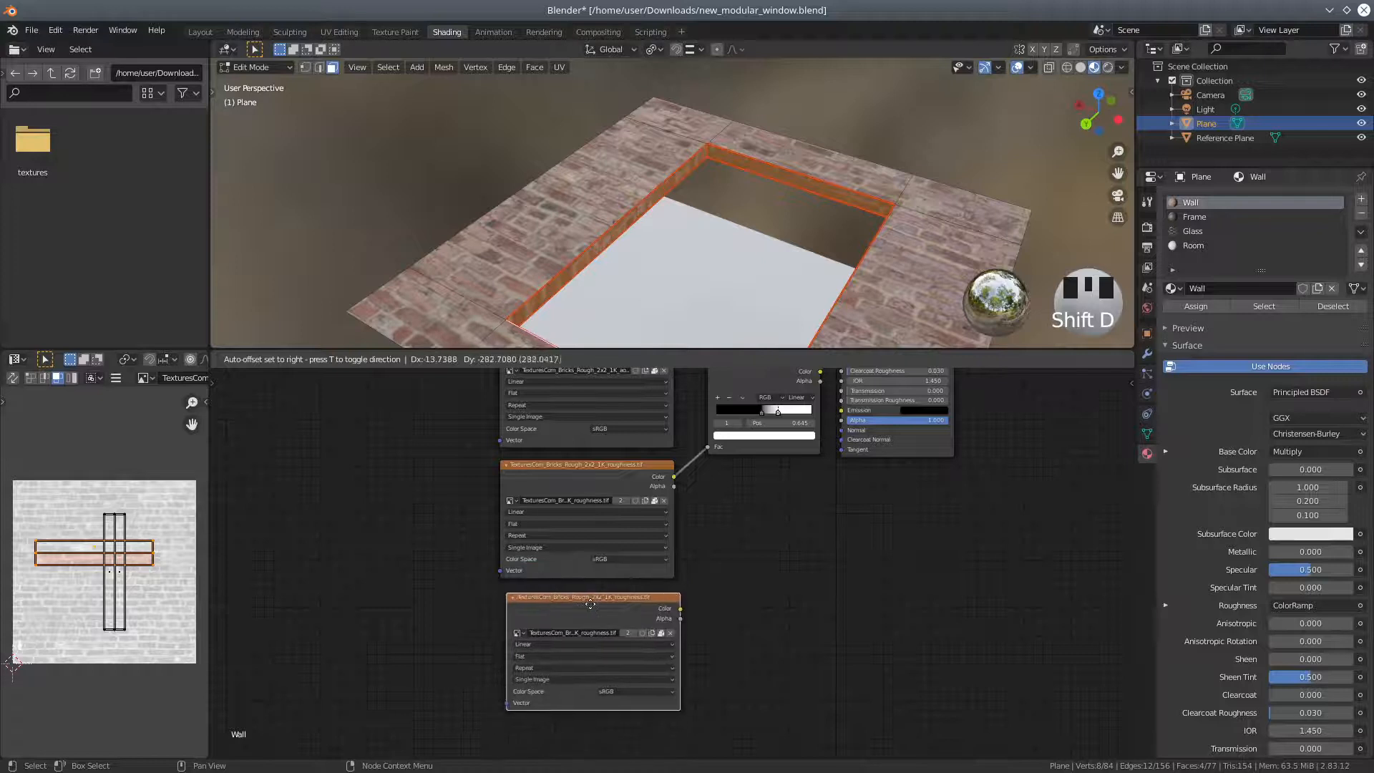
{"action": "left_click", "coordinate": [587, 605]}
{"action": "left_click", "coordinate": [666, 634]}
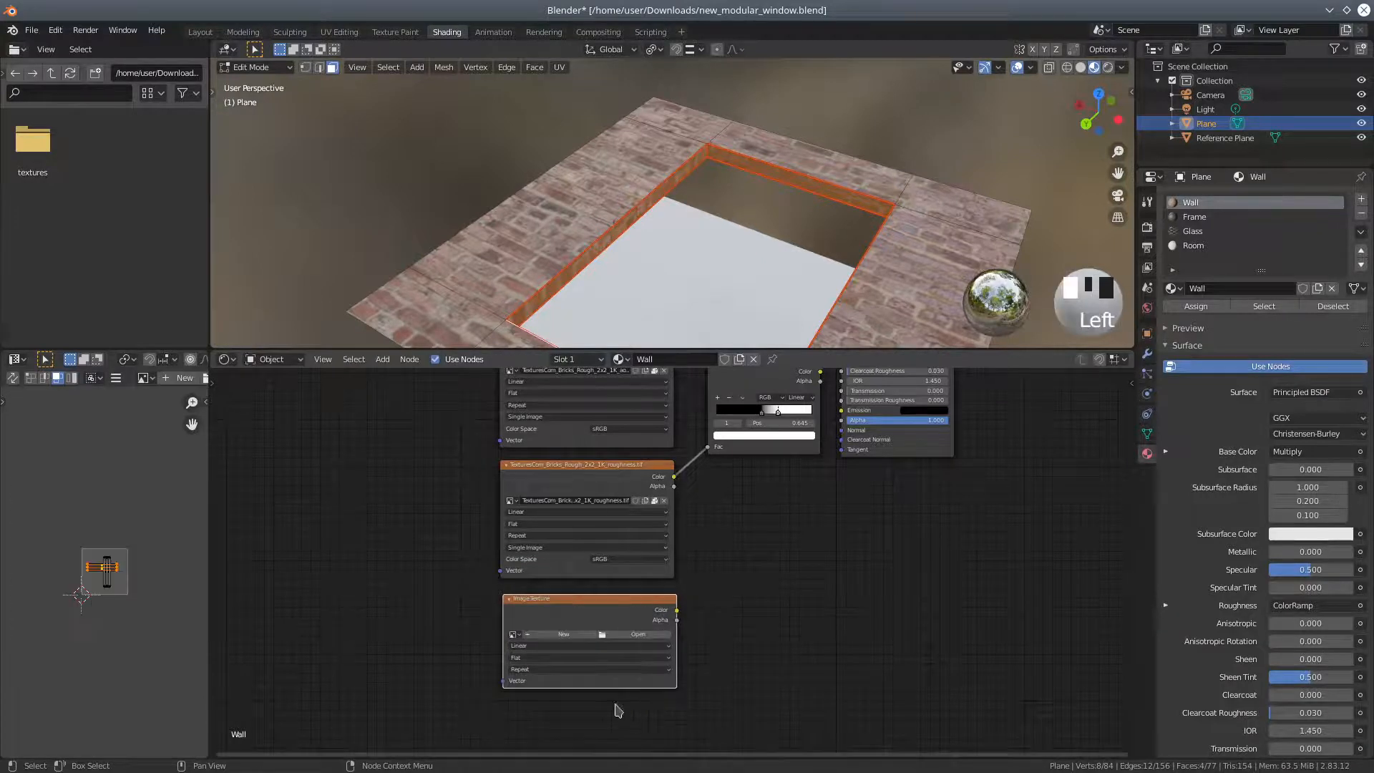
Load TexturesCom_Bricks_Rough_2x2_1K_normal.tif from the nested textures folder into the duplicated node and shift the node slightly sideways.
{"action": "left_click", "coordinate": [635, 634]}
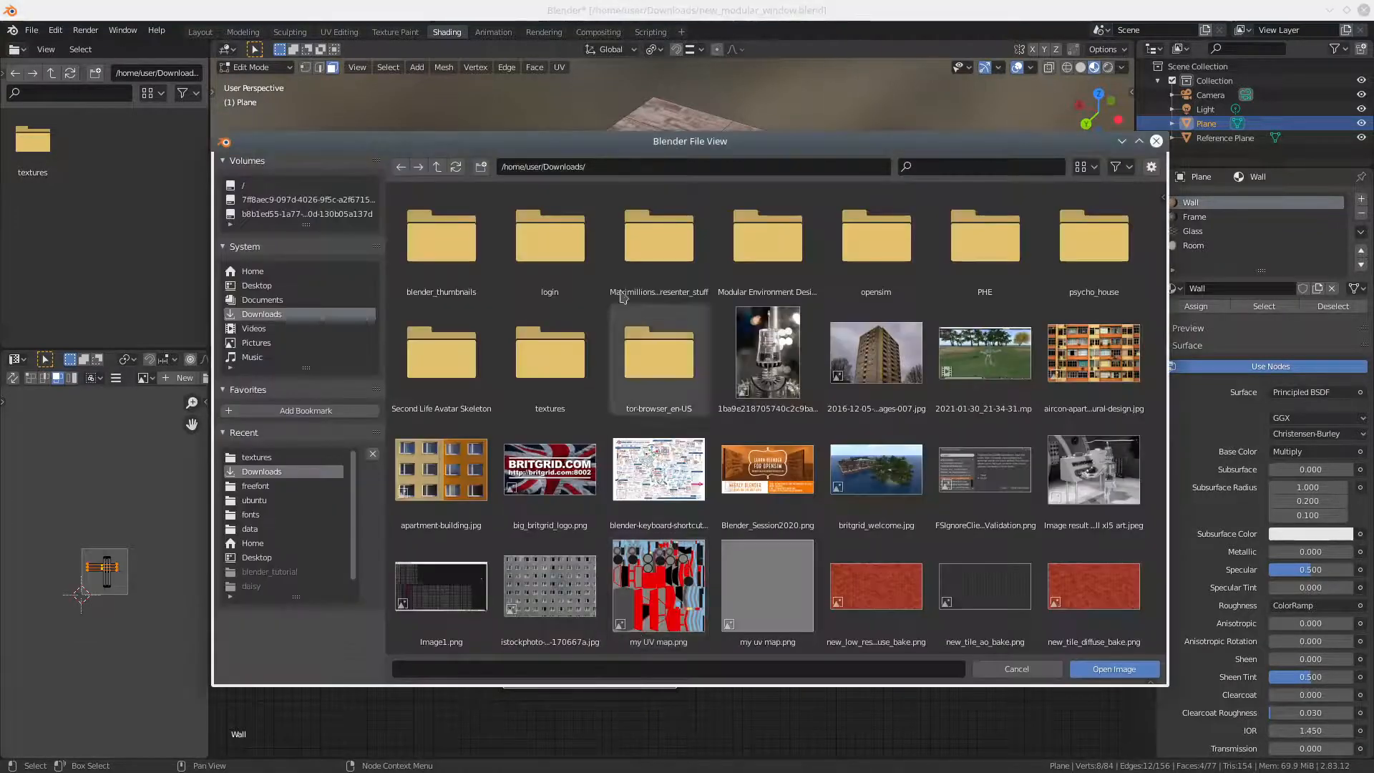
{"action": "double_click", "coordinate": [538, 365]}
{"action": "double_click", "coordinate": [447, 245]}
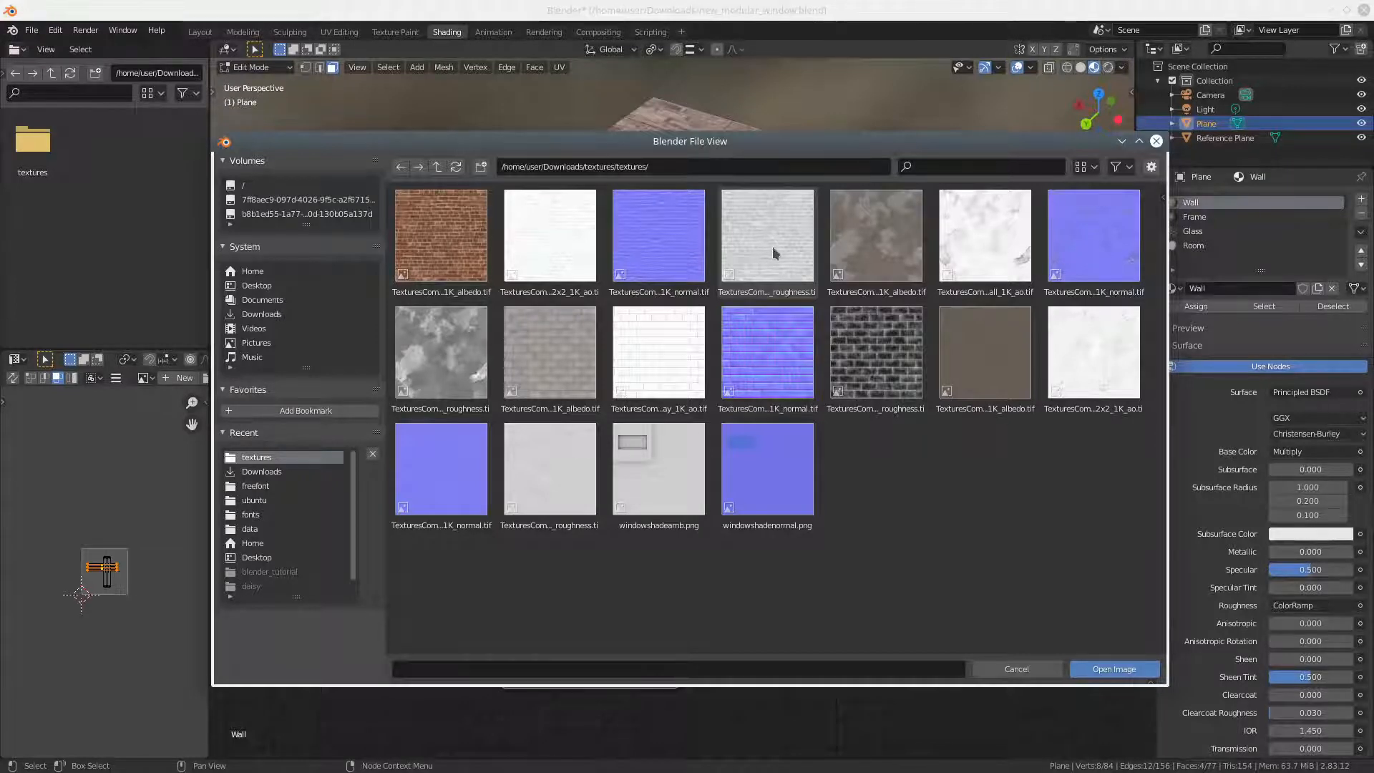
{"action": "left_click", "coordinate": [665, 243]}
{"action": "left_click", "coordinate": [1099, 673]}
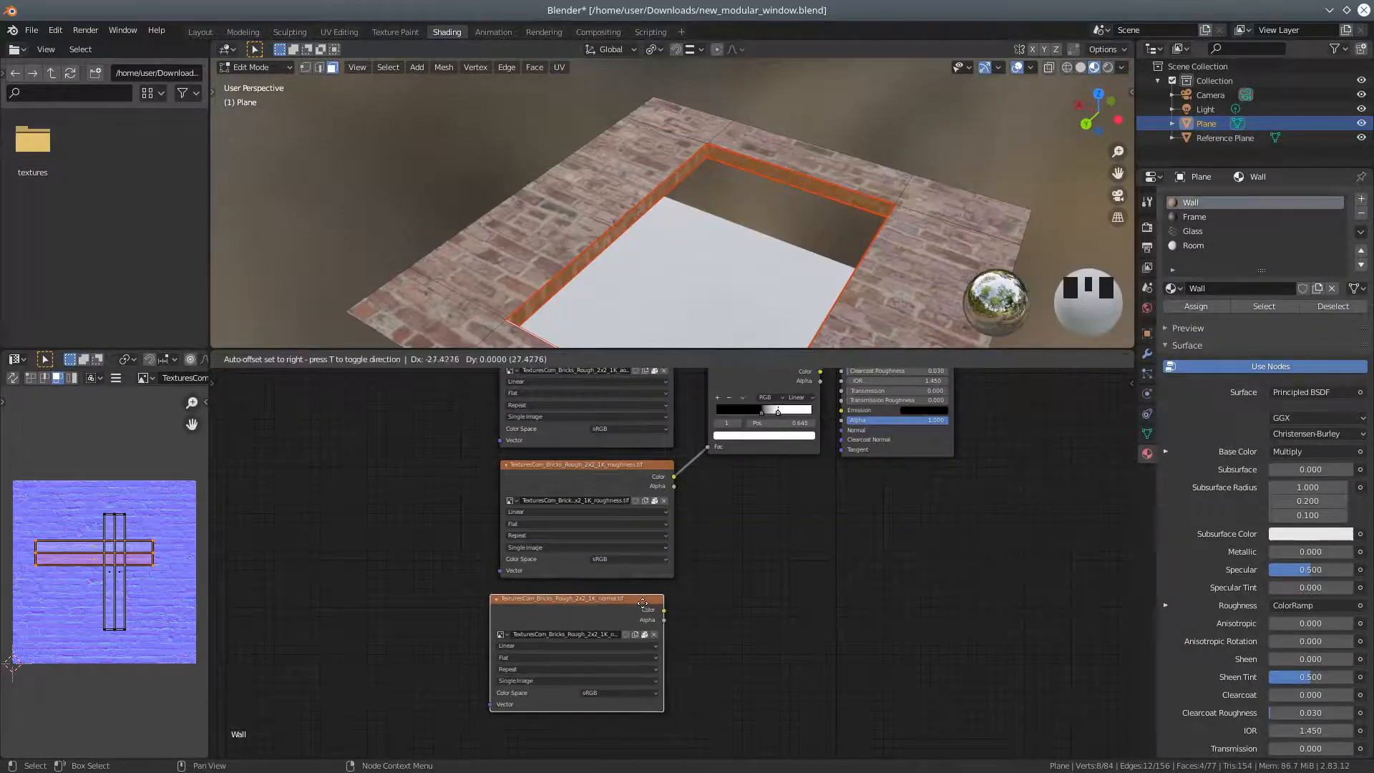
{"action": "left_click", "coordinate": [641, 604]}
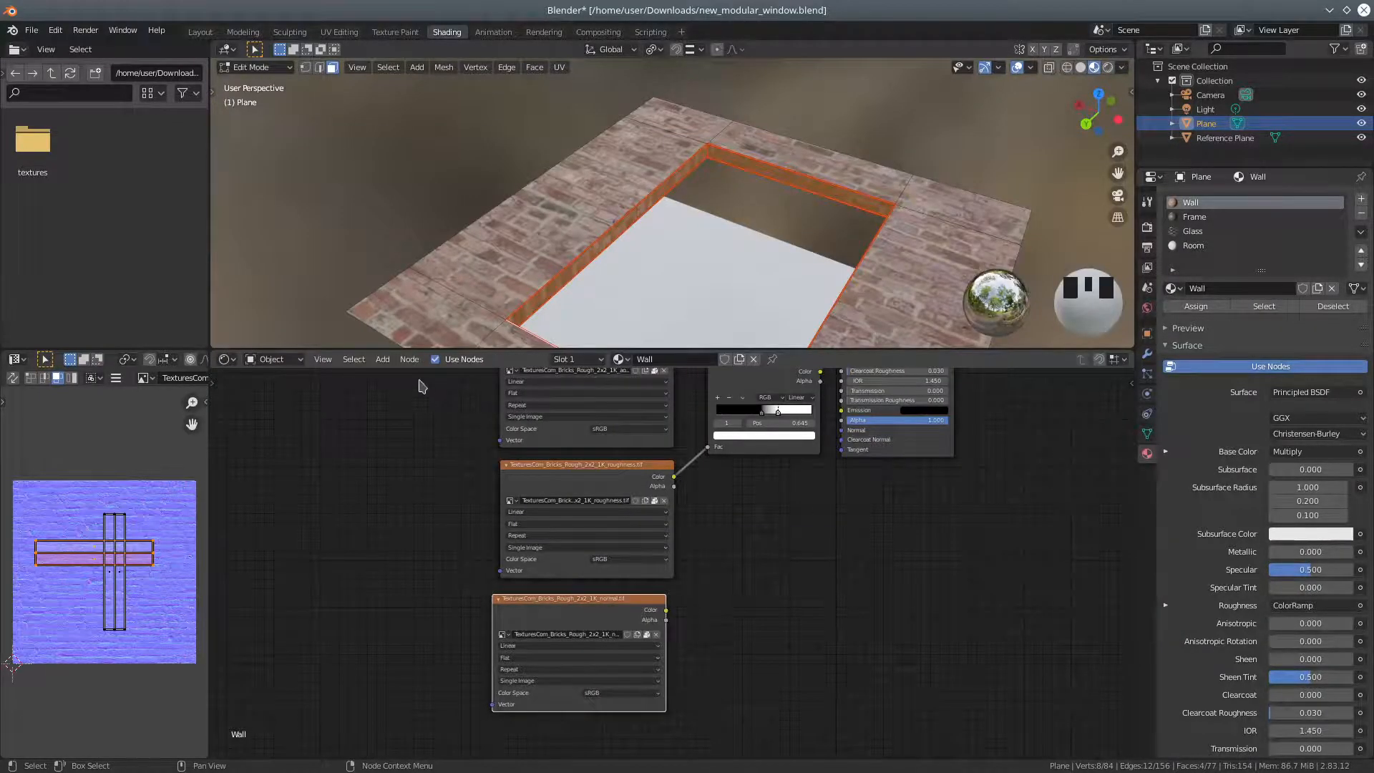
{"action": "left_click", "coordinate": [380, 501]}
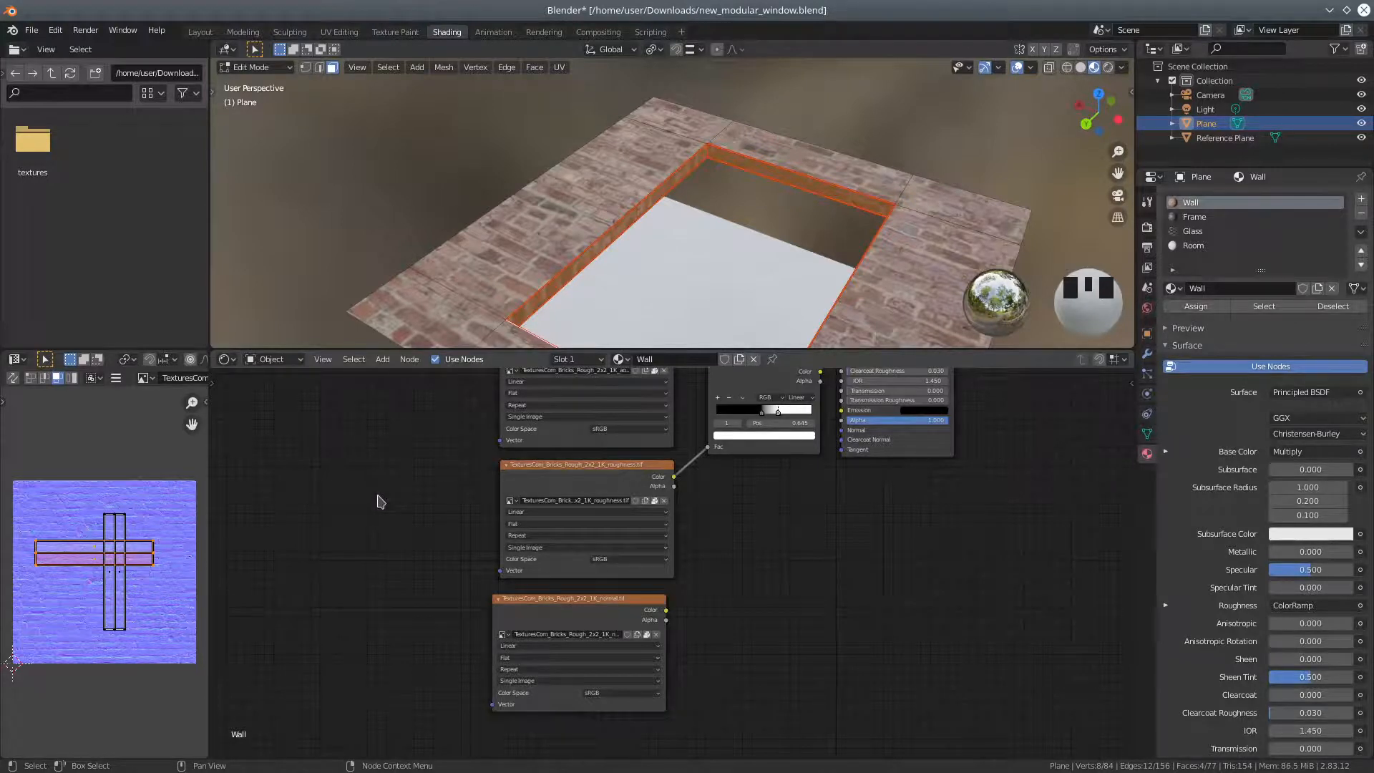
{"action": "key", "text": "shift"}
{"action": "key", "text": "shift+a"}
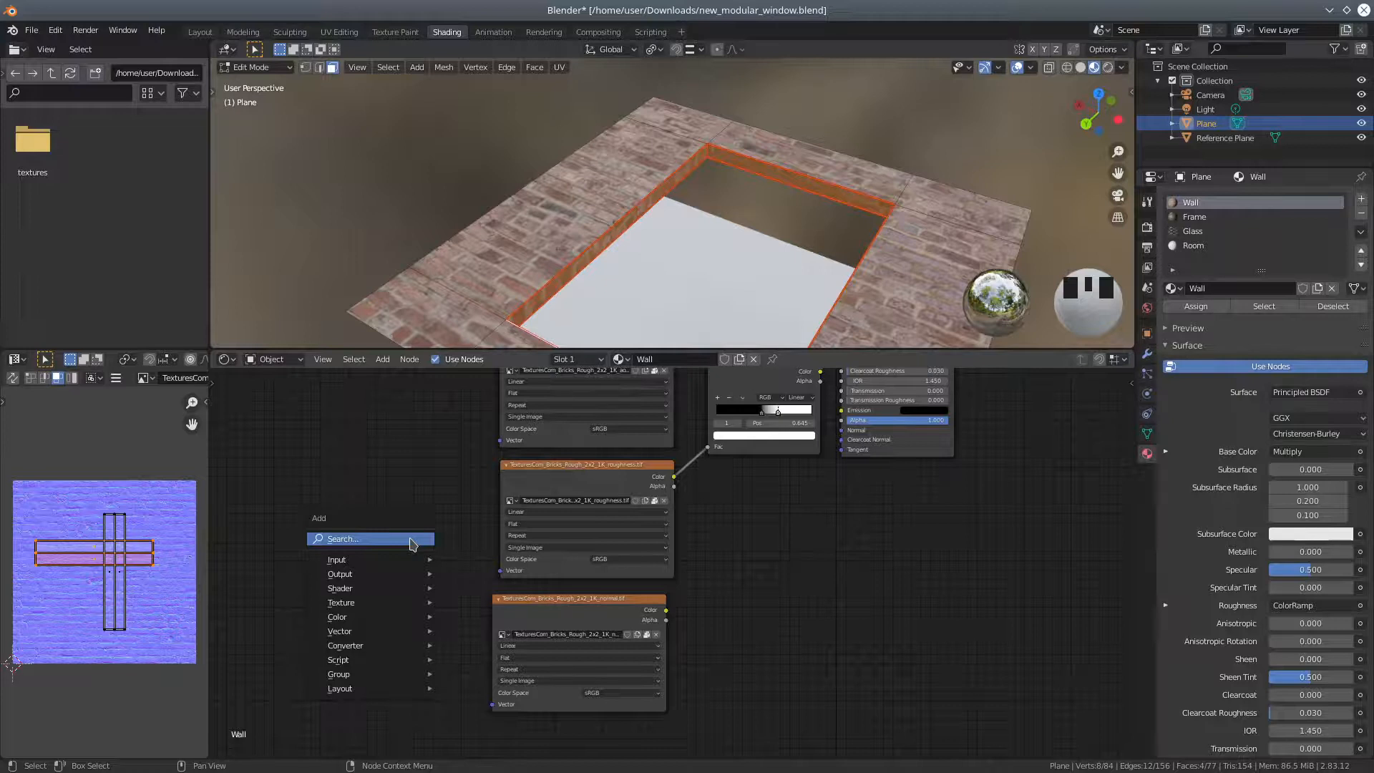
{"action": "key", "text": "n"}
{"action": "key", "text": "o"}
{"action": "key", "text": "r"}
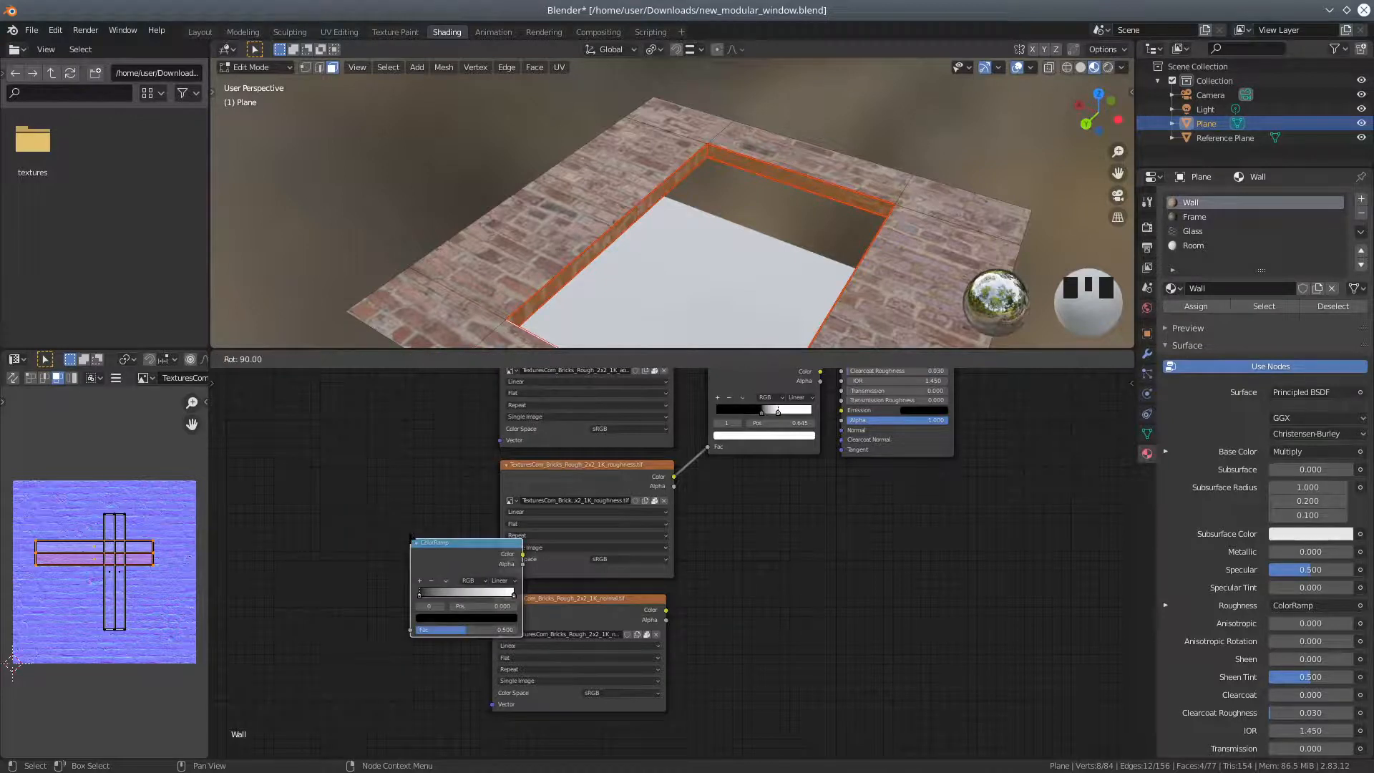
{"action": "key", "text": "Escape"}
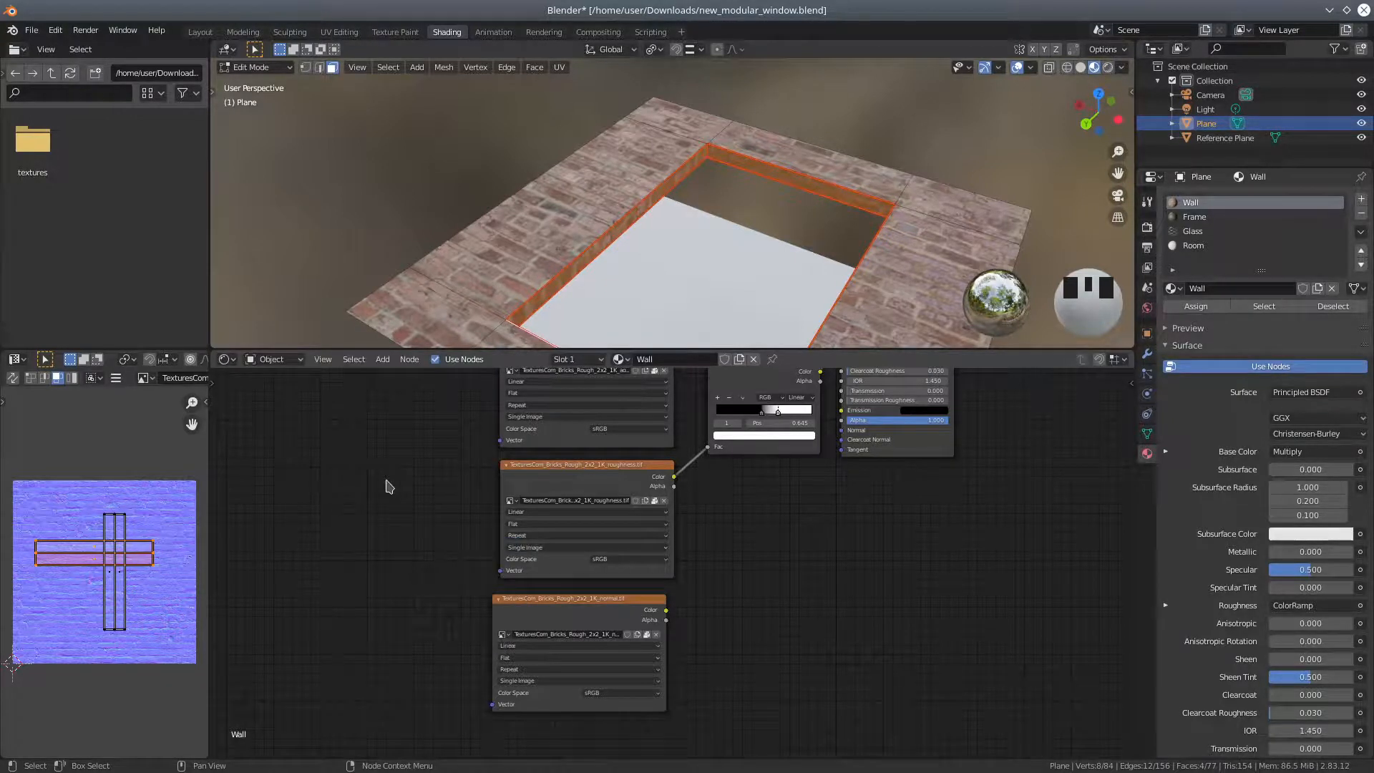
Search for the Normal Map node, add it and place it beside the normal texture node.
{"action": "key", "text": "shift+a"}
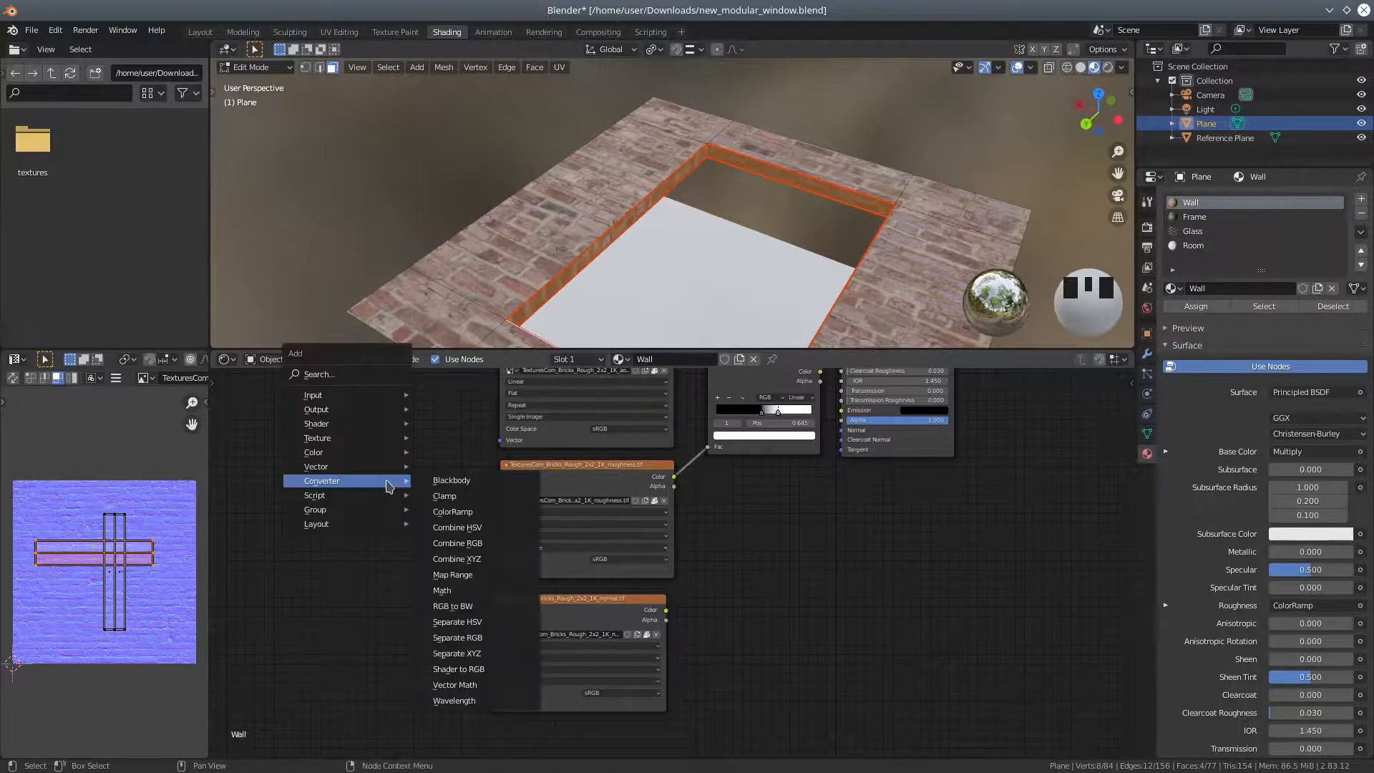
{"action": "left_click", "coordinate": [353, 375]}
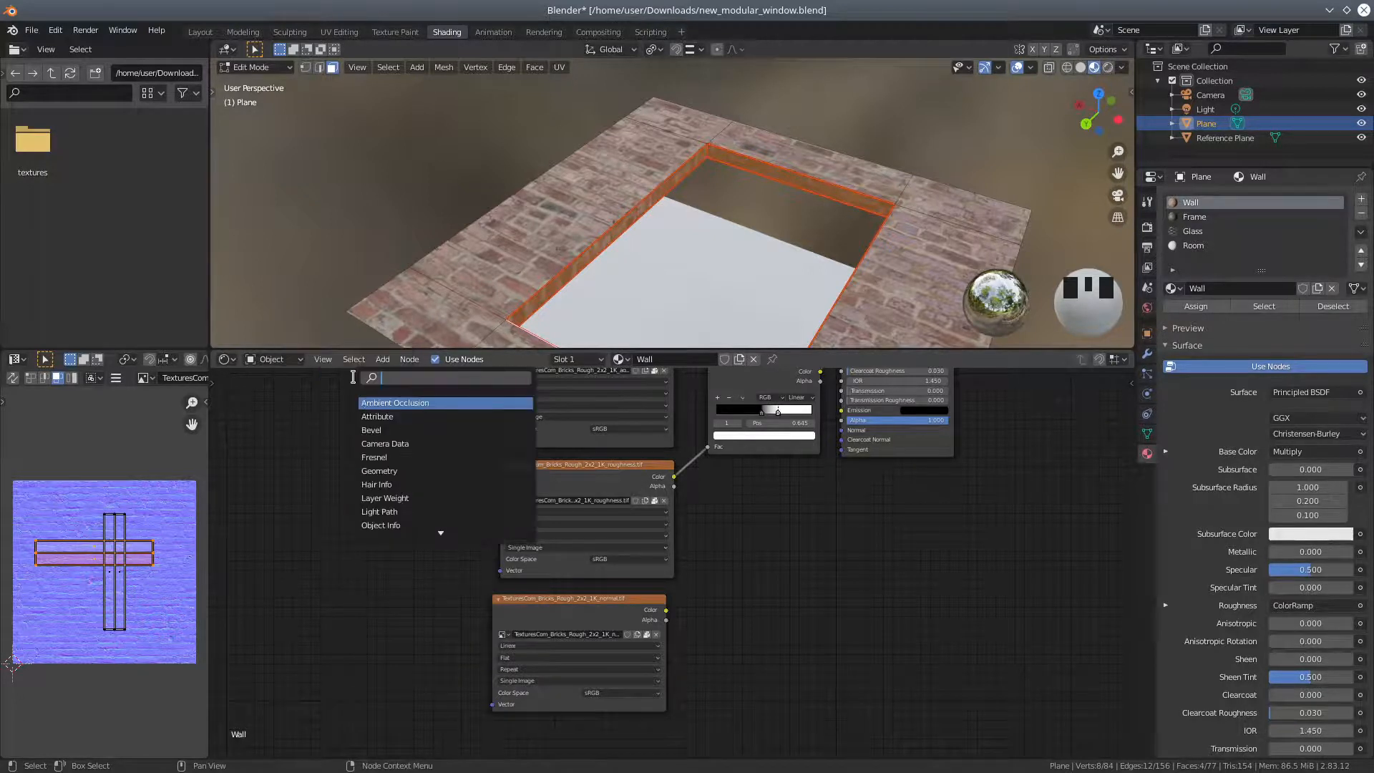
{"action": "type", "text": "no"}
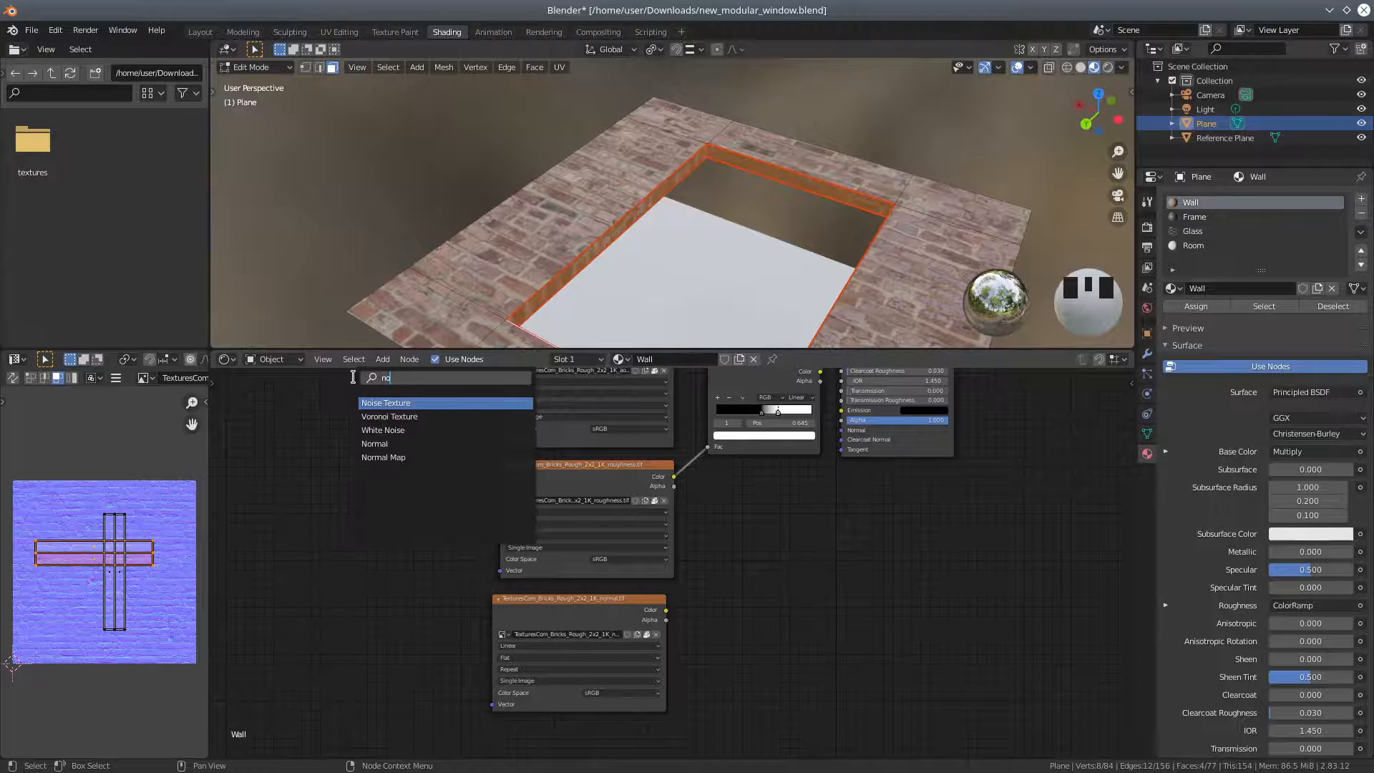
{"action": "left_click", "coordinate": [383, 457]}
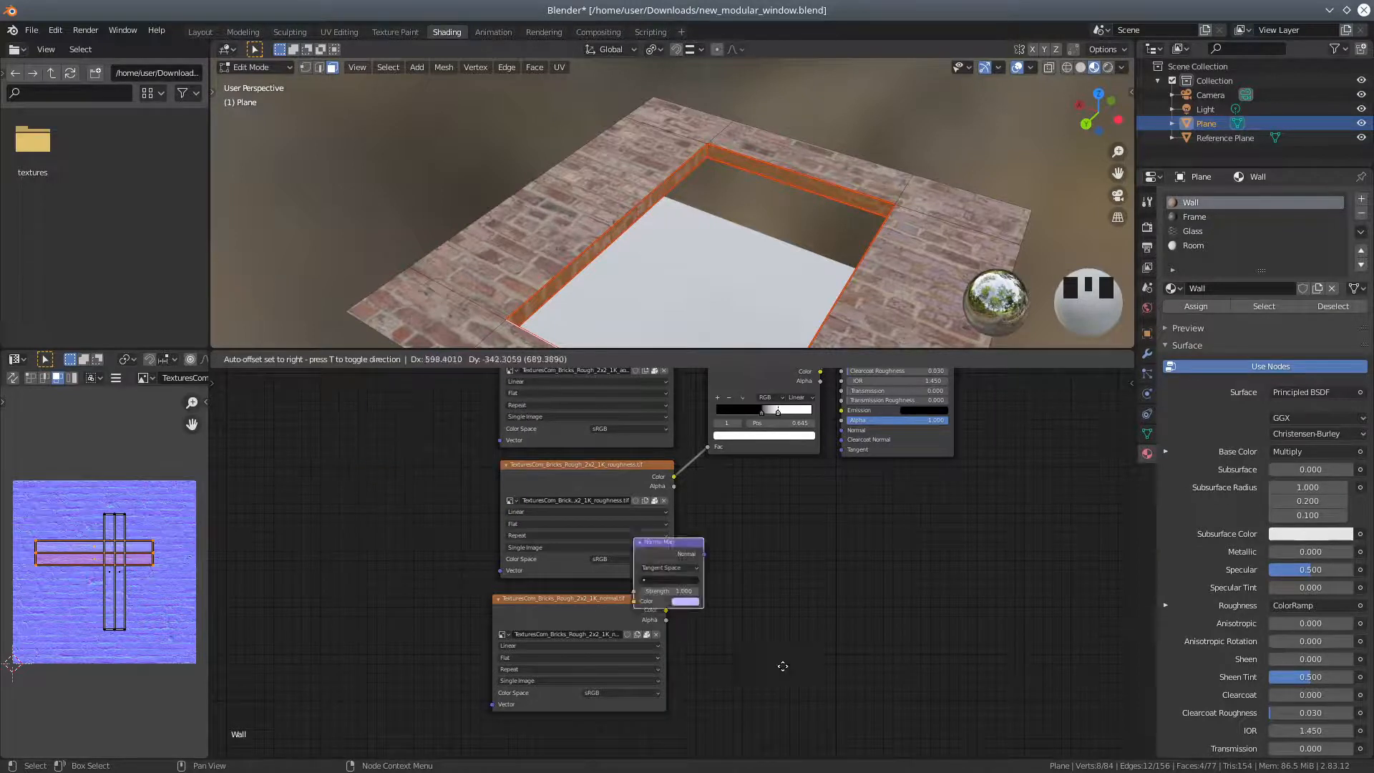
{"action": "left_click", "coordinate": [770, 661]}
Connect the normal texture's Color output to the Normal Map node's Color input.
{"action": "scroll", "coordinate": [782, 716], "scroll_direction": "up", "scroll_amount": 3}
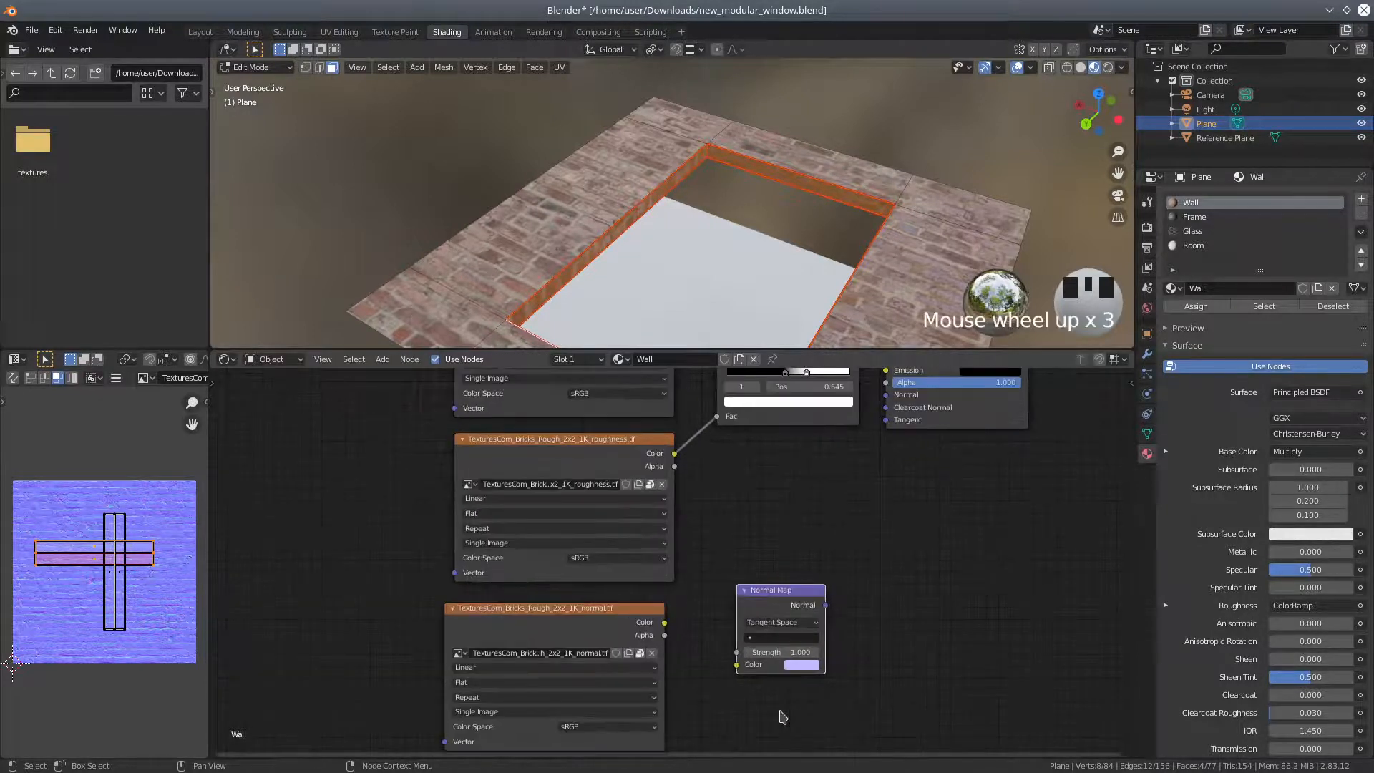
{"action": "middle_click_drag", "start_coordinate": [748, 714], "coordinate": [753, 612]}
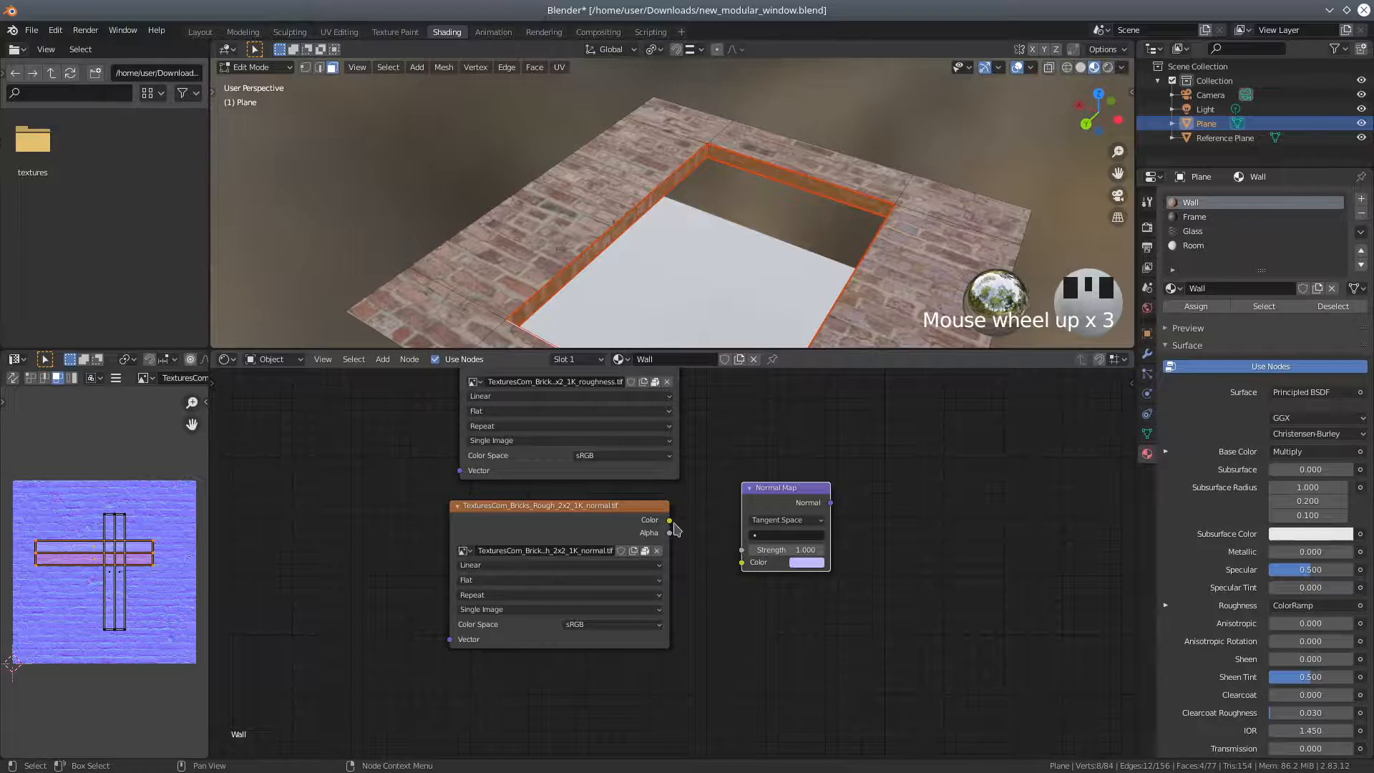
{"action": "left_click_drag", "start_coordinate": [670, 522], "coordinate": [740, 564]}
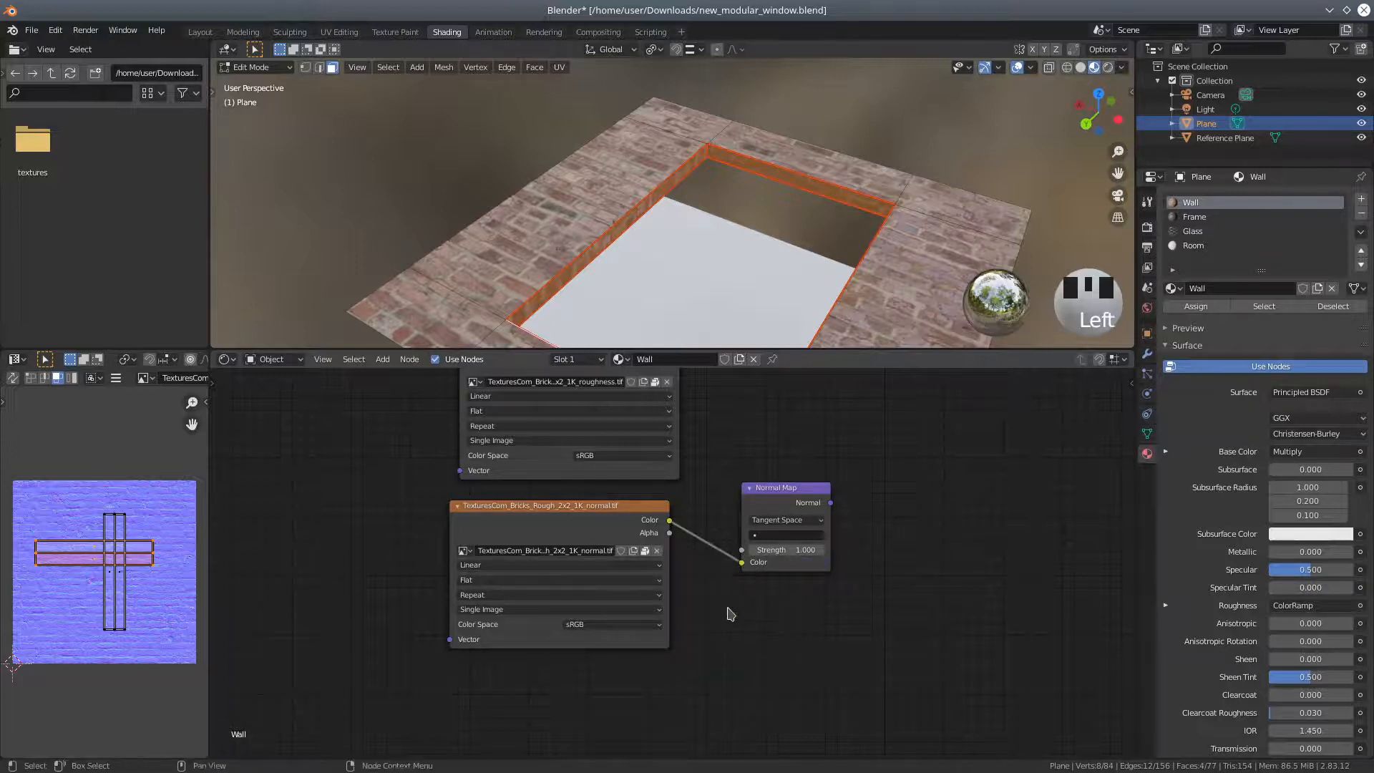
Set the normal texture's color space to Linear, keeping its projection as Flat.
{"action": "left_click", "coordinate": [535, 565]}
{"action": "left_click", "coordinate": [537, 578]}
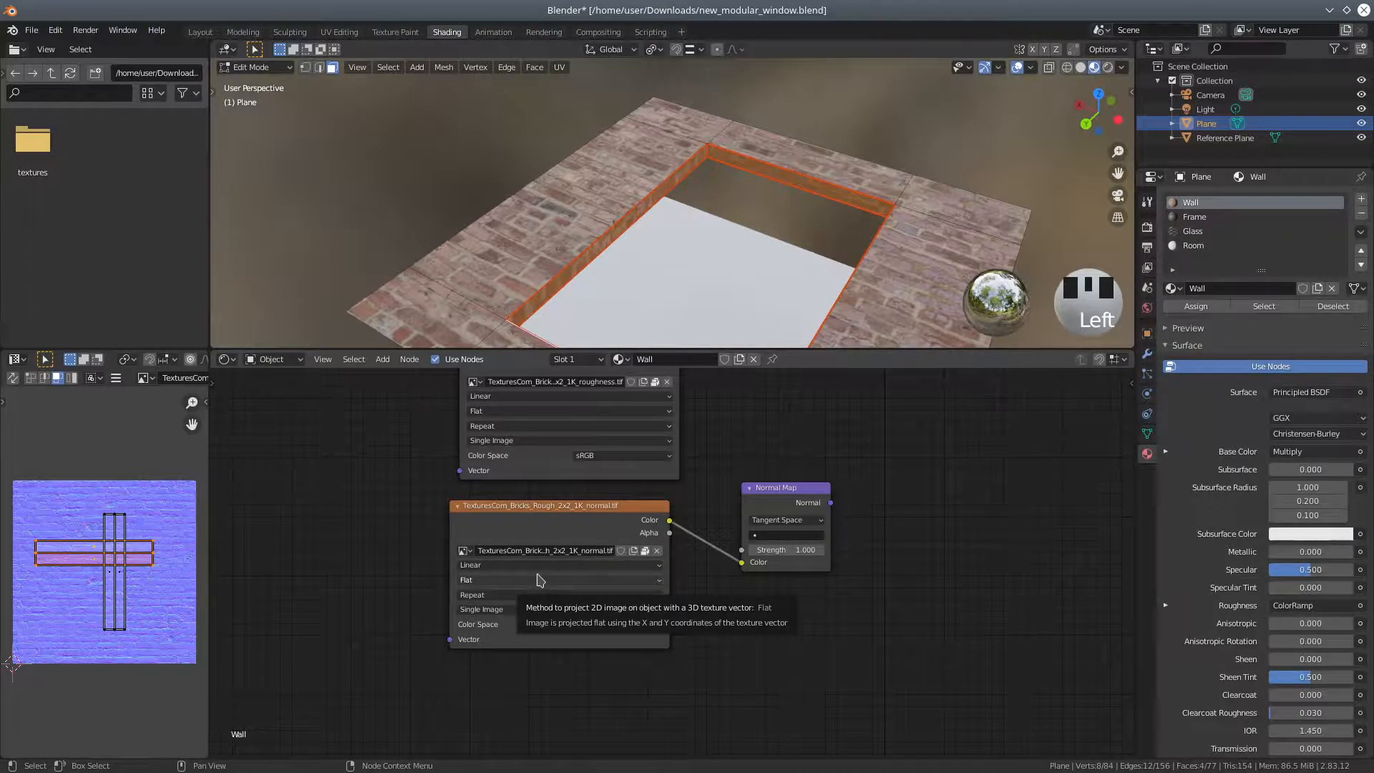
{"action": "left_click", "coordinate": [496, 581]}
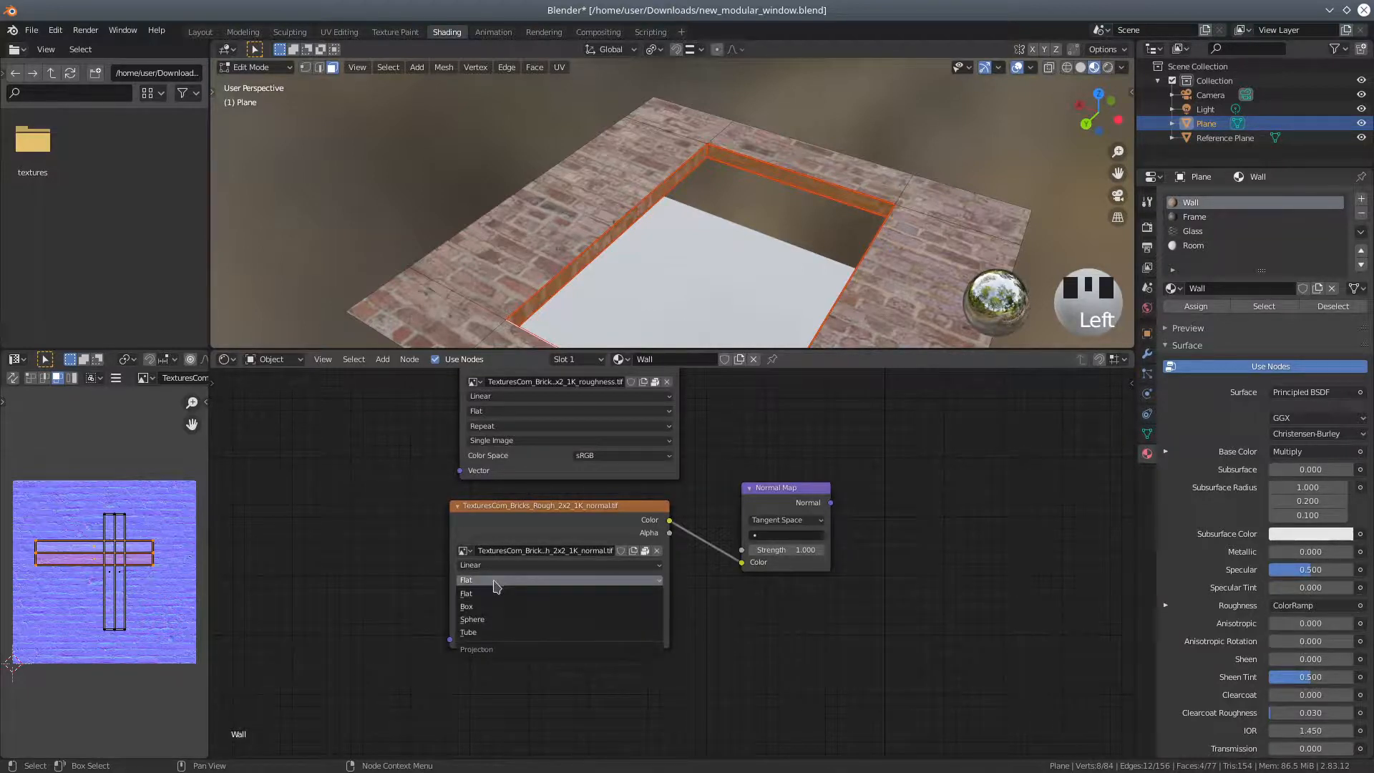
{"action": "left_click", "coordinate": [581, 625]}
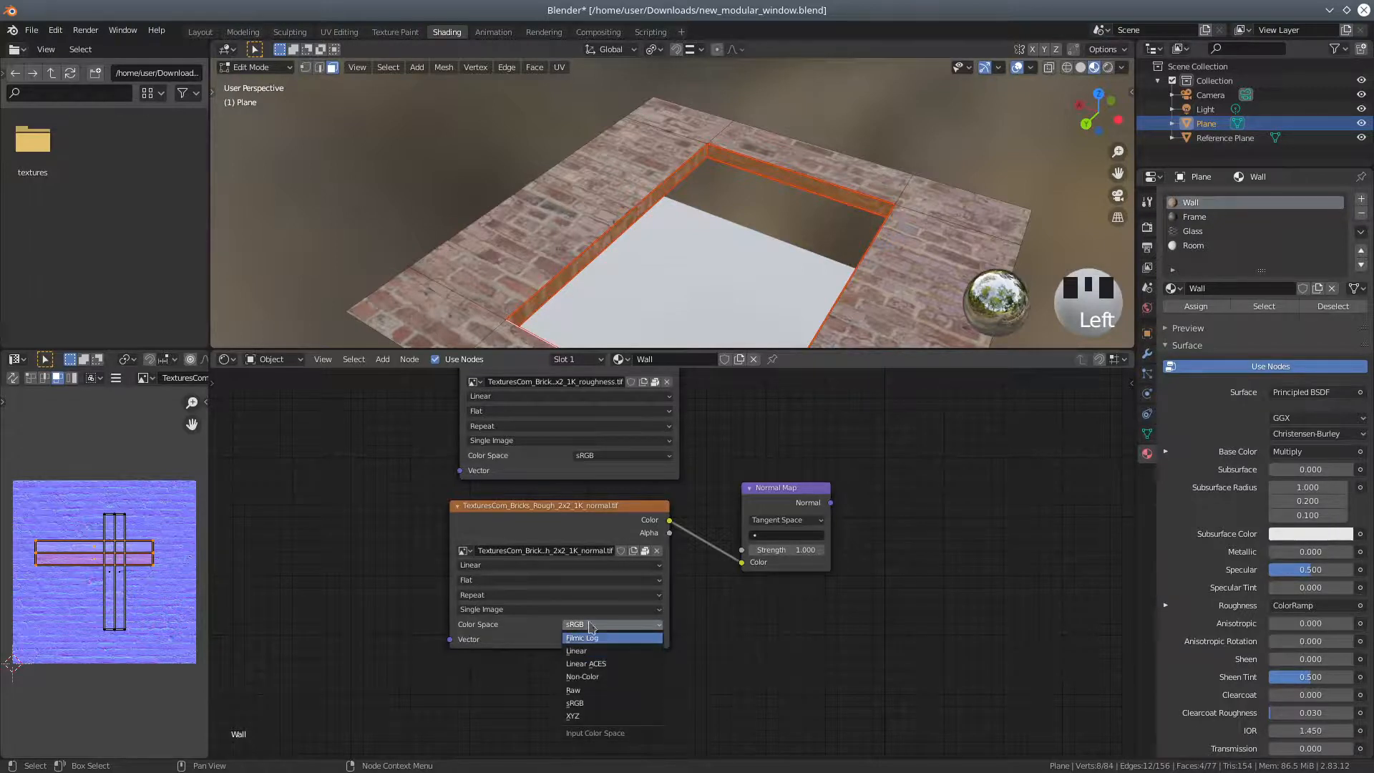
{"action": "left_click", "coordinate": [581, 650]}
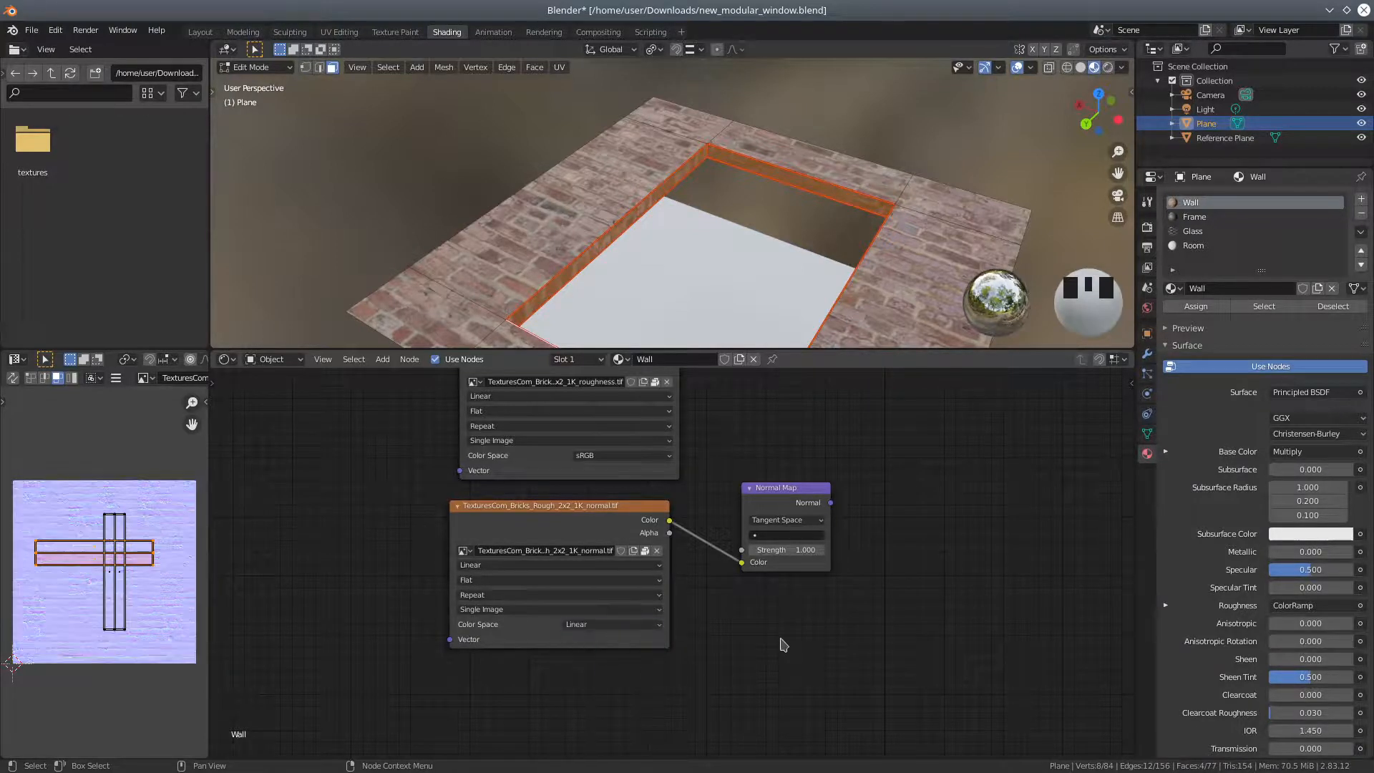
{"action": "middle_click_drag", "start_coordinate": [842, 615], "coordinate": [722, 707]}
{"action": "scroll", "coordinate": [787, 629], "scroll_direction": "down", "scroll_amount": 3}
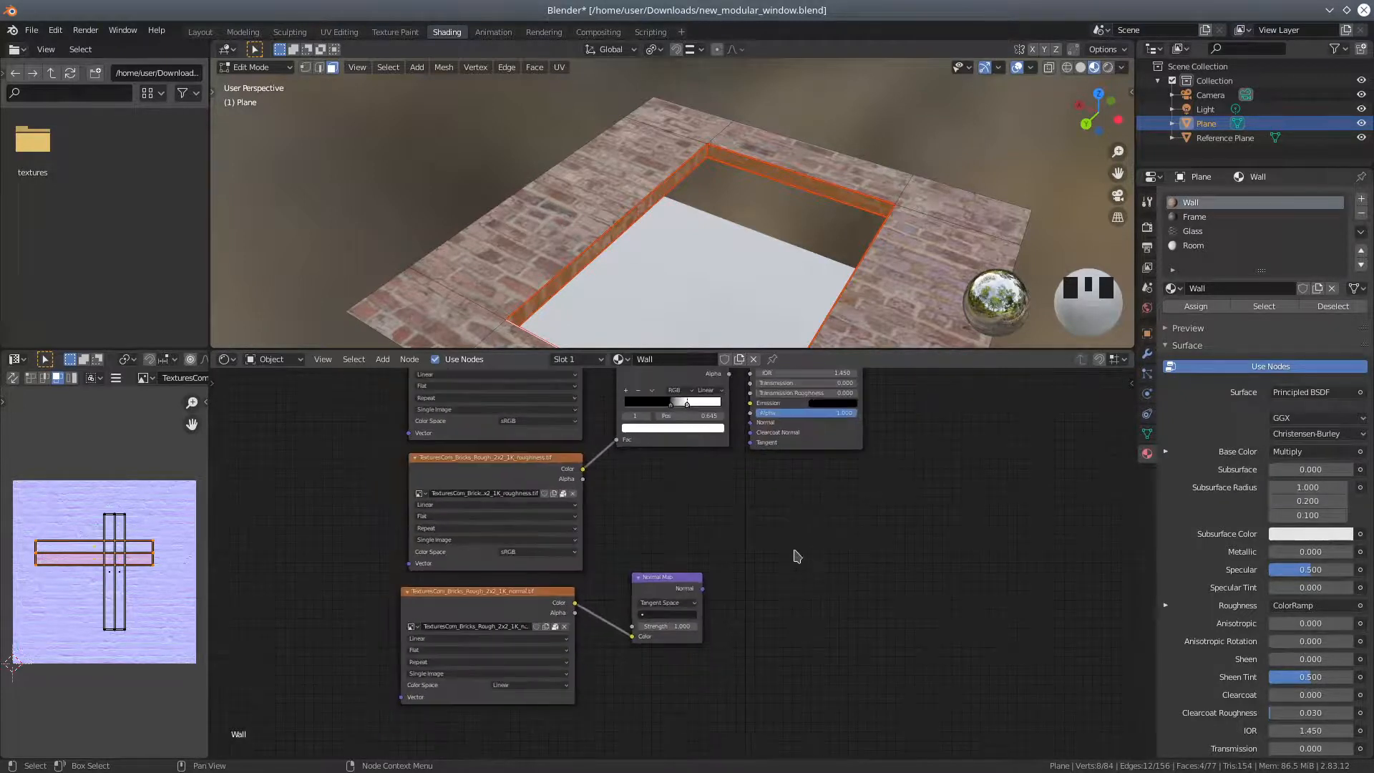
Move the Principled BSDF node down and connect the Normal Map node's Normal output to its Normal input.
{"action": "left_click_drag", "start_coordinate": [828, 447], "coordinate": [856, 502]}
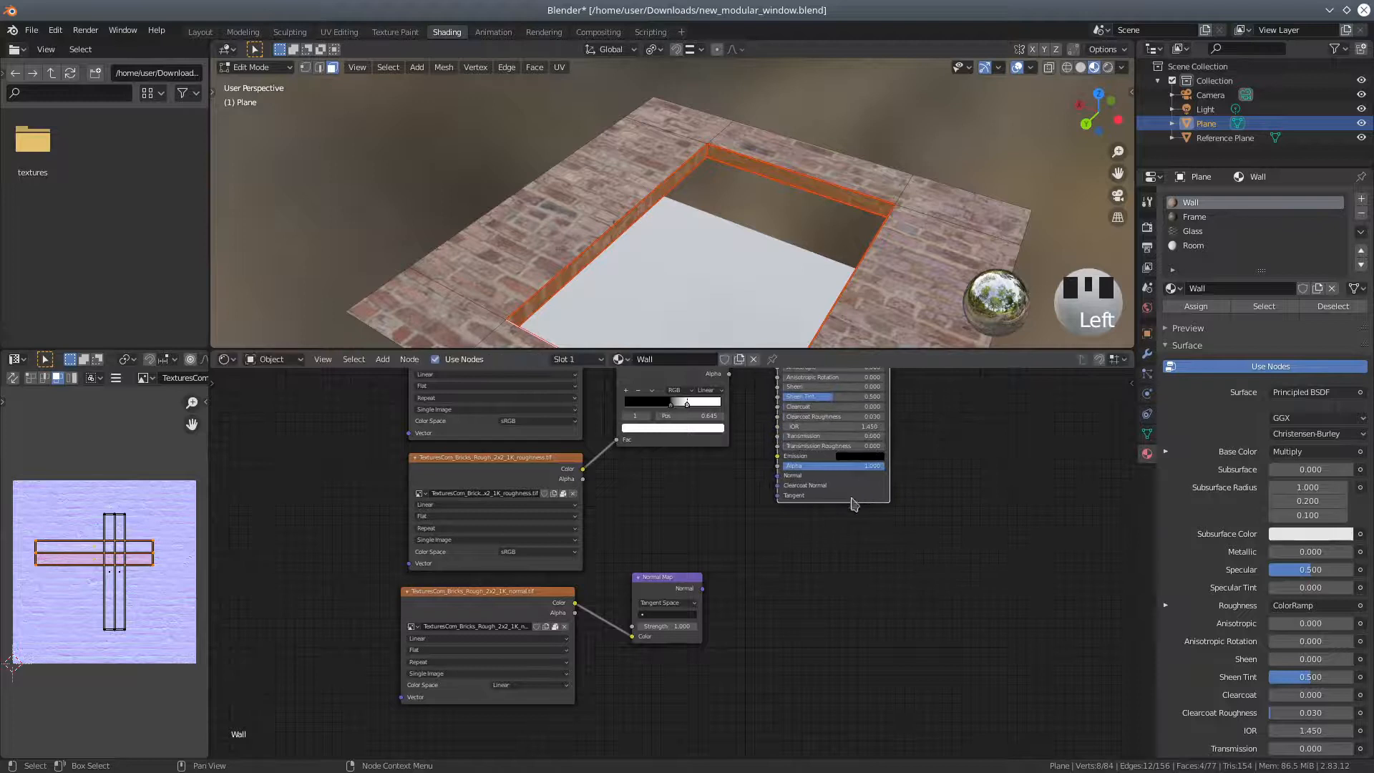
{"action": "left_click_drag", "start_coordinate": [712, 581], "coordinate": [776, 476]}
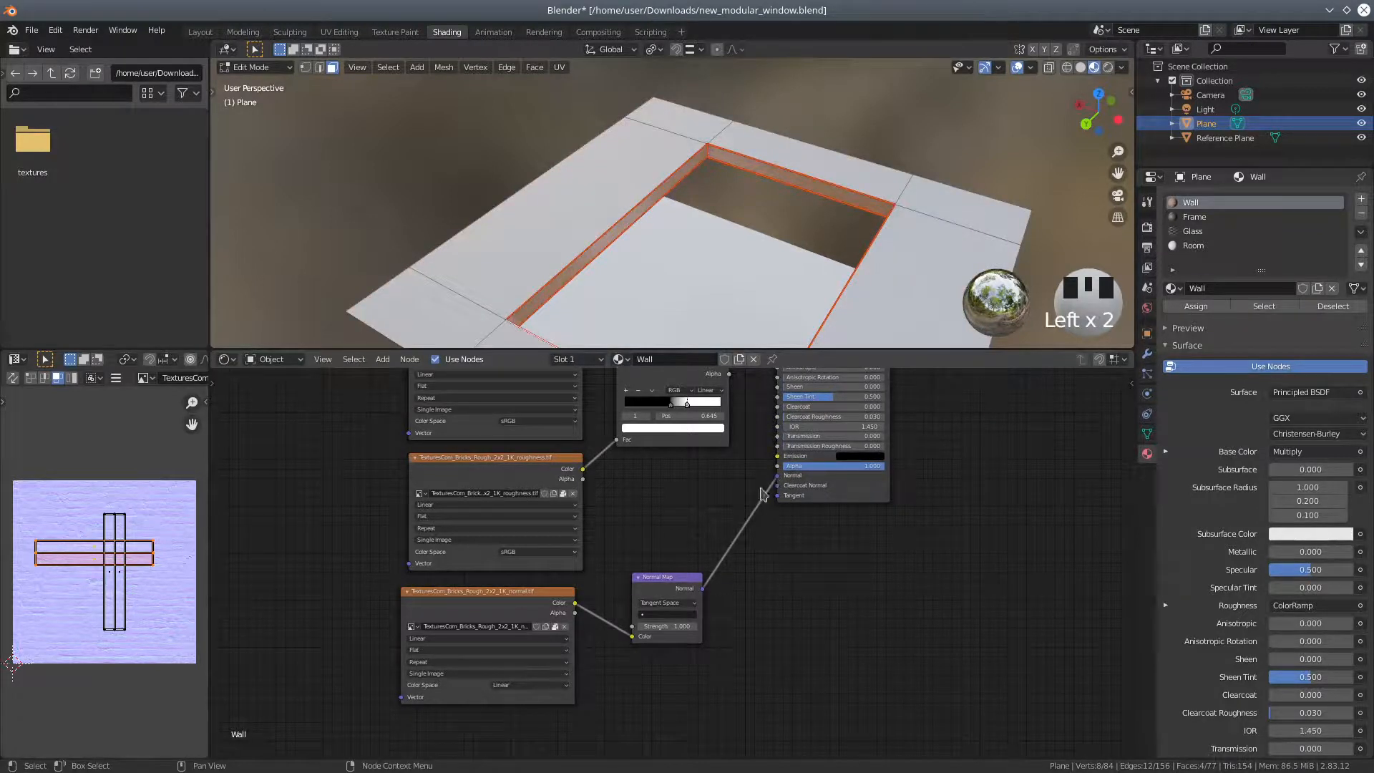
{"action": "scroll", "coordinate": [735, 660], "scroll_direction": "up", "scroll_amount": 2}
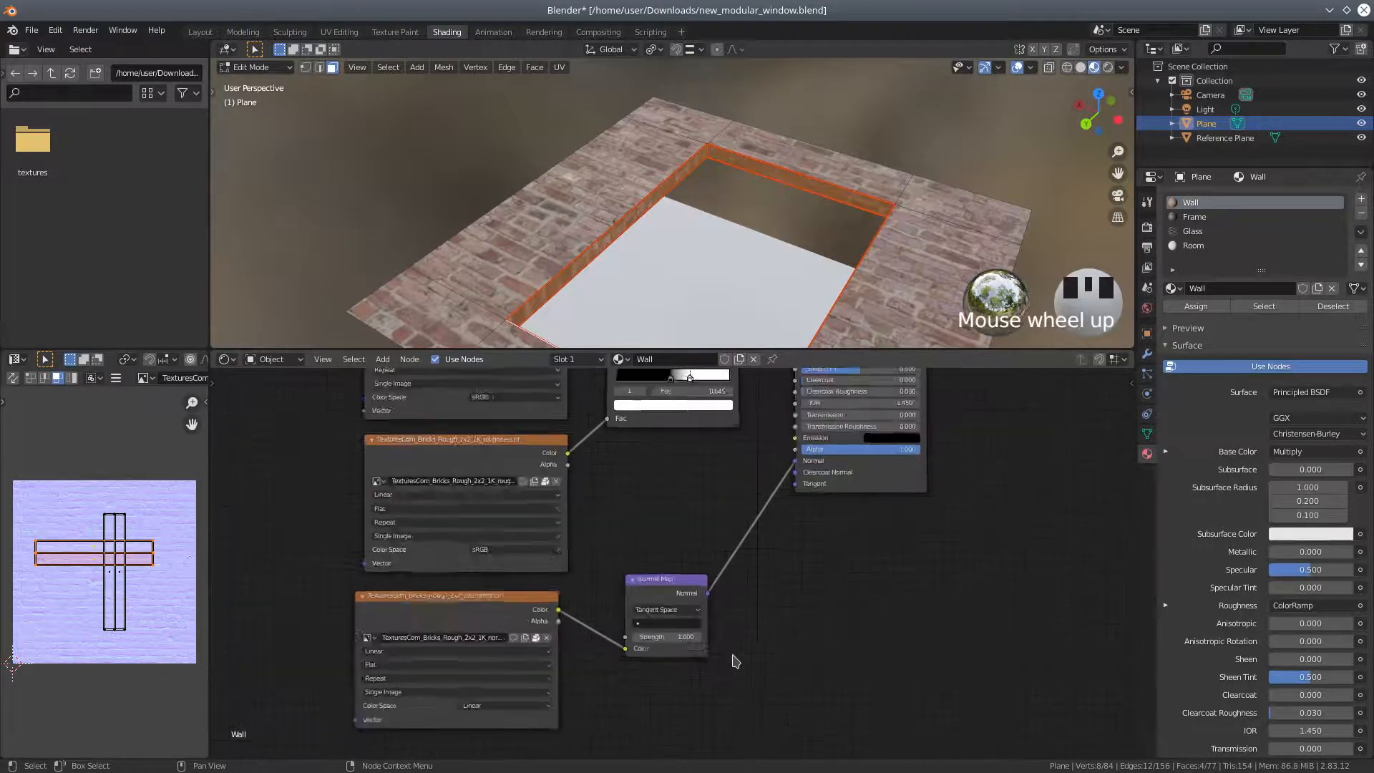
{"action": "middle_click_drag", "start_coordinate": [494, 233], "coordinate": [658, 228]}
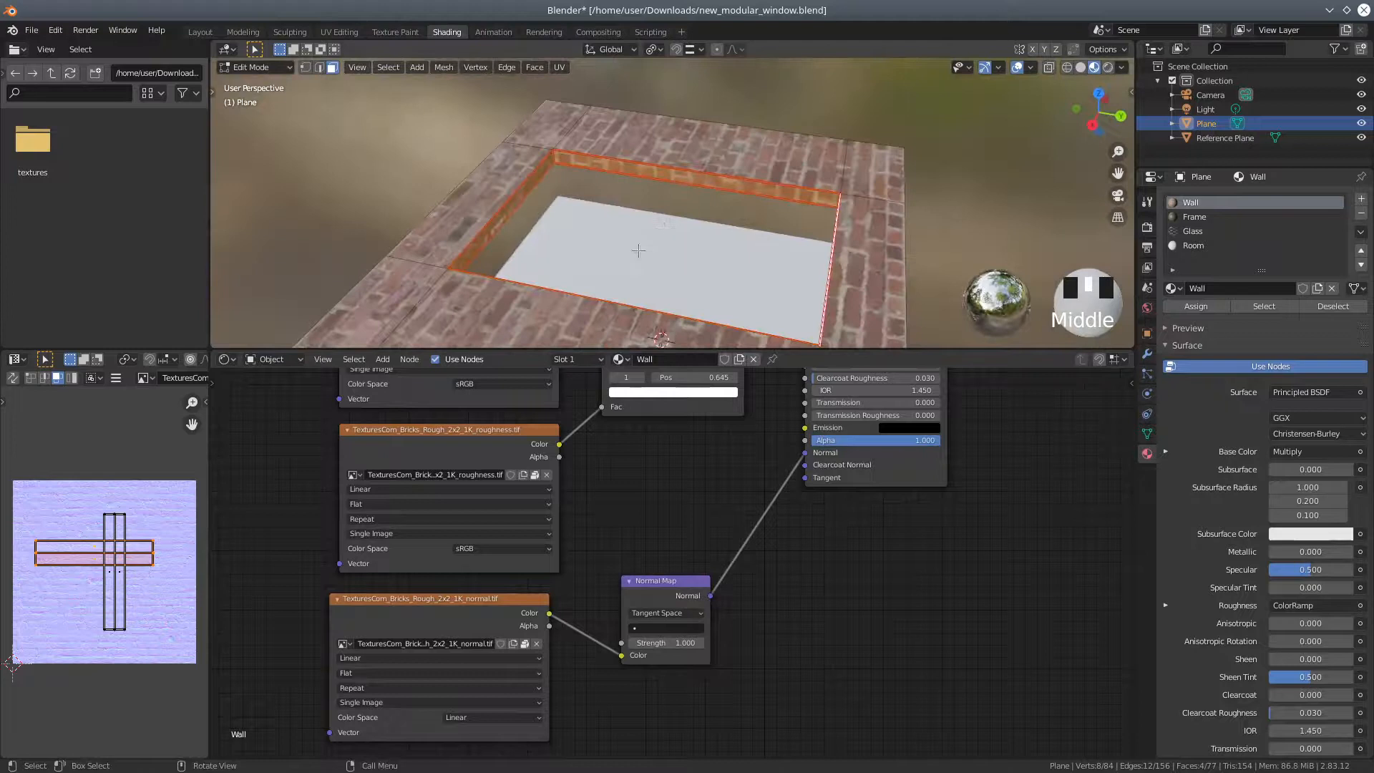
Nudge the ColorRamp node and move the Normal Map node up closer beneath it.
{"action": "scroll", "coordinate": [640, 249], "scroll_direction": "up", "scroll_amount": 4}
{"action": "middle_click_drag", "start_coordinate": [723, 462], "coordinate": [734, 573]}
{"action": "left_click_drag", "start_coordinate": [693, 436], "coordinate": [702, 446]}
{"action": "middle_click_drag", "start_coordinate": [398, 277], "coordinate": [530, 270]}
{"action": "left_click_drag", "start_coordinate": [689, 719], "coordinate": [704, 641]}
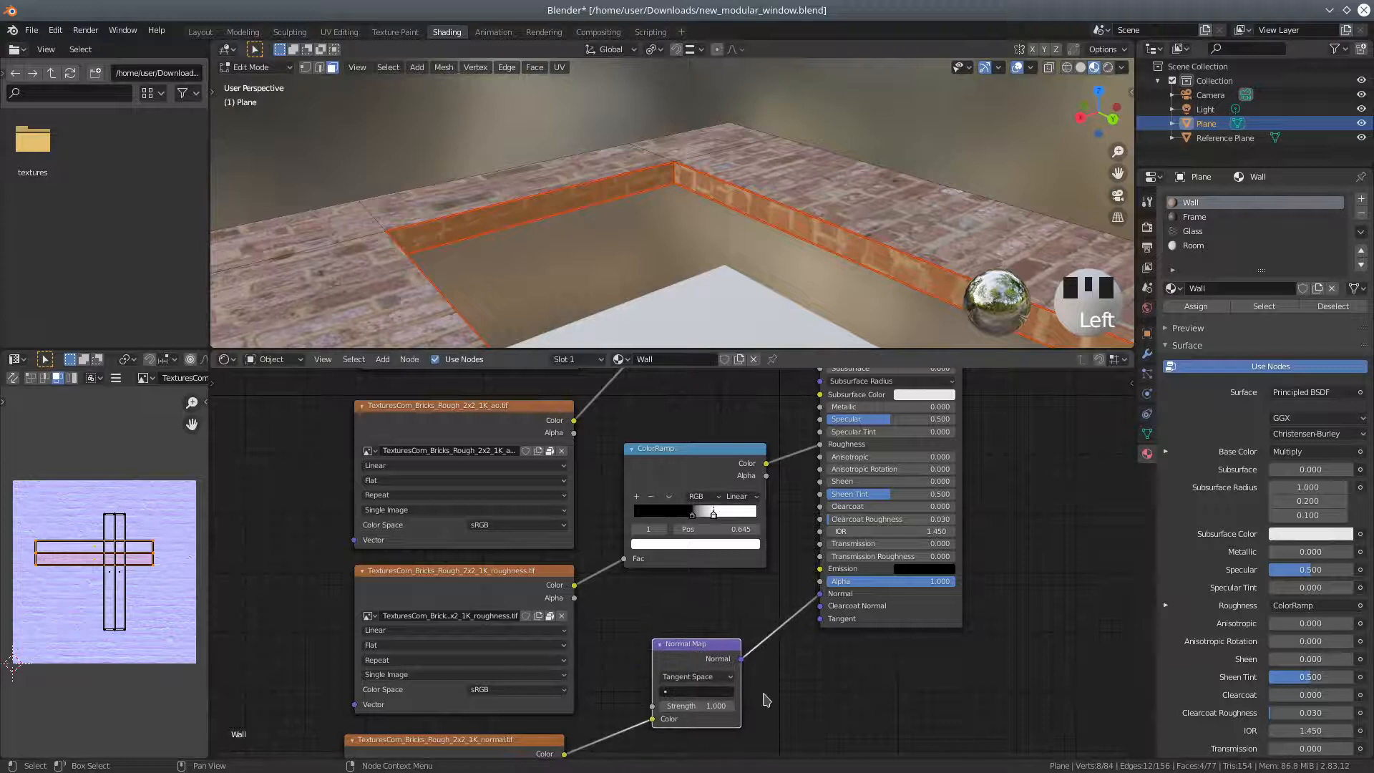
Assign UVMap as the Normal Map node's UV map and shift the node slightly upward.
{"action": "left_click", "coordinate": [676, 691]}
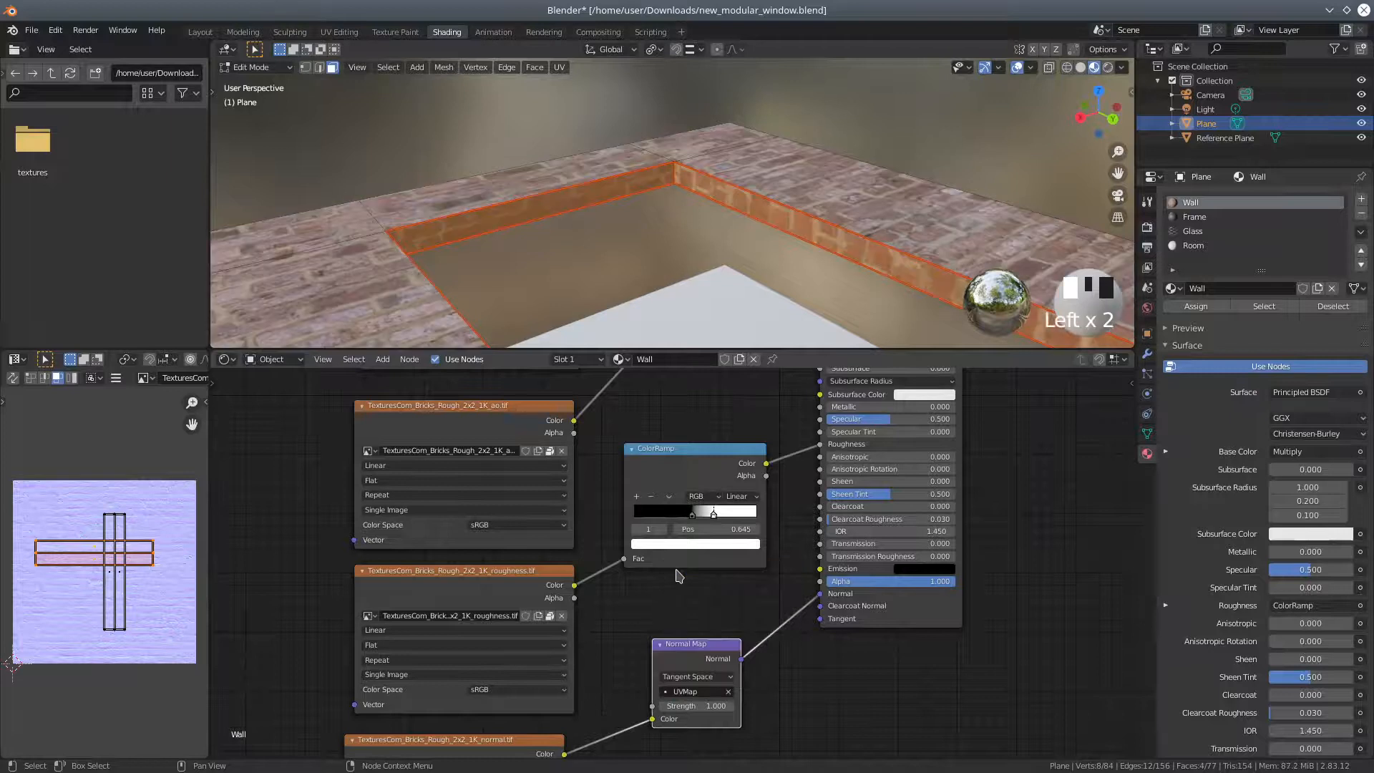
{"action": "middle_click_drag", "start_coordinate": [451, 325], "coordinate": [504, 79]}
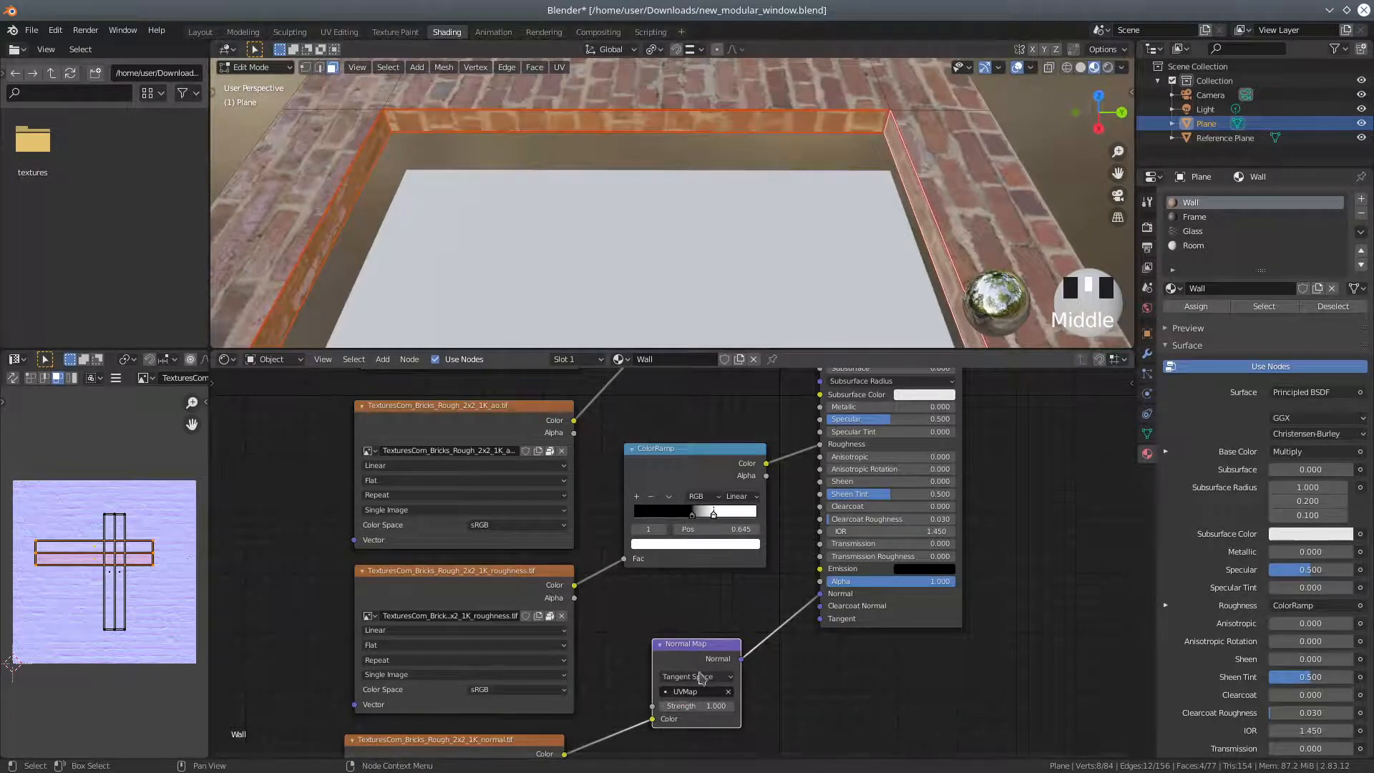
{"action": "left_click_drag", "start_coordinate": [697, 645], "coordinate": [703, 624]}
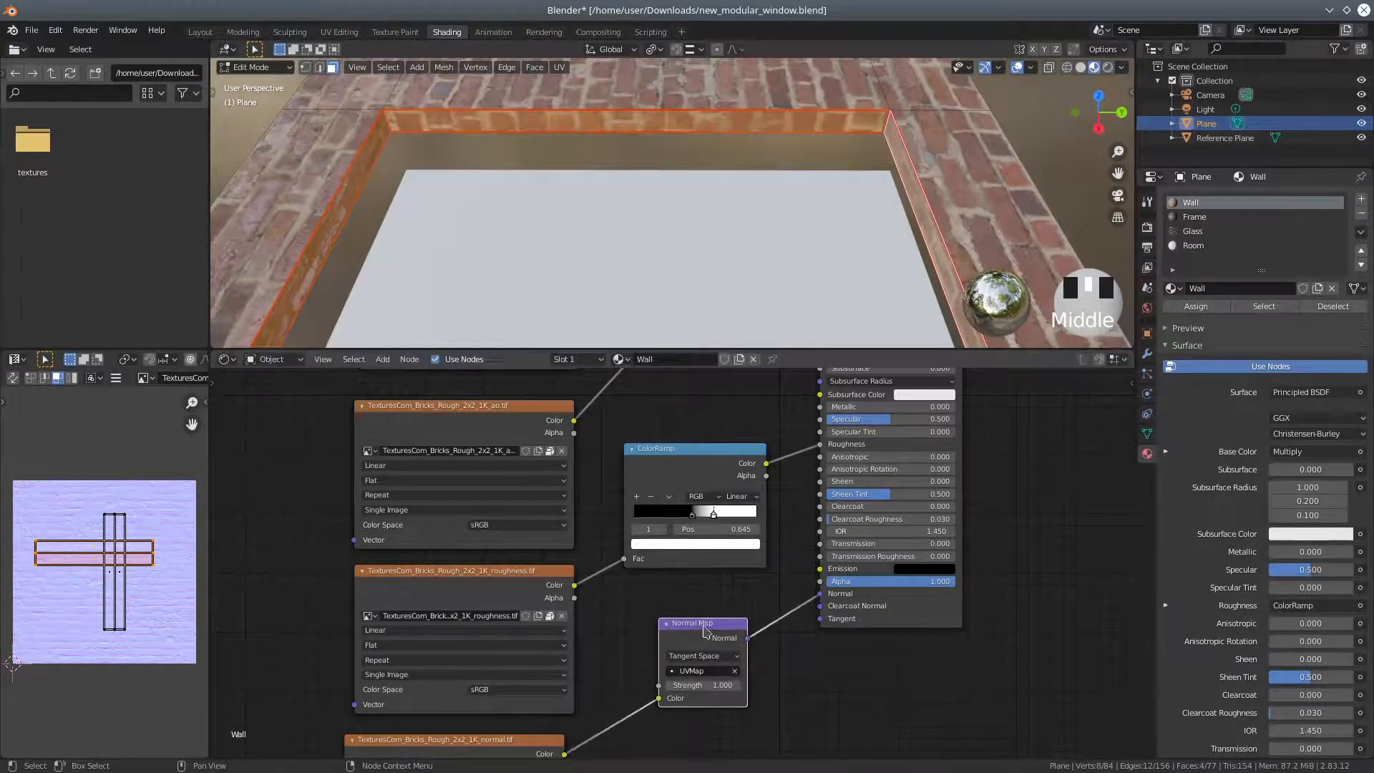
Enlarge the 3D viewport by shrinking the node editor, and frame all nodes of the Wall material.
{"action": "scroll", "coordinate": [811, 640], "scroll_direction": "down", "scroll_amount": 2}
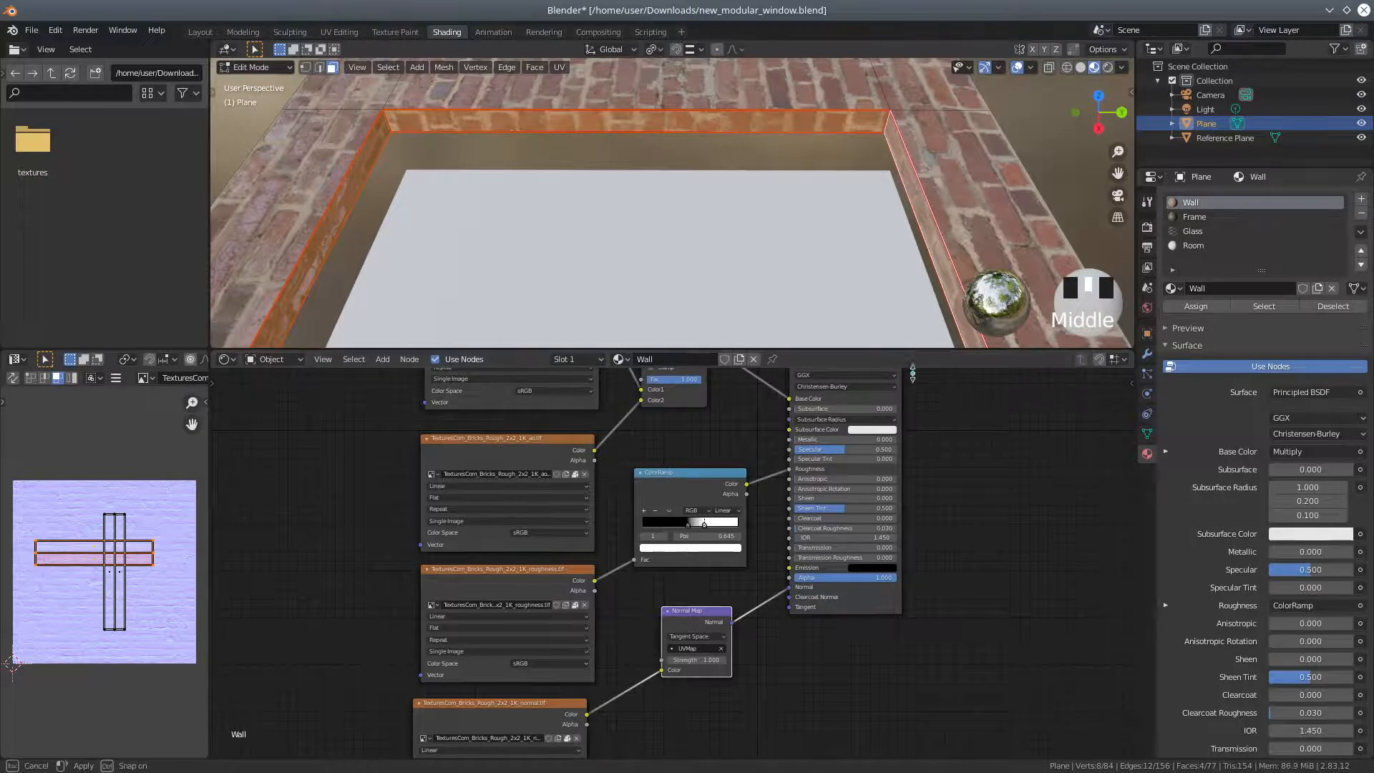
{"action": "left_click_drag", "start_coordinate": [905, 348], "coordinate": [905, 445]}
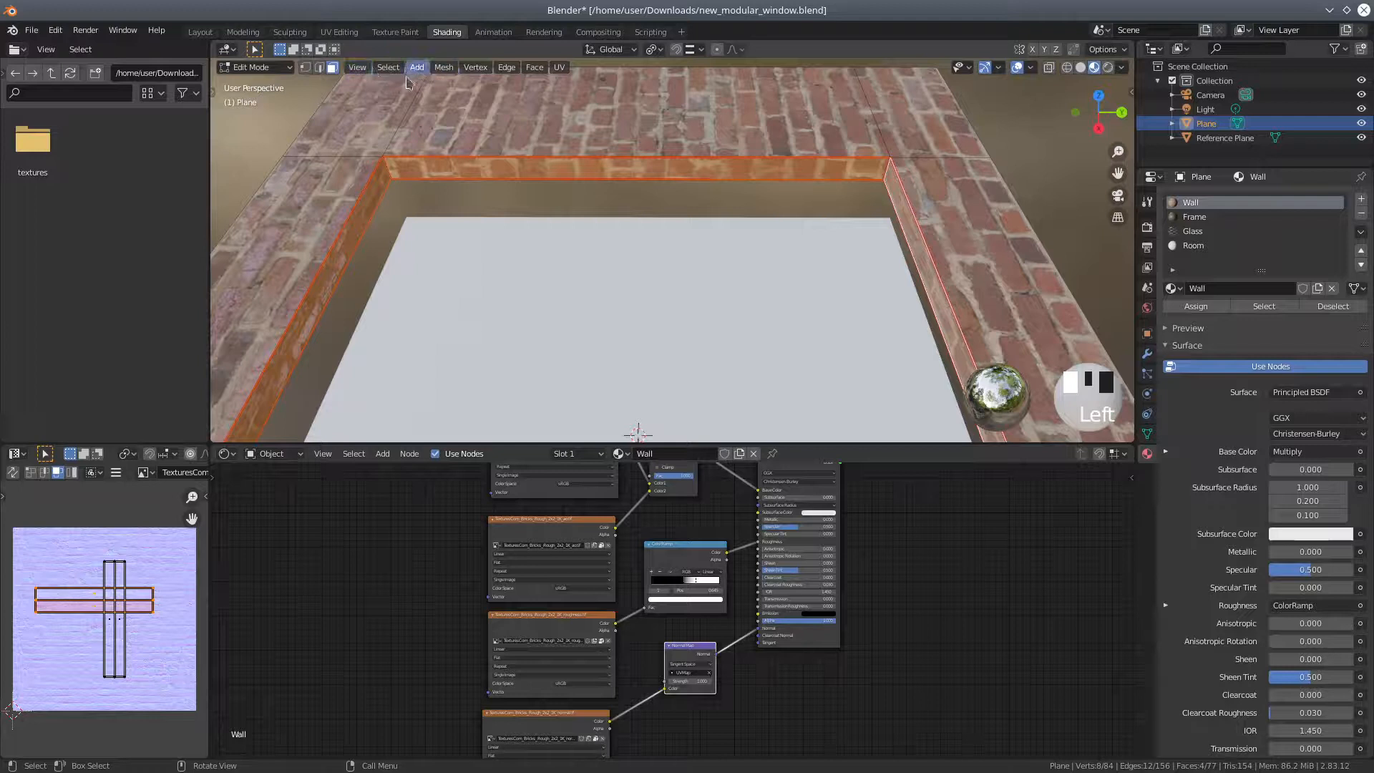
{"action": "key", "text": "Home"}
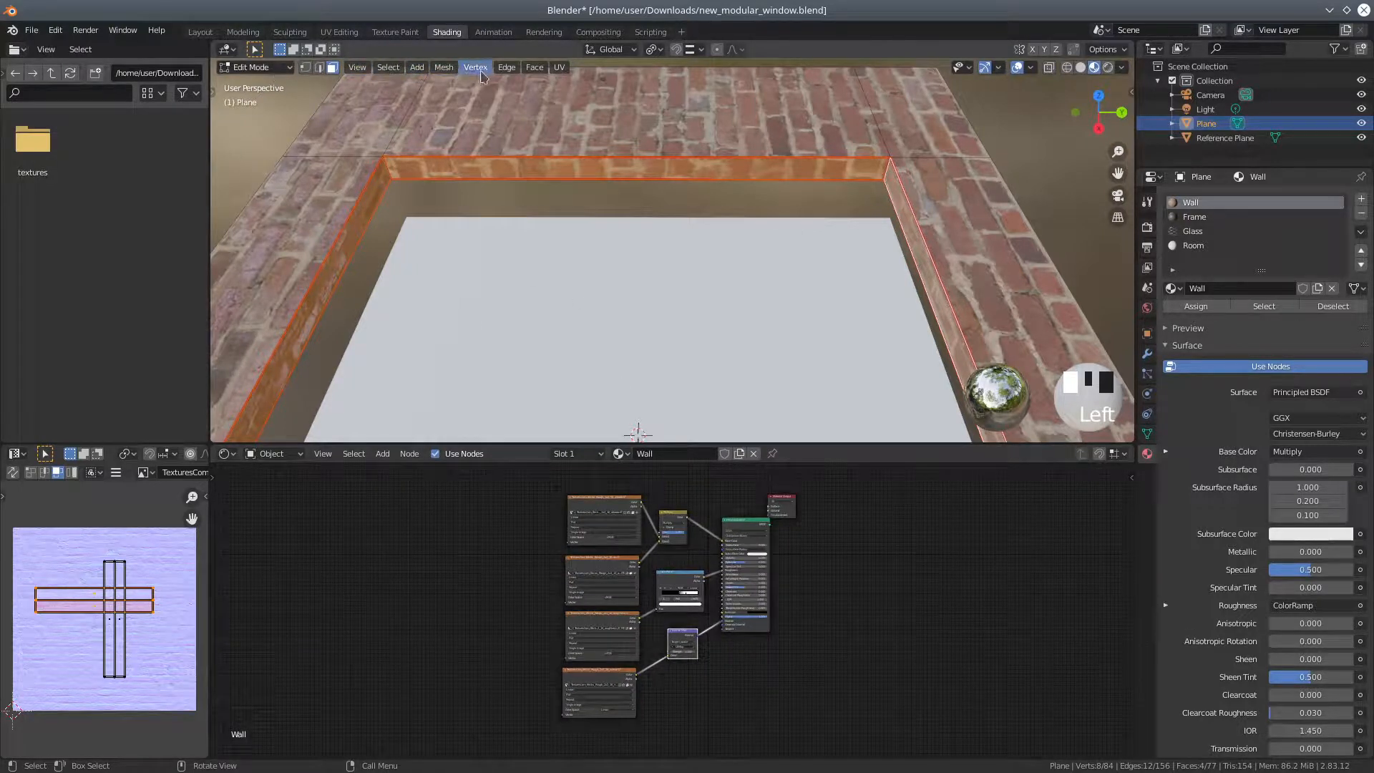
Switch to the Modeling workspace and display the brick wall with rendered viewport shading.
{"action": "left_click", "coordinate": [236, 33]}
{"action": "scroll", "coordinate": [574, 482], "scroll_direction": "up", "scroll_amount": 3}
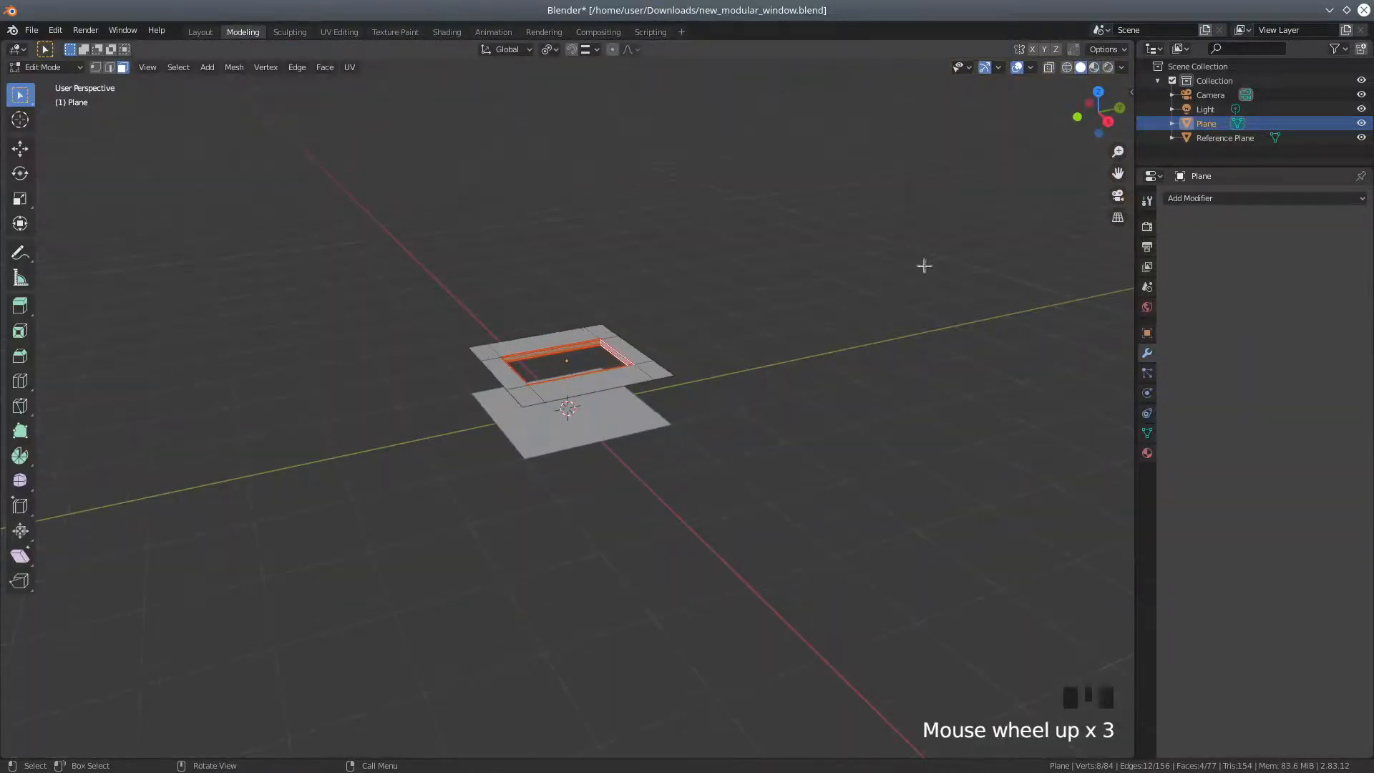
{"action": "left_click", "coordinate": [1108, 66]}
{"action": "scroll", "coordinate": [616, 436], "scroll_direction": "up", "scroll_amount": 5}
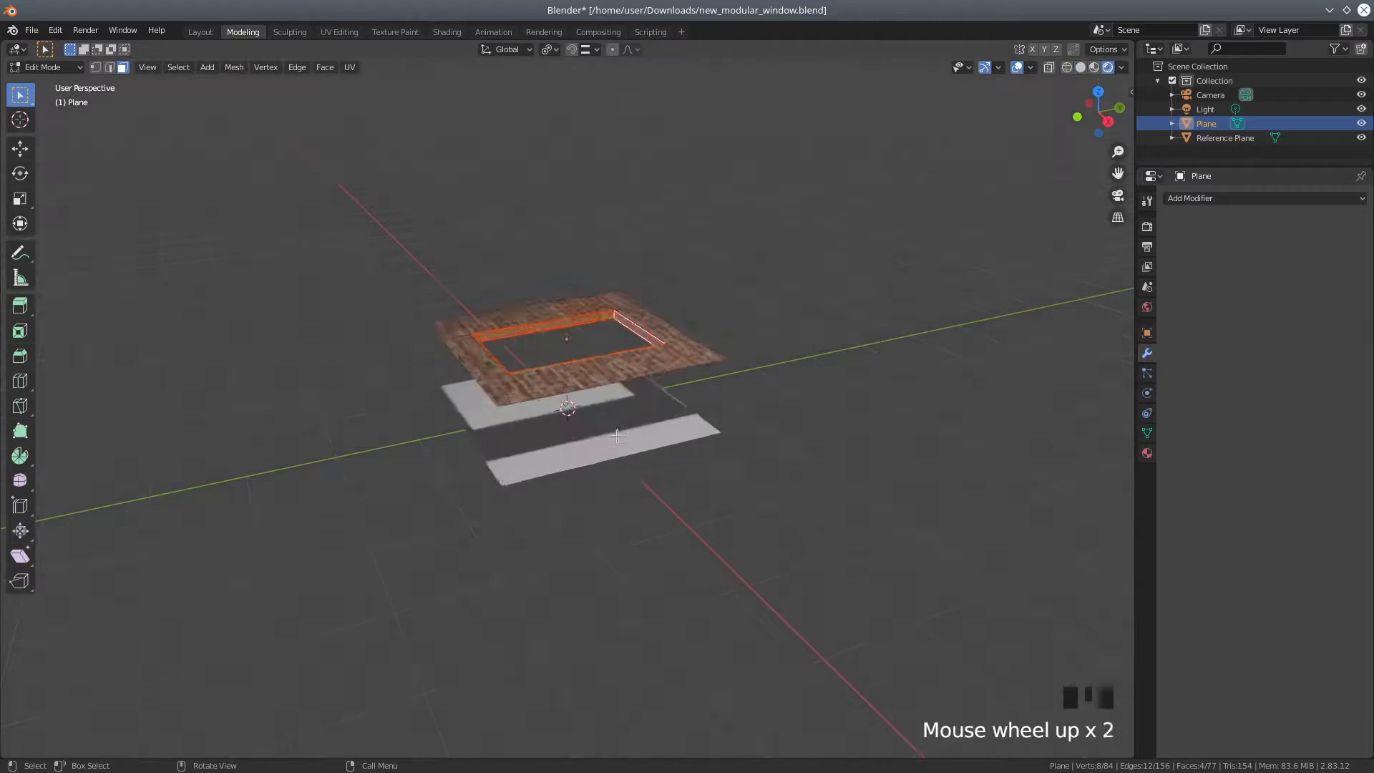
{"action": "middle_click_drag", "start_coordinate": [605, 438], "coordinate": [503, 260]}
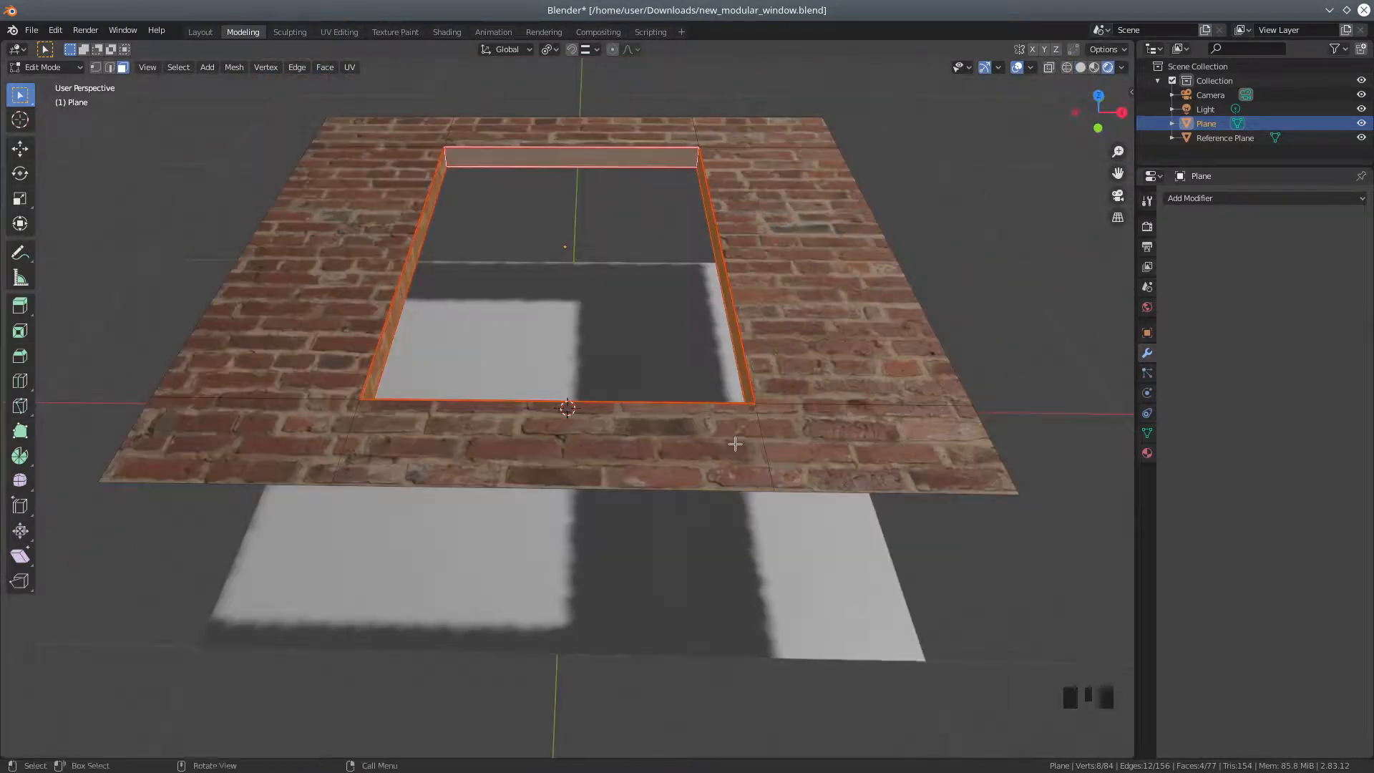
Reveal the hidden geometry of the window mesh and return to Object Mode.
{"action": "left_click", "coordinate": [234, 67]}
{"action": "mouse_move", "coordinate": [258, 368]}
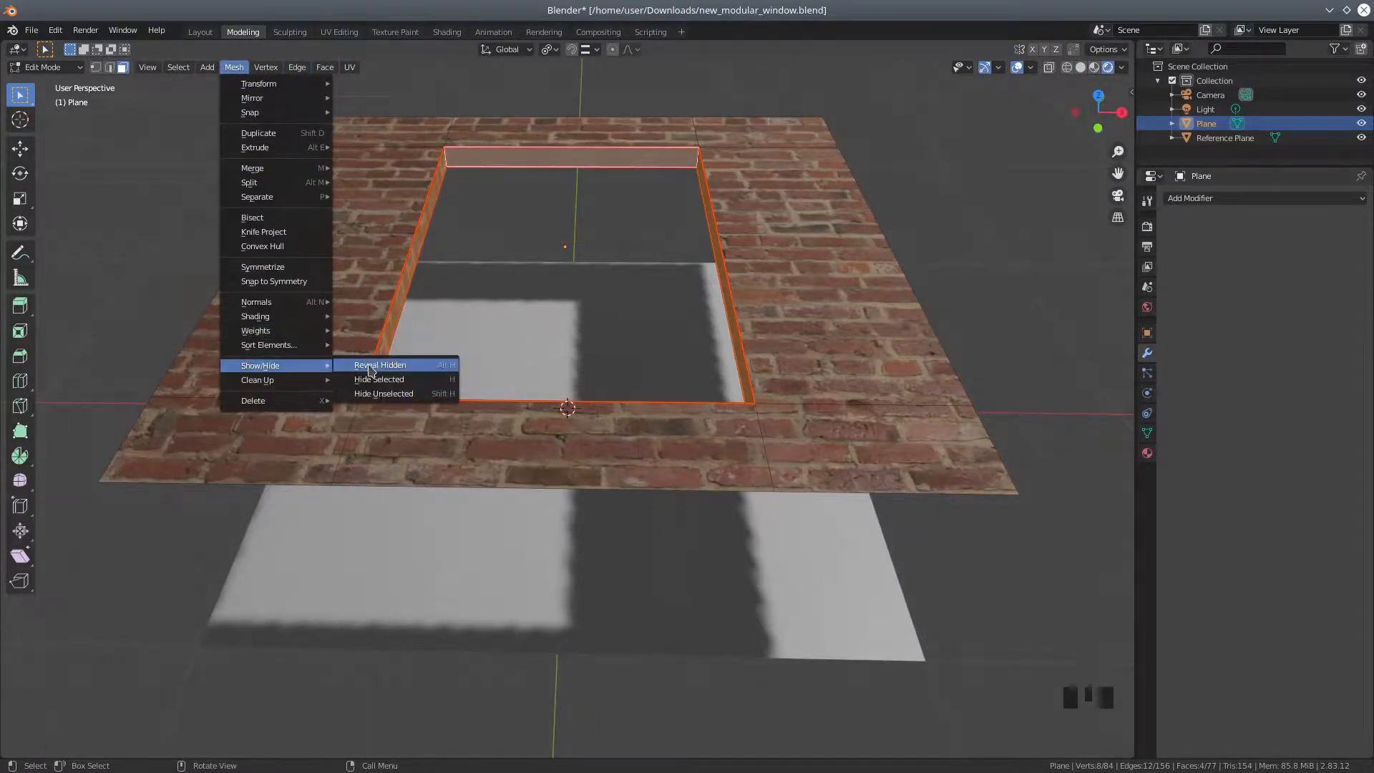
{"action": "left_click", "coordinate": [371, 366]}
{"action": "left_click", "coordinate": [44, 67]}
{"action": "left_click", "coordinate": [52, 84]}
{"action": "middle_click_drag", "start_coordinate": [184, 234], "coordinate": [72, 21]}
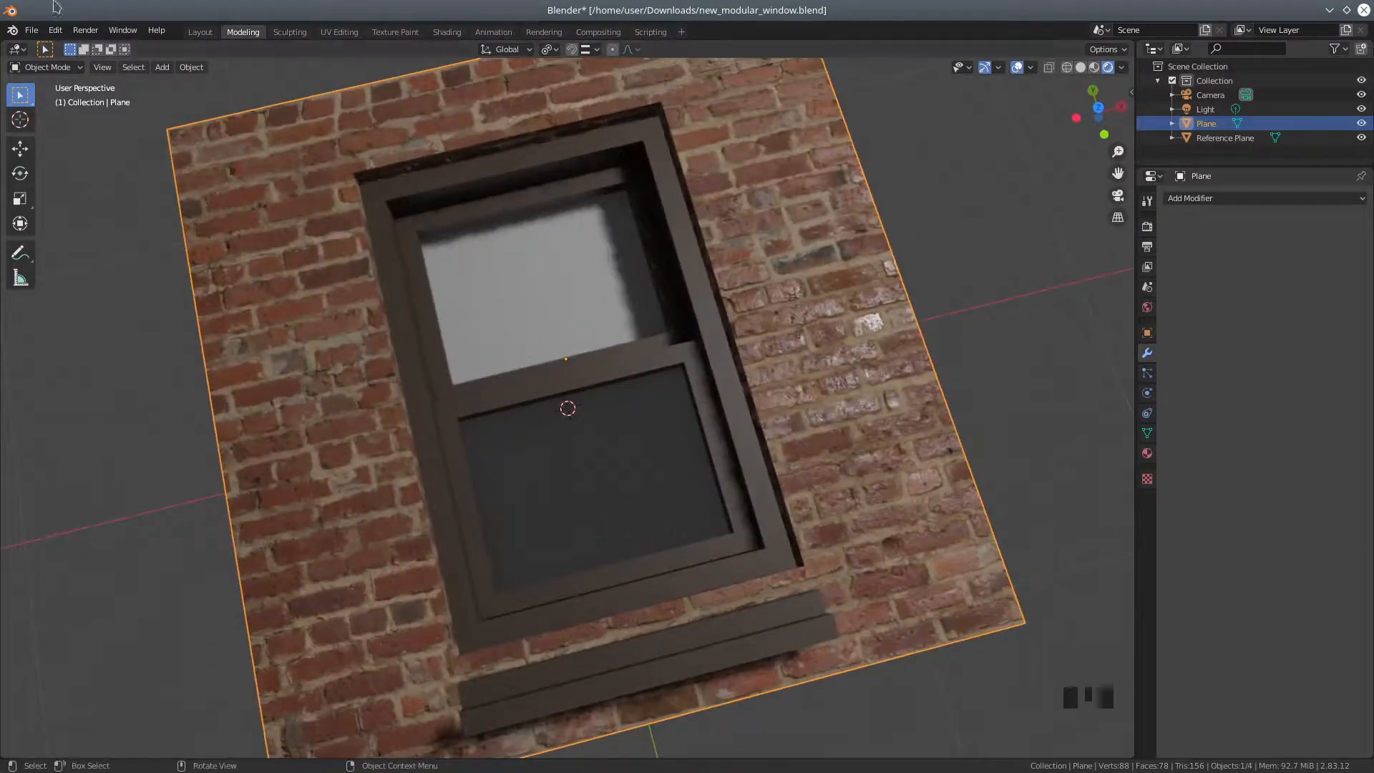
Save the current file new_modular_window.blend and view the window from a lower angle.
{"action": "left_click", "coordinate": [31, 29]}
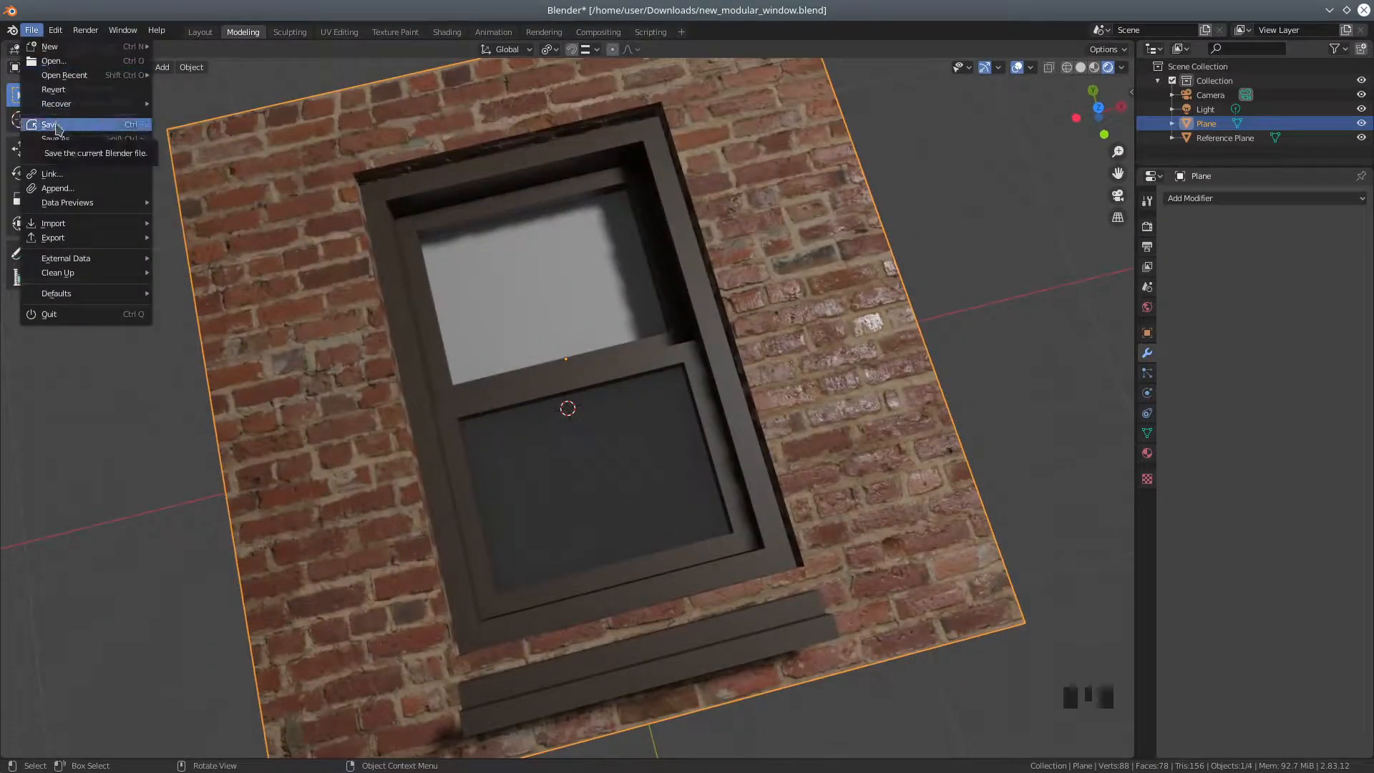
{"action": "left_click", "coordinate": [55, 126]}
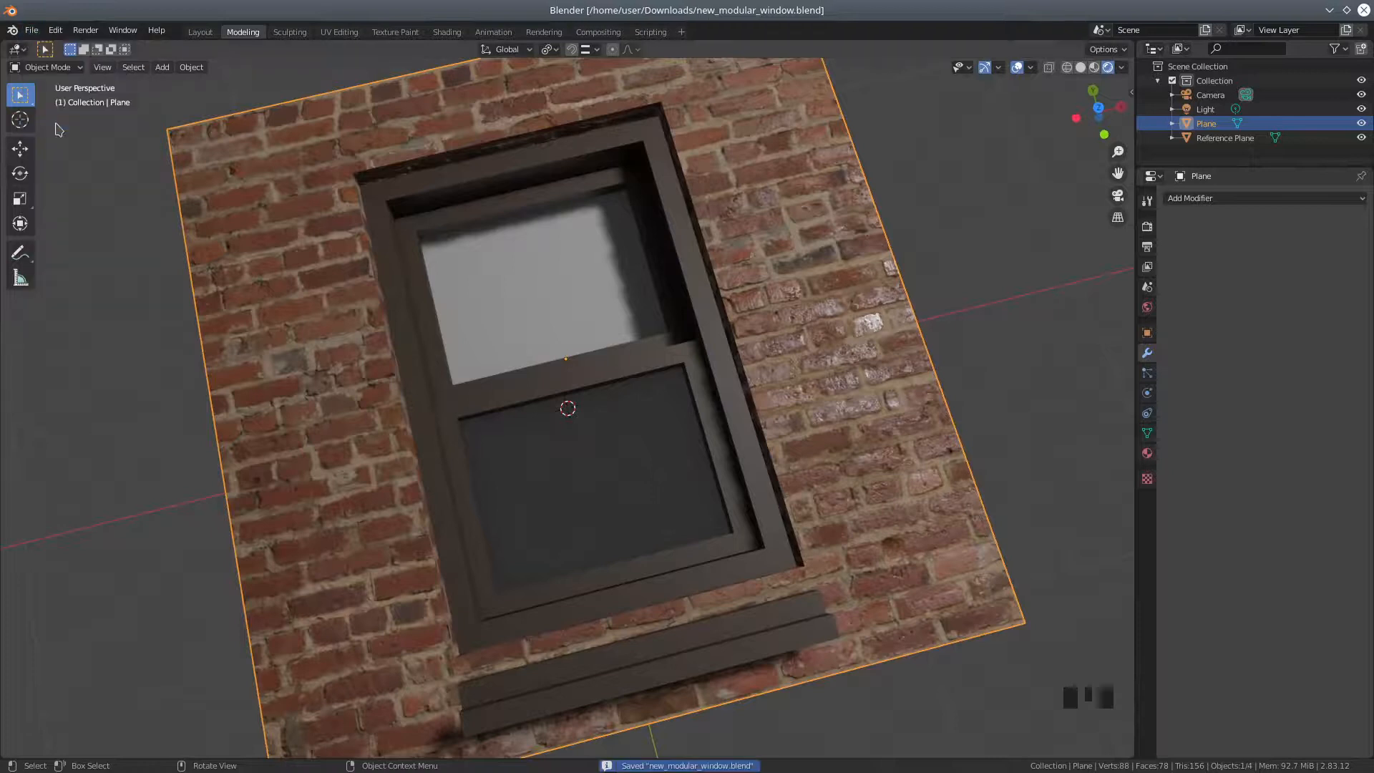
{"action": "middle_click_drag", "start_coordinate": [306, 283], "coordinate": [324, 244]}
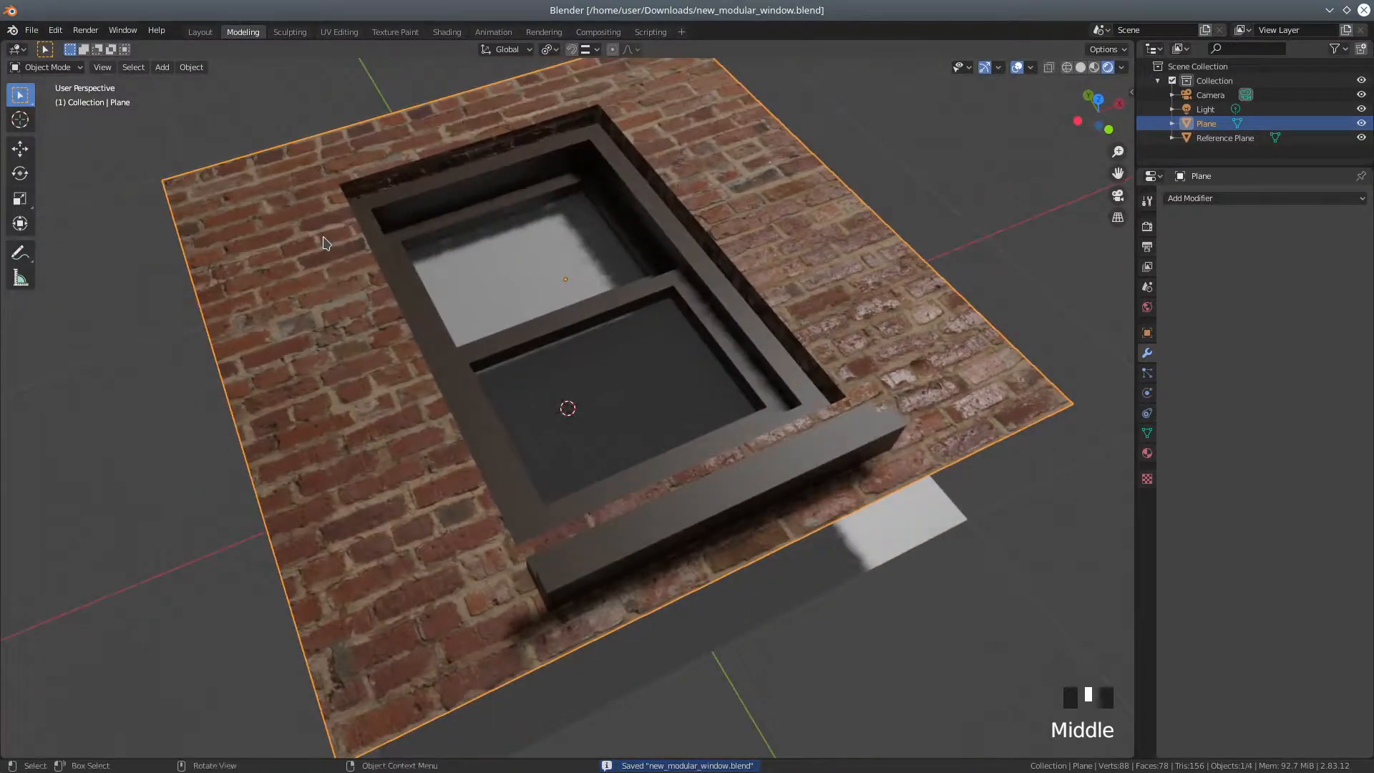